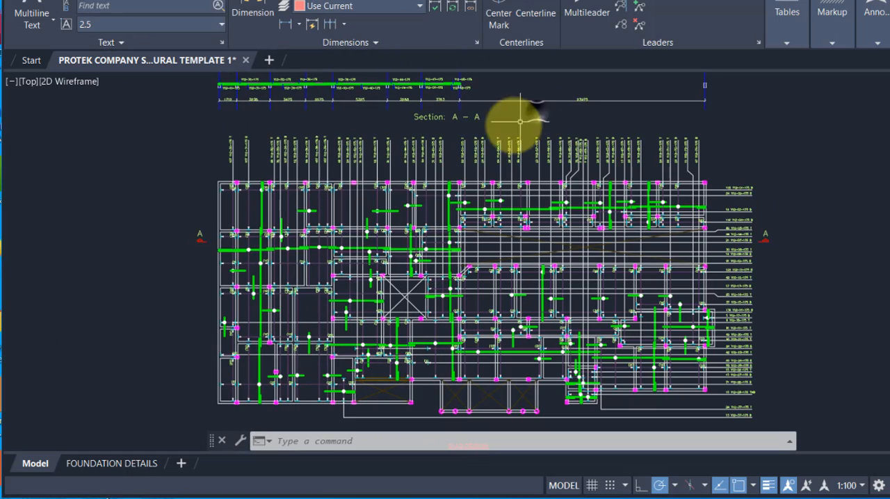
# Step: Examine the slab design plan, its reinforcement layout and Section A-A, and its place among the other structural drawings
pyautogui.moveTo(384, 209)
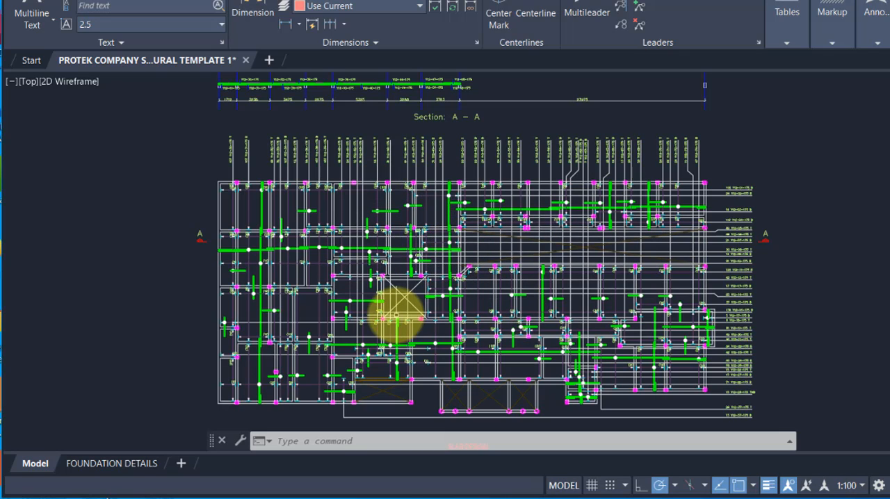
pyautogui.scroll(3, 411, 252)
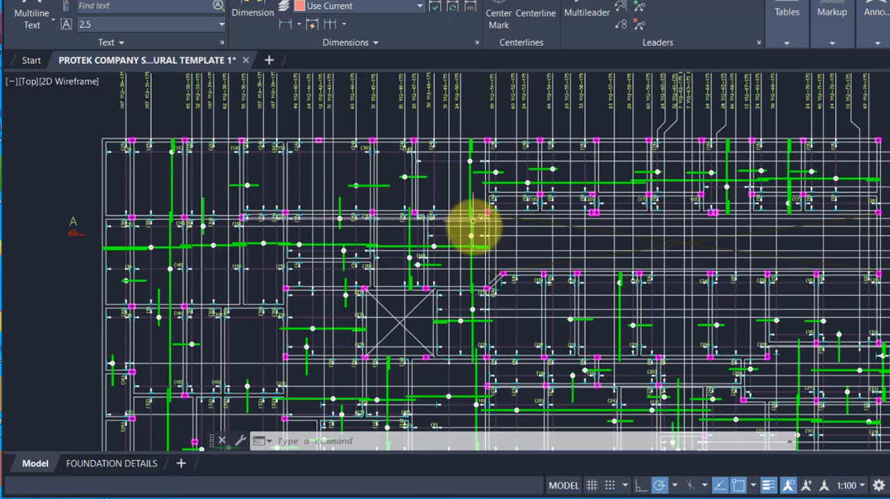
pyautogui.scroll(-3, 472, 224)
pyautogui.scroll(3, 421, 167)
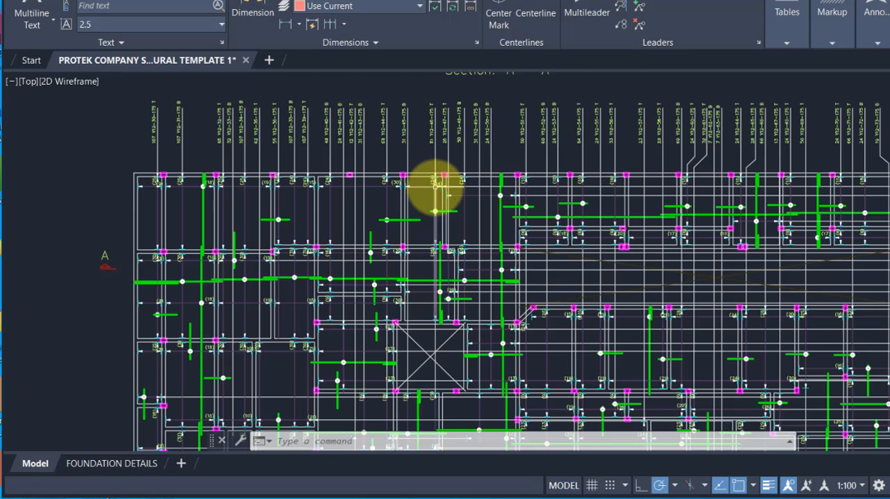
pyautogui.scroll(-4, 435, 186)
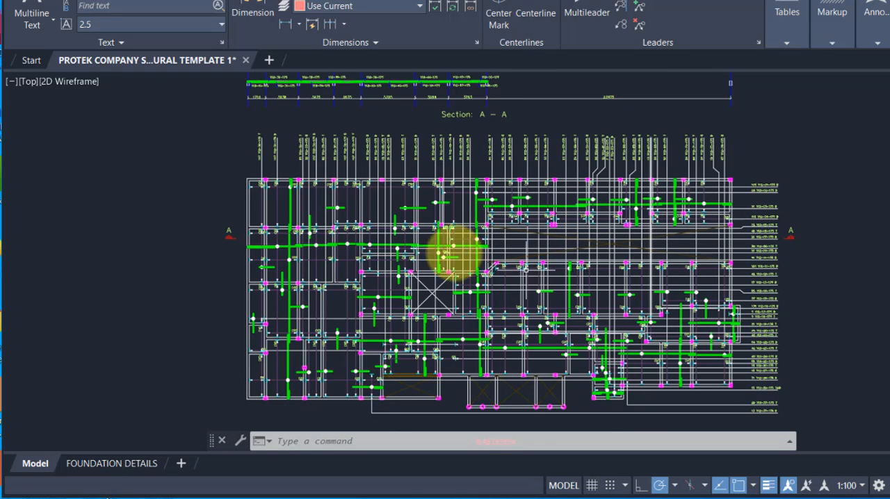
pyautogui.scroll(-4, 532, 254)
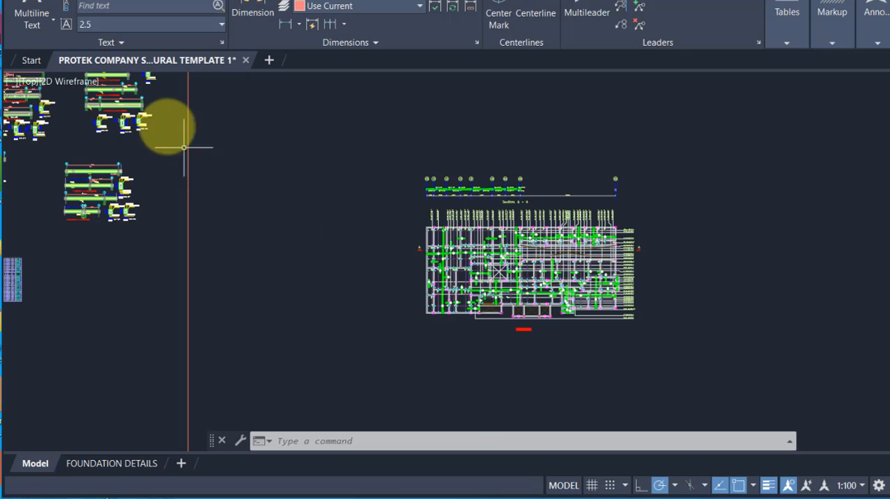
pyautogui.scroll(-5, 520, 264)
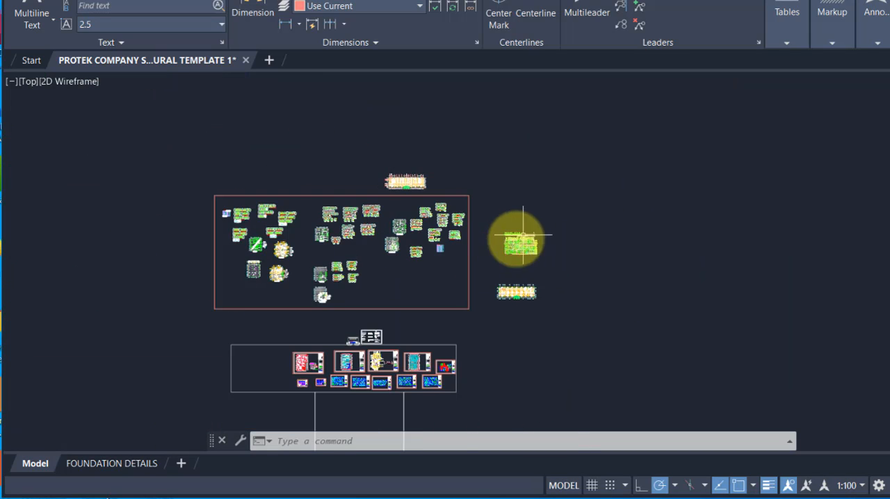
pyautogui.scroll(2, 391, 255)
pyautogui.scroll(4, 576, 218)
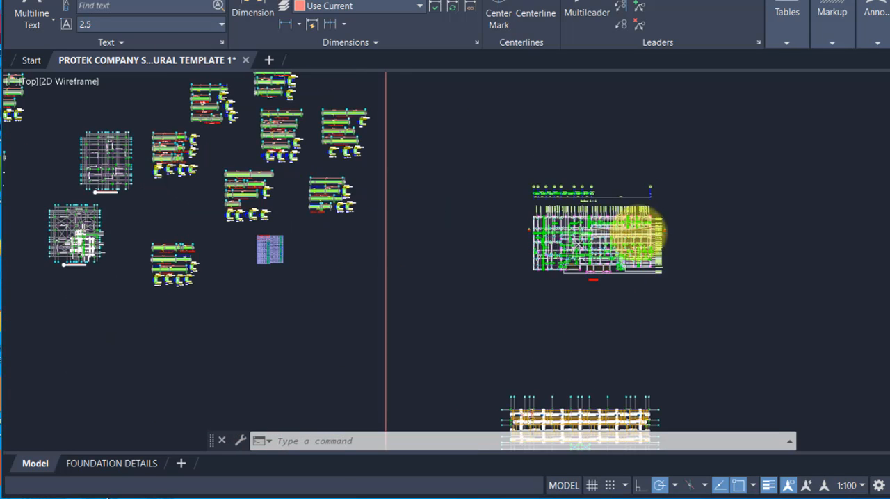
pyautogui.scroll(4, 643, 230)
pyautogui.scroll(2, 616, 225)
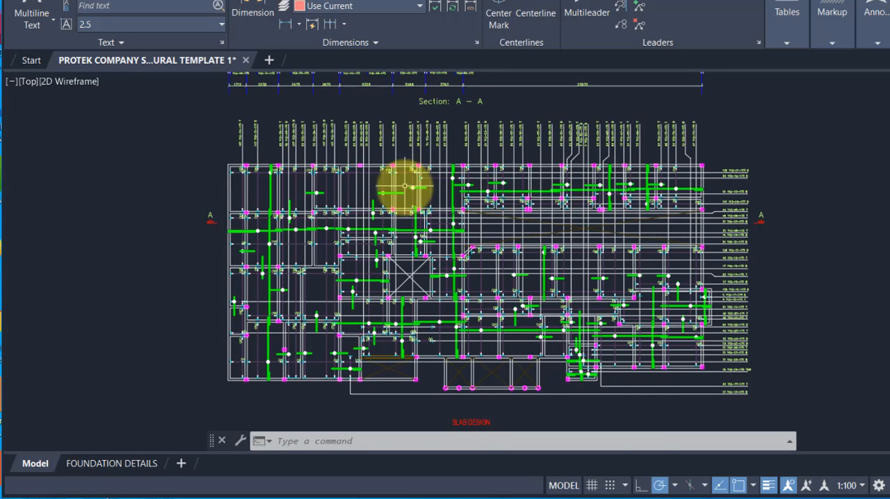
pyautogui.scroll(2, 401, 147)
pyautogui.scroll(-2, 340, 155)
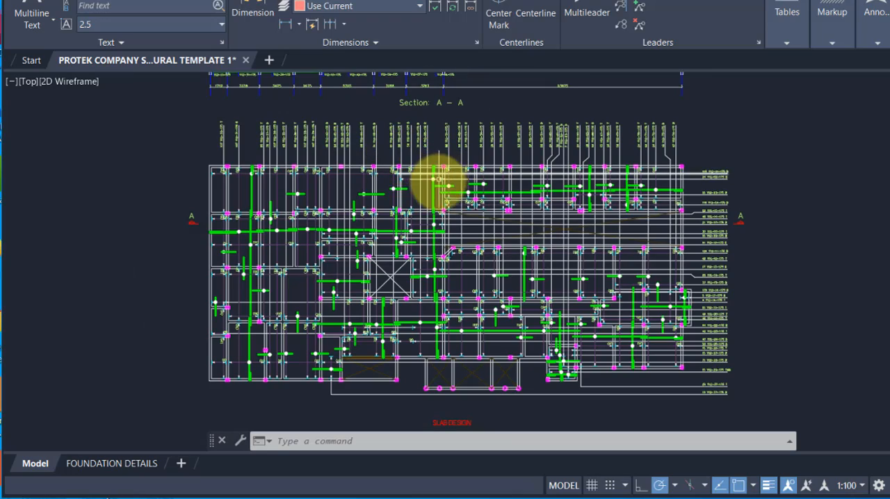
pyautogui.scroll(-2, 466, 169)
pyautogui.scroll(2, 459, 173)
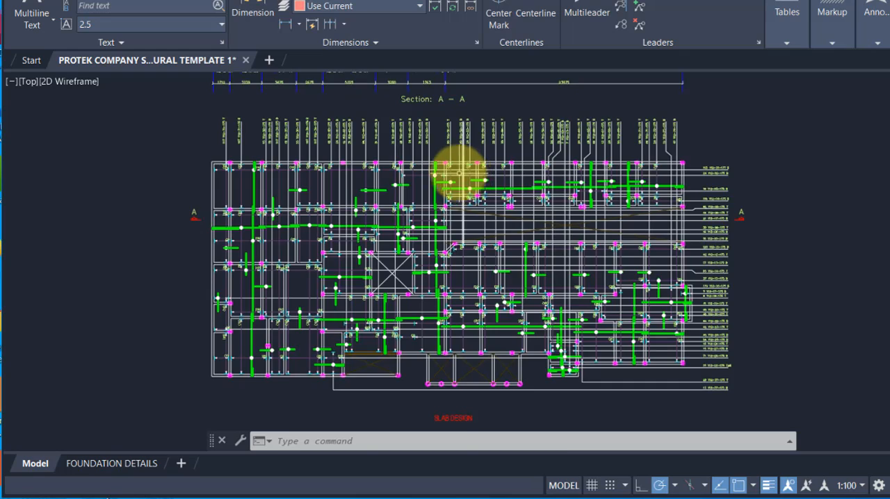
pyautogui.scroll(2, 459, 173)
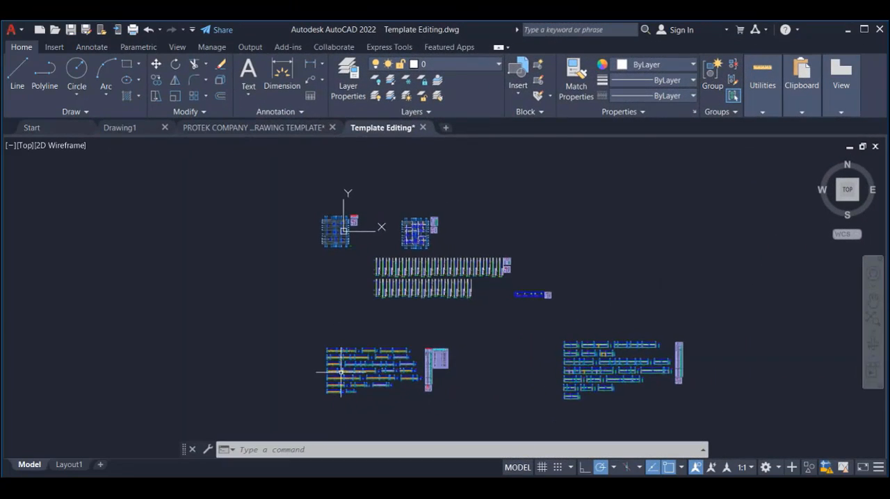
# Step: Examine the beam detail elevations and their schedule tables in the Template Editing drawing
pyautogui.scroll(-2, 373, 341)
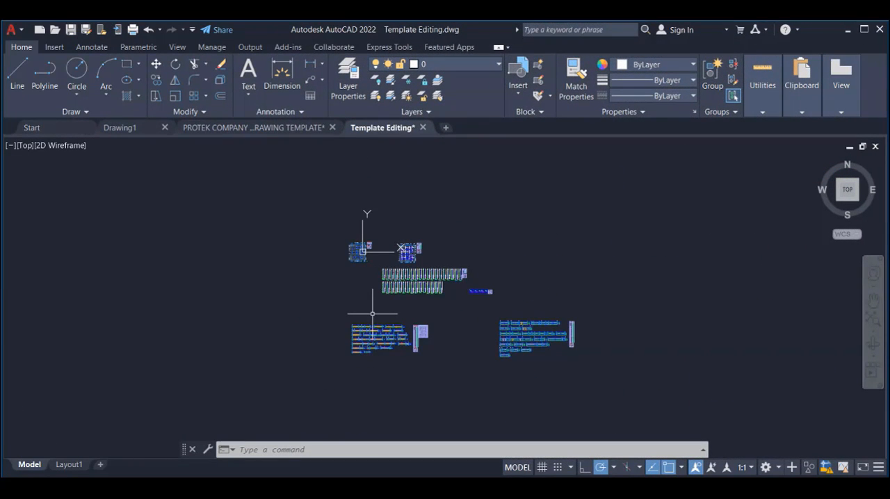
pyautogui.scroll(5, 376, 336)
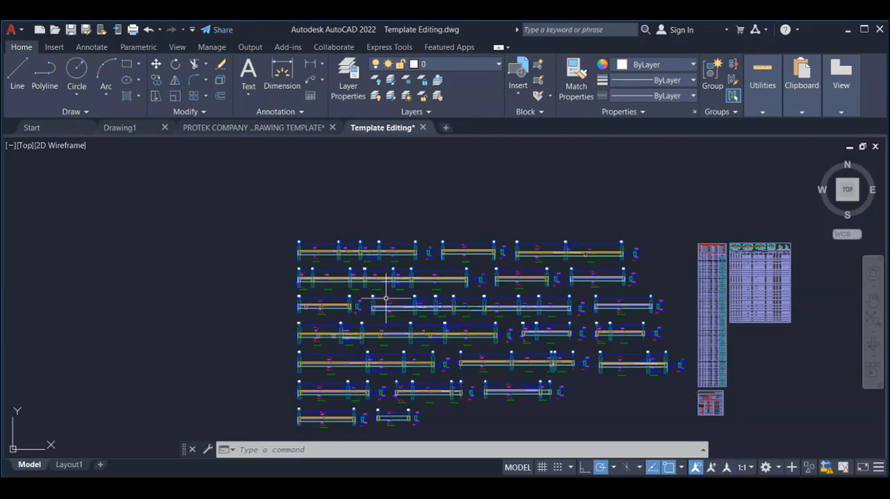
pyautogui.scroll(2, 501, 256)
pyautogui.scroll(-3, 514, 233)
pyautogui.scroll(6, 350, 235)
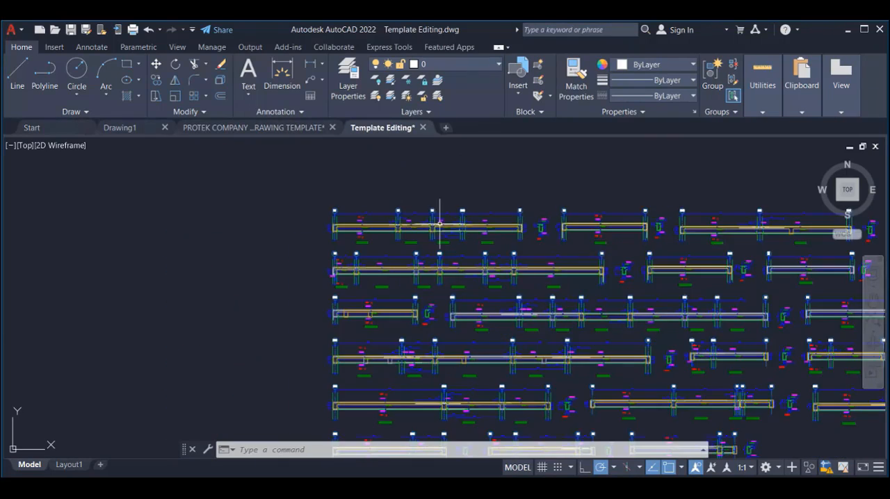
pyautogui.scroll(1, 350, 235)
pyautogui.scroll(-4, 612, 235)
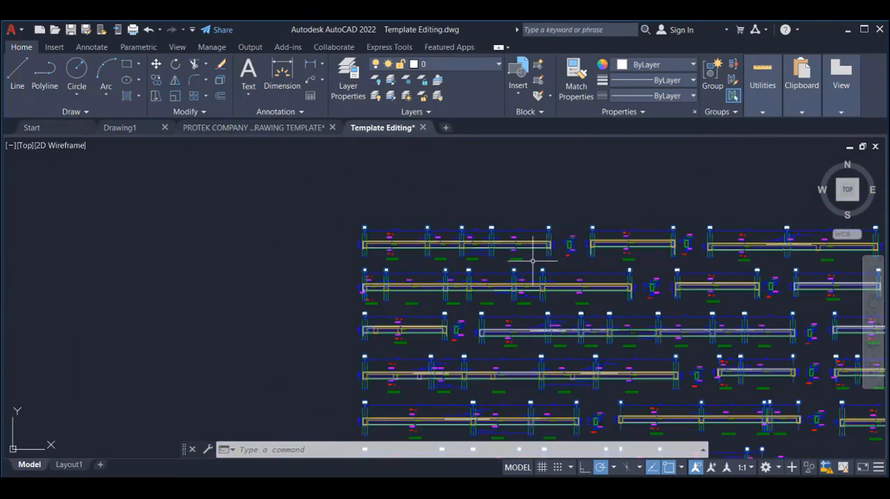
pyautogui.scroll(6, 630, 235)
pyautogui.scroll(-8, 630, 235)
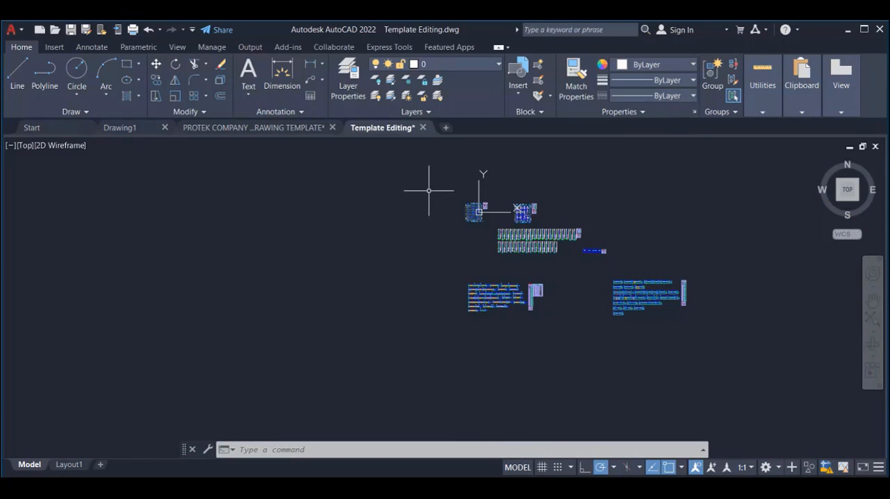
# Step: Switch to PROTEK COMPANY STRUCTURAL DRAWING TEMPLATE.dwg and look over its framed drawing groups and the empty space beside them
pyautogui.click(265, 125)
pyautogui.scroll(-4, 308, 318)
pyautogui.scroll(5, 180, 254)
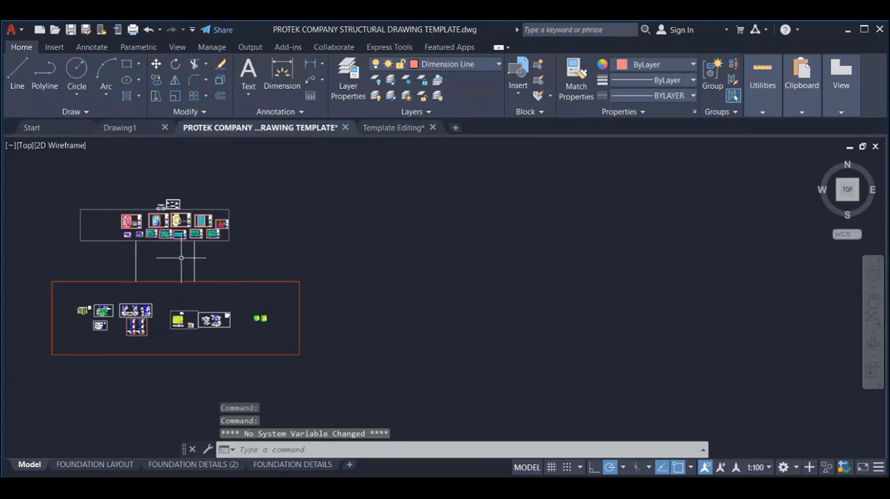
pyautogui.scroll(-1, 232, 250)
pyautogui.scroll(-4, 278, 255)
pyautogui.scroll(2, 330, 273)
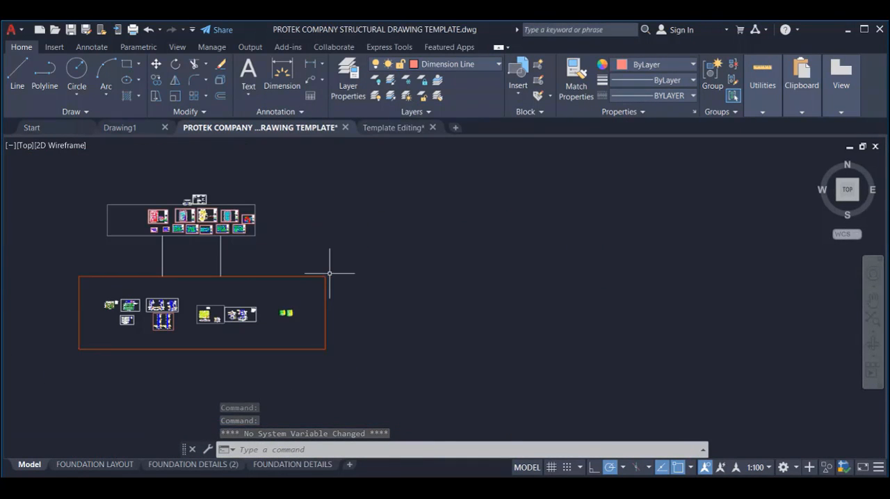
# Step: Return to the Template Editing drawing and review its plans, column details and both groups of beam details
pyautogui.click(379, 128)
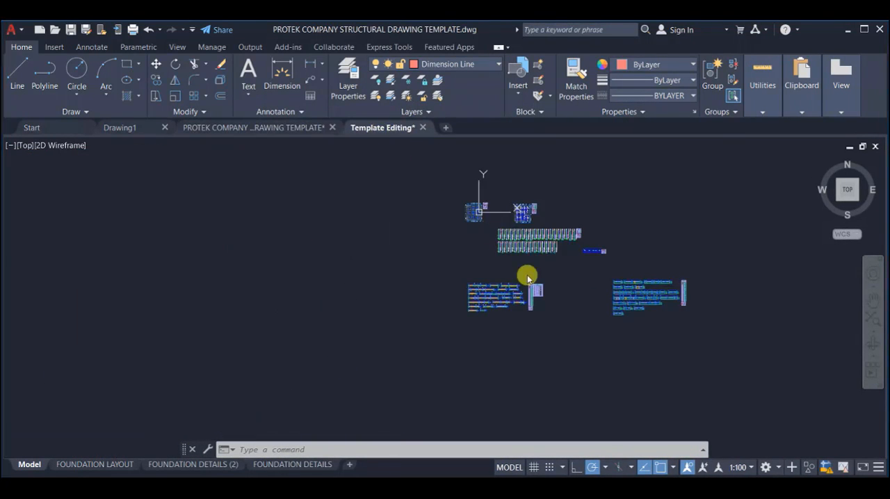
pyautogui.scroll(3, 622, 260)
pyautogui.scroll(-2, 403, 312)
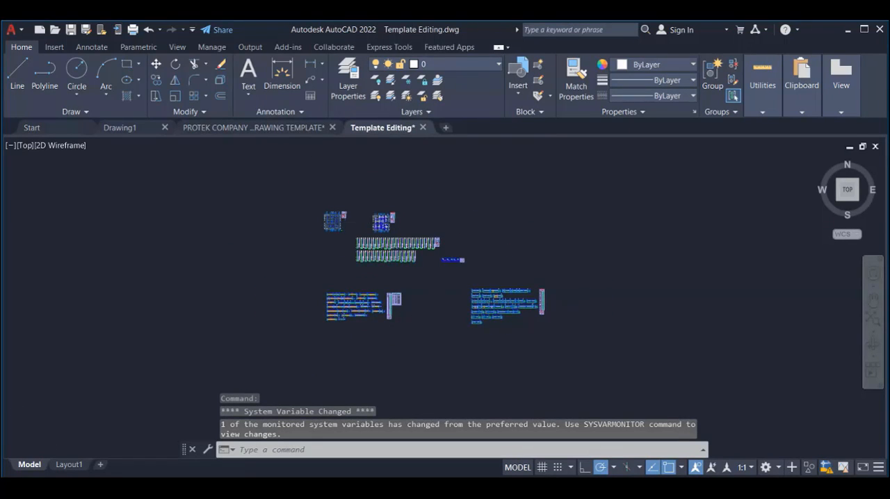
pyautogui.scroll(3, 453, 298)
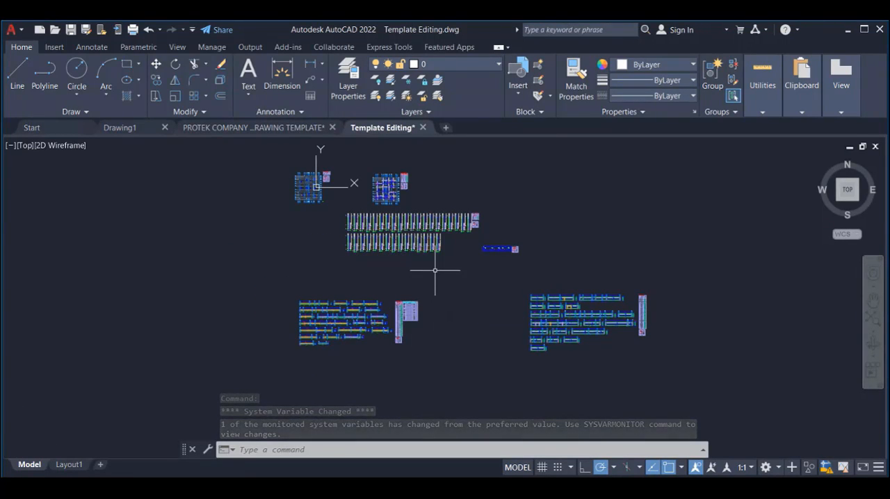
pyautogui.scroll(-2, 457, 294)
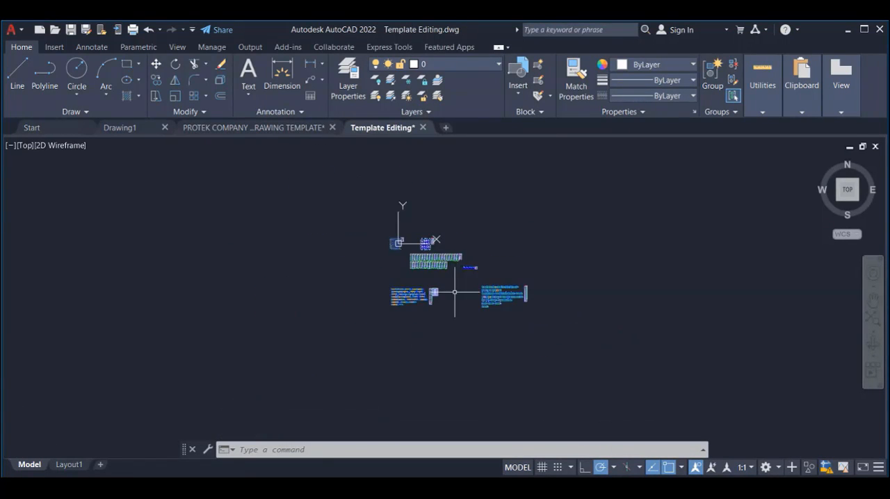
pyautogui.scroll(6, 449, 278)
pyautogui.scroll(-5, 606, 298)
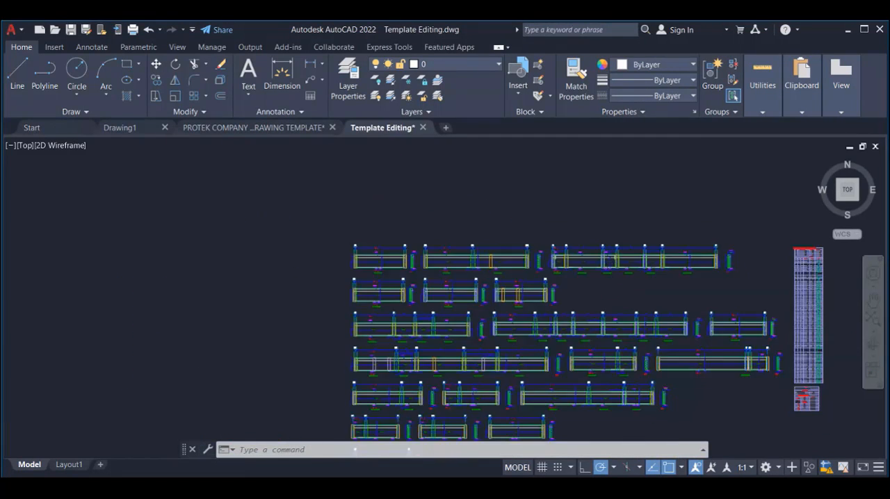
pyautogui.scroll(-2, 438, 242)
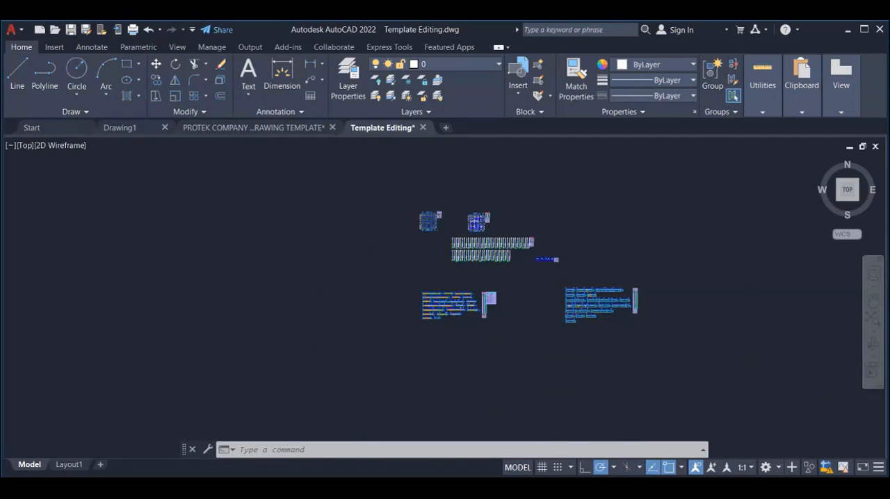
# Step: Select all the plans, details and schedules in the Template Editing drawing and copy them to the clipboard
pyautogui.click(424, 237)
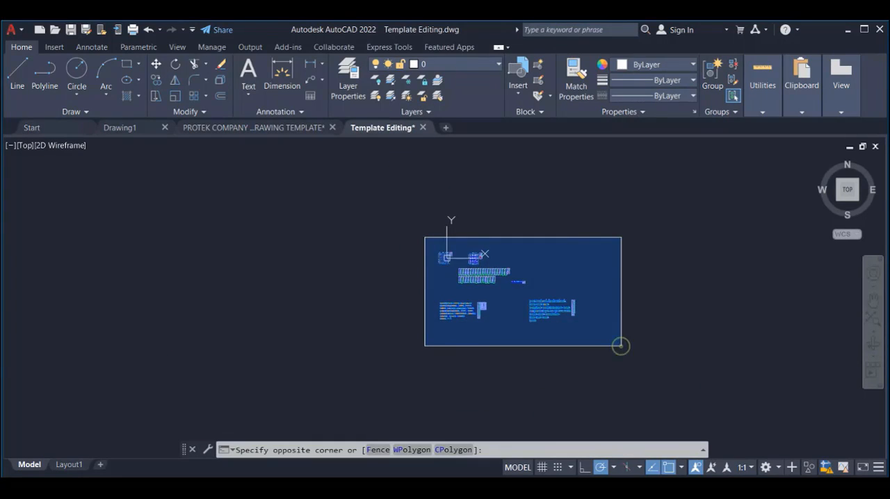
pyautogui.click(620, 345)
pyautogui.scroll(4, 508, 308)
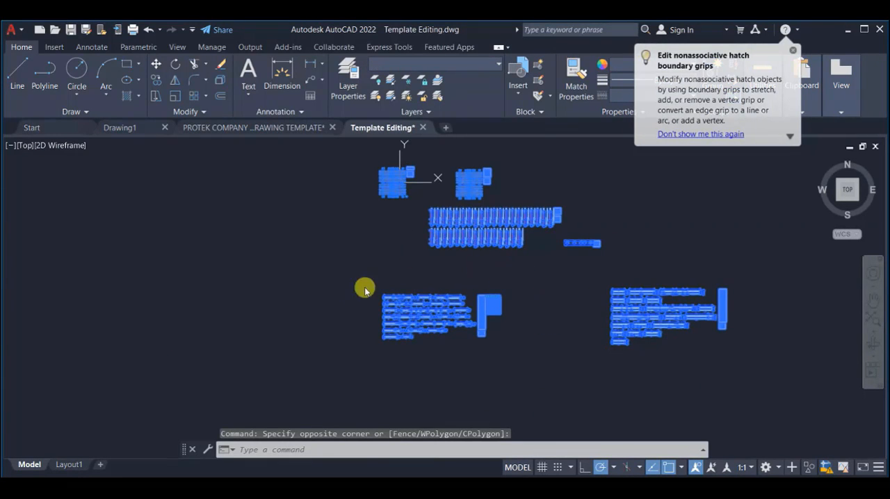
pyautogui.rightClick(400, 284)
pyautogui.moveTo(439, 39)
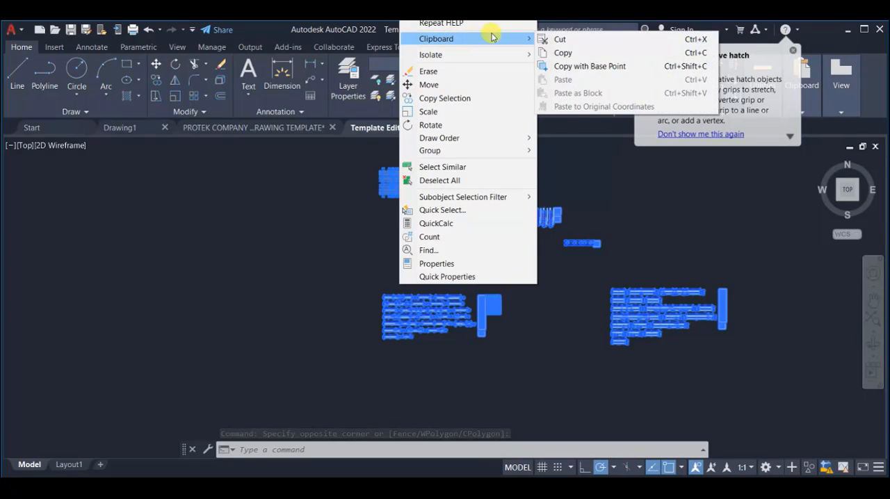
pyautogui.click(549, 53)
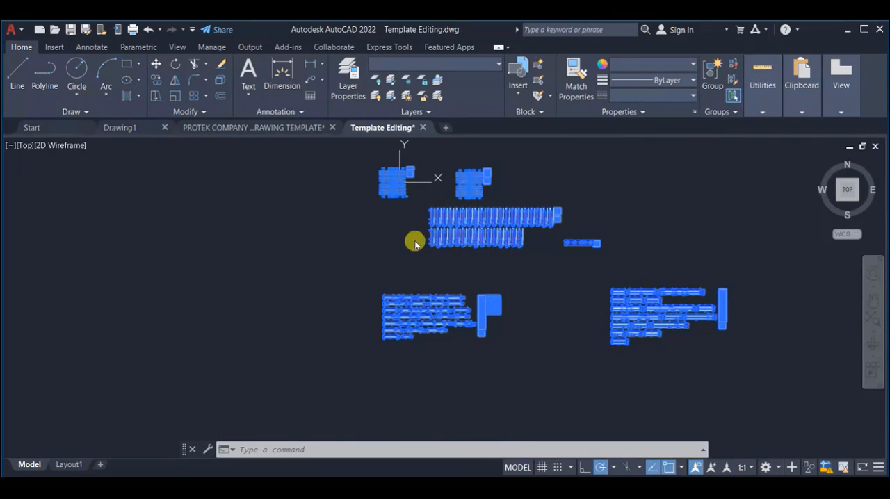
pyautogui.click(393, 242)
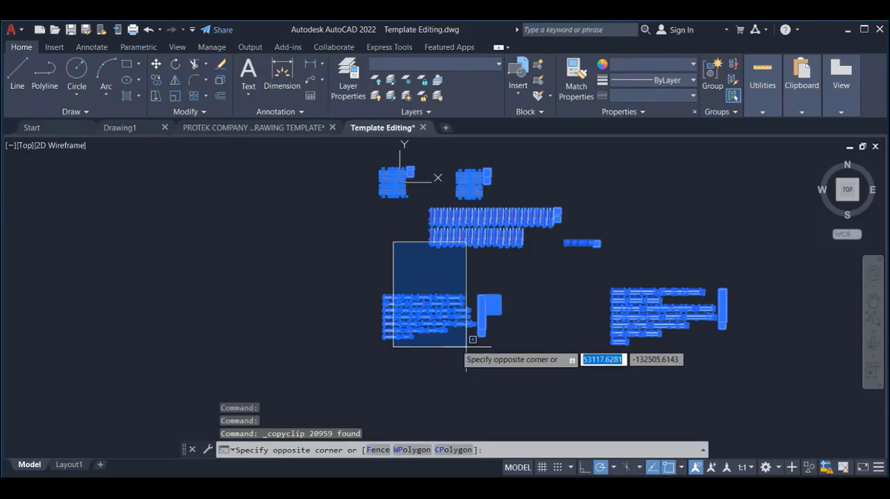
pyautogui.click(372, 262)
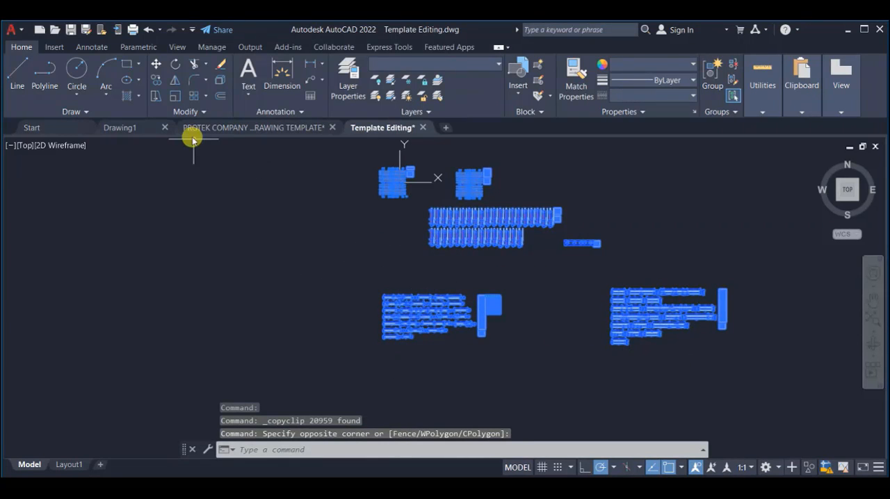
# Step: Switch to PROTEK COMPANY STRUCTURAL DRAWING TEMPLATE.dwg and paste the copied plans, details and schedules into the empty space right of the framed groups
pyautogui.moveTo(218, 131)
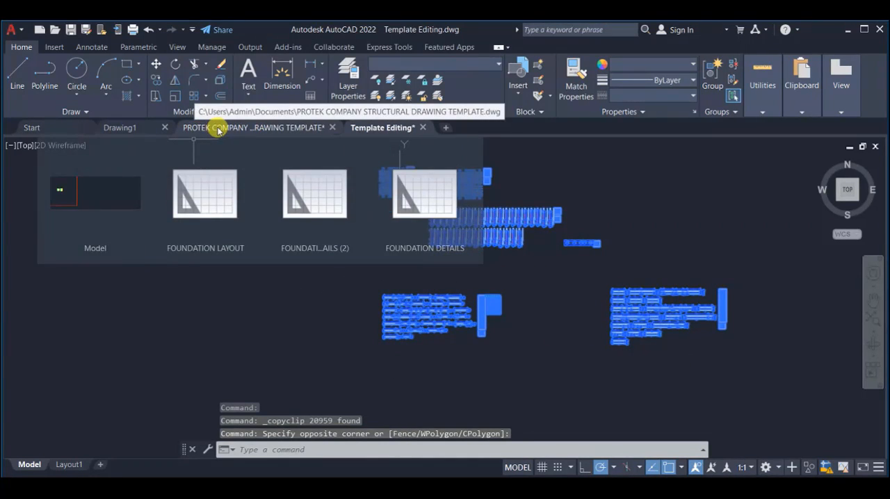
pyautogui.click(272, 130)
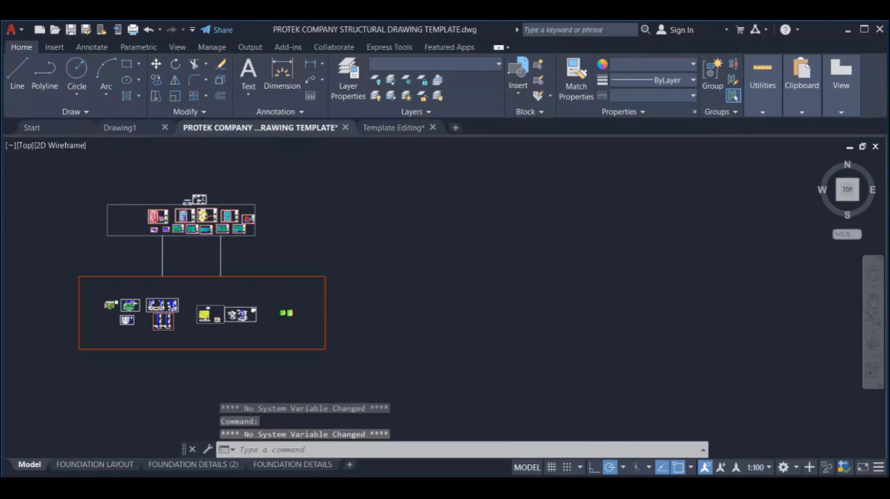
pyautogui.moveTo(208, 129)
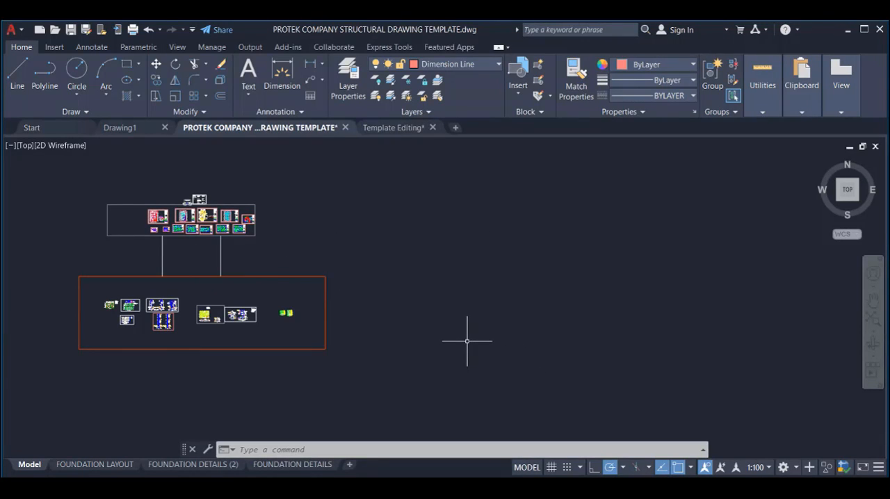
pyautogui.click(459, 201)
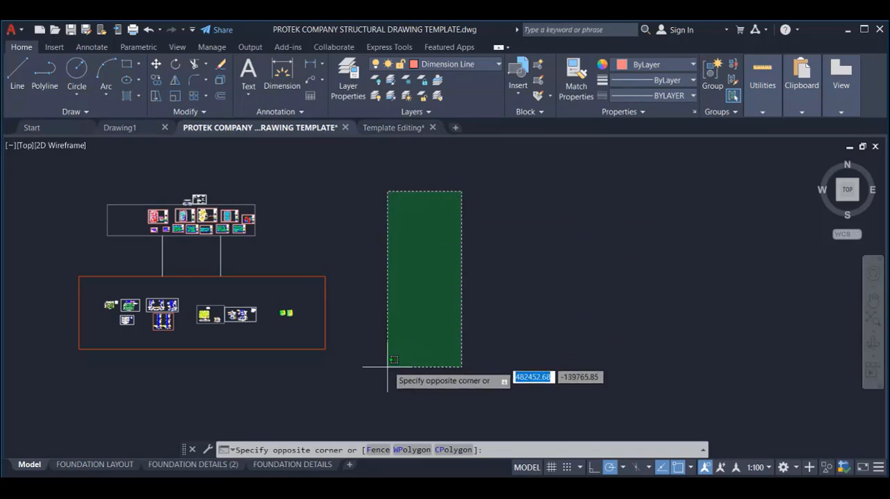
pyautogui.click(388, 367)
pyautogui.rightClick(406, 197)
pyautogui.moveTo(463, 233)
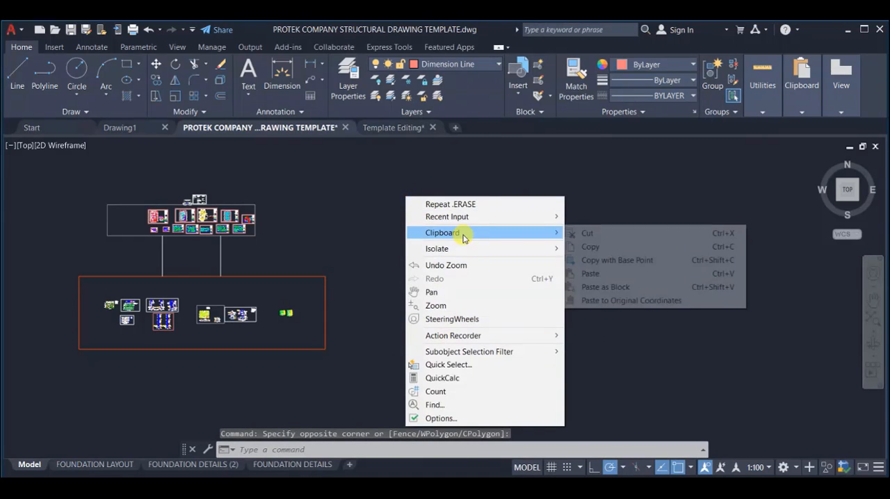
pyautogui.click(590, 273)
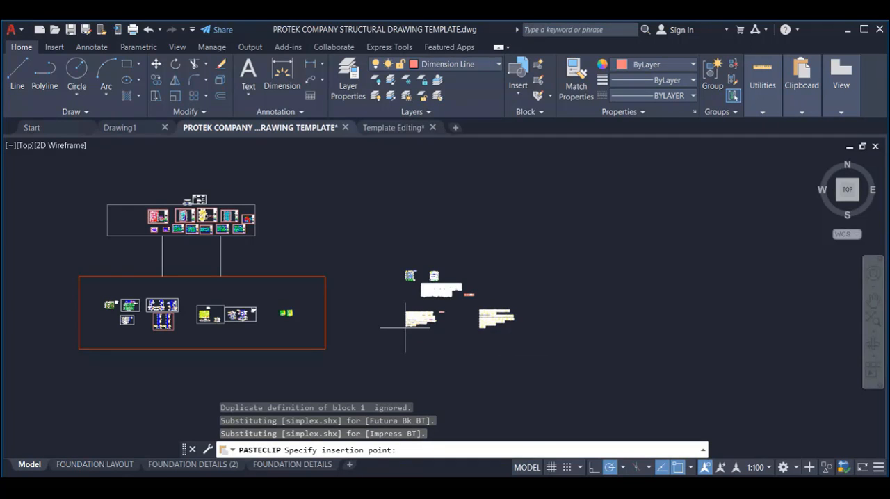
pyautogui.click(405, 327)
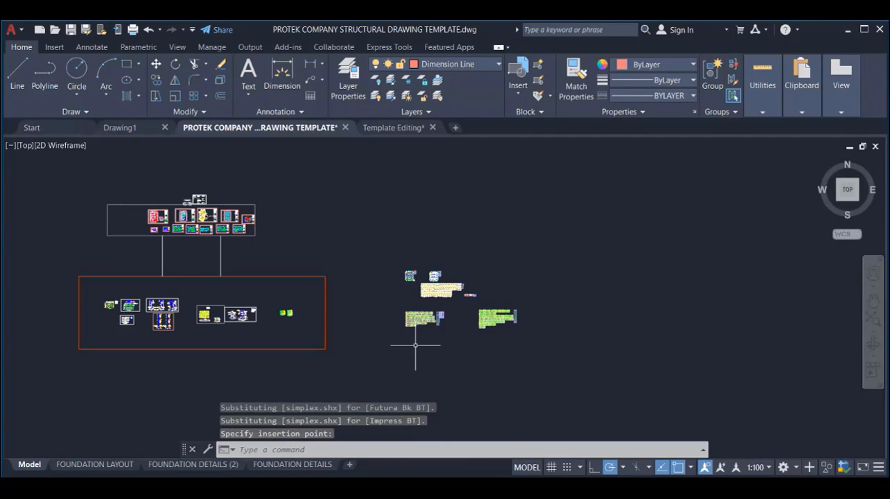
# Step: Examine the pasted beam elevations, cross-section and bar labels around beam 1B12, and return to the Template Editing drawing
pyautogui.scroll(8, 415, 344)
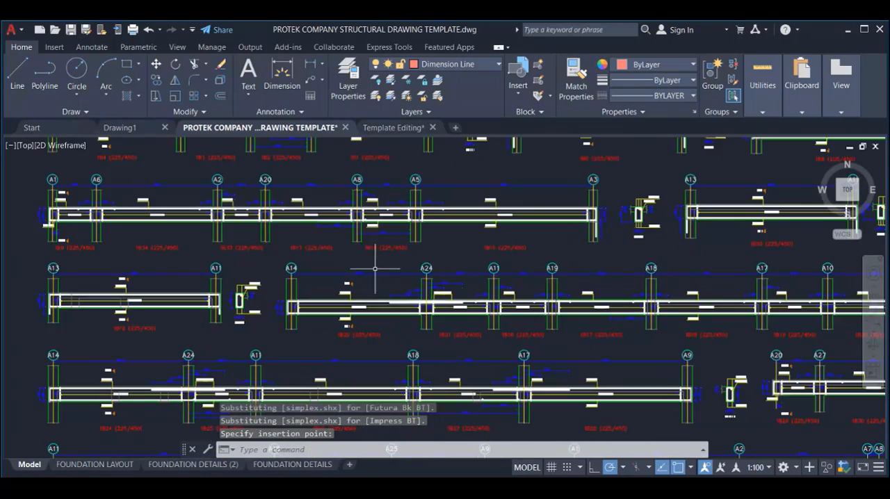
pyautogui.scroll(1, 374, 253)
pyautogui.scroll(-2, 584, 240)
pyautogui.scroll(1, 448, 306)
pyautogui.scroll(1, 395, 267)
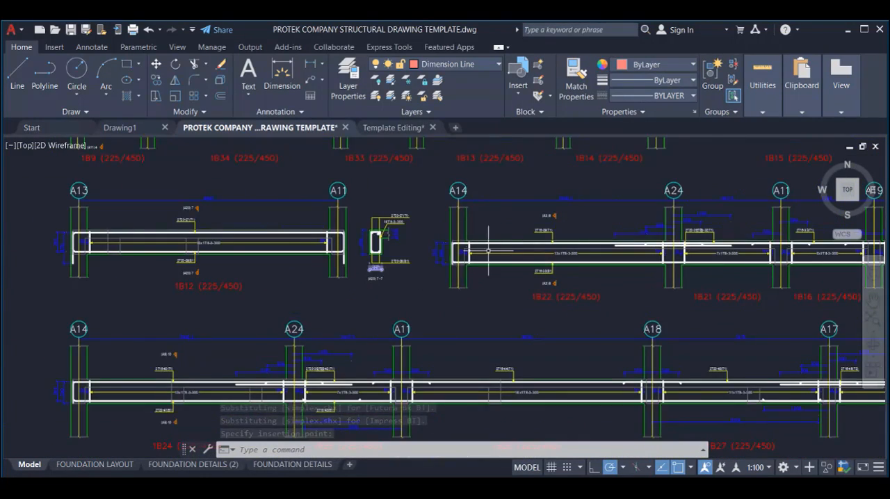
pyautogui.scroll(3, 399, 229)
pyautogui.scroll(-5, 451, 271)
pyautogui.scroll(3, 370, 252)
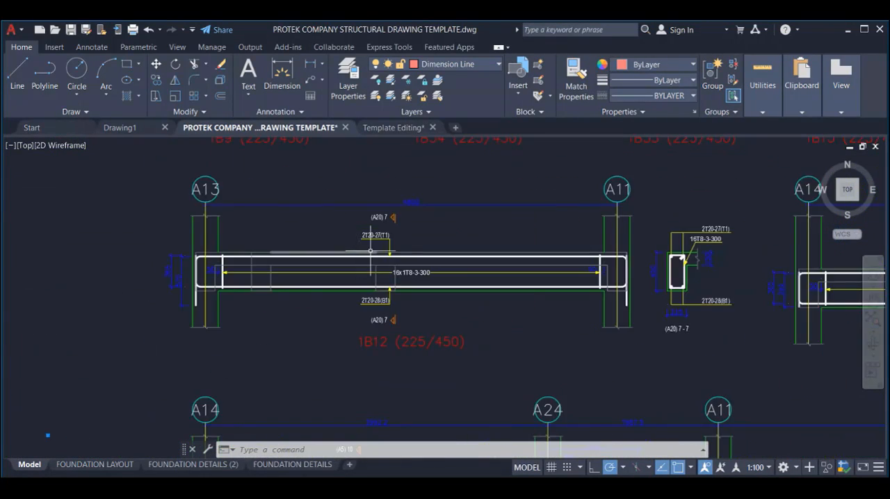
pyautogui.scroll(-10, 371, 252)
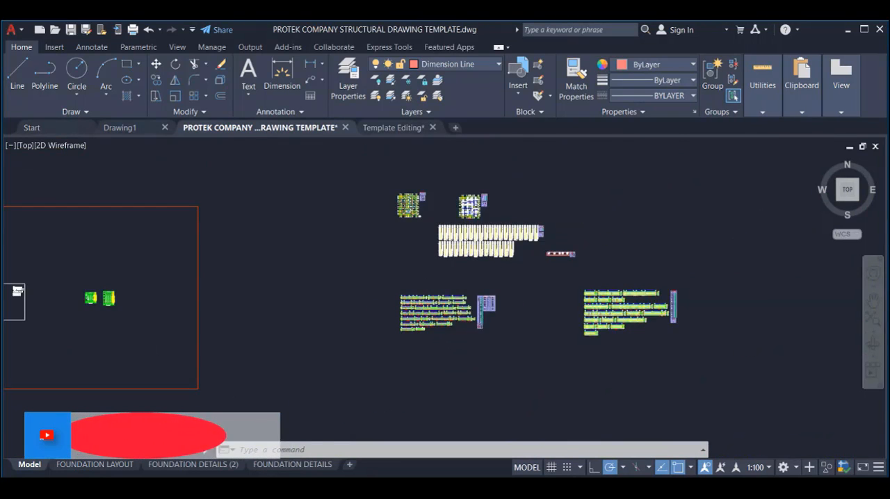
pyautogui.scroll(8, 434, 270)
pyautogui.scroll(2, 414, 254)
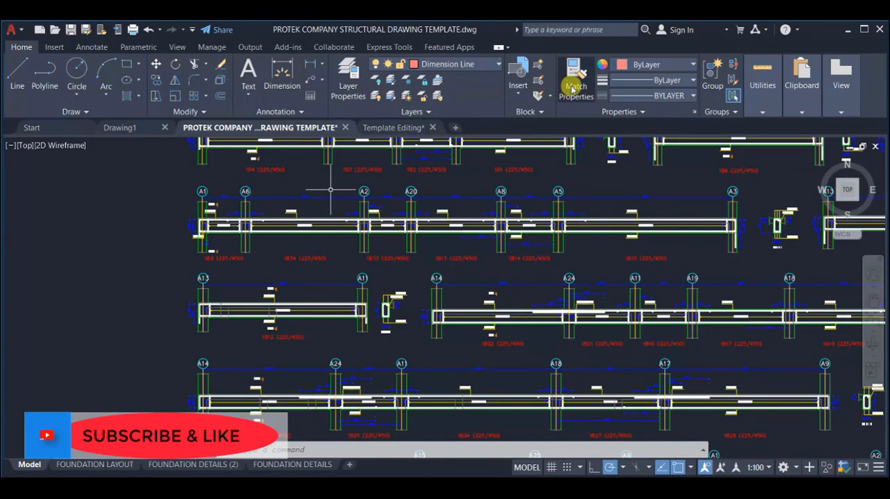
pyautogui.click(393, 127)
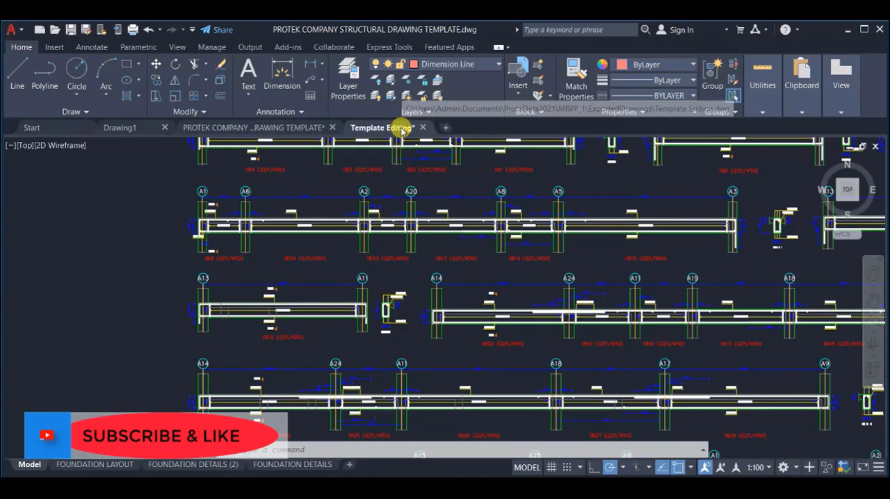
# Step: Examine the slab design reinforcement plan in PROTEK COMPANY STRUCTURAL TEMPLATE 1.dwg and the drawing groups around it
pyautogui.scroll(8, 421, 321)
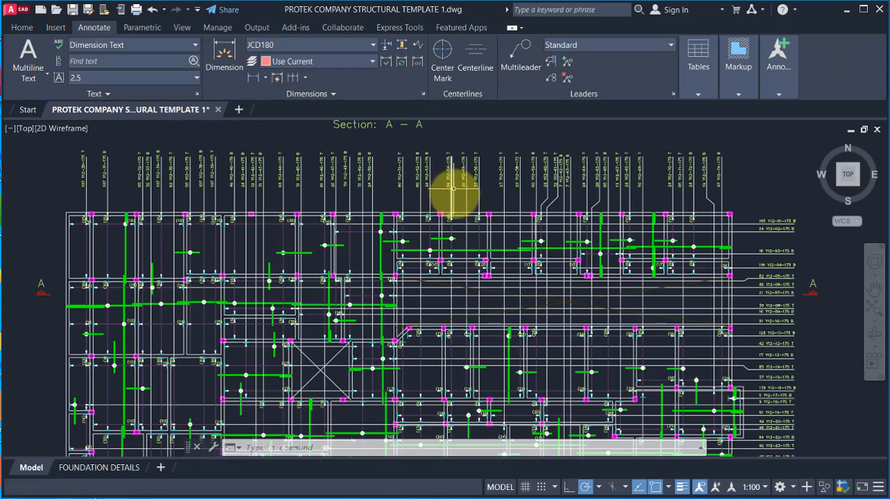
pyautogui.scroll(-2, 503, 234)
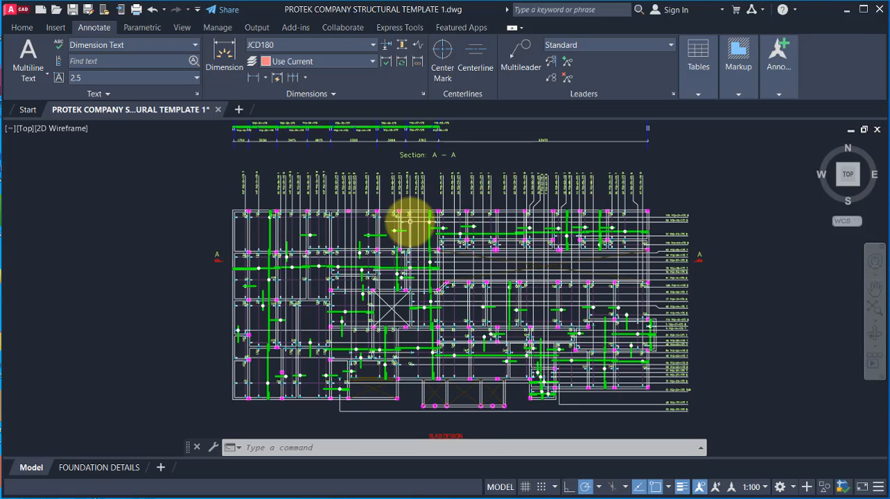
pyautogui.scroll(1, 423, 215)
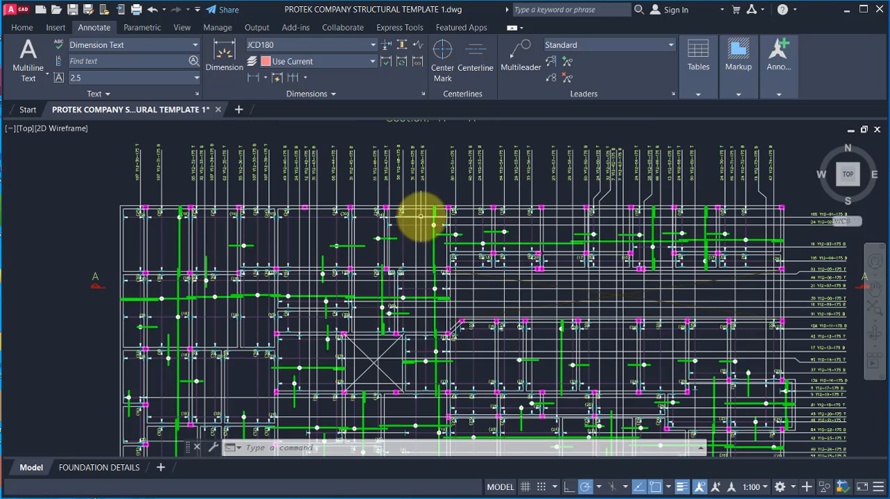
pyautogui.scroll(-3, 417, 250)
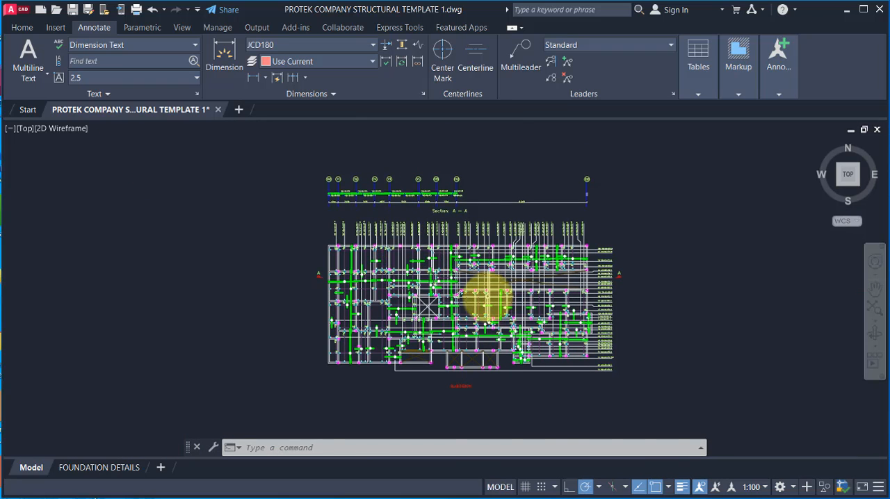
pyautogui.scroll(3, 487, 299)
pyautogui.scroll(-2, 494, 282)
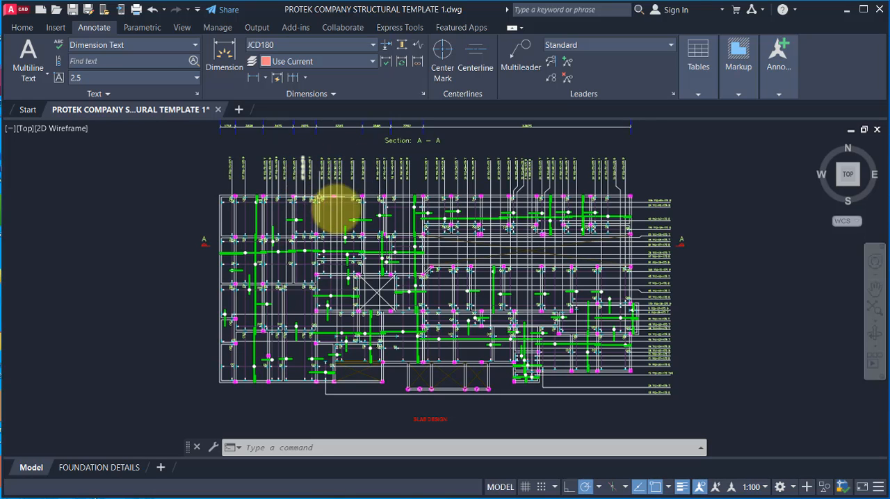
pyautogui.scroll(-3, 451, 299)
pyautogui.scroll(-2, 408, 284)
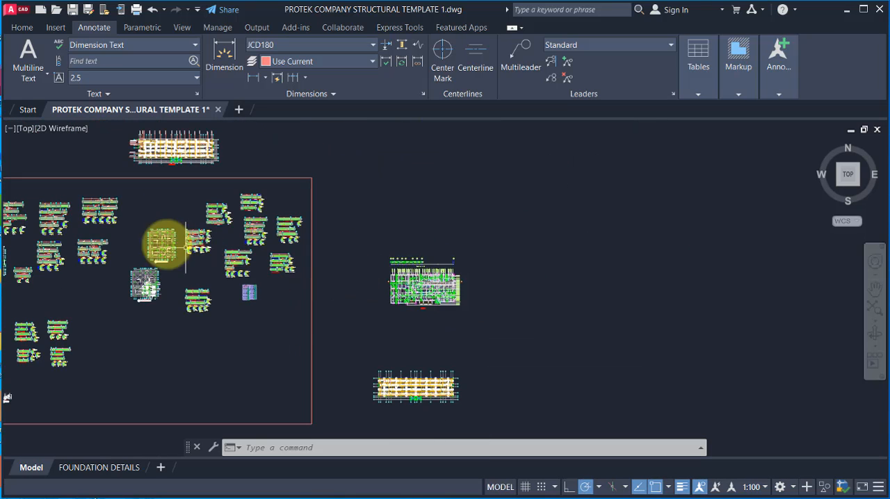
pyautogui.scroll(1, 382, 282)
pyautogui.scroll(1, 477, 297)
pyautogui.scroll(5, 431, 292)
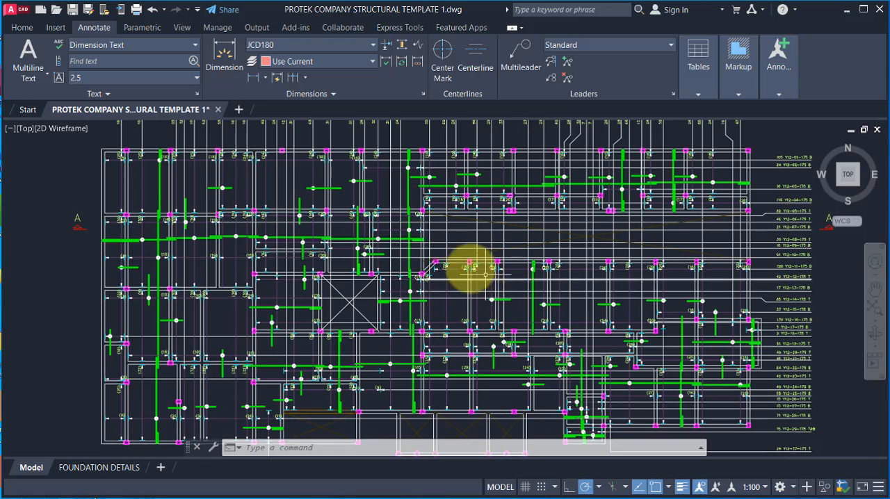
pyautogui.scroll(-2, 444, 254)
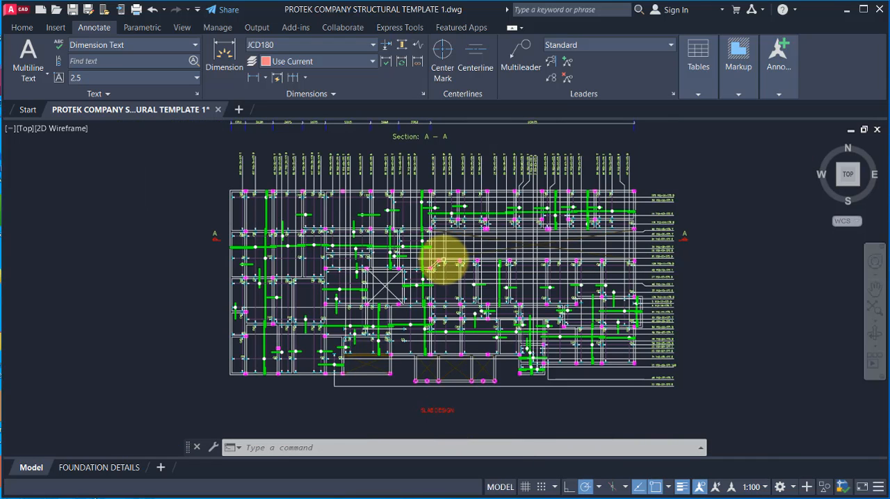
# Step: Inspect the columns, reinforcement bars and bar-range markers in the slab plan's upper-left panels, beside section mark A
pyautogui.moveTo(443, 263)
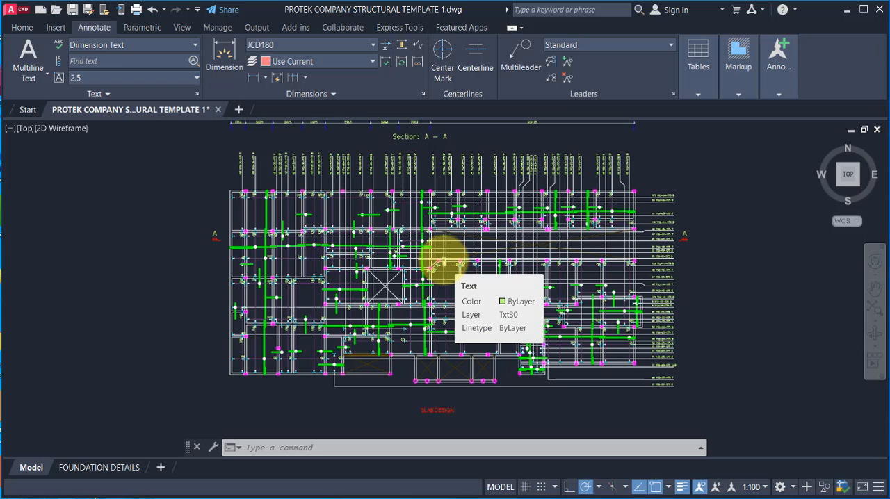
pyautogui.scroll(2, 231, 206)
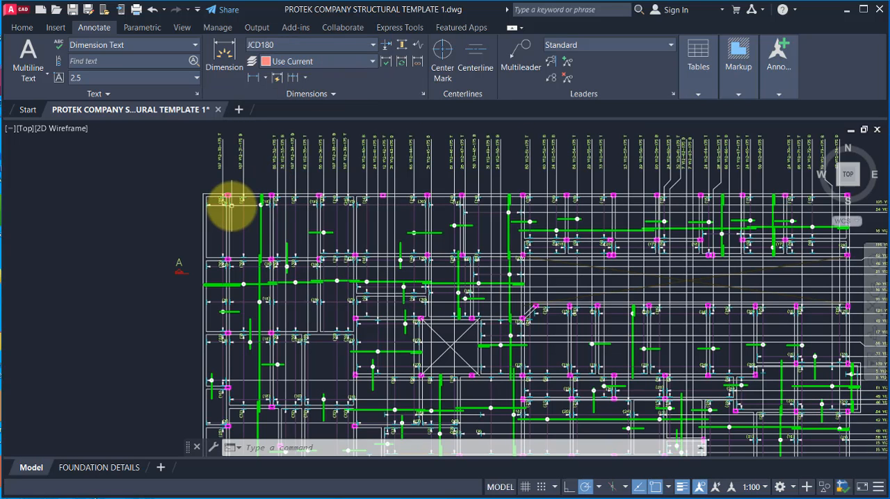
pyautogui.scroll(-3, 337, 200)
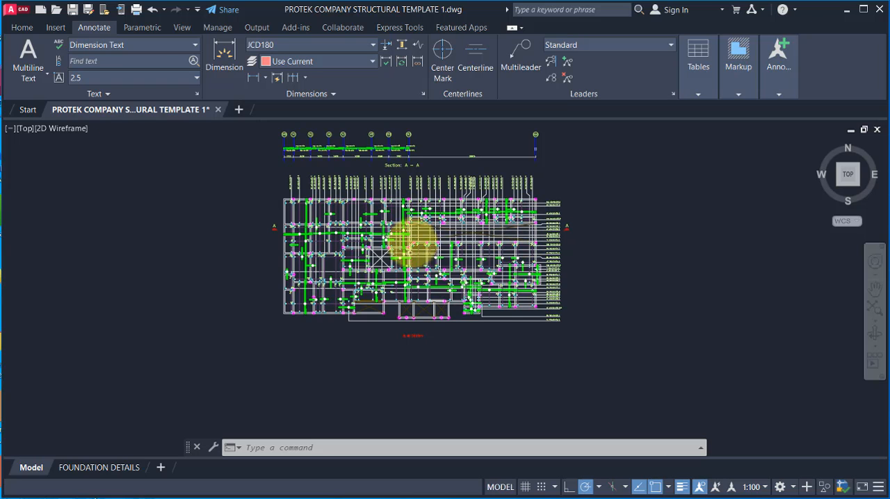
pyautogui.scroll(2, 410, 229)
pyautogui.scroll(-4, 539, 257)
pyautogui.scroll(4, 507, 238)
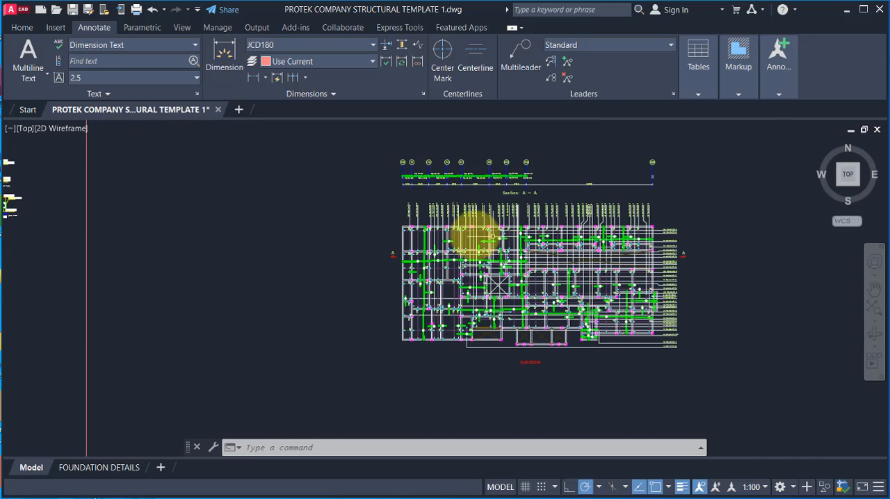
pyautogui.scroll(2, 363, 245)
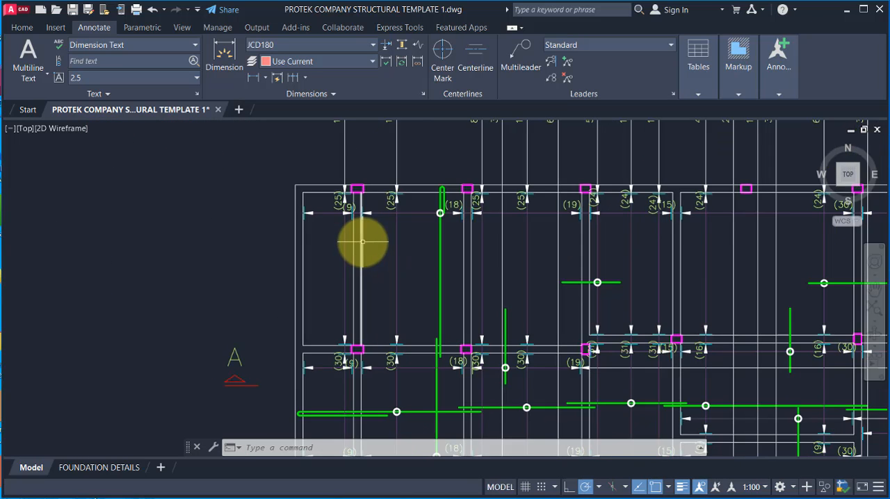
pyautogui.scroll(-5, 292, 257)
pyautogui.scroll(2, 369, 263)
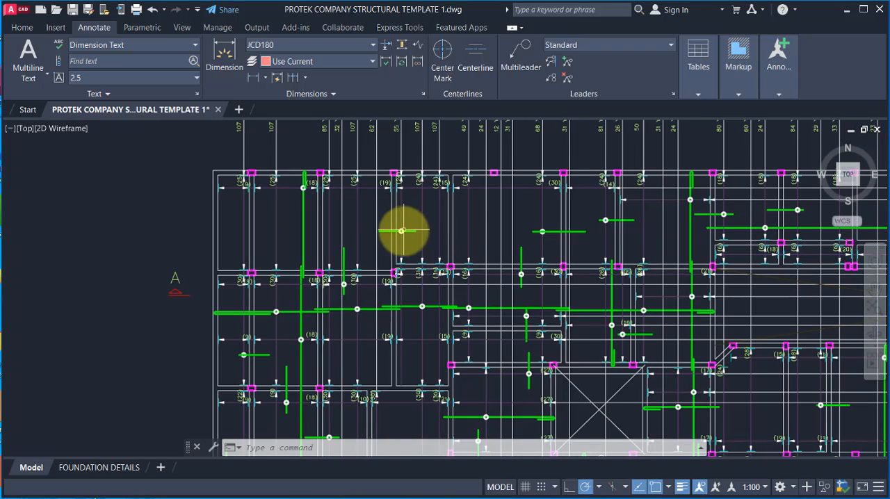
pyautogui.scroll(2, 257, 188)
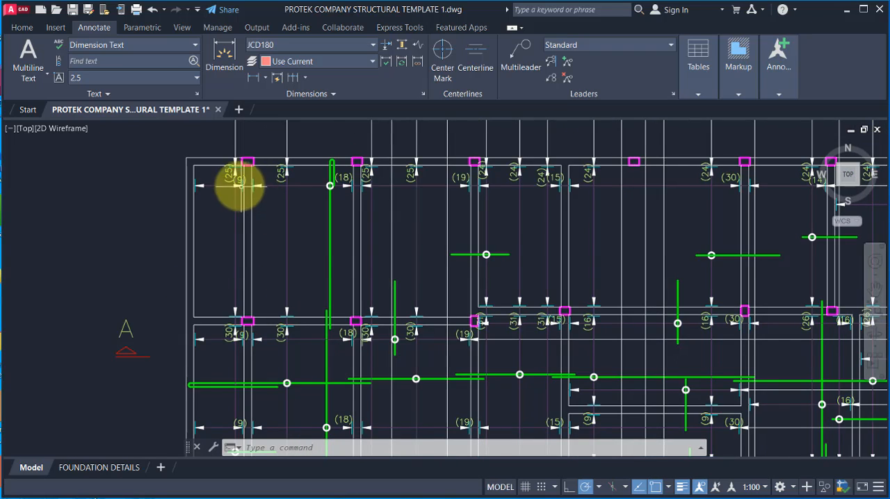
pyautogui.scroll(-4, 240, 186)
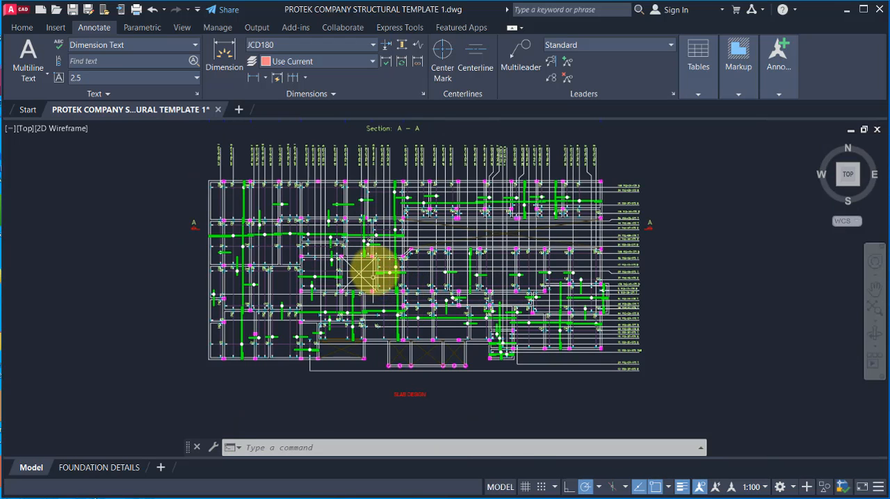
# Step: Review the bar call-outs along the slab plan's upper edge and the reinforcement in its upper middle panels
pyautogui.scroll(1, 390, 188)
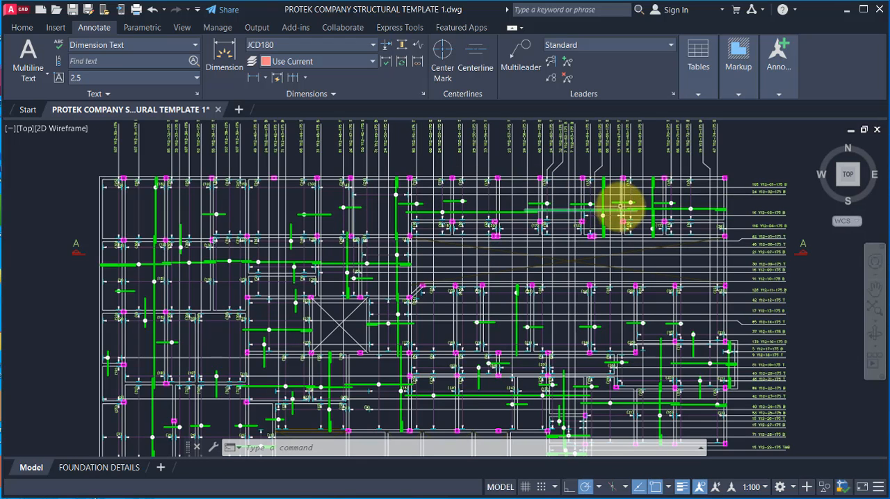
pyautogui.scroll(-1, 552, 206)
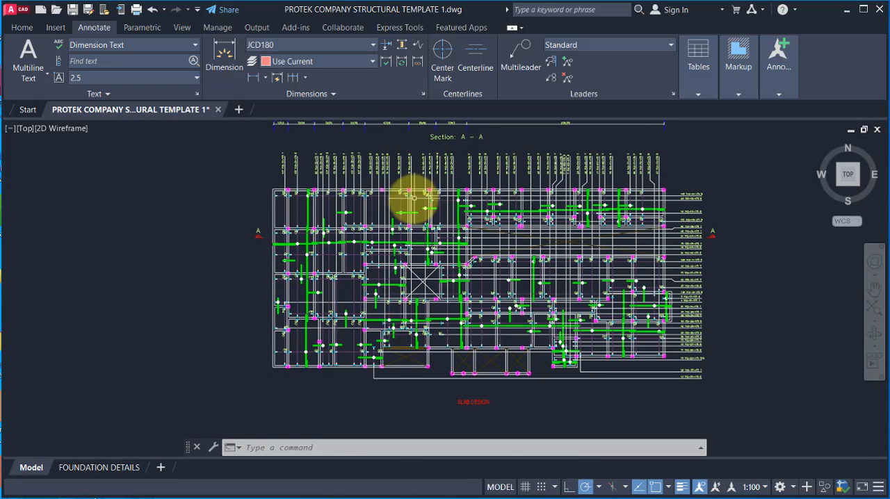
pyautogui.scroll(1, 521, 199)
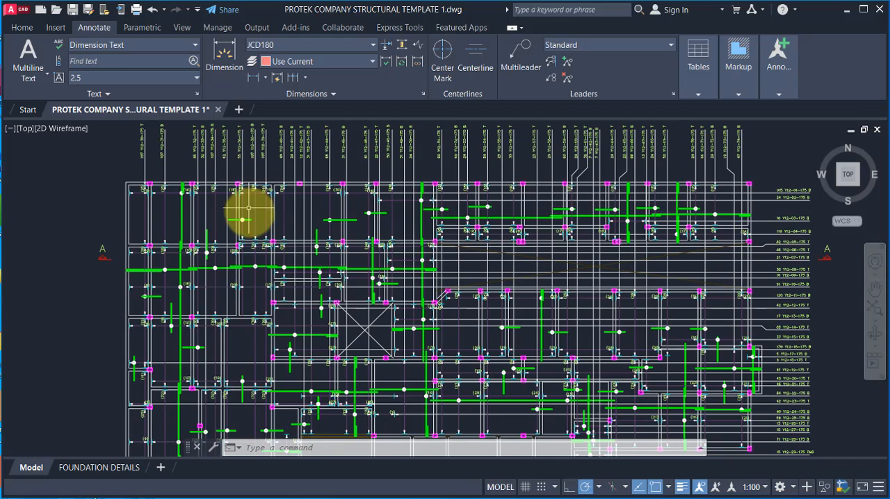
pyautogui.scroll(1, 355, 155)
pyautogui.scroll(-1, 372, 282)
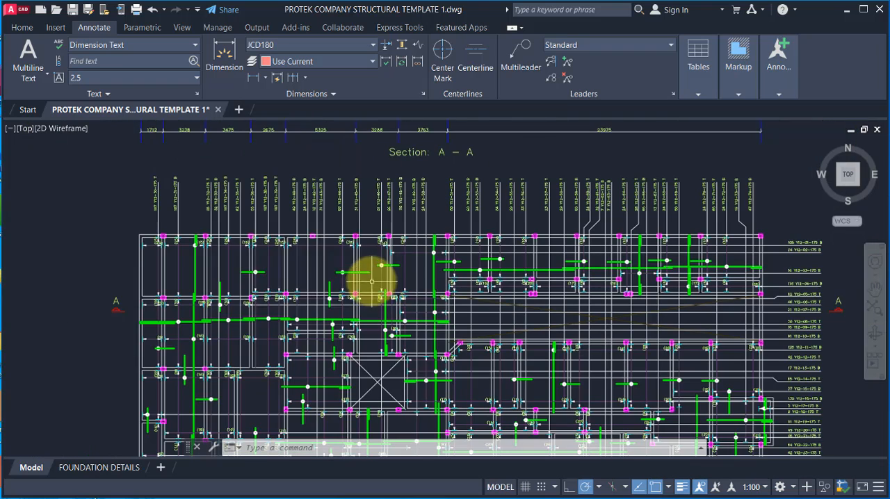
pyautogui.scroll(1, 205, 230)
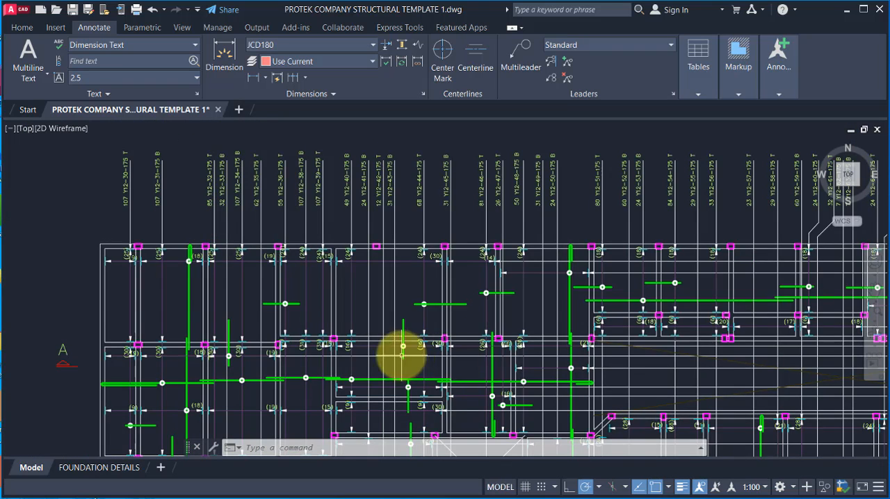
pyautogui.scroll(2, 428, 310)
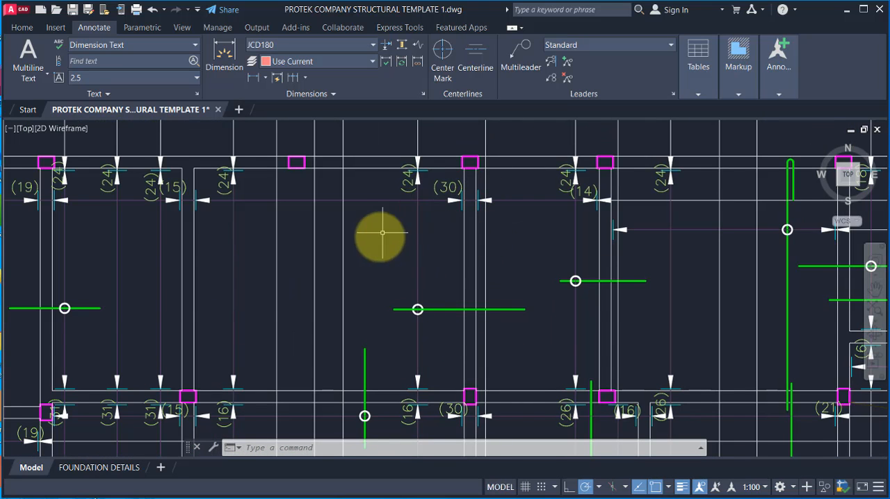
# Step: Examine the slab plan's upper middle panels and read the Y12 bar call-outs along its upper edge
pyautogui.scroll(-2, 441, 288)
pyautogui.scroll(1, 437, 258)
pyautogui.scroll(-2, 463, 238)
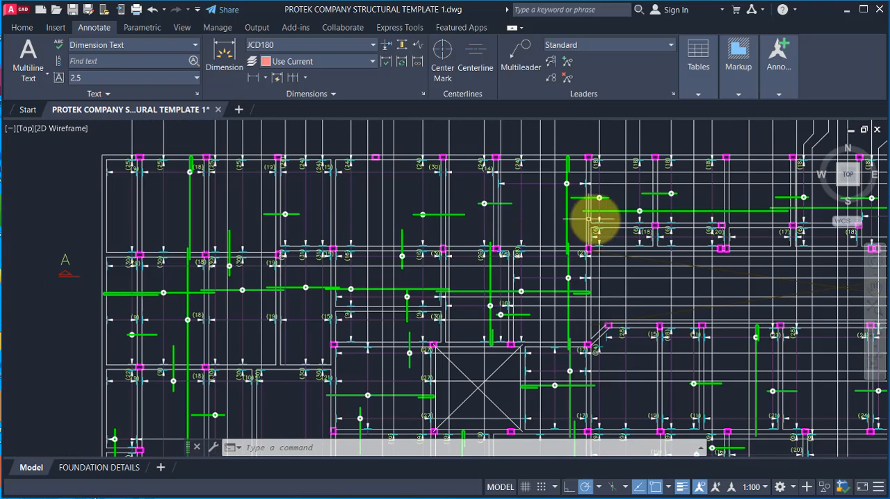
pyautogui.scroll(2, 586, 199)
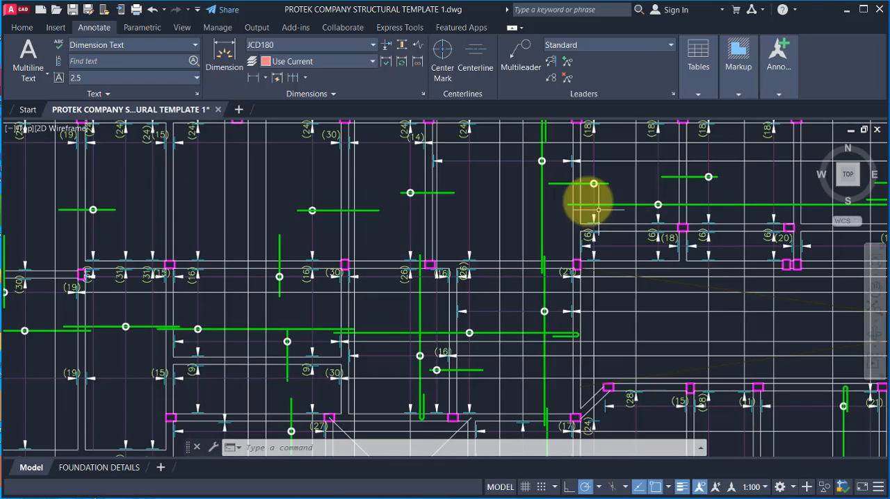
pyautogui.scroll(2, 423, 208)
pyautogui.scroll(-2, 357, 258)
pyautogui.scroll(-5, 361, 330)
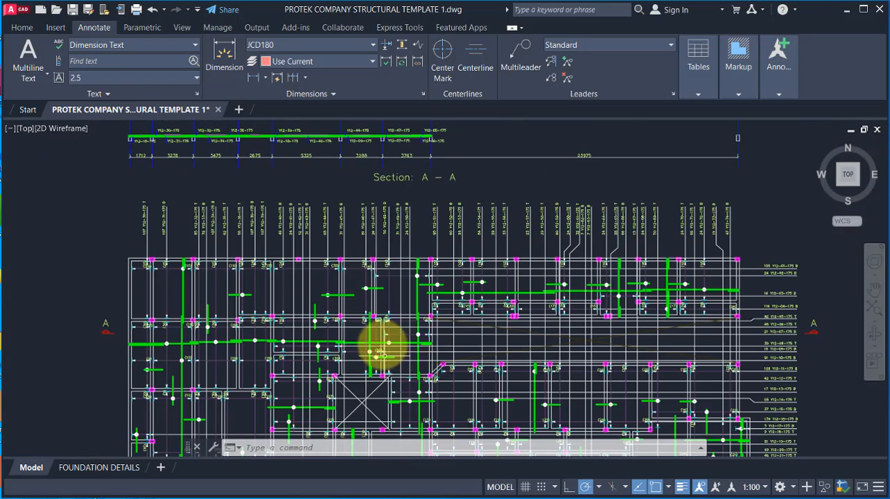
pyautogui.scroll(3, 178, 215)
pyautogui.scroll(3, 131, 185)
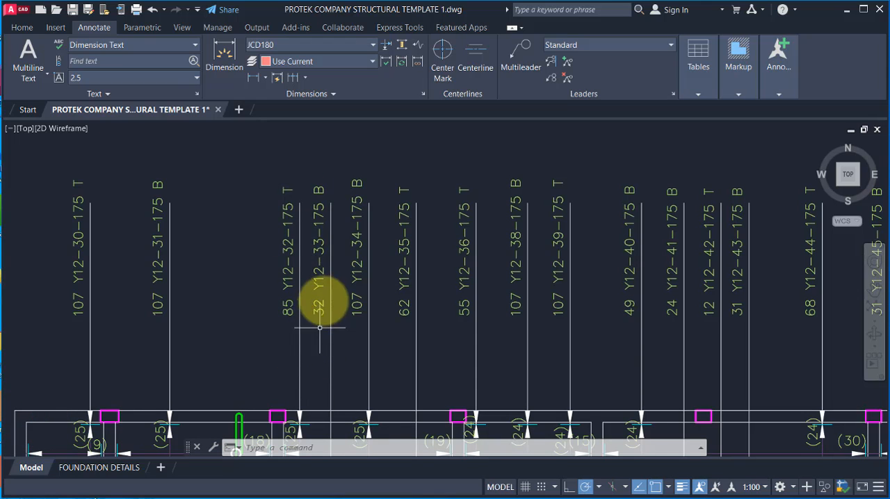
pyautogui.scroll(2, 308, 204)
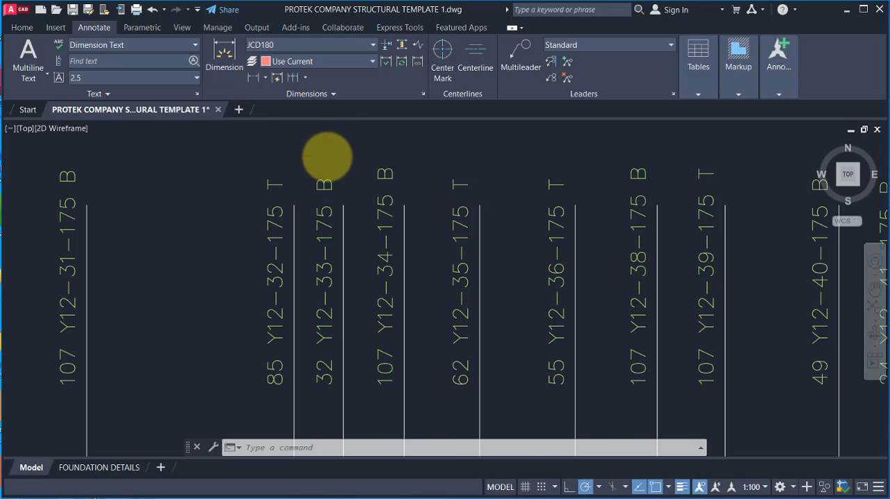
# Step: Locate the gridded slab reinforcement plan below the first slab plan and examine its bays between gridlines A13 and A20
pyautogui.scroll(-6, 326, 157)
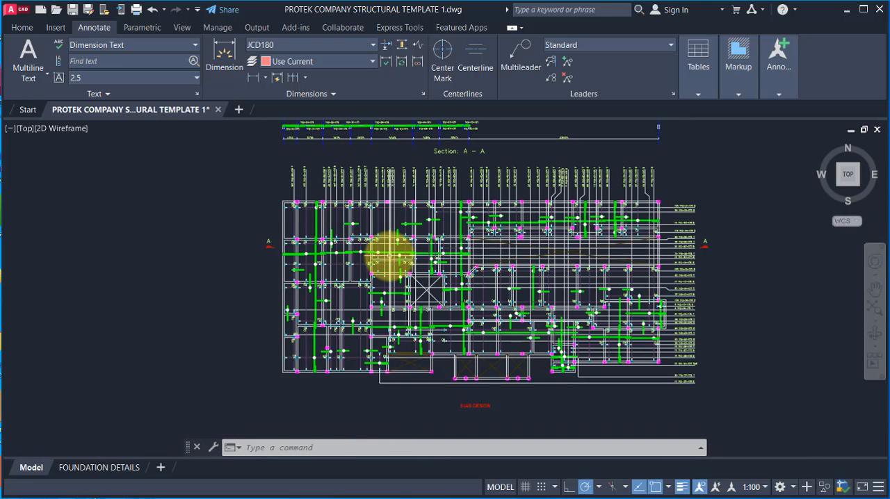
pyautogui.scroll(-4, 271, 215)
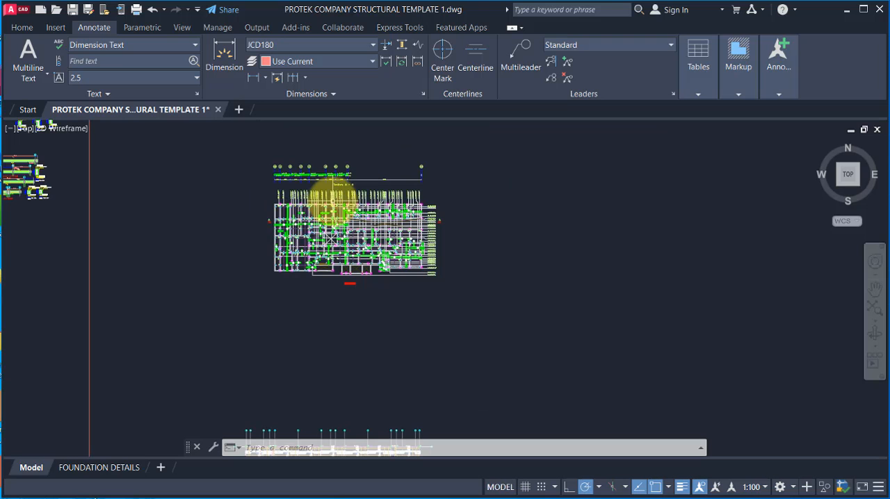
pyautogui.scroll(-6, 274, 216)
pyautogui.scroll(4, 296, 272)
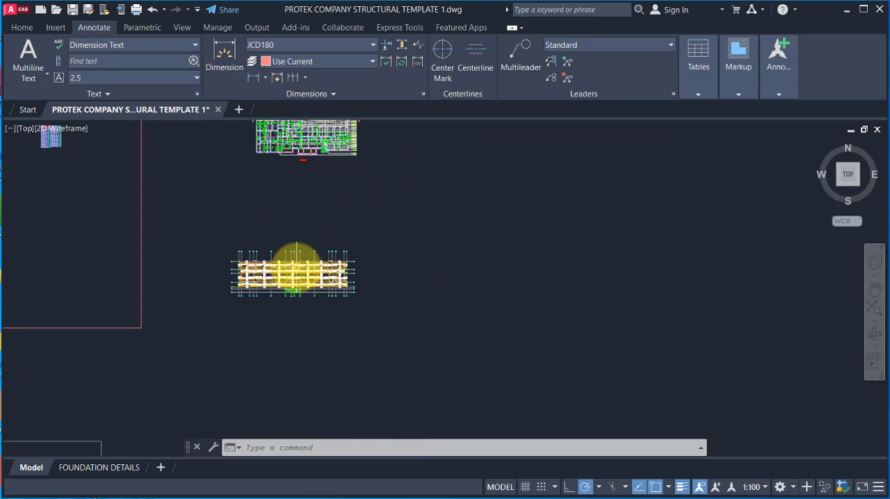
pyautogui.scroll(4, 236, 307)
pyautogui.scroll(2, 304, 185)
pyautogui.scroll(3, 216, 221)
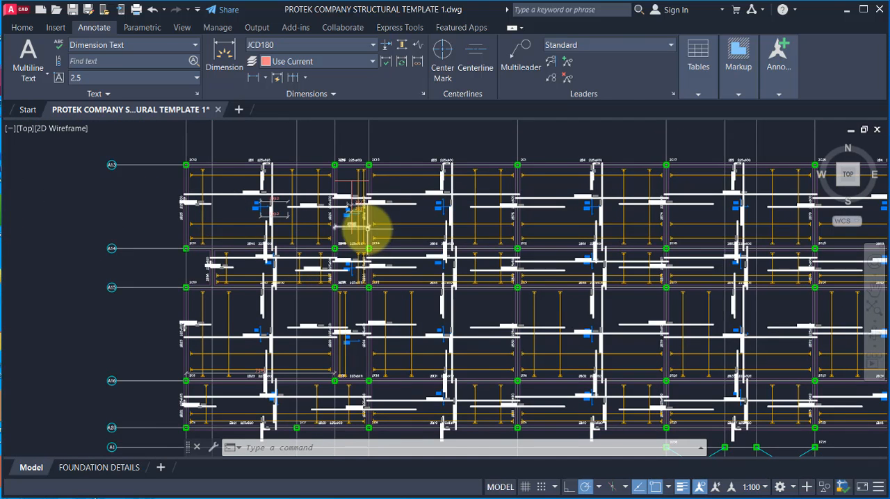
pyautogui.scroll(-2, 278, 219)
pyautogui.scroll(-2, 182, 236)
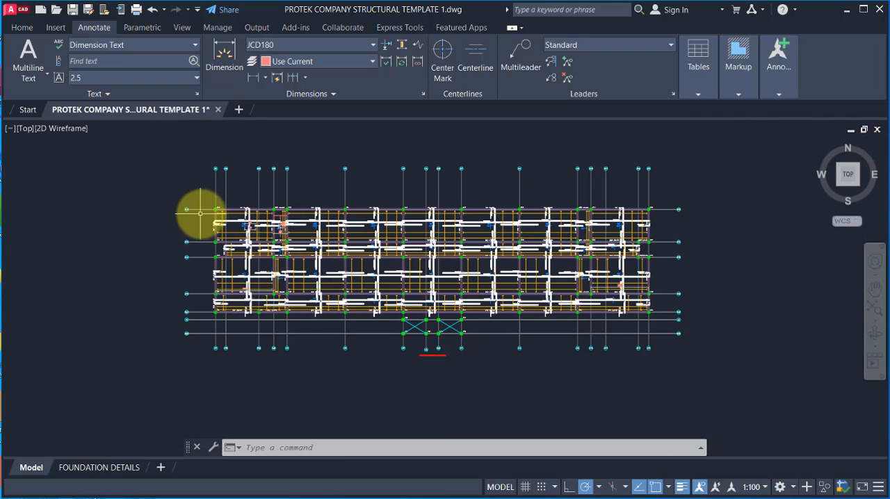
pyautogui.scroll(2, 201, 212)
pyautogui.scroll(2, 526, 294)
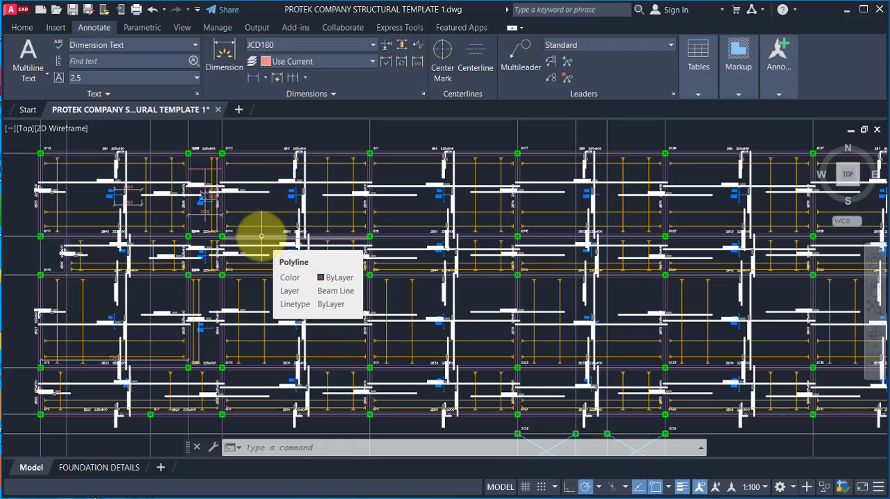
# Step: Review the gridded reinforcement plan from end to end, comparing the bar layout across its bays
pyautogui.scroll(-4, 306, 261)
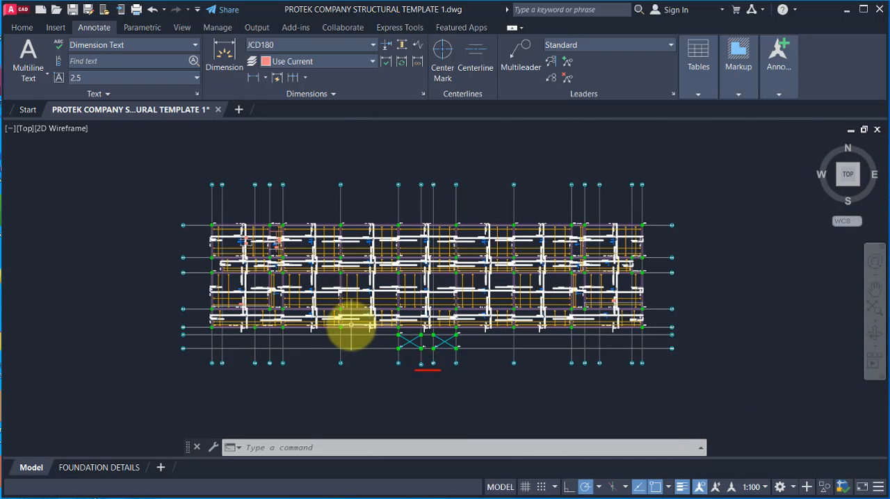
pyautogui.scroll(-2, 416, 351)
pyautogui.scroll(2, 418, 338)
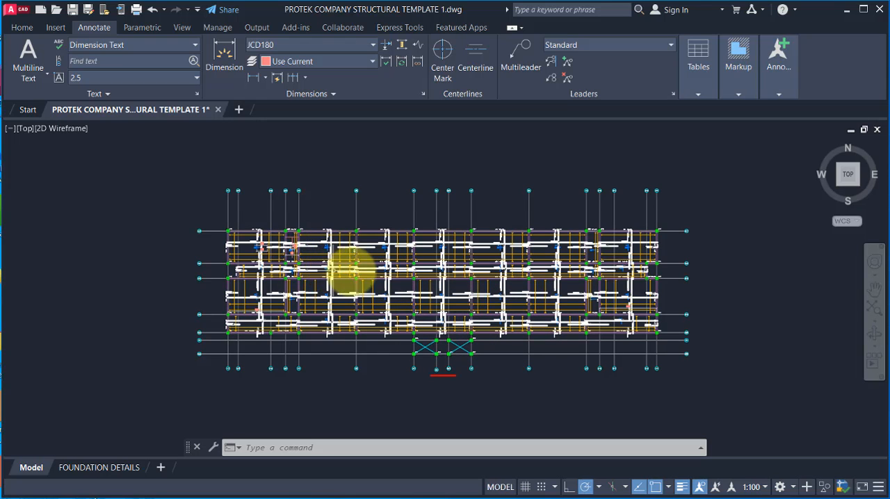
pyautogui.scroll(2, 316, 310)
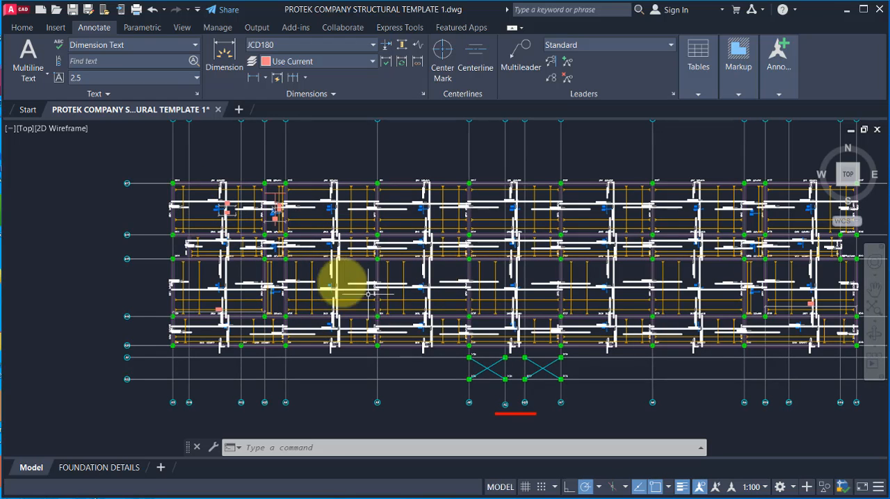
pyautogui.scroll(-2, 368, 293)
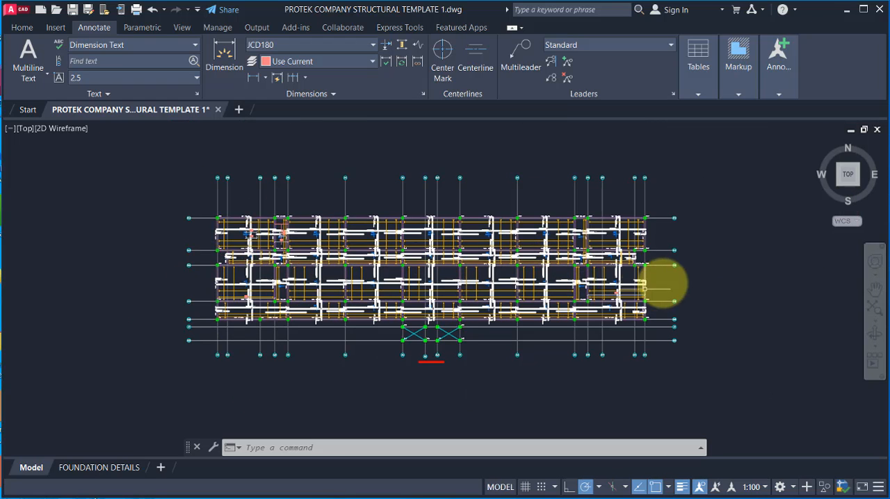
pyautogui.scroll(2, 260, 229)
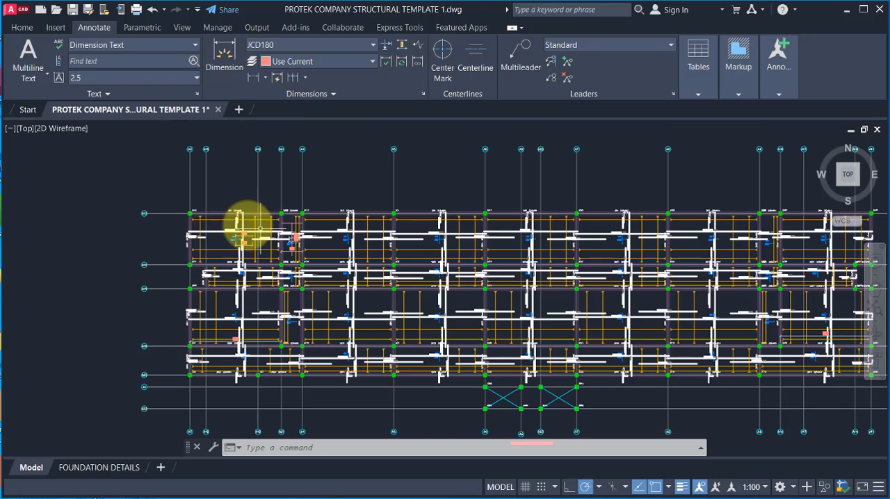
pyautogui.scroll(-2, 306, 245)
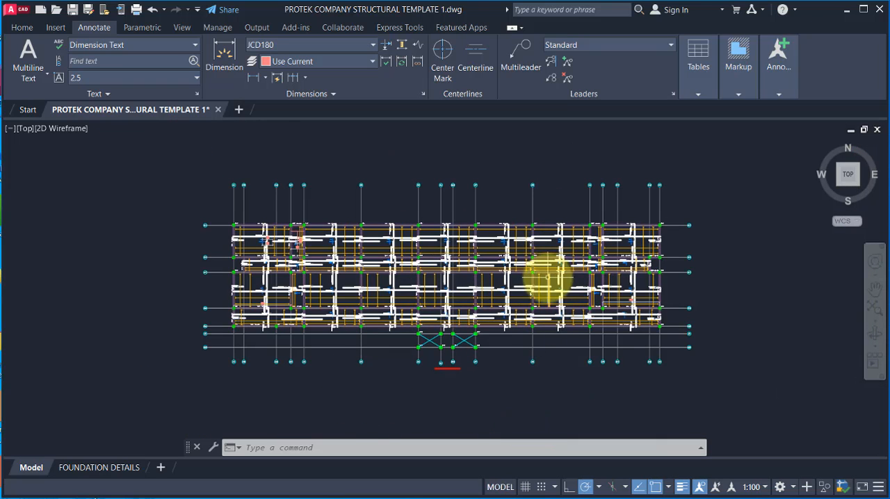
pyautogui.scroll(1, 278, 254)
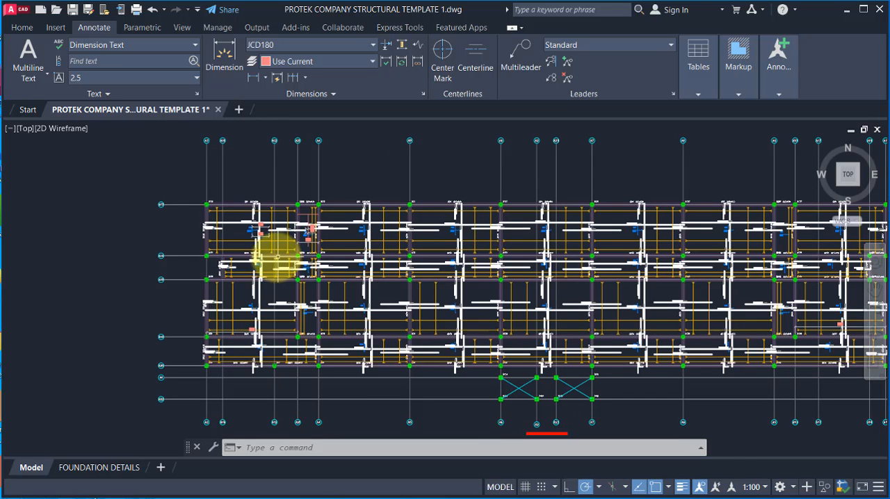
# Step: Inspect the beam labels, column marks and bar call-outs around column 2C12 and in the plan's middle bays
pyautogui.scroll(2, 204, 201)
pyautogui.scroll(2, 221, 229)
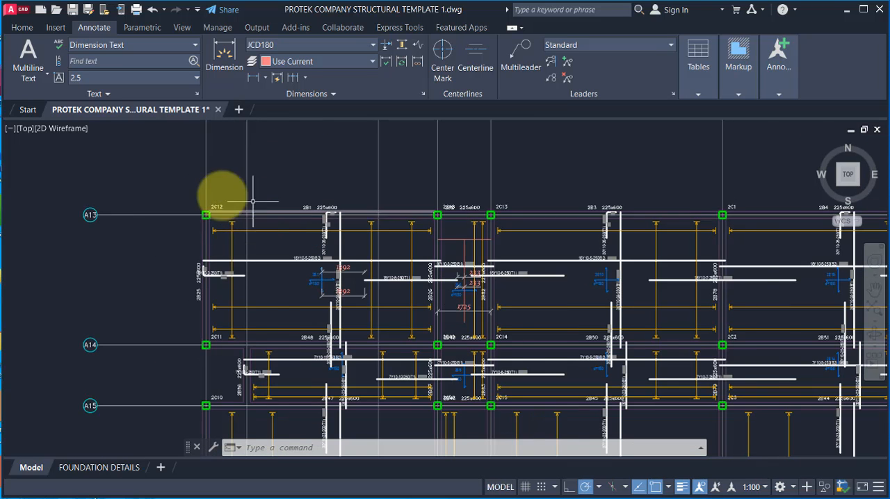
pyautogui.scroll(-2, 253, 201)
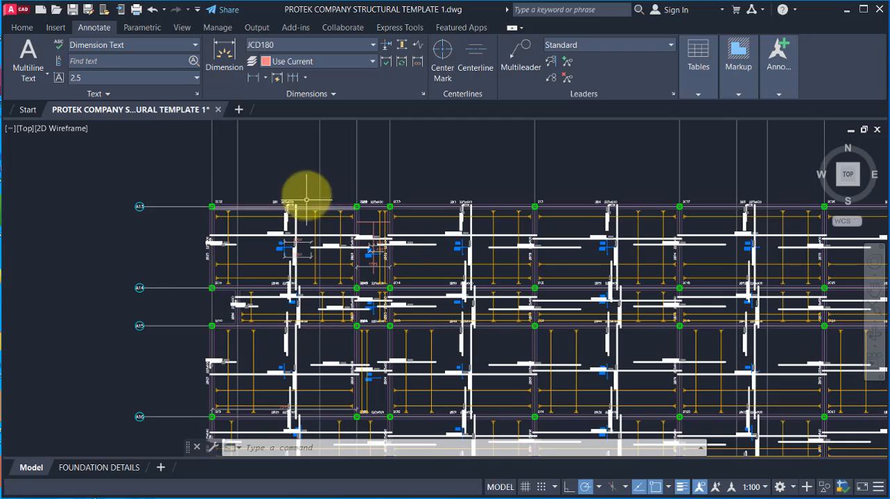
pyautogui.scroll(-2, 431, 252)
pyautogui.scroll(-1, 626, 264)
pyautogui.scroll(1, 688, 291)
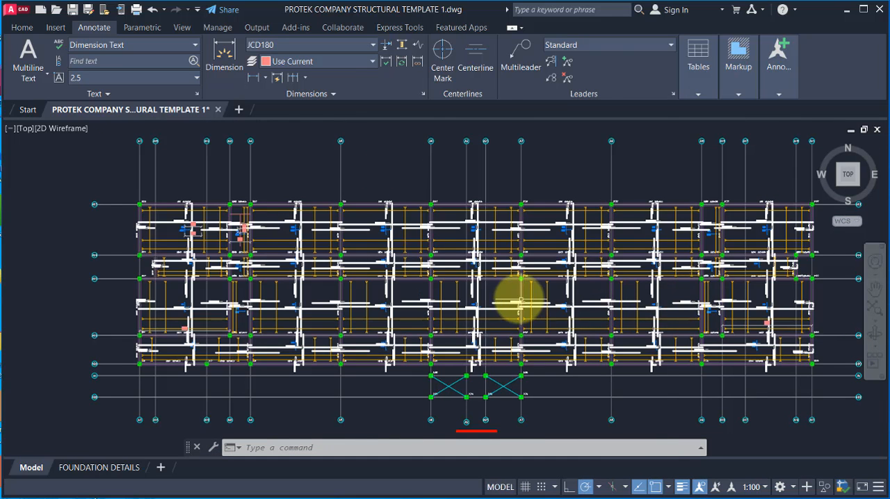
pyautogui.scroll(2, 520, 300)
pyautogui.scroll(2, 416, 229)
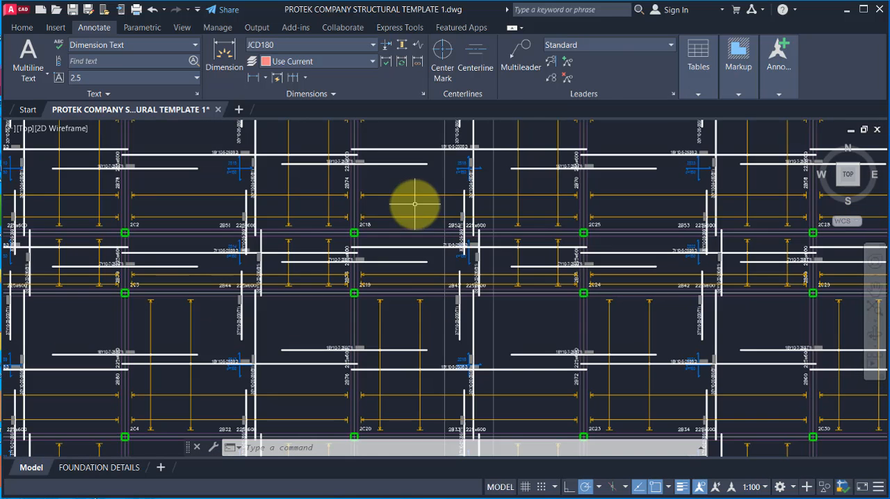
# Step: Highlight the horizontal rebar line in the upper bay between columns 2C17 and 2C26 to check its extent, and clear the selection
pyautogui.click(383, 144)
pyautogui.click(373, 155)
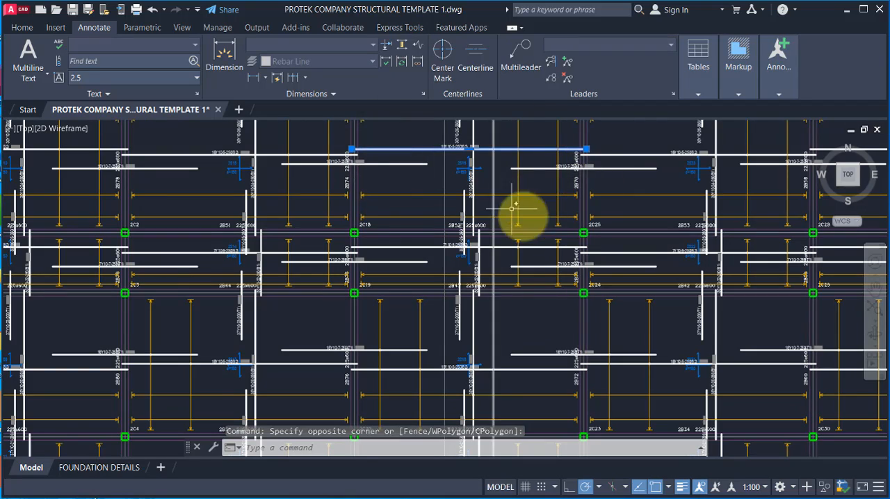
pyautogui.scroll(-2, 538, 237)
pyautogui.scroll(2, 421, 205)
pyautogui.scroll(-1, 234, 228)
pyautogui.scroll(1, 230, 200)
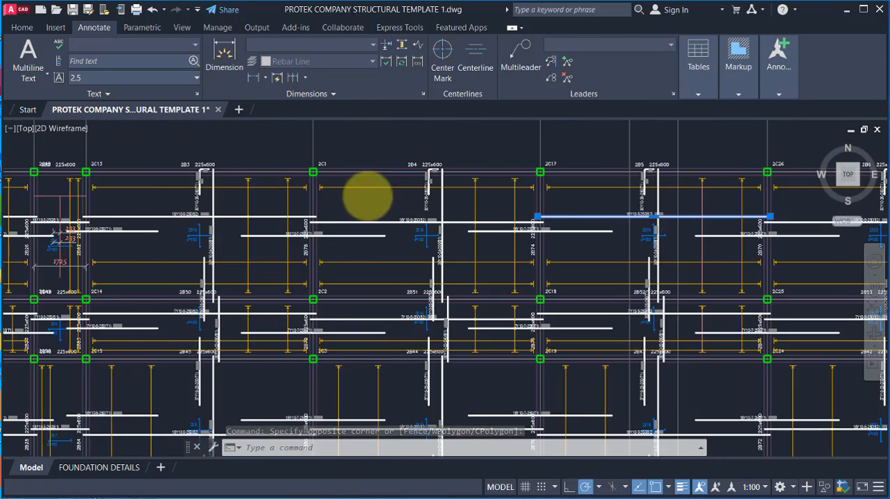
pyautogui.scroll(-5, 302, 217)
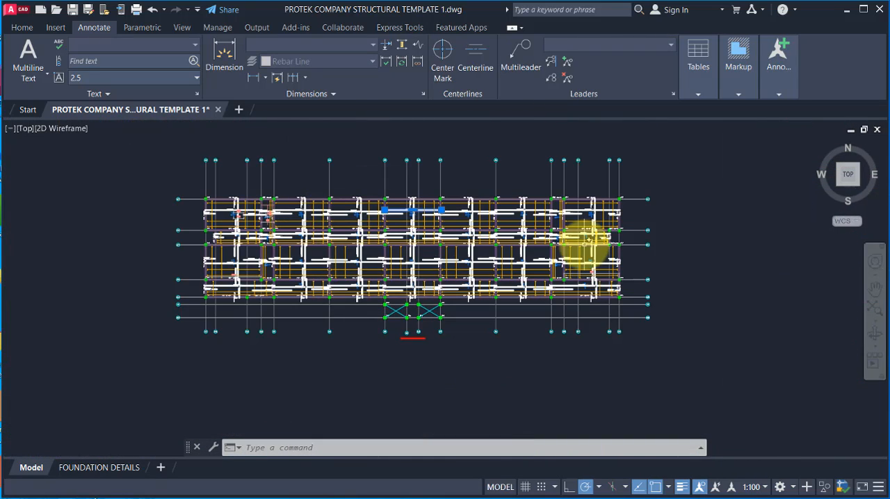
pyautogui.scroll(-4, 421, 317)
pyautogui.scroll(4, 401, 294)
pyautogui.scroll(-4, 404, 301)
pyautogui.scroll(2, 410, 302)
pyautogui.press('Escape')
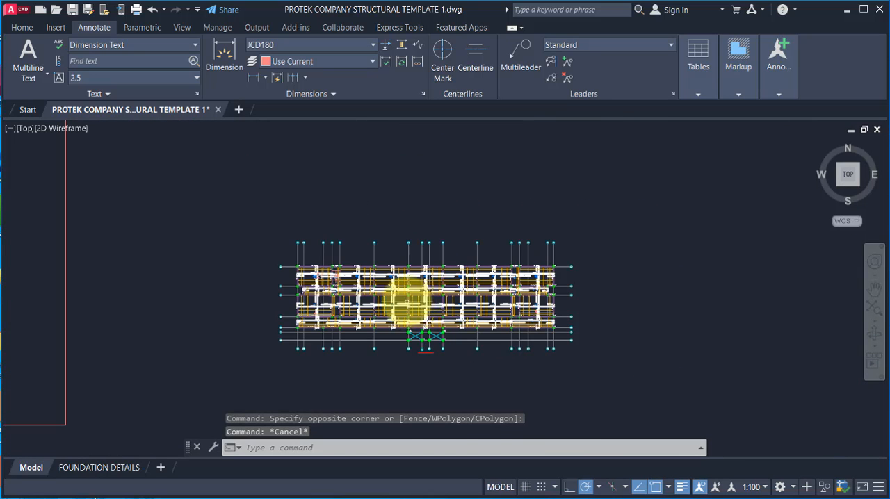
# Step: Examine the gridded plan's lower-right bays, the crossed bays beneath it and the grid bubbles along its upper edge
pyautogui.scroll(4, 410, 313)
pyautogui.scroll(-8, 413, 316)
pyautogui.scroll(6, 421, 324)
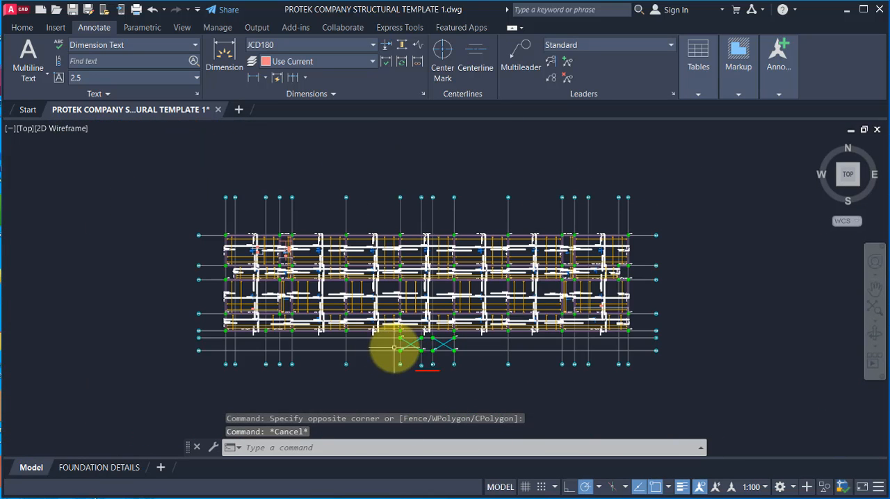
pyautogui.scroll(5, 481, 323)
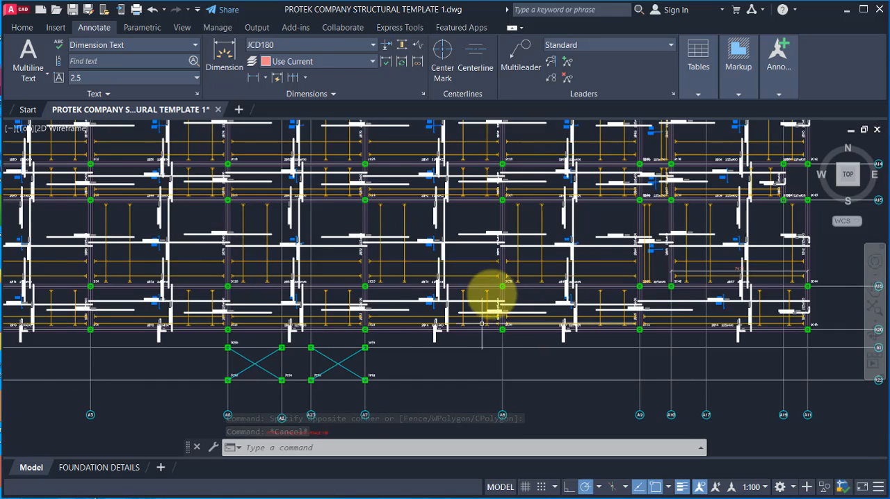
pyautogui.scroll(-3, 482, 323)
pyautogui.scroll(-3, 403, 306)
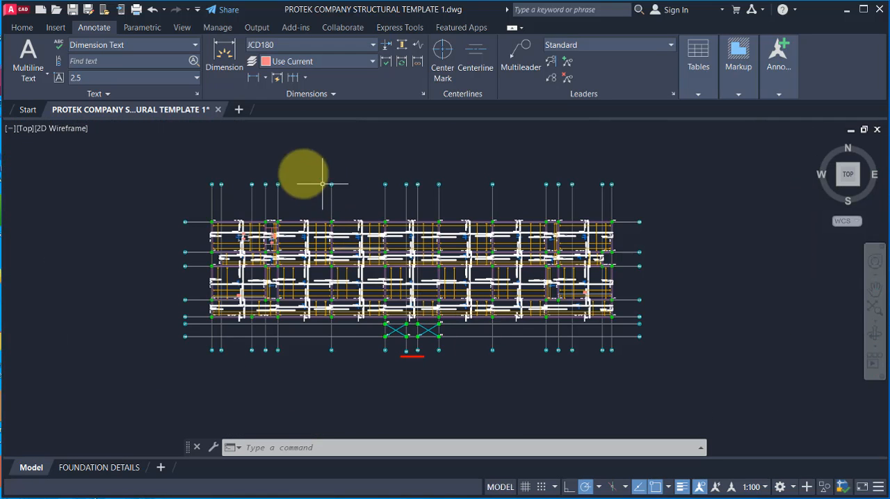
pyautogui.scroll(2, 218, 198)
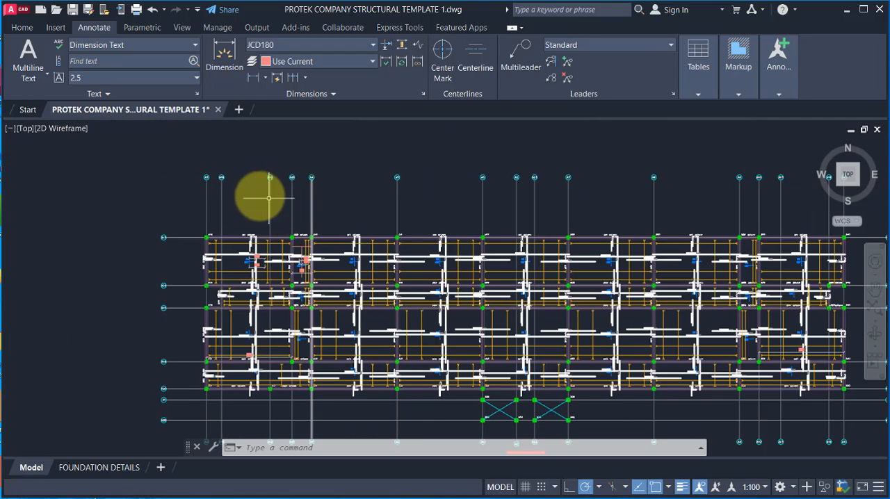
pyautogui.scroll(-2, 268, 197)
pyautogui.scroll(2, 275, 185)
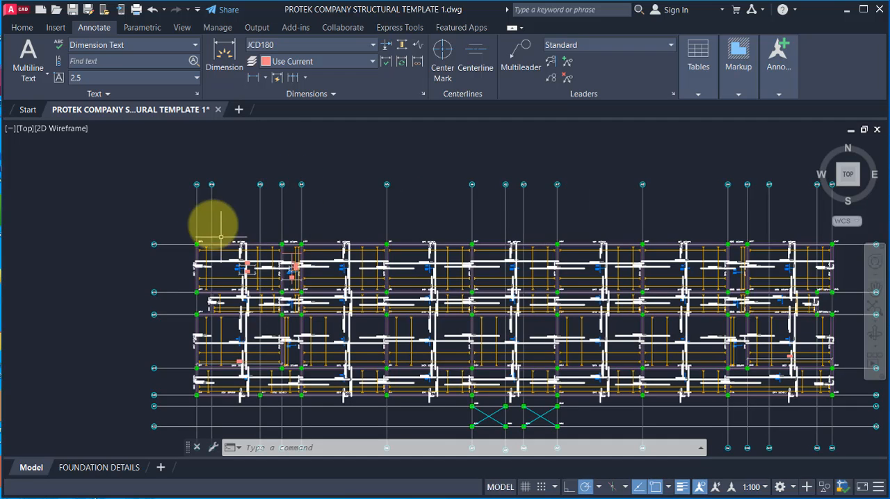
pyautogui.scroll(2, 218, 179)
pyautogui.scroll(-2, 239, 222)
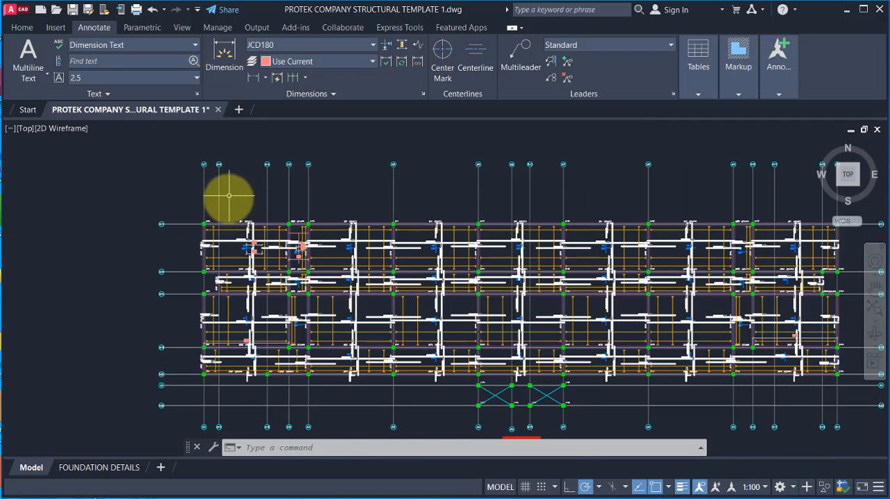
pyautogui.scroll(1, 229, 196)
pyautogui.scroll(-3, 208, 201)
pyautogui.scroll(2, 213, 194)
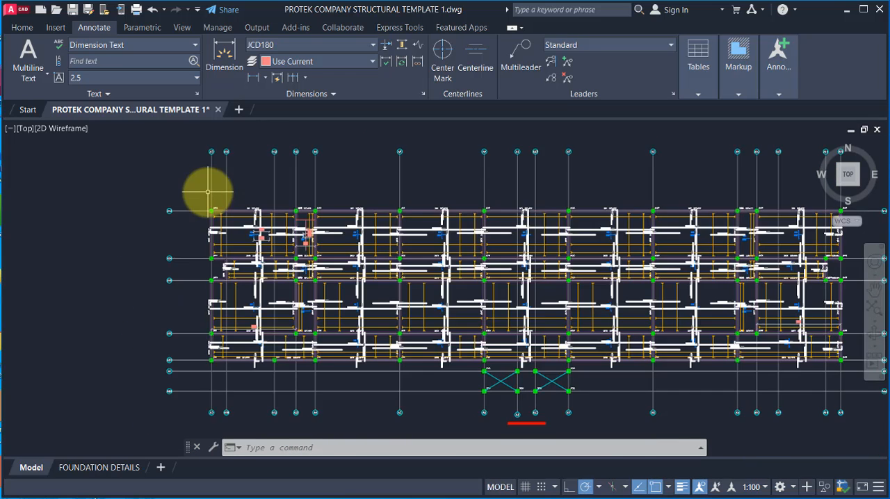
# Step: Select all the vertical and horizontal gridlines of the gridded reinforcement plan together with their bubbles
pyautogui.scroll(-2, 212, 184)
pyautogui.click(697, 157)
pyautogui.click(144, 156)
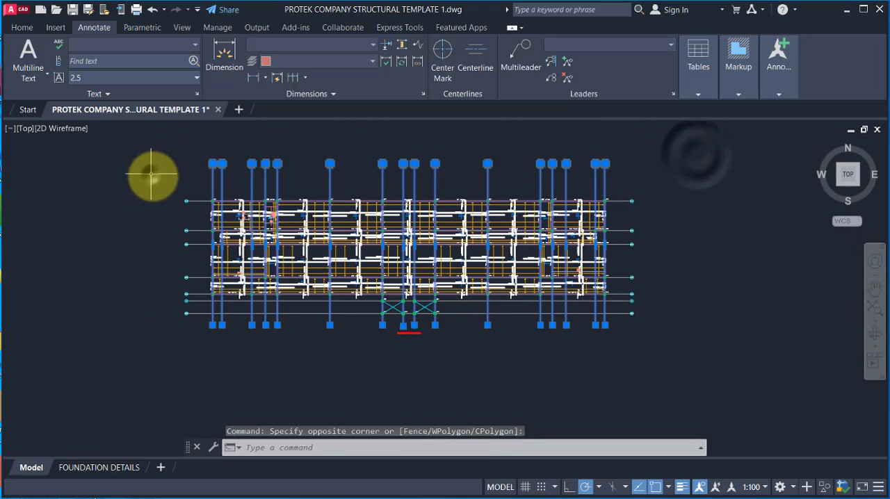
pyautogui.scroll(2, 188, 167)
pyautogui.click(191, 165)
pyautogui.click(121, 402)
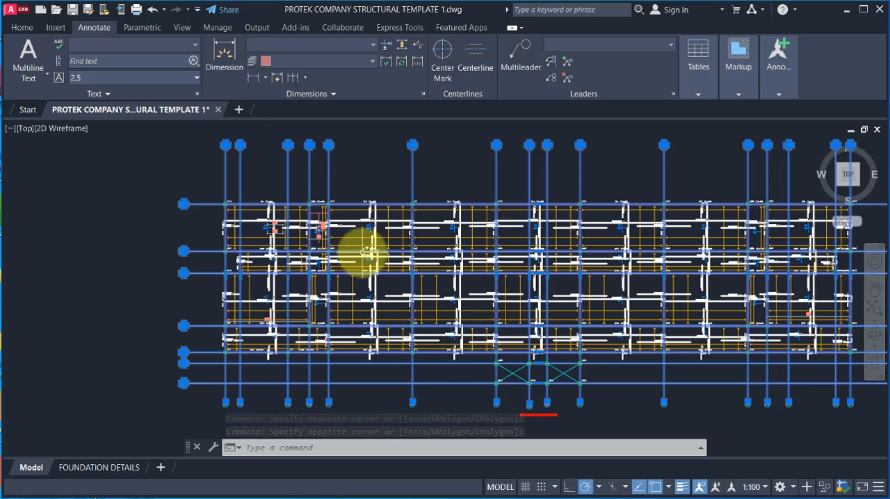
# Step: Add the bubbles along the plan's lower edge and at the right ends of the horizontal gridlines to the gridline selection
pyautogui.scroll(-3, 358, 248)
pyautogui.scroll(3, 683, 326)
pyautogui.click(683, 327)
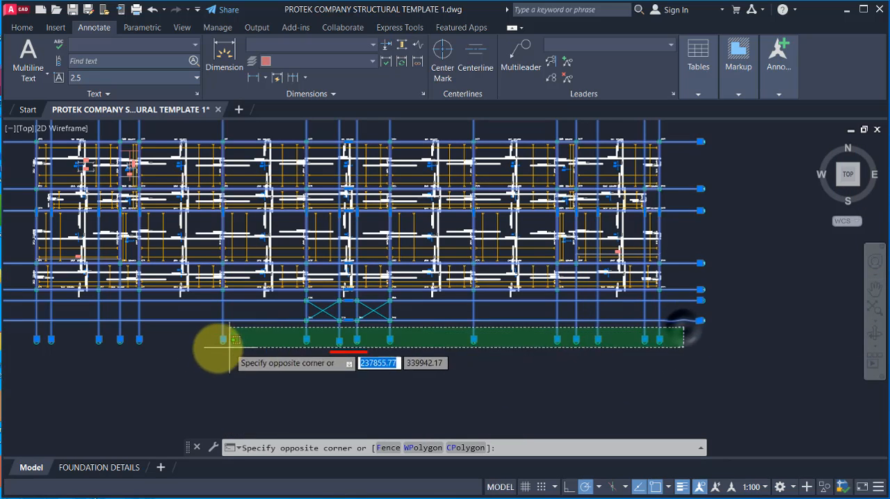
pyautogui.click(26, 346)
pyautogui.scroll(-4, 417, 358)
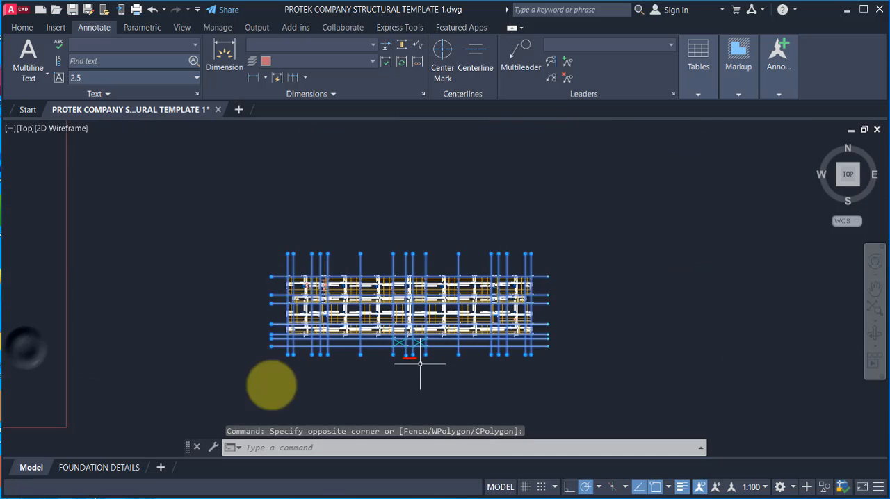
pyautogui.scroll(8, 527, 337)
pyautogui.scroll(-3, 397, 298)
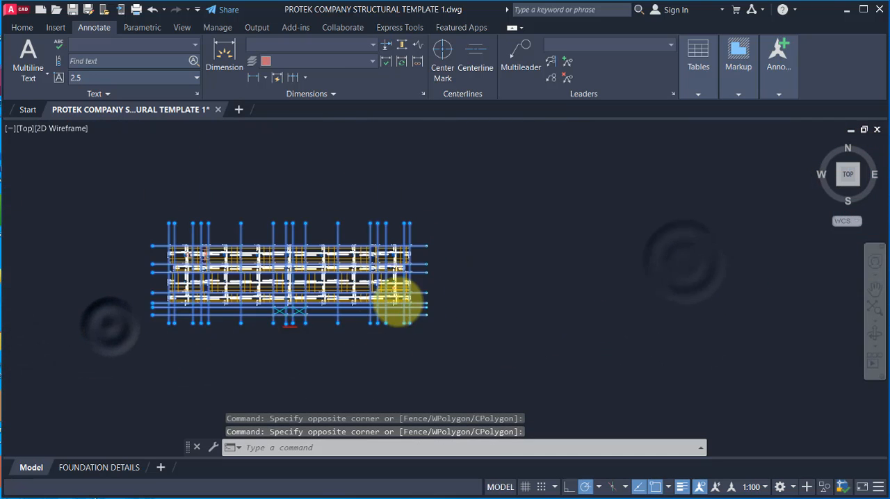
pyautogui.scroll(5, 417, 298)
pyautogui.click(494, 132)
pyautogui.click(439, 377)
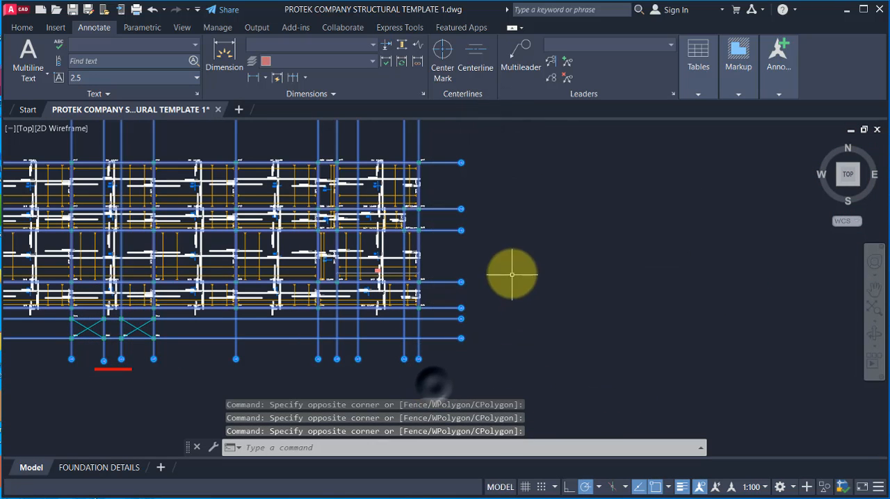
# Step: Copy the selected gridlines and bubbles from the grid intersection at column 2C12 to the empty area up and right of the plan
pyautogui.scroll(-3, 288, 248)
pyautogui.scroll(4, 66, 179)
pyautogui.scroll(5, 421, 142)
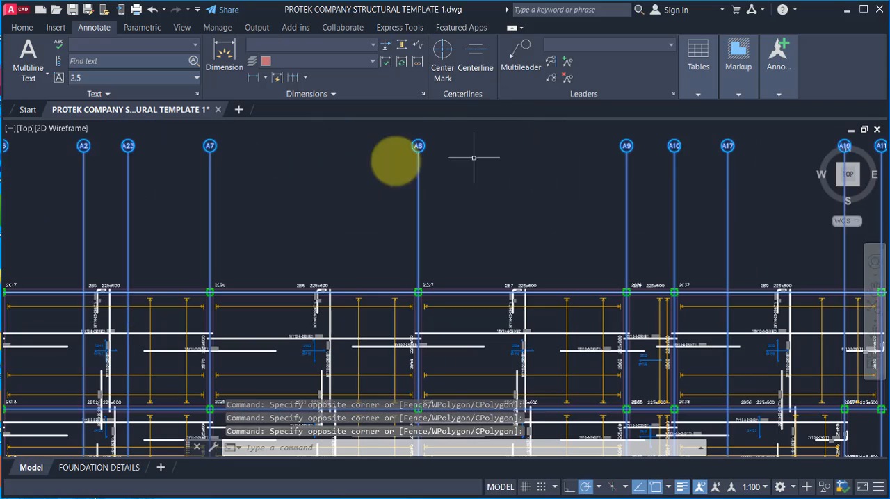
pyautogui.scroll(-6, 174, 246)
pyautogui.scroll(4, 209, 249)
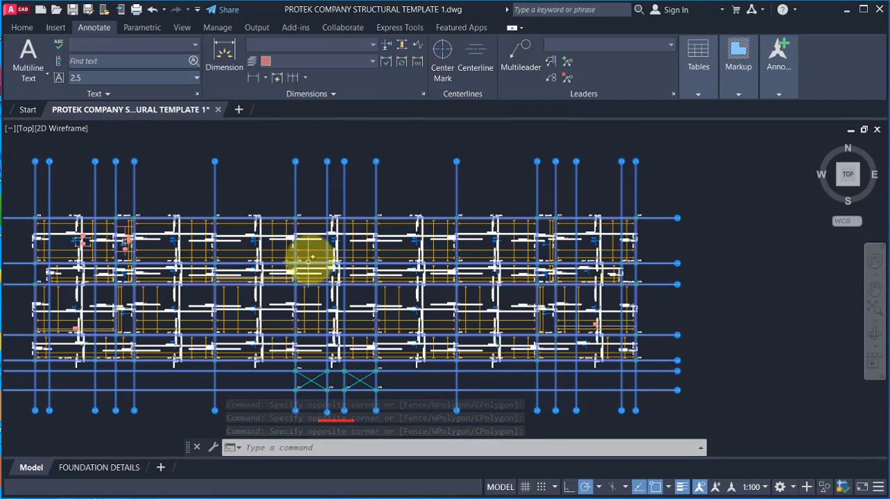
pyautogui.scroll(-3, 255, 257)
pyautogui.scroll(2, 325, 267)
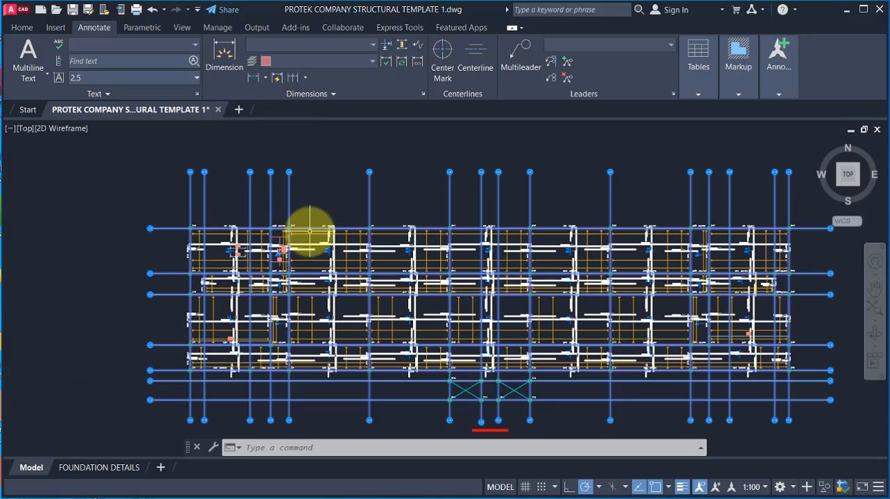
pyautogui.write('c')
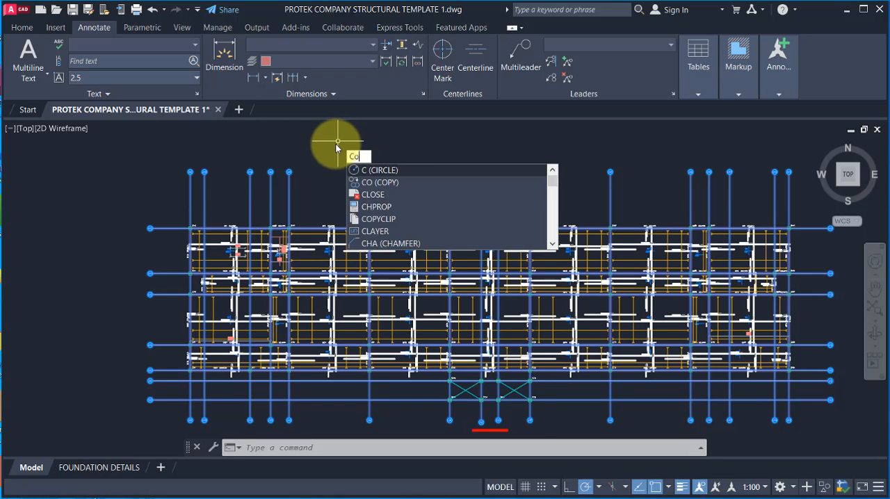
pyautogui.write('o')
pyautogui.press('Return')
pyautogui.scroll(5, 188, 221)
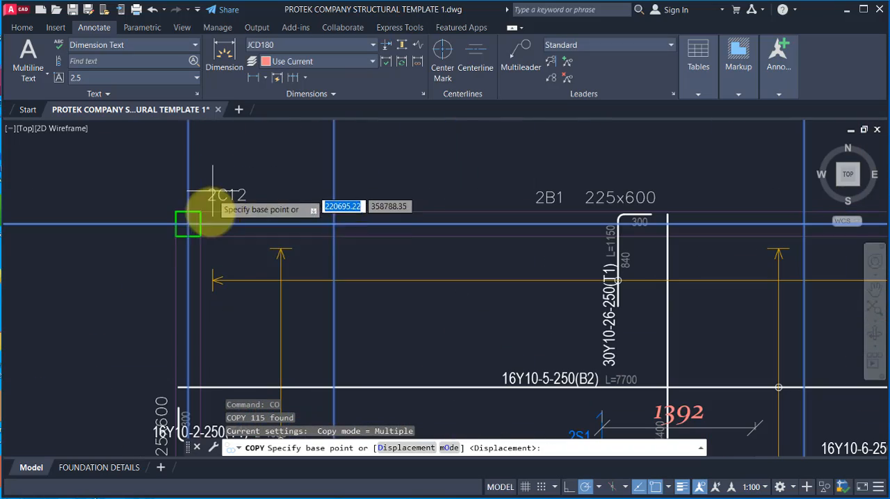
pyautogui.click(188, 224)
pyautogui.scroll(-8, 139, 187)
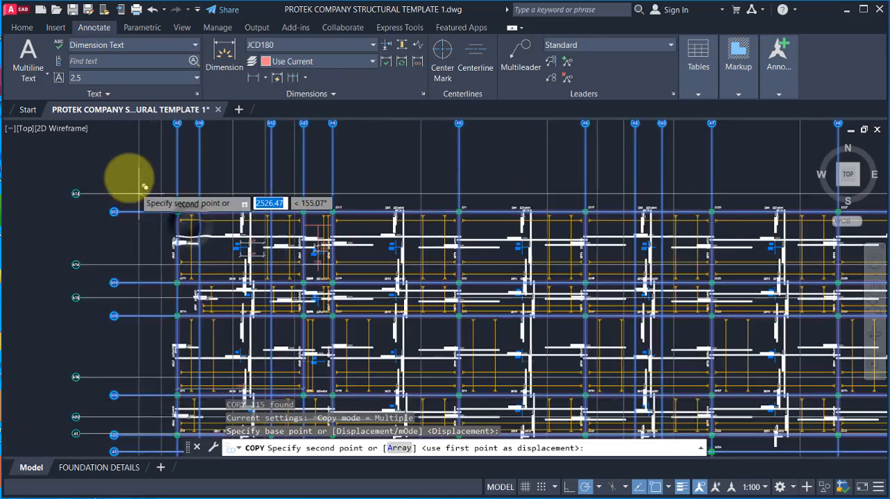
pyautogui.scroll(4, 192, 167)
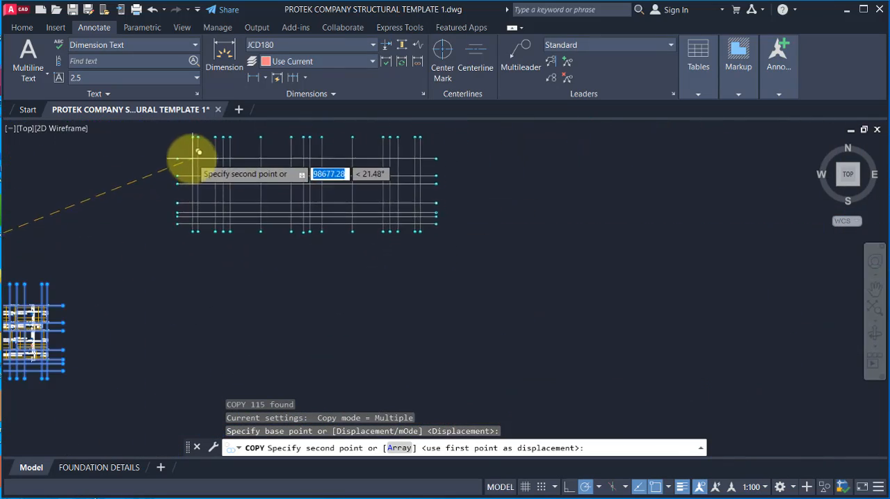
pyautogui.click(189, 159)
pyautogui.press('Escape')
# Step: Select the outline of column 2C12 in the reinforcement plan and check which layer it is on
pyautogui.scroll(-3, 234, 248)
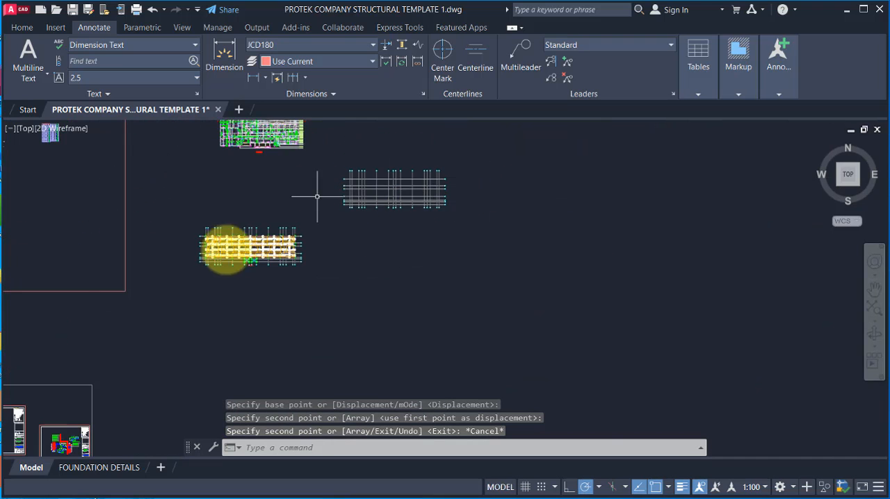
pyautogui.scroll(10, 216, 223)
pyautogui.scroll(5, 199, 271)
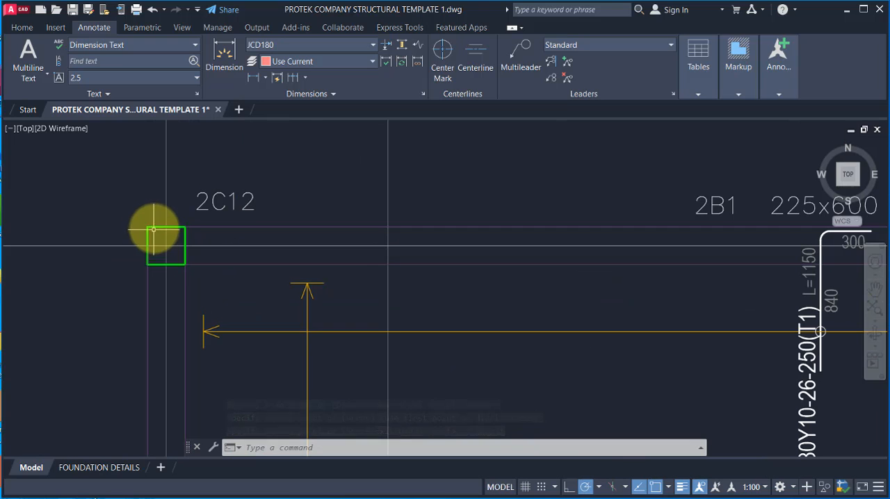
pyautogui.click(154, 229)
pyautogui.click(22, 28)
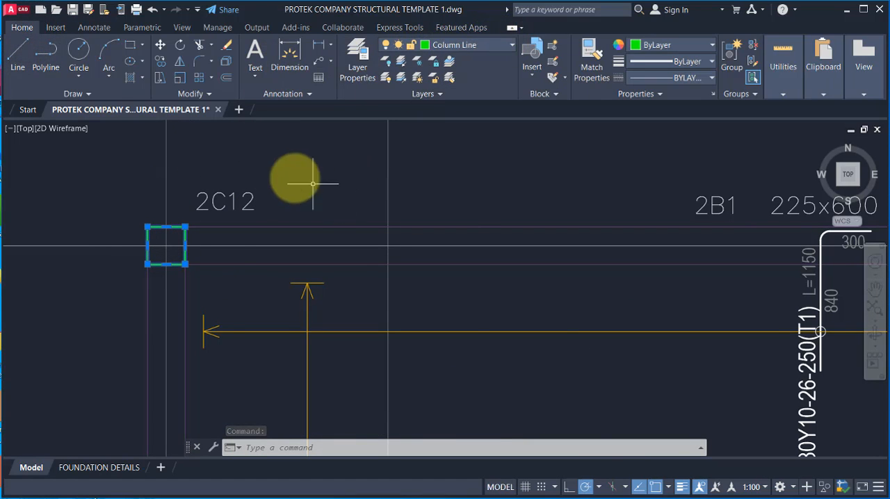
# Step: Window-select the whole reinforcement plan, including the crossed bays beneath it
pyautogui.scroll(-6, 313, 184)
pyautogui.click(219, 164)
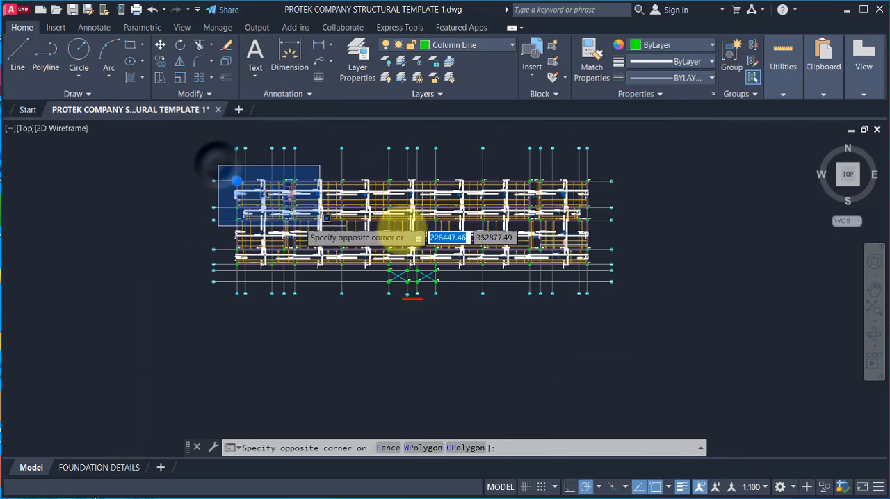
pyautogui.click(620, 303)
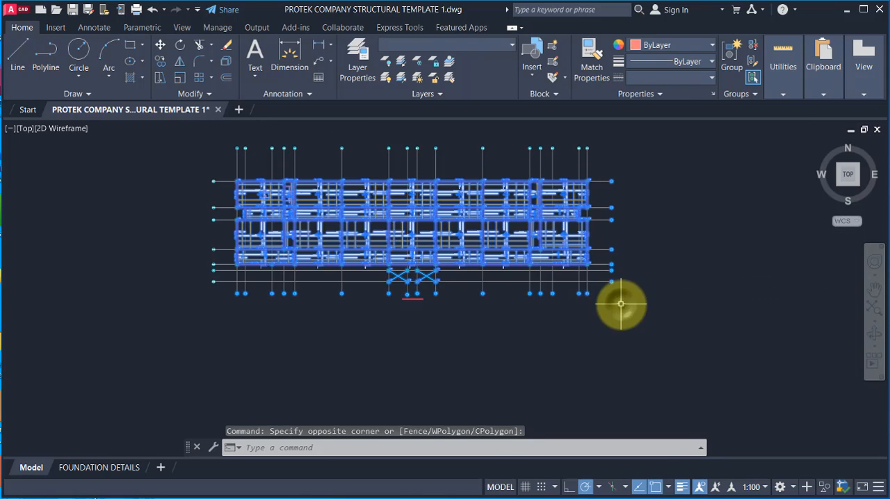
pyautogui.scroll(2, 445, 214)
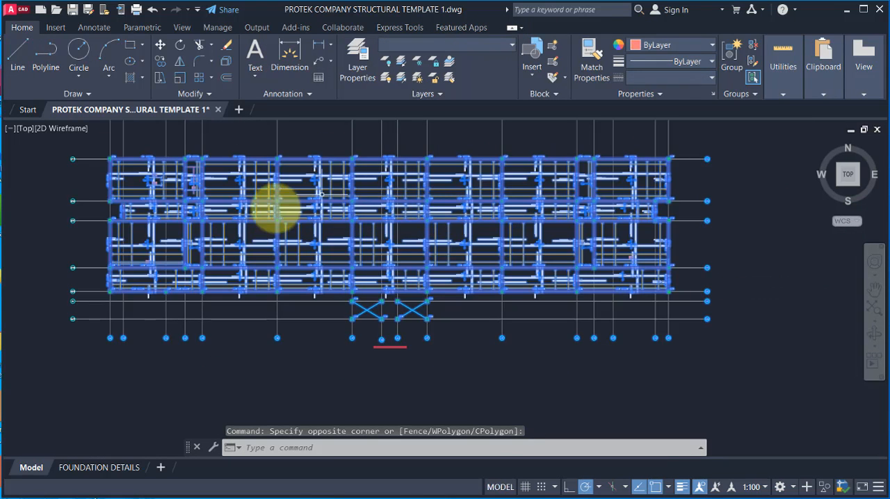
# Step: Filter the current selection with Quick Select to objects whose layer equals Column Line, and check the selected columns
pyautogui.rightClick(286, 151)
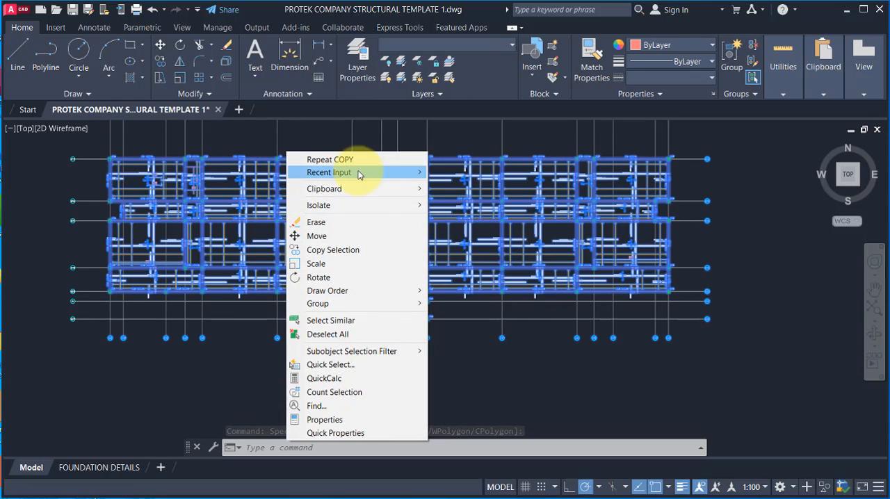
pyautogui.click(316, 367)
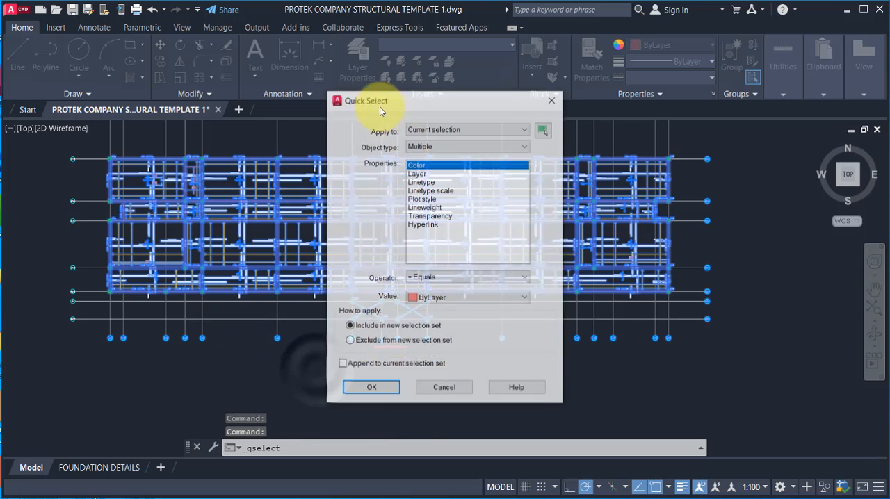
pyautogui.moveTo(407, 103); pyautogui.dragTo(374, 95)
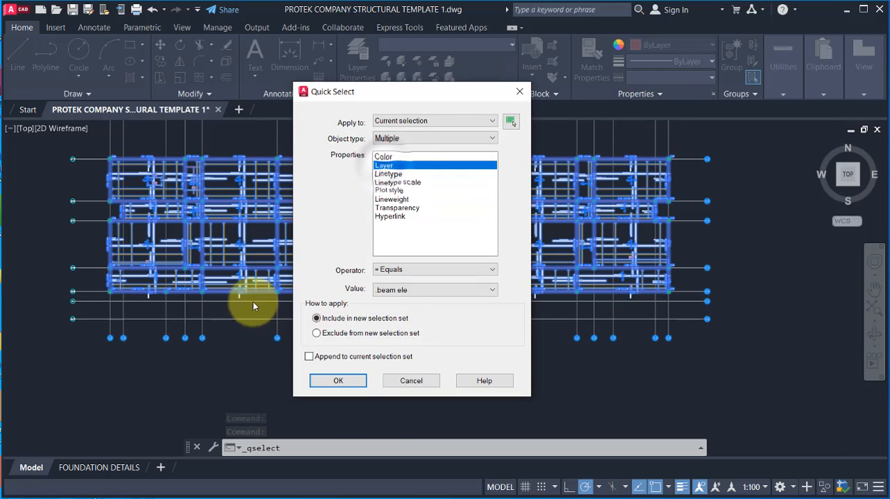
pyautogui.click(436, 290)
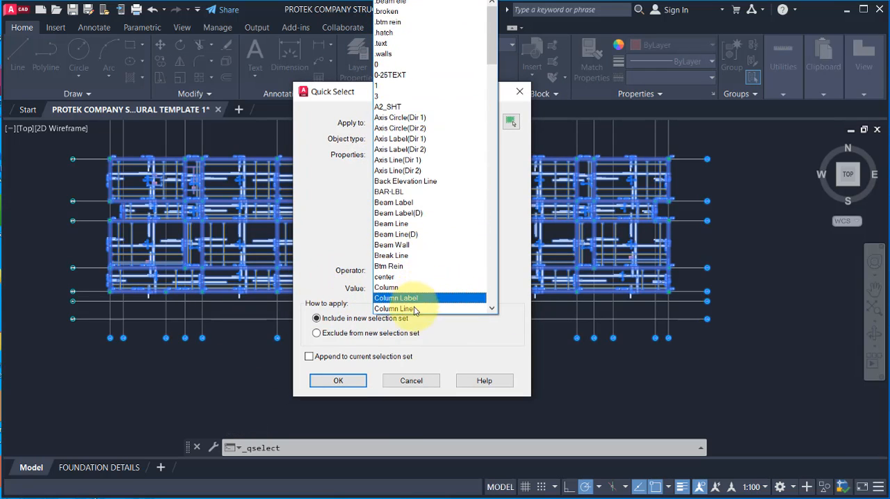
pyautogui.click(407, 309)
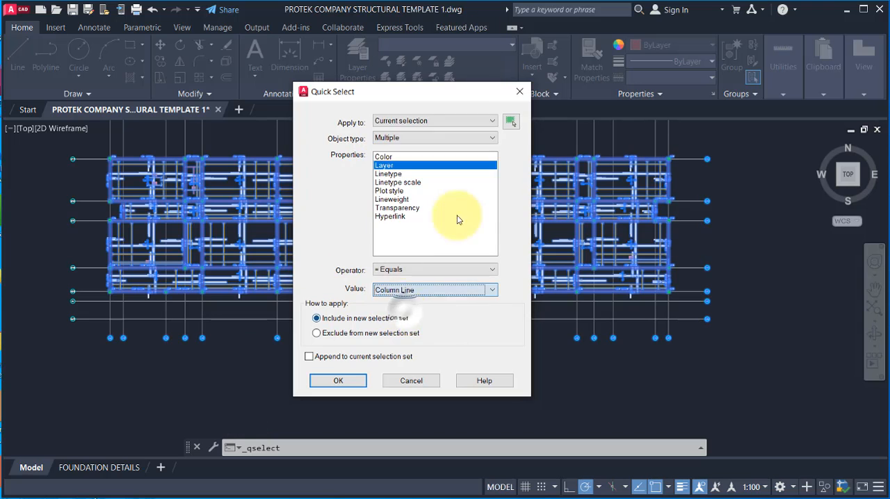
pyautogui.click(338, 381)
pyautogui.scroll(2, 711, 139)
pyautogui.scroll(5, 599, 234)
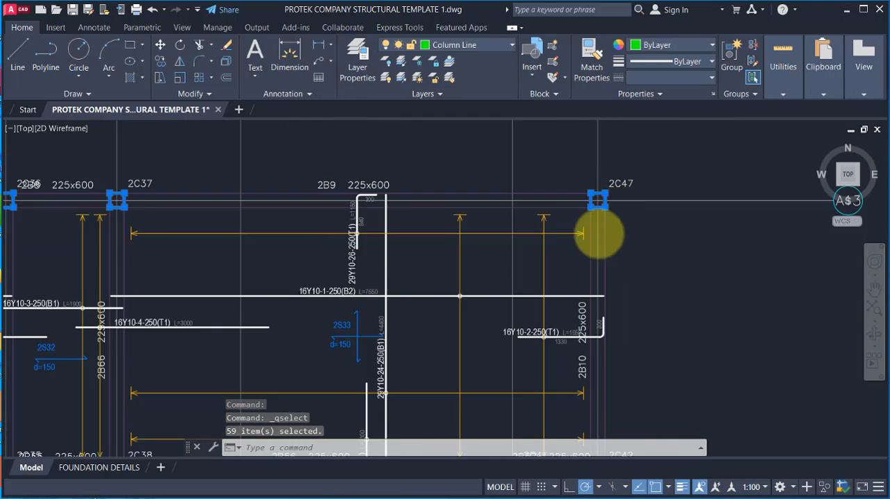
pyautogui.scroll(3, 556, 236)
pyautogui.scroll(-10, 655, 217)
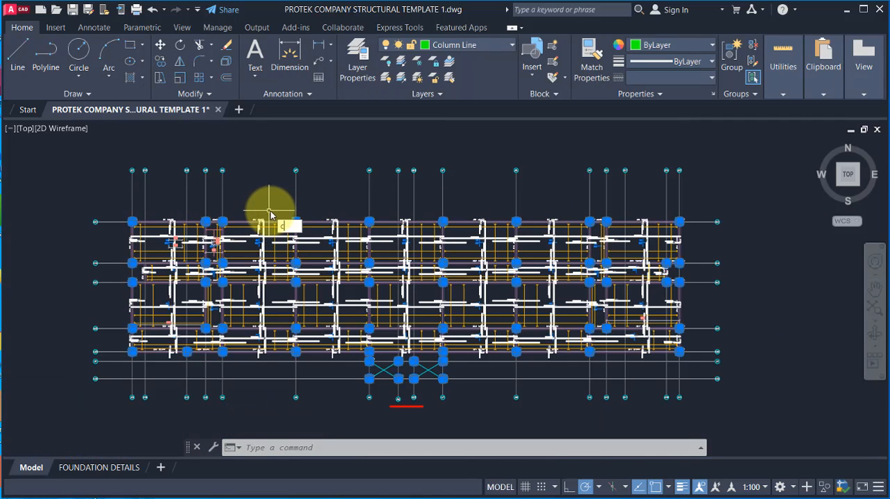
# Step: Copy the selected columns from the centre of column 2C12 to the matching corner intersection on gridline A13 of the copied grid
pyautogui.write('o')
pyautogui.press('Return')
pyautogui.scroll(3, 139, 225)
pyautogui.scroll(3, 281, 304)
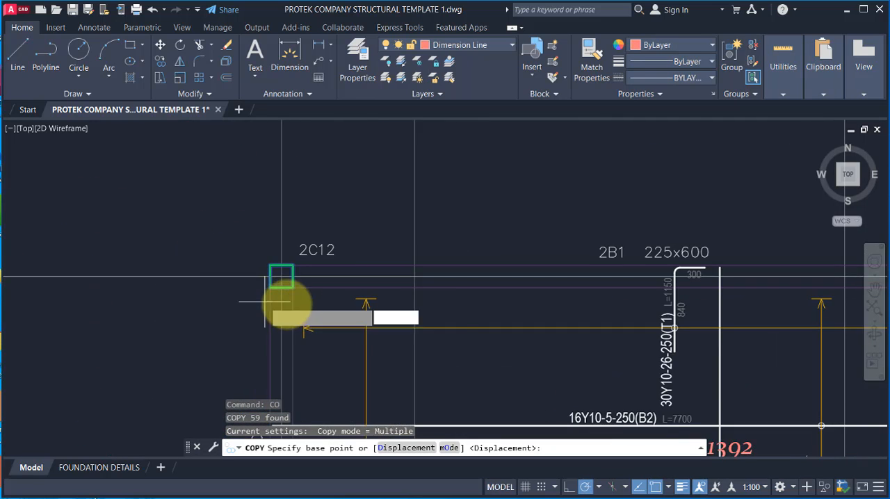
pyautogui.scroll(-2, 328, 313)
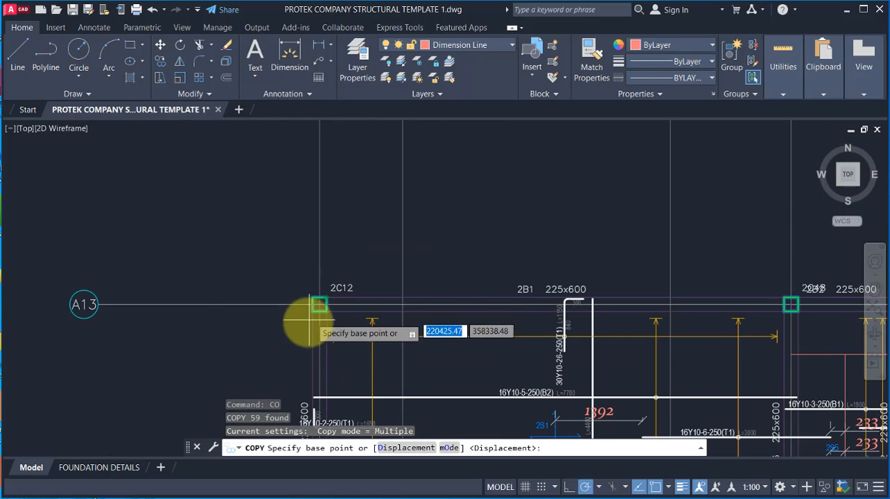
pyautogui.scroll(-3, 105, 341)
pyautogui.scroll(3, 184, 223)
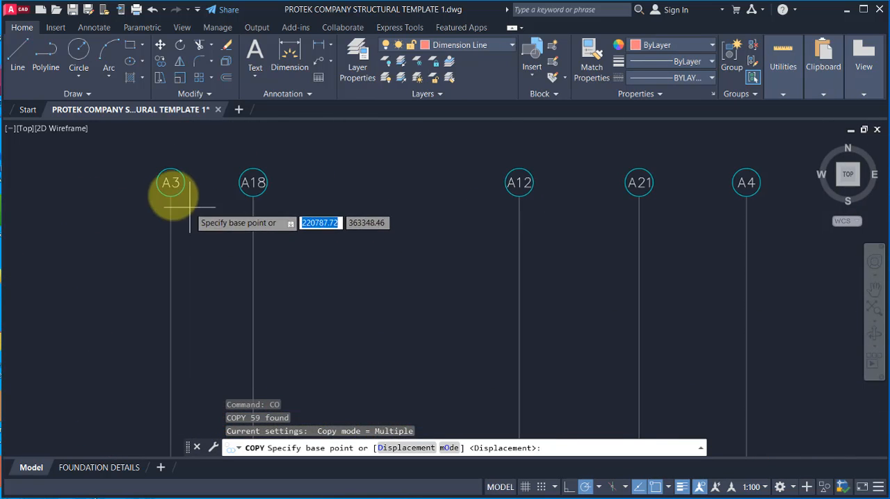
pyautogui.scroll(-3, 177, 292)
pyautogui.scroll(5, 189, 205)
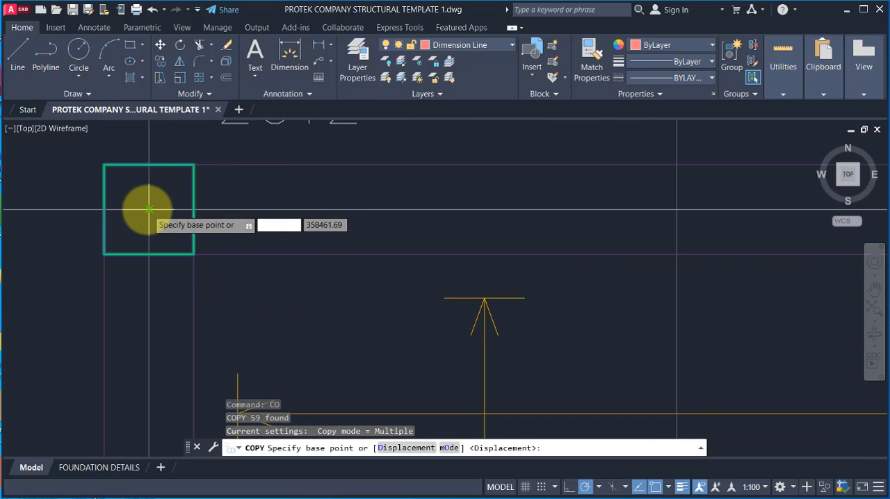
pyautogui.click(148, 208)
pyautogui.scroll(-3, 86, 288)
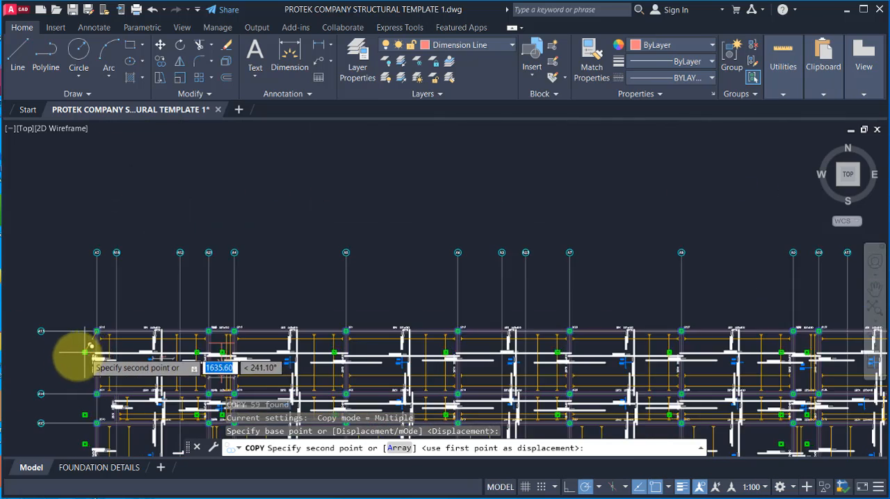
pyautogui.scroll(-2, 324, 321)
pyautogui.scroll(-2, 463, 300)
pyautogui.scroll(5, 520, 218)
pyautogui.scroll(5, 513, 224)
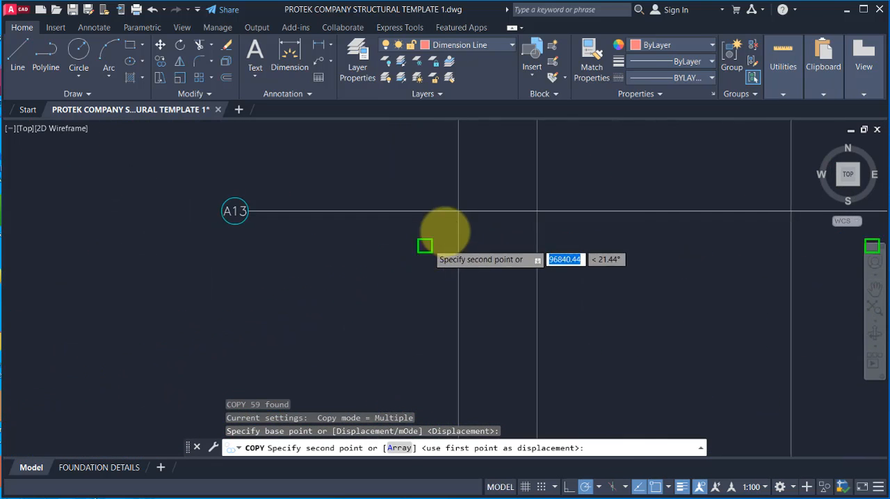
pyautogui.click(459, 210)
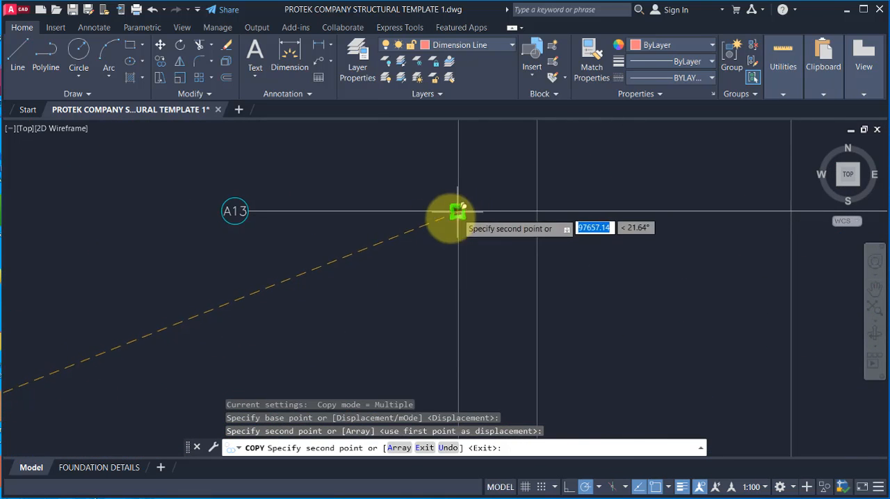
pyautogui.scroll(-4, 284, 239)
pyautogui.press('Escape')
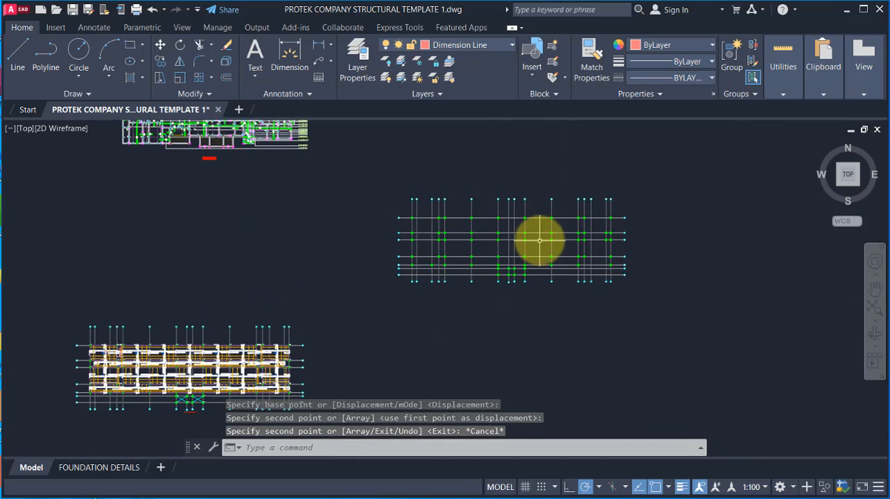
# Step: Select the edge line of beam 2B1 in the reinforcement plan and check which layer it is on
pyautogui.scroll(-3, 549, 236)
pyautogui.scroll(8, 149, 288)
pyautogui.scroll(6, 153, 217)
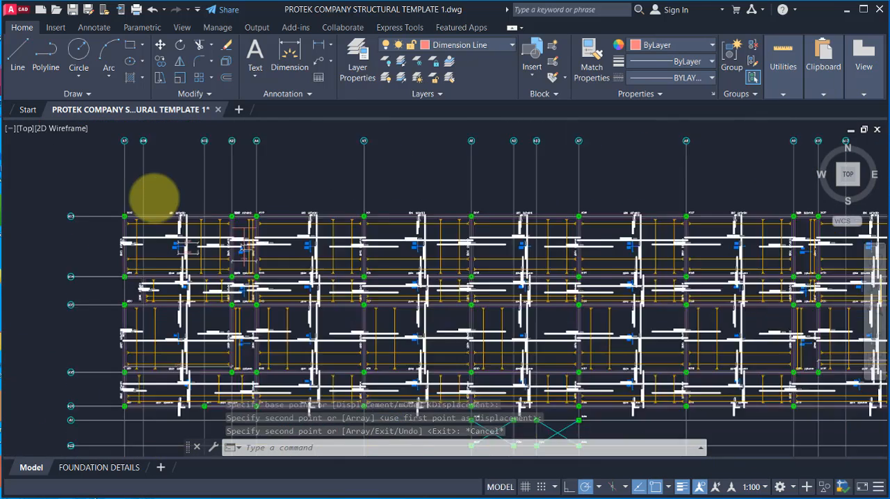
pyautogui.click(154, 210)
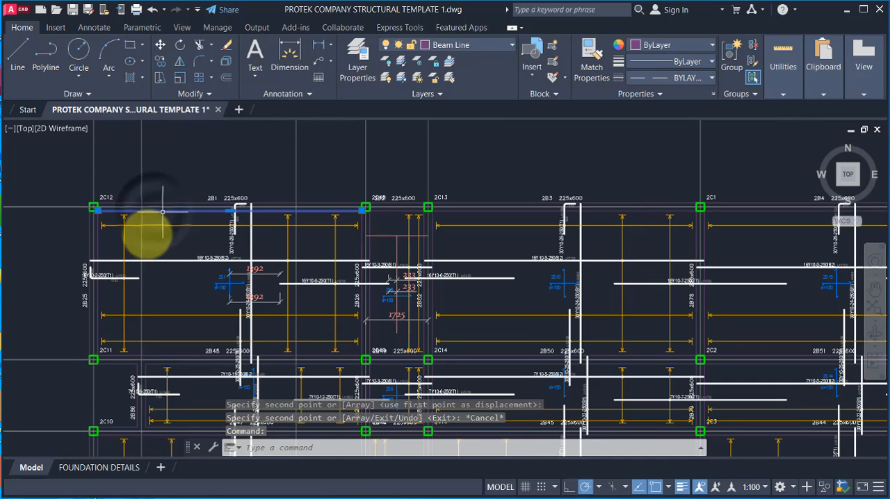
# Step: Window-select the entire reinforcement plan, including its gridlines and the crossed bays
pyautogui.scroll(-5, 160, 208)
pyautogui.click(108, 179)
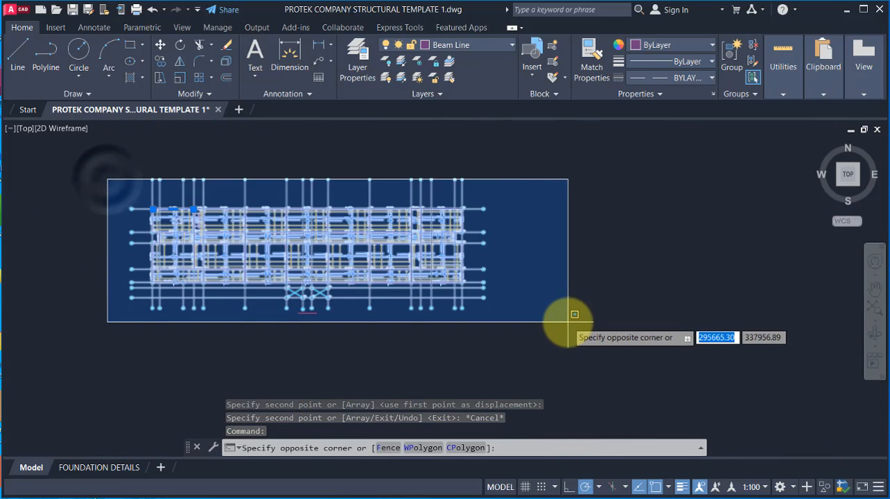
pyautogui.click(574, 314)
# Step: Filter the current selection with Quick Select to objects whose layer equals Beam Line, and check the selected beams
pyautogui.rightClick(252, 180)
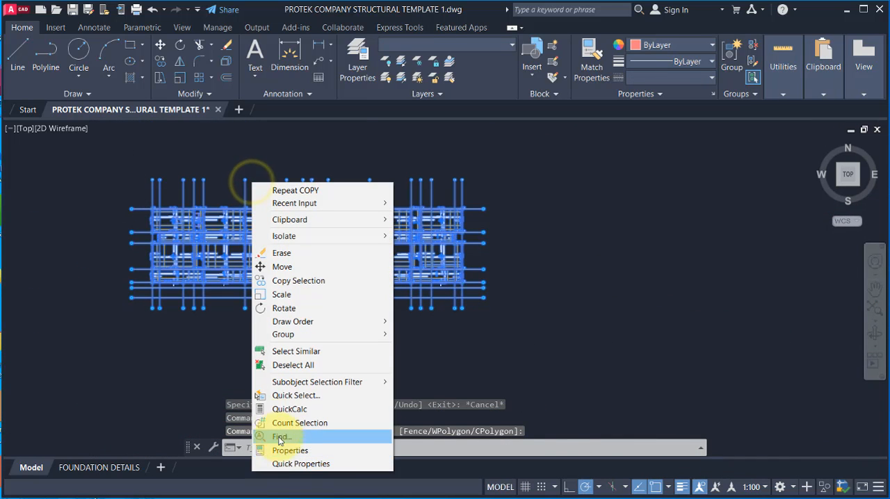
pyautogui.click(295, 399)
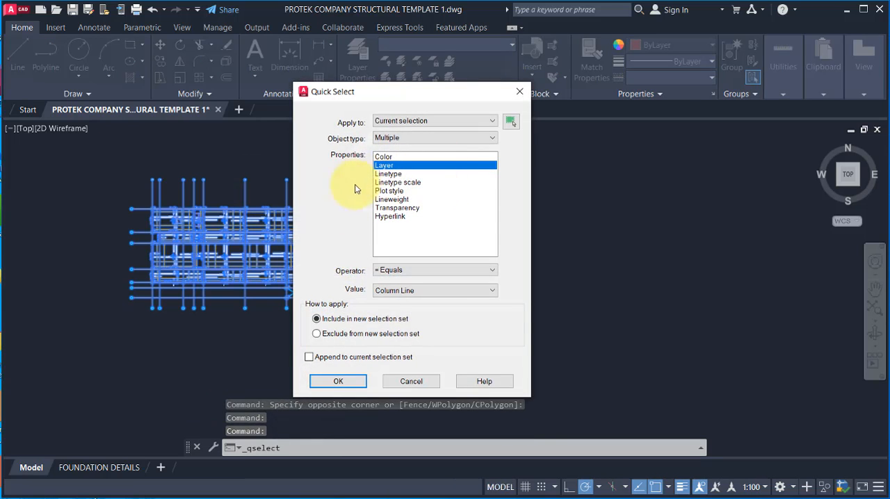
pyautogui.click(431, 299)
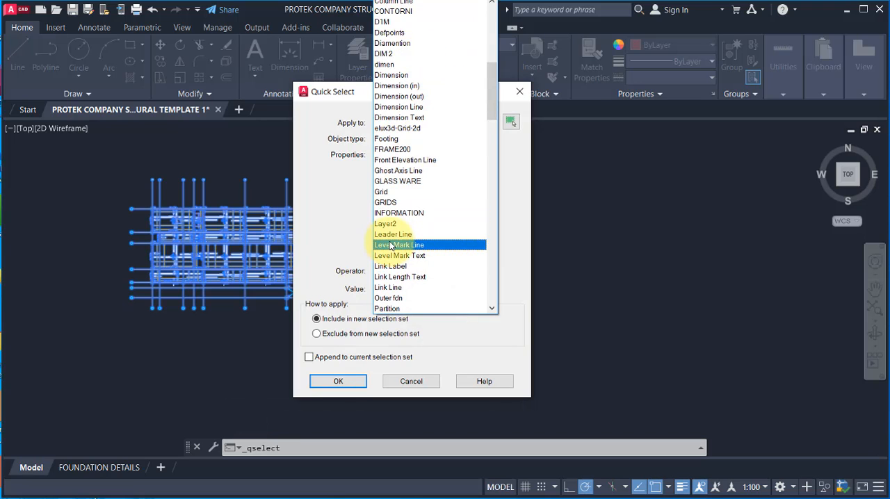
pyautogui.scroll(4, 390, 236)
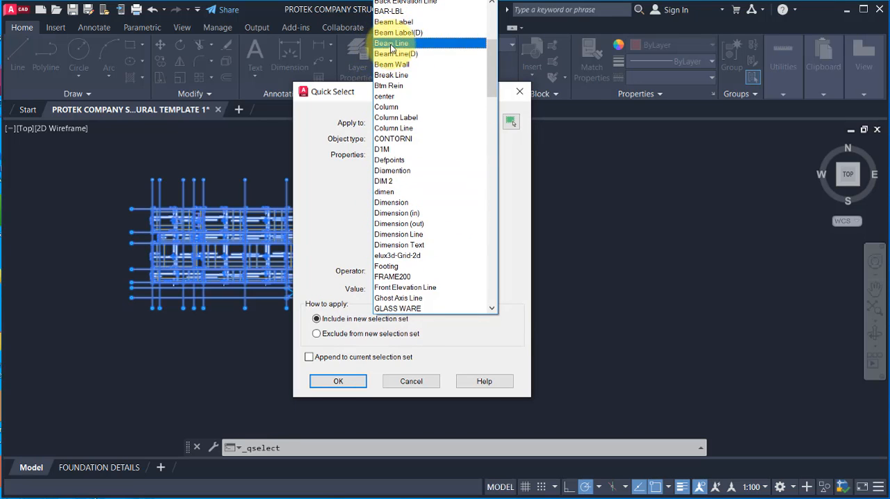
pyautogui.click(391, 43)
pyautogui.click(338, 382)
pyautogui.scroll(8, 153, 229)
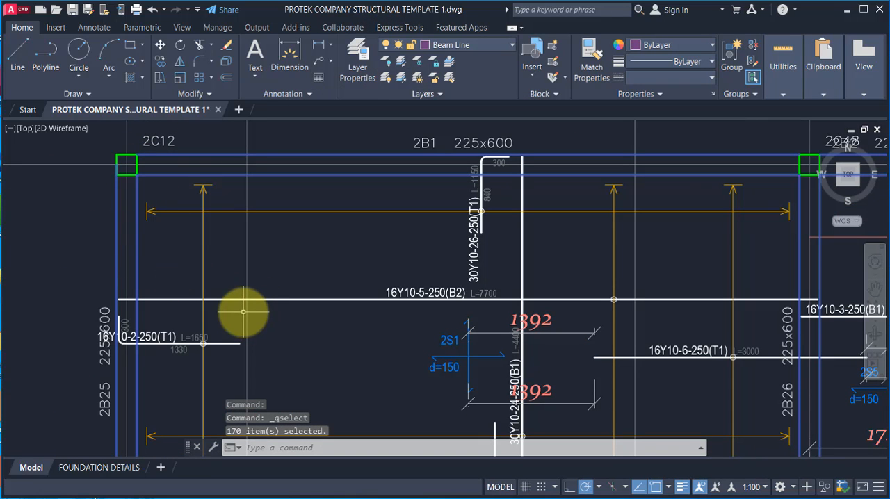
# Step: Copy the selected beams from the centre of column 2C12 to the matching corner column on gridline A13 of the separate plan
pyautogui.write('CO')
pyautogui.press('Return')
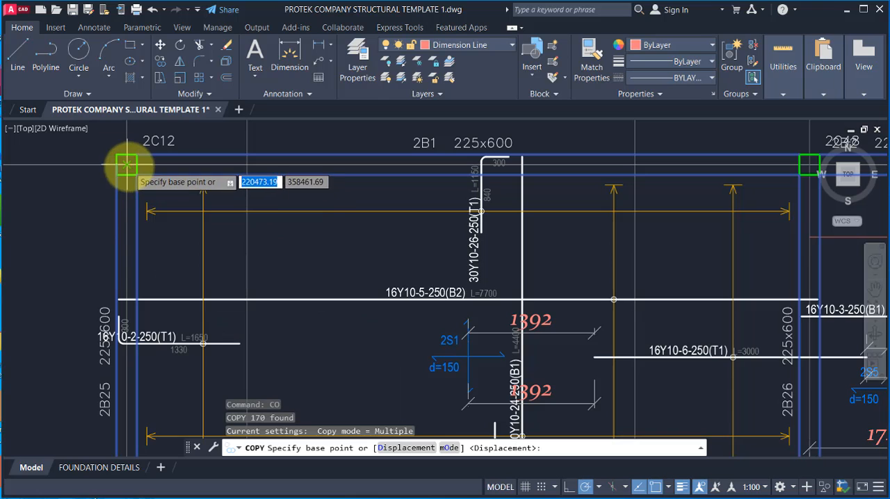
pyautogui.click(127, 165)
pyautogui.scroll(-10, 159, 341)
pyautogui.scroll(8, 498, 148)
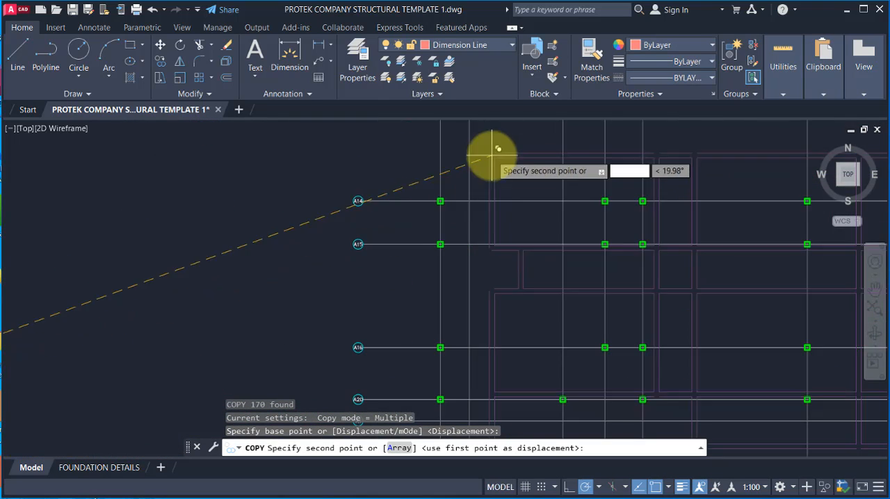
pyautogui.scroll(6, 407, 188)
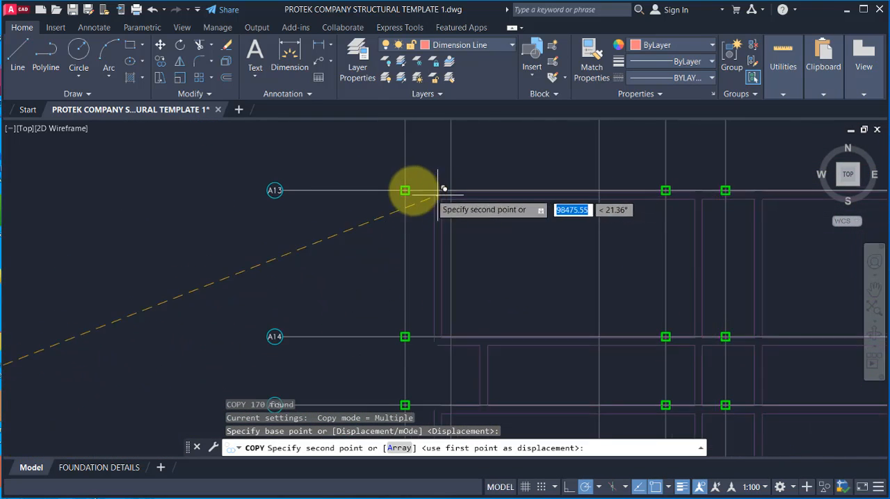
pyautogui.click(395, 186)
pyautogui.scroll(-6, 272, 212)
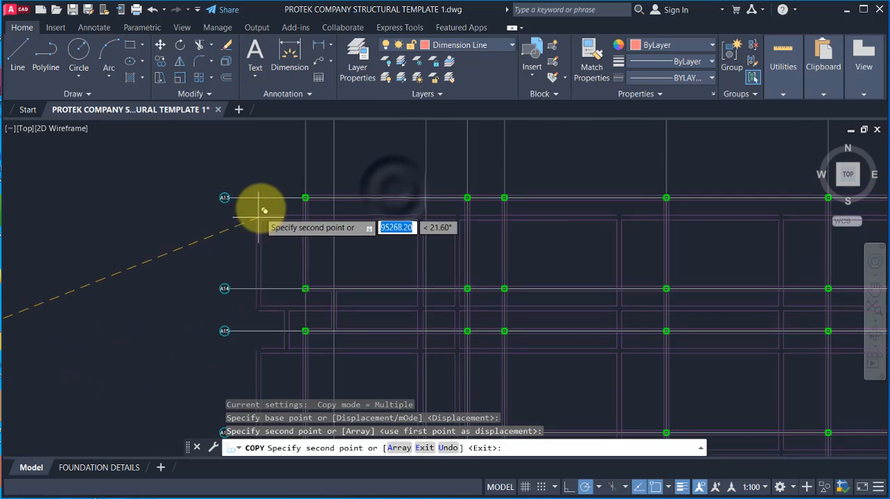
pyautogui.scroll(-3, 264, 210)
pyautogui.press('Escape')
# Step: Examine how the copied beams line up with the columns and gridlines across the separate plan
pyautogui.scroll(4, 758, 264)
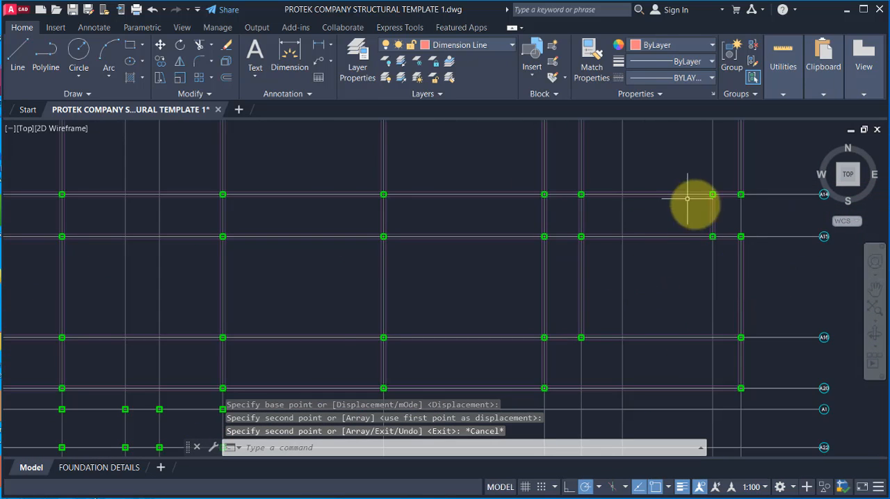
pyautogui.scroll(-3, 272, 292)
pyautogui.scroll(3, 513, 205)
pyautogui.scroll(-3, 383, 173)
pyautogui.scroll(3, 458, 201)
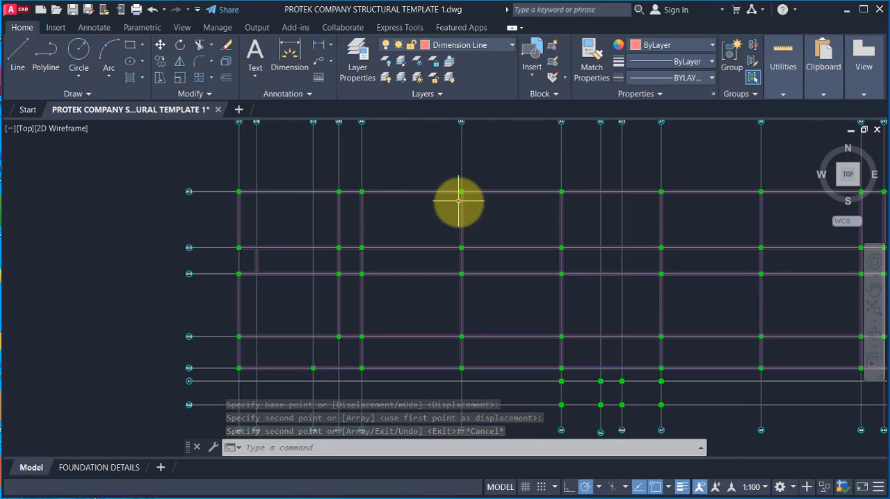
pyautogui.scroll(1, 463, 209)
pyautogui.scroll(-4, 347, 199)
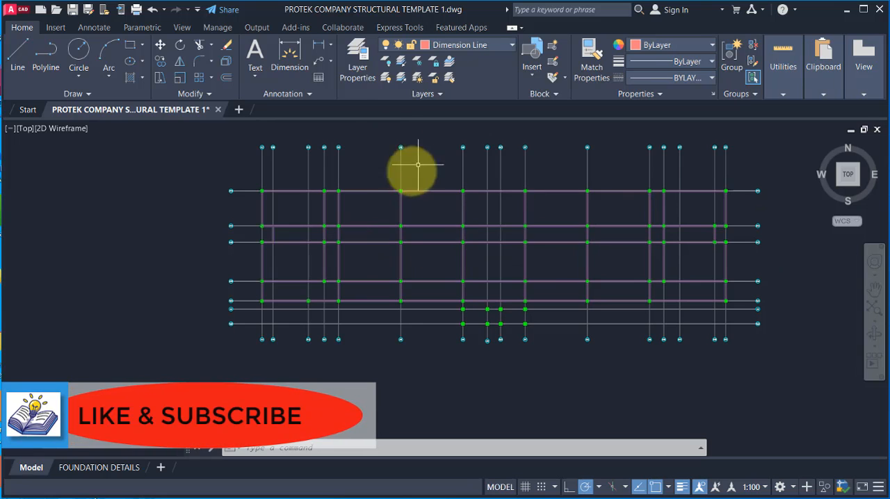
pyautogui.scroll(5, 352, 188)
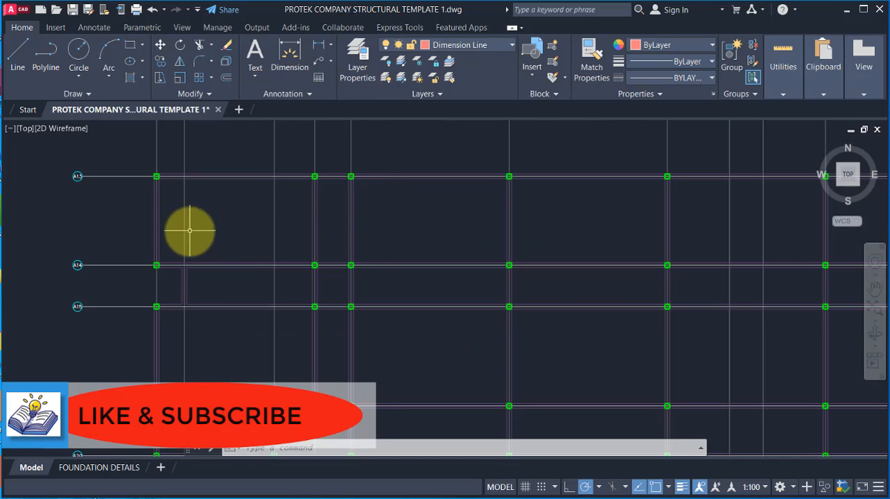
pyautogui.scroll(-5, 302, 207)
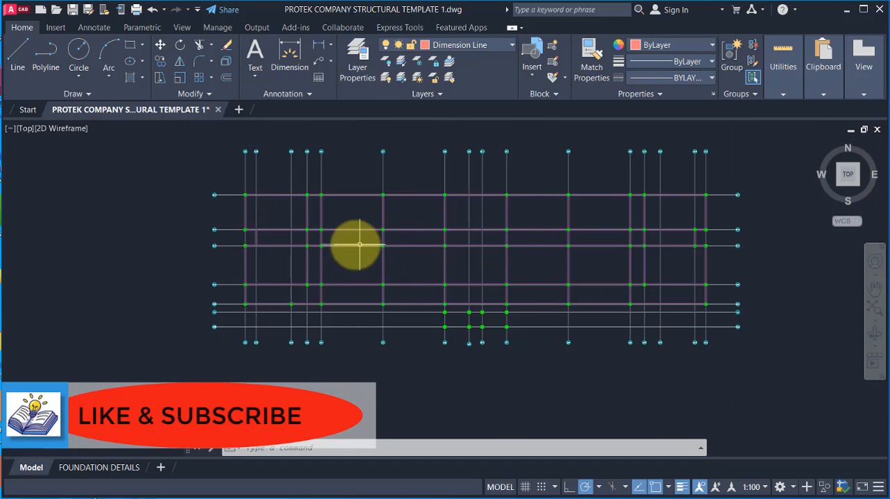
pyautogui.scroll(3, 292, 209)
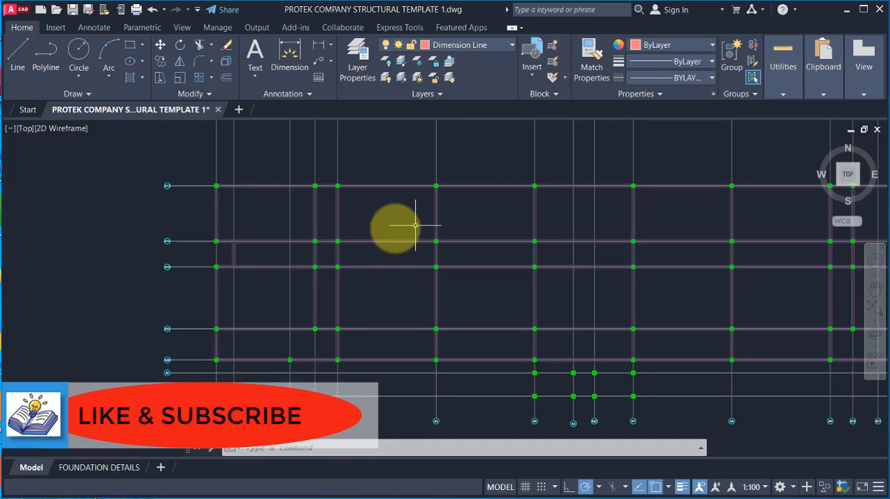
pyautogui.scroll(-5, 434, 262)
pyautogui.scroll(4, 434, 262)
pyautogui.scroll(-6, 408, 245)
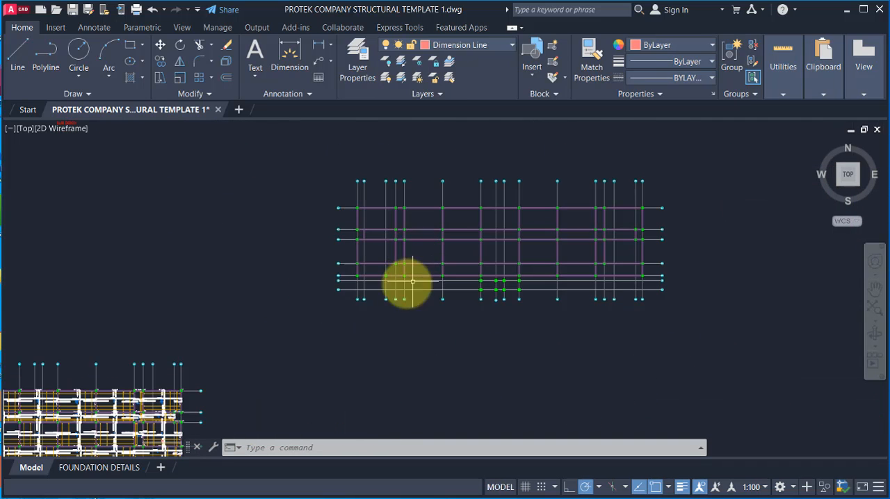
pyautogui.scroll(4, 417, 245)
pyautogui.scroll(5, 382, 243)
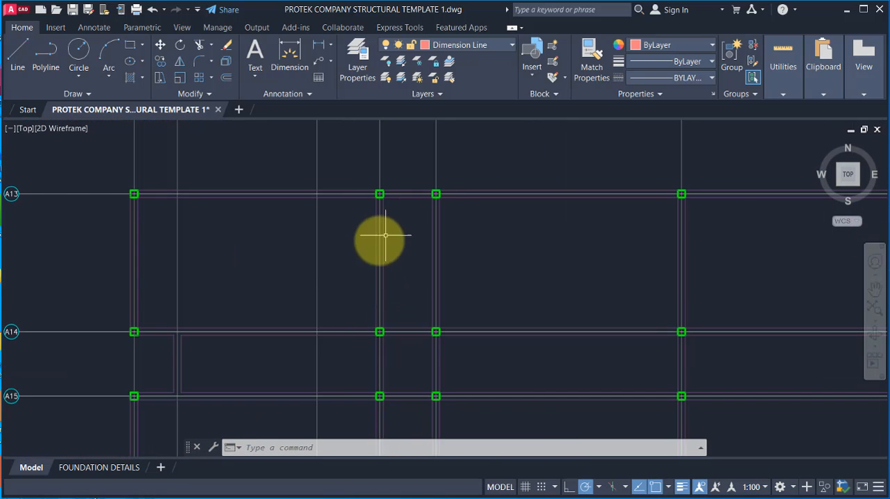
pyautogui.scroll(-2, 254, 218)
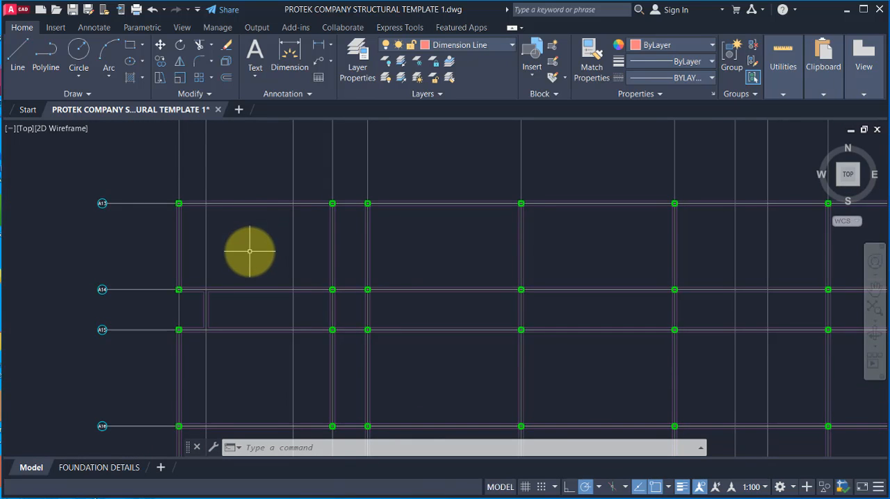
pyautogui.scroll(2, 248, 251)
pyautogui.scroll(-4, 355, 173)
pyautogui.scroll(4, 341, 200)
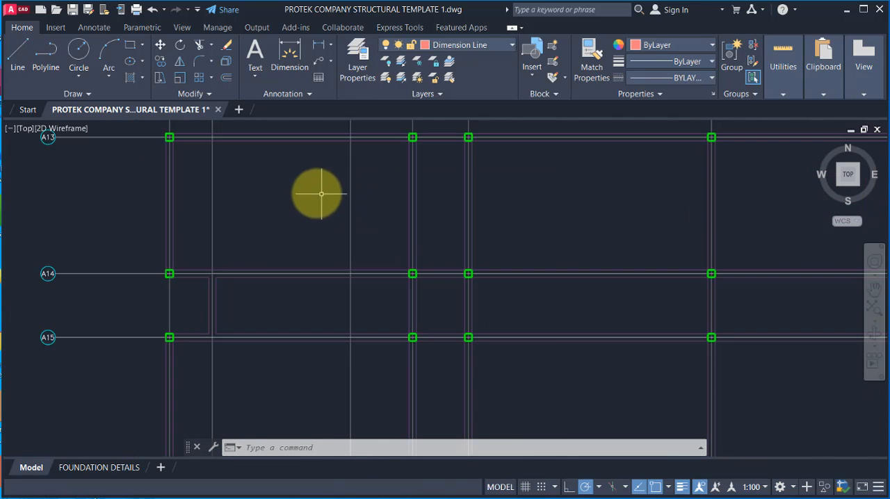
pyautogui.scroll(-4, 258, 215)
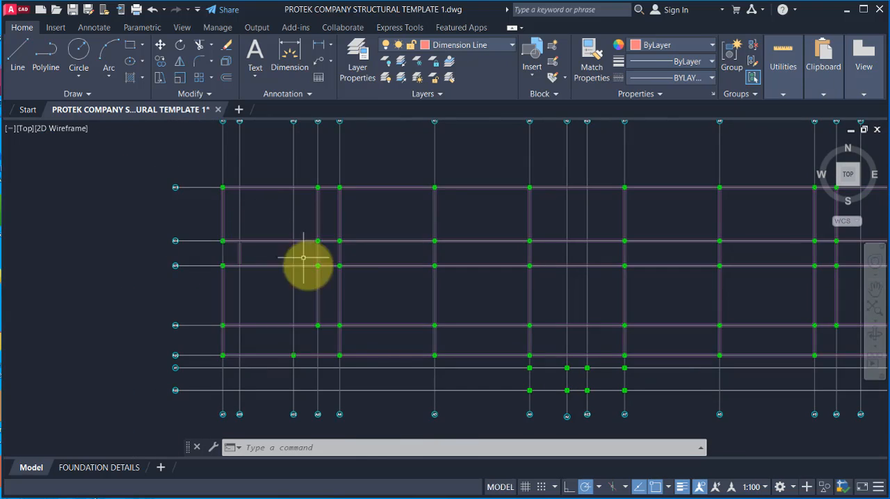
pyautogui.scroll(4, 309, 221)
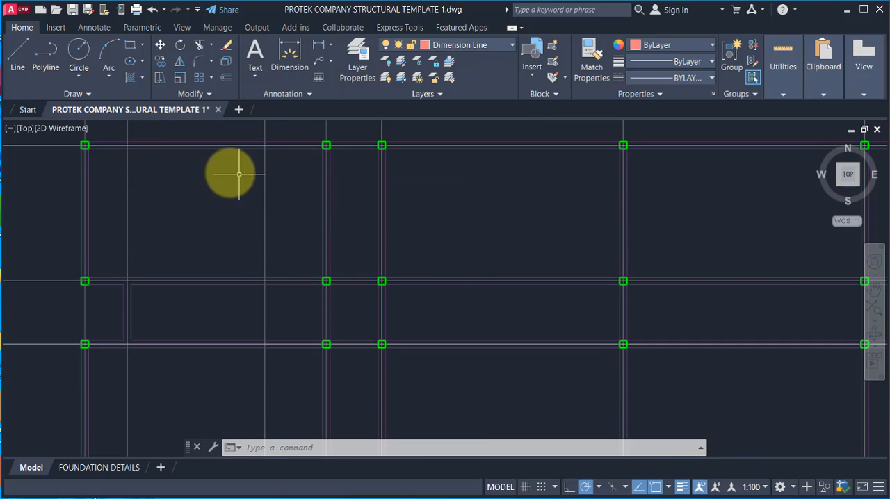
pyautogui.scroll(-3, 238, 174)
pyautogui.scroll(3, 233, 194)
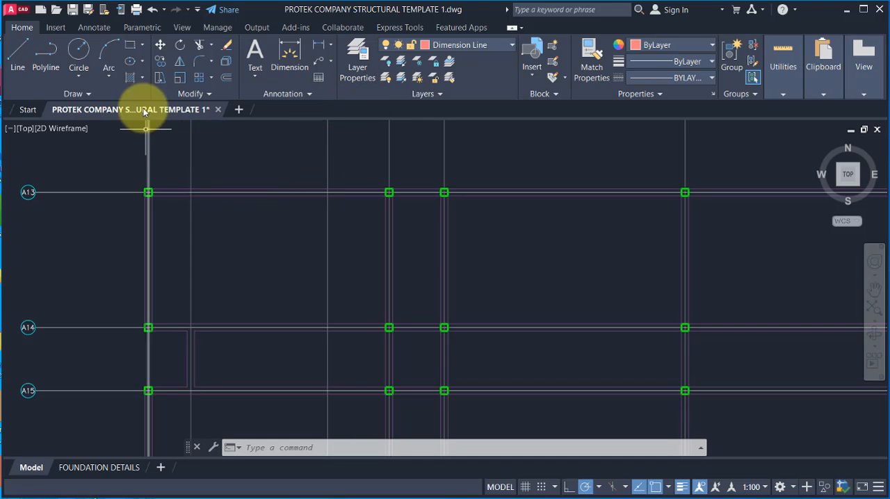
pyautogui.click(130, 46)
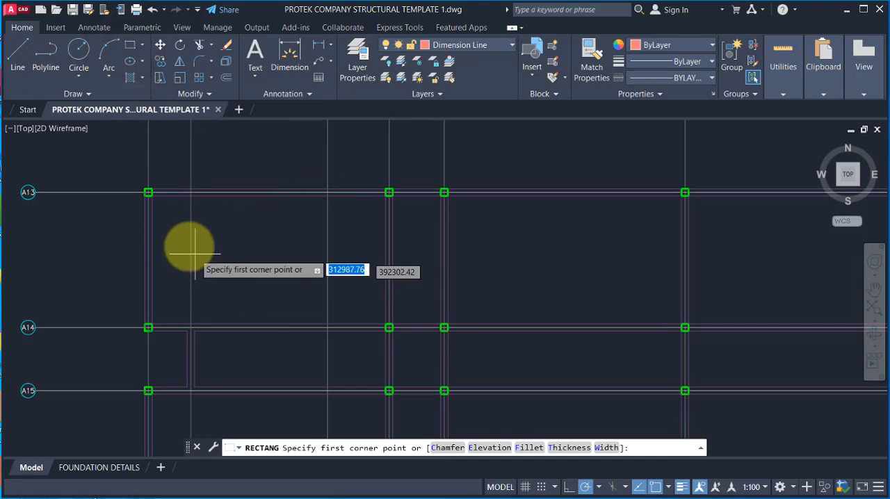
pyautogui.scroll(2, 148, 191)
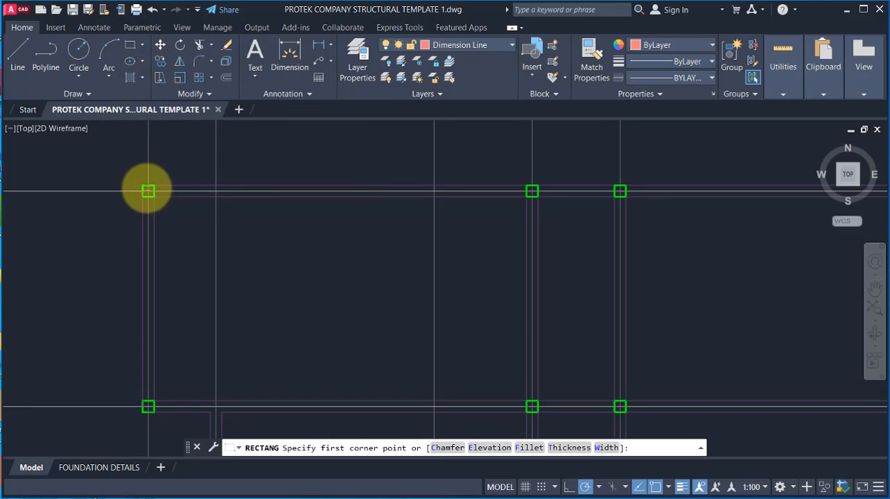
pyautogui.click(148, 190)
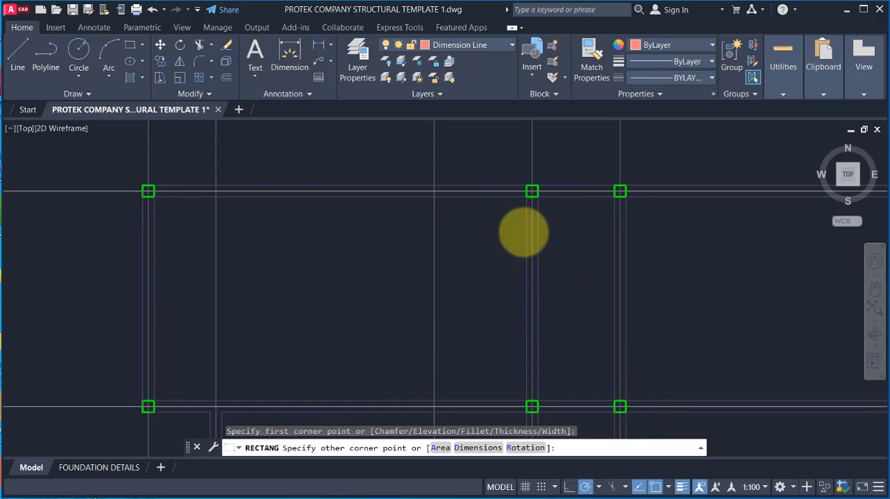
pyautogui.press('Escape')
pyautogui.press('space')
pyautogui.click(531, 191)
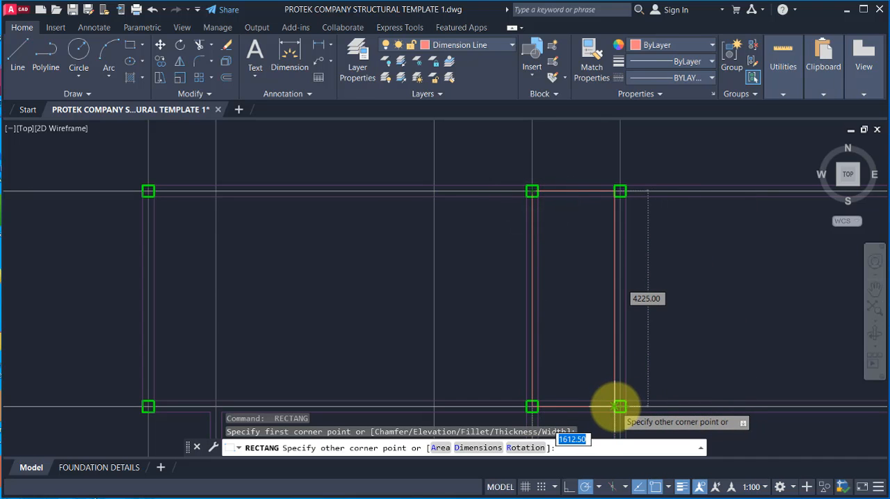
pyautogui.press('Escape')
# Step: Examine the corner bay between gridlines A13 and A14 and the adjoining bays of the separate plan
pyautogui.scroll(-3, 256, 188)
pyautogui.scroll(2, 292, 245)
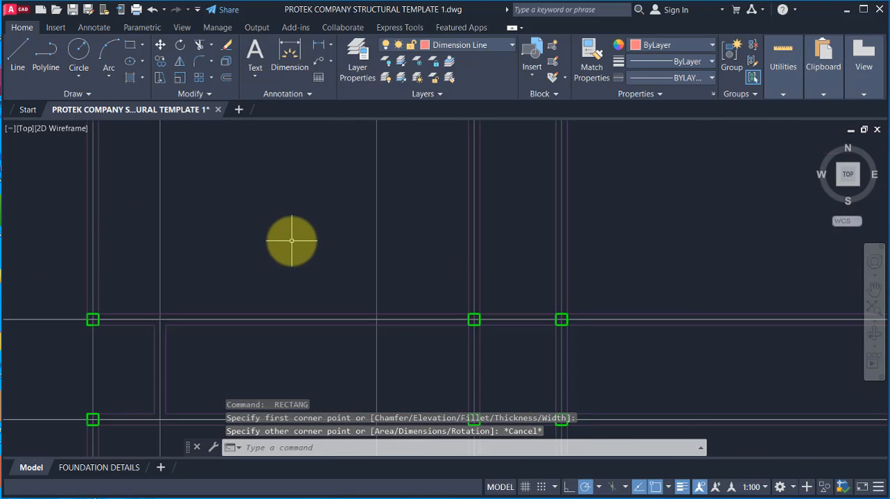
pyautogui.scroll(-2, 441, 255)
pyautogui.scroll(2, 341, 219)
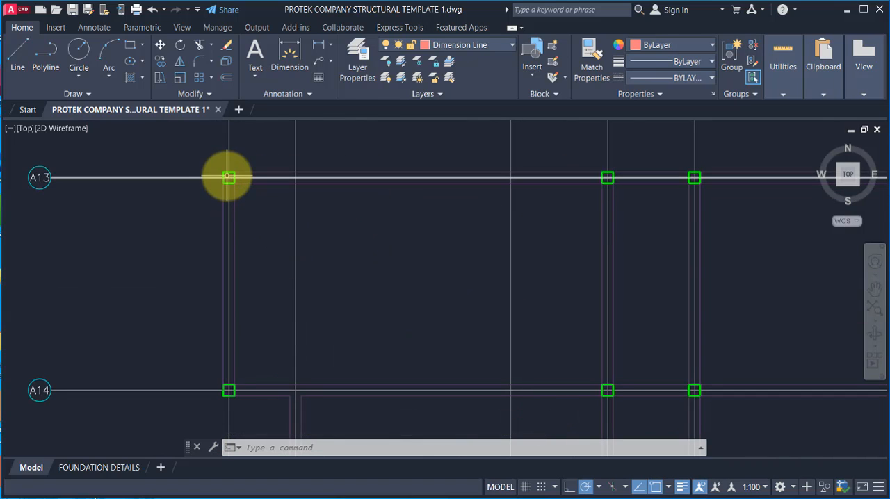
pyautogui.moveTo(229, 178); pyautogui.dragTo(233, 382)
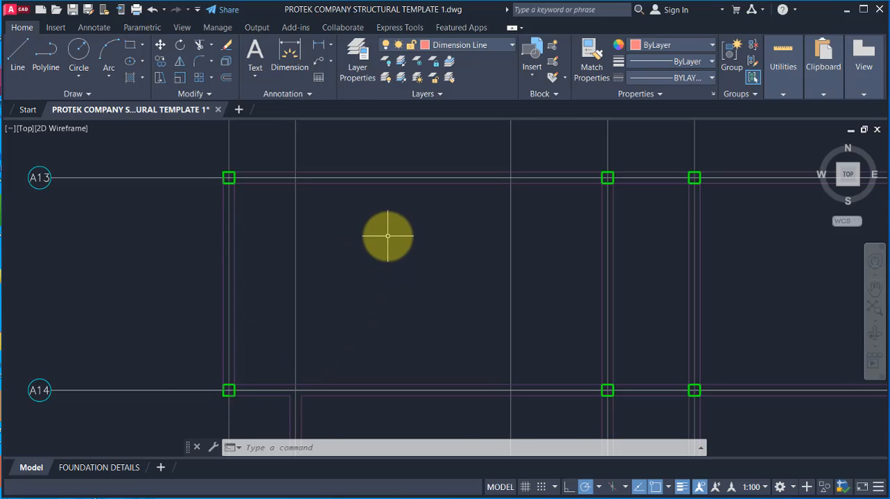
pyautogui.moveTo(387, 236); pyautogui.dragTo(396, 249, button='middle')
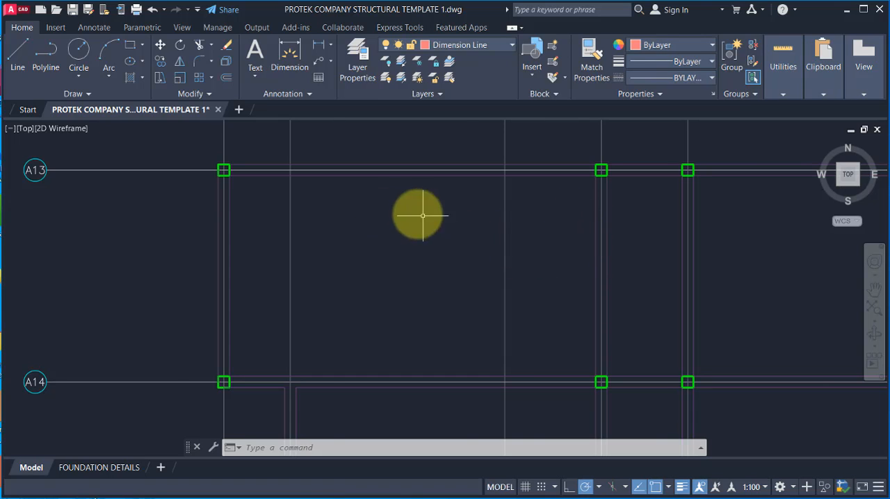
pyautogui.scroll(-4, 422, 215)
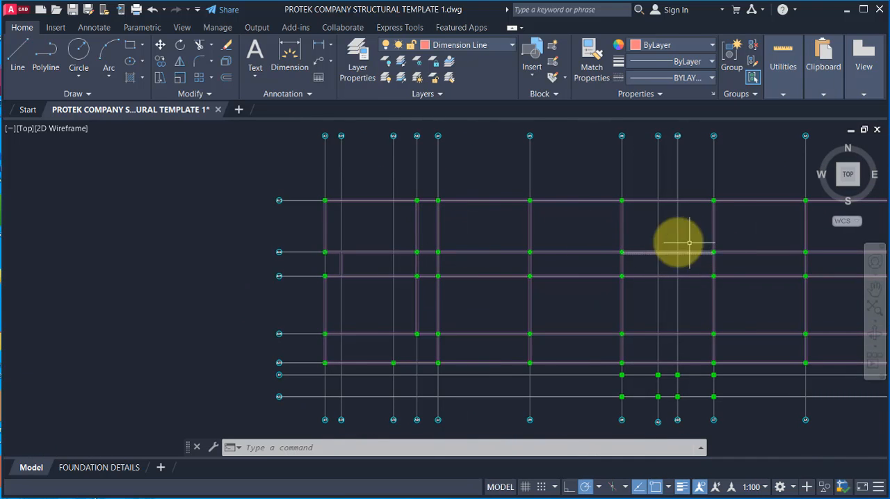
pyautogui.scroll(2, 416, 201)
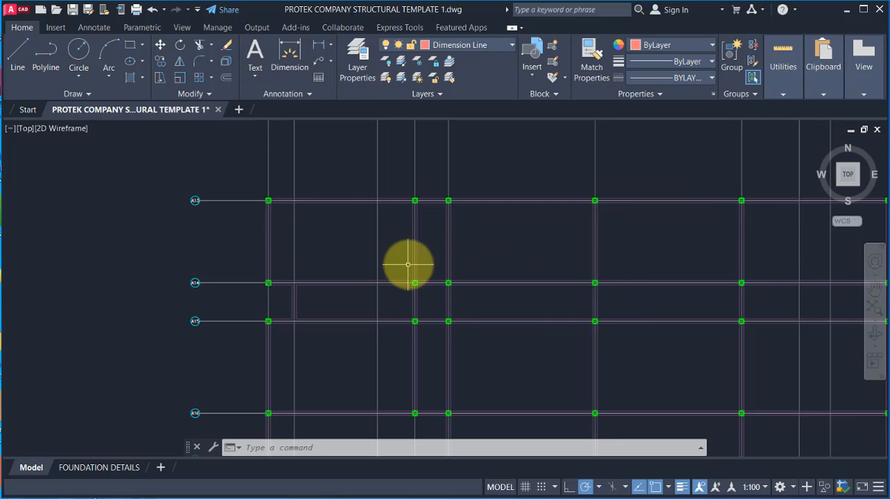
# Step: Select the 16Y10-5-250(B2) bar in slab panel 2S23 of the reinforcement plan and check its layer and extent between the columns
pyautogui.scroll(4, 391, 206)
pyautogui.scroll(-6, 506, 240)
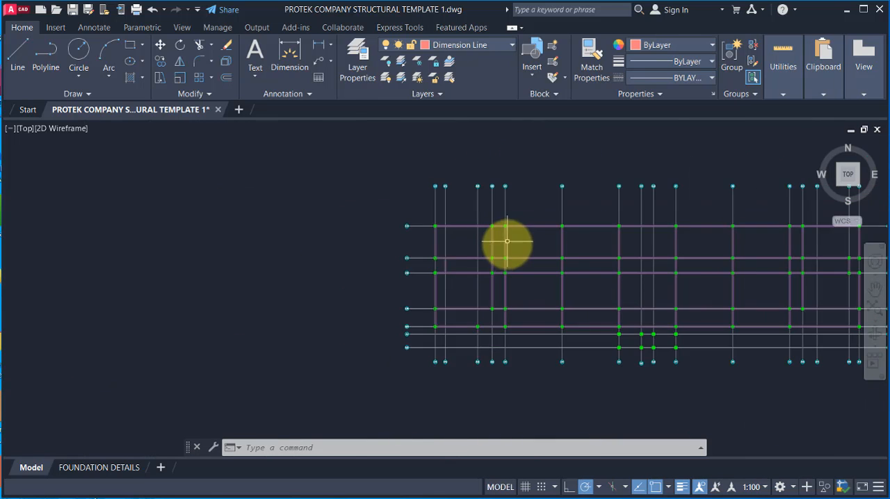
pyautogui.scroll(4, 278, 381)
pyautogui.scroll(6, 348, 327)
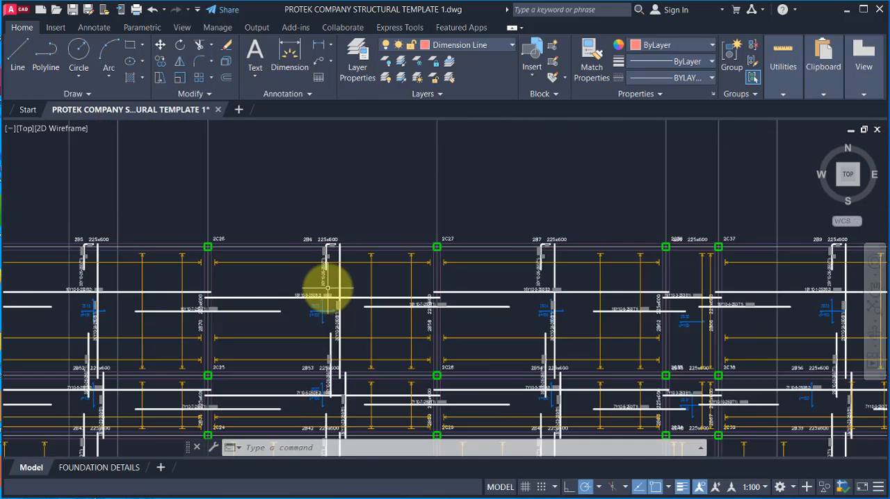
pyautogui.scroll(4, 211, 307)
pyautogui.click(271, 315)
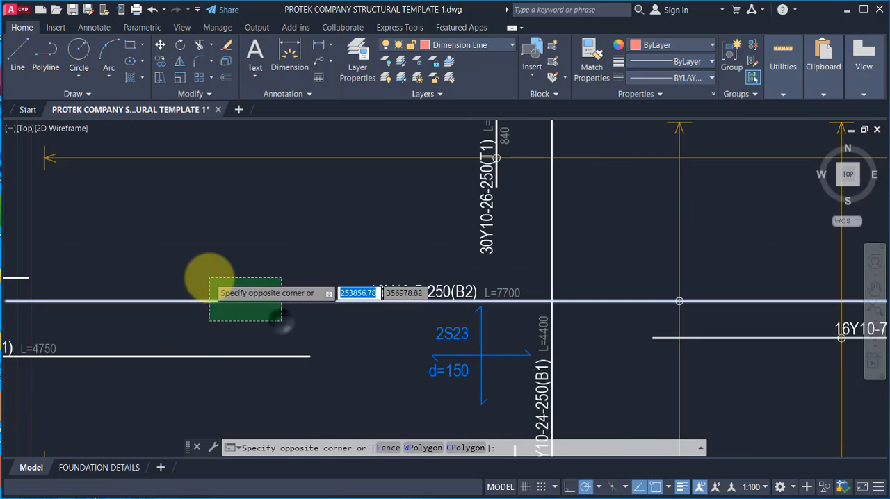
pyautogui.click(211, 277)
pyautogui.scroll(-4, 278, 332)
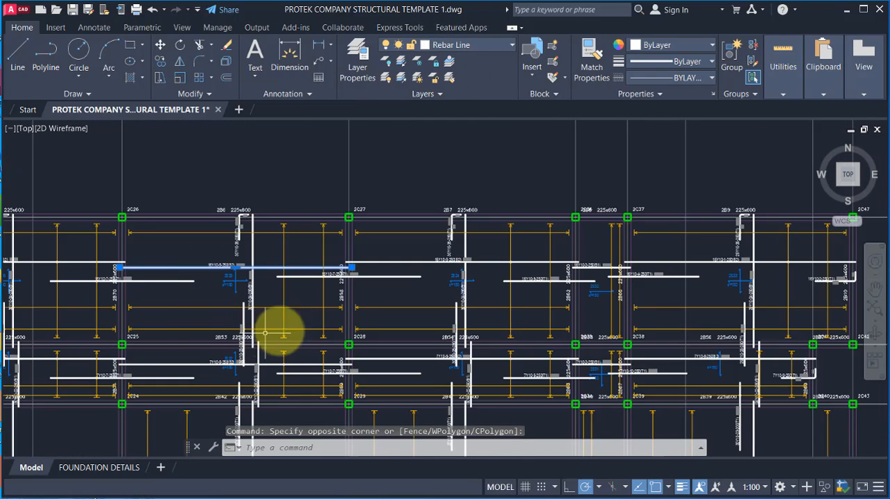
pyautogui.scroll(2, 208, 259)
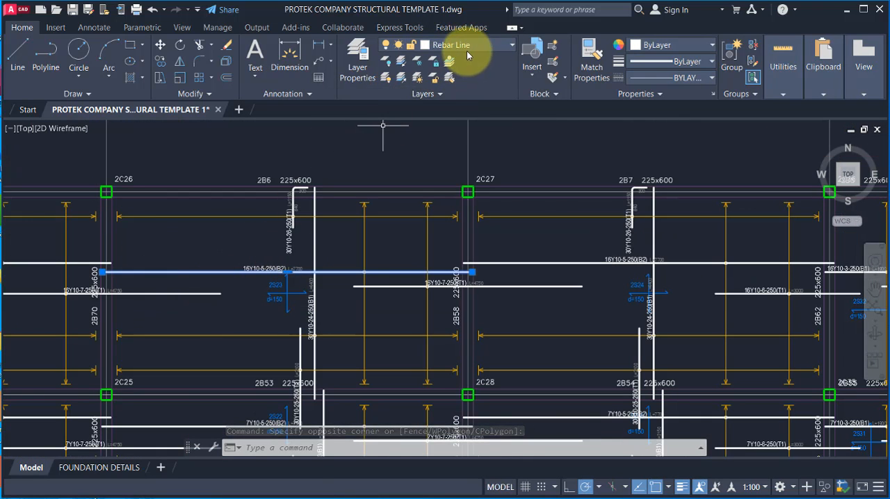
pyautogui.scroll(5, 318, 265)
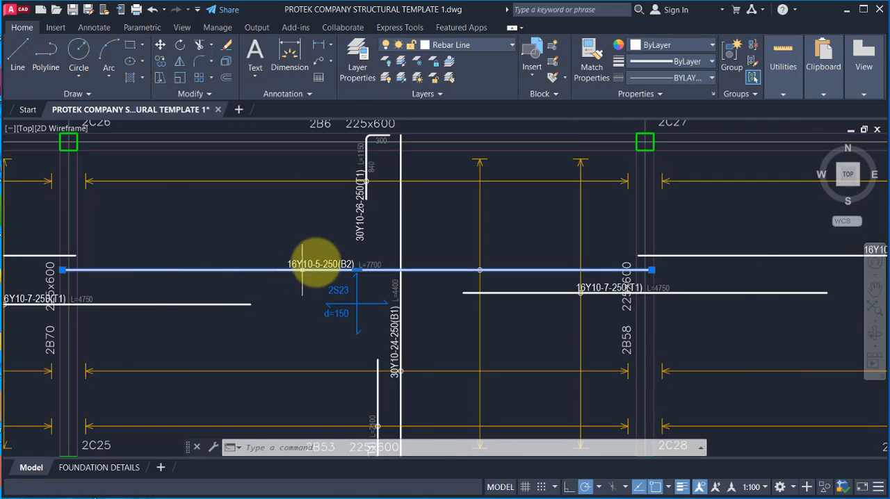
pyautogui.scroll(-10, 200, 338)
pyautogui.scroll(-3, 269, 338)
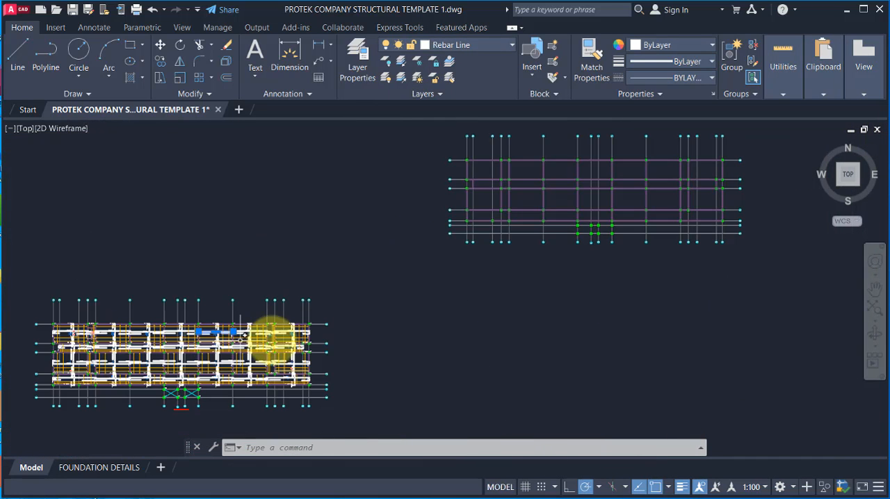
# Step: Clear the selection and make Rebar Line the current layer for drawing in the separate plan
pyautogui.scroll(6, 516, 169)
pyautogui.scroll(-4, 396, 247)
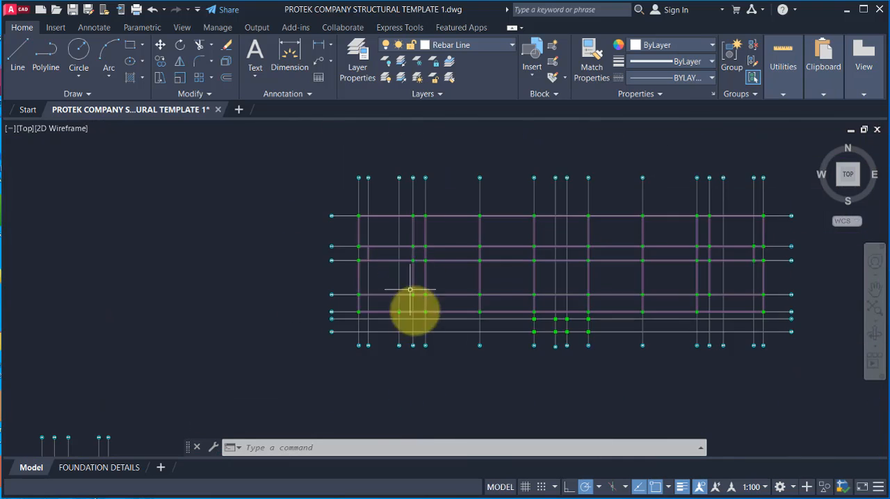
pyautogui.scroll(3, 431, 198)
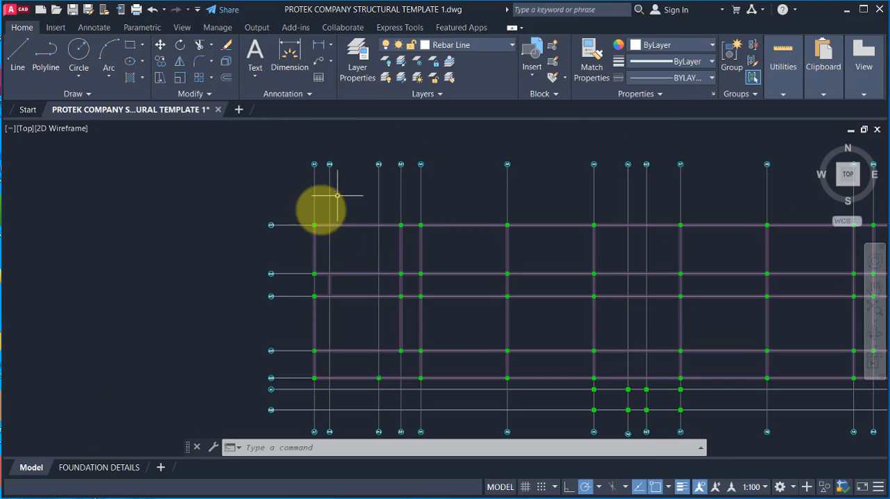
pyautogui.doubleClick(362, 150)
pyautogui.press('Escape')
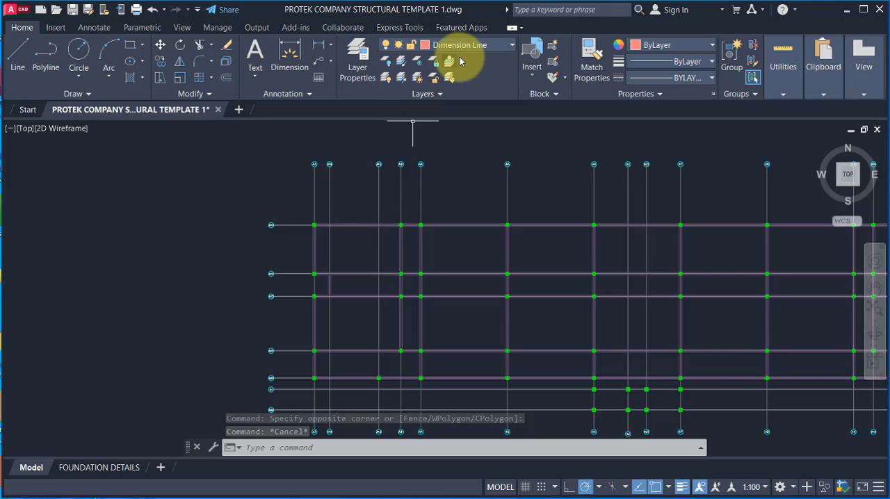
pyautogui.click(485, 47)
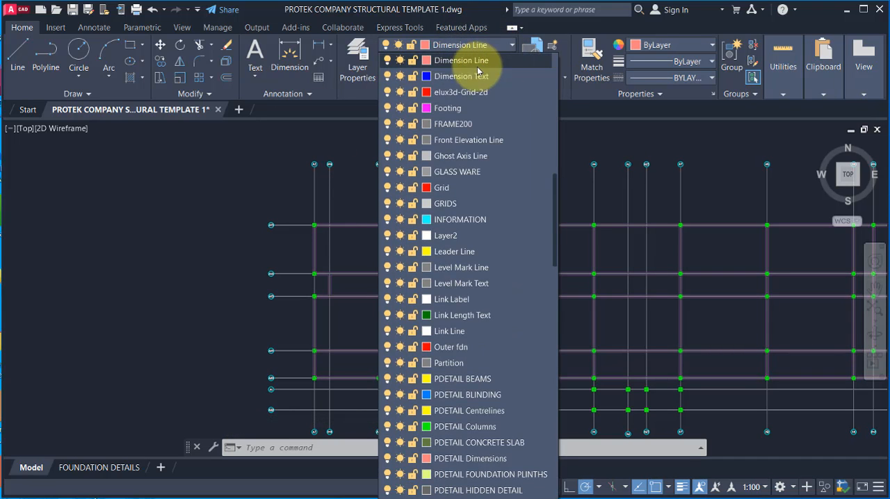
pyautogui.scroll(-6, 497, 427)
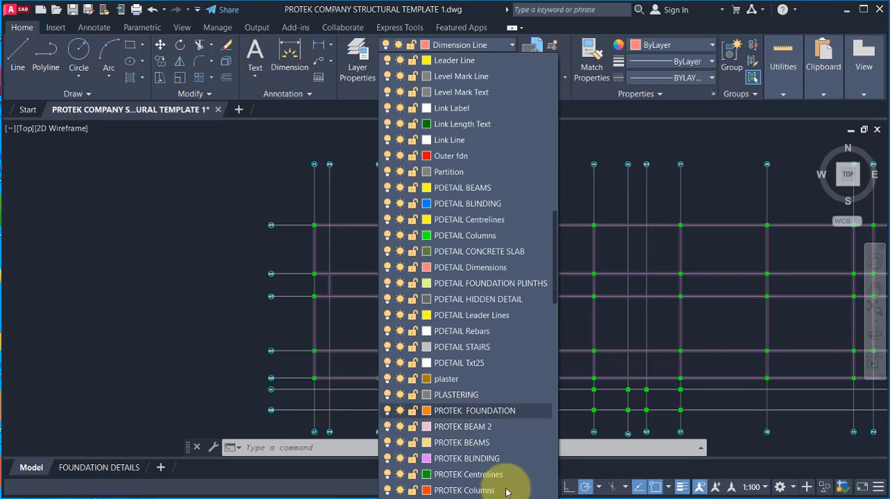
pyautogui.scroll(-7, 499, 459)
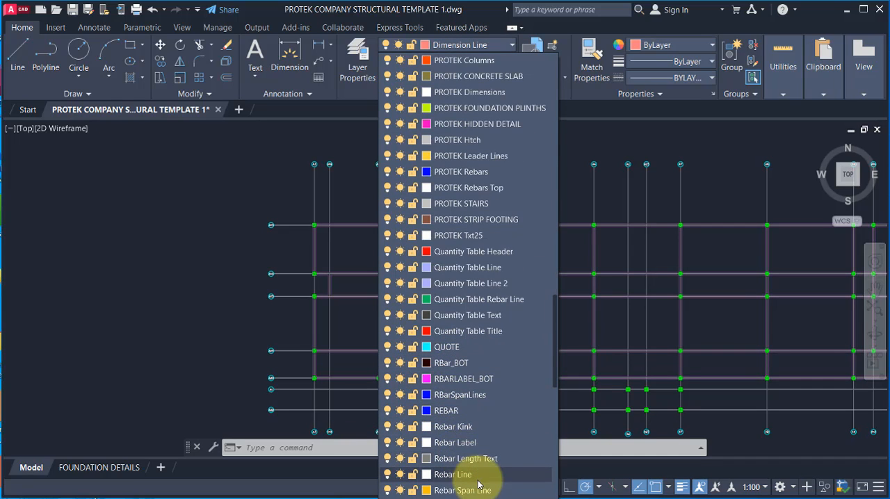
pyautogui.click(453, 474)
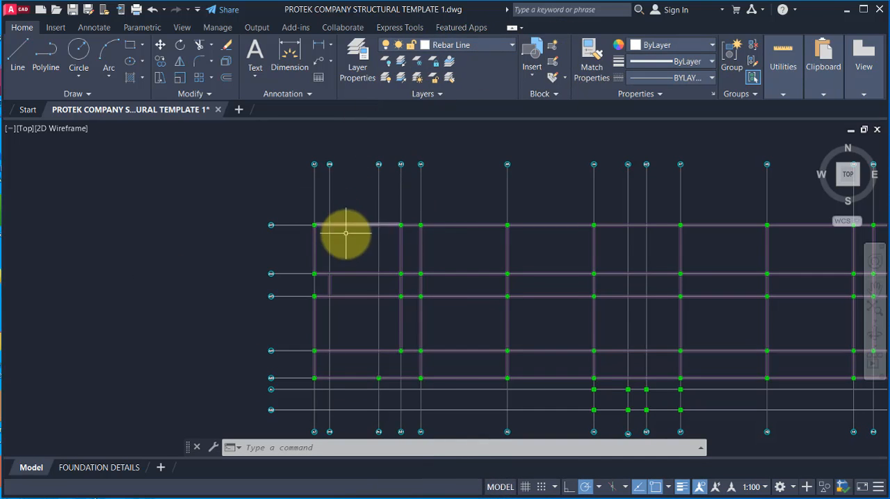
pyautogui.scroll(4, 355, 257)
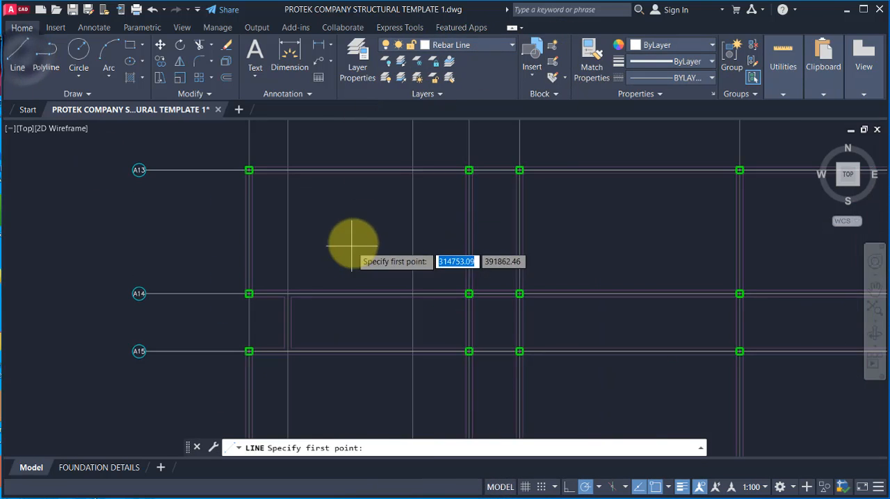
pyautogui.moveTo(458, 271); pyautogui.dragTo(463, 324, button='middle')
pyautogui.scroll(3, 361, 247)
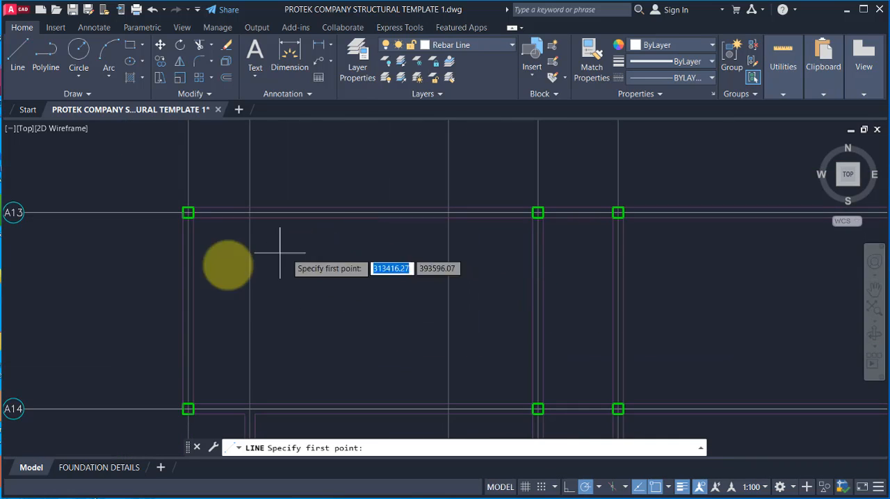
pyautogui.scroll(3, 209, 358)
pyautogui.scroll(-3, 156, 289)
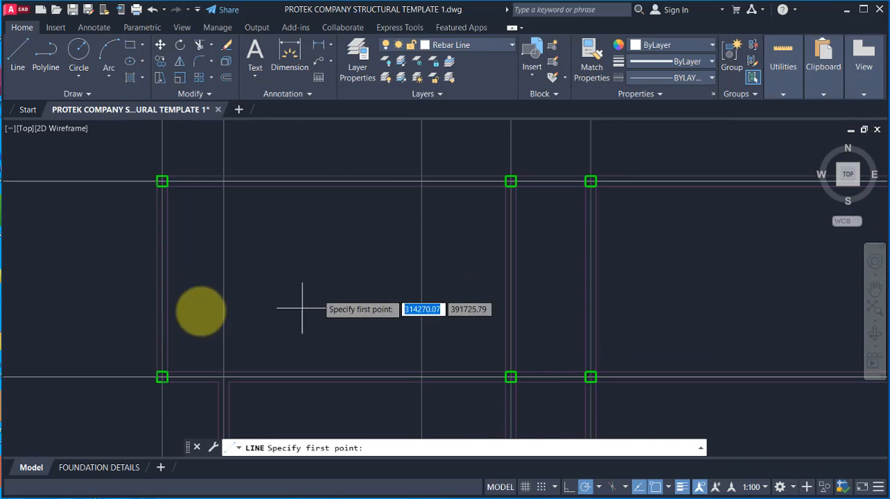
pyautogui.scroll(2, 145, 264)
pyautogui.scroll(-2, 208, 197)
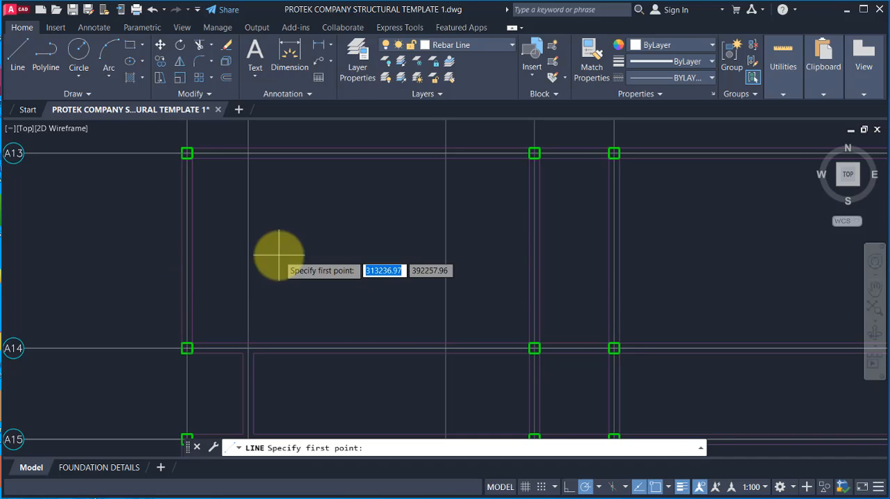
pyautogui.press('Escape')
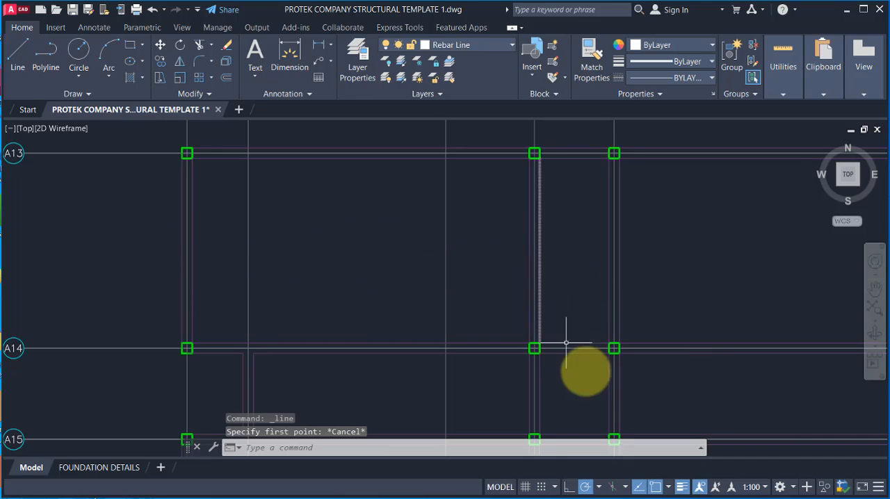
# Step: Enable all object snap modes in the drafting settings
pyautogui.rightClick(639, 487)
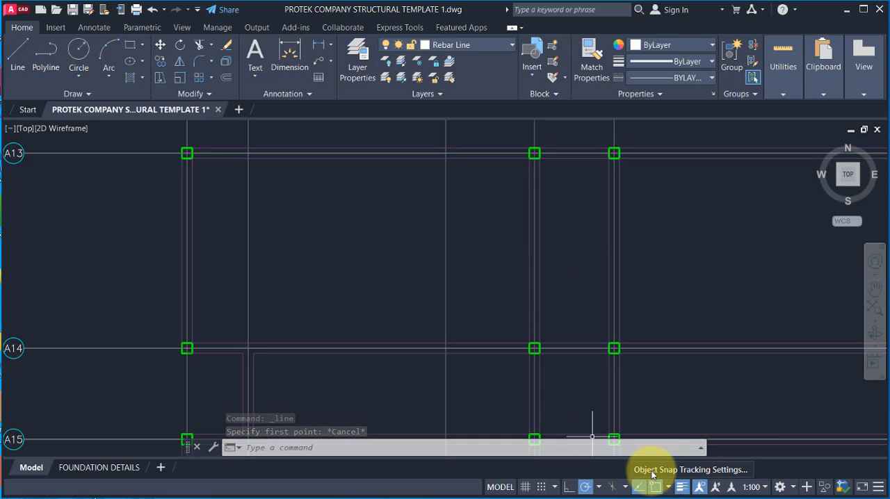
pyautogui.click(327, 214)
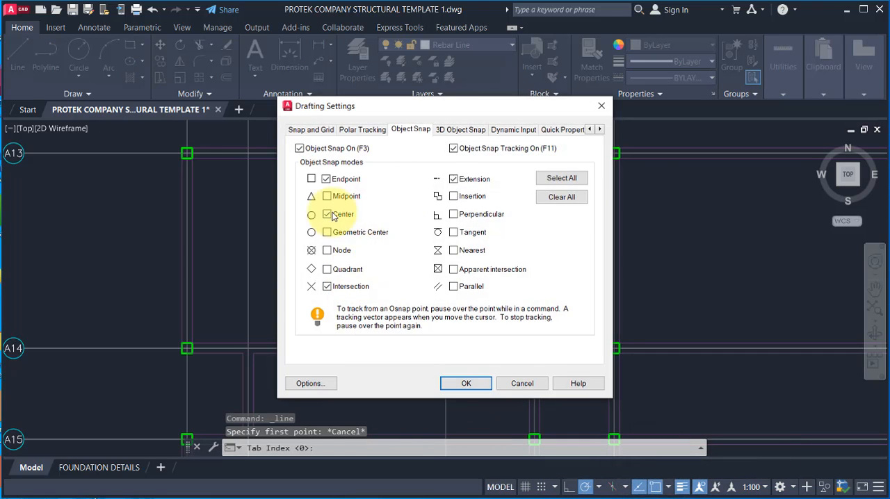
pyautogui.click(562, 178)
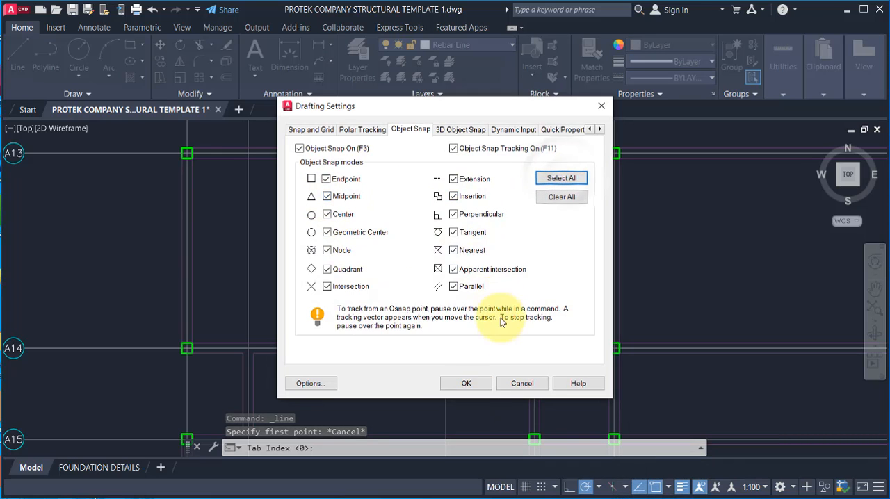
pyautogui.click(466, 384)
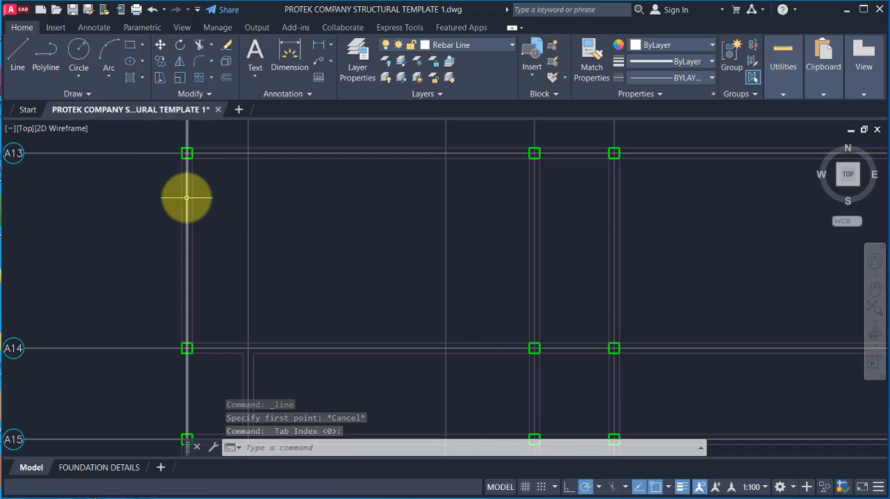
# Step: Draw a horizontal line 7525 long across the corner bay between gridlines A13 and A14, from the outer column gridline to the next column gridline
pyautogui.click(15, 56)
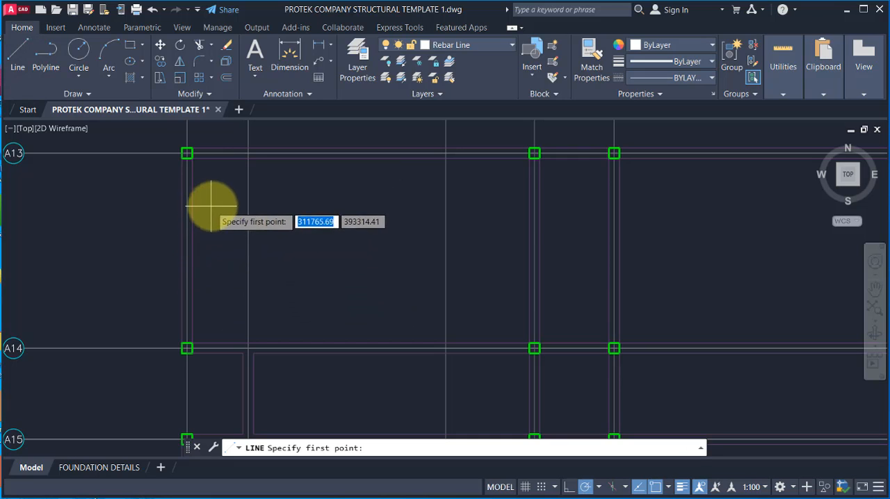
pyautogui.scroll(4, 187, 250)
pyautogui.click(187, 255)
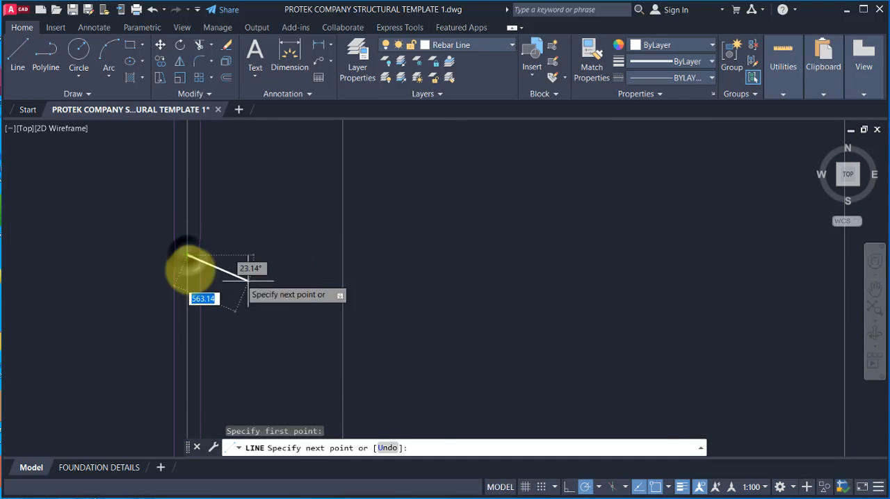
pyautogui.scroll(-5, 189, 258)
pyautogui.scroll(2, 389, 264)
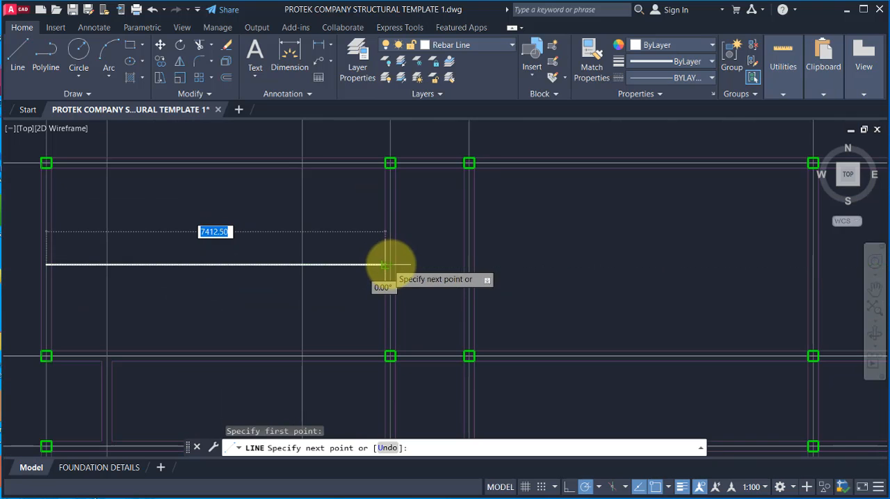
pyautogui.click(390, 264)
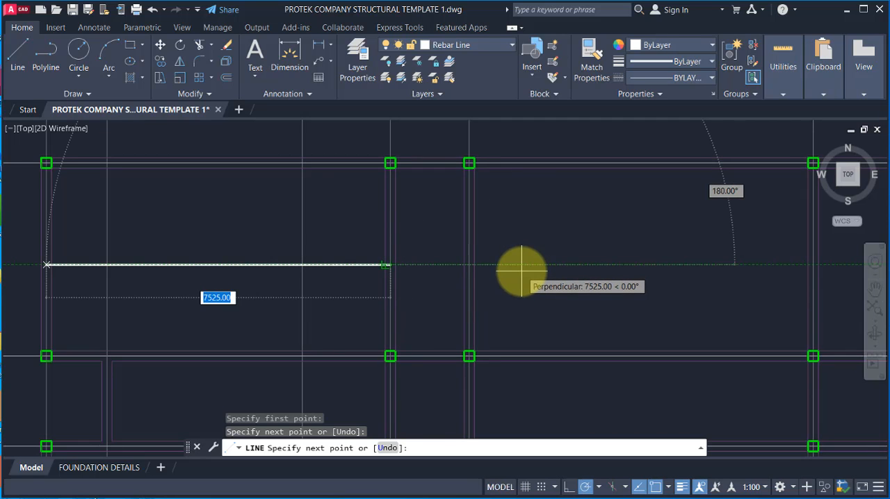
pyautogui.click(390, 264)
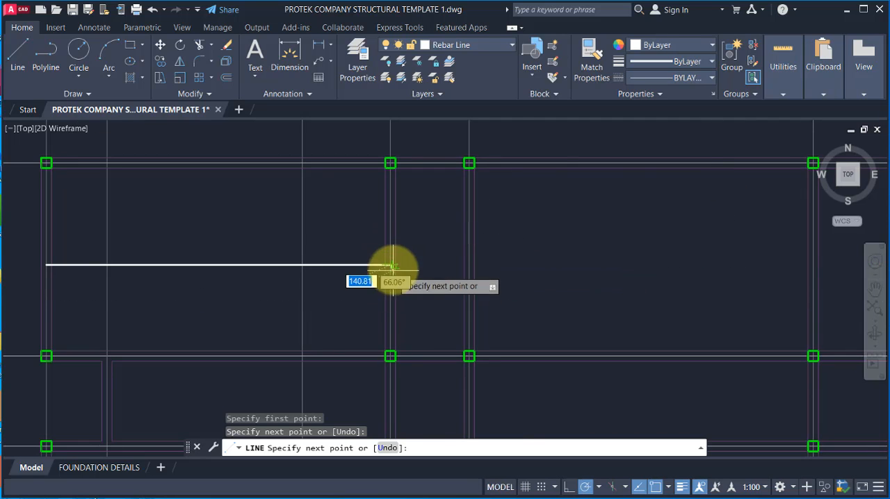
pyautogui.moveTo(391, 264); pyautogui.dragTo(414, 251, button='middle')
pyautogui.moveTo(463, 267); pyautogui.dragTo(467, 291, button='middle')
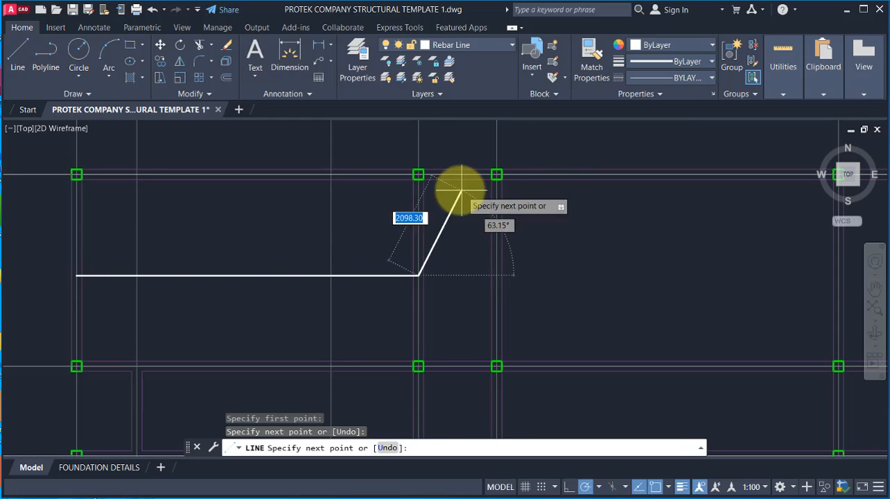
pyautogui.press('Escape')
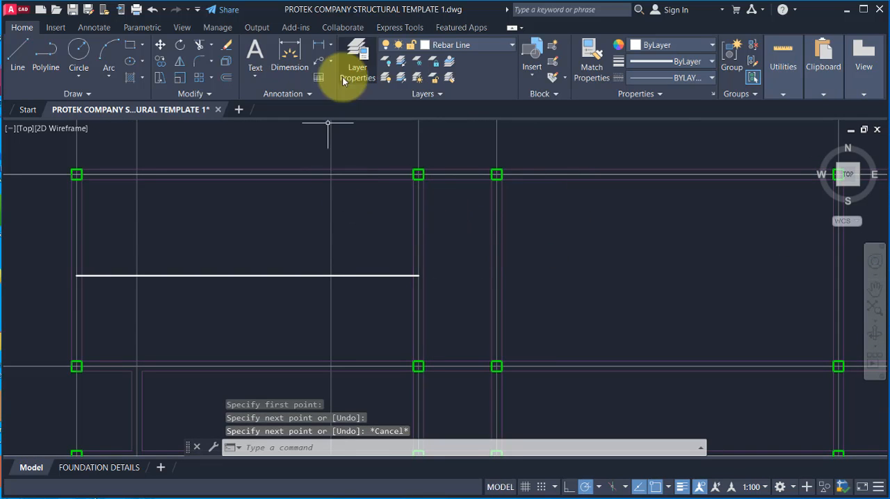
# Step: Measure the spacing between the second and third columns on gridline A13 with a linear dimension, without placing it
pyautogui.click(320, 45)
pyautogui.click(418, 174)
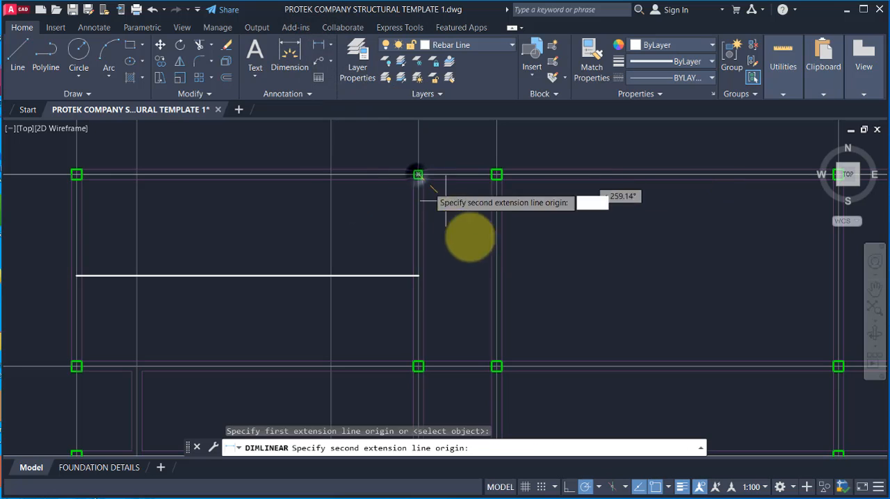
pyautogui.click(496, 174)
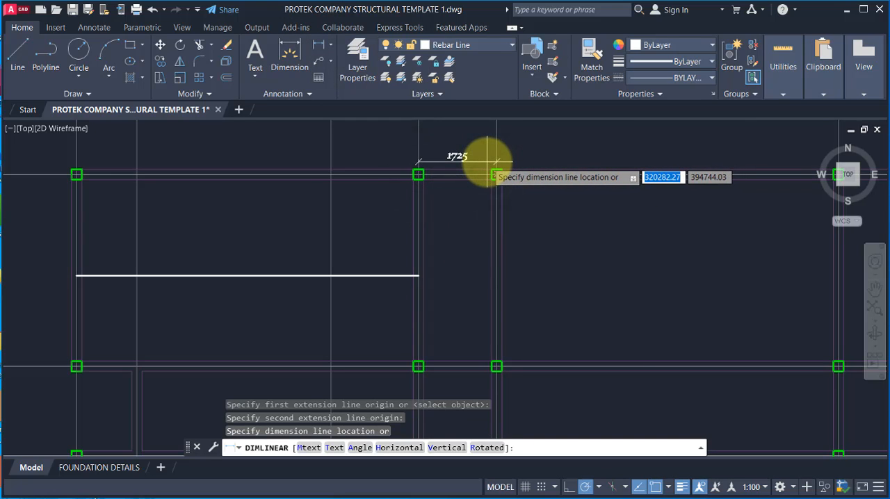
pyautogui.press('Escape')
# Step: Stretch the inner end of the rebar line by 1725 to the third column's gridline, making it 9250 long
pyautogui.click(411, 275)
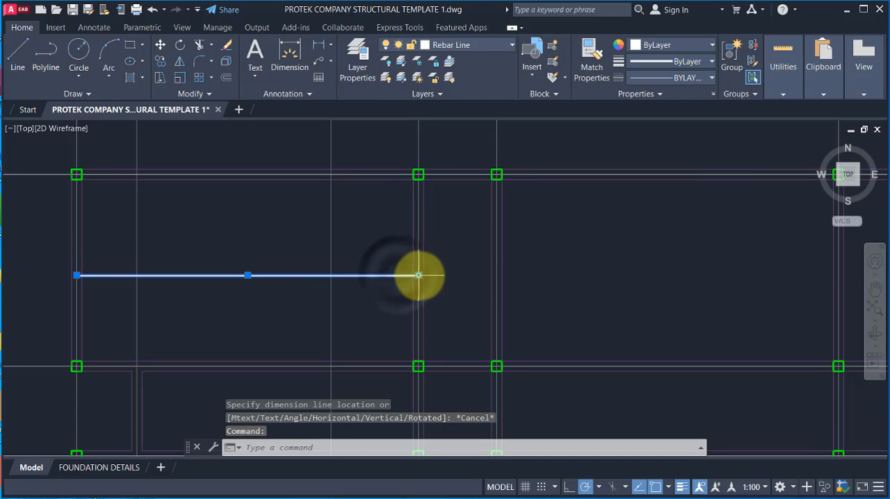
pyautogui.click(418, 275)
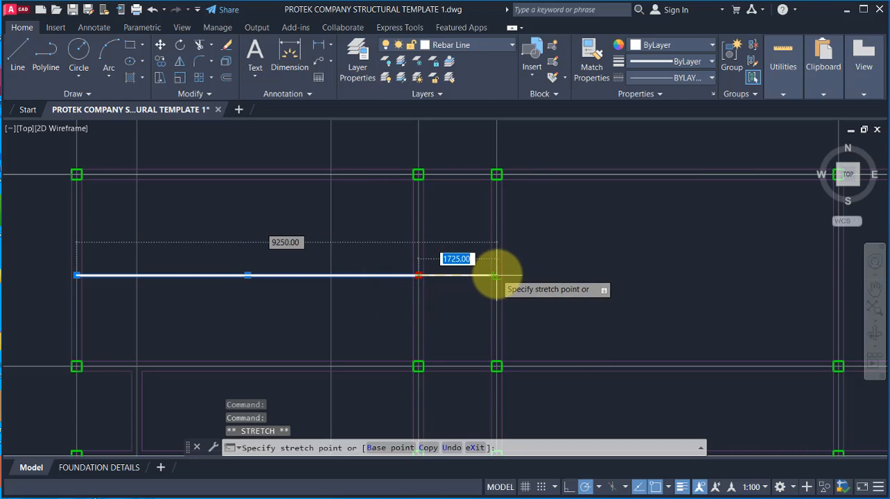
pyautogui.click(496, 276)
pyautogui.press('Escape')
pyautogui.scroll(2, 504, 268)
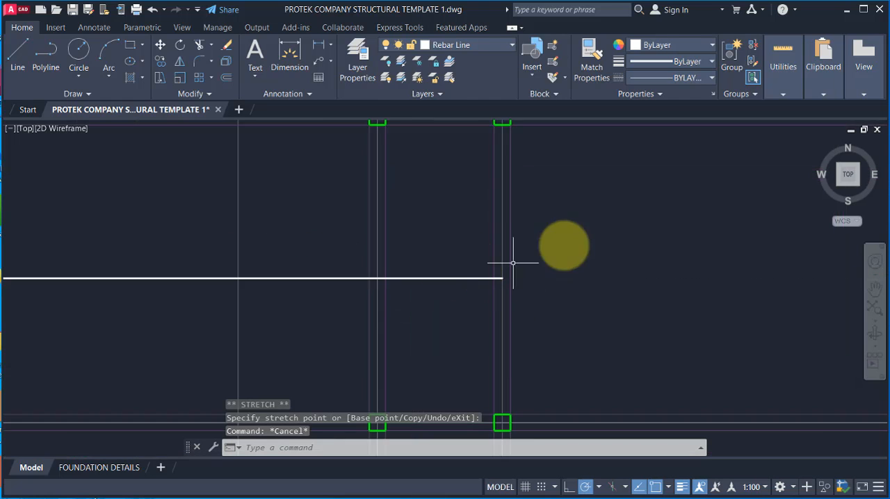
# Step: Turn on ortho mode and draw a 100 long vertical leg upward from the outer end of the horizontal rebar line
pyautogui.scroll(-4, 514, 264)
pyautogui.scroll(2, 271, 277)
pyautogui.click(12, 58)
pyautogui.scroll(2, 377, 258)
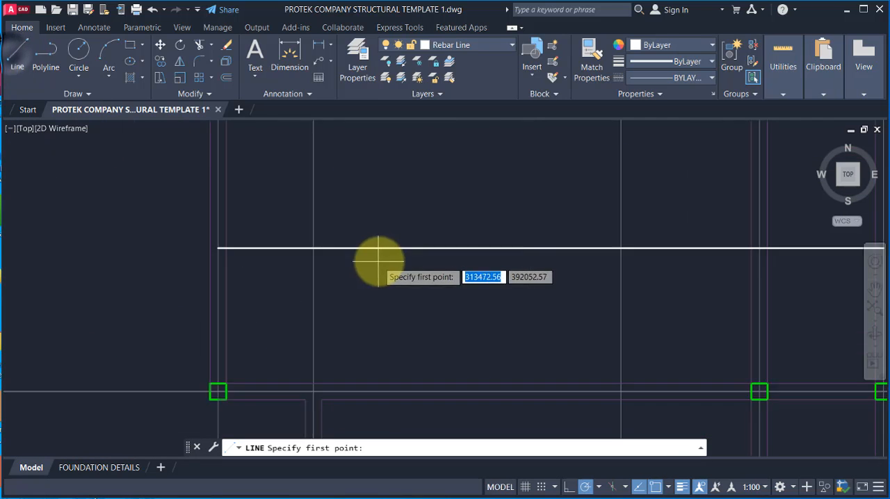
pyautogui.scroll(2, 159, 252)
pyautogui.scroll(-2, 252, 368)
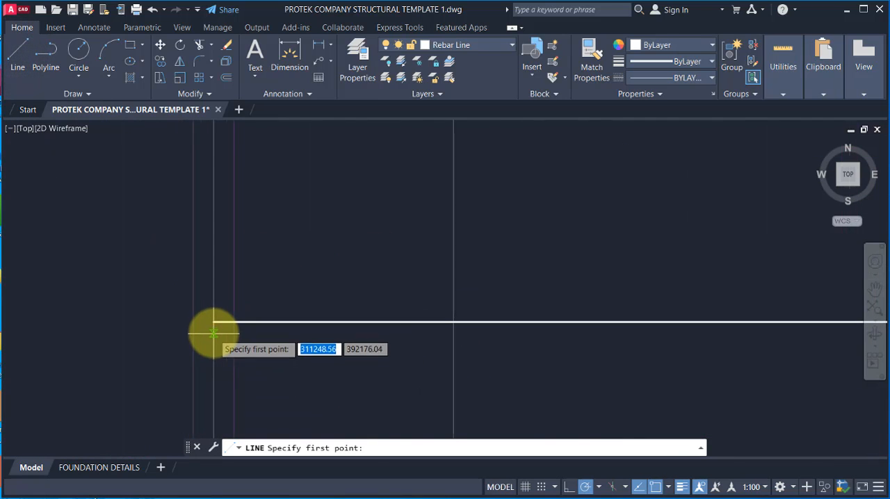
pyautogui.scroll(-4, 257, 252)
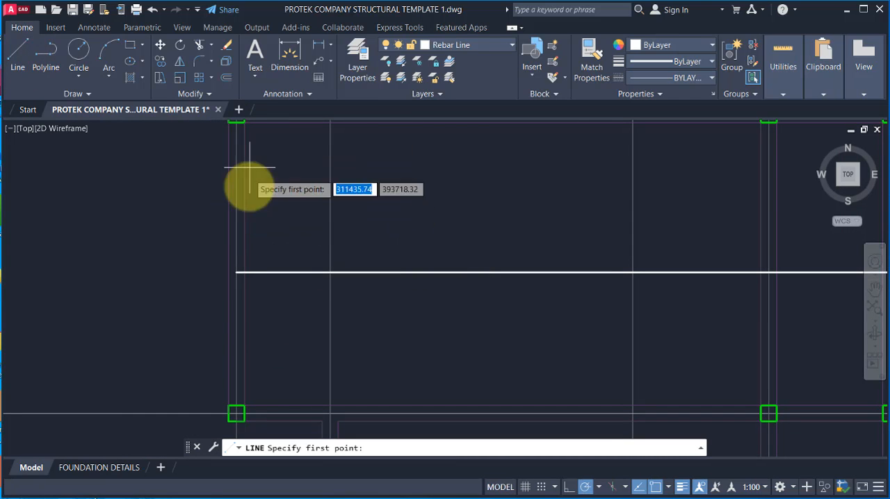
pyautogui.scroll(-2, 282, 295)
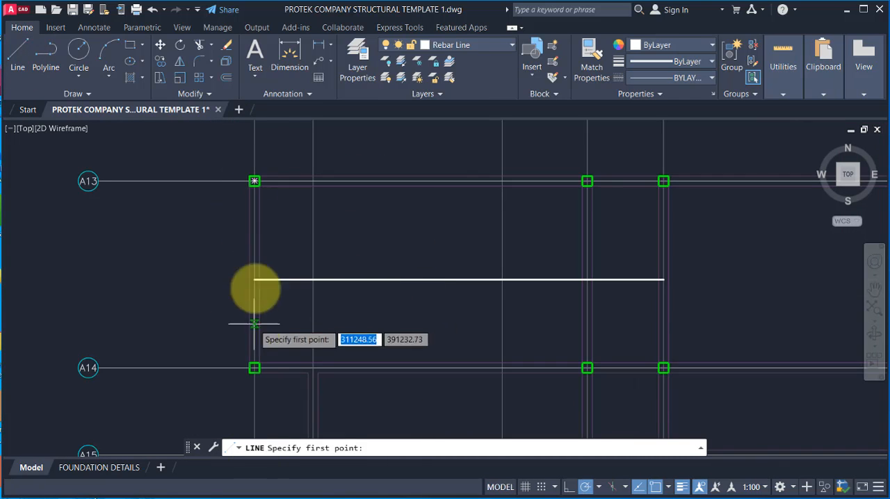
pyautogui.scroll(6, 256, 271)
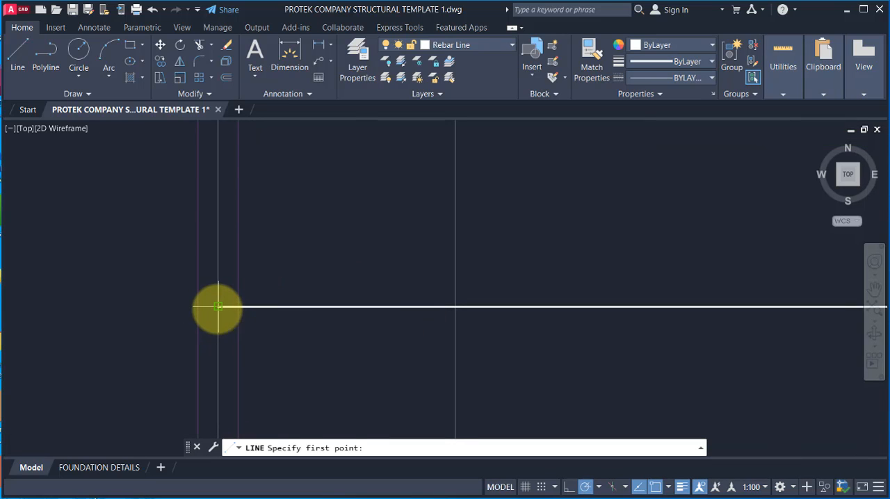
pyautogui.click(216, 307)
pyautogui.scroll(-2, 219, 313)
pyautogui.scroll(3, 217, 289)
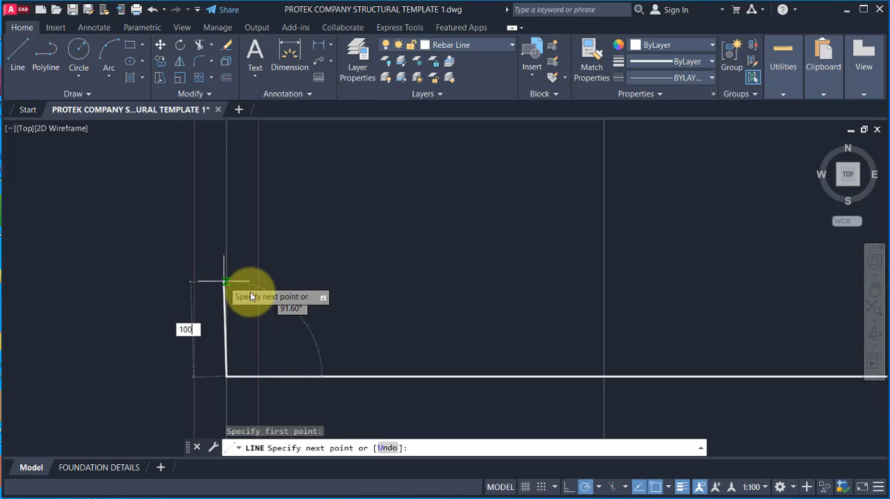
pyautogui.press('Escape')
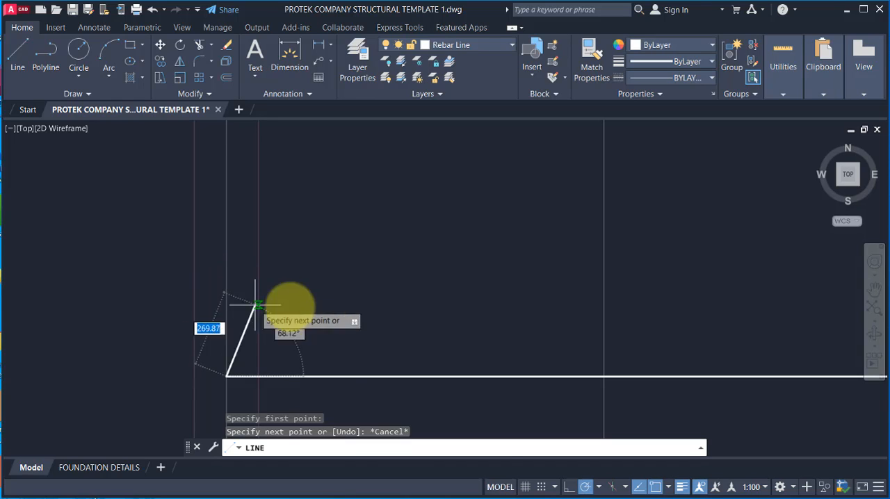
pyautogui.click(569, 488)
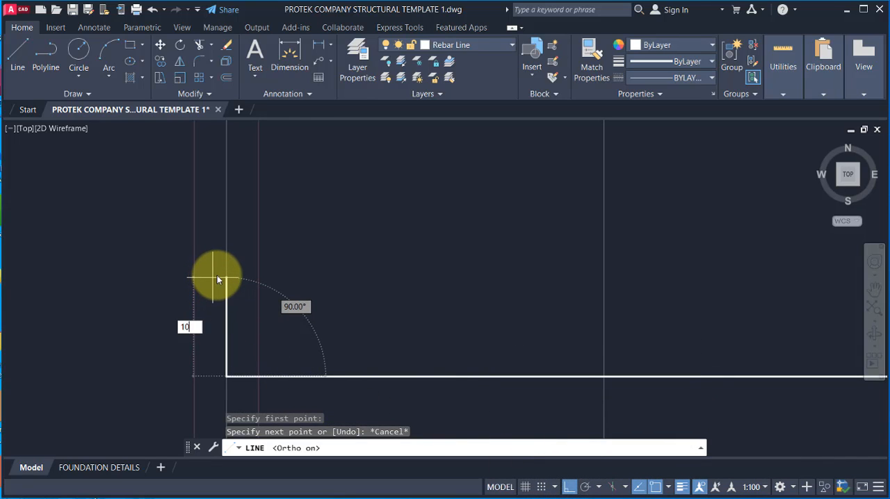
pyautogui.press('Return')
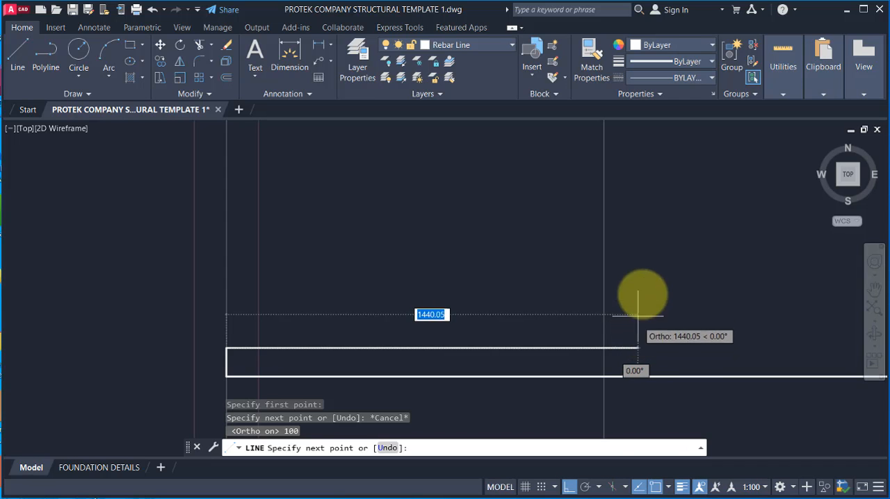
# Step: Examine the bar shapes and labels between columns 2C13 and 2C1 in the original reinforcement plan, and compare them with the new bar's bent end
pyautogui.scroll(-6, 424, 299)
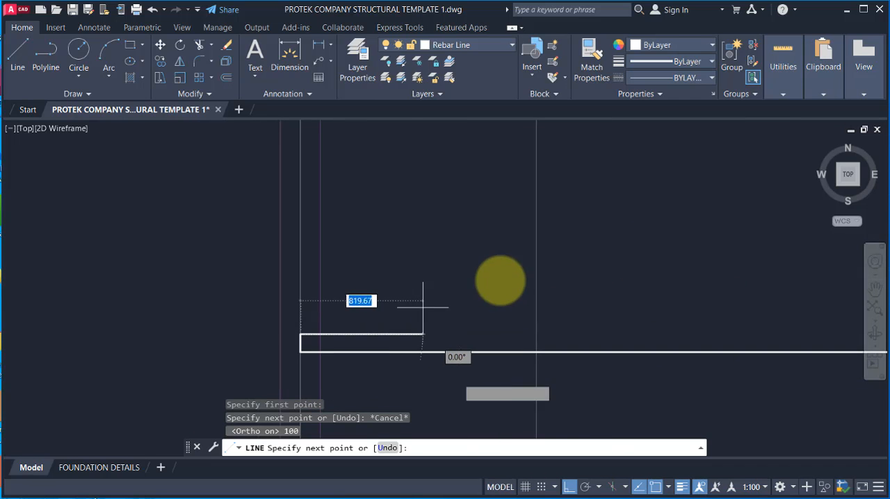
pyautogui.scroll(6, 289, 338)
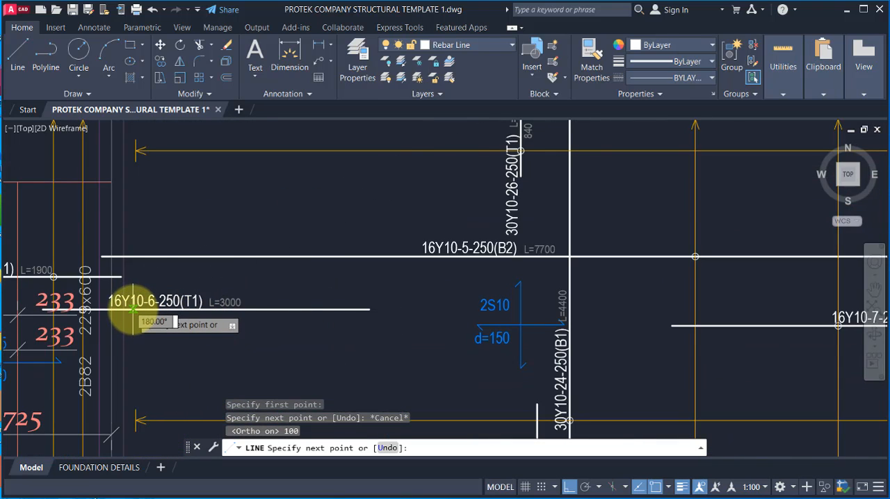
pyautogui.scroll(-5, 132, 310)
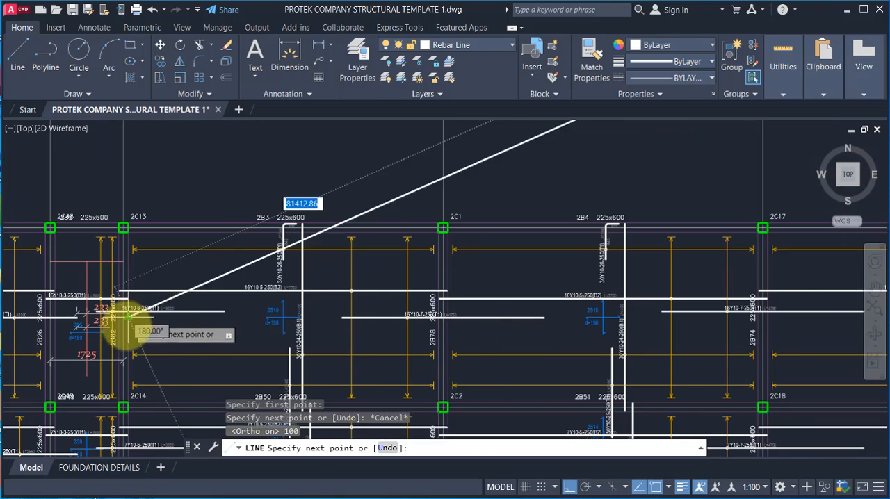
pyautogui.scroll(5, 119, 318)
pyautogui.scroll(-7, 93, 299)
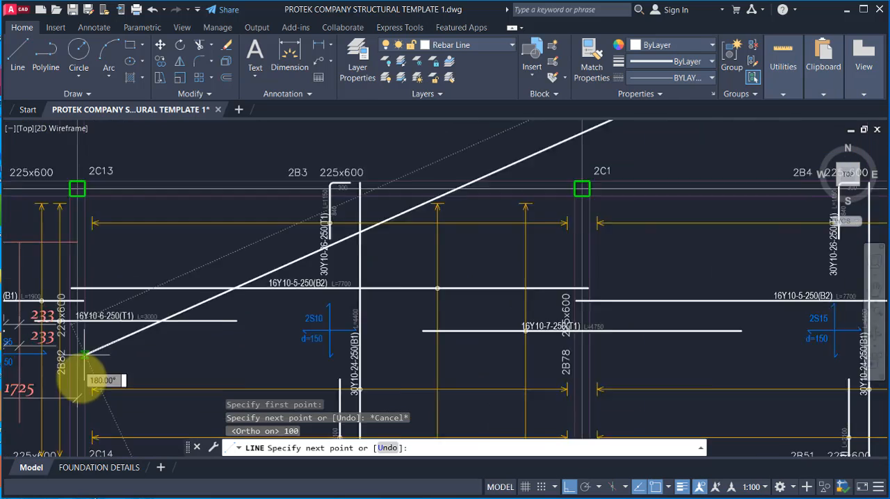
pyautogui.scroll(-2, 174, 361)
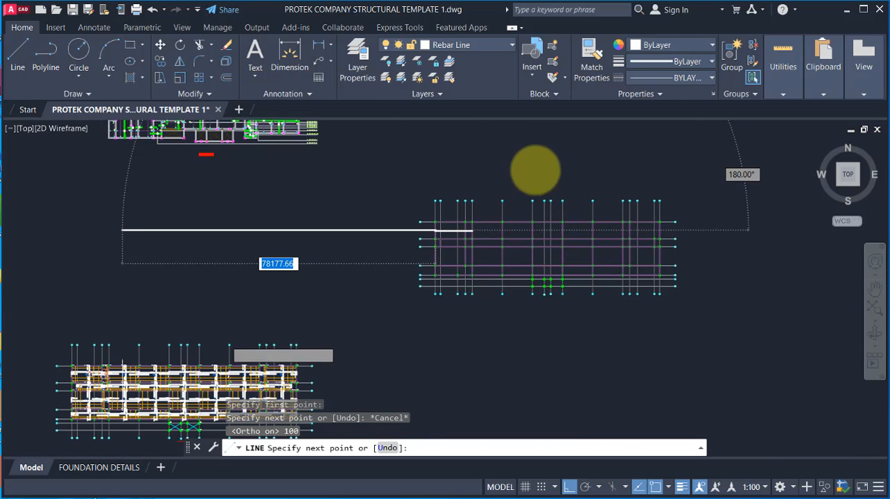
pyautogui.scroll(8, 440, 184)
pyautogui.scroll(6, 417, 334)
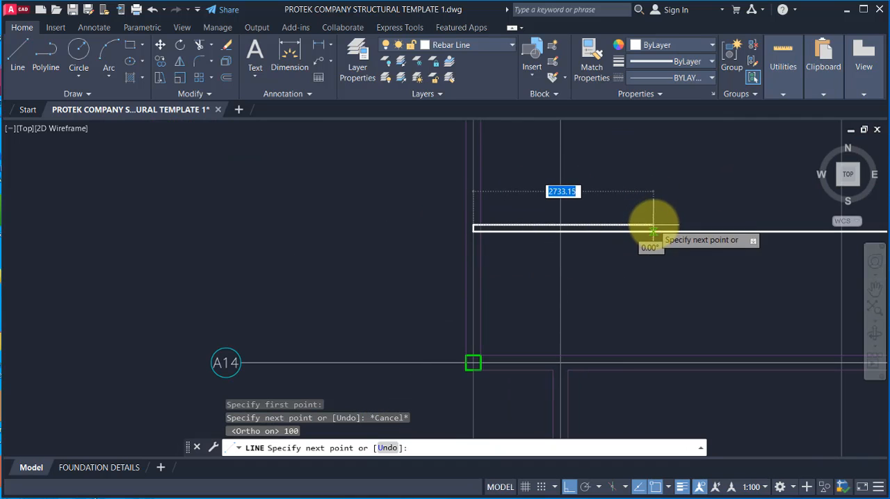
pyautogui.scroll(2, 578, 219)
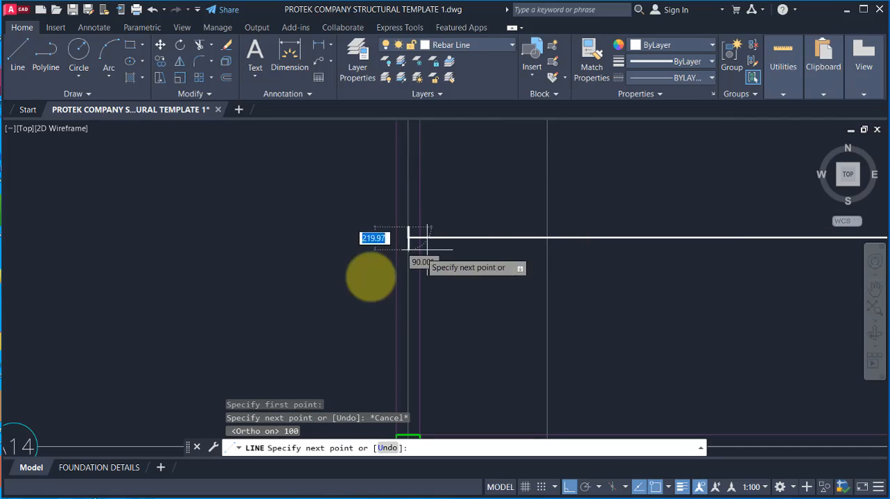
pyautogui.scroll(-3, 365, 295)
pyautogui.scroll(3, 361, 299)
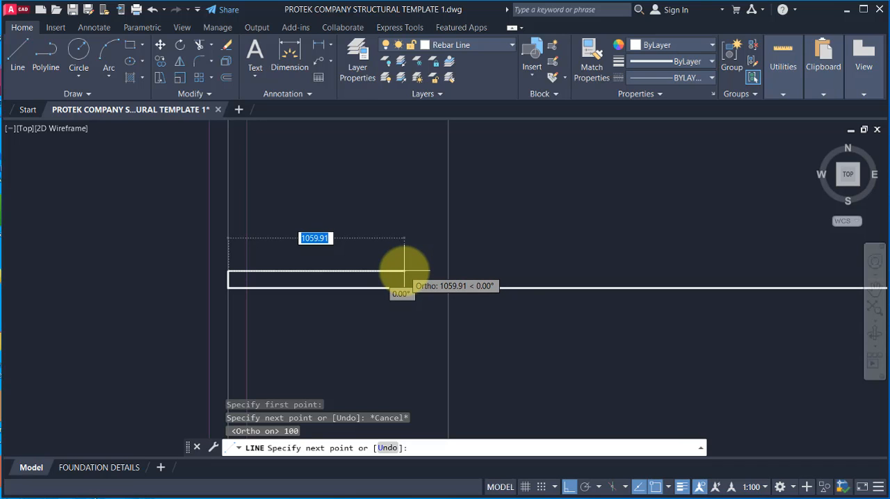
pyautogui.scroll(-3, 361, 292)
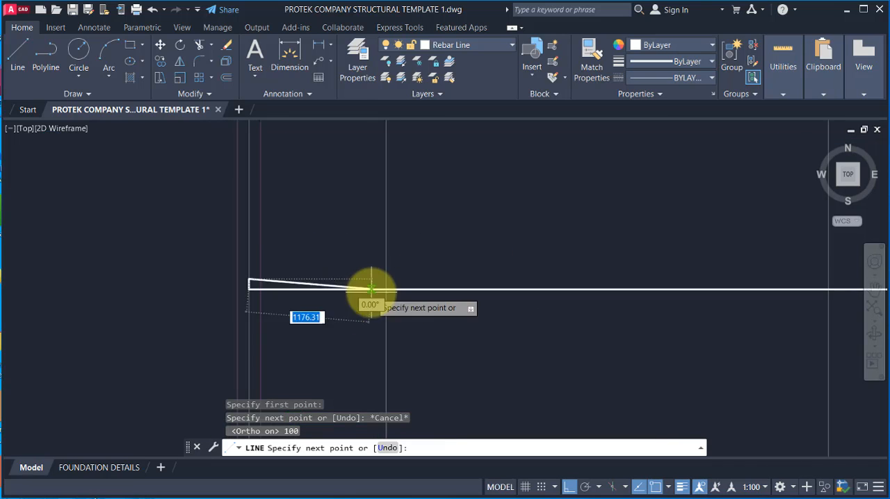
pyautogui.scroll(5, 299, 281)
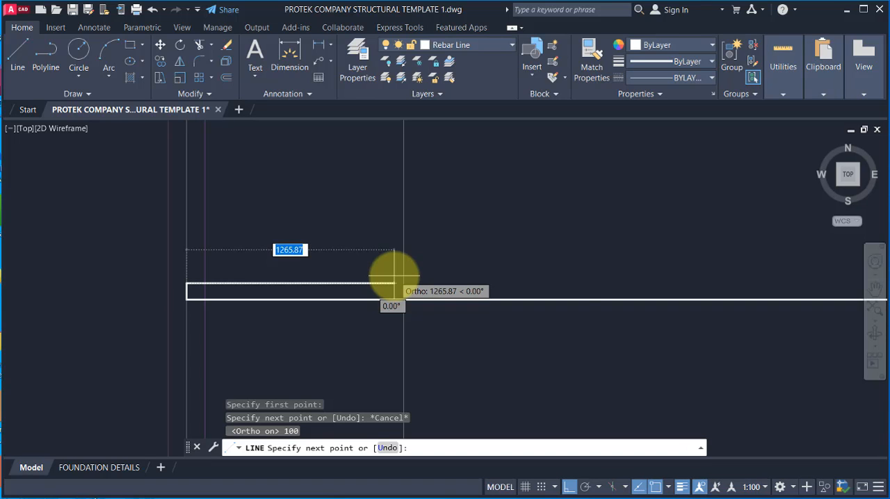
# Step: Calculate 50×12 on the calculator and finish the bent end with a 600 long horizontal leg running inward above the rebar line
pyautogui.hotkey('alt', 'Tab')
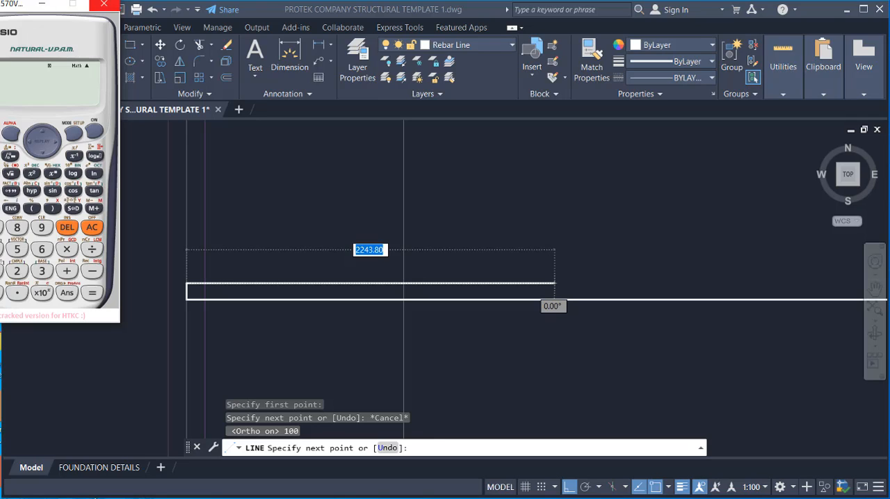
pyautogui.moveTo(55, 3); pyautogui.dragTo(221, 20)
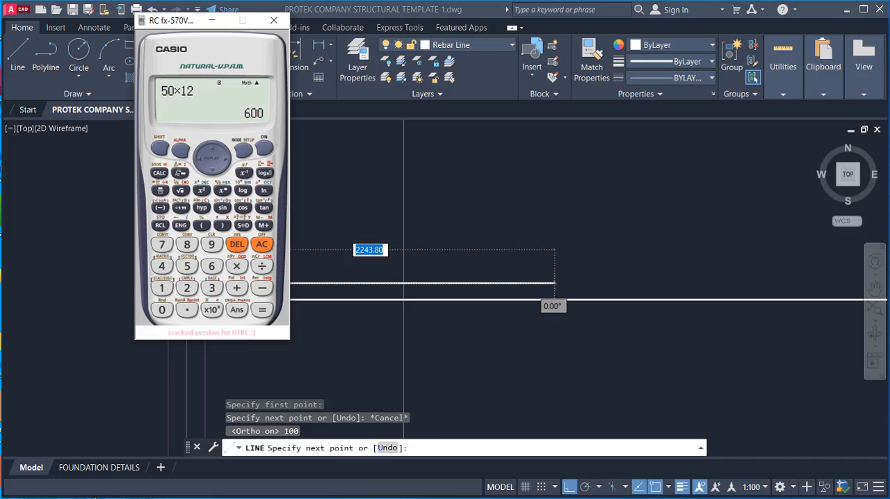
pyautogui.click(211, 21)
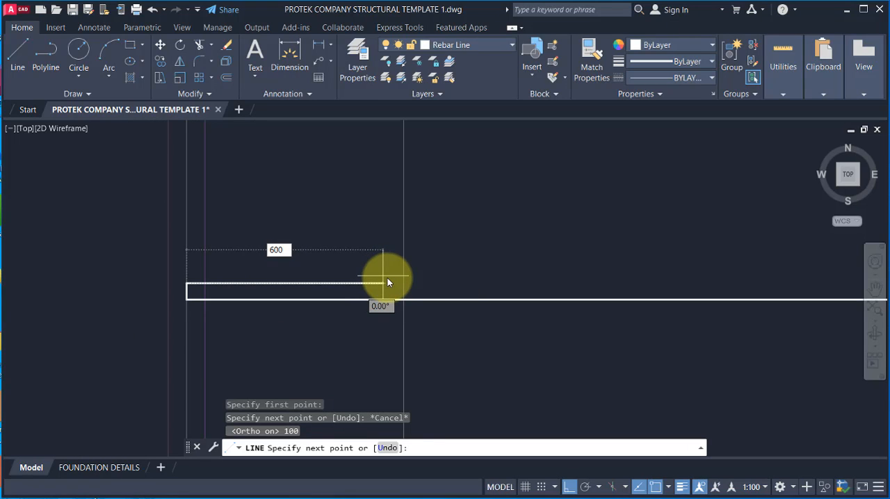
pyautogui.press('Return')
pyautogui.press('Escape')
pyautogui.scroll(-1, 240, 276)
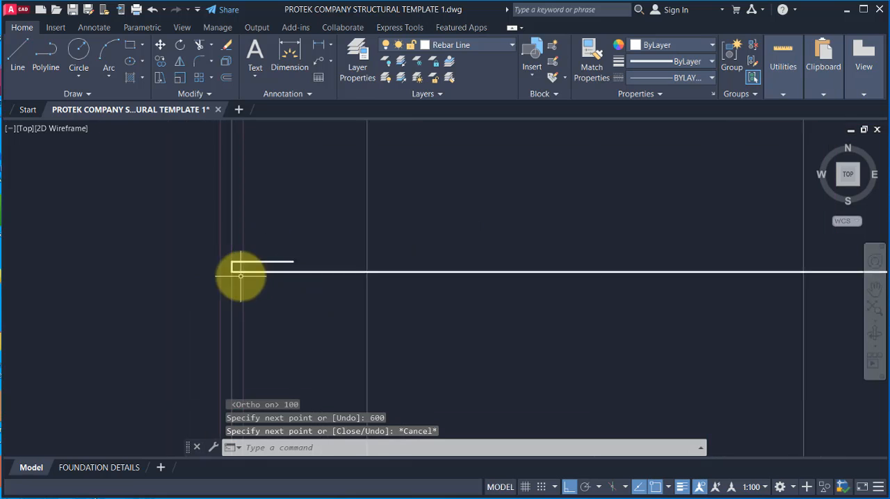
pyautogui.scroll(1, 240, 276)
pyautogui.scroll(-2, 236, 264)
pyautogui.scroll(1, 228, 262)
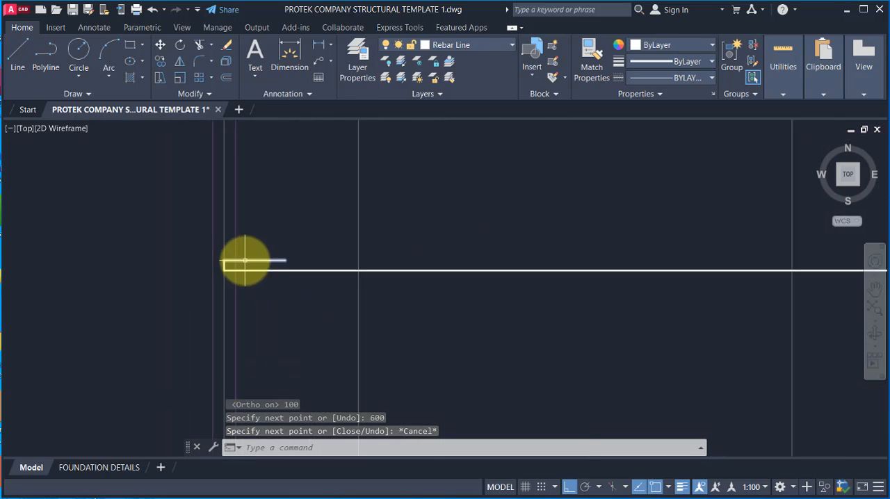
pyautogui.scroll(2, 245, 261)
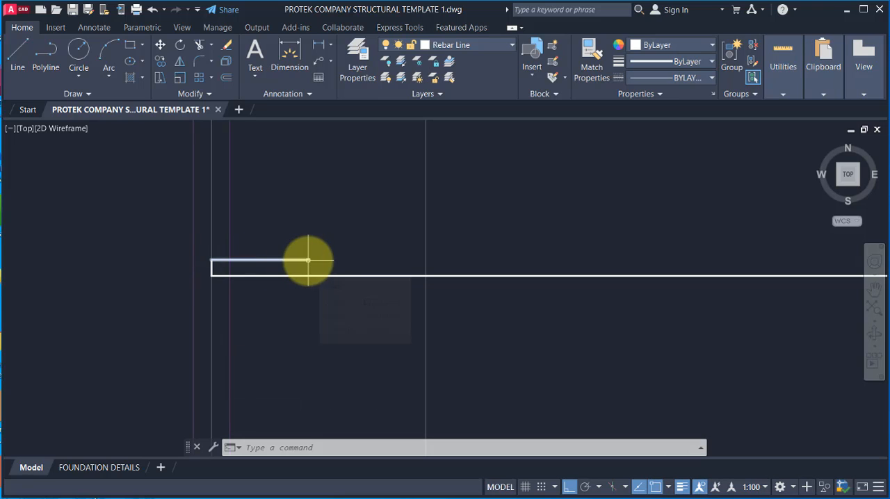
pyautogui.scroll(-4, 238, 260)
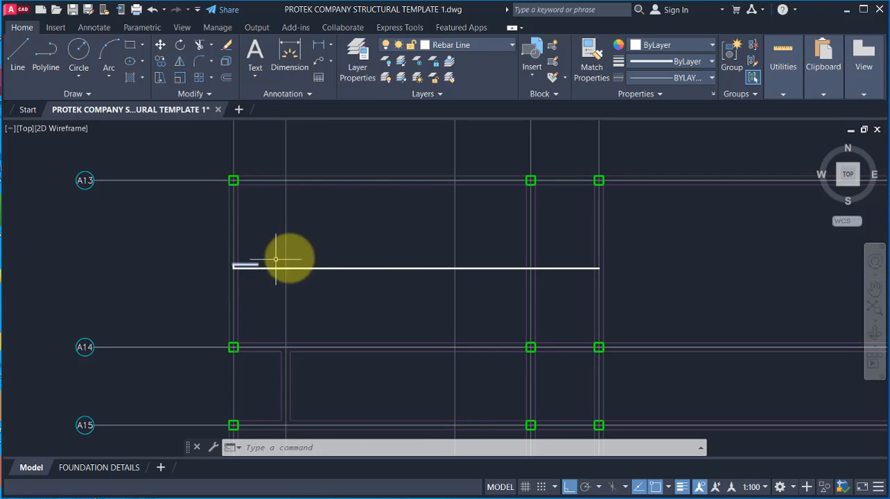
pyautogui.scroll(2, 341, 261)
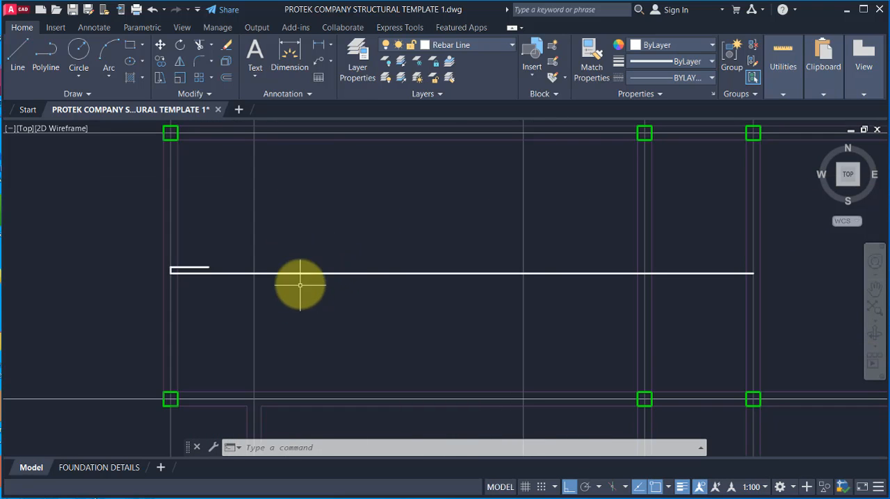
pyautogui.scroll(-2, 208, 286)
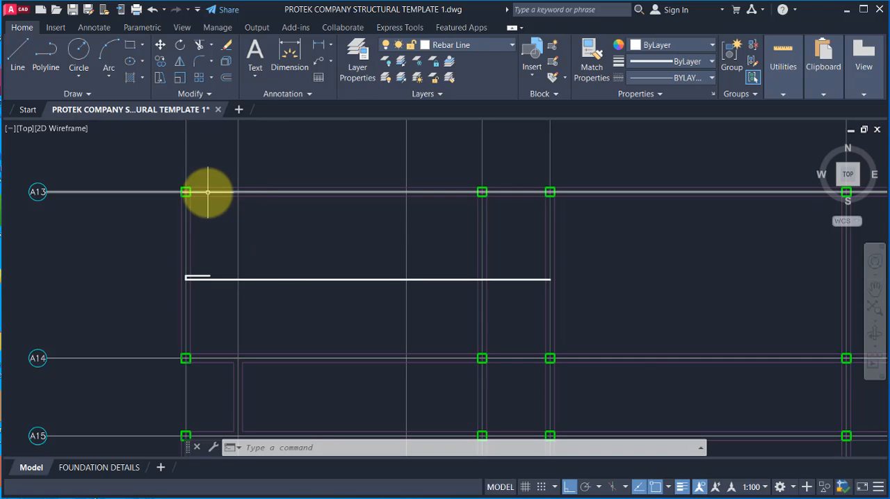
# Step: Draw a vertical rebar line from gridline A13 to gridline A14 through the corner bay, crossing the horizontal bar
pyautogui.click(16, 54)
pyautogui.scroll(4, 330, 221)
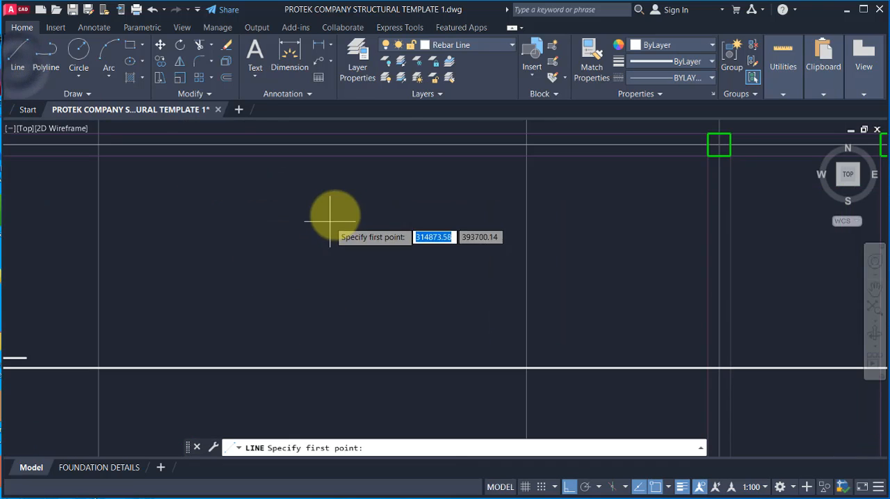
pyautogui.click(328, 146)
pyautogui.scroll(-4, 328, 149)
pyautogui.scroll(4, 329, 256)
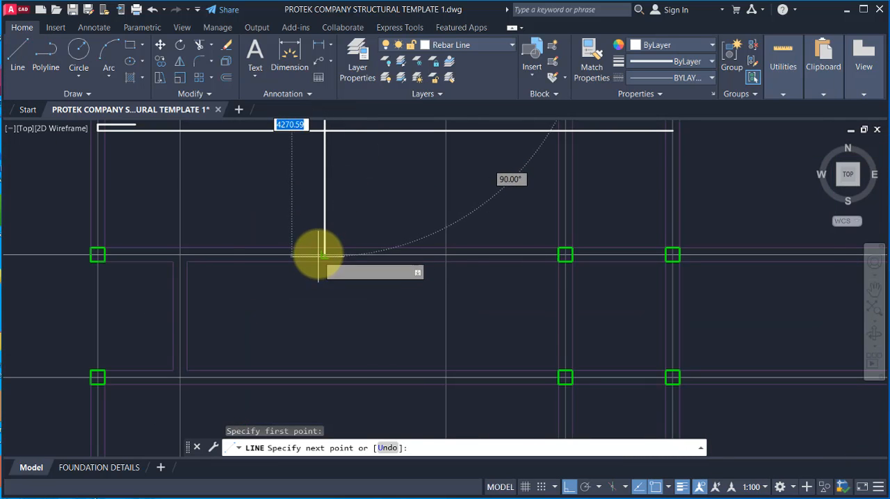
pyautogui.click(324, 256)
pyautogui.scroll(-3, 324, 333)
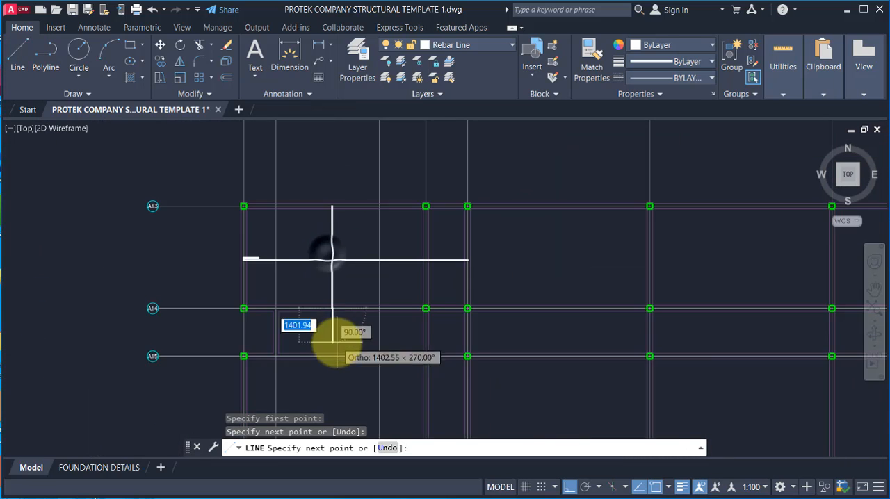
pyautogui.press('Escape')
# Step: Draw the hook at the vertical bar's A13 end with a 100 long horizontal leg and a 600 long leg running back down
pyautogui.scroll(4, 332, 219)
pyautogui.write('l')
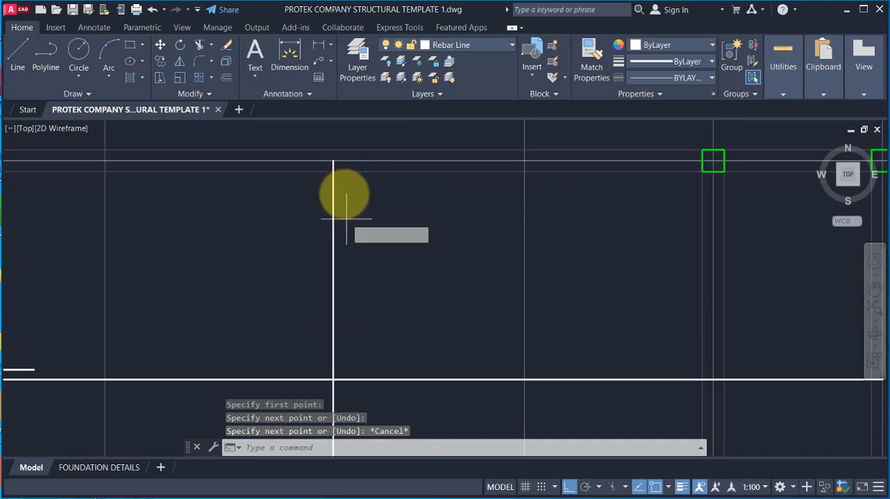
pyautogui.press('Return')
pyautogui.scroll(3, 344, 184)
pyautogui.click(339, 161)
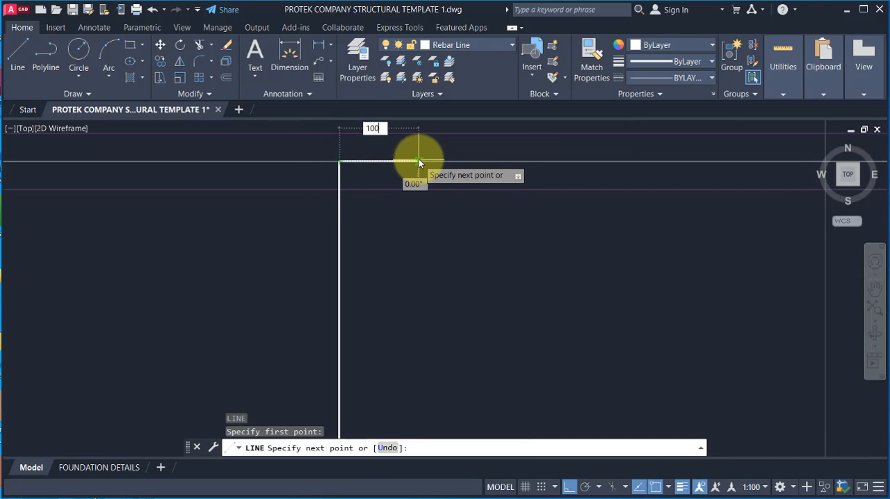
pyautogui.press('Return')
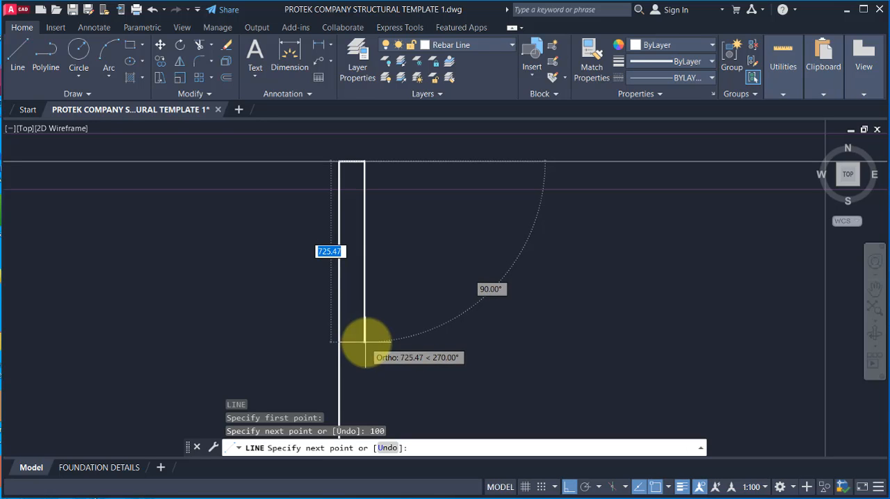
pyautogui.write('600')
pyautogui.press('Return')
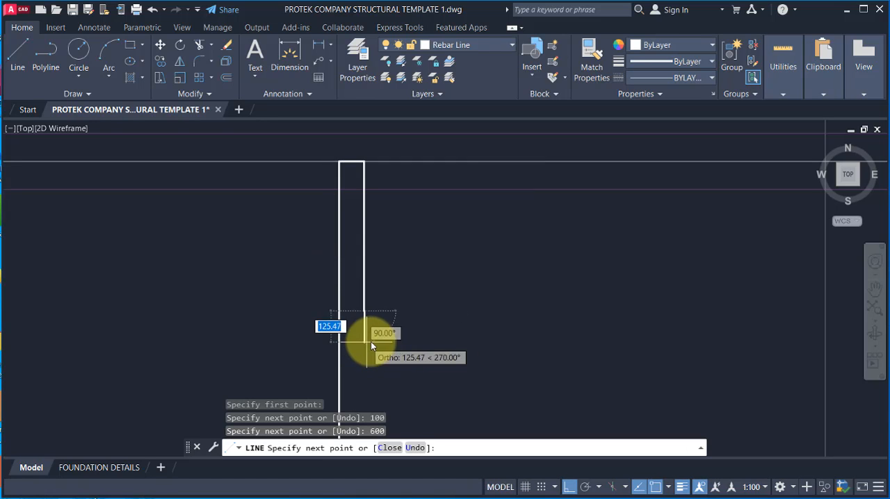
pyautogui.press('Escape')
pyautogui.scroll(-3, 475, 243)
pyautogui.scroll(-1, 427, 201)
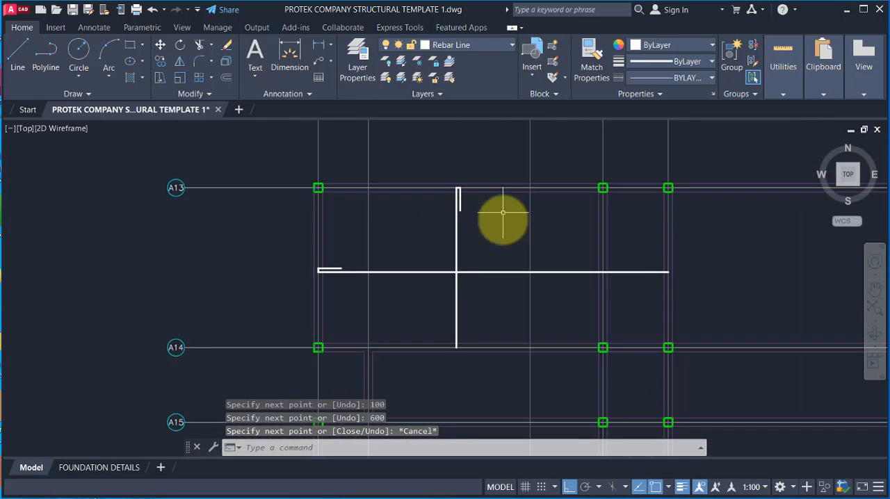
pyautogui.scroll(1, 501, 219)
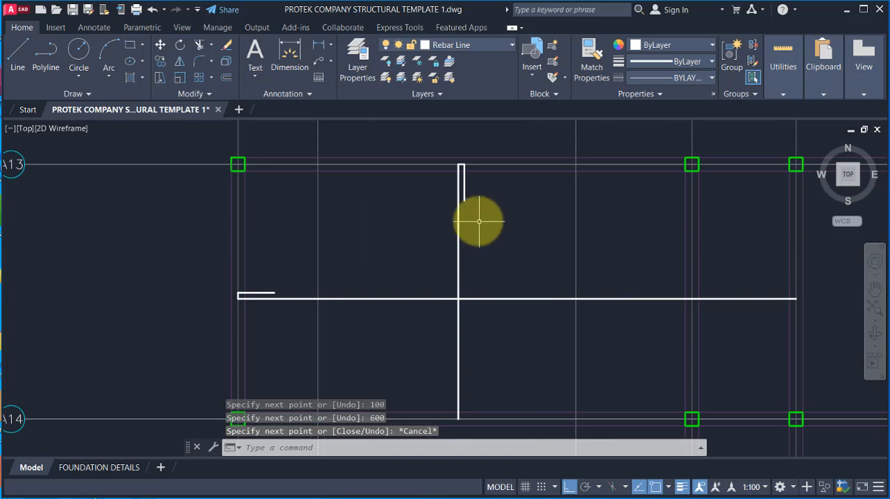
pyautogui.click(15, 58)
pyautogui.click(237, 263)
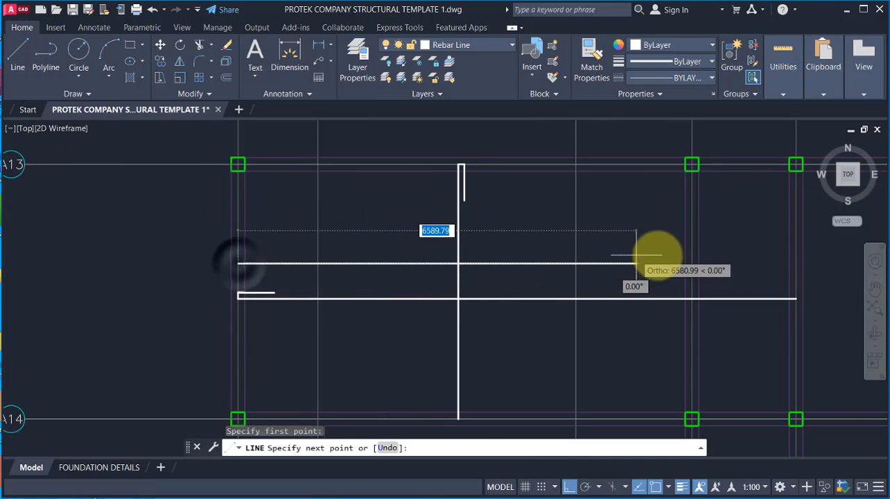
pyautogui.press('Escape')
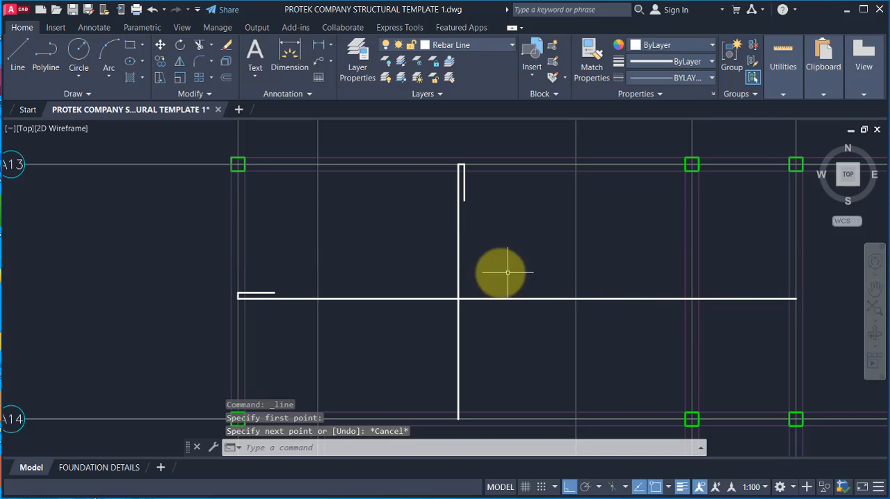
# Step: Examine the two crossing rebar lines in the corner bay and where the vertical bar ends at gridline A14
pyautogui.scroll(-3, 507, 272)
pyautogui.scroll(2, 480, 249)
pyautogui.scroll(2, 308, 210)
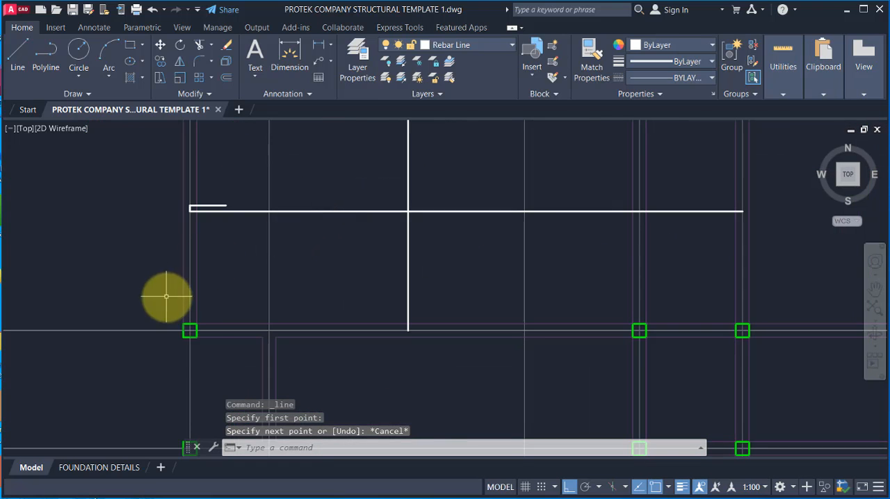
pyautogui.scroll(-2, 189, 328)
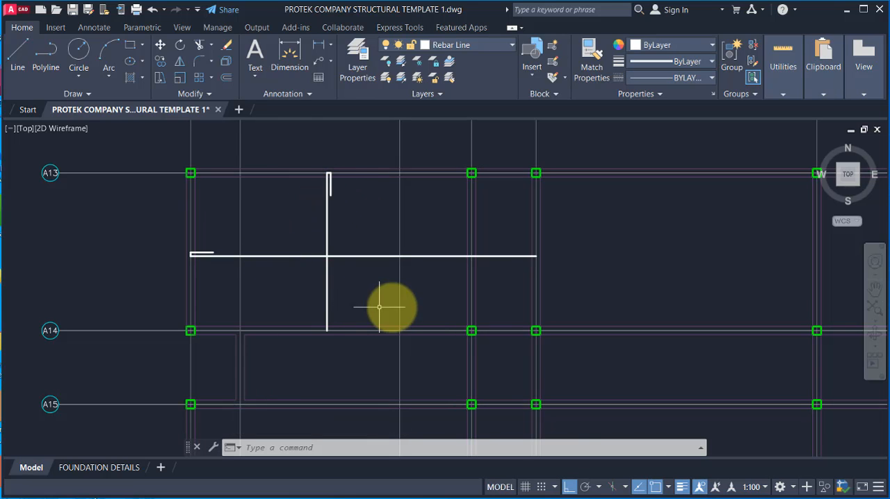
pyautogui.scroll(-2, 346, 206)
pyautogui.scroll(2, 328, 294)
pyautogui.scroll(2, 331, 141)
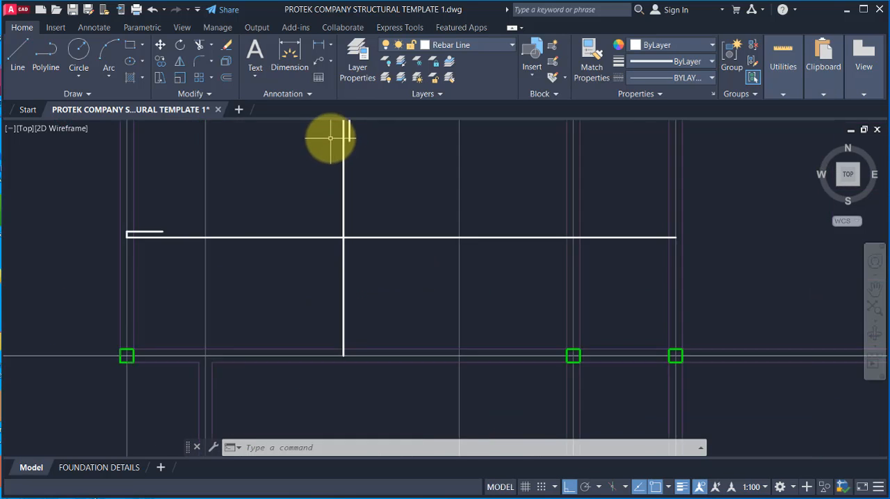
pyautogui.scroll(-2, 344, 154)
pyautogui.scroll(2, 347, 155)
pyautogui.scroll(-2, 356, 179)
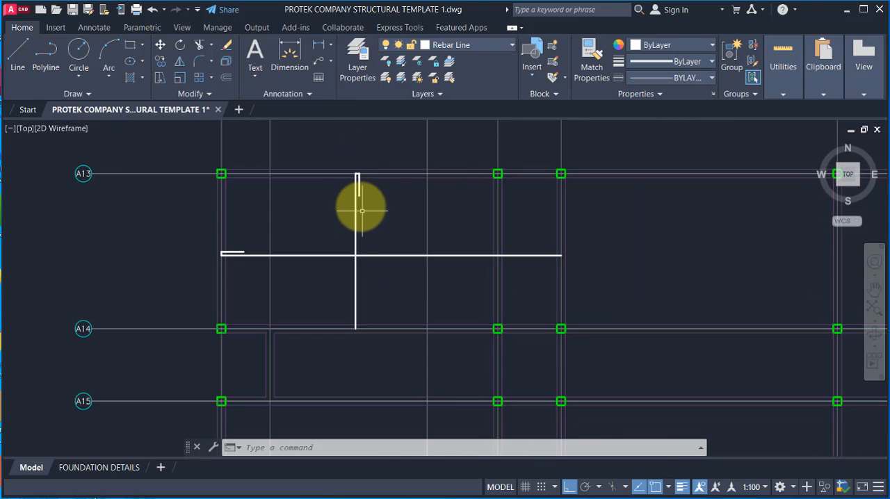
pyautogui.scroll(2, 351, 167)
pyautogui.scroll(-2, 350, 165)
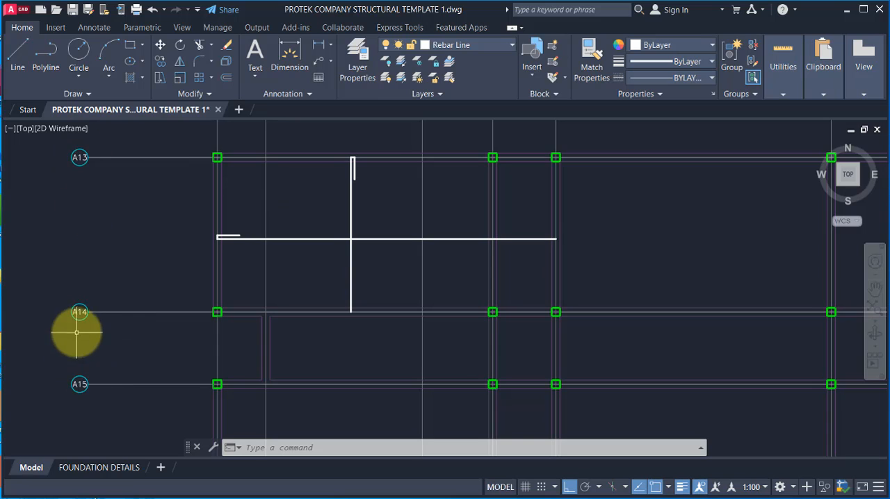
pyautogui.scroll(2, 354, 316)
pyautogui.scroll(2, 351, 314)
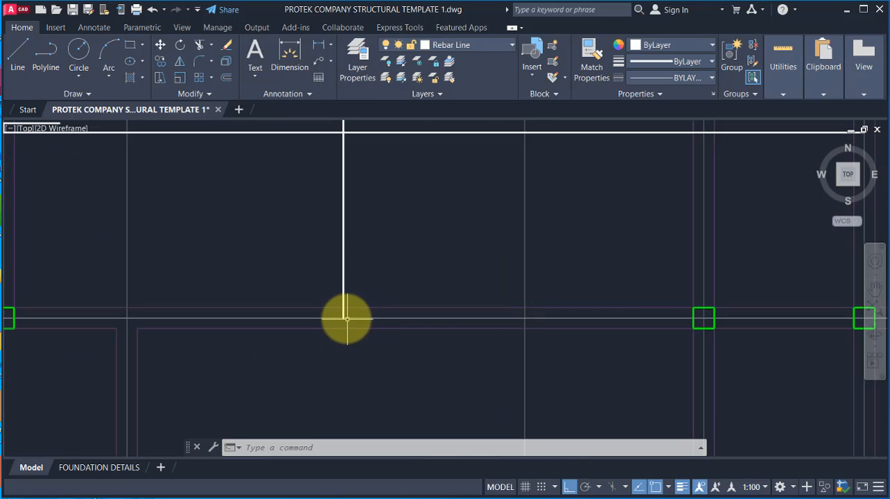
pyautogui.scroll(-4, 320, 308)
pyautogui.scroll(2, 306, 313)
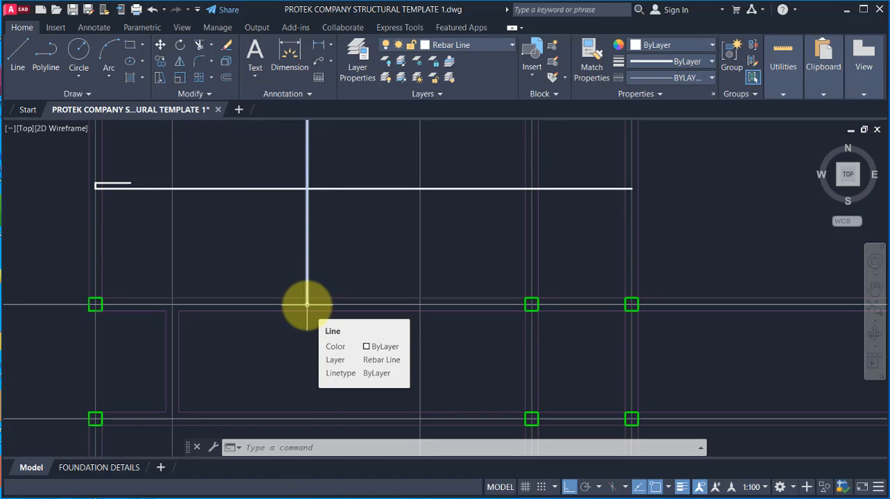
pyautogui.scroll(2, 302, 376)
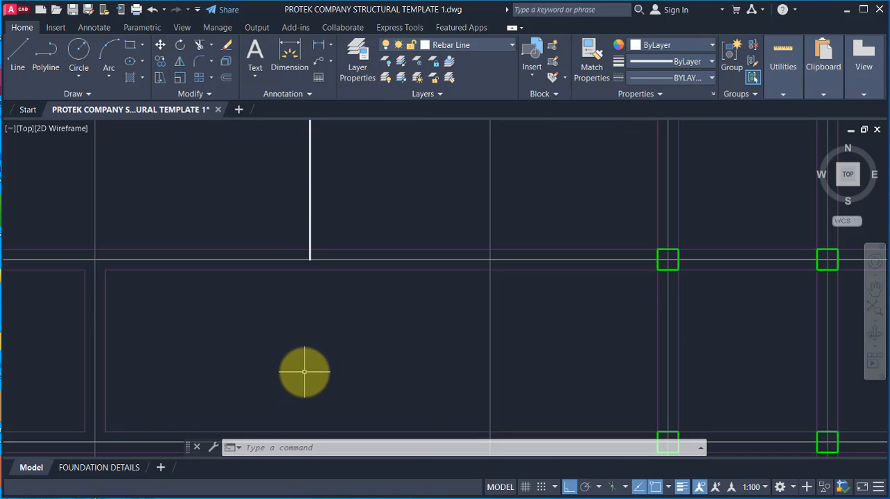
pyautogui.scroll(-4, 304, 372)
pyautogui.scroll(4, 308, 324)
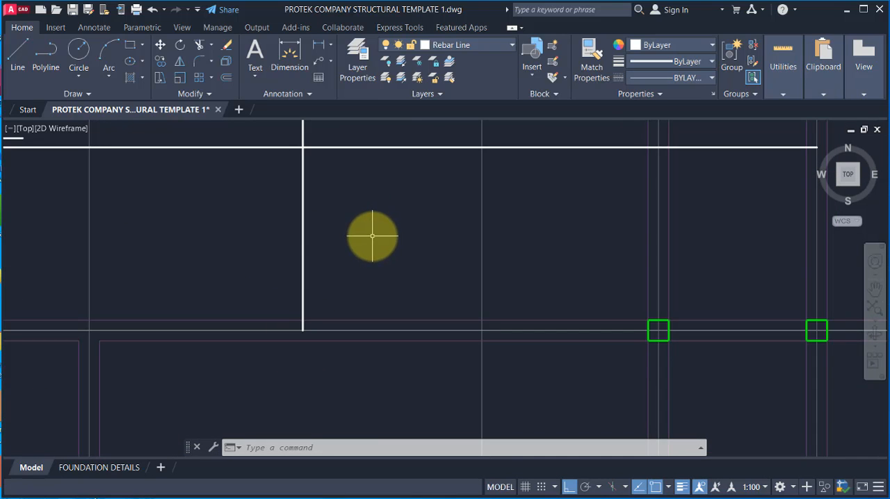
# Step: Extend the vertical bar 600 past gridline A14 with a straight line from its lower end
pyautogui.scroll(-2, 372, 236)
pyautogui.click(18, 54)
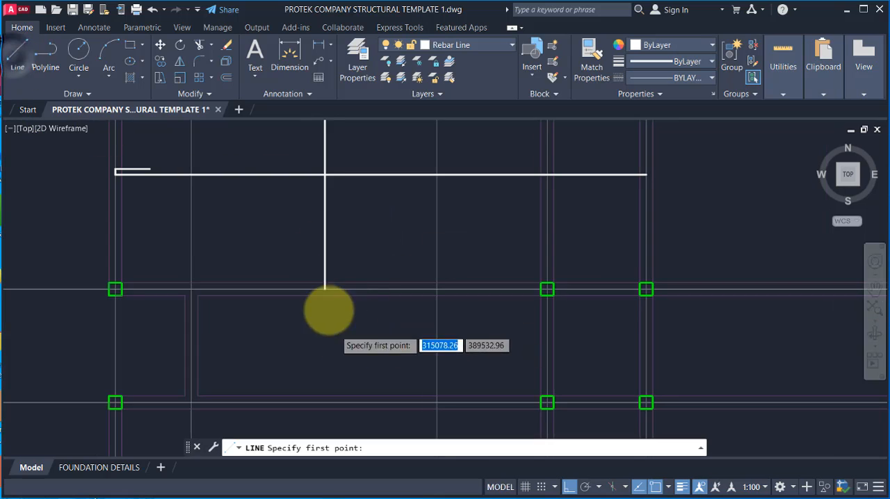
pyautogui.scroll(2, 333, 316)
pyautogui.click(318, 265)
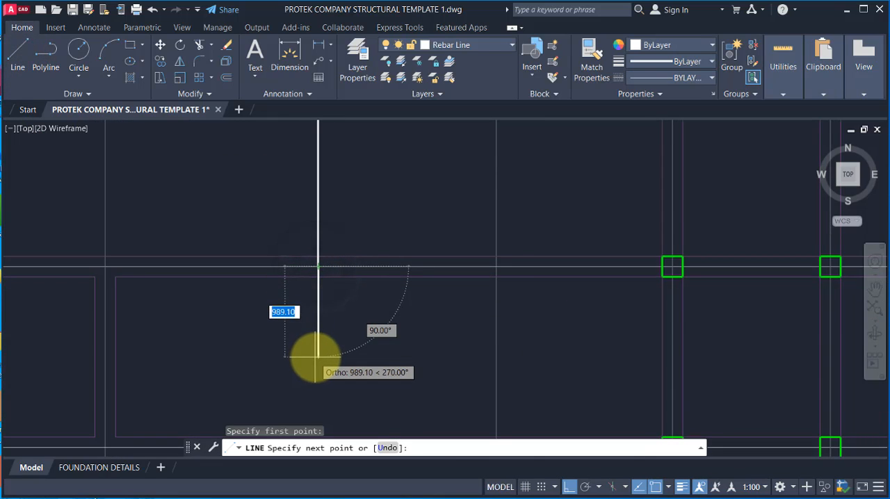
pyautogui.write('1')
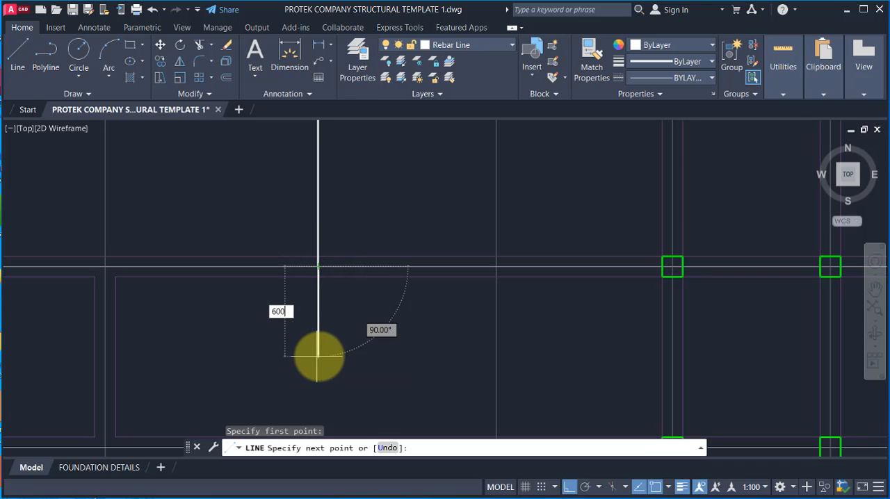
pyautogui.write('00')
pyautogui.press('Return')
pyautogui.press('Escape')
pyautogui.scroll(-2, 373, 317)
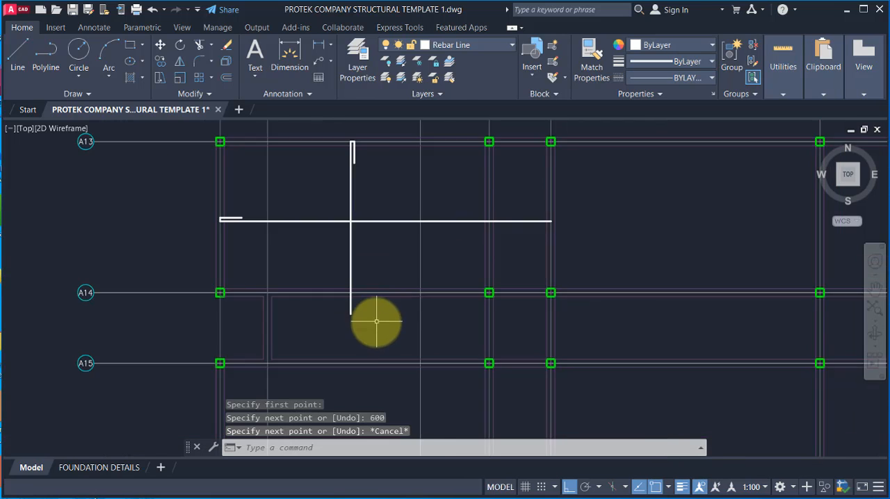
pyautogui.scroll(2, 368, 356)
pyautogui.click(372, 320)
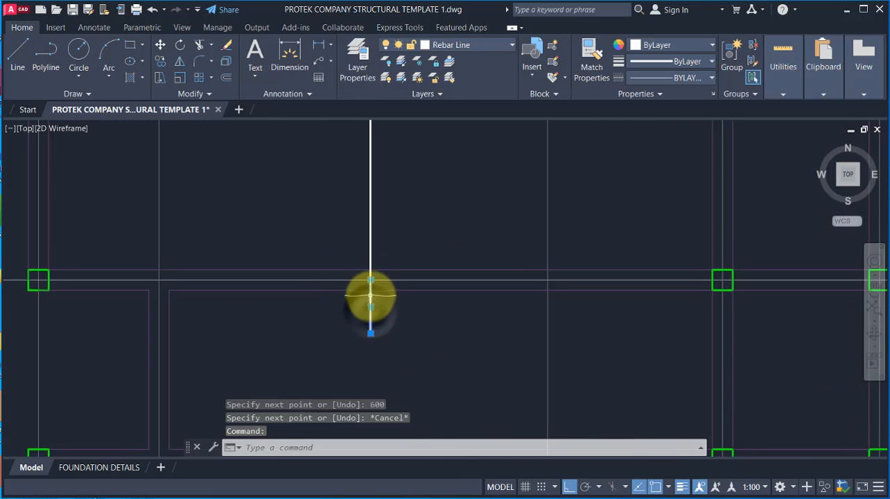
pyautogui.scroll(-3, 374, 302)
pyautogui.scroll(2, 429, 214)
pyautogui.press('Escape')
# Step: Extend the horizontal bar 600 outward past the column line at its unhooked end with a straight line
pyautogui.scroll(3, 616, 215)
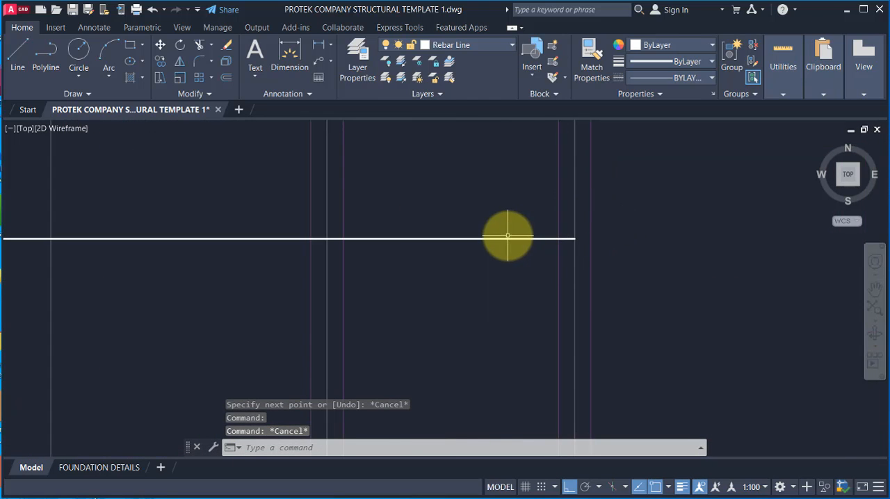
pyautogui.write('l')
pyautogui.press('Return')
pyautogui.click(574, 239)
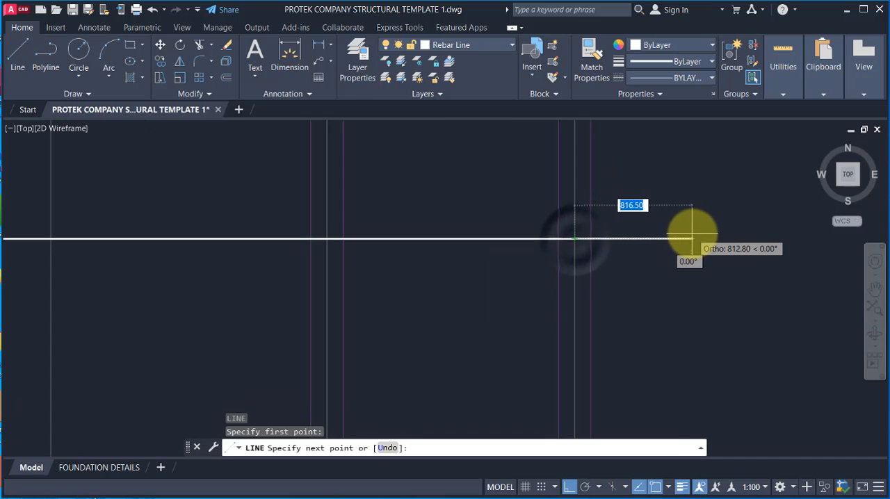
pyautogui.write('6')
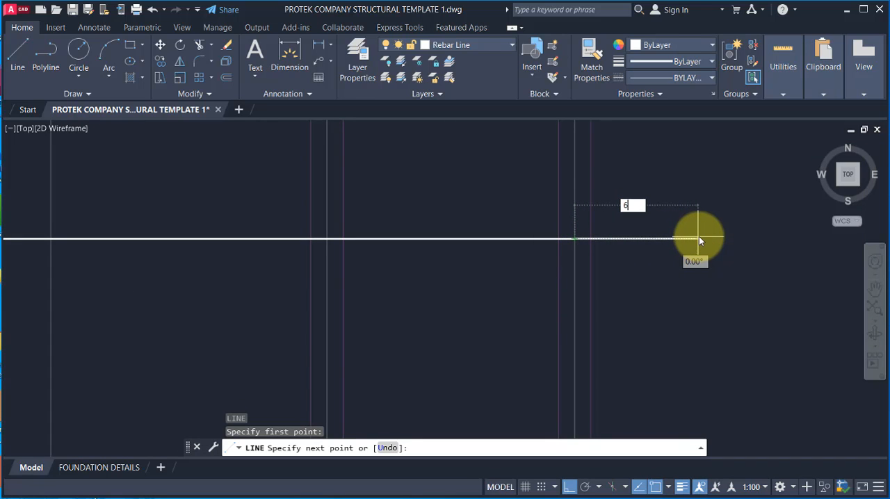
pyautogui.write('00')
pyautogui.press('Return')
pyautogui.press('Escape')
pyautogui.scroll(-3, 501, 266)
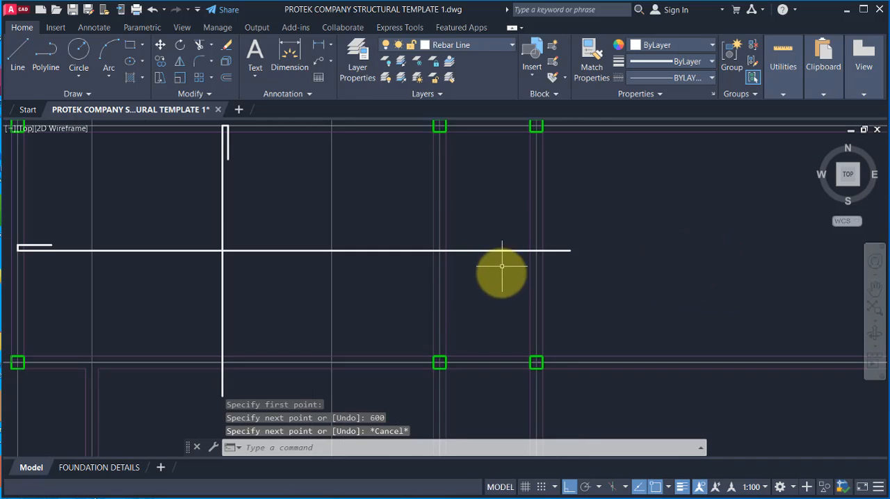
# Step: Highlight the main vertical and horizontal rebar lines to check their extents between the gridlines
pyautogui.scroll(-4, 437, 229)
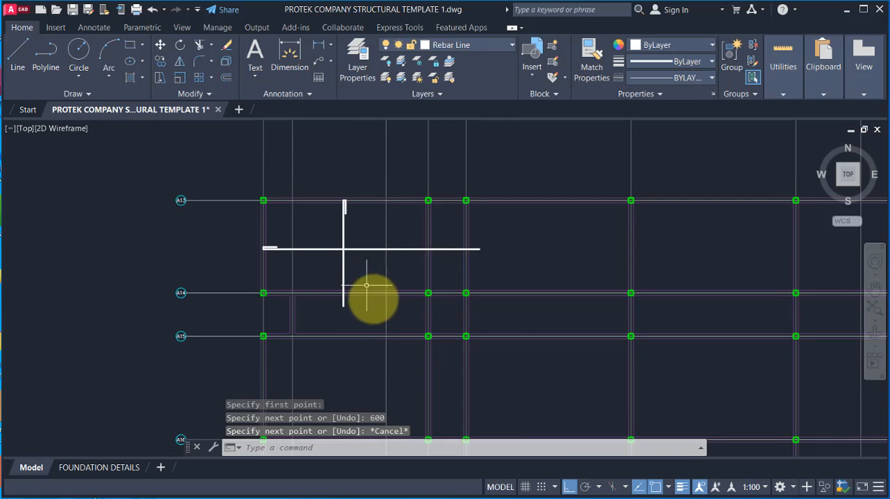
pyautogui.scroll(2, 371, 255)
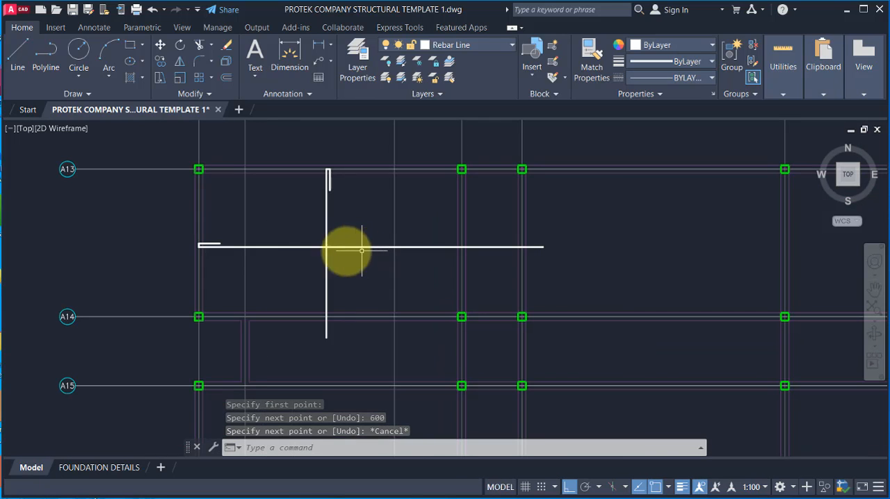
pyautogui.click(327, 206)
pyautogui.click(284, 243)
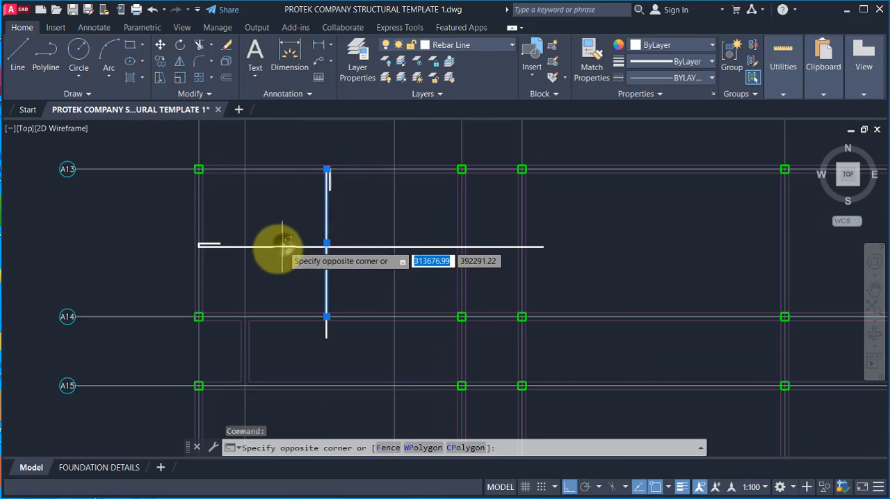
pyautogui.click(264, 262)
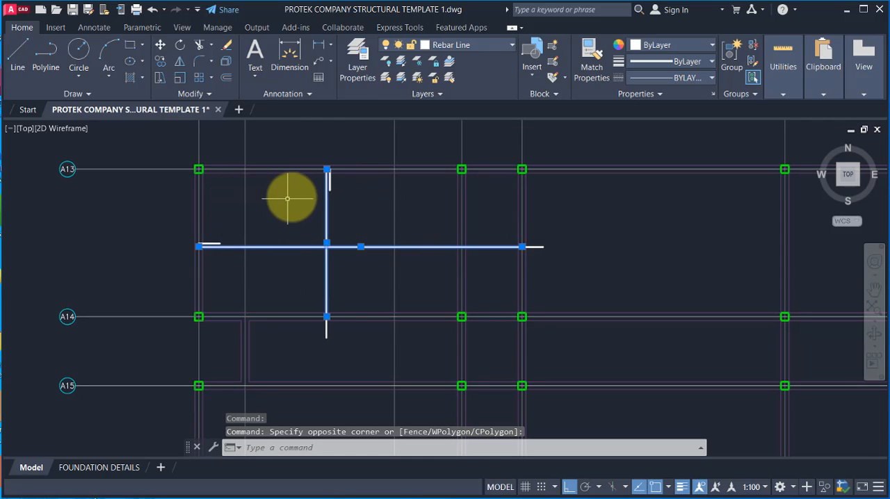
pyautogui.scroll(2, 296, 166)
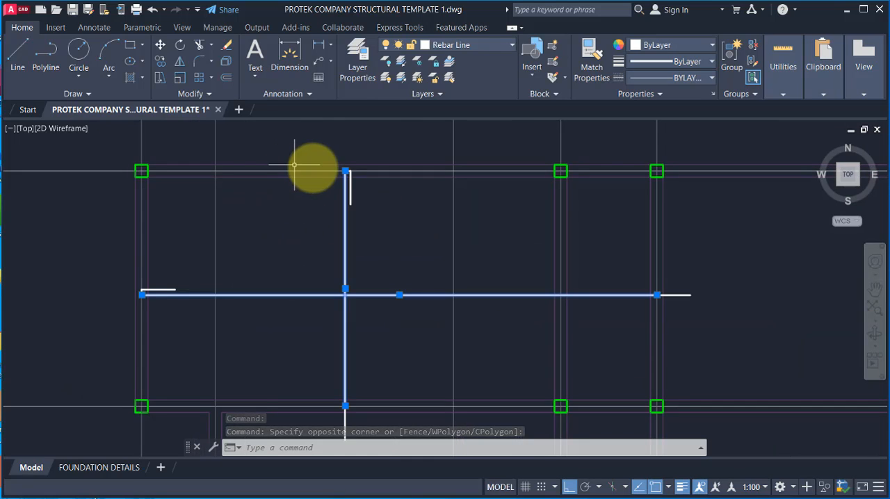
pyautogui.press('Escape')
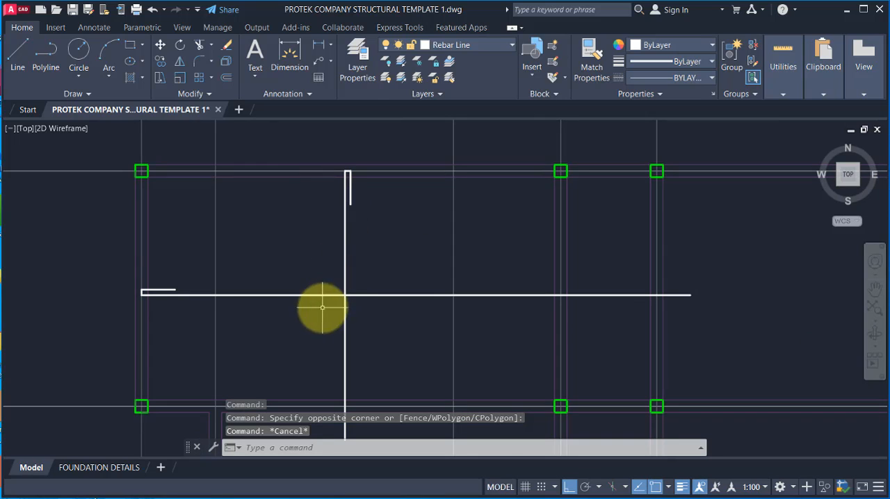
pyautogui.click(17, 55)
pyautogui.scroll(2, 304, 224)
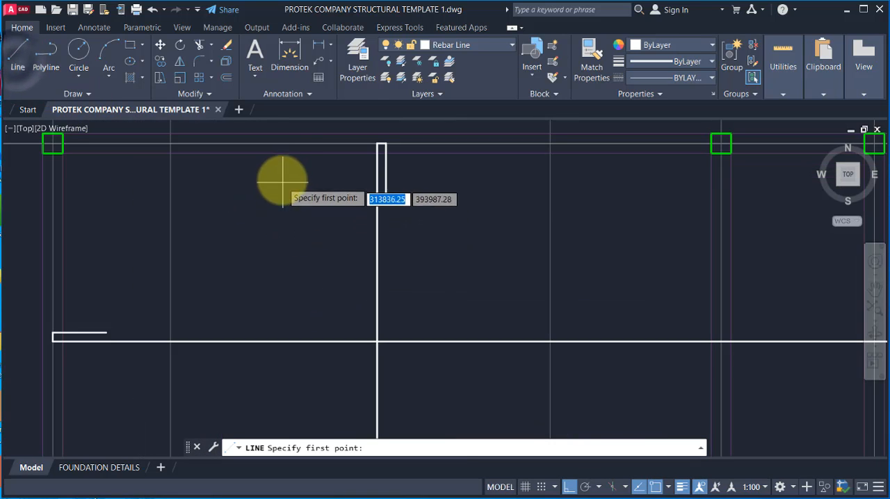
pyautogui.click(277, 144)
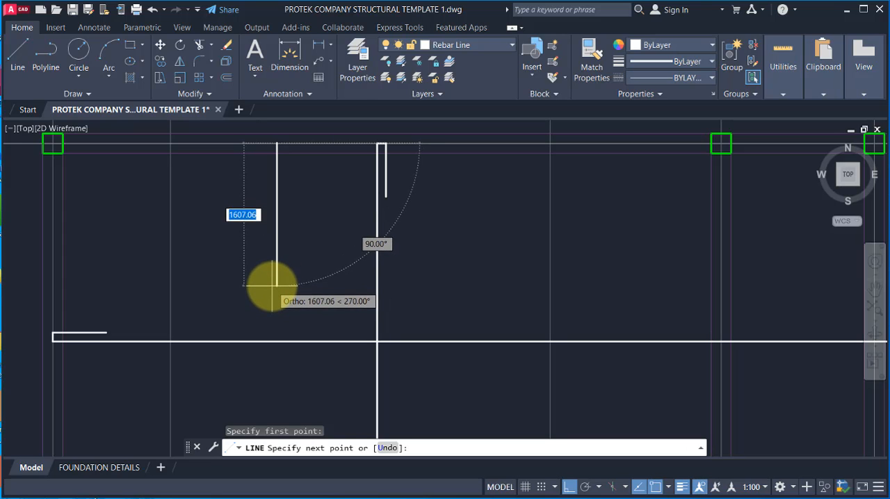
pyautogui.scroll(-2, 292, 179)
pyautogui.scroll(2, 288, 149)
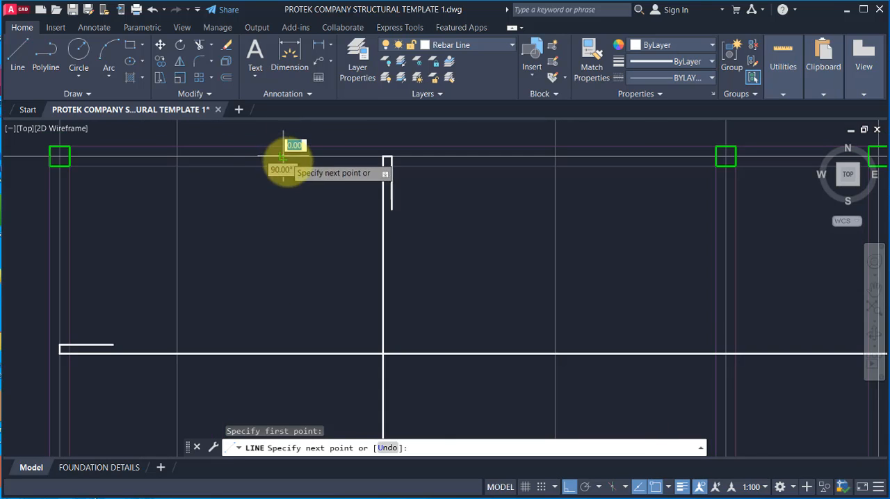
pyautogui.scroll(-2, 289, 201)
pyautogui.scroll(2, 292, 198)
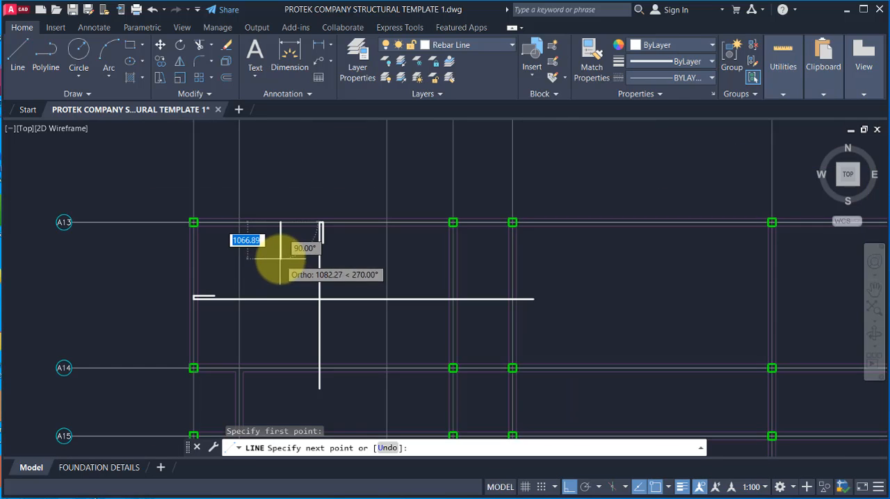
pyautogui.scroll(-2, 278, 247)
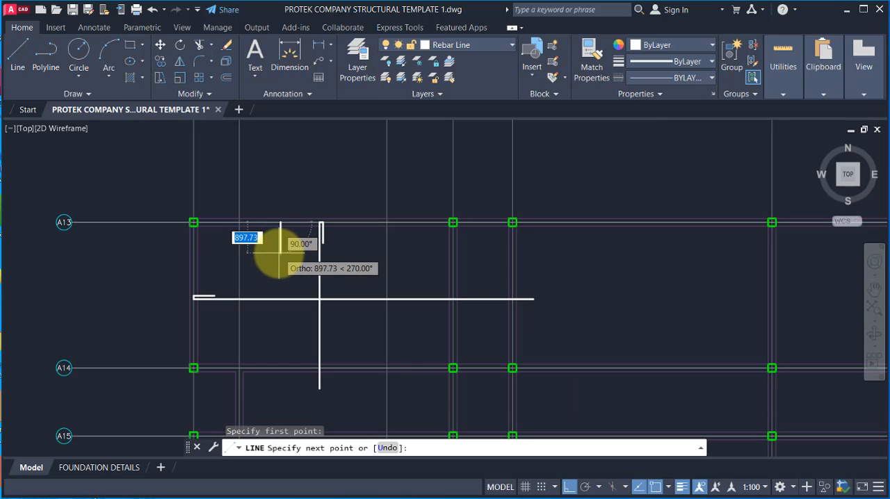
pyautogui.scroll(2, 279, 255)
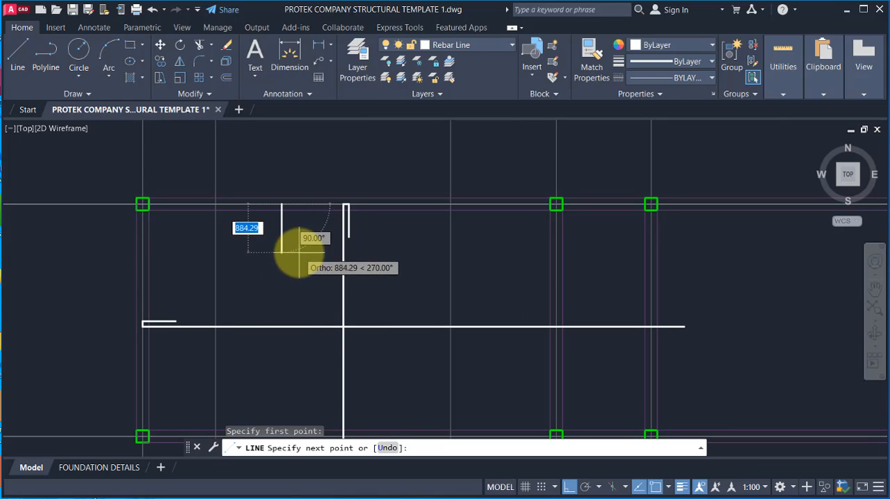
pyautogui.press('Escape')
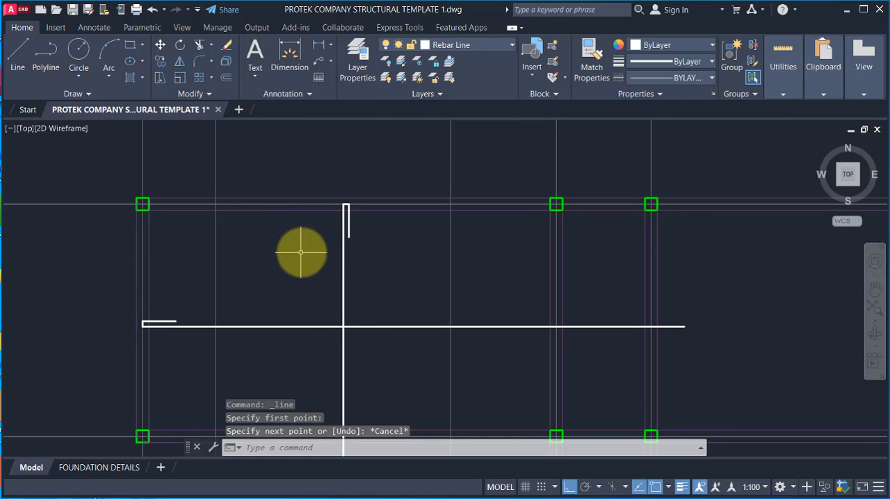
# Step: Add a vertical linear dimension between the outer corners of the corner bay's columns at gridlines A13 and A14, placed outside the bay
pyautogui.click(98, 30)
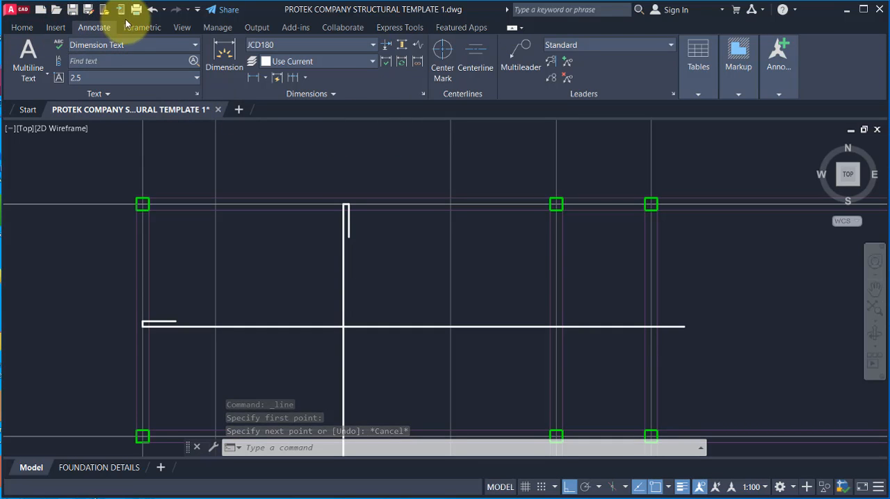
pyautogui.click(255, 80)
pyautogui.scroll(-4, 258, 171)
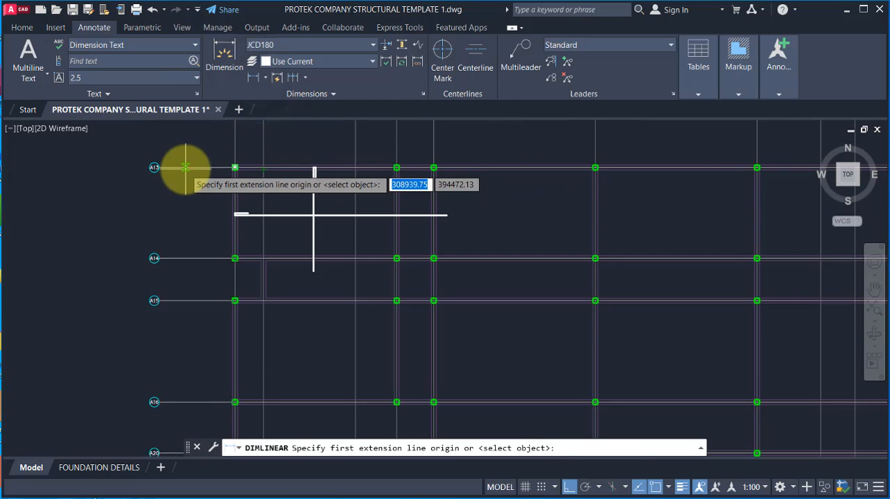
pyautogui.scroll(3, 208, 173)
pyautogui.scroll(-3, 208, 229)
pyautogui.scroll(4, 191, 243)
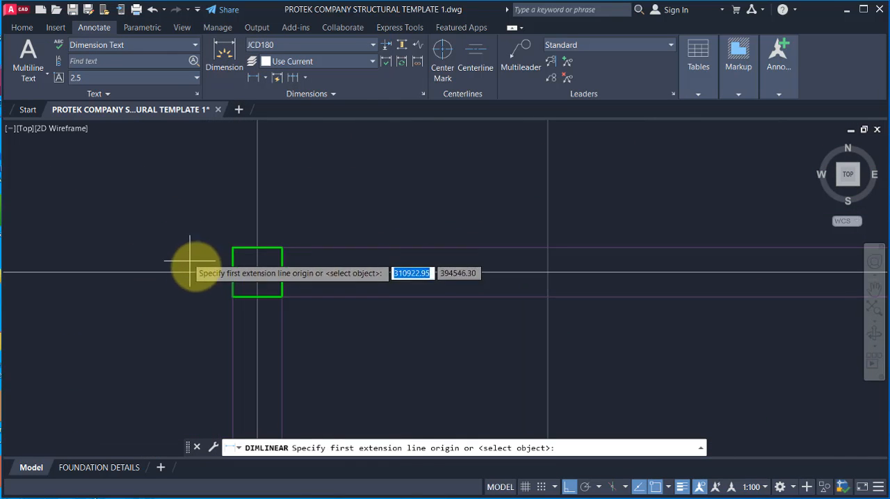
pyautogui.click(235, 252)
pyautogui.scroll(-6, 237, 292)
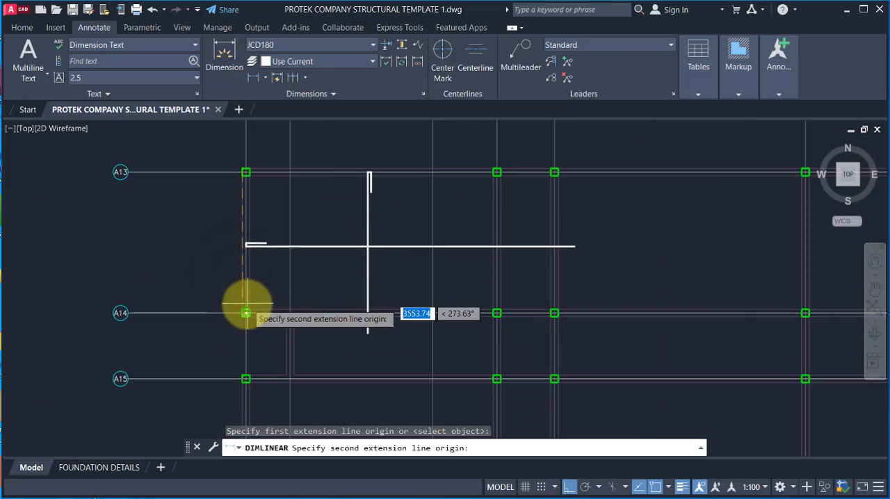
pyautogui.scroll(3, 246, 313)
pyautogui.click(241, 313)
pyautogui.scroll(-4, 127, 199)
pyautogui.scroll(2, 174, 258)
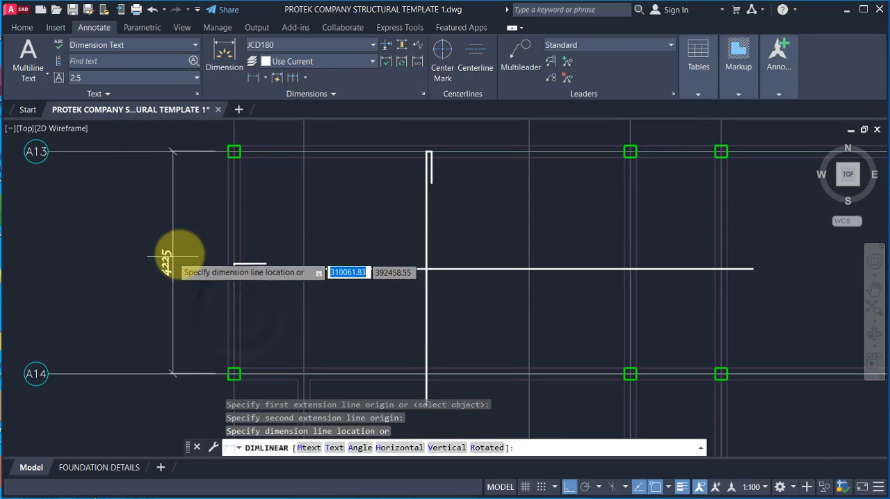
pyautogui.click(173, 259)
# Step: Examine the dimension between gridlines A13 and A14 beside the hooked rebar lines, and switch to the Casio calculator
pyautogui.scroll(3, 163, 271)
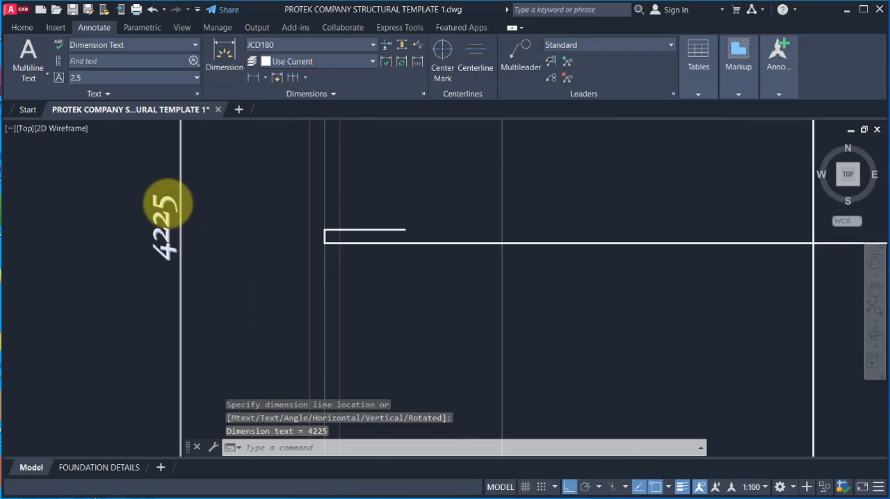
pyautogui.scroll(-4, 173, 229)
pyautogui.scroll(2, 167, 222)
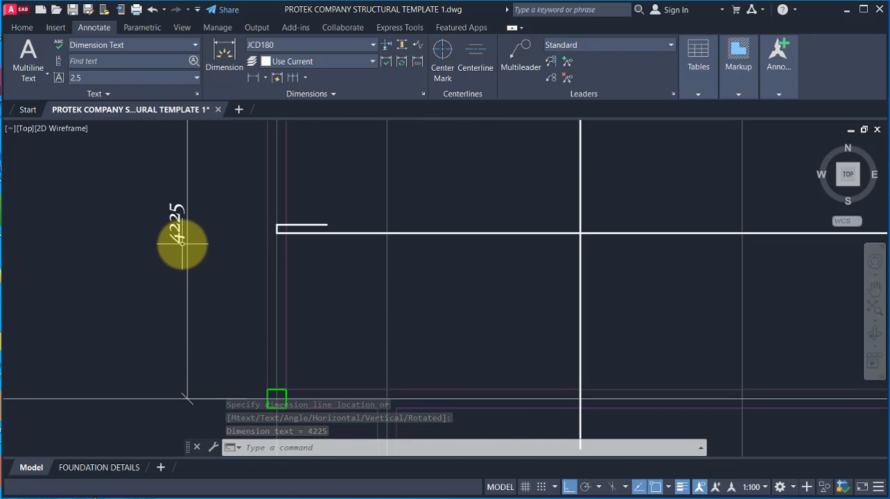
pyautogui.scroll(-3, 333, 260)
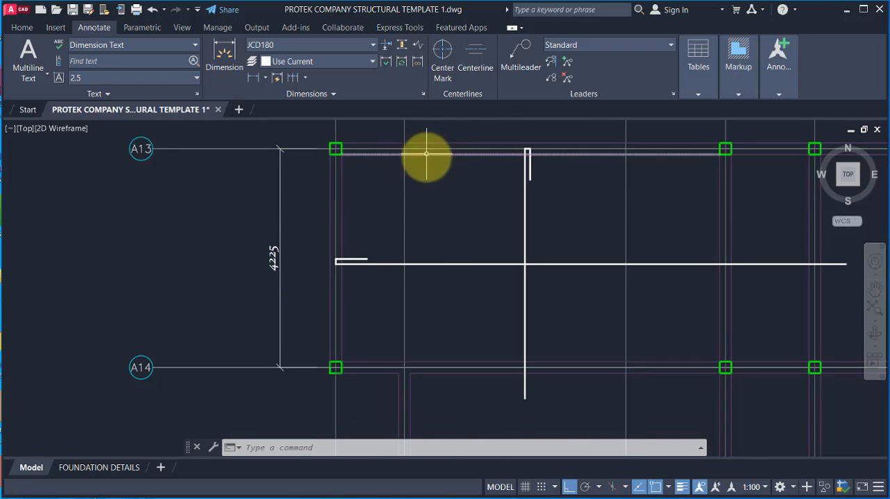
pyautogui.scroll(4, 278, 271)
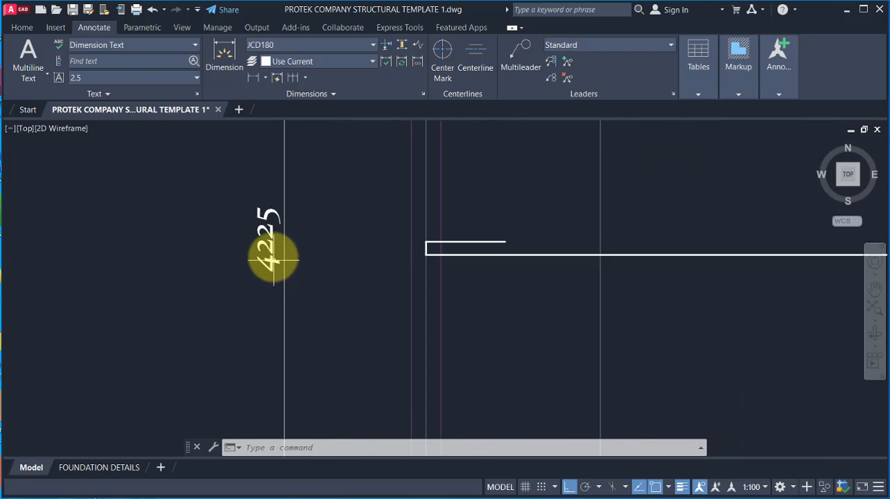
pyautogui.scroll(-5, 273, 260)
pyautogui.scroll(3, 369, 202)
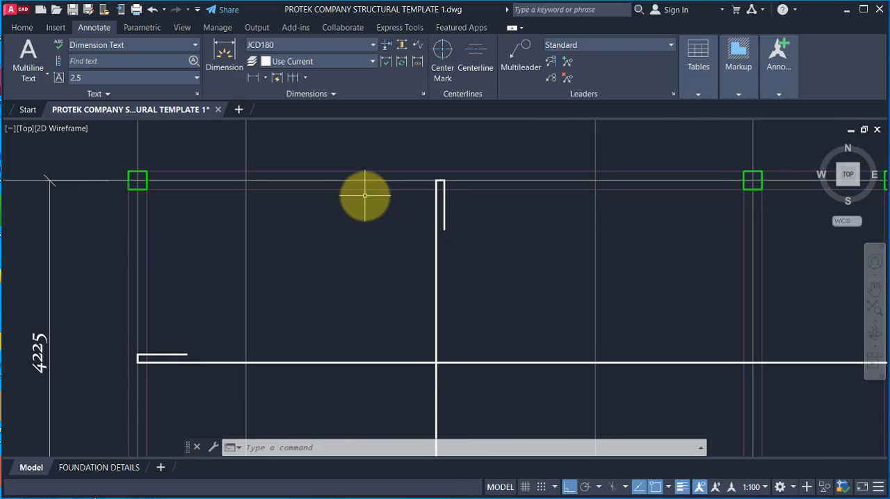
pyautogui.click(436, 498)
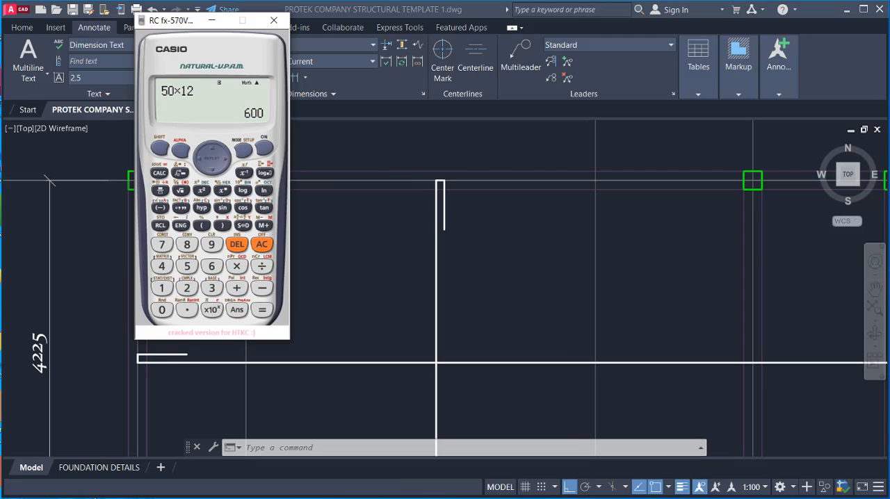
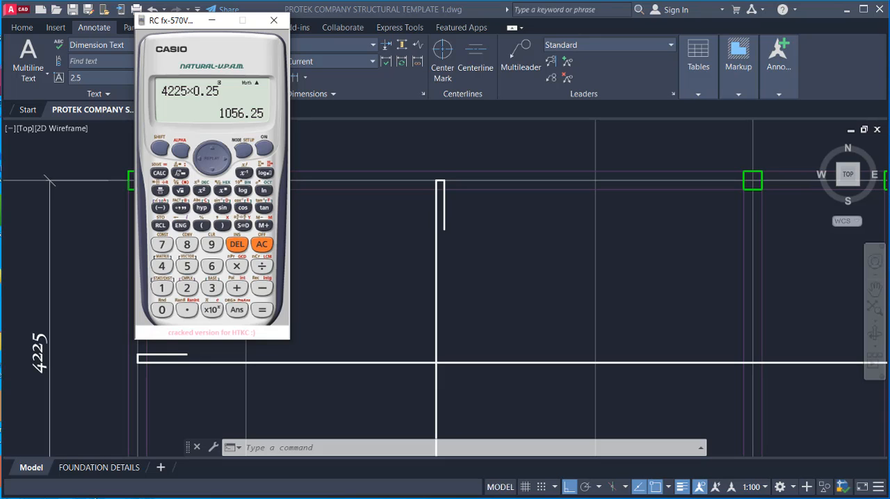
# Step: Put the calculator away and draw an 1100 vertical line down from gridline A13, between the corner column and the long vertical bar
pyautogui.click(212, 20)
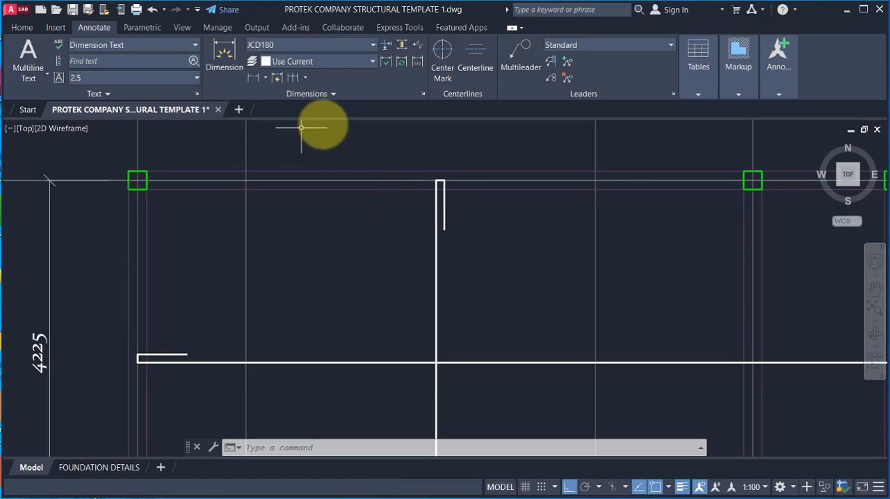
pyautogui.click(28, 28)
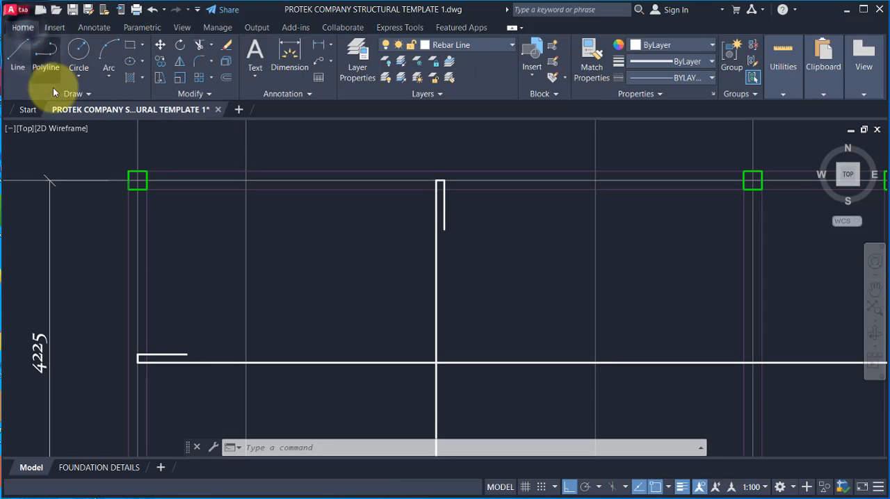
pyautogui.click(17, 55)
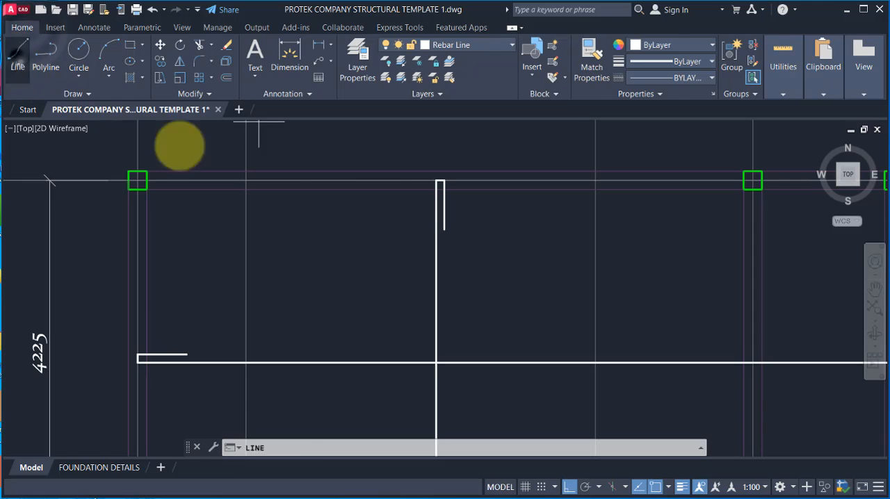
pyautogui.click(306, 180)
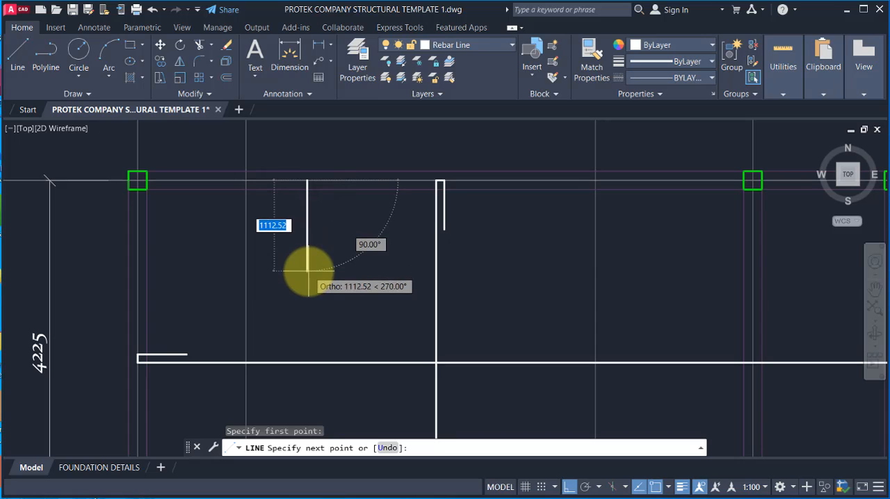
pyautogui.write('11')
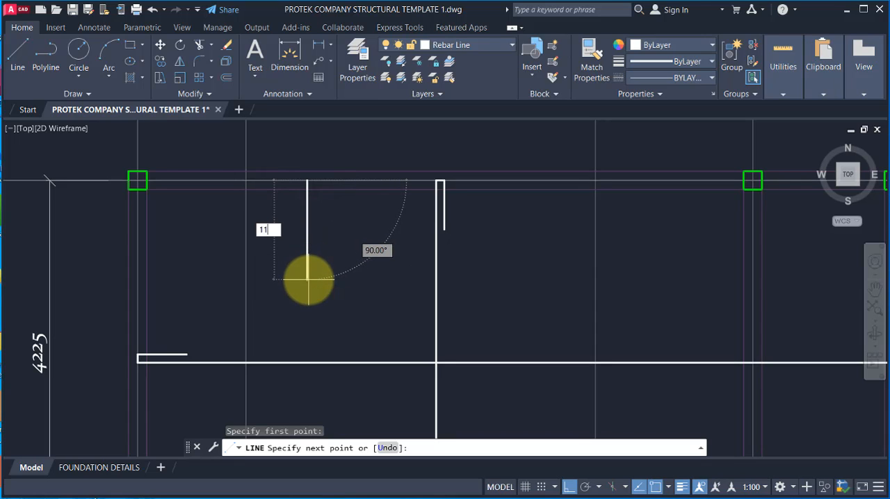
pyautogui.write('00')
pyautogui.press('Return')
pyautogui.press('Escape')
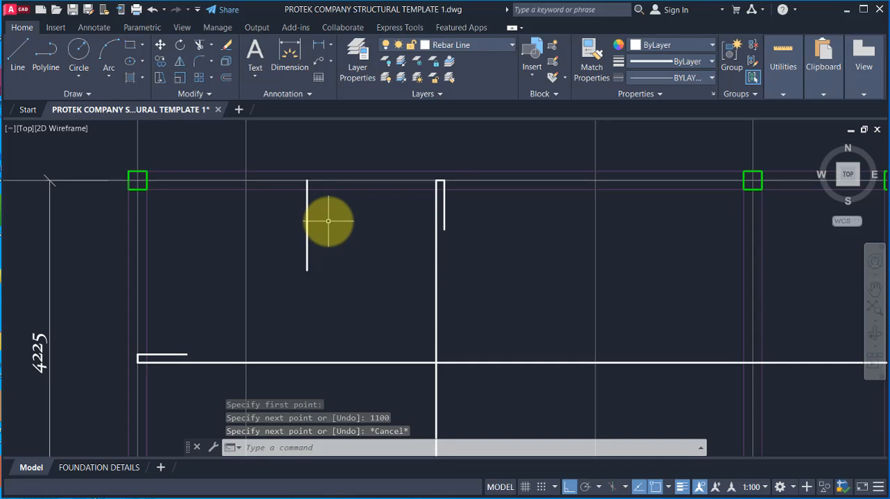
# Step: Add a bent end to the 1100 line at gridline A13: 100 across towards the long bar, 600 back down
pyautogui.press('Return')
pyautogui.click(308, 181)
pyautogui.scroll(2, 314, 181)
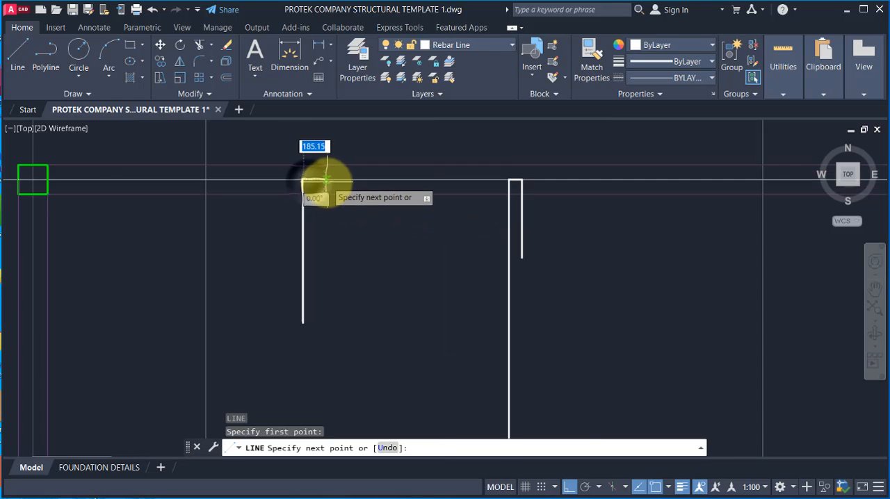
pyautogui.write('100')
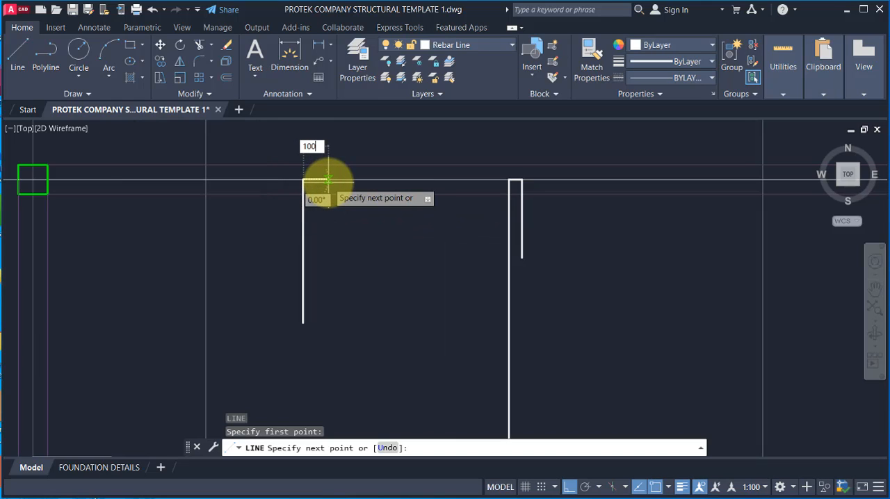
pyautogui.press('Return')
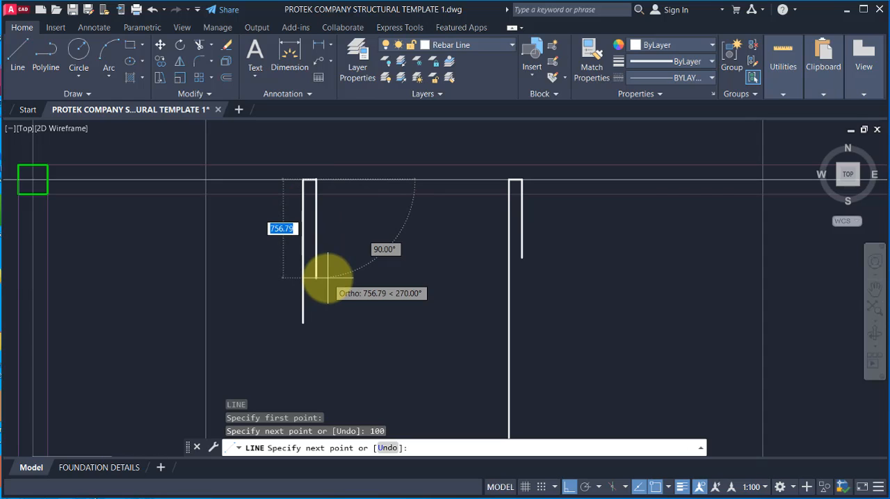
pyautogui.write('600')
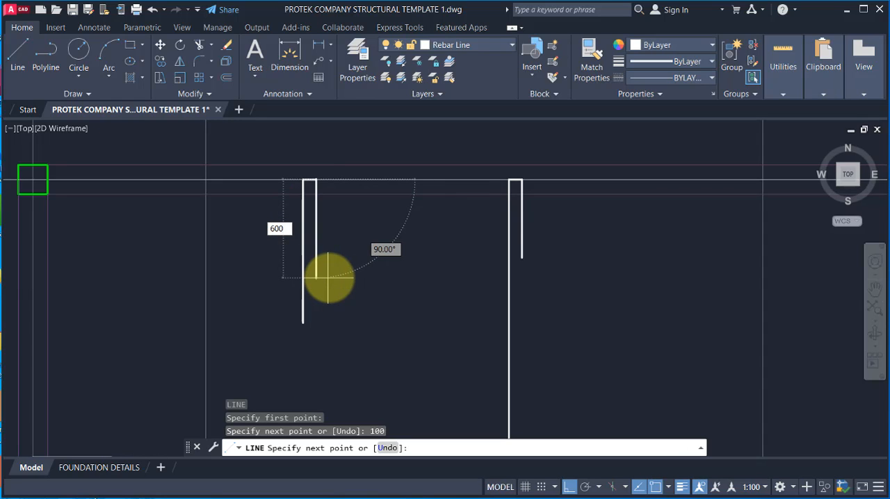
pyautogui.press('Return')
pyautogui.press('Escape')
pyautogui.scroll(-2, 423, 226)
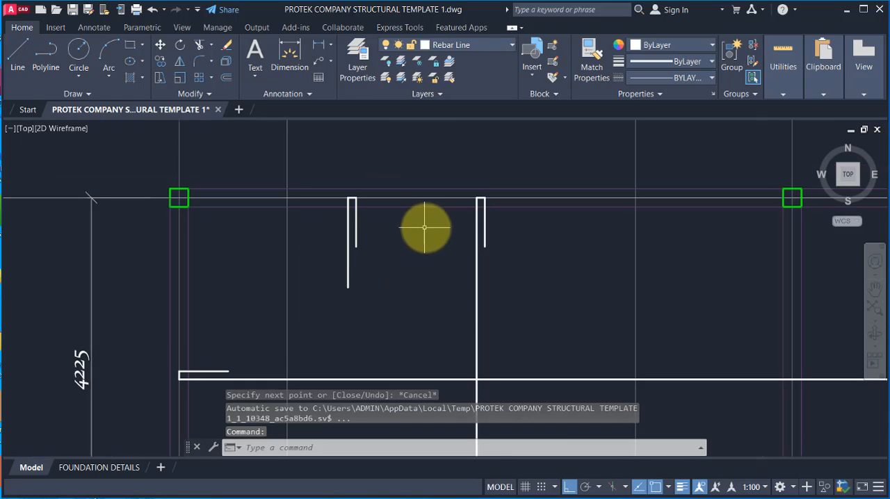
# Step: Check the layers of the long horizontal bar and the T1 bar's length text near column 2C47 in the detailed slab plan
pyautogui.scroll(2, 364, 208)
pyautogui.scroll(-4, 326, 189)
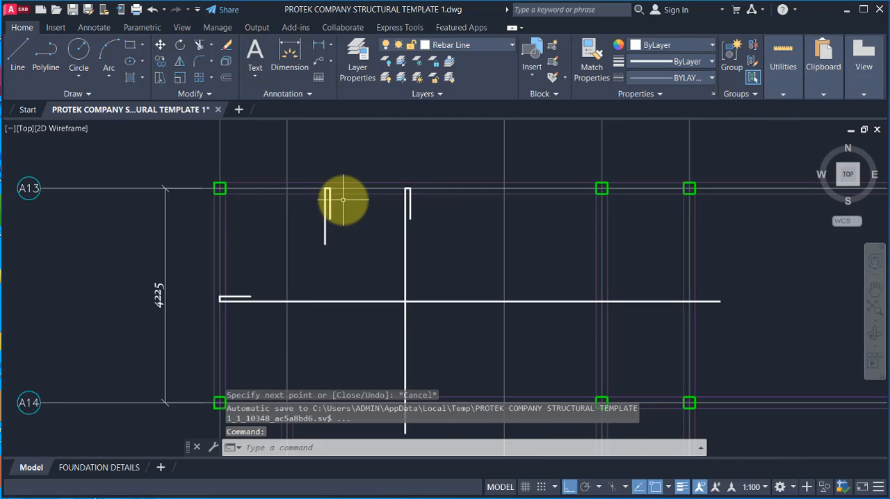
pyautogui.scroll(2, 324, 189)
pyautogui.scroll(-8, 328, 206)
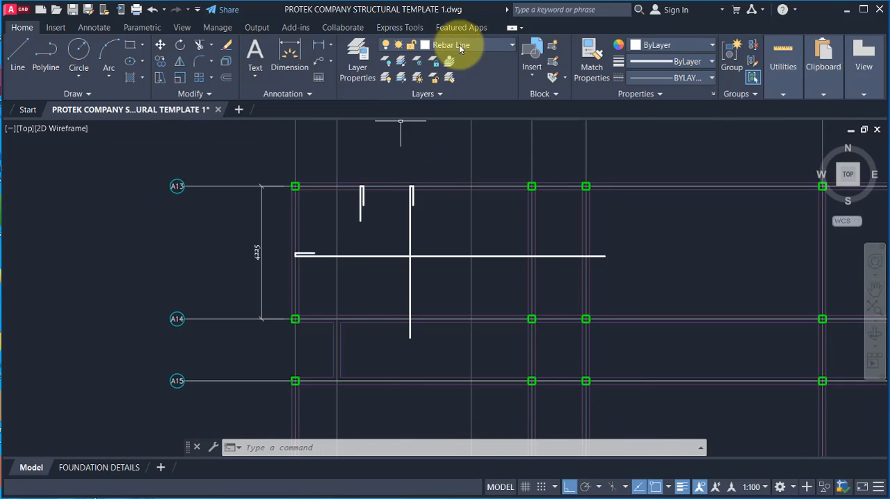
pyautogui.scroll(4, 369, 188)
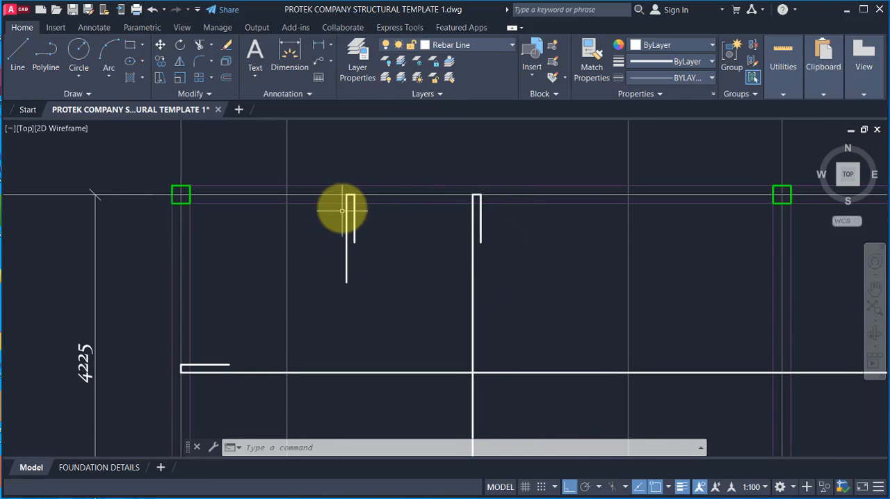
pyautogui.scroll(-6, 400, 194)
pyautogui.scroll(3, 185, 361)
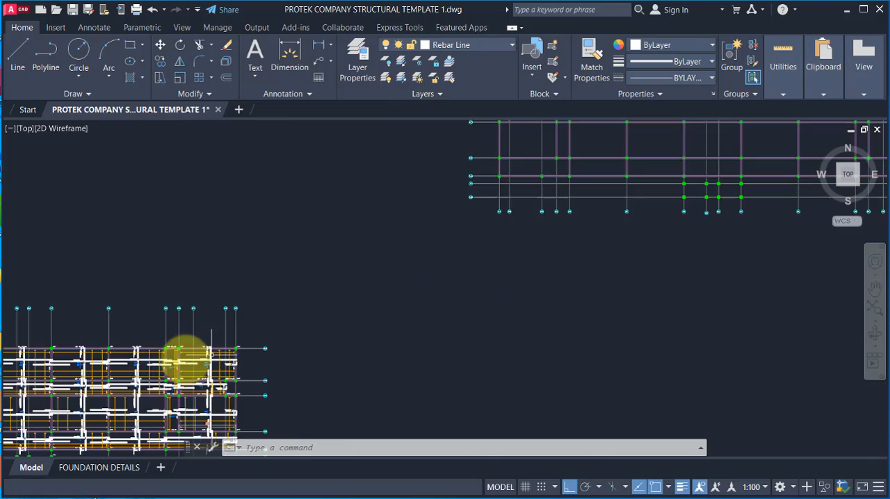
pyautogui.scroll(5, 281, 358)
pyautogui.press('Escape')
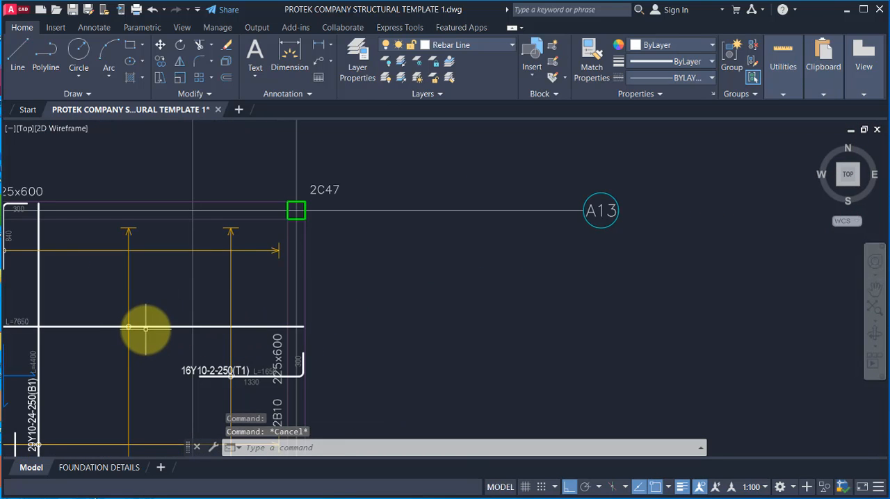
pyautogui.click(145, 327)
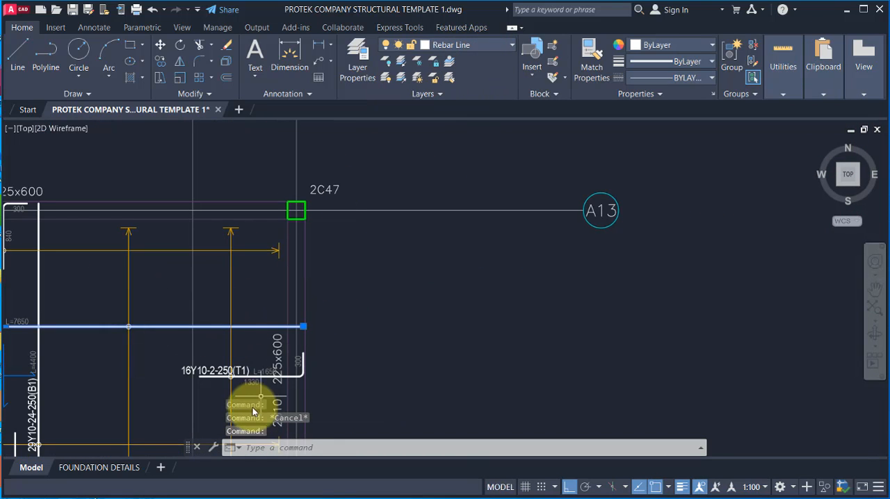
pyautogui.press('Escape')
pyautogui.click(256, 370)
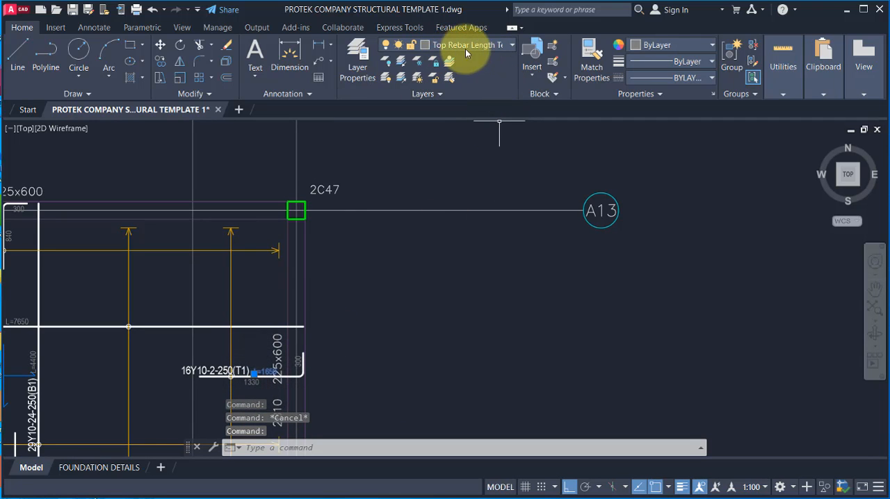
pyautogui.scroll(2, 303, 317)
pyautogui.scroll(-2, 264, 361)
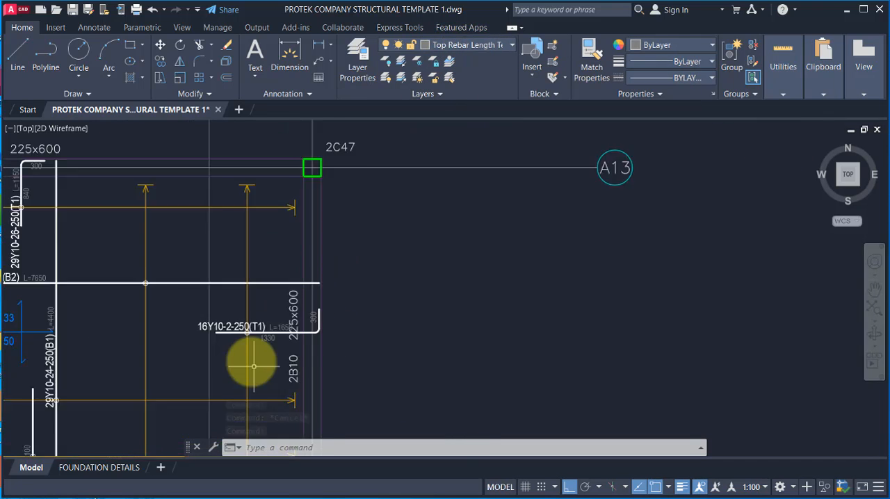
# Step: Check the layer of the 16Y10-2-250(T1) bar beside beam 2B10, and return to the bay with the new hooked bar
pyautogui.press('Escape')
pyautogui.scroll(4, 222, 323)
pyautogui.click(213, 317)
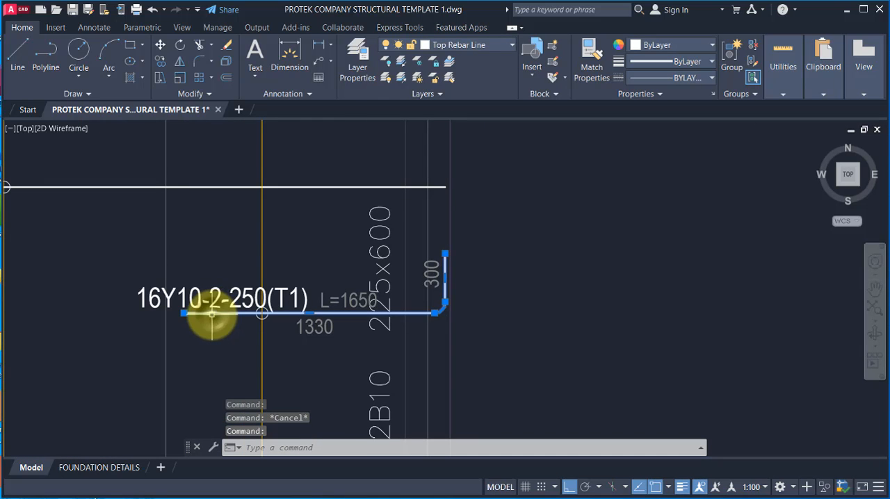
pyautogui.scroll(-5, 351, 249)
pyautogui.scroll(-5, 410, 269)
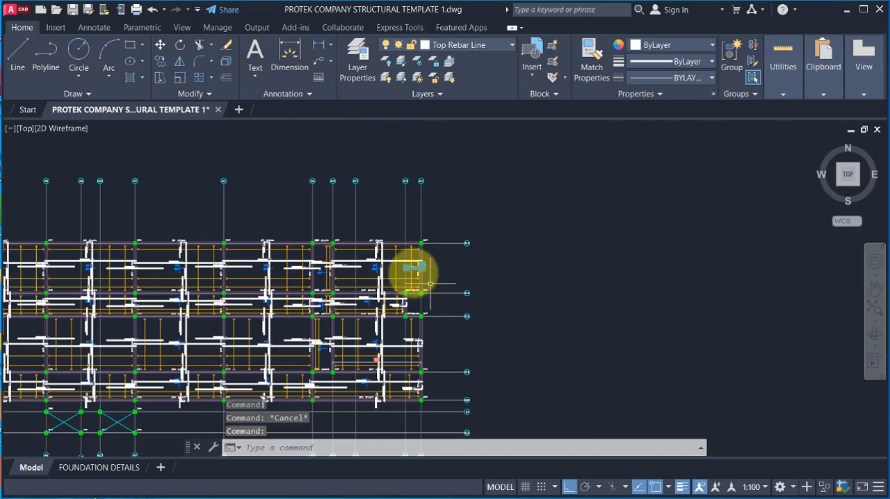
pyautogui.scroll(5, 447, 229)
pyautogui.press('Escape')
pyautogui.scroll(5, 425, 175)
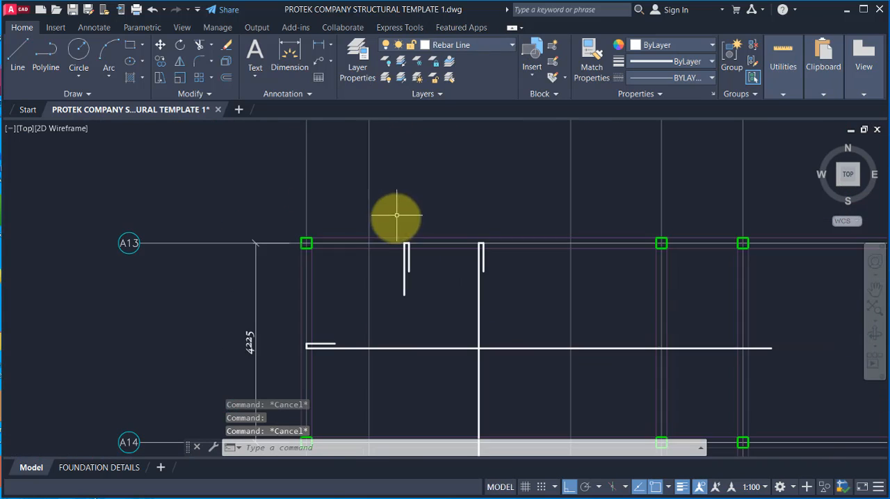
# Step: Move all lines of the short hooked bar at gridline A13 to the Top Rebar Line layer
pyautogui.click(381, 207)
pyautogui.click(423, 313)
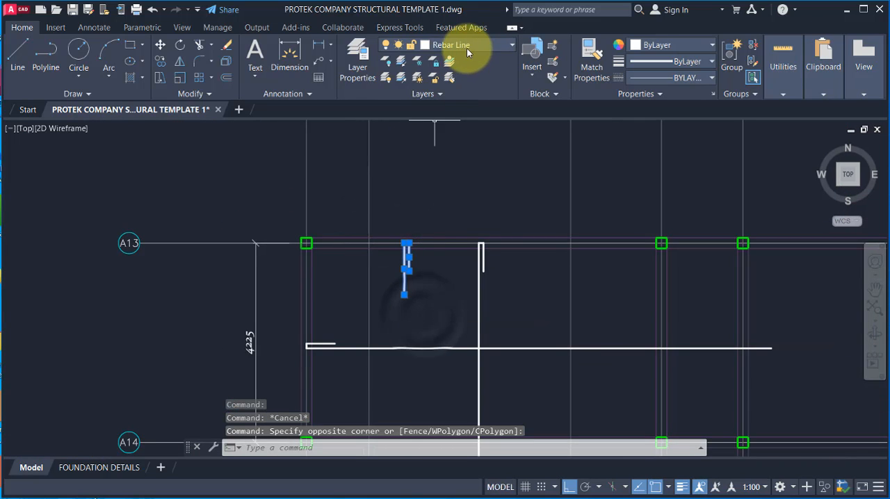
pyautogui.click(466, 46)
pyautogui.scroll(-4, 442, 382)
pyautogui.scroll(-2, 442, 438)
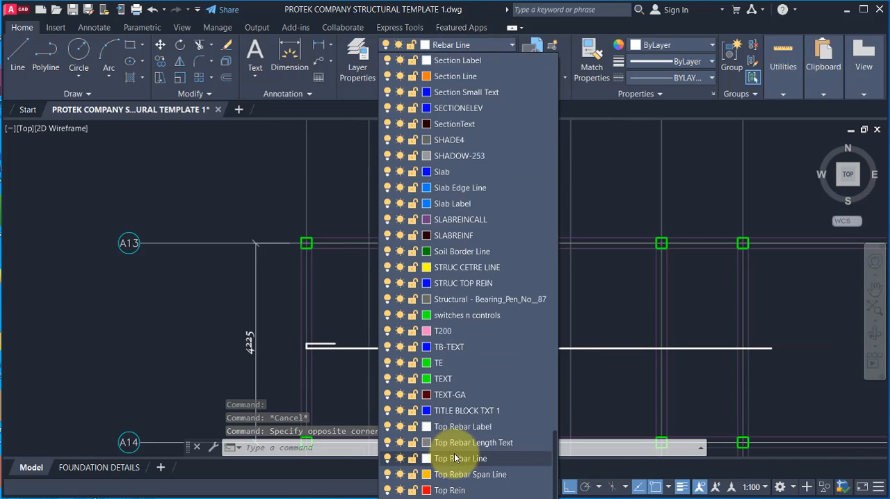
pyautogui.click(457, 460)
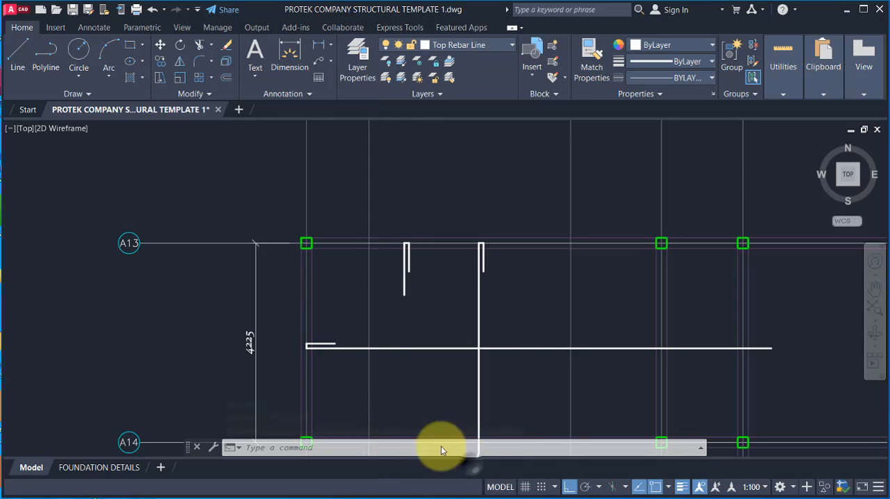
# Step: Set the linetype of the Top Rebar Line layer to ACAD_ISO02W100 and inspect the dashes on the short hooked bar
pyautogui.scroll(2, 405, 254)
pyautogui.scroll(3, 386, 251)
pyautogui.scroll(2, 466, 190)
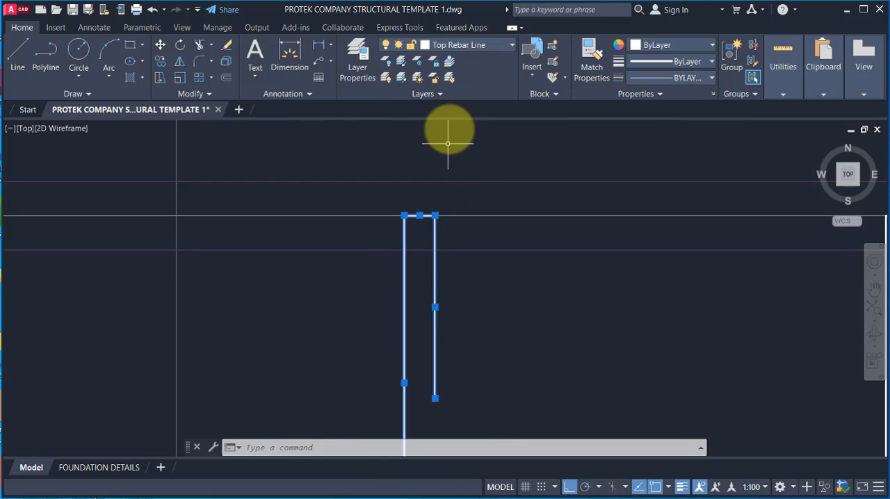
pyautogui.scroll(-2, 456, 133)
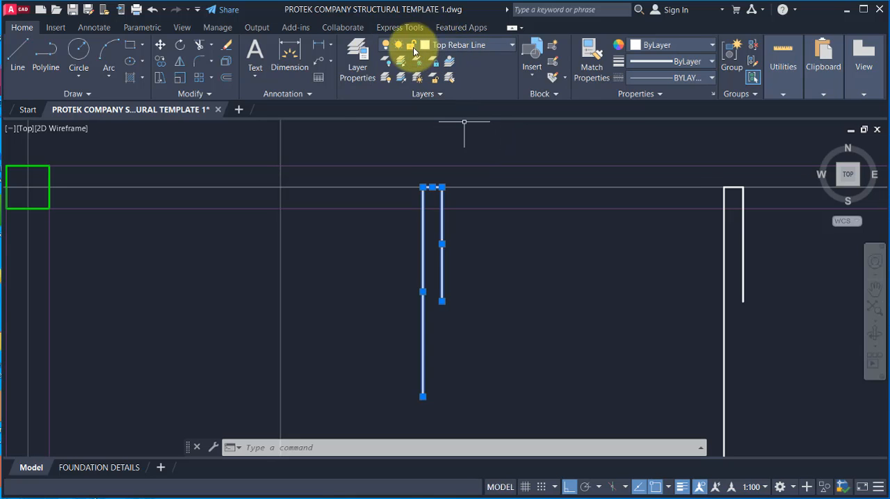
pyautogui.click(357, 69)
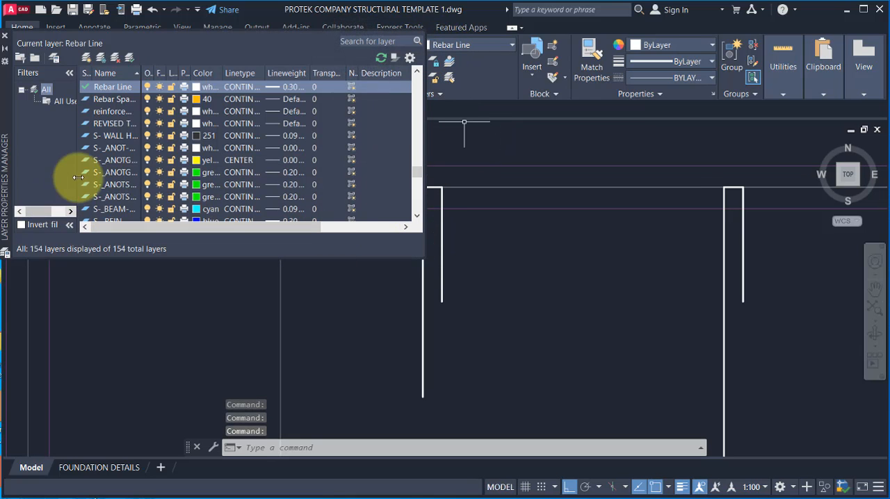
pyautogui.scroll(-20, 121, 150)
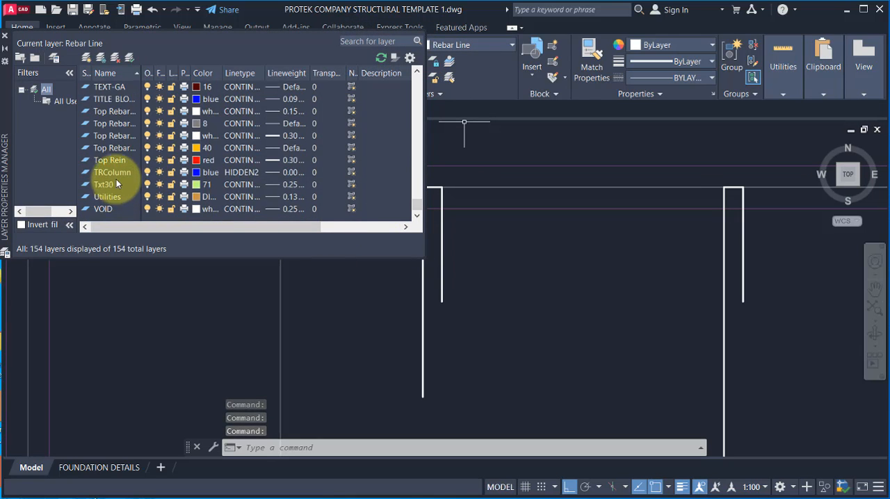
pyautogui.click(121, 136)
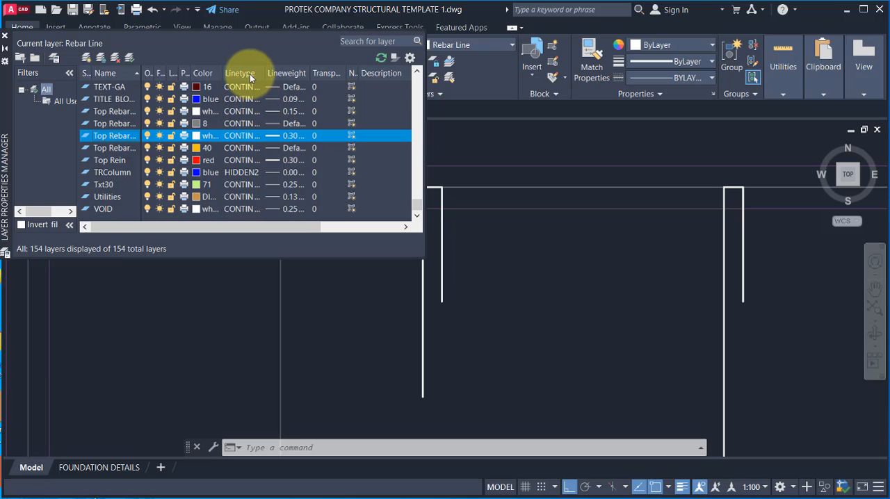
pyautogui.click(240, 137)
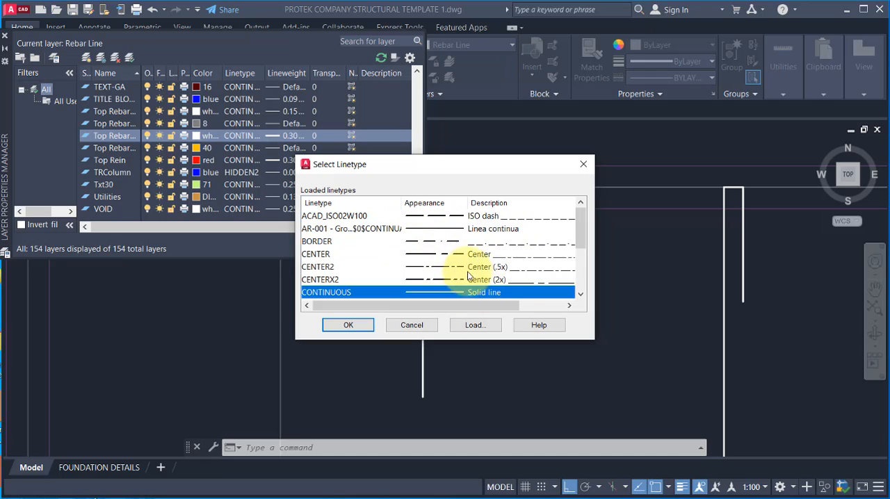
pyautogui.click(421, 216)
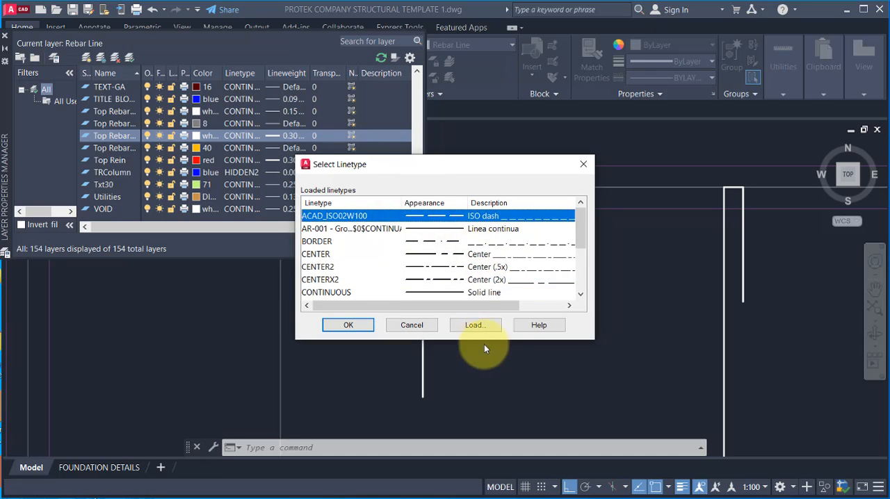
pyautogui.click(348, 325)
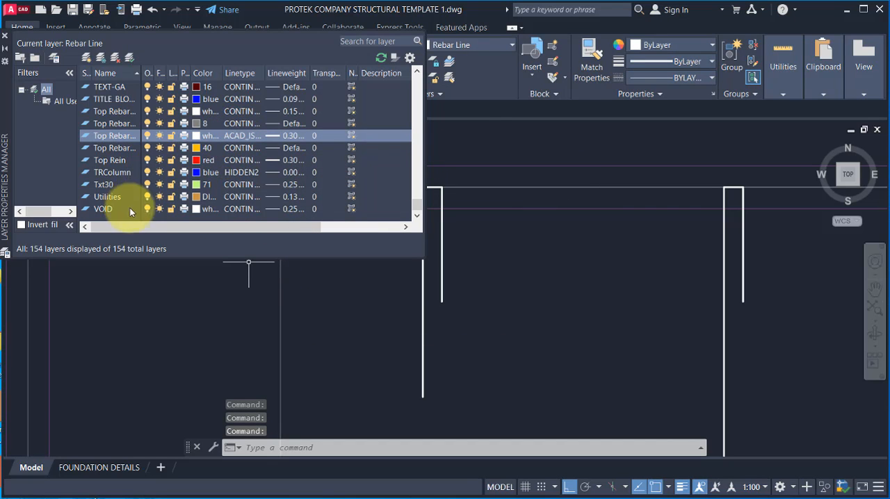
pyautogui.click(4, 36)
pyautogui.scroll(10, 438, 209)
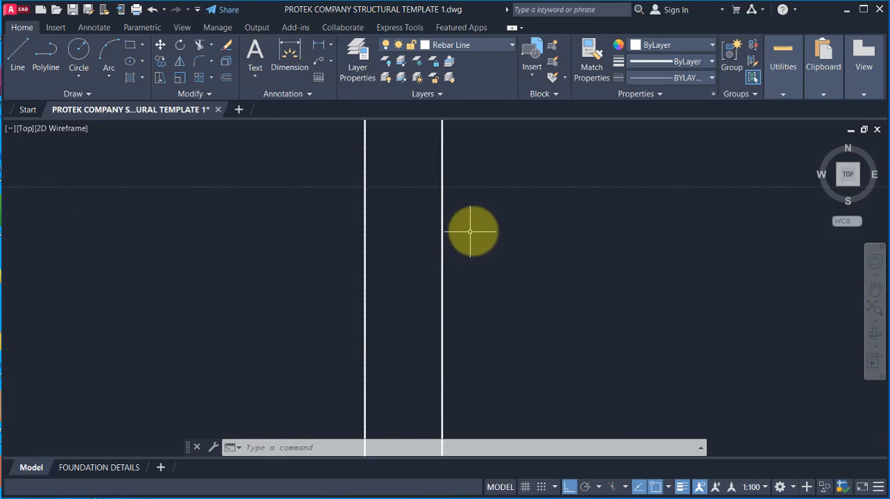
pyautogui.scroll(4, 387, 246)
pyautogui.scroll(-8, 431, 212)
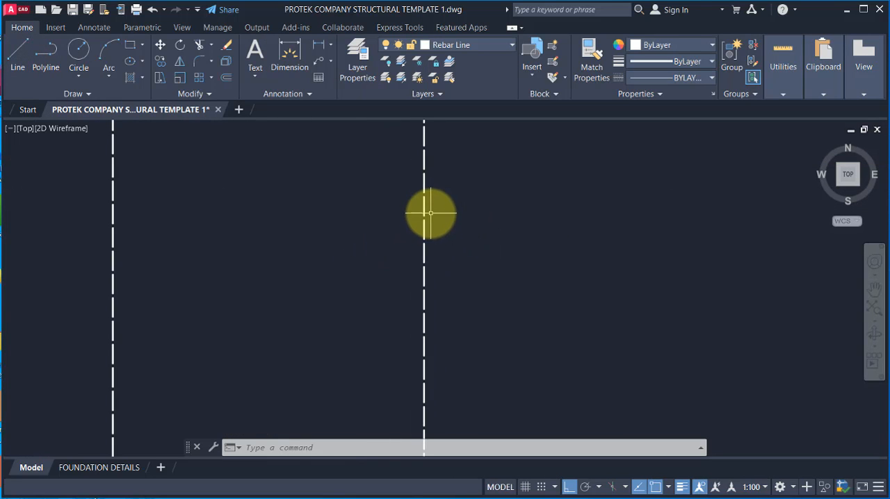
pyautogui.scroll(-2, 425, 201)
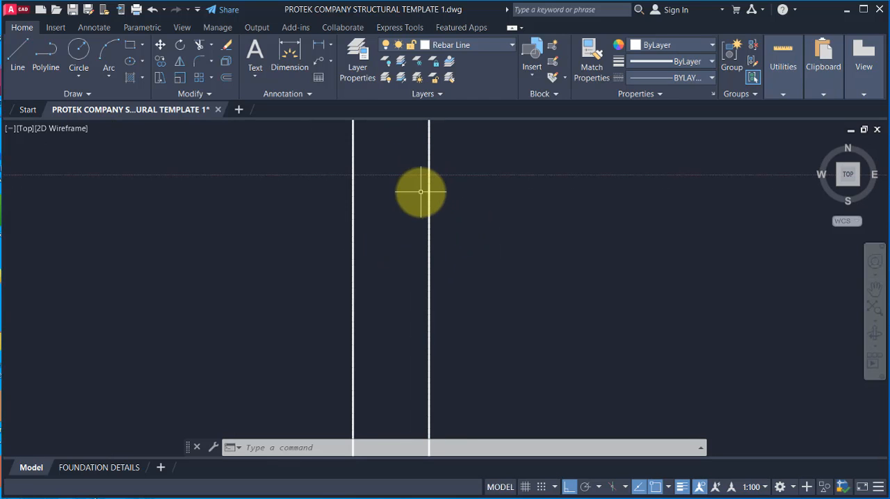
pyautogui.scroll(-2, 424, 208)
pyautogui.scroll(8, 428, 230)
pyautogui.click(465, 202)
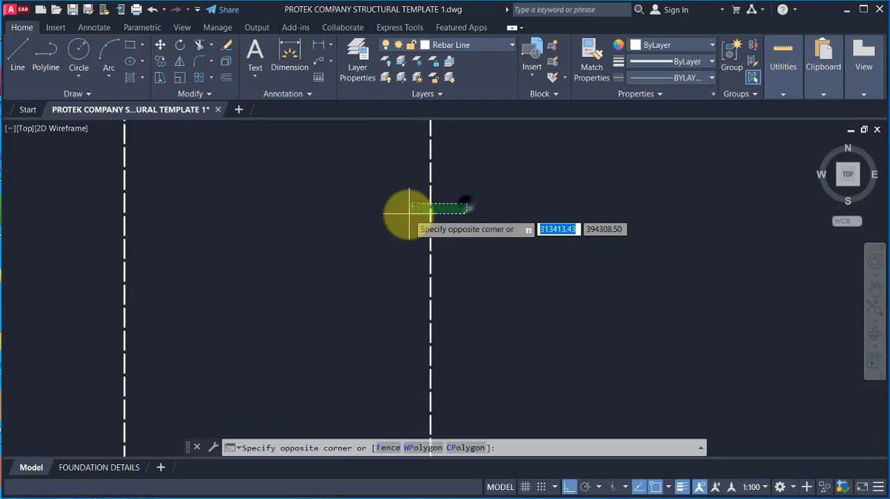
pyautogui.click(406, 212)
pyautogui.scroll(-4, 440, 244)
pyautogui.press('Escape')
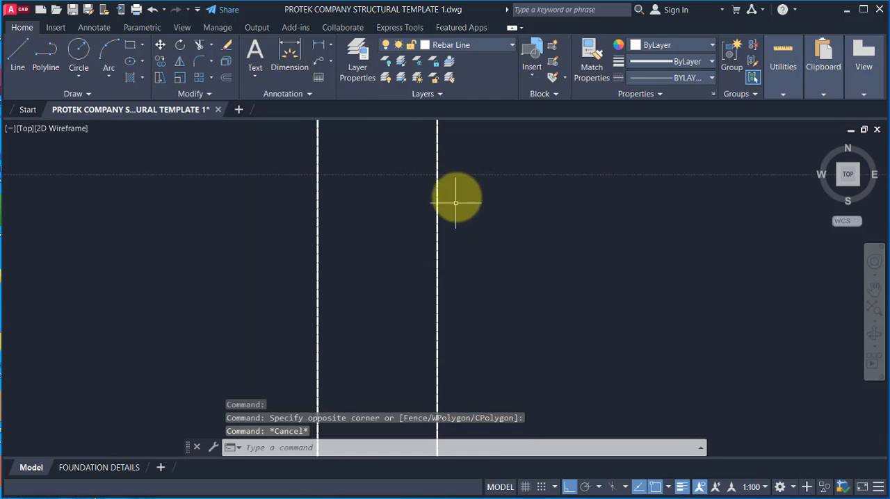
# Step: Make Top Rebar Line the current layer
pyautogui.click(470, 46)
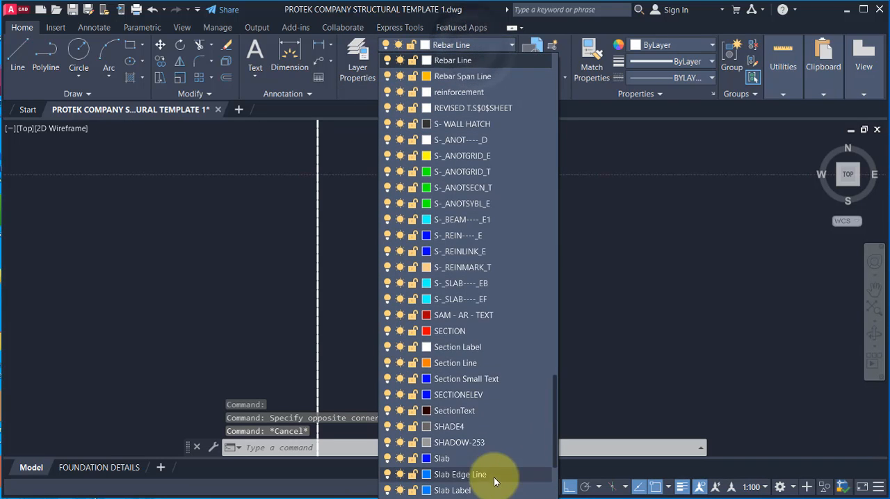
pyautogui.scroll(-5, 445, 348)
pyautogui.scroll(-3, 440, 455)
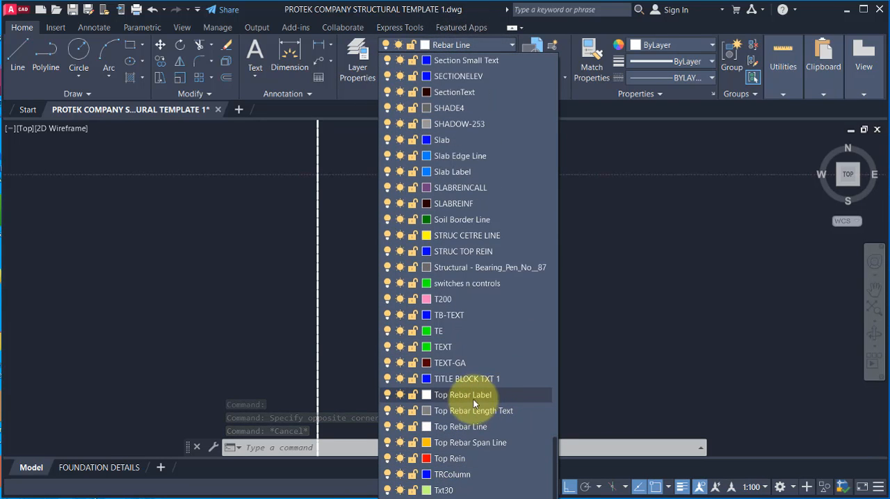
pyautogui.click(448, 428)
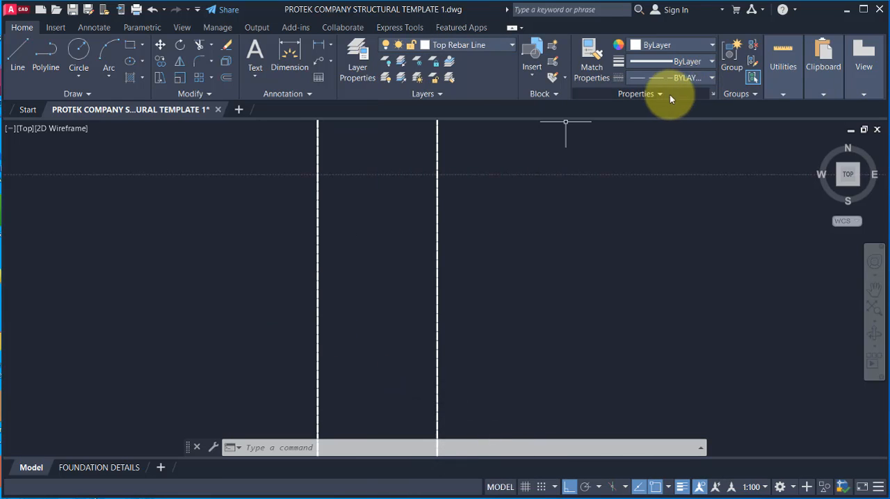
# Step: Set the global linetype scale factor to 10 in the linetype details, with ACAD_ISO02W100 highlighted
pyautogui.click(710, 80)
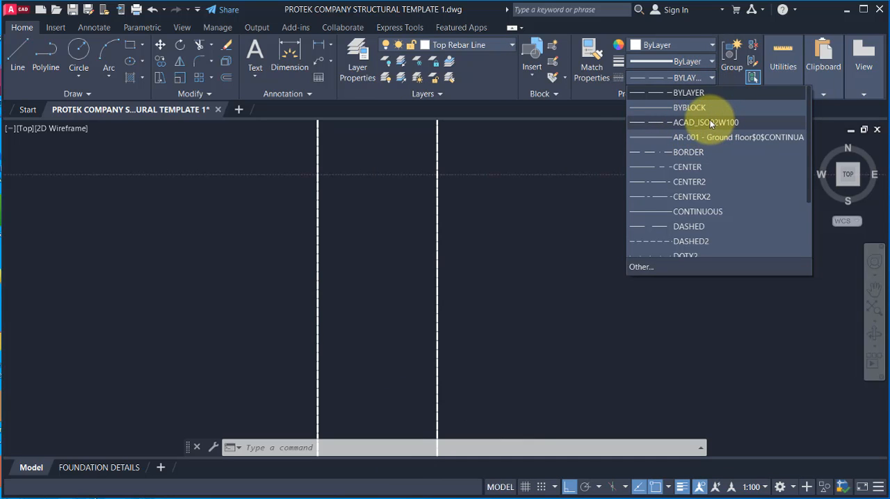
pyautogui.click(639, 268)
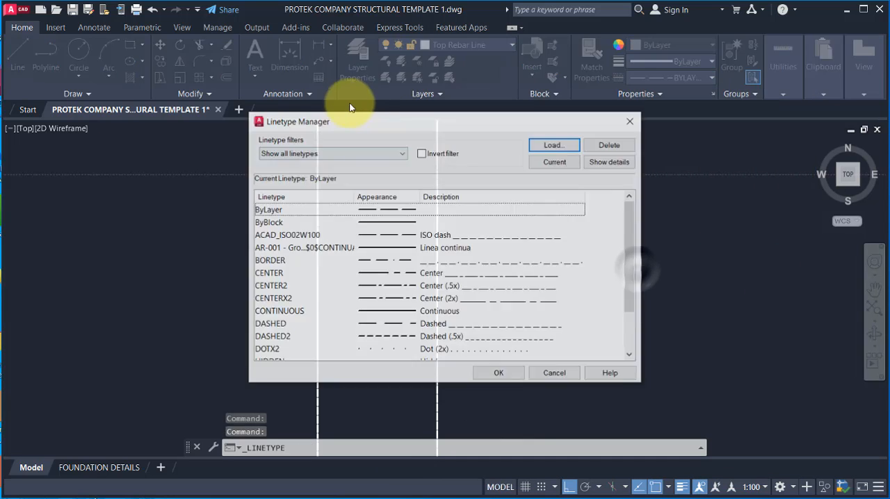
pyautogui.click(440, 236)
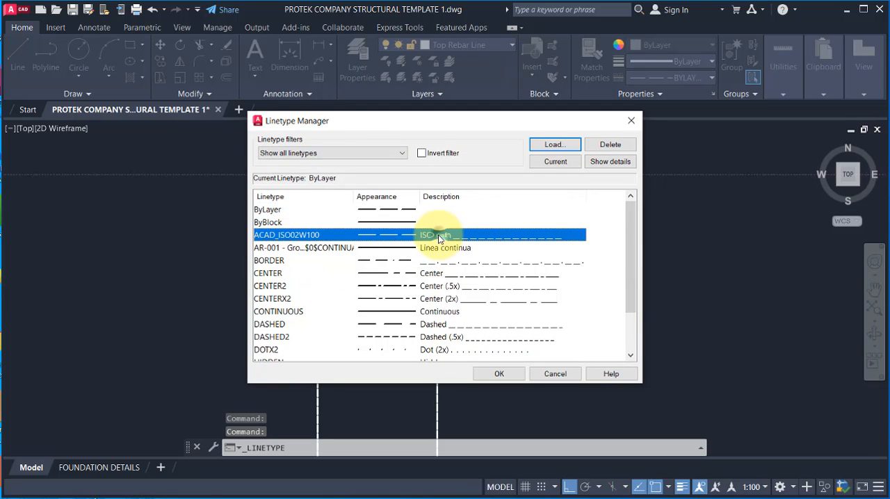
pyautogui.click(612, 163)
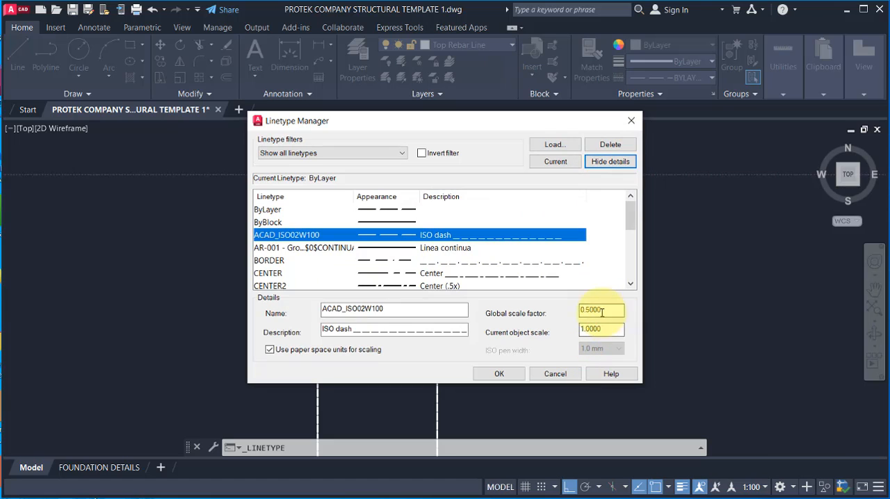
pyautogui.doubleClick(602, 312)
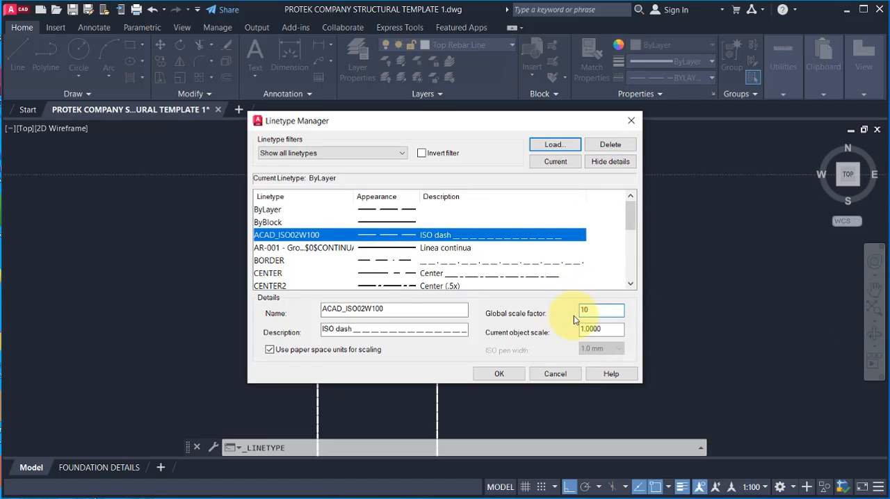
pyautogui.click(495, 374)
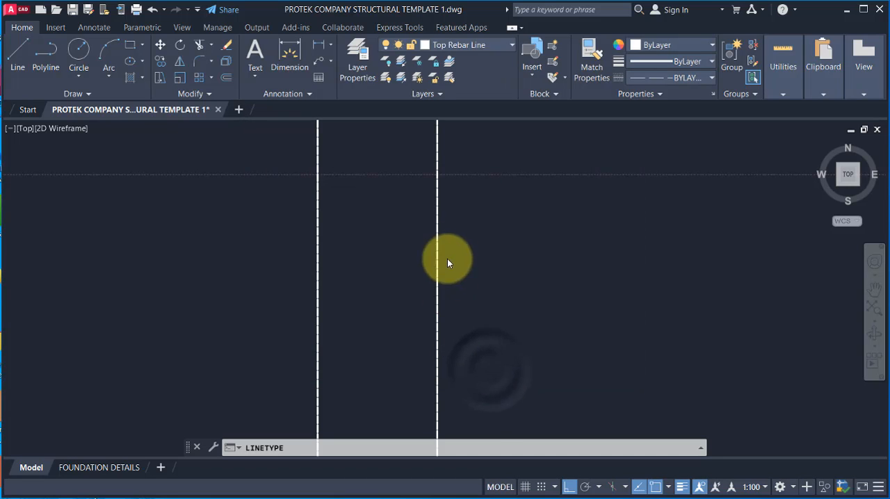
# Step: Inspect the dash pattern on the short hooked bar below gridline A13, comparing it with the neighbouring continuous hooked bar
pyautogui.scroll(-5, 442, 255)
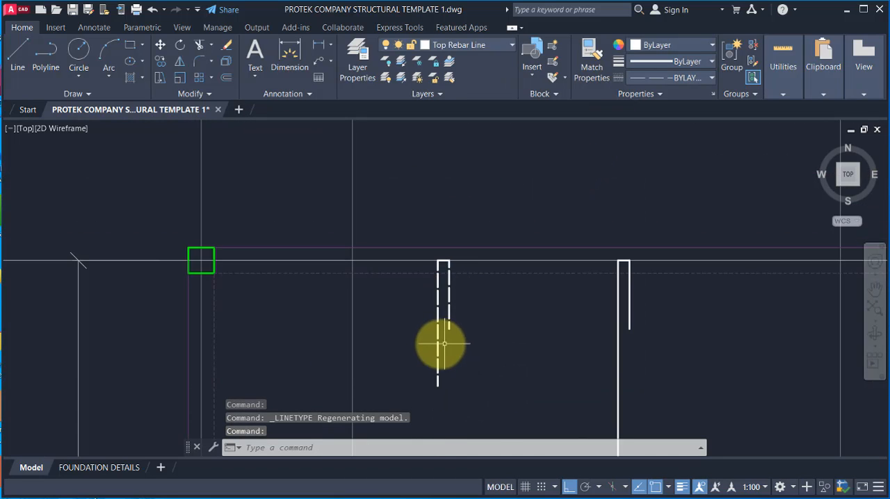
pyautogui.scroll(2, 439, 333)
pyautogui.scroll(-5, 461, 236)
pyautogui.scroll(2, 458, 247)
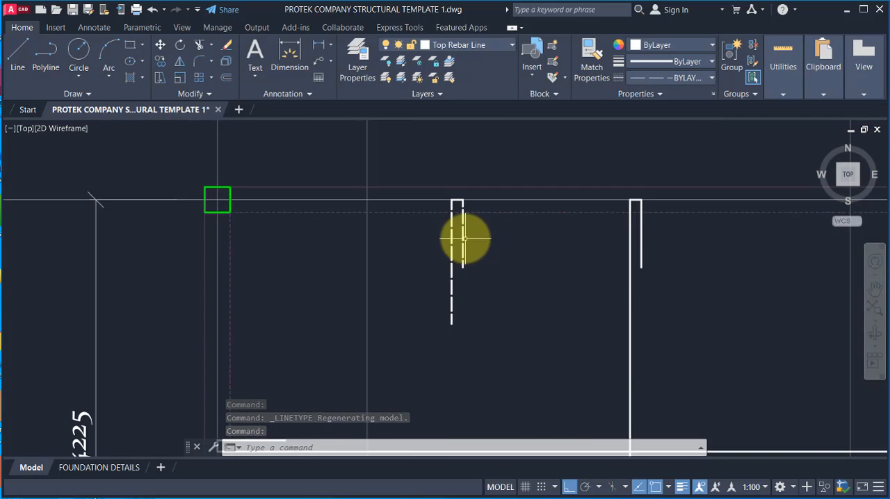
pyautogui.scroll(-4, 449, 250)
pyautogui.scroll(3, 463, 213)
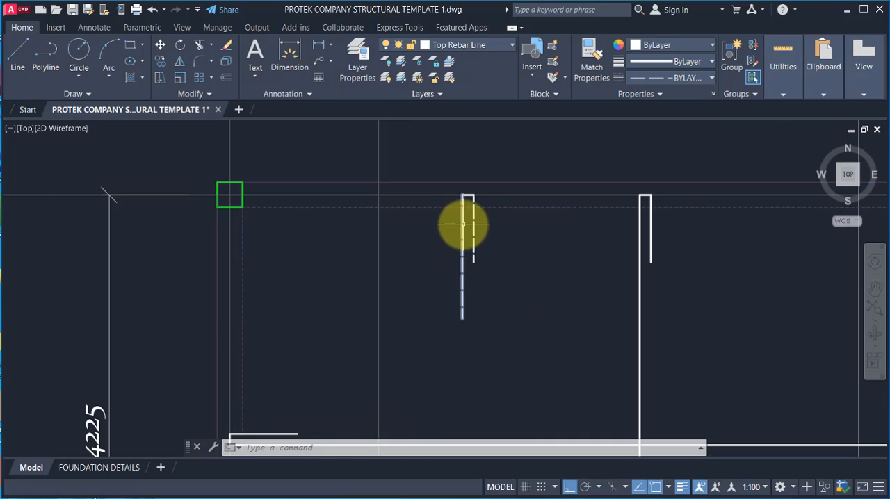
pyautogui.scroll(-1, 463, 224)
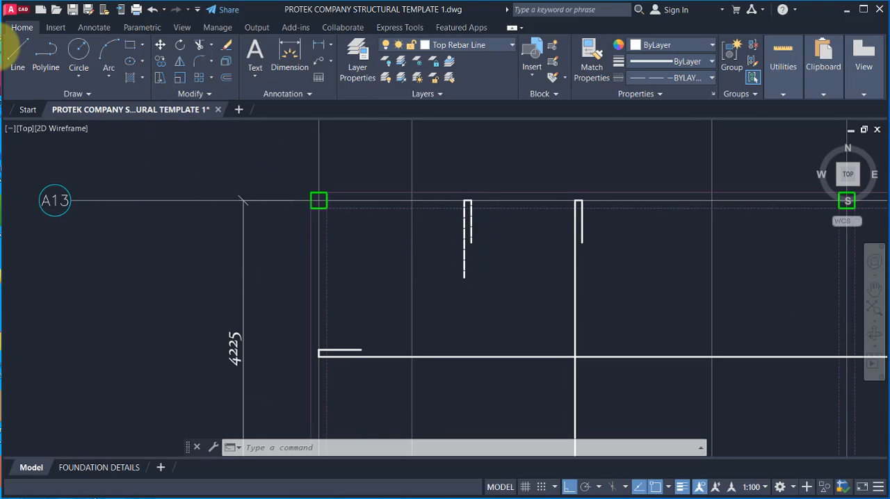
pyautogui.click(18, 54)
pyautogui.scroll(2, 361, 334)
pyautogui.click(277, 296)
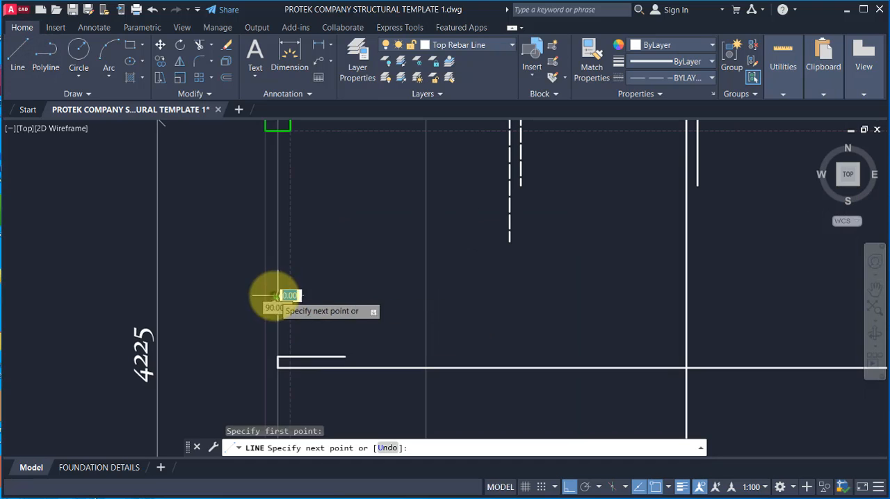
pyautogui.scroll(-3, 452, 268)
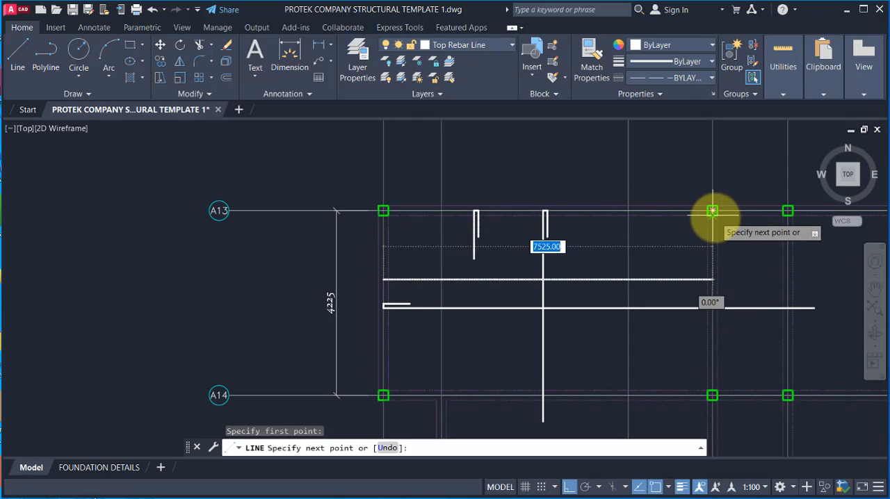
pyautogui.press('Escape')
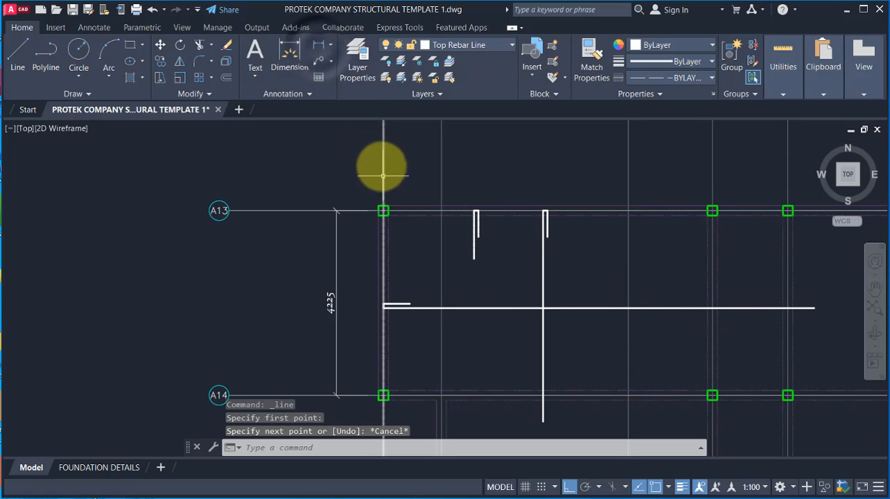
# Step: Add a horizontal linear dimension across the bay above gridline A13, and multiply its 7525 span by 0.25 in the calculator
pyautogui.click(318, 43)
pyautogui.click(386, 191)
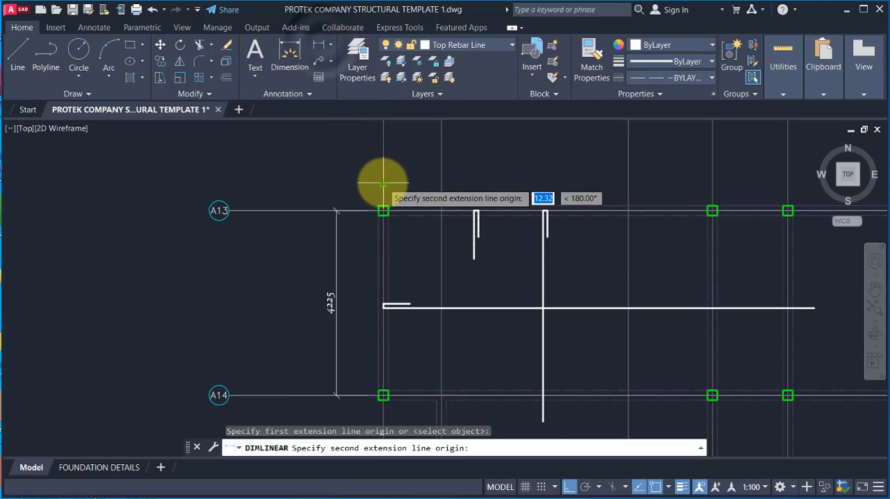
pyautogui.click(713, 200)
pyautogui.scroll(2, 563, 175)
pyautogui.click(500, 177)
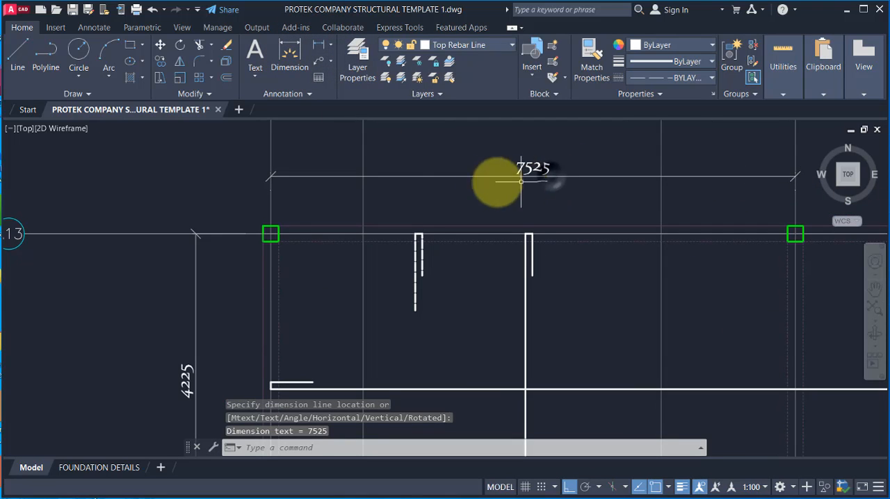
pyautogui.hotkey('alt', 'Tab')
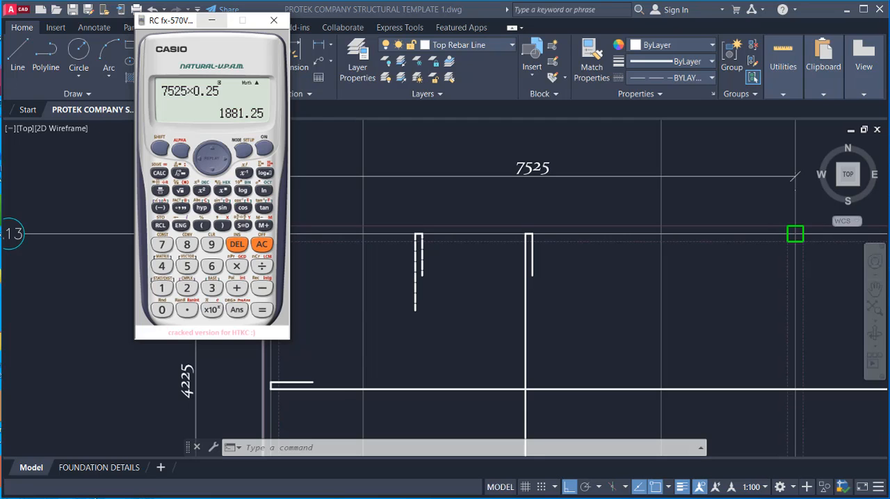
pyautogui.click(288, 252)
# Step: Draw a 1900-long horizontal top bar line from the bay's left gridline, just above the long horizontal bottom bar
pyautogui.scroll(-2, 299, 271)
pyautogui.click(20, 57)
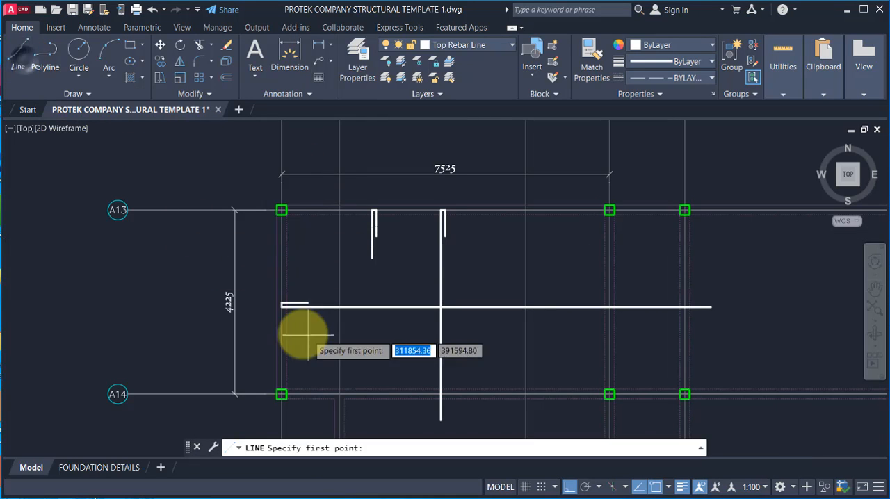
pyautogui.scroll(4, 305, 336)
pyautogui.click(268, 239)
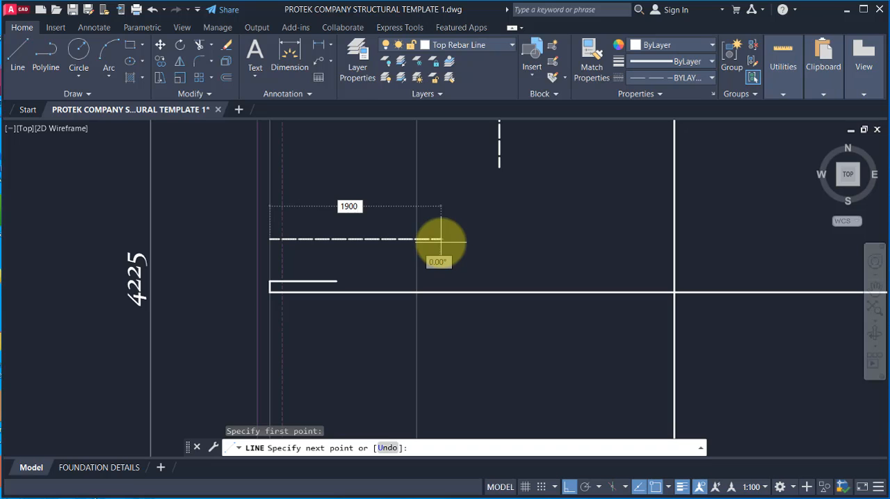
pyautogui.press('Return')
pyautogui.press('Escape')
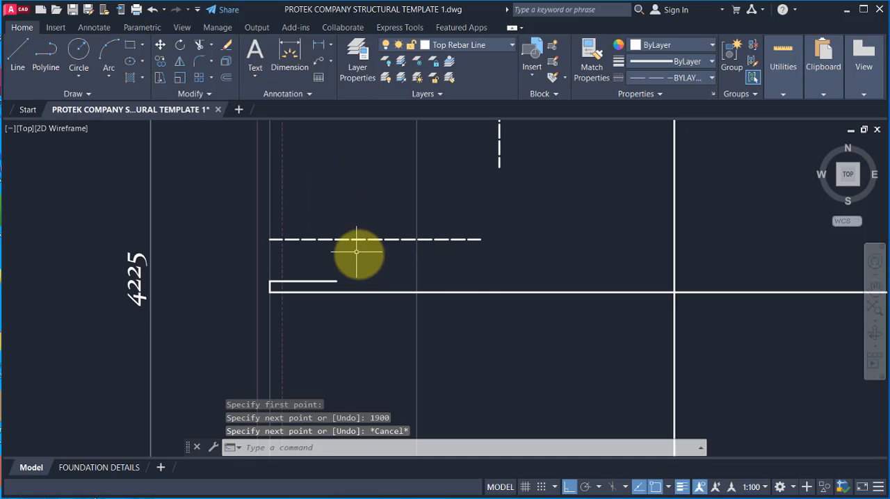
# Step: Add the bent end at the new top bar's left end with a line 100 up and 600 to the right
pyautogui.press('Return')
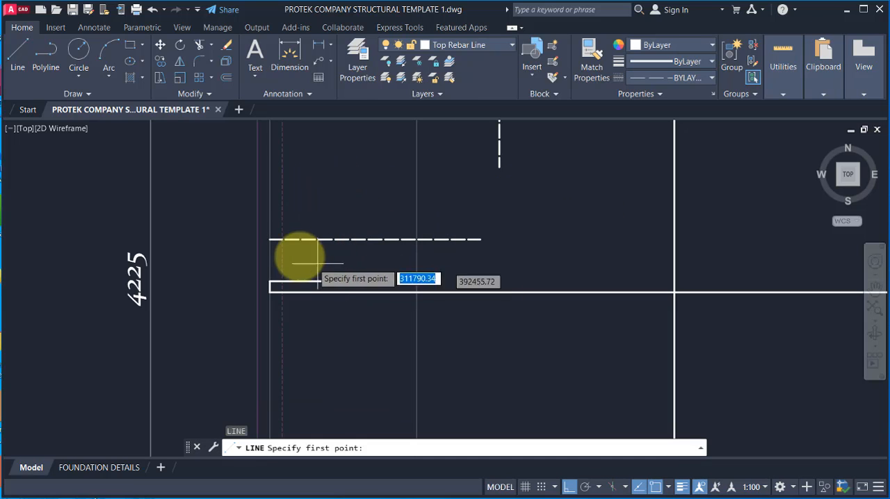
pyautogui.click(271, 240)
pyautogui.scroll(3, 268, 214)
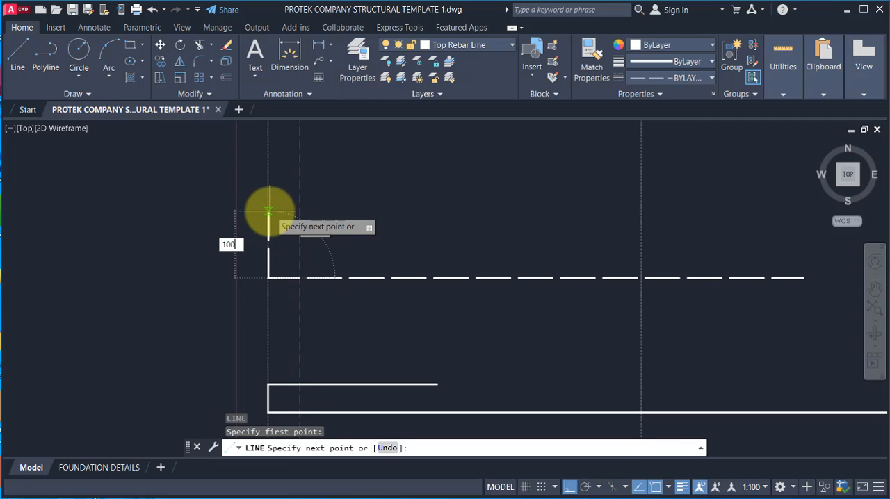
pyautogui.write('100')
pyautogui.press('Return')
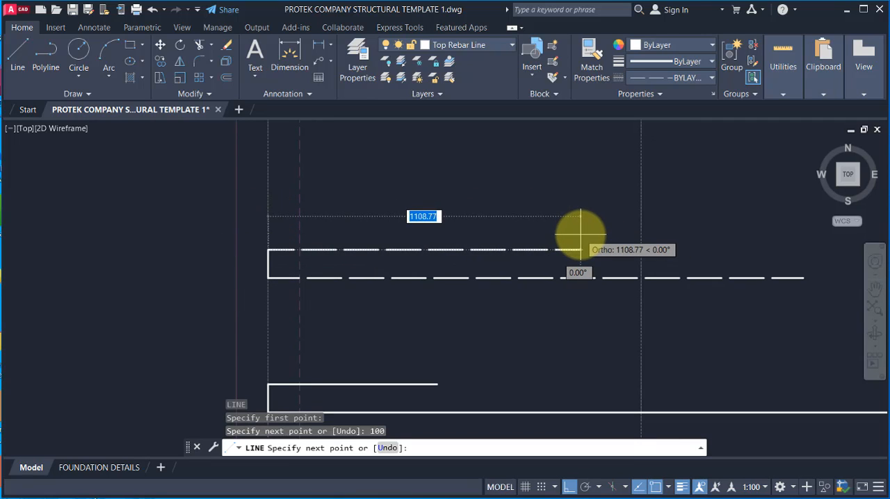
pyautogui.press('Return')
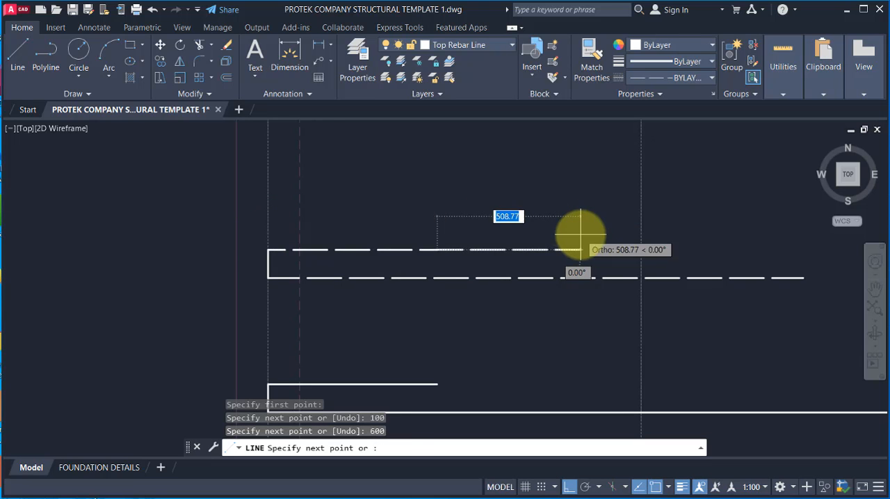
pyautogui.press('Escape')
# Step: Examine the layout of the four hooked bars in the bay between gridlines A13 and A14
pyautogui.scroll(-9, 341, 292)
pyautogui.scroll(-2, 417, 278)
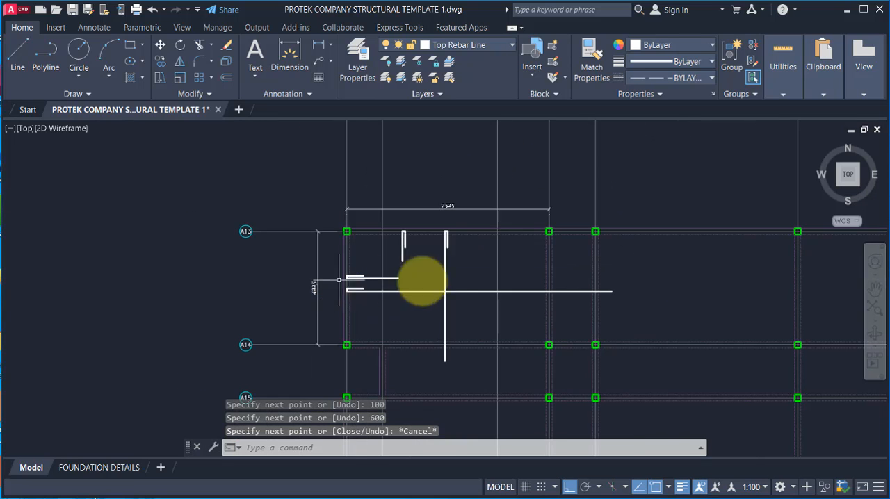
pyautogui.scroll(-2, 417, 250)
pyautogui.scroll(2, 413, 244)
pyautogui.scroll(2, 413, 244)
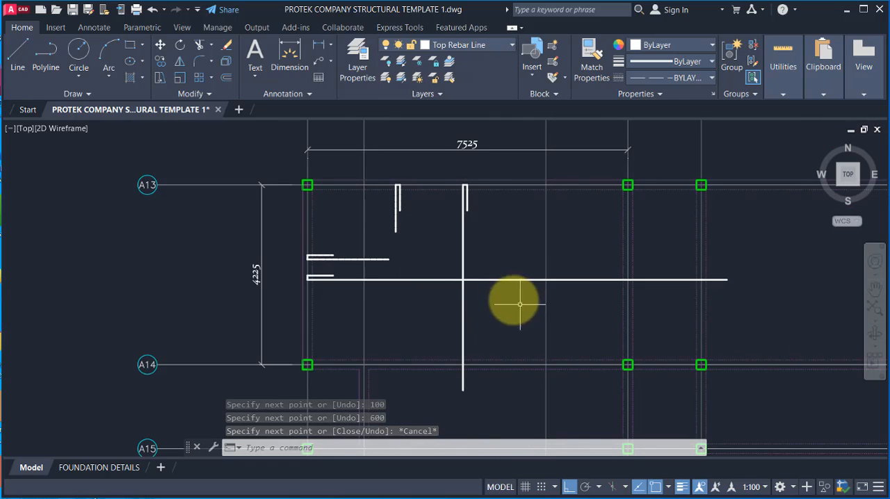
pyautogui.scroll(-4, 435, 246)
pyautogui.scroll(6, 437, 278)
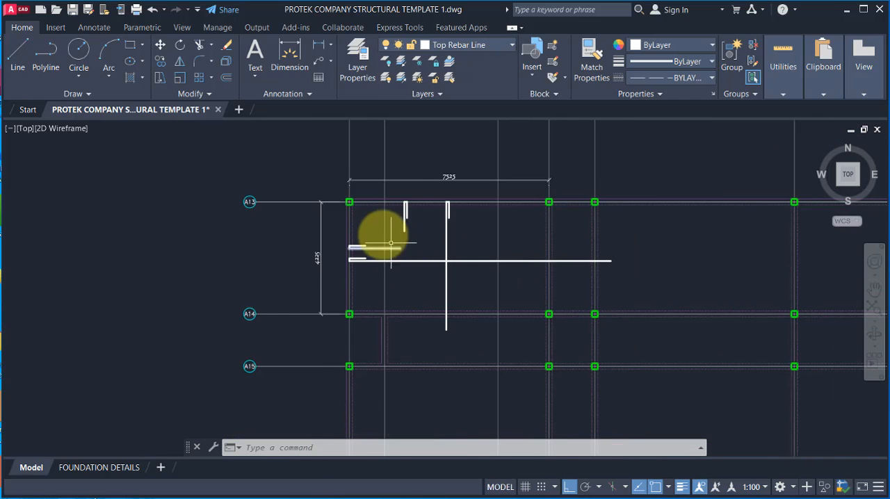
pyautogui.scroll(-3, 383, 312)
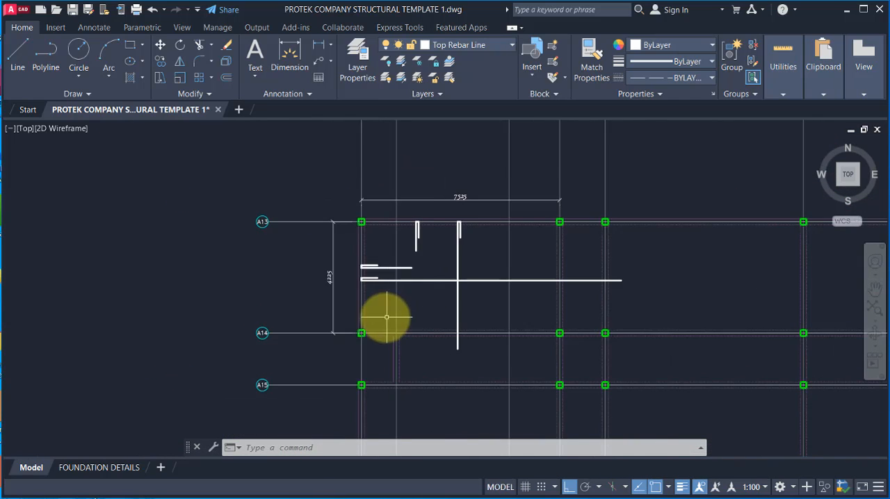
pyautogui.scroll(2, 384, 240)
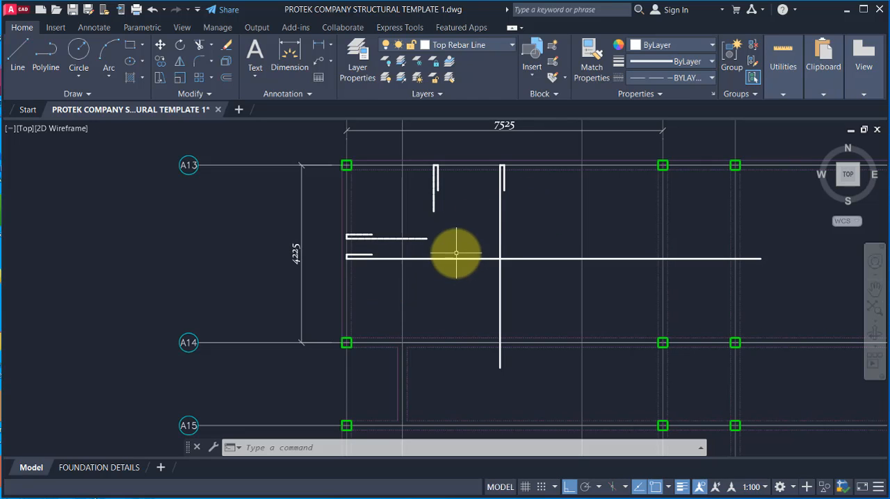
pyautogui.scroll(-3, 507, 278)
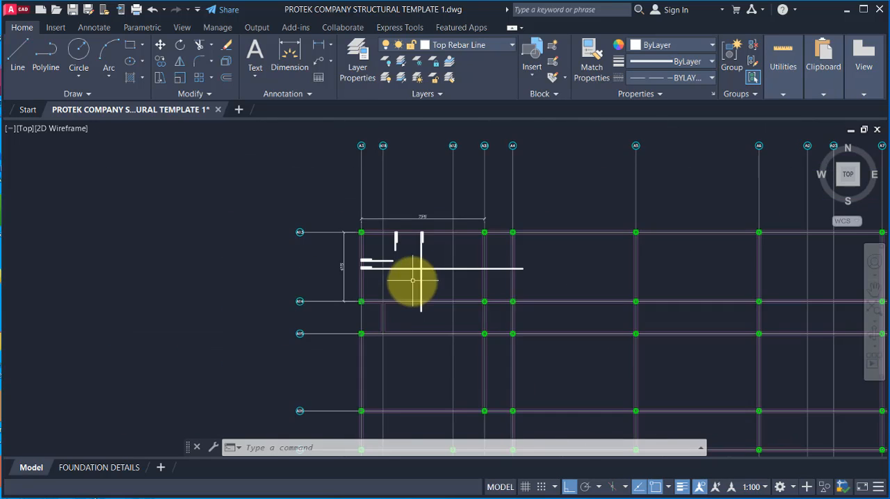
# Step: Draw a horizontal line from gridline A4 to gridline A5, just above the end of the long horizontal bottom bar
pyautogui.scroll(2, 586, 271)
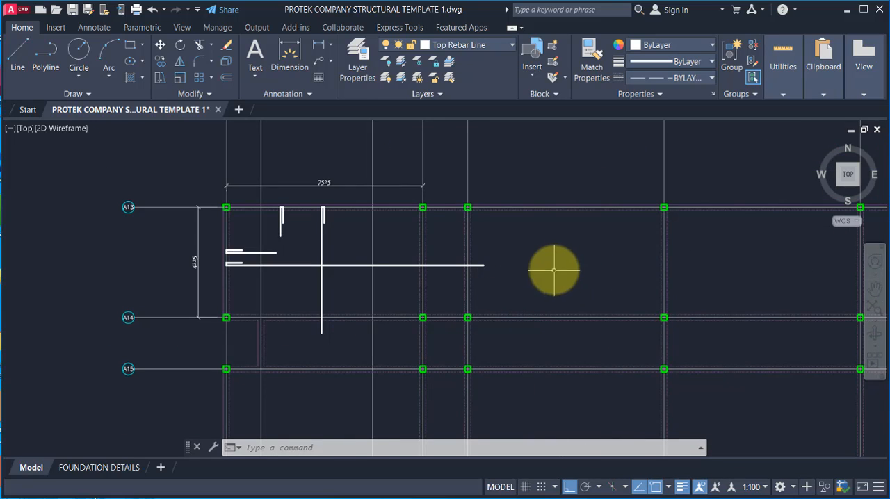
pyautogui.scroll(3, 459, 271)
pyautogui.scroll(-1, 408, 267)
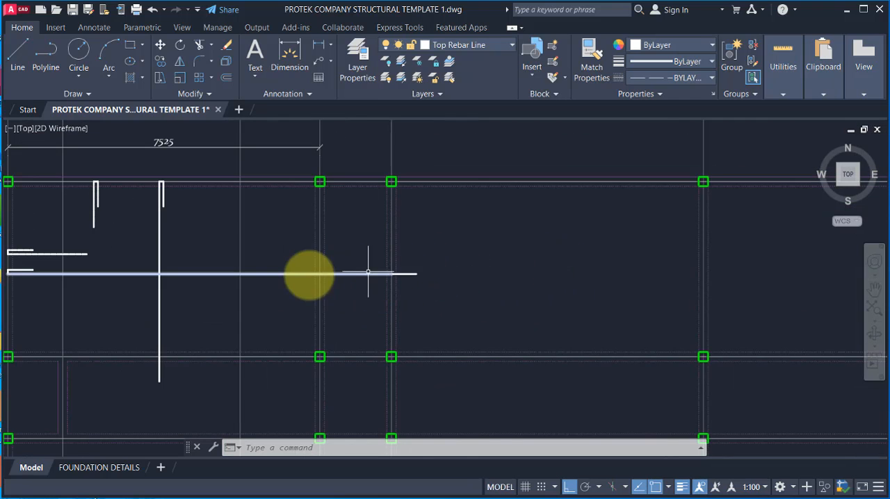
pyautogui.scroll(1, 400, 265)
pyautogui.scroll(-1, 310, 266)
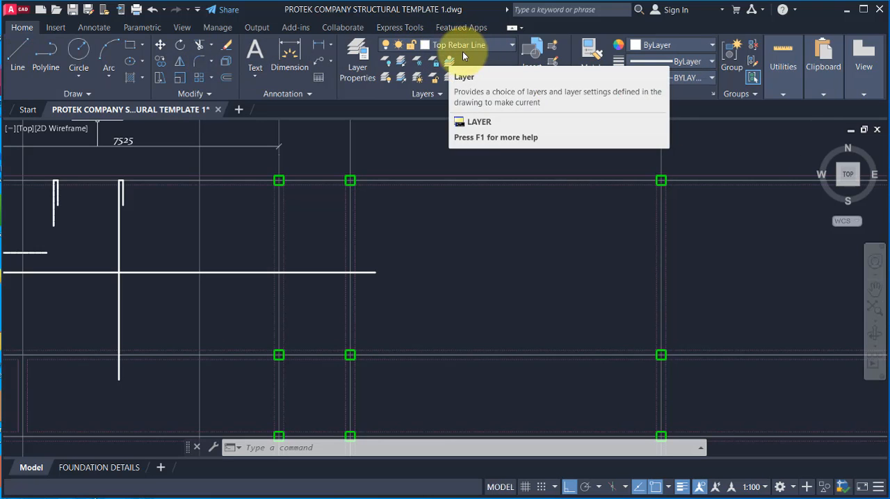
pyautogui.click(18, 55)
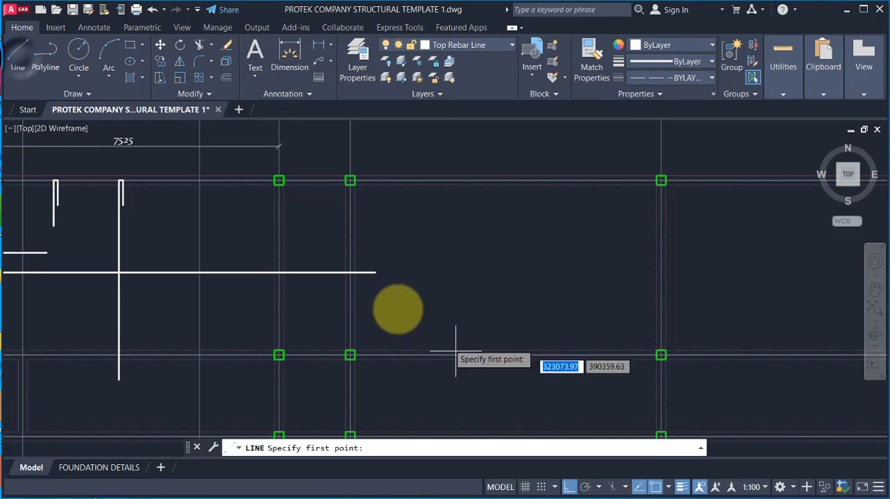
pyautogui.scroll(2, 338, 268)
pyautogui.scroll(-2, 341, 301)
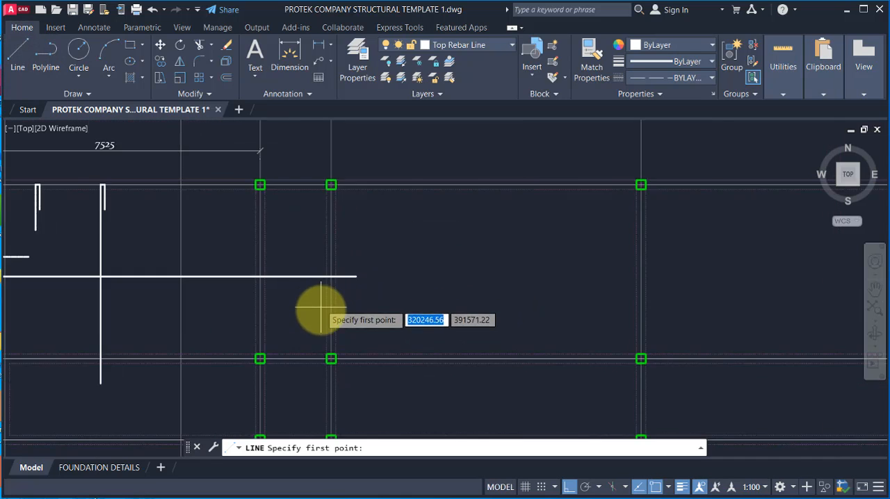
pyautogui.scroll(2, 324, 285)
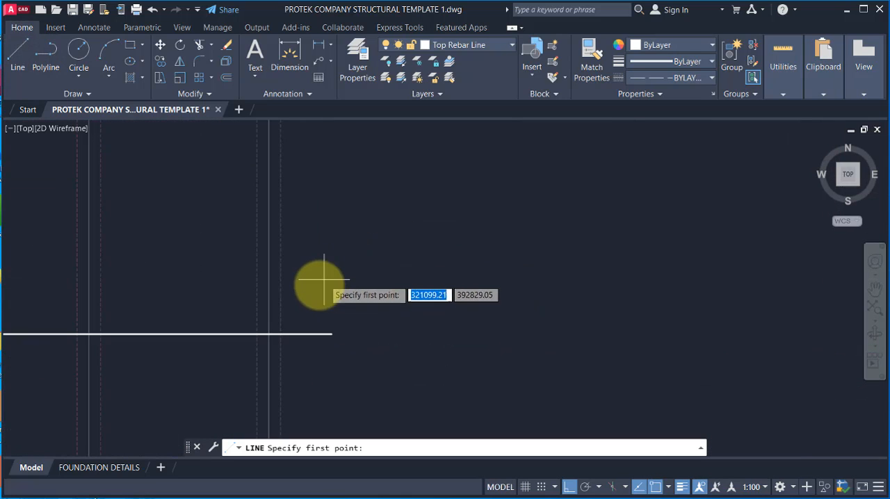
pyautogui.click(243, 309)
pyautogui.scroll(-4, 234, 312)
pyautogui.scroll(2, 424, 300)
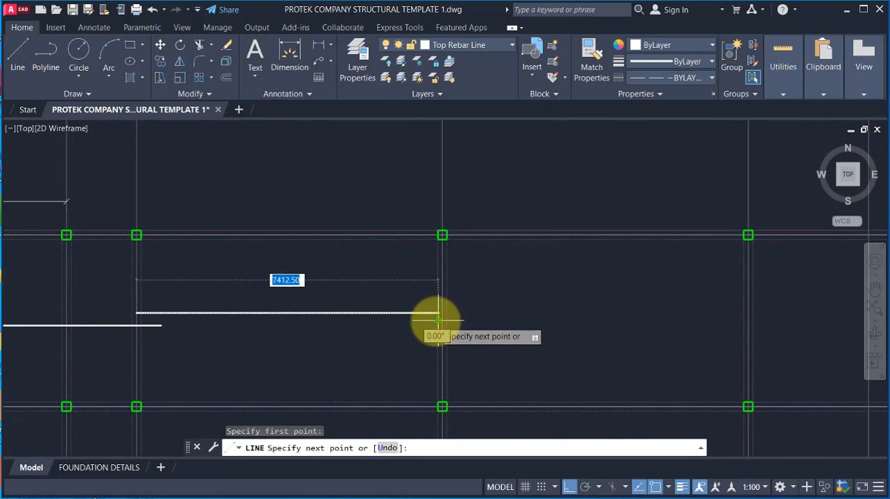
pyautogui.click(442, 315)
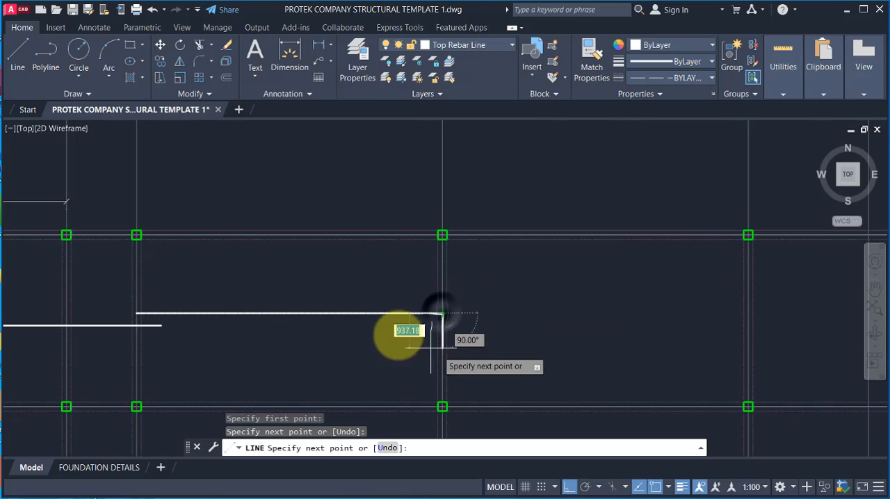
# Step: Extend the new bar 600 to the right beyond gridline A5 with another line segment
pyautogui.scroll(2, 393, 323)
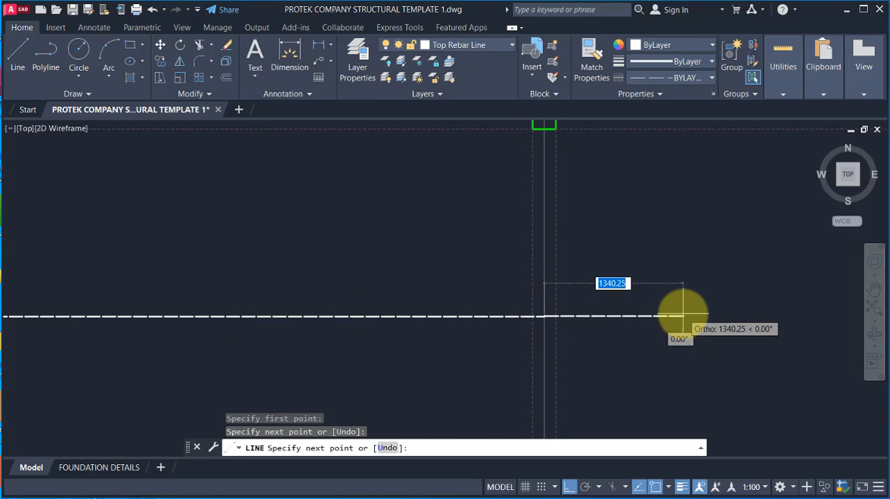
pyautogui.write('600')
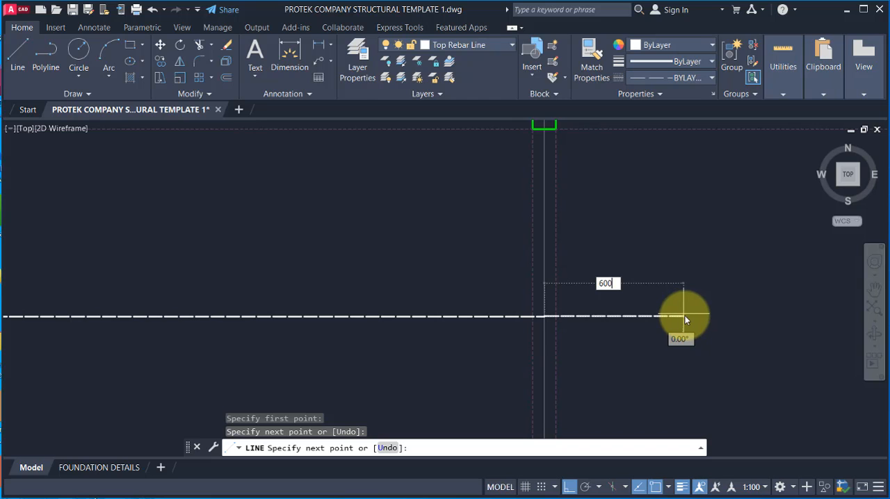
pyautogui.press('Return')
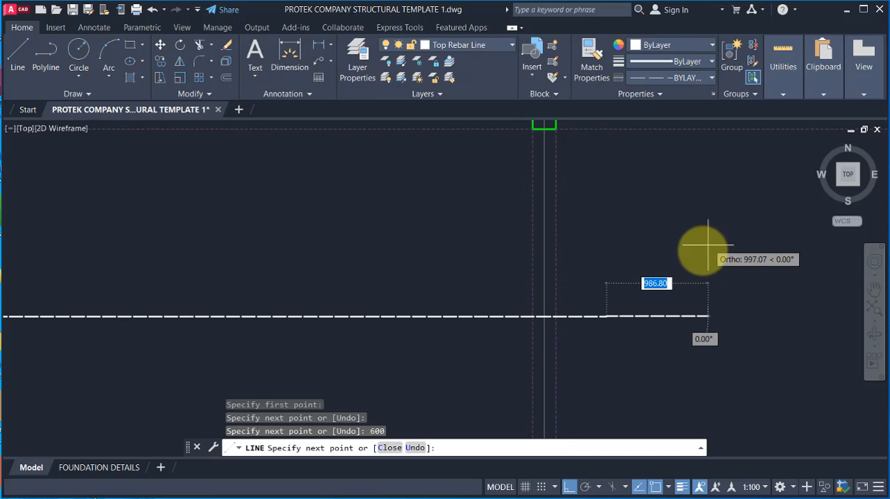
pyautogui.press('Escape')
# Step: Extend the same bar 600 to the left beyond gridline A4 with another line segment
pyautogui.scroll(-4, 602, 315)
pyautogui.scroll(4, 289, 324)
pyautogui.press('Return')
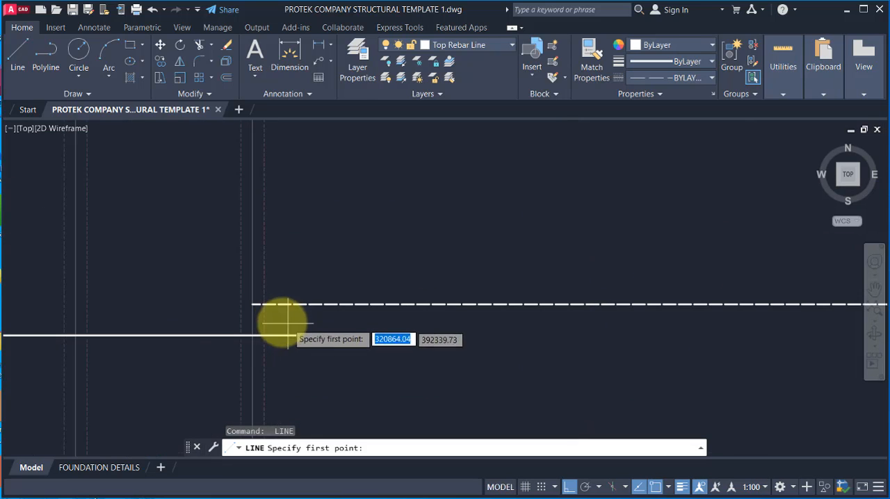
pyautogui.click(253, 303)
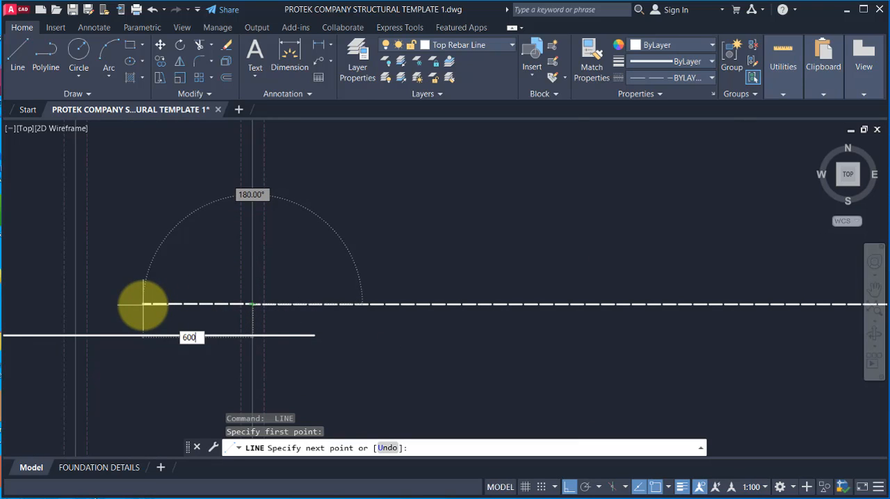
pyautogui.write('600')
pyautogui.press('Return')
pyautogui.press('Escape')
# Step: Match the three segments of the new A4–A5 bar to the properties of the long horizontal bottom bar
pyautogui.scroll(-3, 427, 274)
pyautogui.scroll(5, 397, 228)
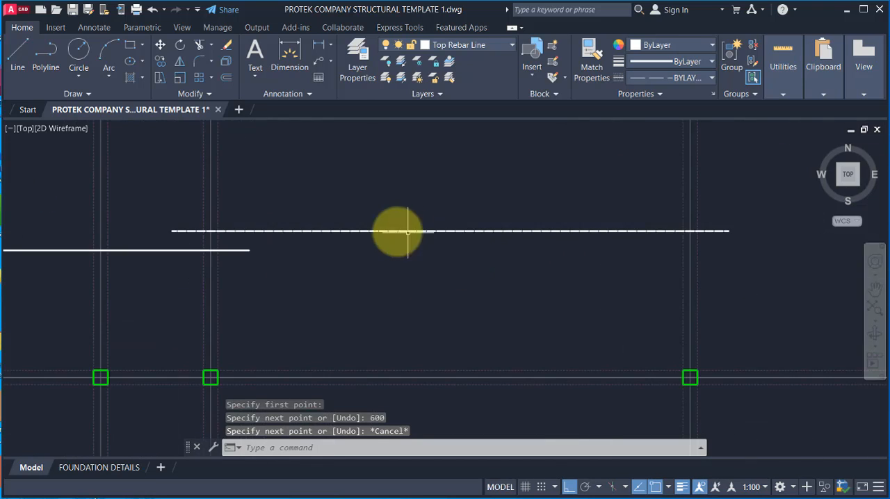
pyautogui.scroll(-3, 515, 277)
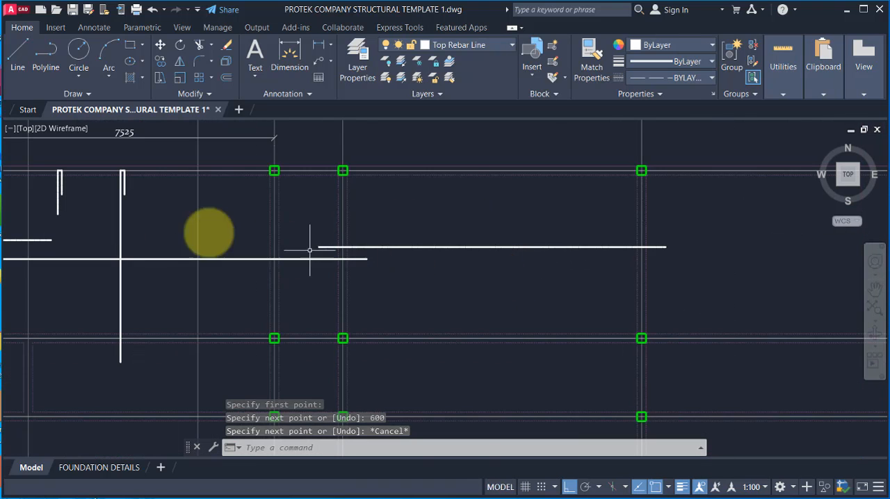
pyautogui.click(590, 63)
pyautogui.click(300, 259)
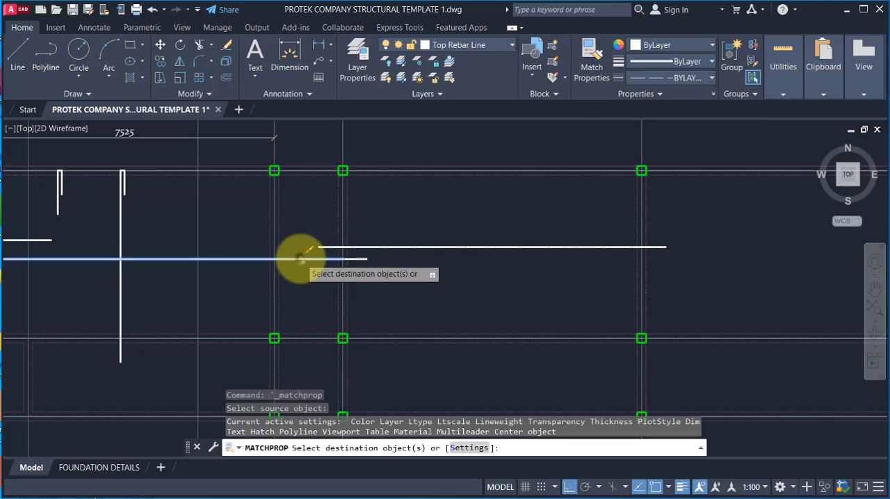
pyautogui.click(298, 223)
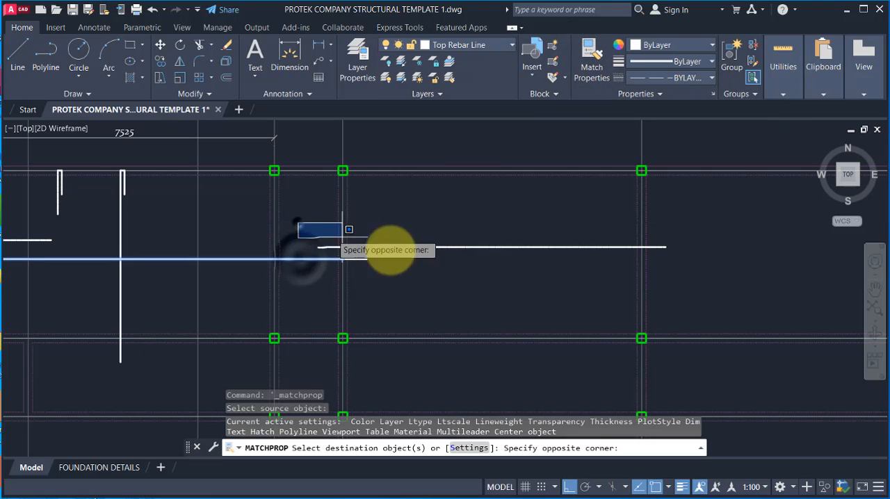
pyautogui.click(680, 251)
pyautogui.scroll(4, 616, 249)
pyautogui.scroll(-4, 538, 249)
pyautogui.scroll(2, 302, 213)
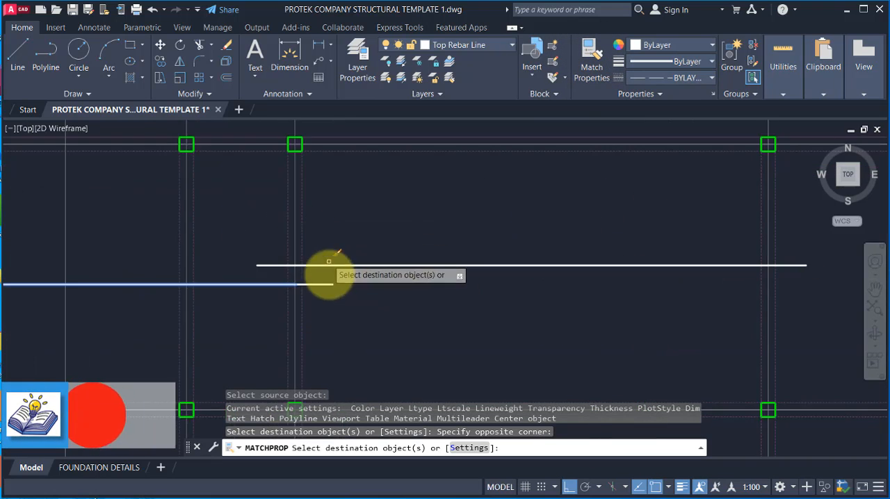
pyautogui.scroll(8, 321, 268)
pyautogui.scroll(-8, 297, 252)
pyautogui.press('Escape')
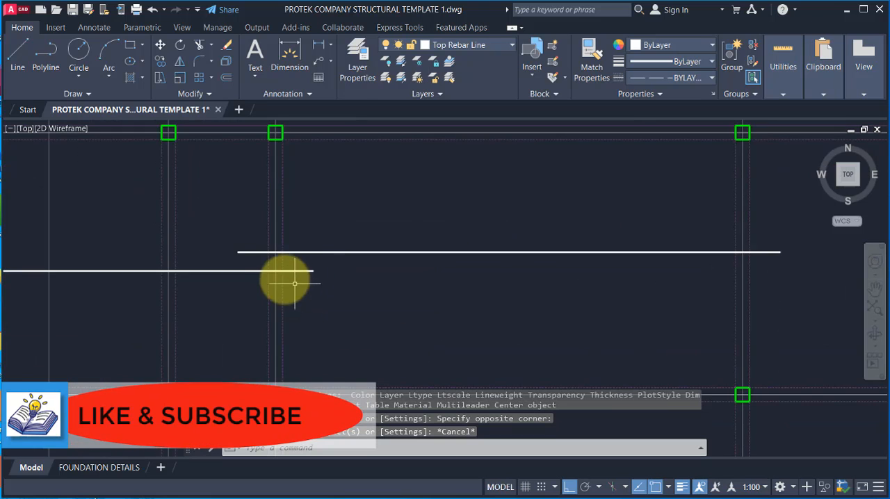
# Step: Examine the overlap of the two horizontal bottom bars at gridline A4 and the bar's extension past gridline A5
pyautogui.scroll(2, 295, 283)
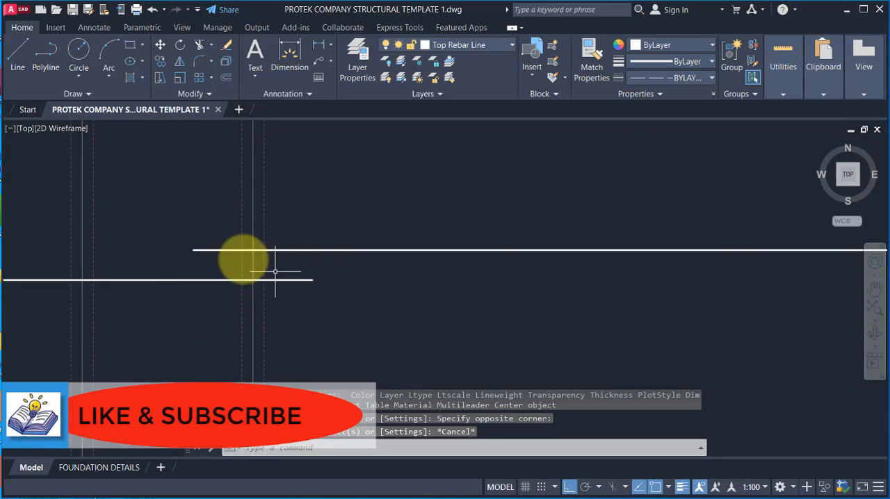
pyautogui.scroll(-4, 274, 272)
pyautogui.scroll(2, 279, 273)
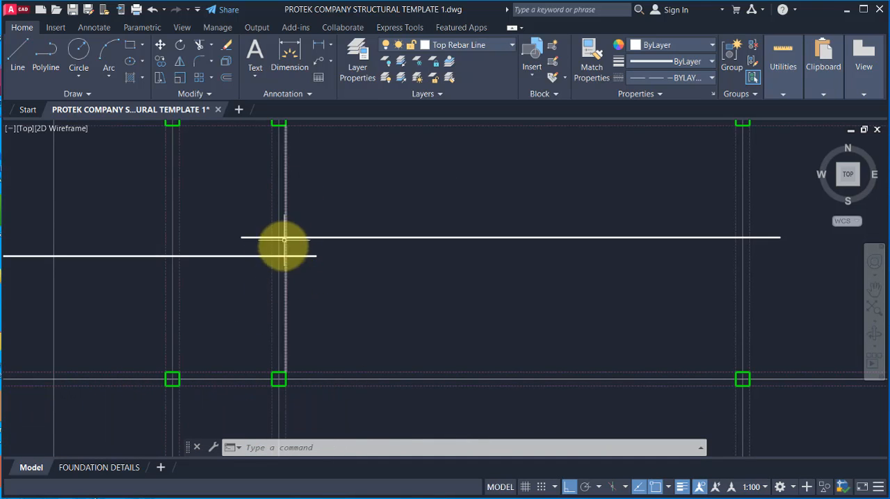
pyautogui.scroll(2, 276, 227)
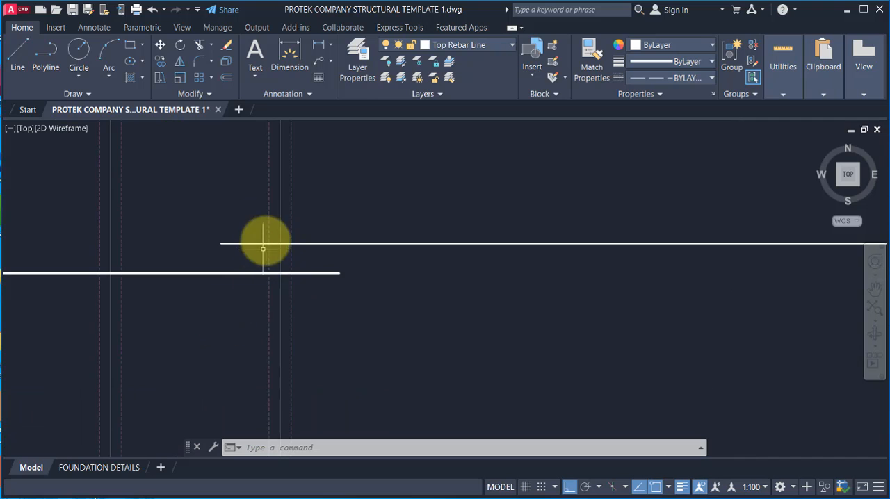
pyautogui.scroll(-3, 392, 216)
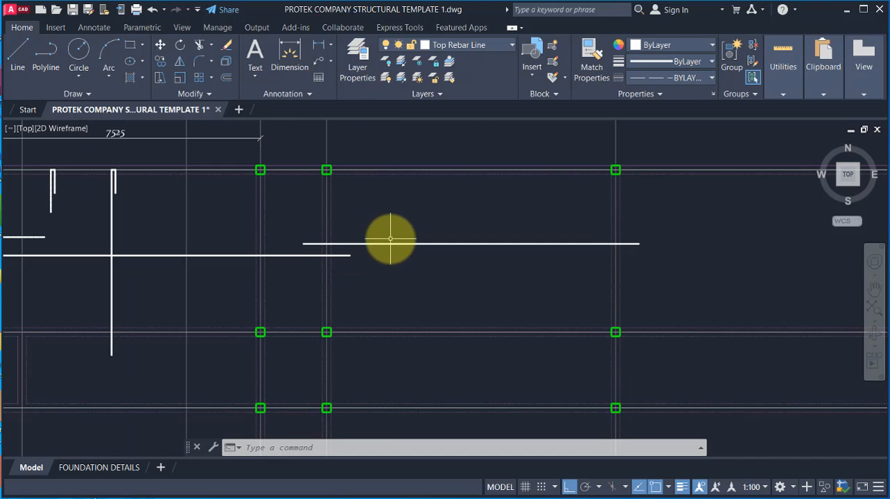
pyautogui.scroll(-2, 367, 250)
pyautogui.scroll(2, 304, 249)
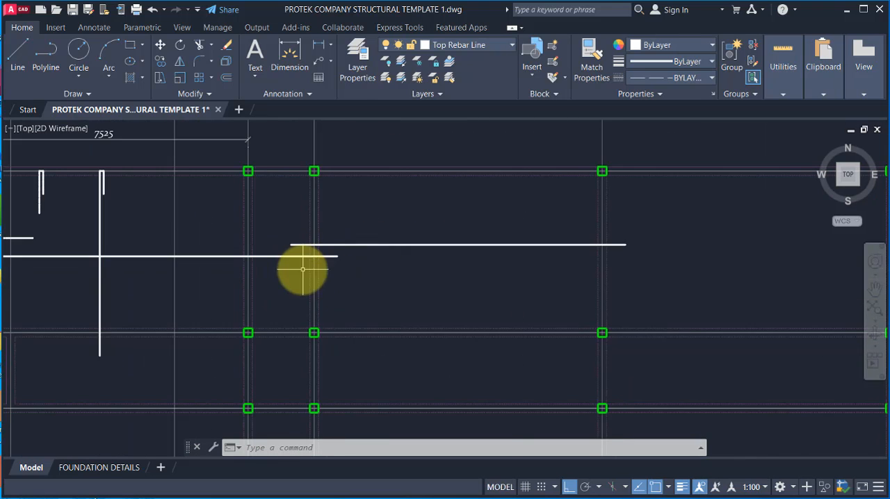
pyautogui.scroll(-3, 347, 253)
pyautogui.scroll(2, 445, 260)
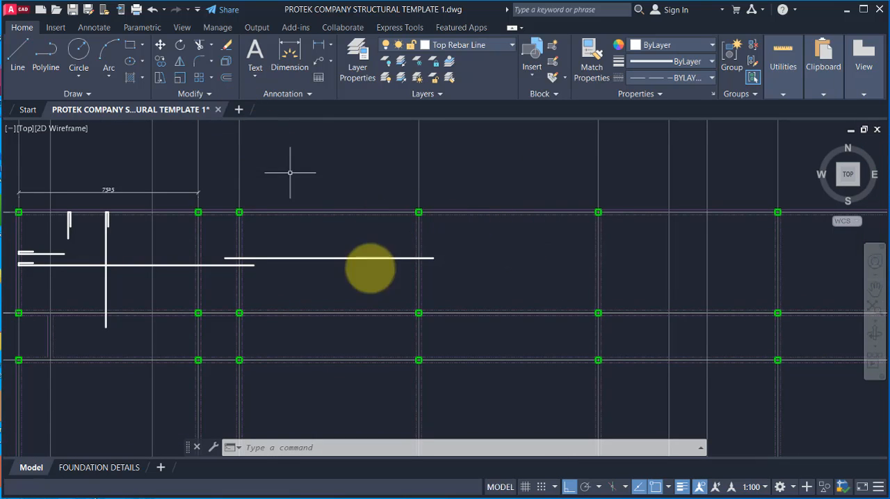
pyautogui.scroll(2, 457, 246)
pyautogui.scroll(2, 361, 257)
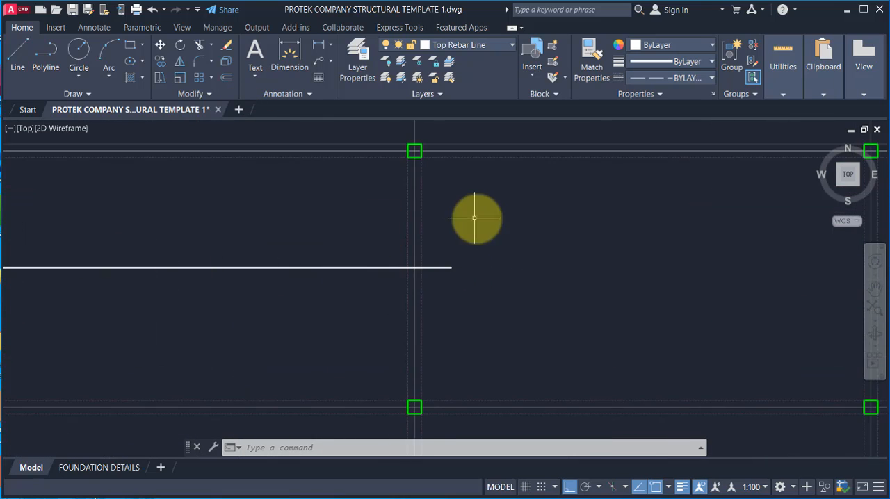
pyautogui.scroll(-6, 389, 250)
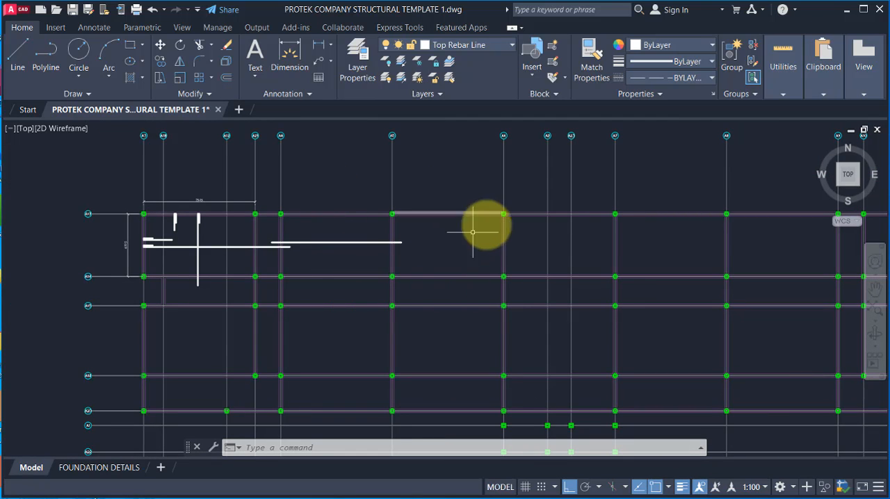
pyautogui.scroll(2, 339, 220)
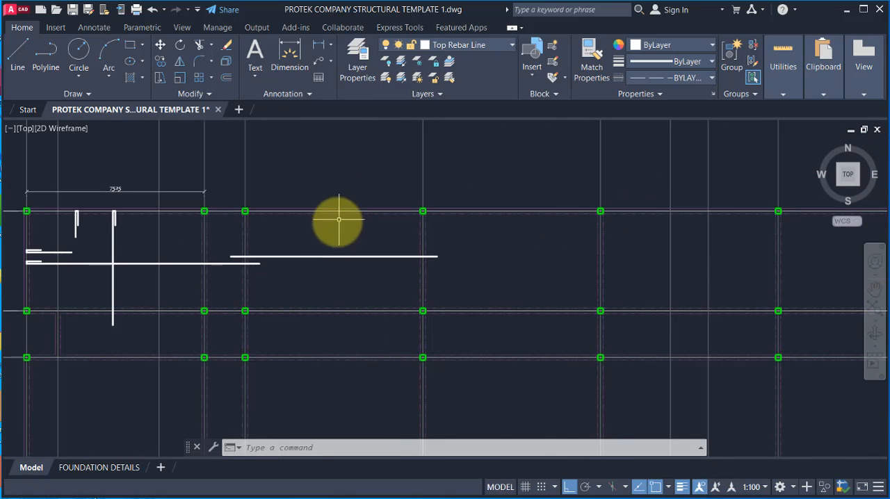
# Step: Copy the three-segment A4–A5 bar from its intersection with gridline A4 to gridline A5, slightly below the original, using polar tracking
pyautogui.click(225, 247)
pyautogui.click(474, 254)
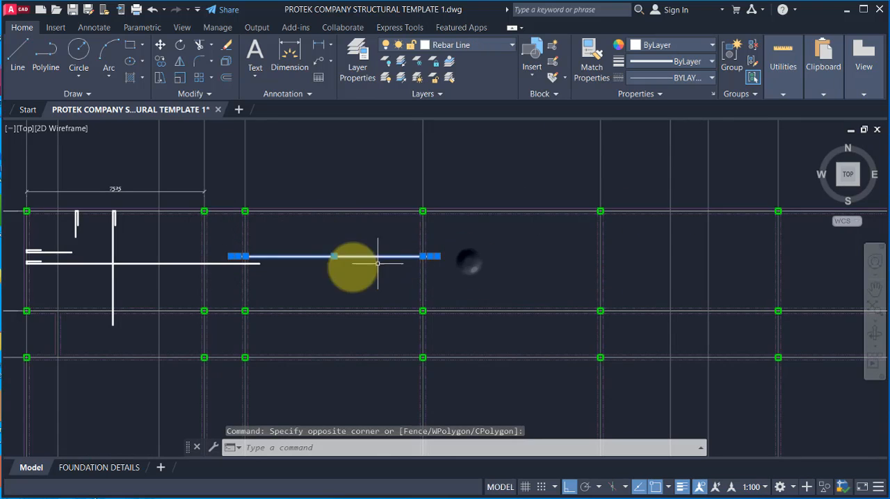
pyautogui.scroll(2, 281, 231)
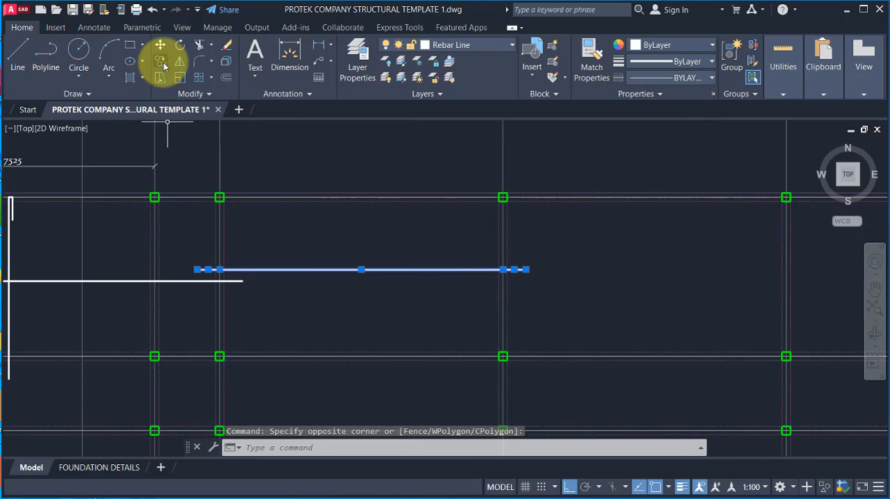
pyautogui.click(161, 61)
pyautogui.scroll(4, 230, 254)
pyautogui.click(212, 258)
pyautogui.scroll(-4, 80, 218)
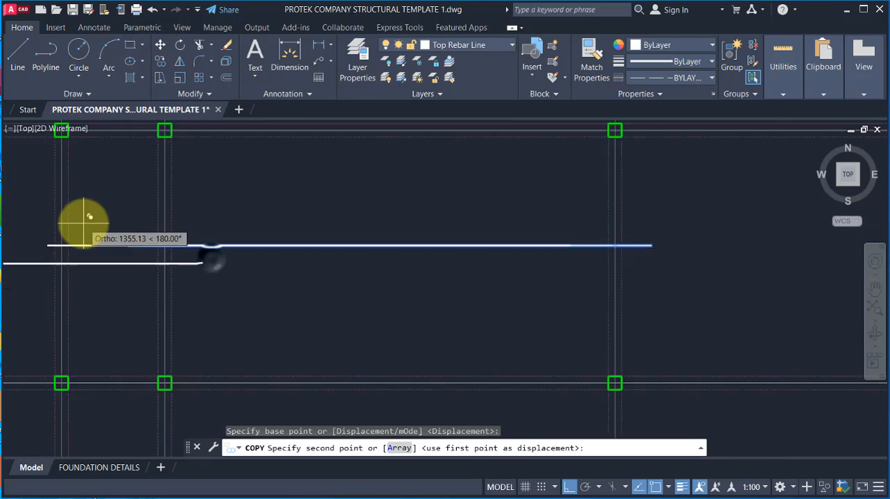
pyautogui.moveTo(80, 218); pyautogui.dragTo(377, 264, button='middle')
pyautogui.scroll(2, 377, 264)
pyautogui.scroll(-2, 189, 219)
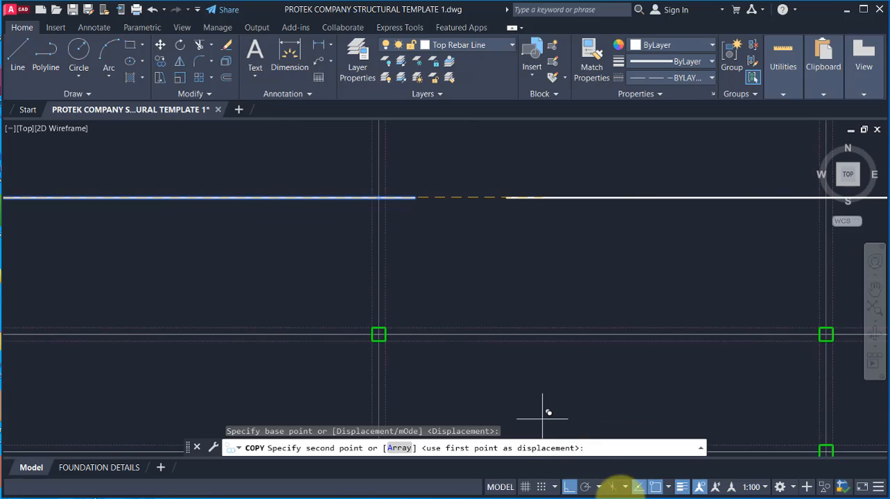
pyautogui.click(588, 491)
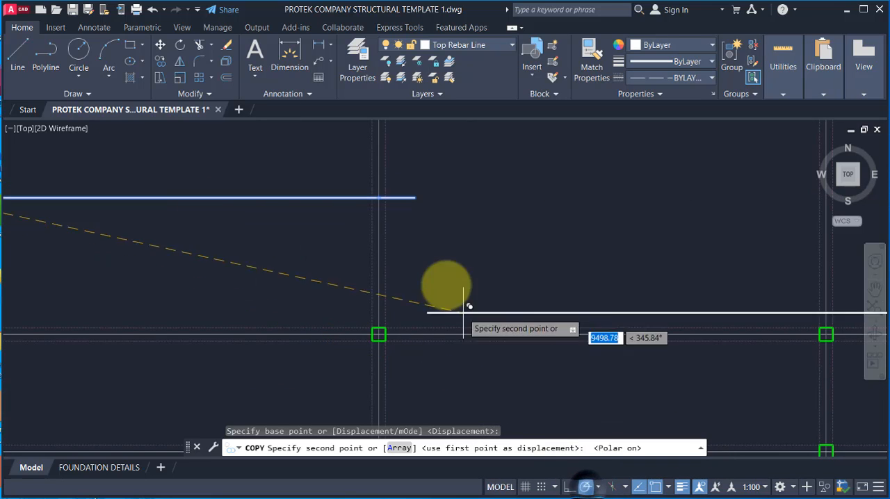
pyautogui.scroll(2, 377, 218)
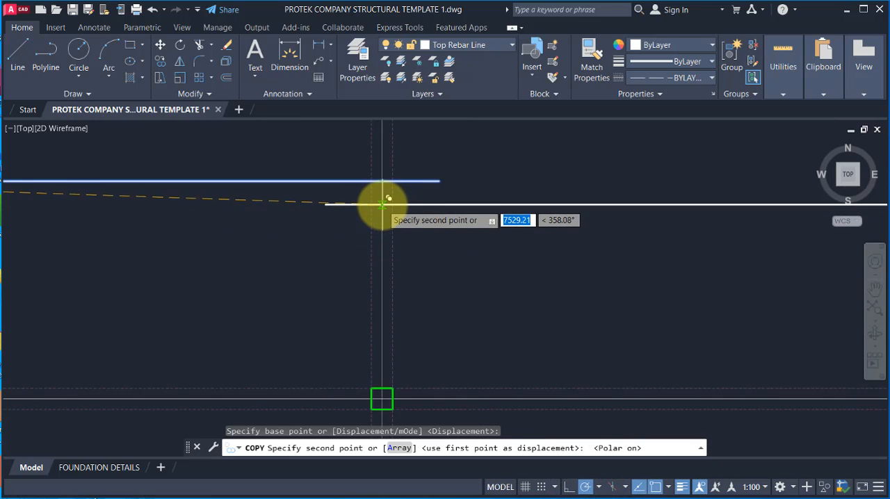
pyautogui.click(382, 204)
# Step: Place two more copies starting at the second and third column gridlines beyond A4, staggered vertically so neighbouring bars overlap
pyautogui.scroll(-3, 317, 206)
pyautogui.scroll(-1, 236, 285)
pyautogui.scroll(1, 175, 266)
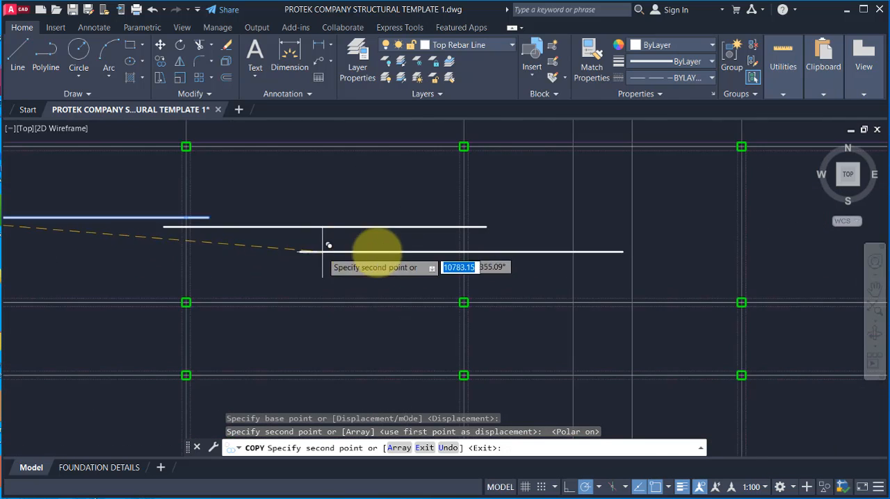
pyautogui.scroll(2, 440, 247)
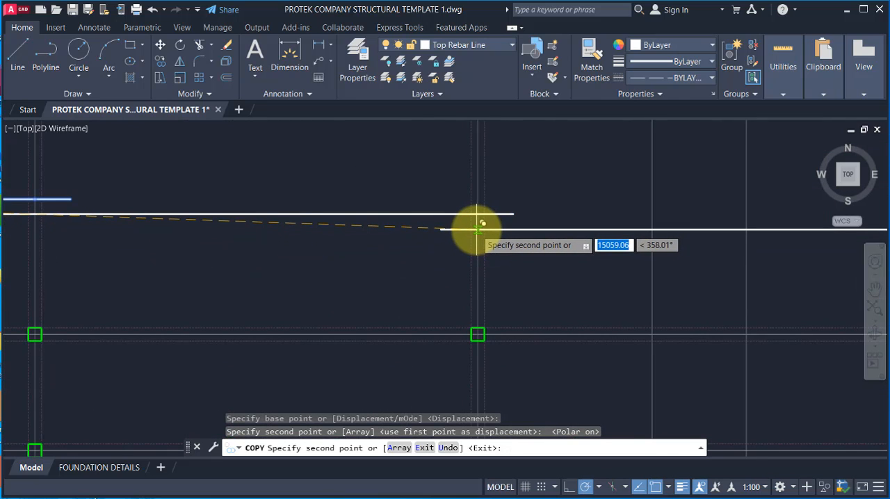
pyautogui.click(477, 228)
pyautogui.scroll(-3, 438, 233)
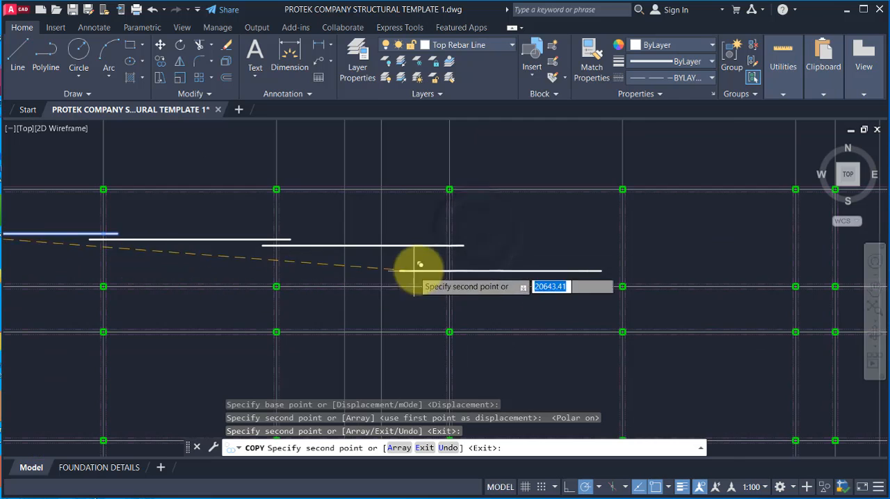
pyautogui.scroll(1, 452, 257)
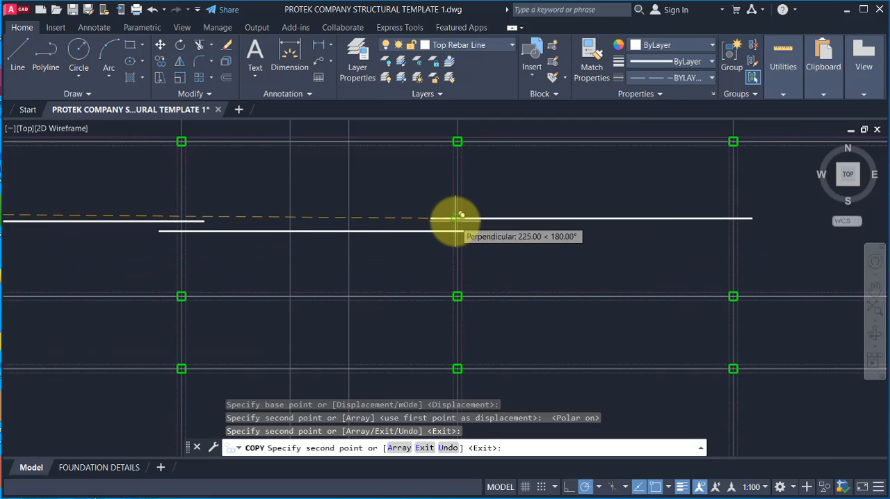
pyautogui.scroll(2, 458, 218)
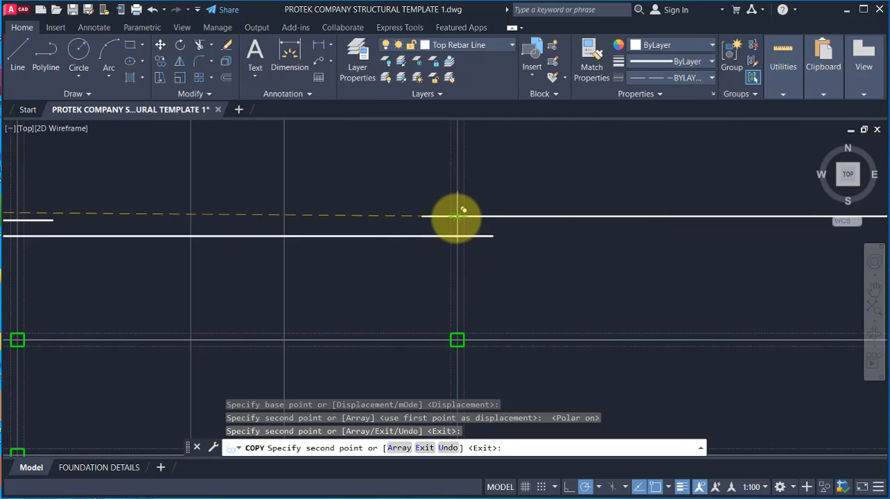
pyautogui.click(457, 217)
# Step: Place two further copies at the fourth and fifth column gridlines beyond A4, one lower and one higher, and finish copying
pyautogui.scroll(-3, 208, 258)
pyautogui.scroll(3, 493, 222)
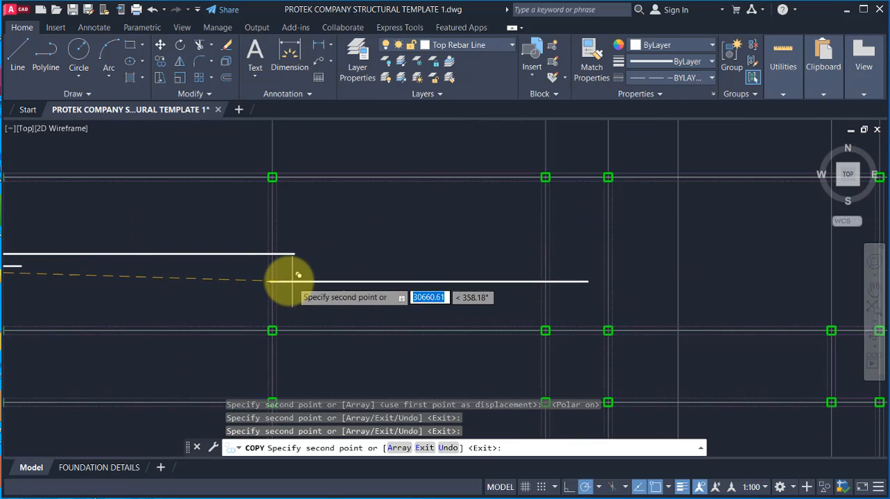
pyautogui.scroll(2, 292, 281)
pyautogui.click(273, 277)
pyautogui.scroll(-4, 271, 285)
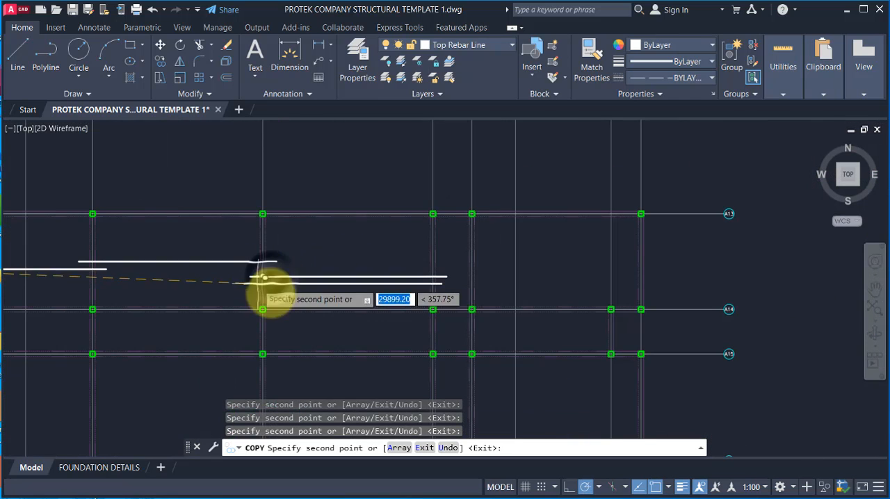
pyautogui.scroll(2, 493, 261)
pyautogui.scroll(5, 447, 264)
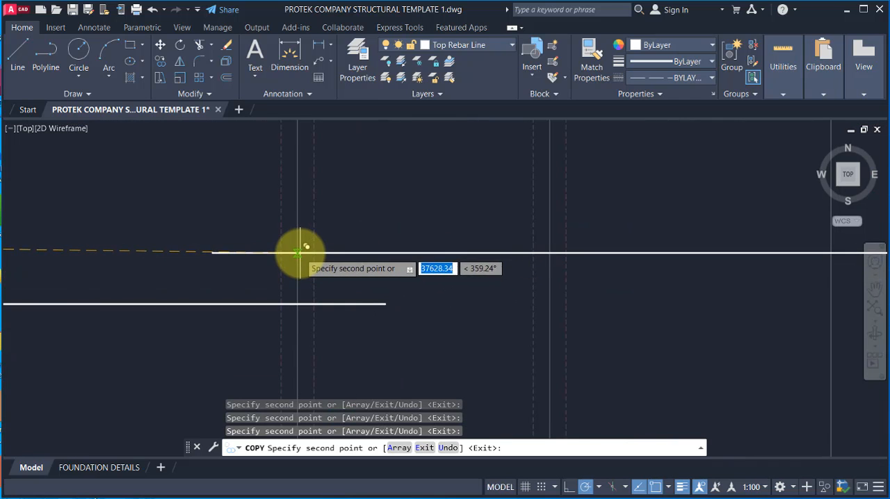
pyautogui.scroll(-8, 463, 258)
pyautogui.scroll(2, 471, 251)
pyautogui.press('Escape')
# Step: Erase the short extension segment at the right end of the last copied bar
pyautogui.scroll(4, 470, 250)
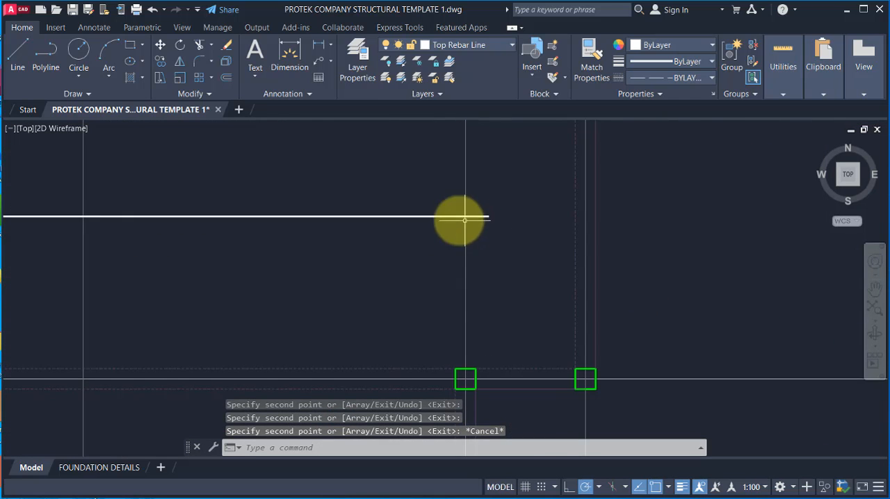
pyautogui.scroll(-3, 601, 222)
pyautogui.scroll(3, 589, 239)
pyautogui.click(564, 244)
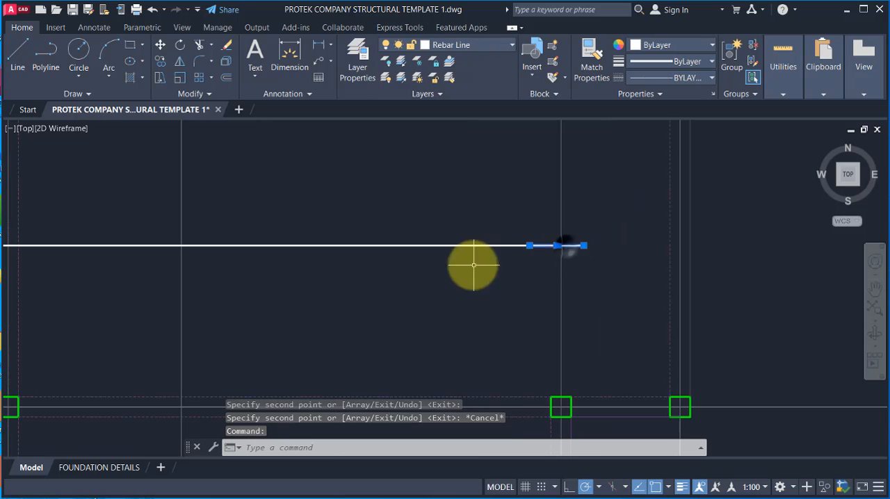
pyautogui.press('Return')
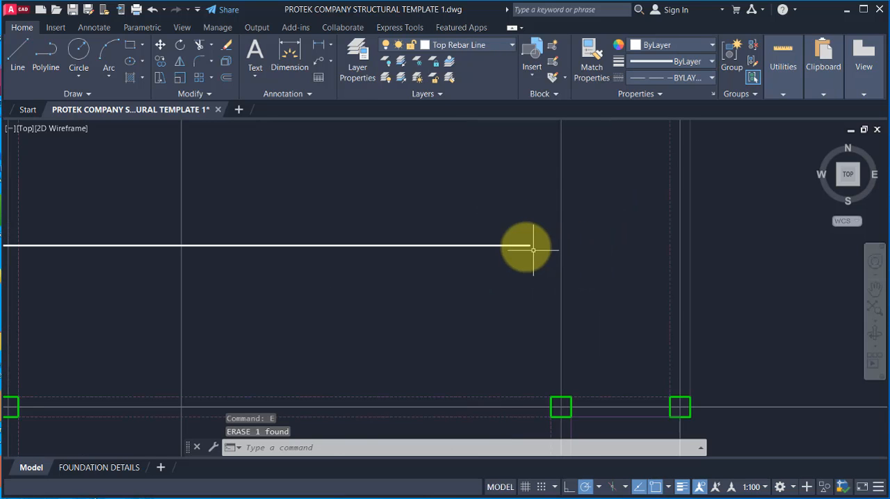
# Step: Stretch the right end of the last bar's main segment to the outermost column gridline
pyautogui.click(487, 260)
pyautogui.click(529, 246)
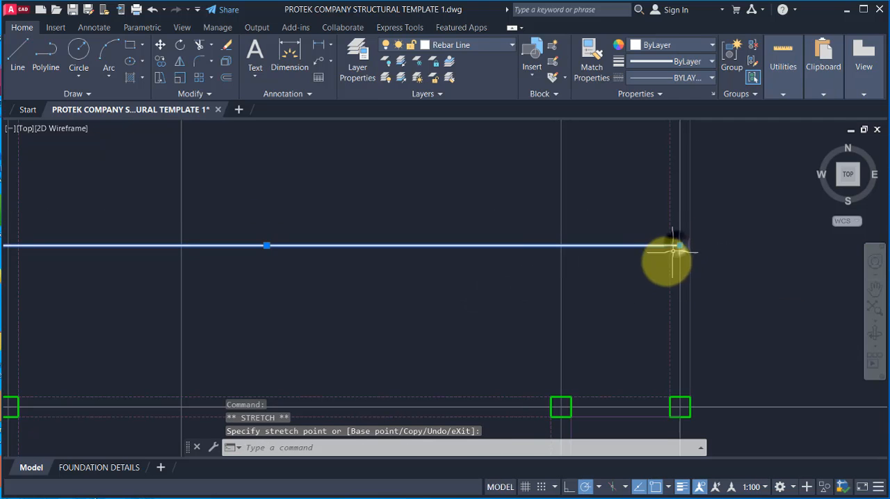
pyautogui.scroll(-3, 657, 254)
pyautogui.press('Escape')
pyautogui.scroll(4, 653, 267)
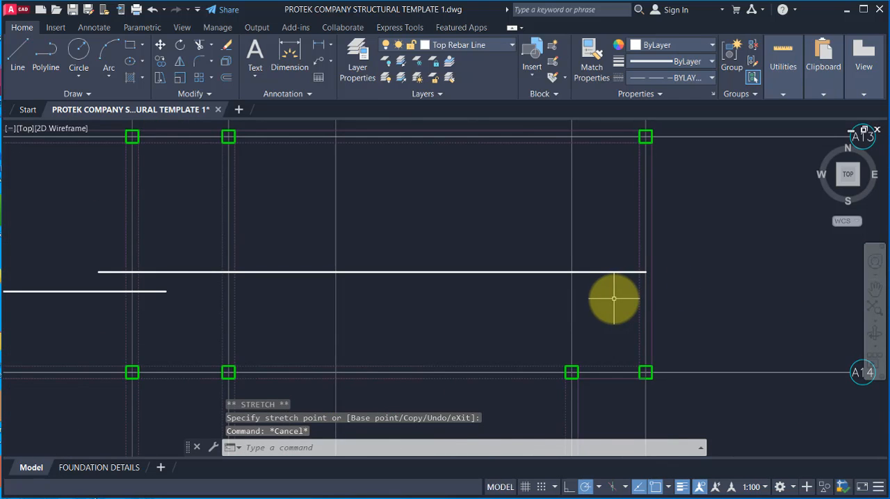
# Step: Draw the end hook at the last bar's right end with ortho on, 100 upward and 600 back to the left
pyautogui.scroll(3, 646, 272)
pyautogui.write('l')
pyautogui.press('Return')
pyautogui.click(645, 268)
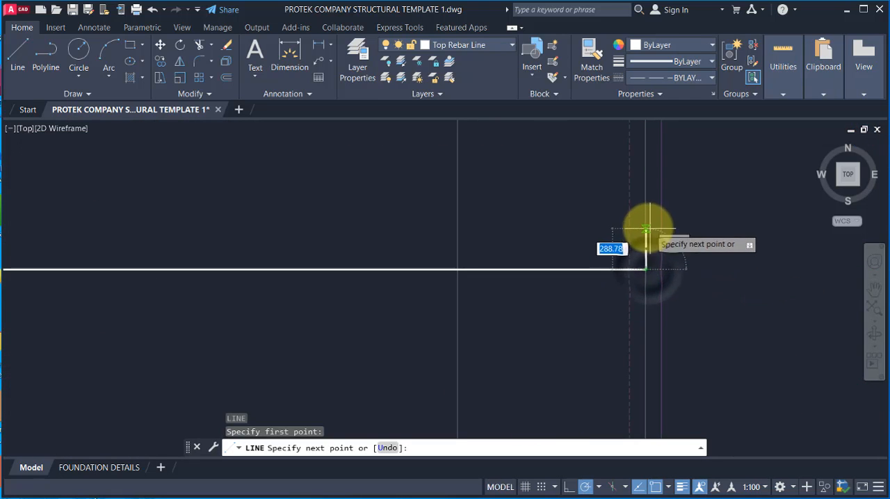
pyautogui.click(568, 487)
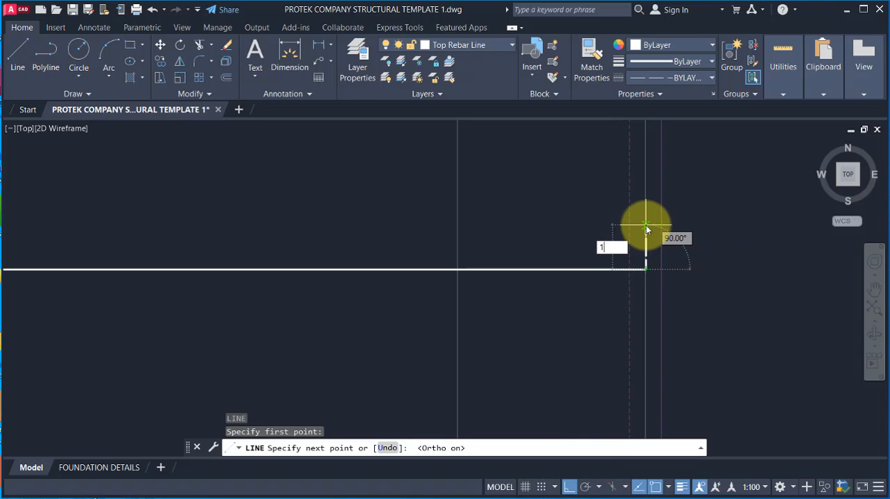
pyautogui.press('Return')
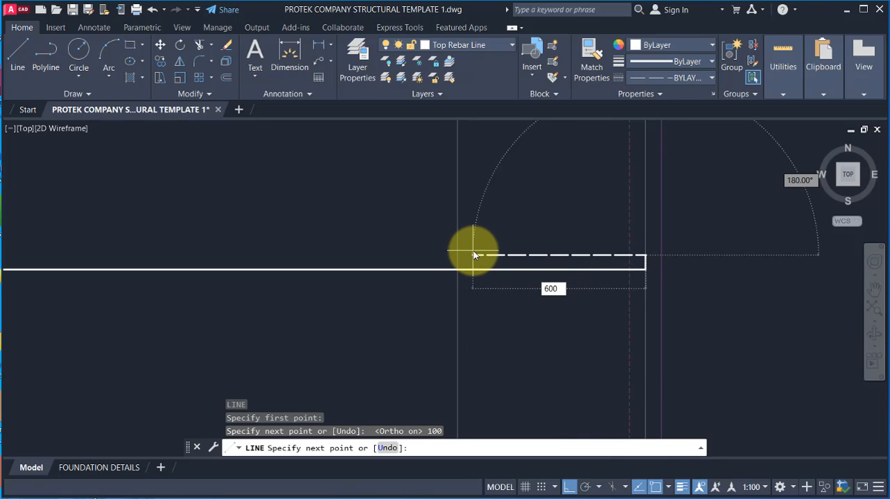
pyautogui.write('600')
pyautogui.press('Return')
pyautogui.press('Escape')
# Step: Match the hook's two line segments to the properties of the last horizontal bottom bar
pyautogui.scroll(5, 643, 261)
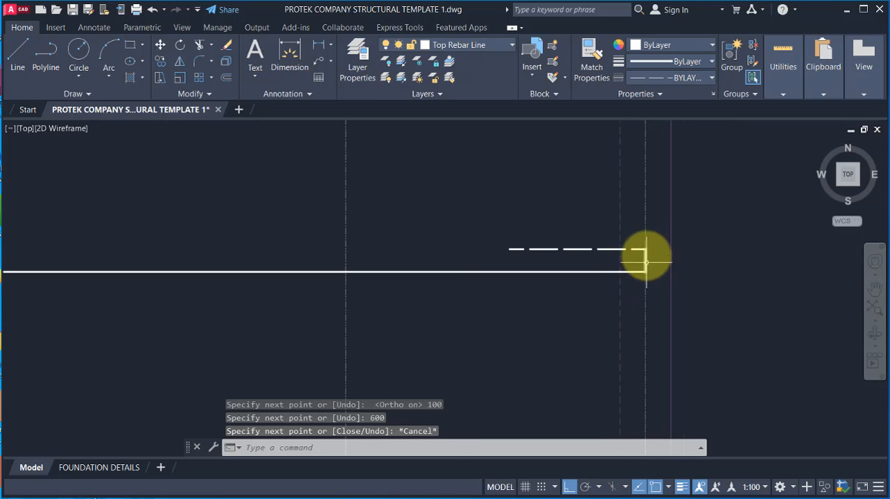
pyautogui.scroll(-4, 643, 242)
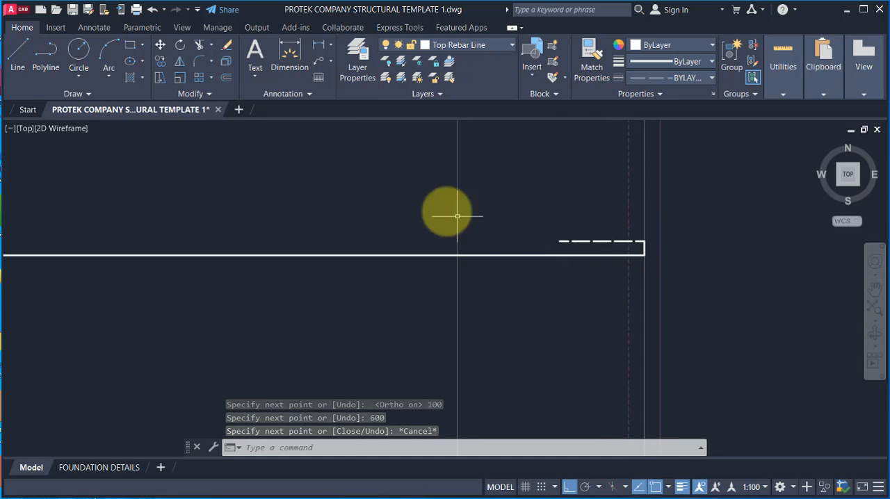
pyautogui.click(588, 66)
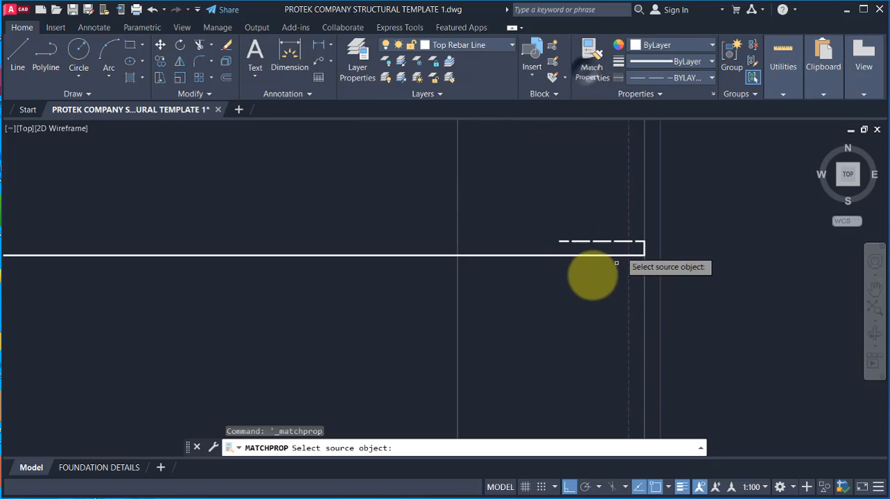
pyautogui.click(559, 254)
pyautogui.click(538, 217)
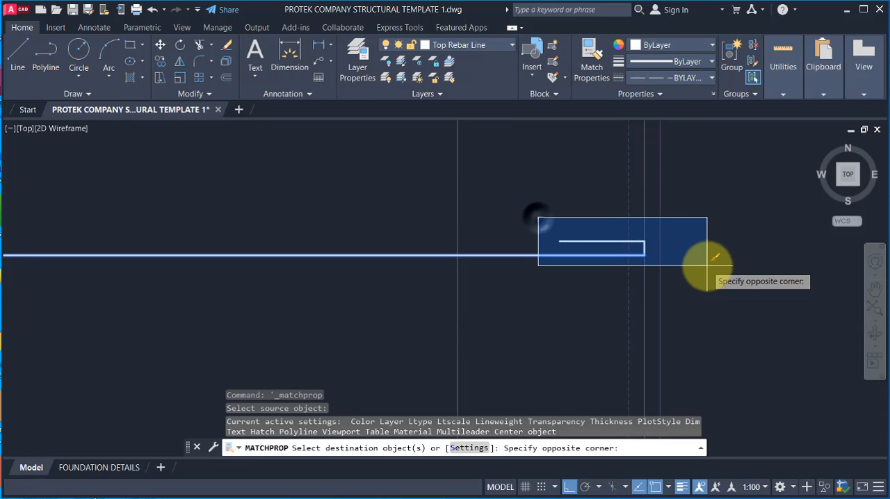
pyautogui.click(715, 267)
pyautogui.scroll(-8, 720, 253)
pyautogui.press('Escape')
# Step: Examine the full row of overlapping horizontal bottom bars and the vertical bars in the first bay
pyautogui.scroll(4, 623, 250)
pyautogui.scroll(-12, 563, 244)
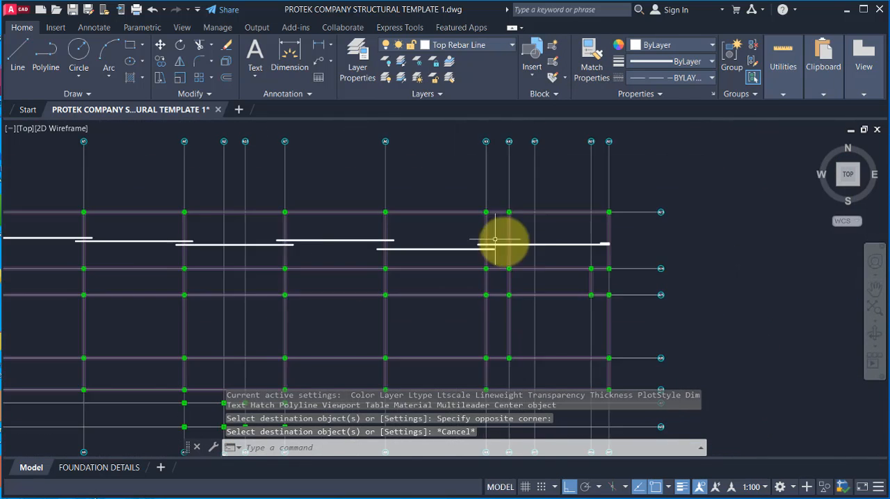
pyautogui.scroll(4, 374, 251)
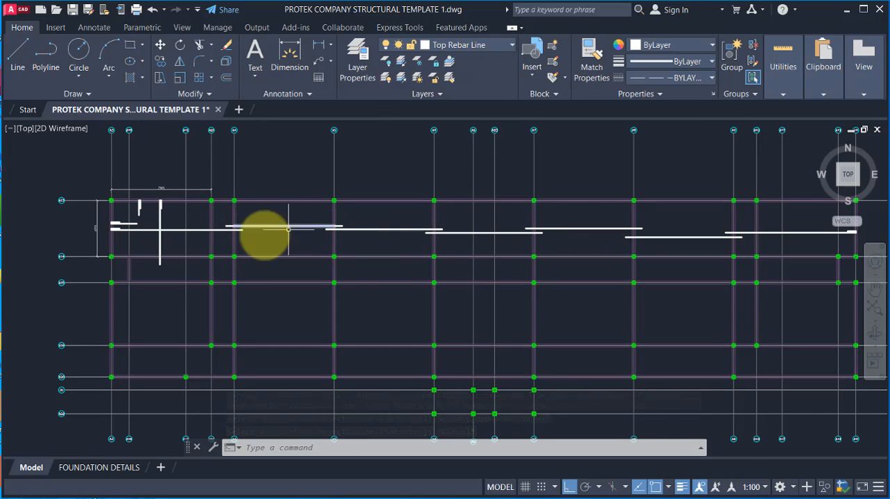
pyautogui.scroll(1, 265, 230)
pyautogui.scroll(-1, 291, 228)
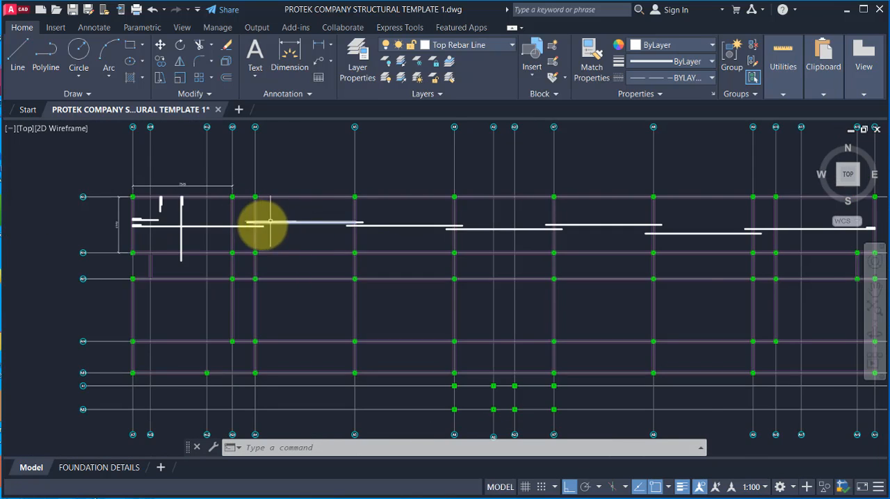
pyautogui.scroll(1, 292, 226)
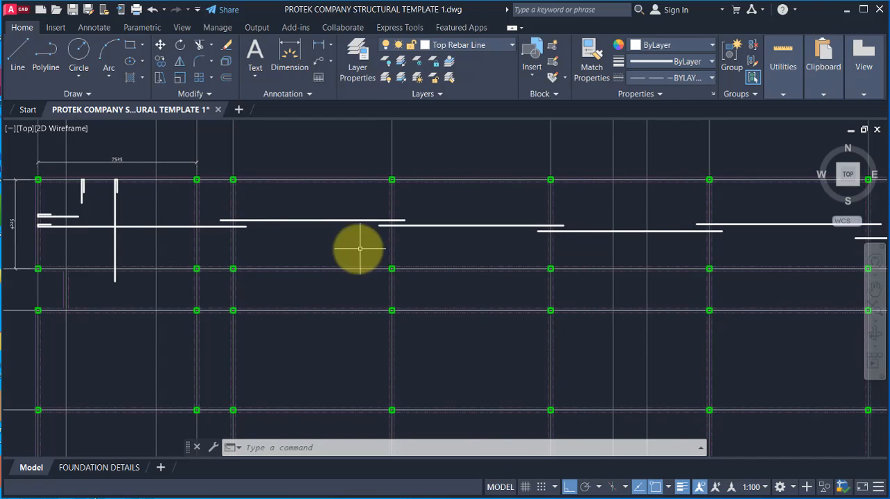
pyautogui.scroll(-1, 334, 249)
pyautogui.scroll(1, 219, 234)
pyautogui.scroll(1, 421, 202)
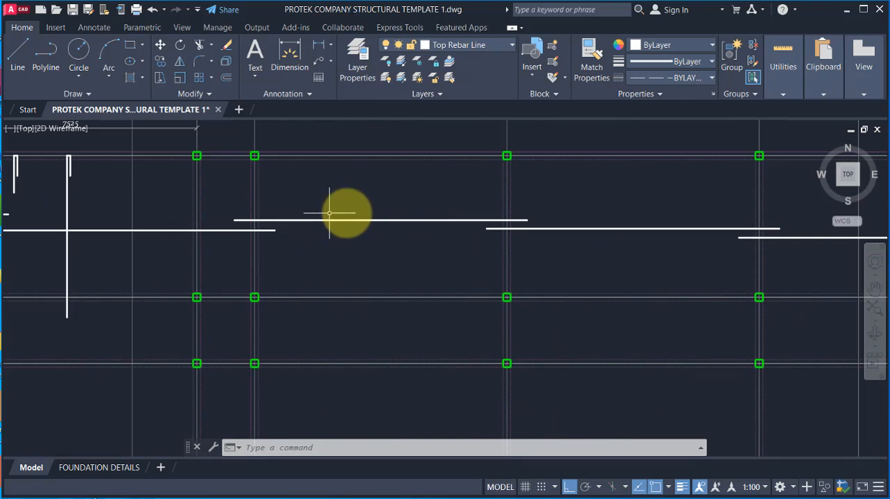
pyautogui.scroll(-1, 309, 229)
pyautogui.scroll(-1, 316, 222)
pyautogui.scroll(2, 333, 218)
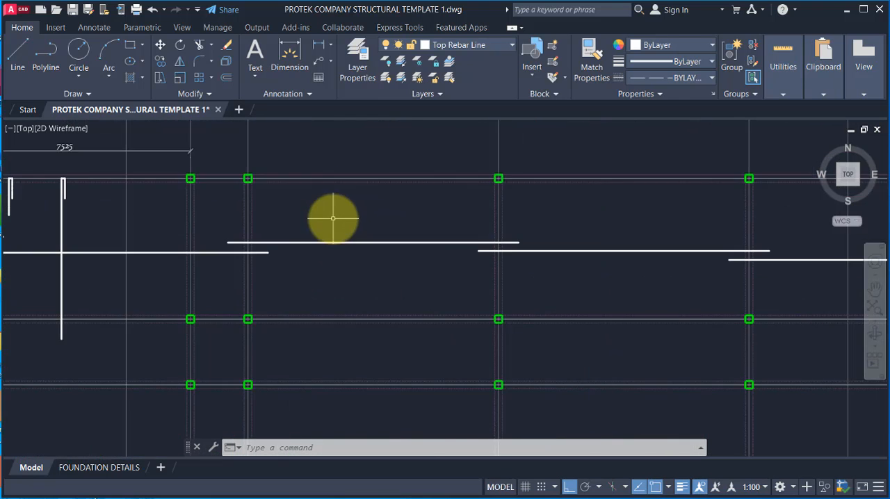
pyautogui.scroll(-1, 363, 188)
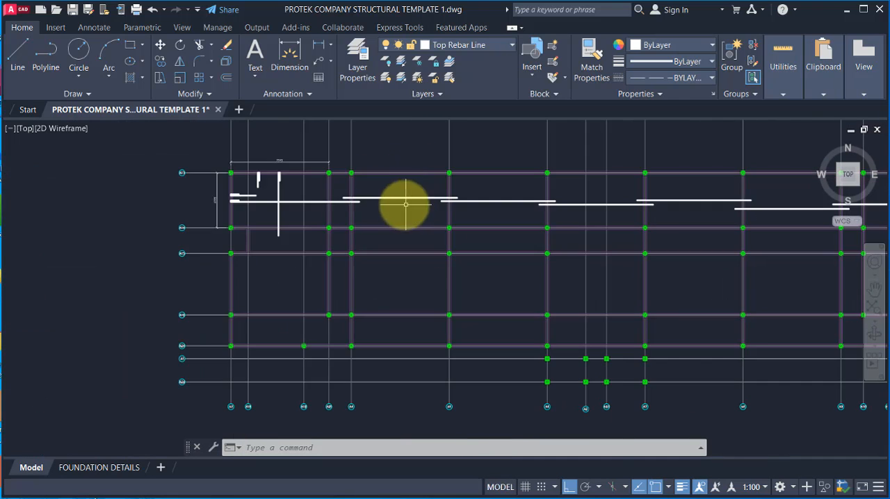
pyautogui.scroll(1, 279, 189)
pyautogui.scroll(1, 268, 150)
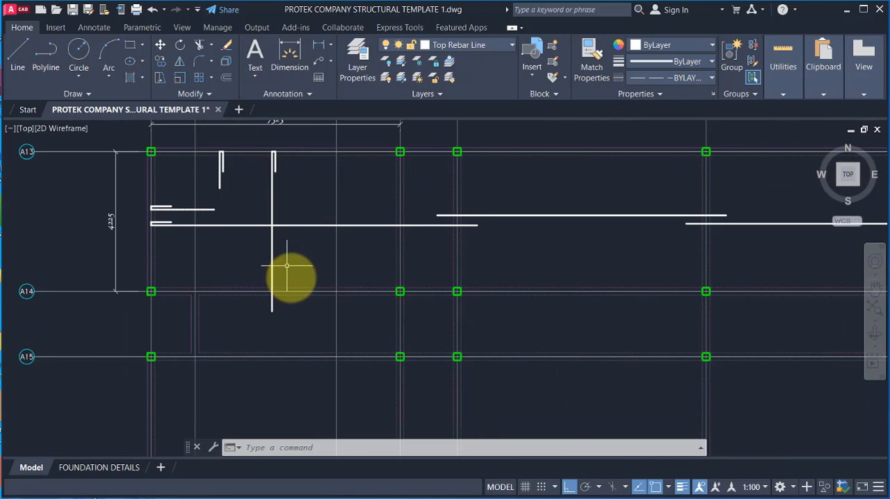
pyautogui.scroll(-1, 363, 265)
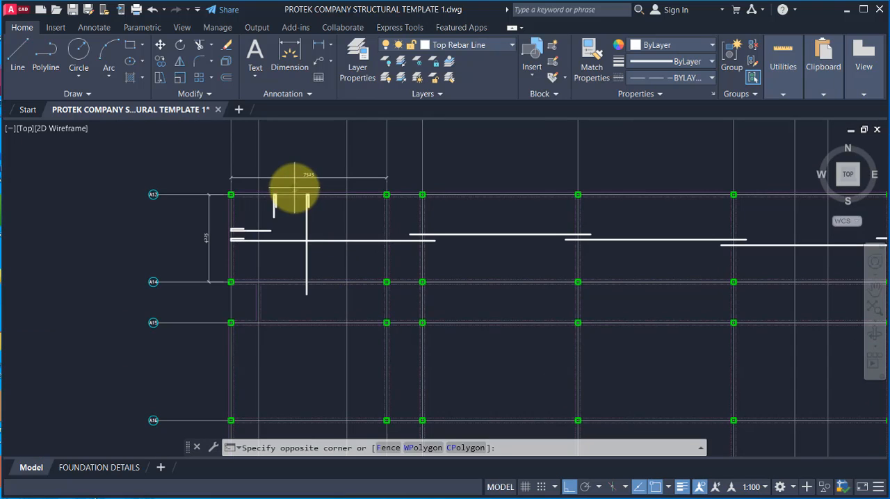
# Step: Copy the first bay's long hooked vertical bar and short hooked top bar horizontally into the next wide bay along gridline A13
pyautogui.click(318, 303)
pyautogui.scroll(2, 312, 228)
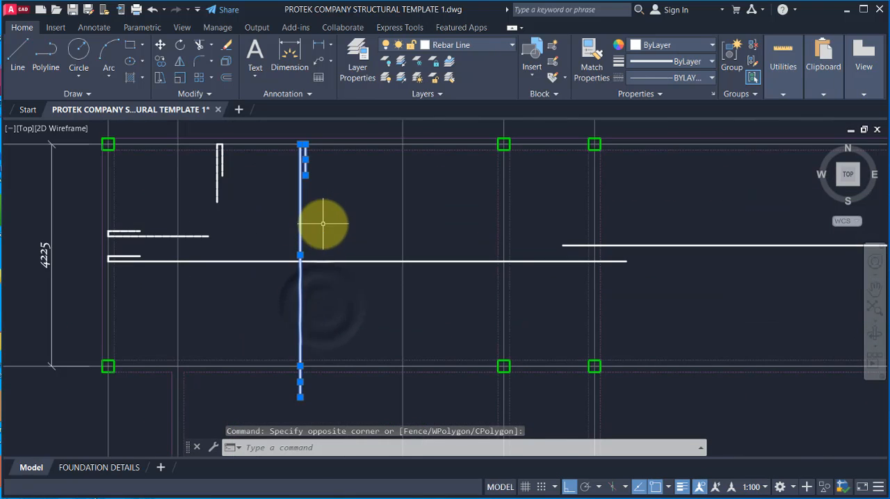
pyautogui.scroll(-1, 265, 202)
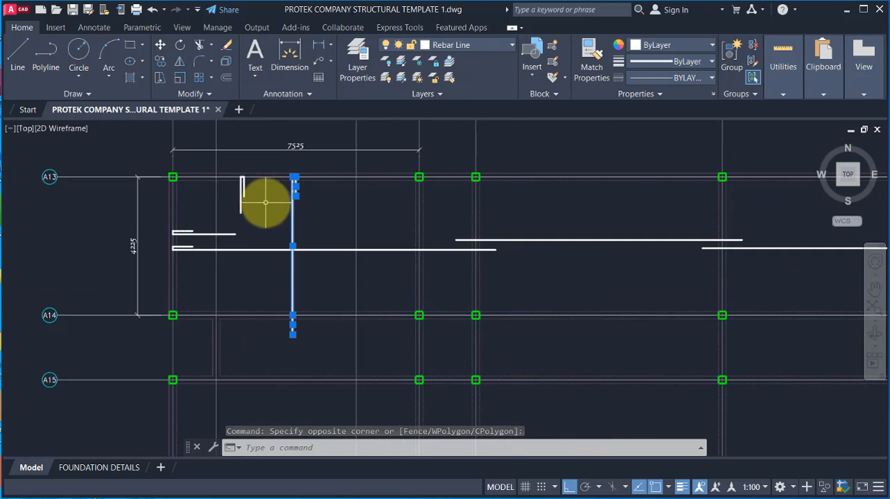
pyautogui.click(255, 213)
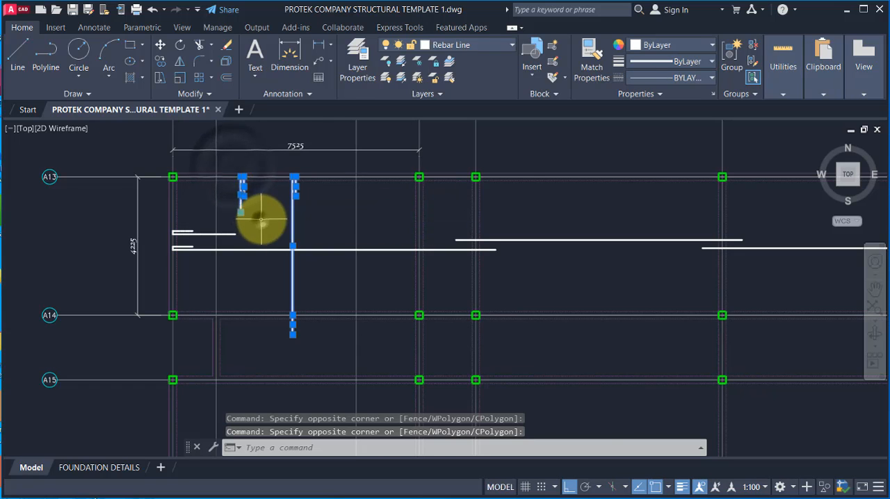
pyautogui.scroll(1, 257, 179)
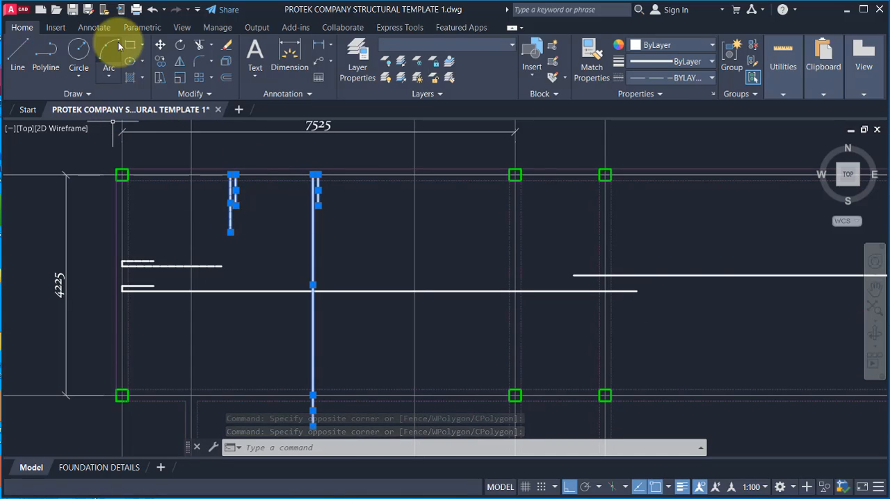
pyautogui.click(160, 61)
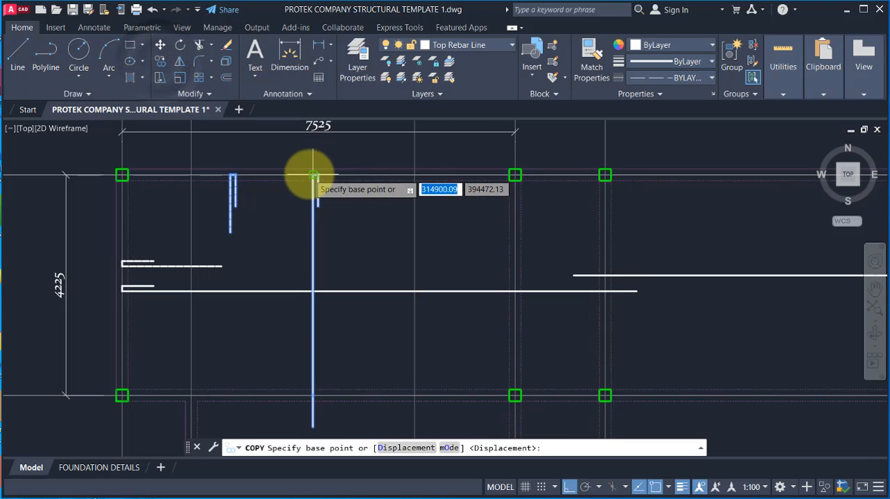
pyautogui.click(315, 174)
pyautogui.scroll(-1, 247, 177)
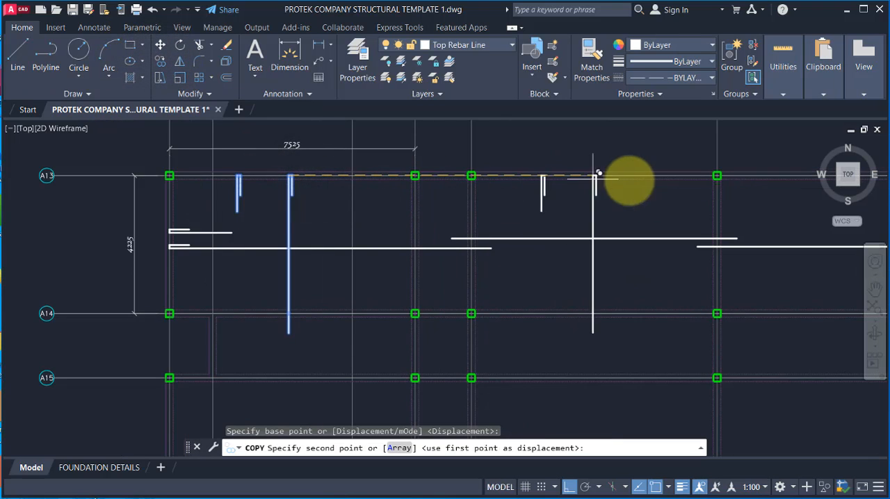
pyautogui.click(637, 175)
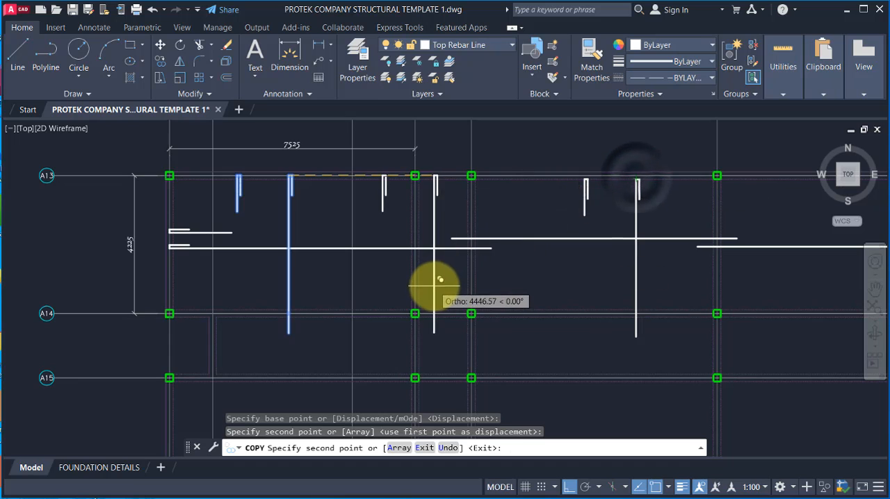
# Step: Place further copies of the two vertical bars in the next three wide bays along gridline A13
pyautogui.scroll(-2, 366, 274)
pyautogui.scroll(2, 561, 215)
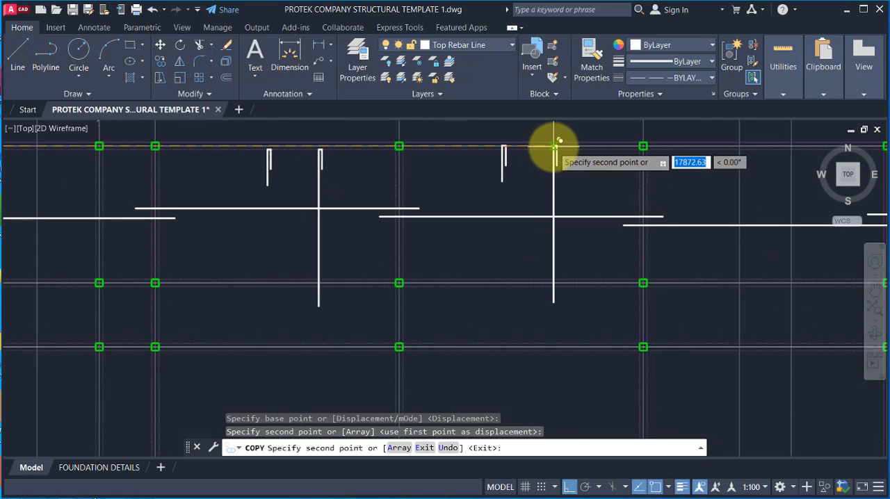
pyautogui.click(513, 159)
pyautogui.scroll(-3, 398, 225)
pyautogui.scroll(4, 403, 205)
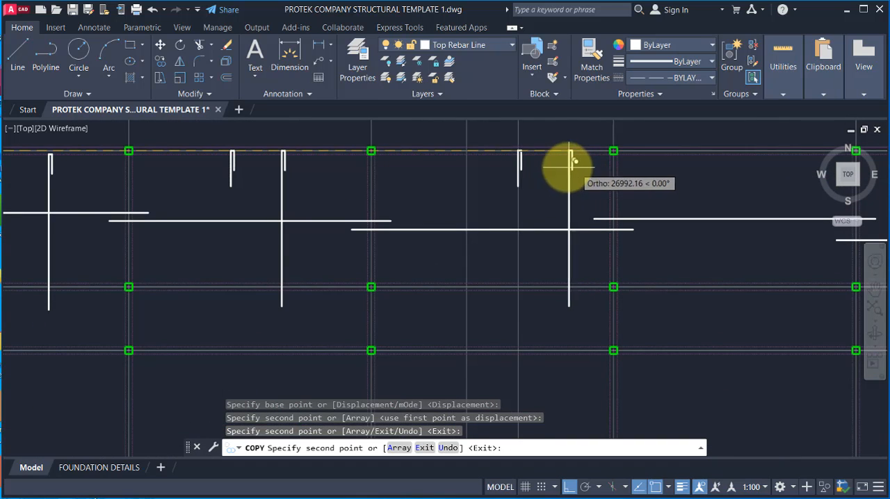
pyautogui.click(538, 150)
pyautogui.scroll(-3, 383, 199)
pyautogui.scroll(2, 522, 182)
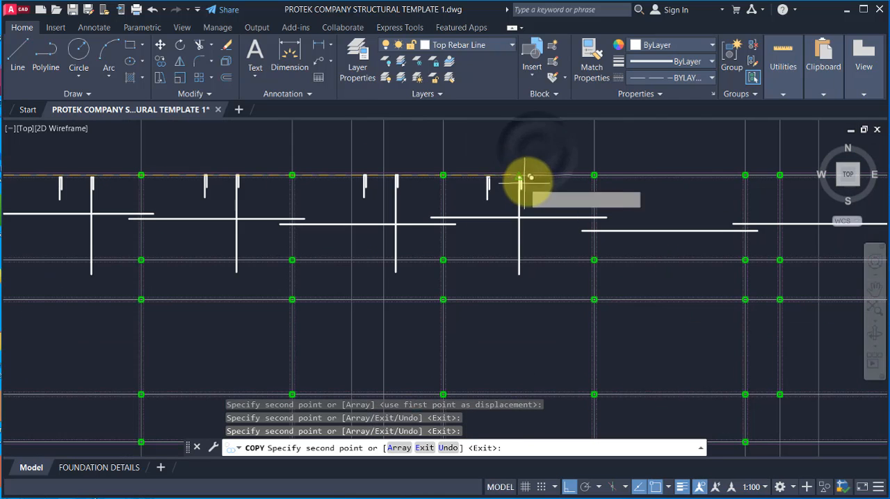
pyautogui.click(529, 179)
# Step: Place the remaining copies of the vertical bar pair in the last two wide bays and finish copying
pyautogui.scroll(-3, 497, 209)
pyautogui.scroll(3, 526, 193)
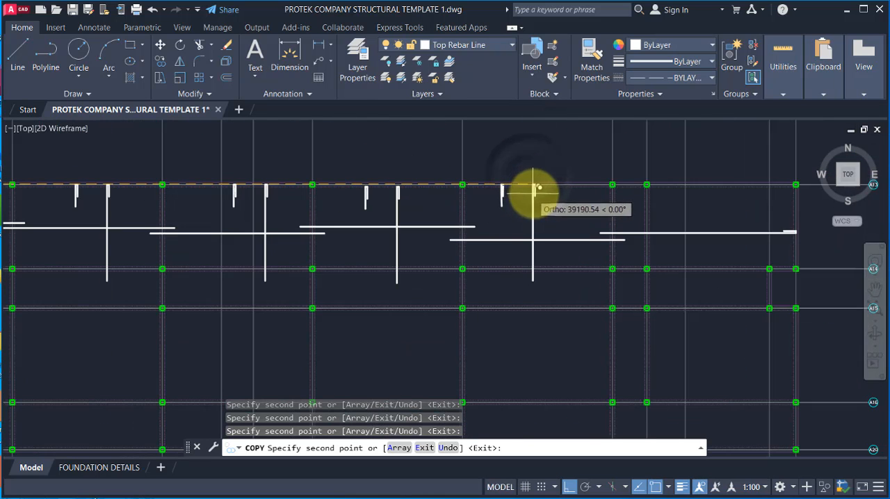
pyautogui.click(537, 184)
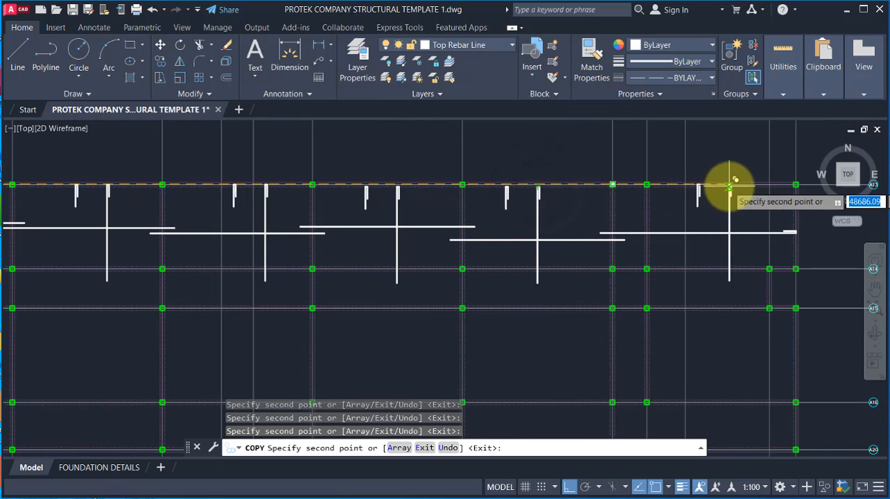
pyautogui.scroll(2, 734, 183)
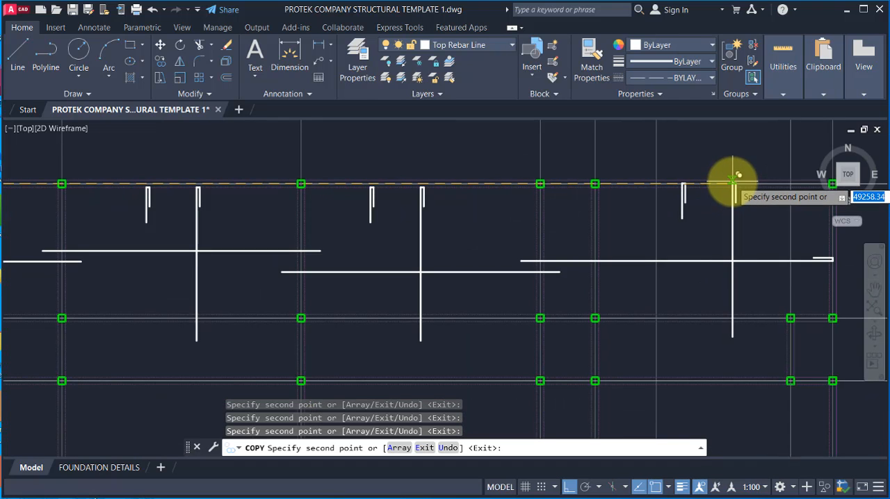
pyautogui.scroll(-3, 655, 192)
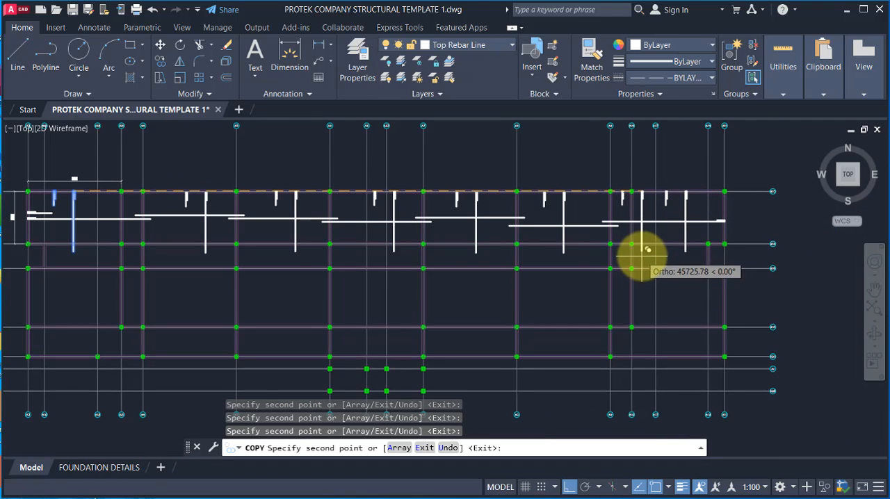
pyautogui.scroll(-1, 487, 229)
pyautogui.press('Escape')
# Step: Examine the copied vertical bars across the bays and the spans below the first bay's vertical bar
pyautogui.scroll(2, 299, 244)
pyautogui.scroll(2, 170, 263)
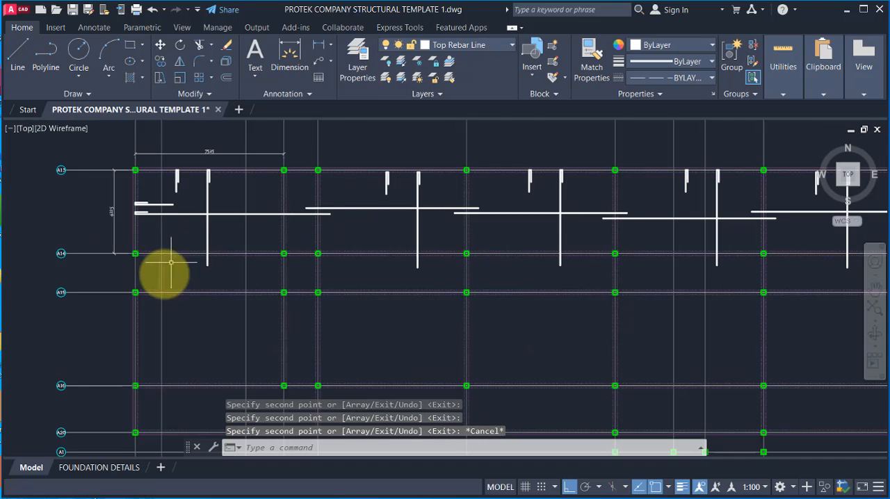
pyautogui.scroll(1, 163, 289)
pyautogui.scroll(-3, 278, 201)
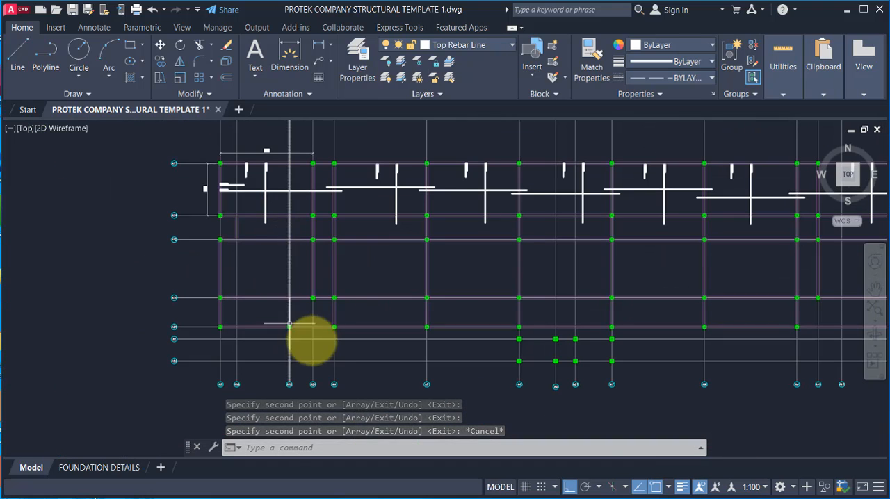
pyautogui.scroll(1, 263, 202)
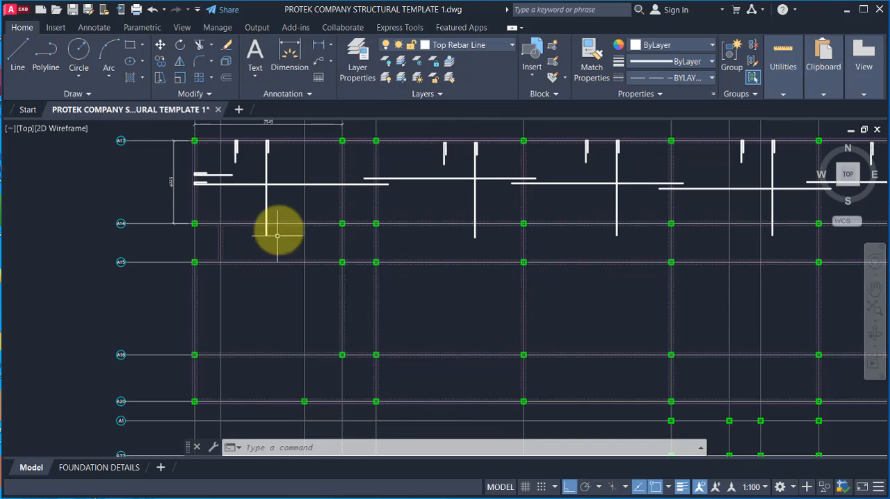
pyautogui.scroll(-1, 278, 247)
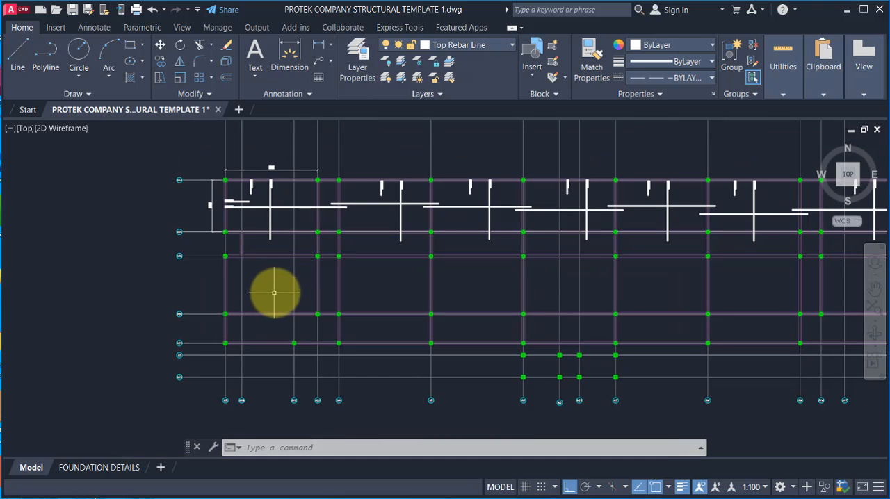
pyautogui.scroll(1, 276, 247)
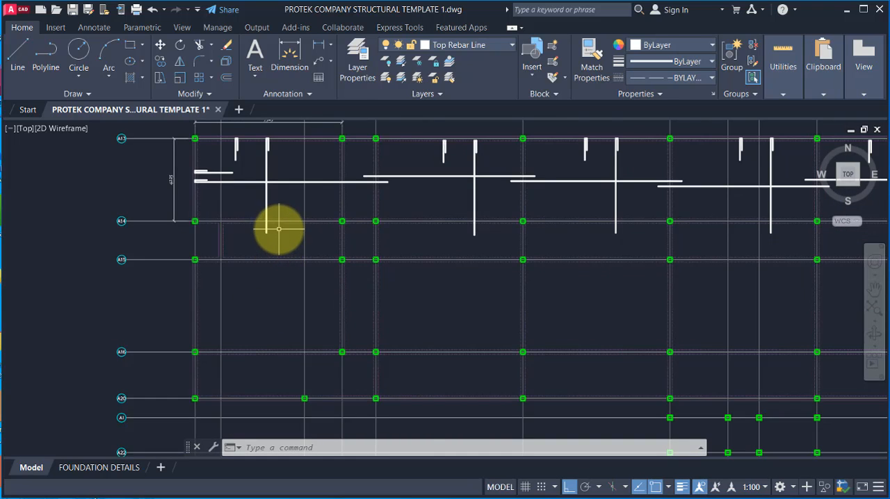
pyautogui.scroll(2, 278, 228)
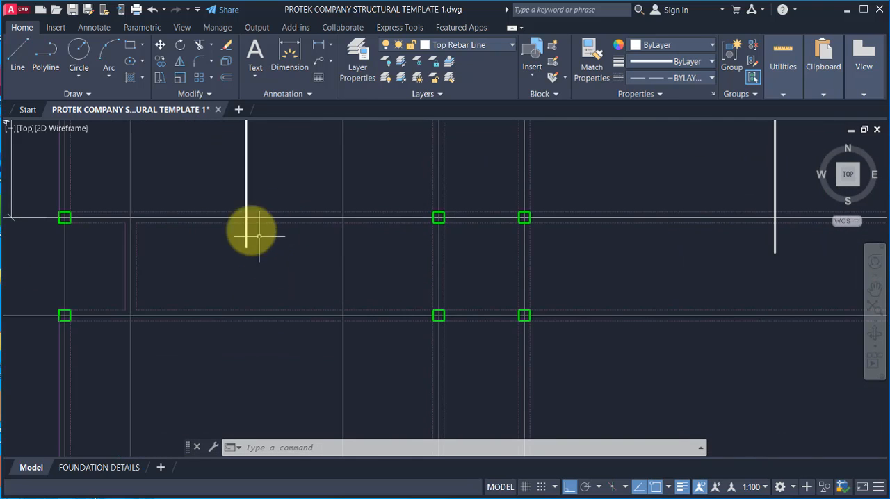
# Step: Draw a vertical bar just right of the first bay's bar, from gridline A14 down to A15 and 600 beyond it
pyautogui.click(17, 53)
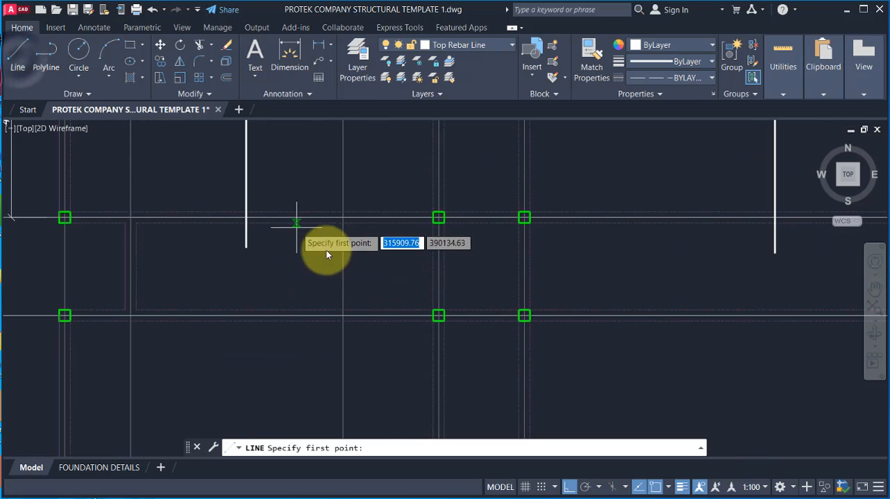
pyautogui.scroll(-2, 310, 334)
pyautogui.scroll(2, 311, 335)
pyautogui.scroll(1, 338, 179)
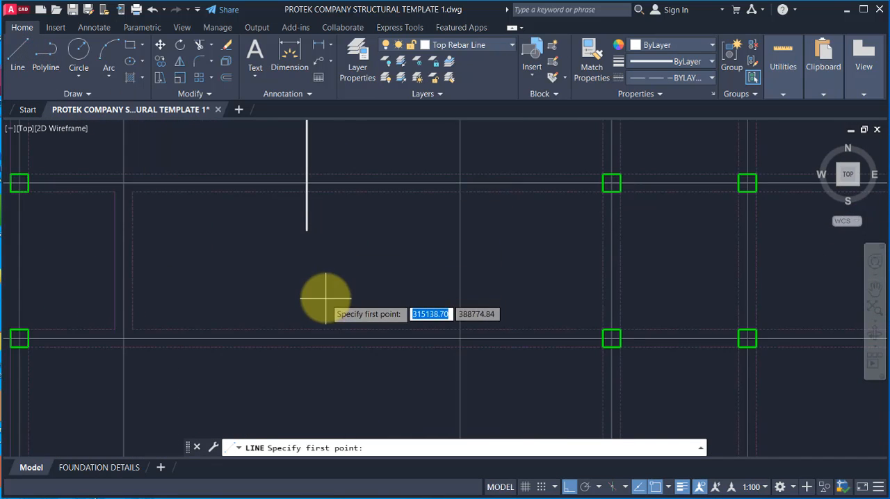
pyautogui.scroll(-1, 328, 298)
pyautogui.scroll(1, 327, 309)
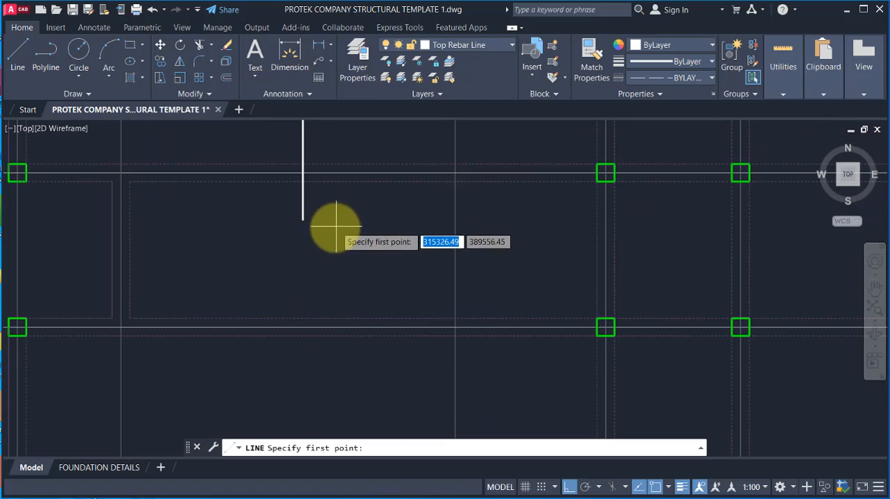
pyautogui.scroll(-2, 240, 300)
pyautogui.scroll(4, 274, 246)
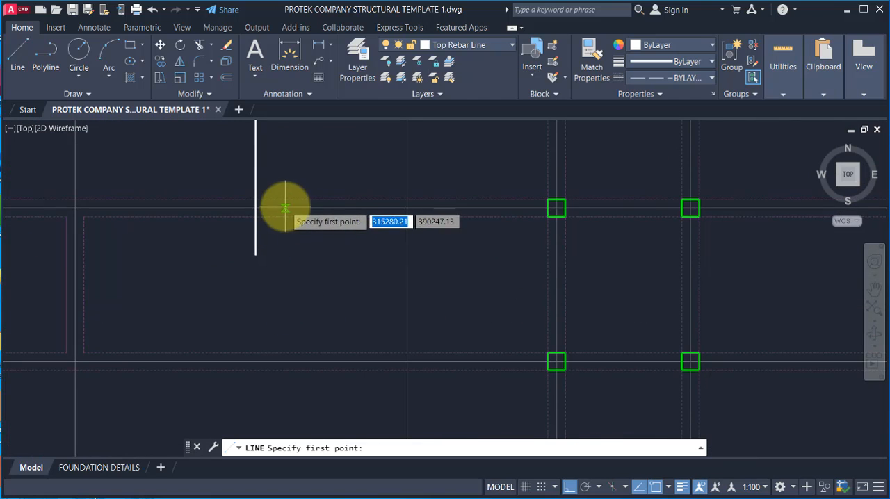
pyautogui.click(281, 208)
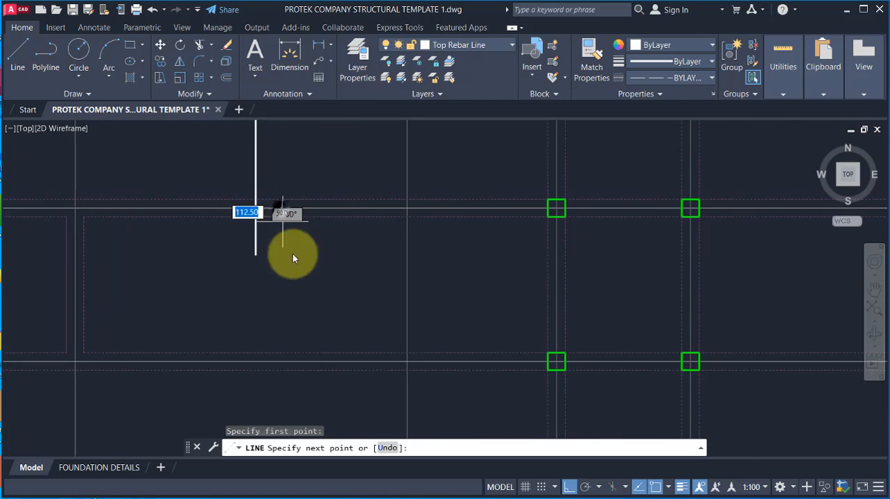
pyautogui.scroll(-2, 278, 362)
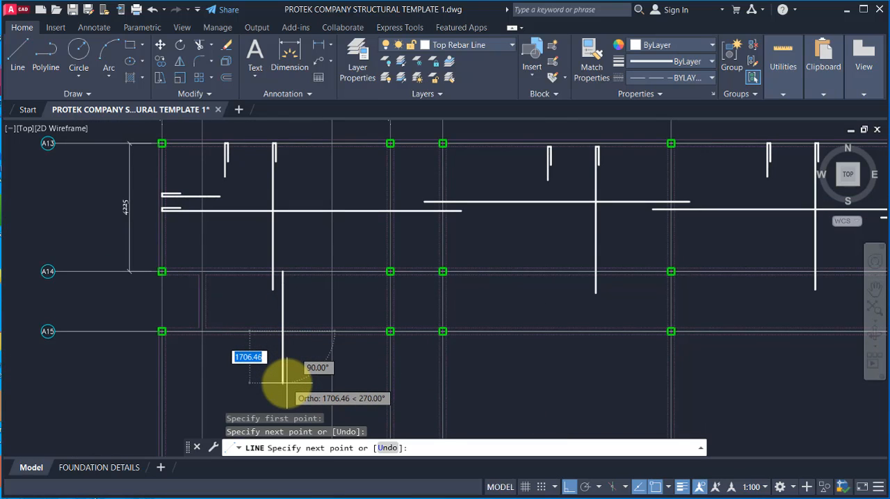
pyautogui.press('Return')
pyautogui.press('Escape')
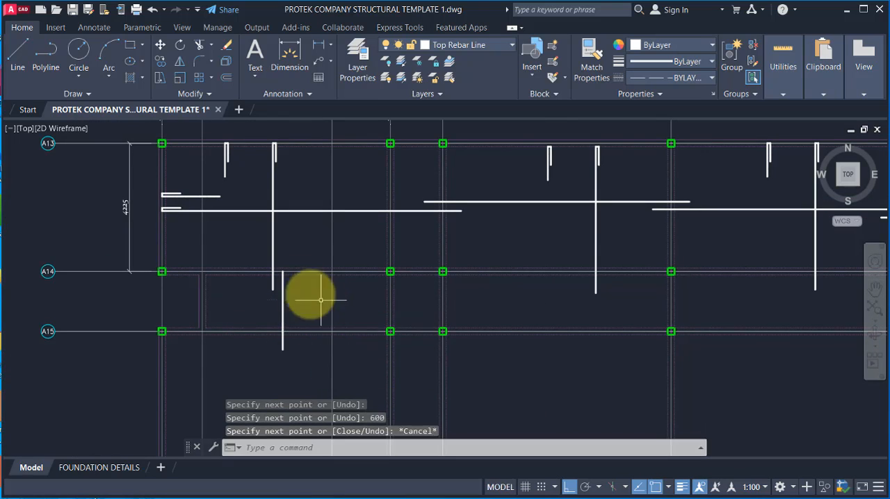
# Step: Extend the new vertical bar with a 600 line segment upward from its start on gridline A14
pyautogui.scroll(2, 278, 292)
pyautogui.press('Return')
pyautogui.click(283, 277)
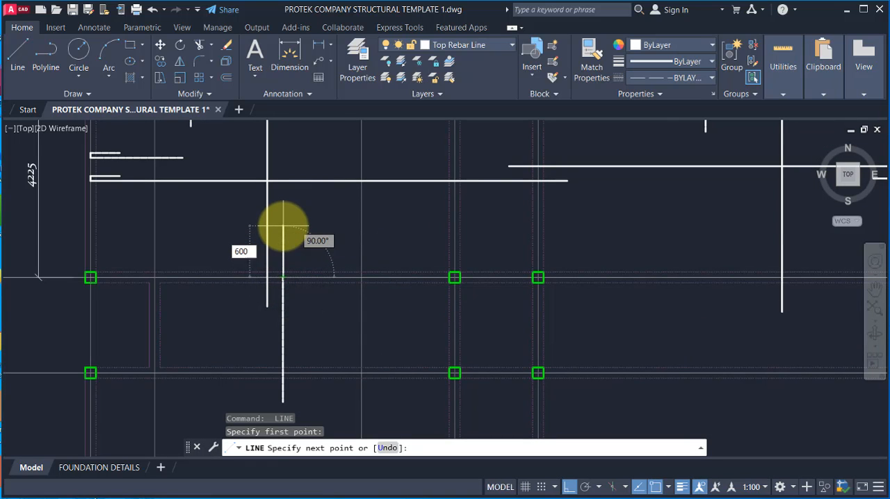
pyautogui.write('600')
pyautogui.press('Return')
pyautogui.press('Escape')
pyautogui.scroll(-1, 317, 265)
pyautogui.scroll(1, 299, 209)
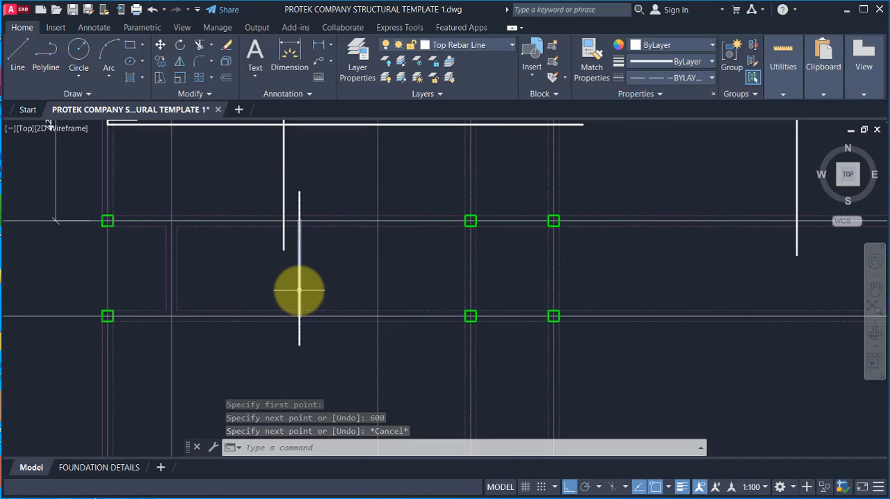
# Step: Match the new vertical bar's segments to the properties of the first bay's long vertical bar
pyautogui.click(591, 69)
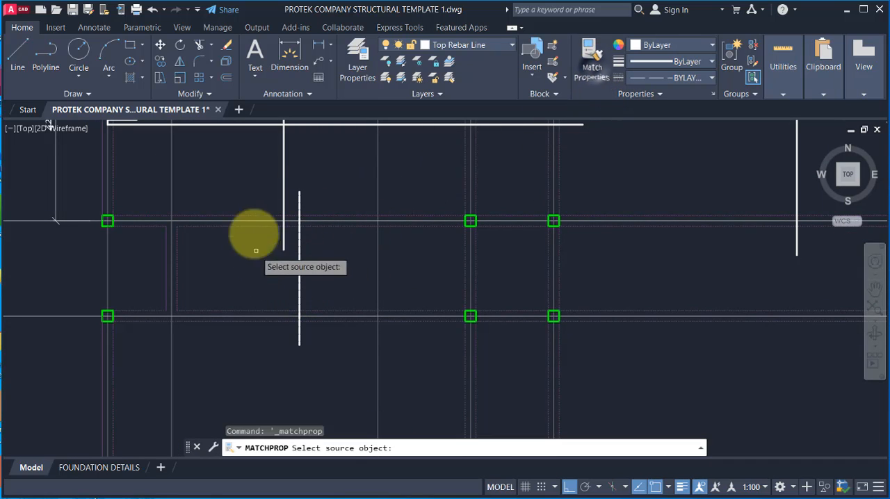
pyautogui.click(283, 182)
pyautogui.click(292, 182)
pyautogui.scroll(-3, 307, 239)
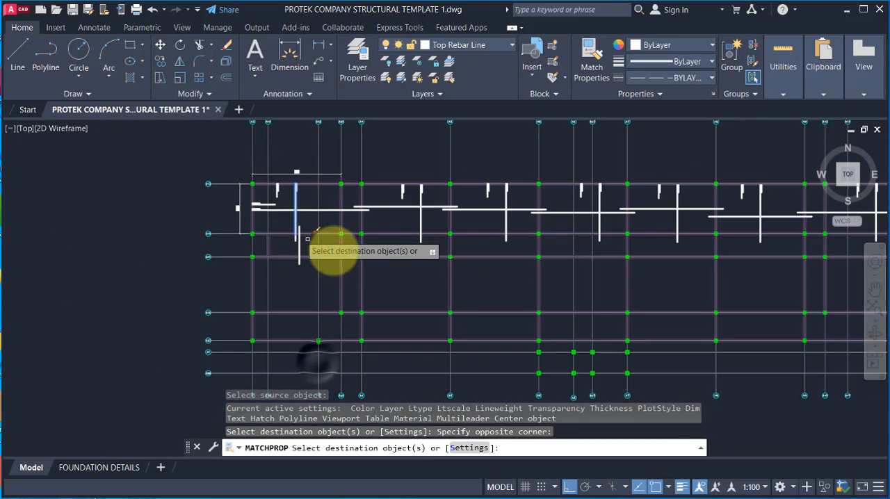
pyautogui.press('Escape')
# Step: Draw a vertical line just right of the lapping bar, from gridline A15 down to gridline A20
pyautogui.scroll(3, 309, 245)
pyautogui.scroll(-3, 319, 233)
pyautogui.scroll(2, 311, 217)
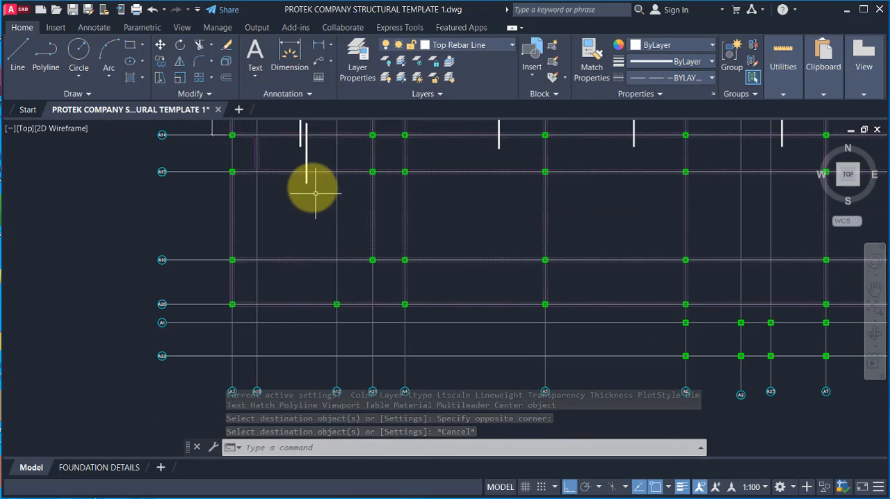
pyautogui.scroll(2, 314, 194)
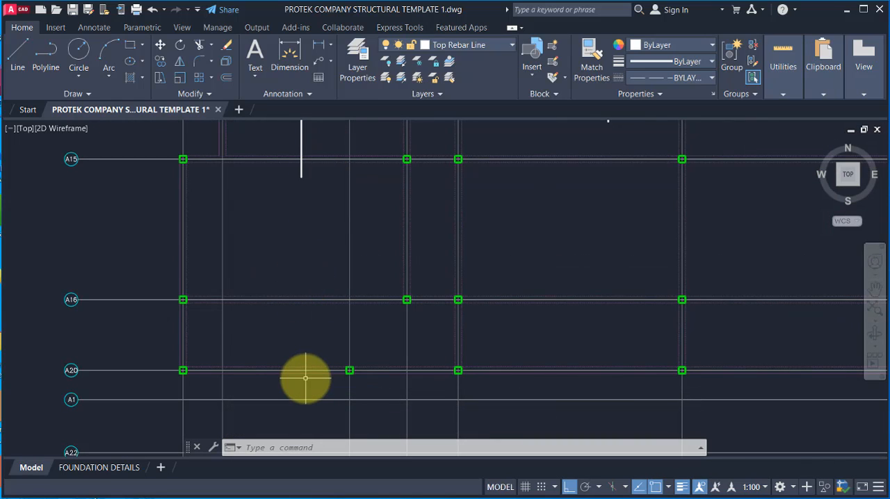
pyautogui.click(18, 61)
pyautogui.scroll(-3, 327, 209)
pyautogui.scroll(5, 310, 198)
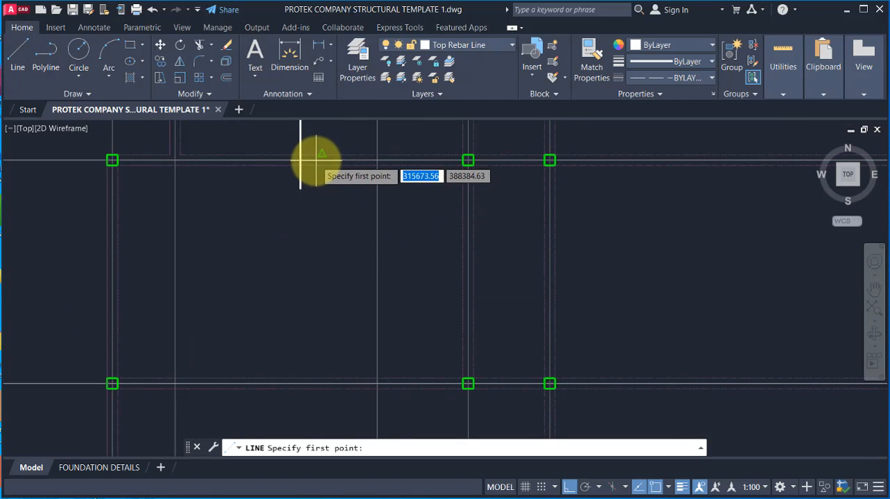
pyautogui.click(316, 161)
pyautogui.press('Escape')
pyautogui.press('space')
pyautogui.scroll(4, 314, 162)
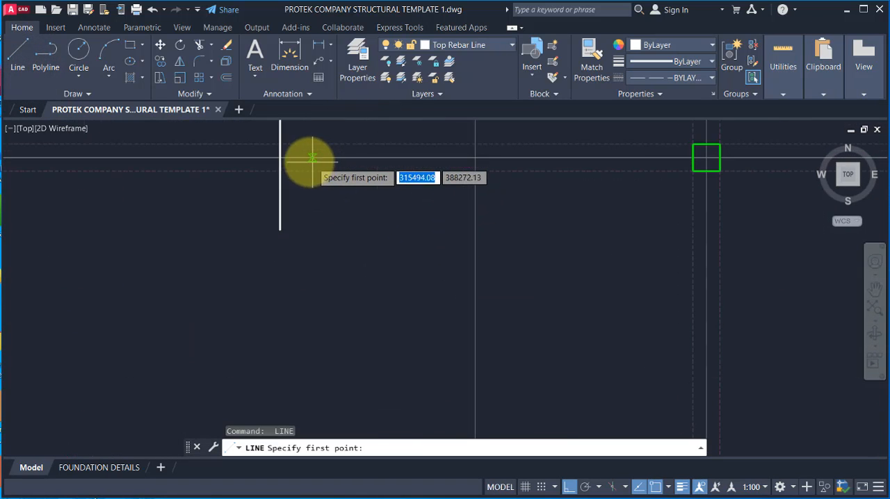
pyautogui.click(312, 159)
pyautogui.scroll(-3, 306, 164)
pyautogui.scroll(3, 311, 347)
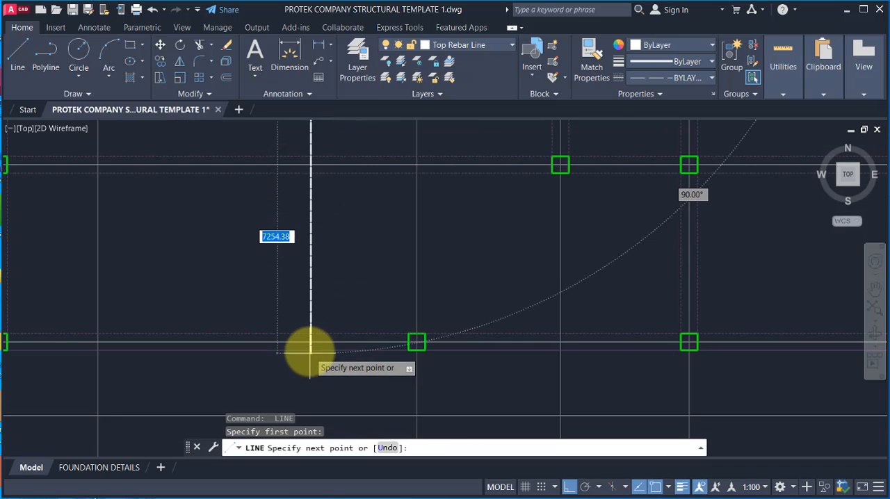
pyautogui.scroll(5, 311, 342)
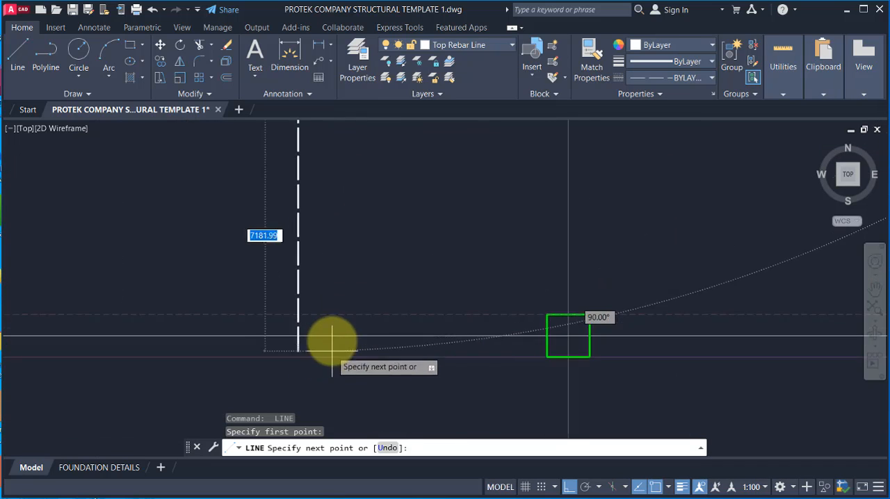
pyautogui.click(276, 334)
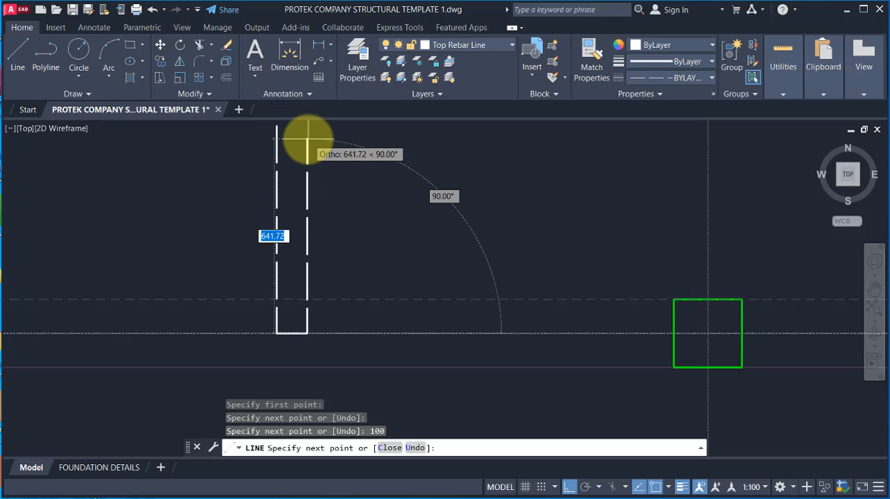
# Step: Finish the bar's lower end at gridline A20 with a 100 segment to the right and a 600 return upward
pyautogui.write('00')
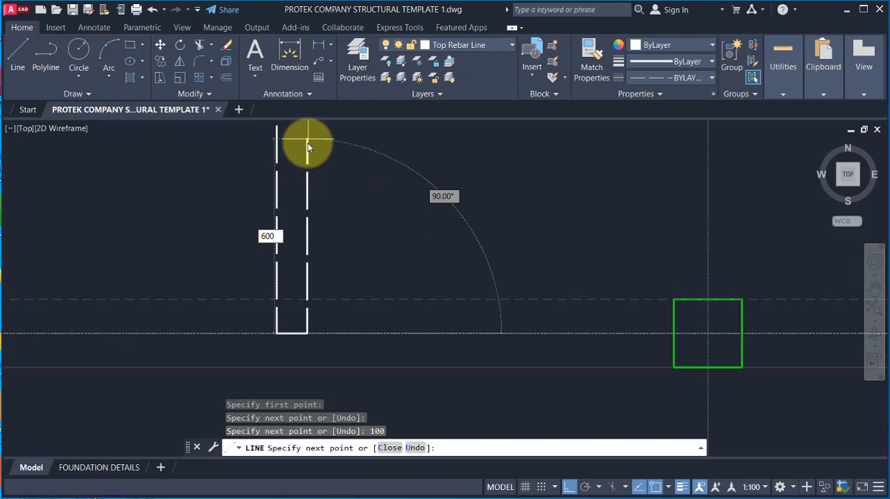
pyautogui.press('Return')
pyautogui.press('Escape')
pyautogui.scroll(-6, 362, 346)
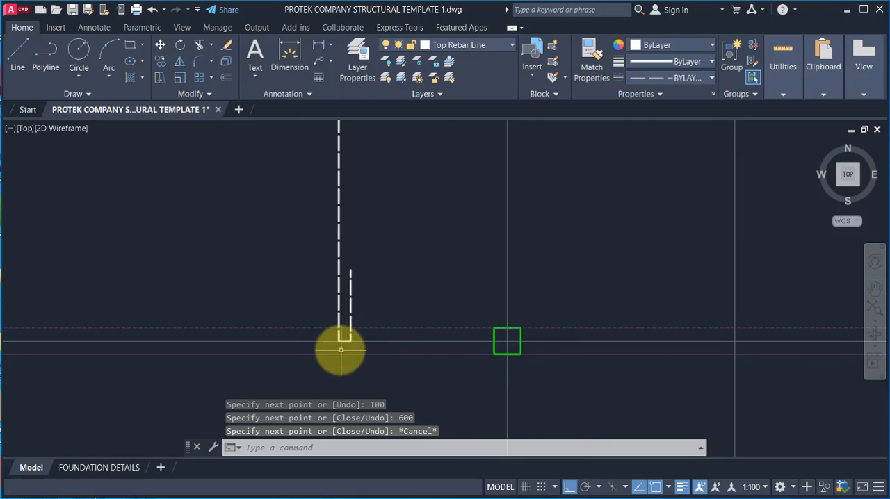
# Step: Match the A15–A20 bar and its hook segments to the properties of the solid vertical bar above
pyautogui.scroll(-3, 317, 191)
pyautogui.scroll(6, 298, 192)
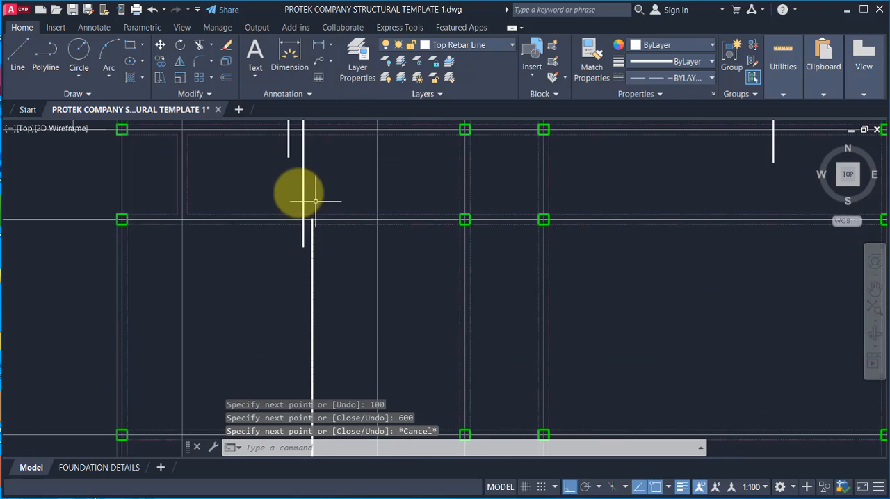
pyautogui.click(593, 58)
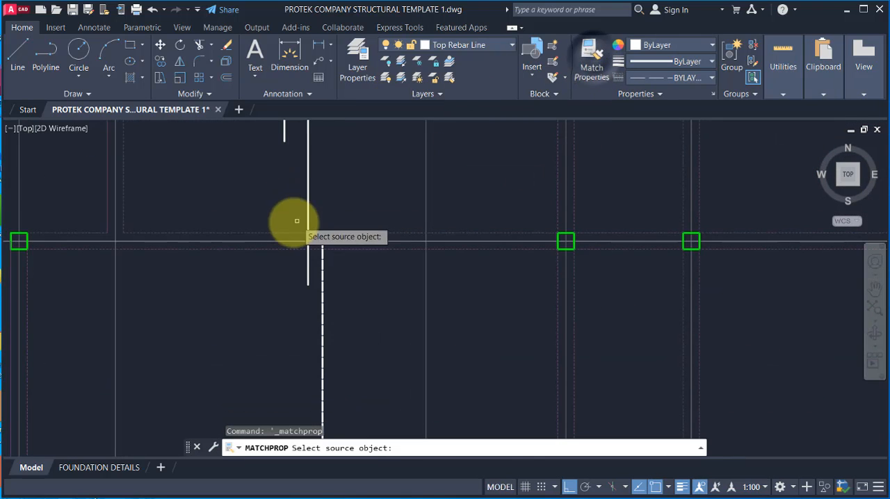
pyautogui.click(308, 179)
pyautogui.scroll(2, 322, 243)
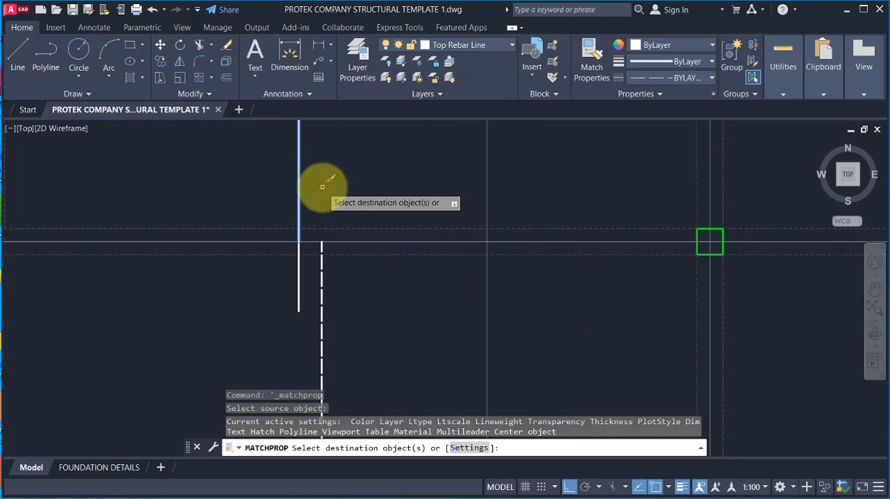
pyautogui.click(322, 193)
pyautogui.scroll(-5, 357, 258)
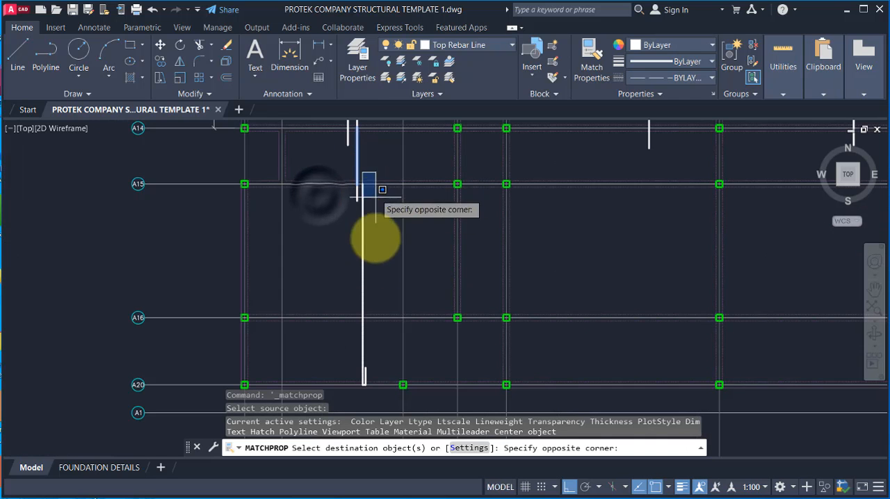
pyautogui.click(391, 397)
pyautogui.scroll(6, 385, 389)
pyautogui.scroll(-11, 356, 241)
pyautogui.scroll(6, 369, 208)
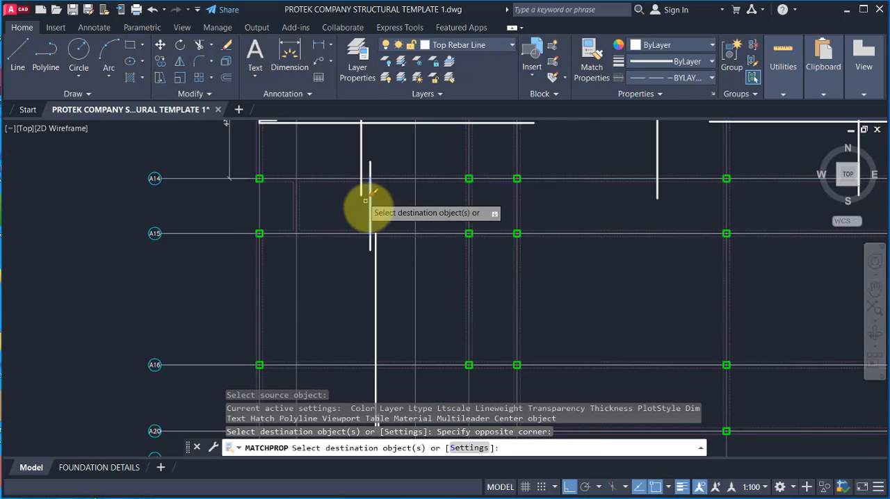
pyautogui.scroll(-2, 375, 220)
pyautogui.scroll(-2, 393, 247)
pyautogui.press('Escape')
# Step: Examine the vertical bars in the first bay between gridlines A14 and A20 and their lap at A15
pyautogui.scroll(4, 379, 243)
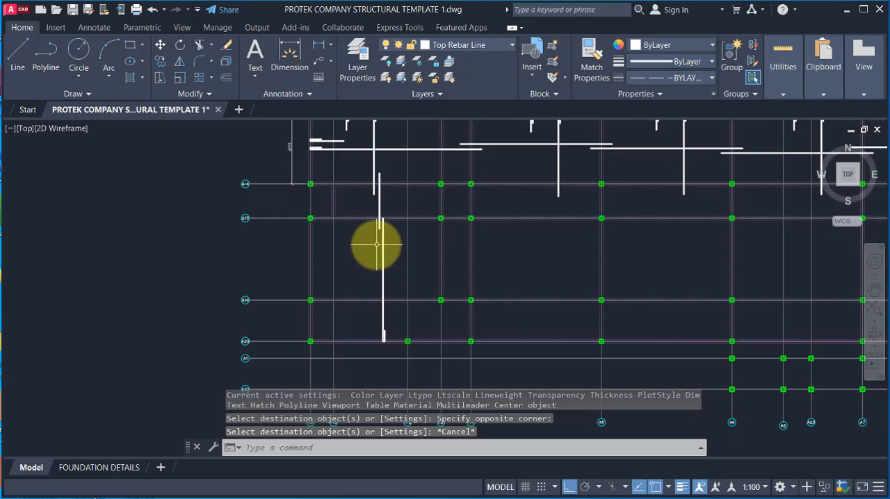
pyautogui.scroll(2, 487, 192)
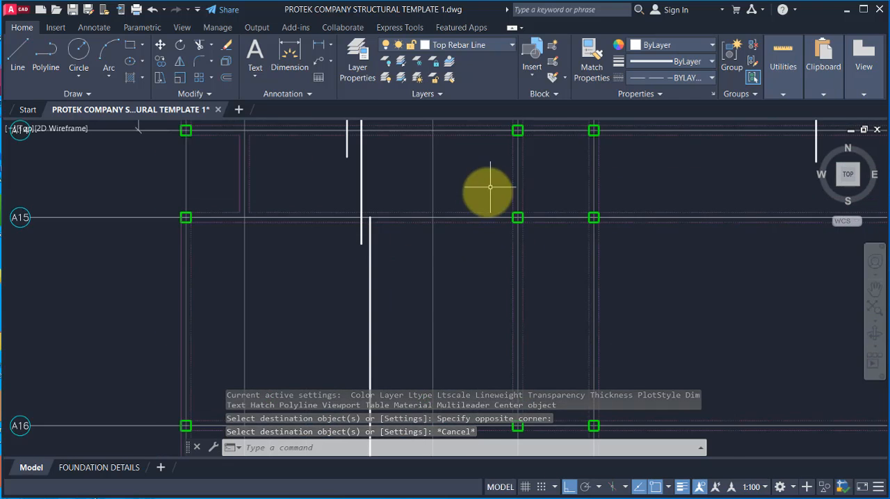
pyautogui.scroll(-4, 511, 201)
pyautogui.scroll(2, 413, 199)
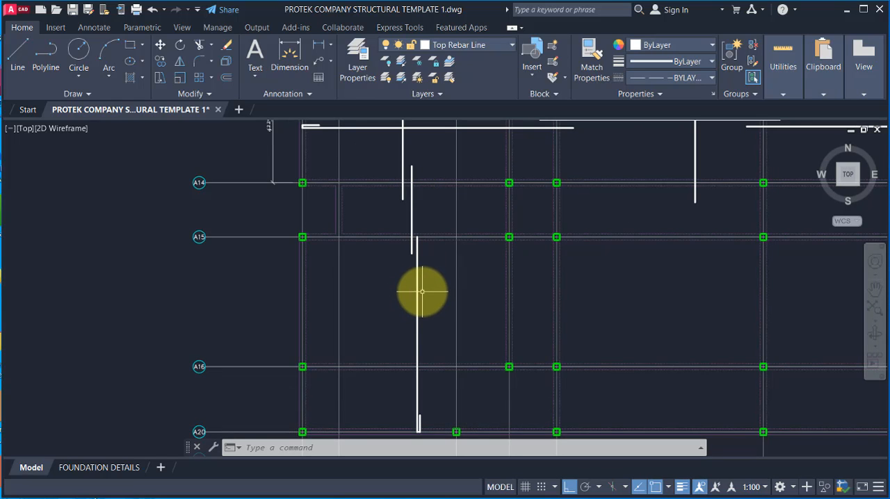
pyautogui.scroll(-2, 417, 243)
pyautogui.scroll(2, 410, 331)
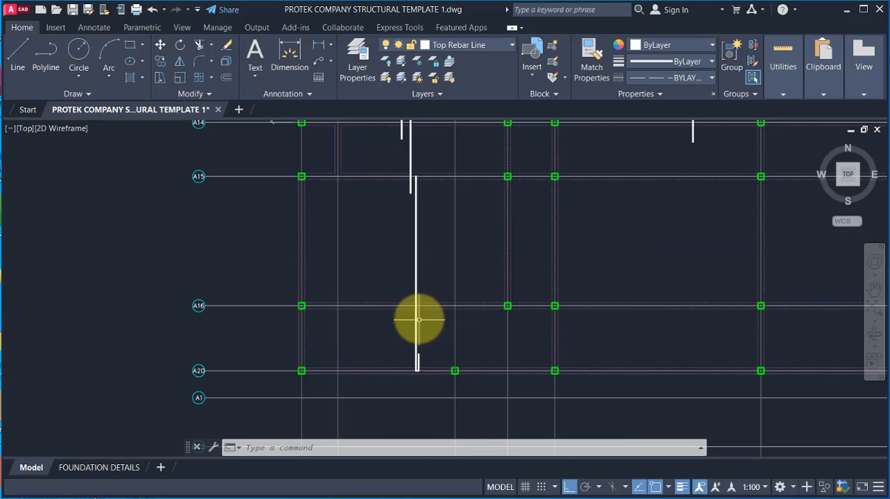
pyautogui.scroll(2, 421, 293)
pyautogui.scroll(-2, 431, 310)
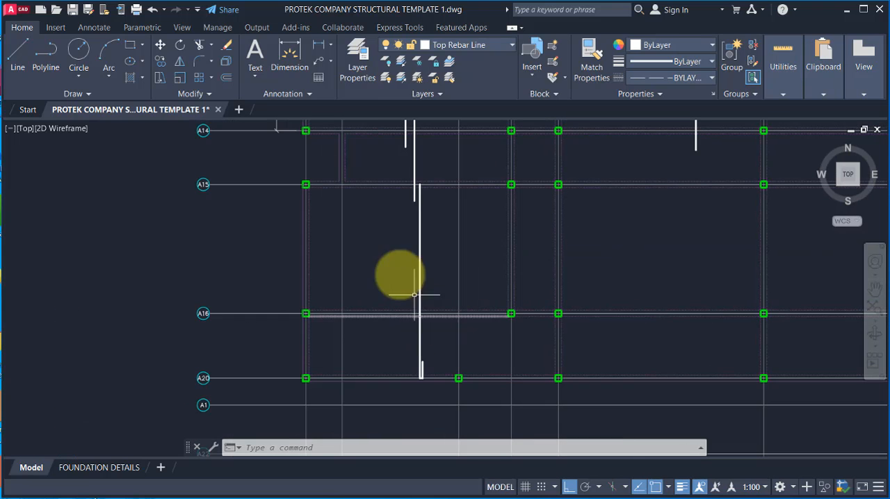
pyautogui.click(445, 45)
pyautogui.click(438, 46)
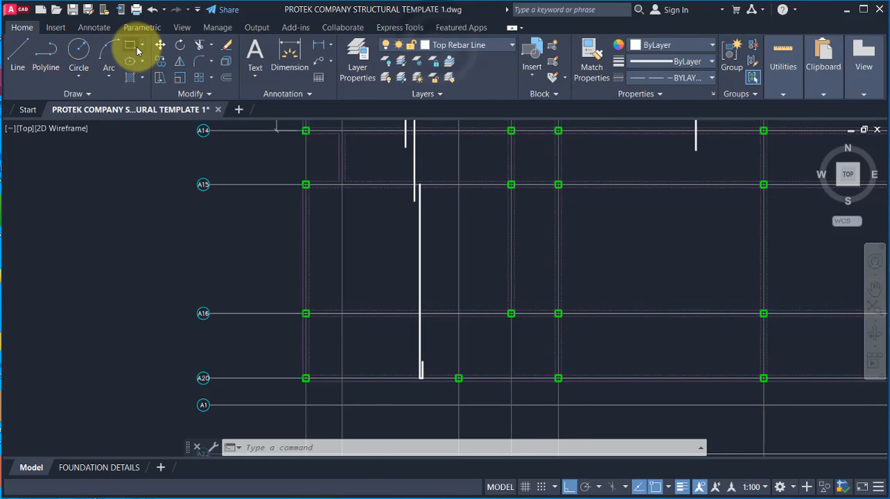
pyautogui.click(129, 45)
pyautogui.click(306, 184)
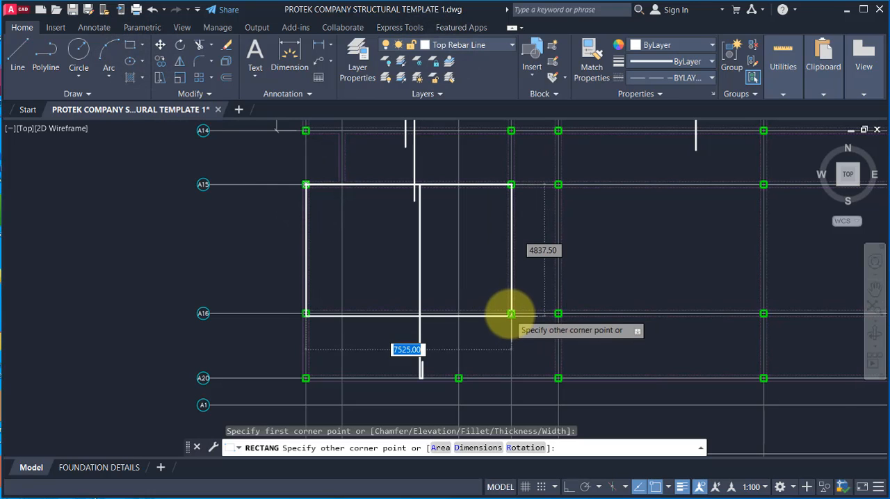
pyautogui.press('Escape')
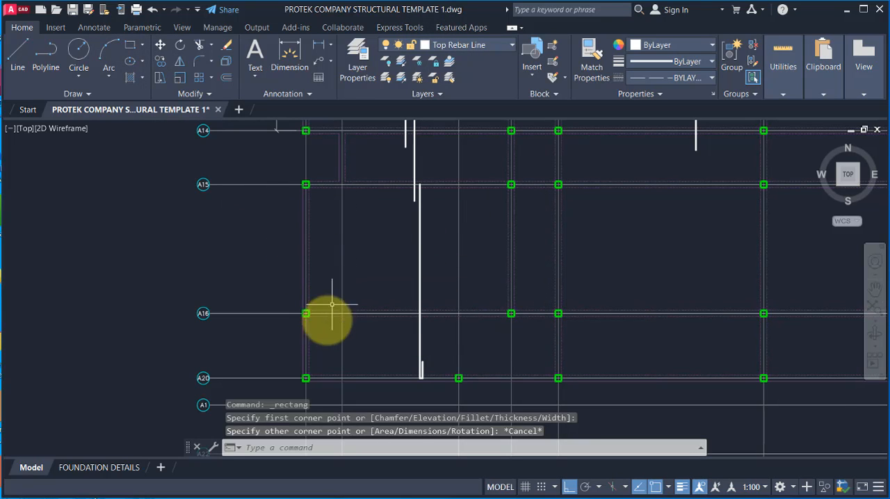
pyautogui.press('Return')
pyautogui.click(306, 314)
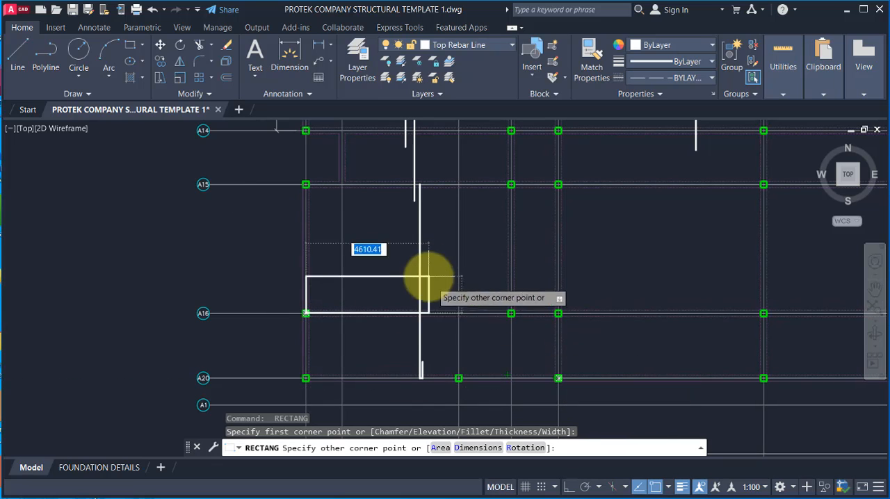
pyautogui.press('Escape')
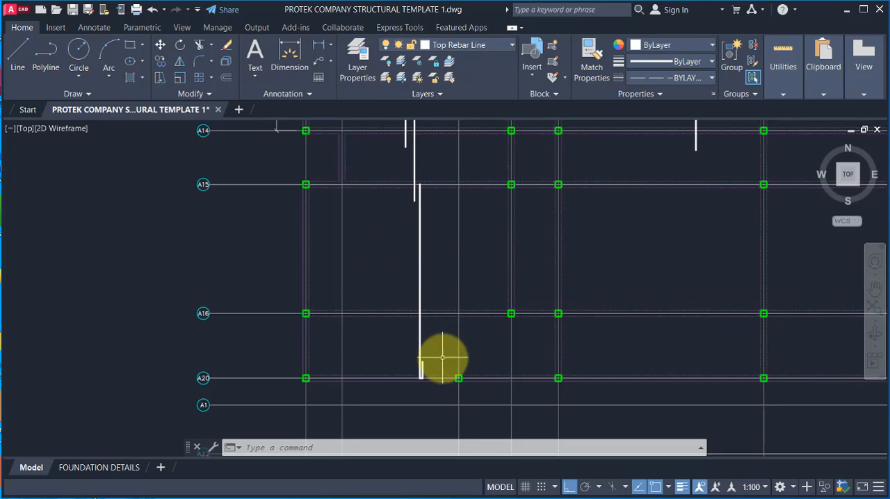
# Step: Measure the vertical distance between gridlines A15 and A20 with a linear dimension
pyautogui.click(317, 49)
pyautogui.click(253, 184)
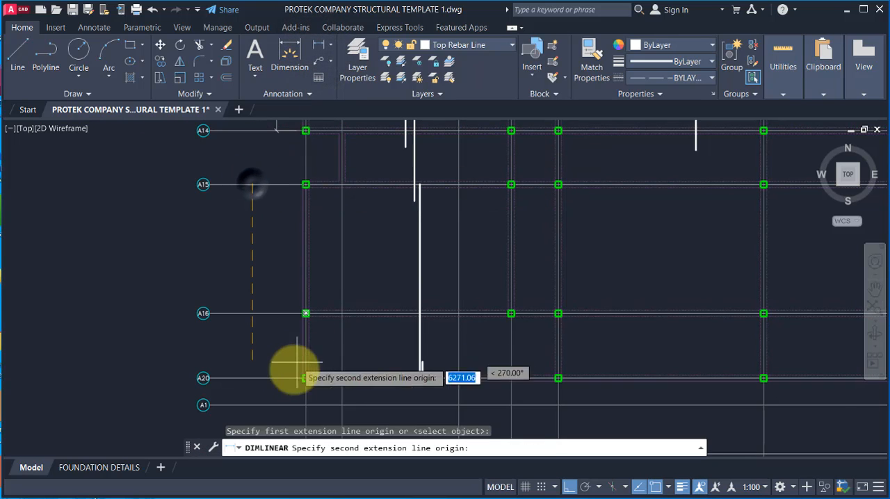
pyautogui.click(243, 378)
pyautogui.scroll(4, 254, 265)
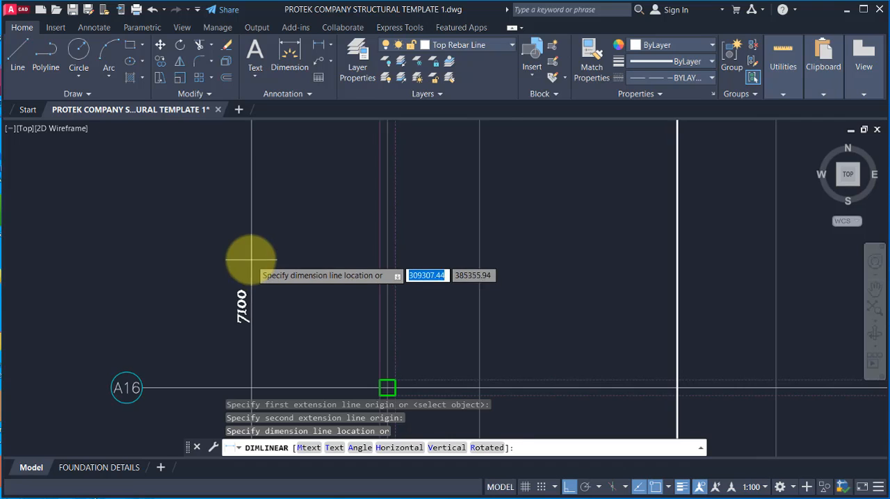
pyautogui.scroll(-4, 254, 265)
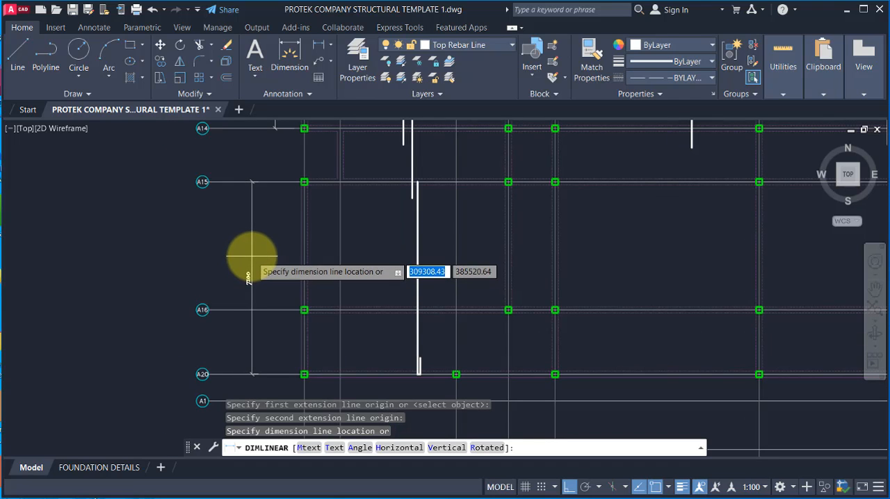
pyautogui.scroll(2, 254, 257)
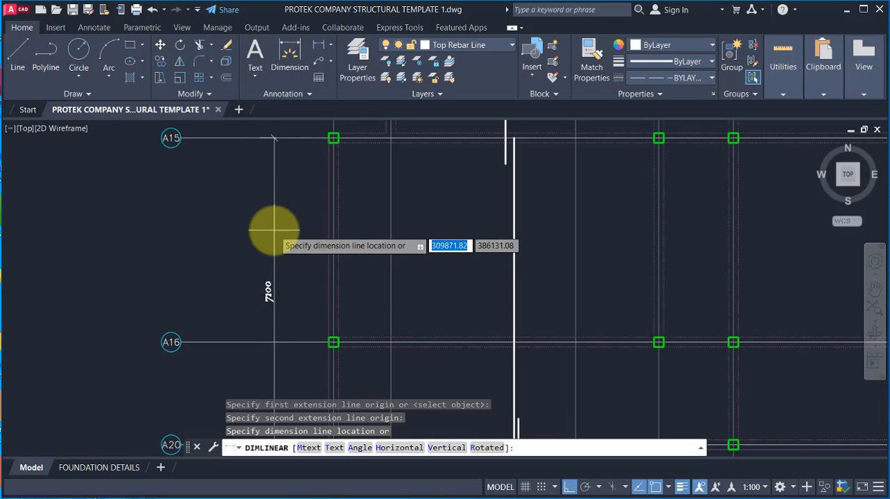
pyautogui.press('Escape')
# Step: Copy the 600 lap segment below gridline A15 onto the upper end of the A15–A20 bar, extending it above A15
pyautogui.scroll(-2, 505, 199)
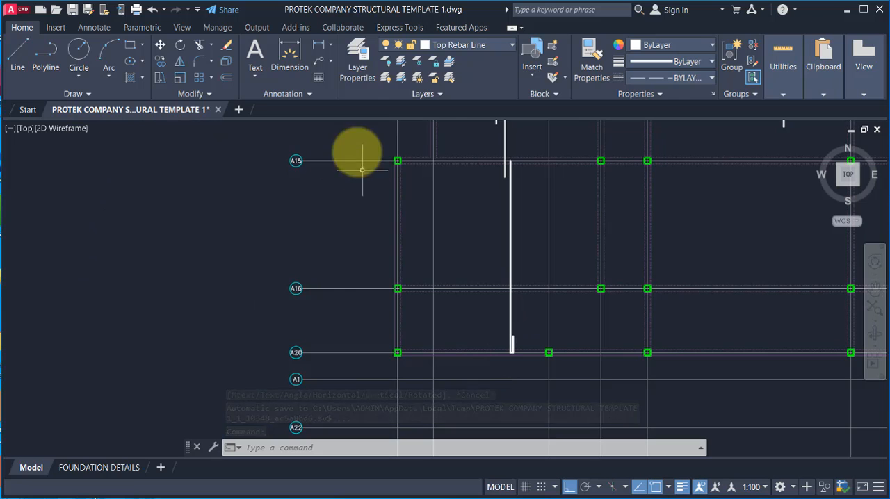
pyautogui.scroll(8, 538, 171)
pyautogui.click(454, 196)
pyautogui.click(403, 234)
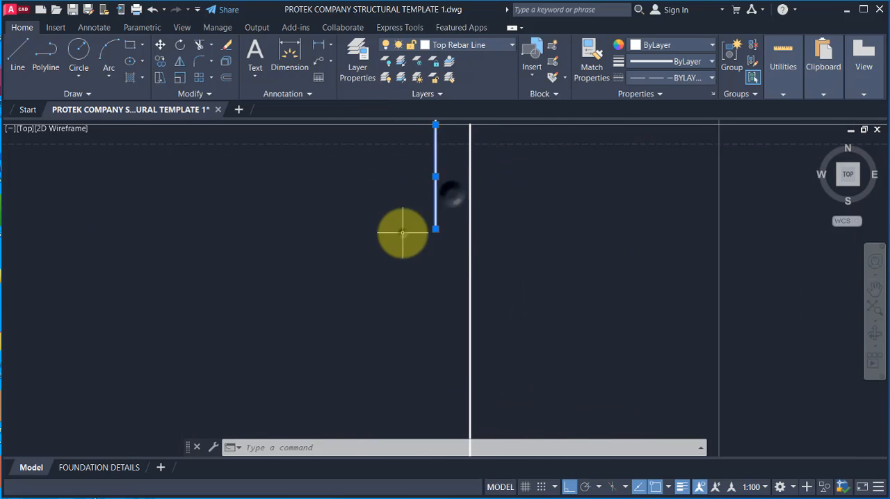
pyautogui.scroll(-2, 391, 260)
pyautogui.scroll(4, 436, 187)
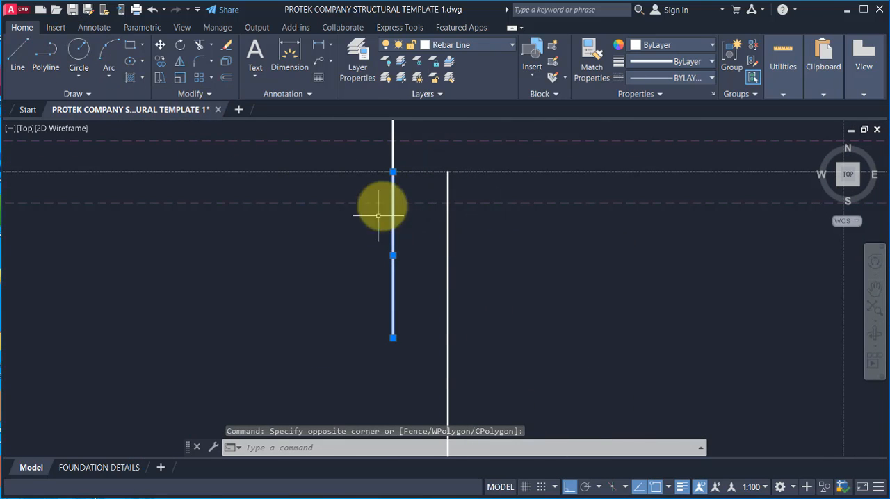
pyautogui.click(161, 61)
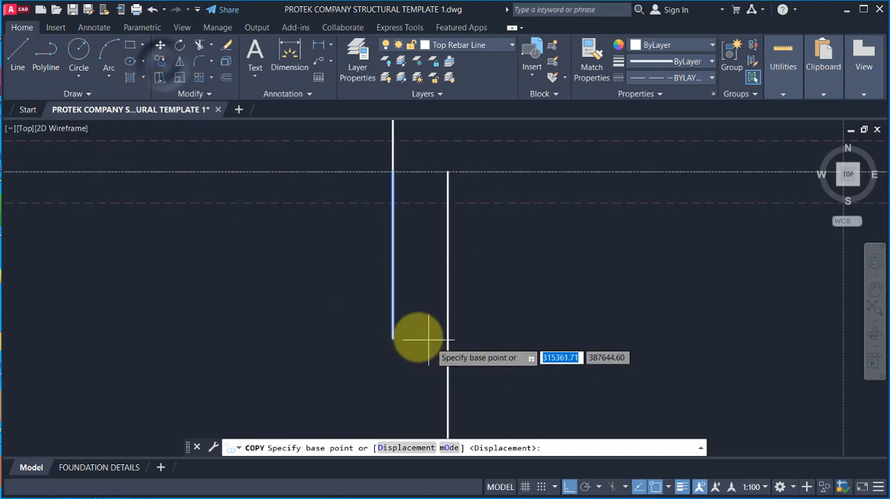
pyautogui.click(392, 337)
pyautogui.click(443, 173)
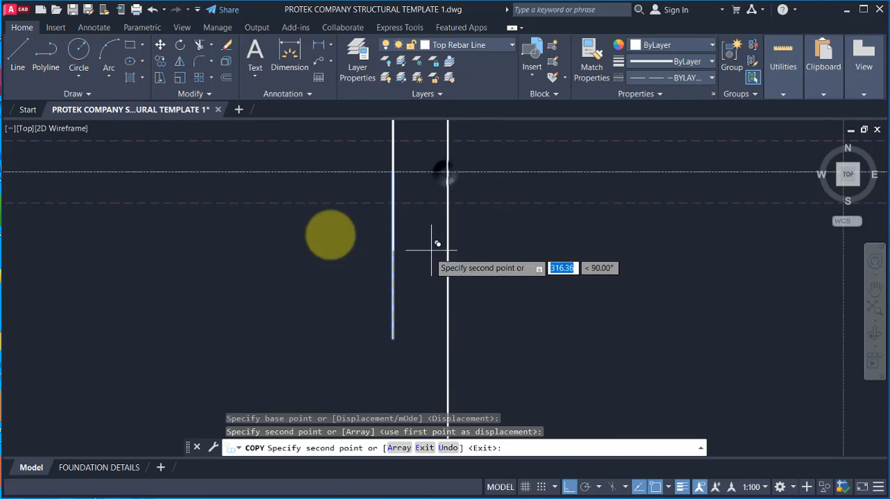
pyautogui.scroll(-3, 364, 222)
pyautogui.press('Escape')
pyautogui.scroll(-3, 350, 191)
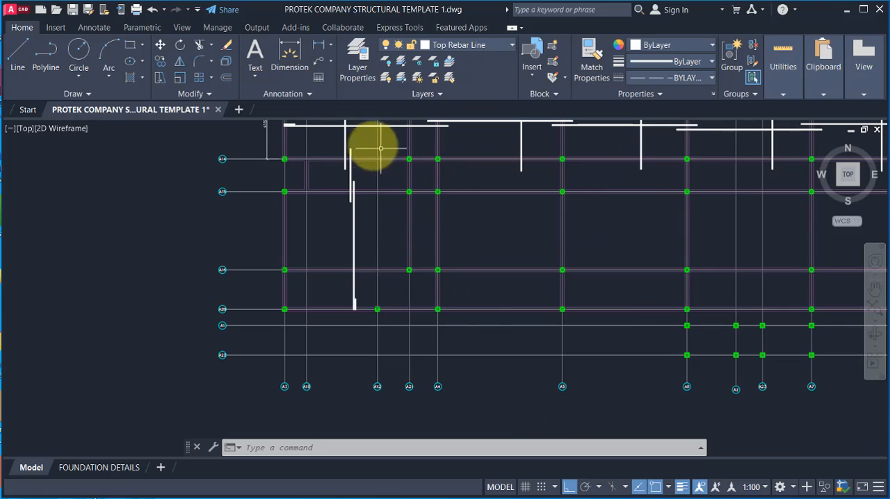
pyautogui.scroll(6, 342, 143)
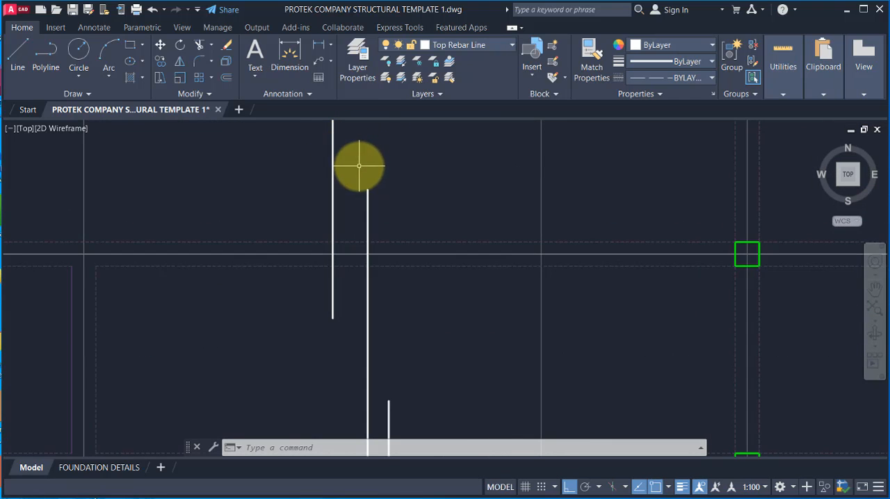
# Step: Copy the first bay's lapped vertical bars between gridlines A14 and A20 into the A4–A5 bay, keeping the hooked end on gridline A20
pyautogui.scroll(-6, 359, 166)
pyautogui.click(363, 135)
pyautogui.click(378, 312)
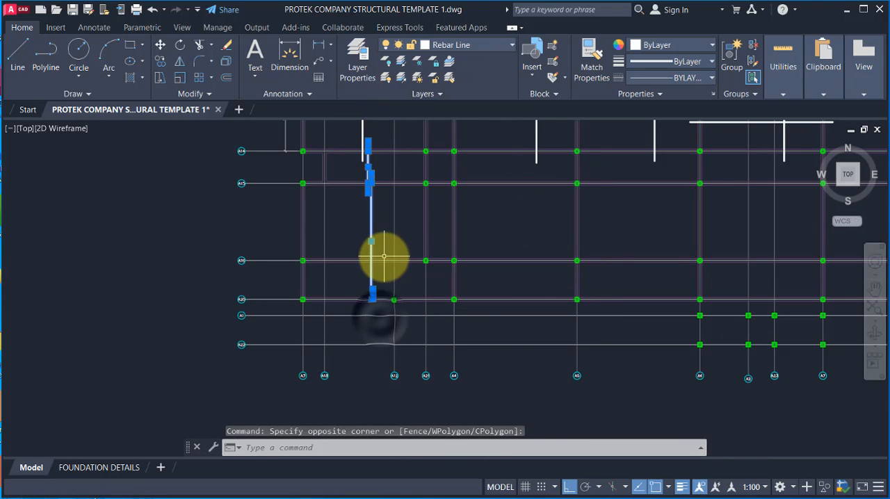
pyautogui.write('co')
pyautogui.press('Return')
pyautogui.scroll(5, 378, 312)
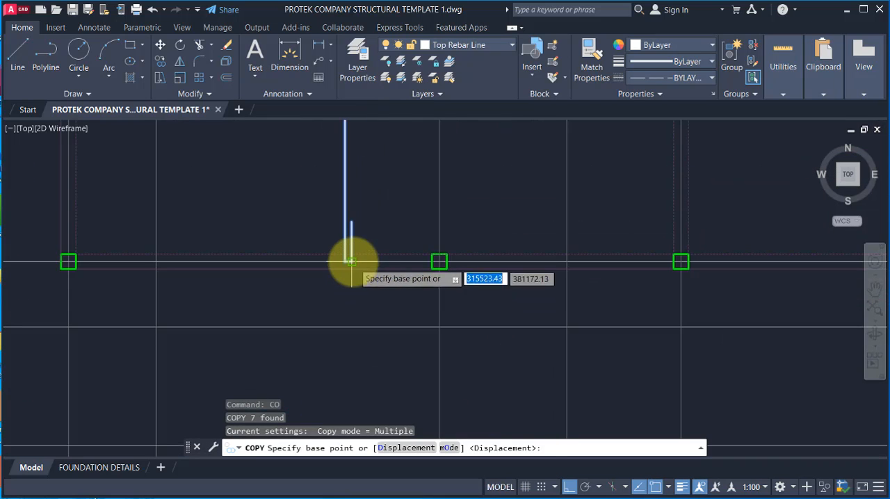
pyautogui.click(351, 261)
pyautogui.scroll(-5, 340, 261)
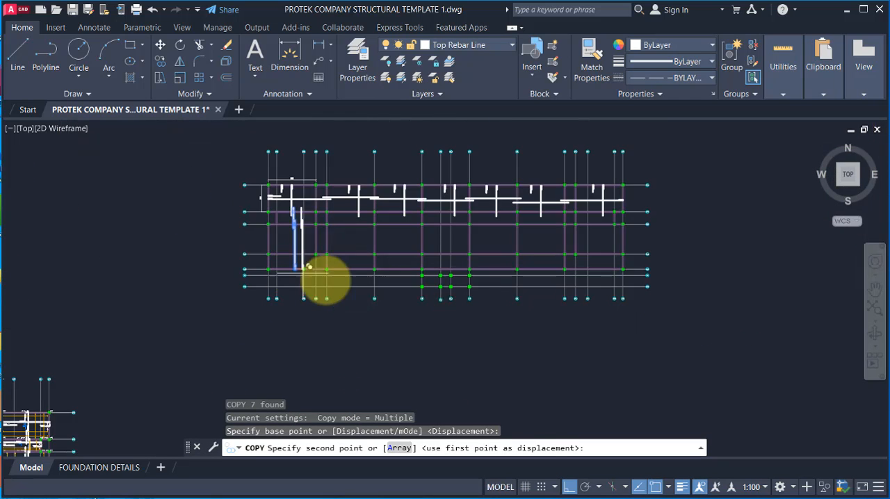
pyautogui.scroll(1, 367, 288)
pyautogui.scroll(5, 367, 292)
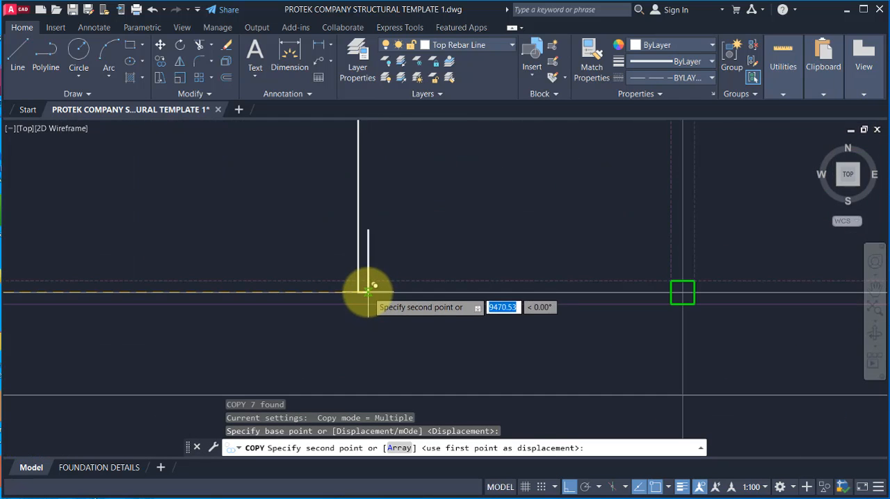
pyautogui.click(367, 293)
# Step: Place further copies of the lapped vertical bars along gridline A20 in the A5–A6, A6–A7 and A7–A8 bays
pyautogui.scroll(-6, 367, 293)
pyautogui.scroll(1, 377, 304)
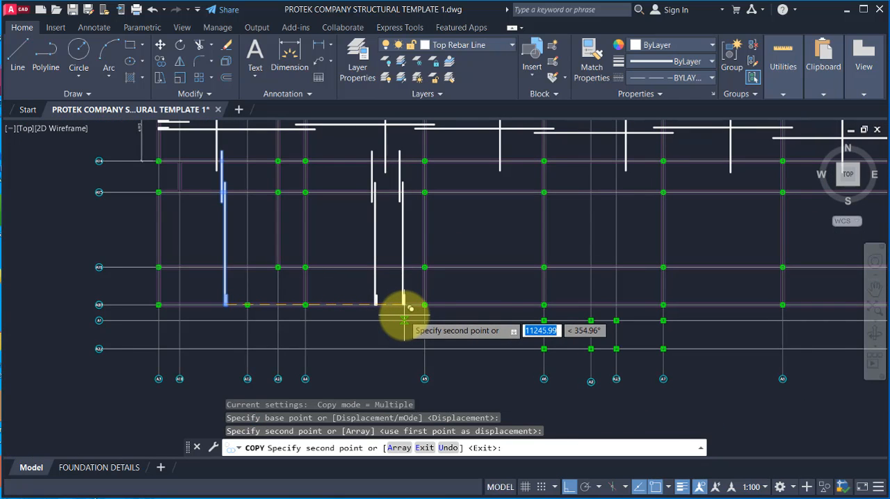
pyautogui.scroll(3, 499, 304)
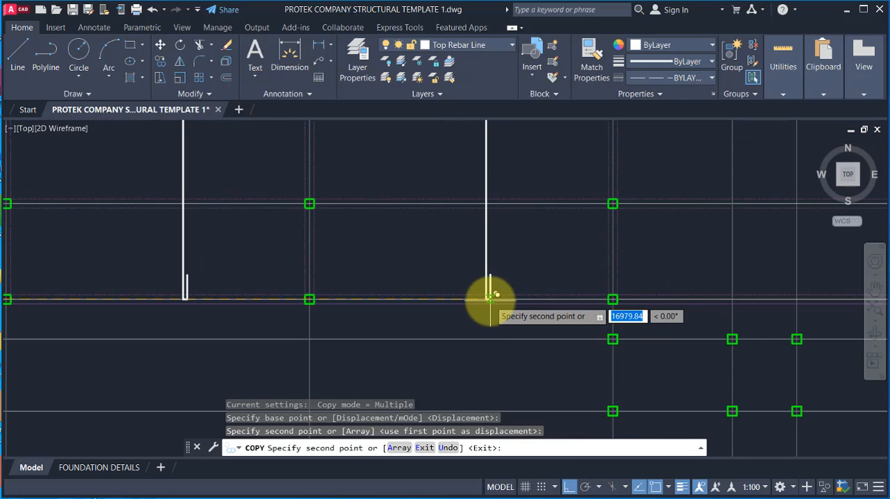
pyautogui.click(490, 298)
pyautogui.scroll(-3, 442, 307)
pyautogui.scroll(3, 567, 299)
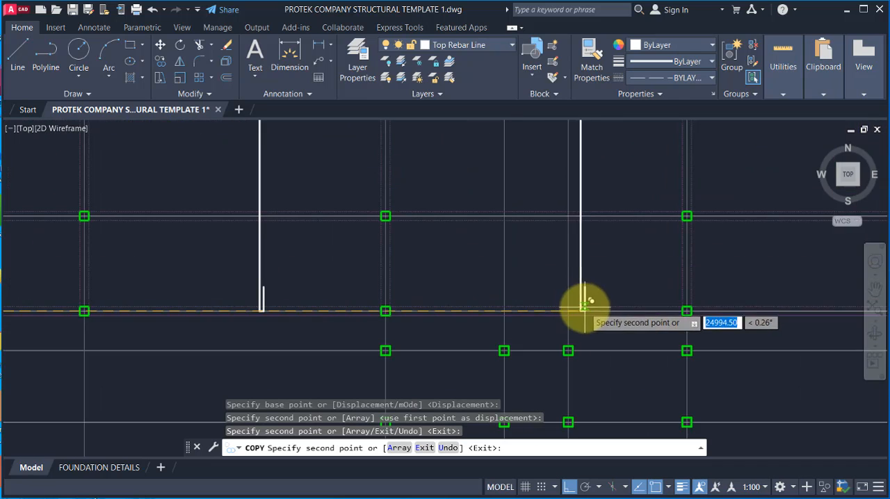
pyautogui.click(551, 306)
pyautogui.scroll(-3, 491, 313)
pyautogui.scroll(3, 538, 306)
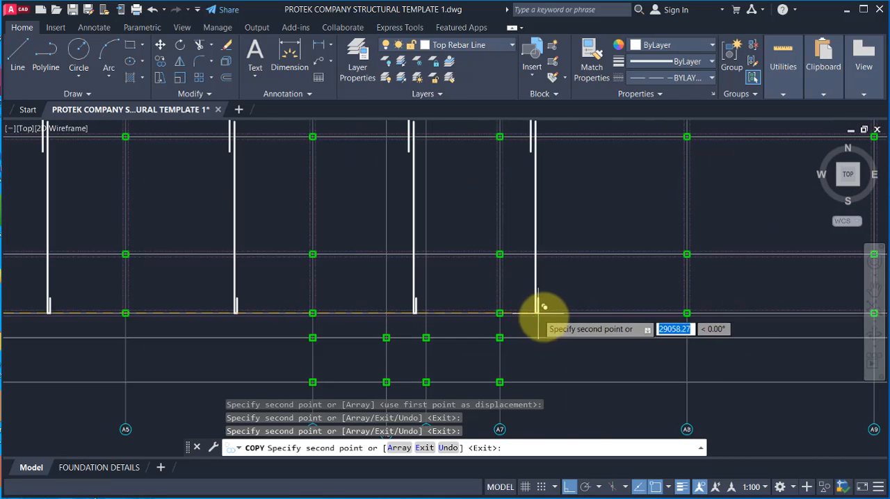
pyautogui.scroll(3, 575, 307)
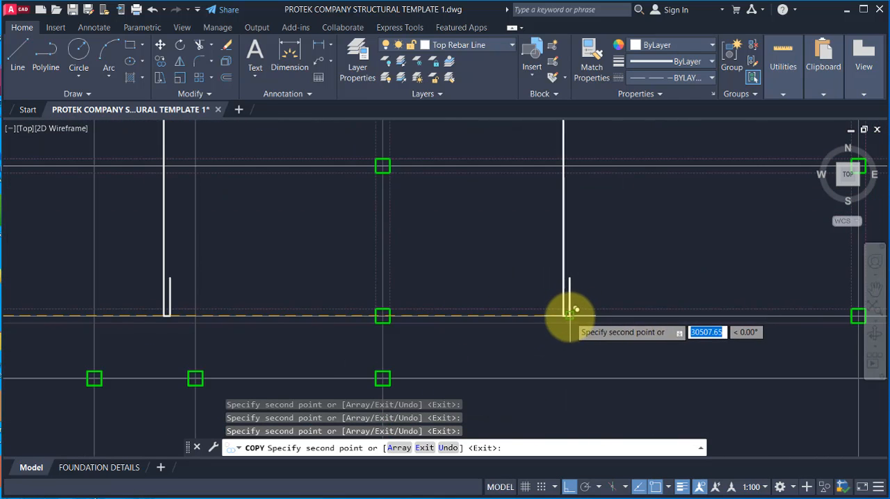
# Step: Place the remaining copies of the lapped vertical bars along gridline A20 in the A8–A9 and A10–A11 bays
pyautogui.scroll(-3, 569, 315)
pyautogui.scroll(3, 569, 319)
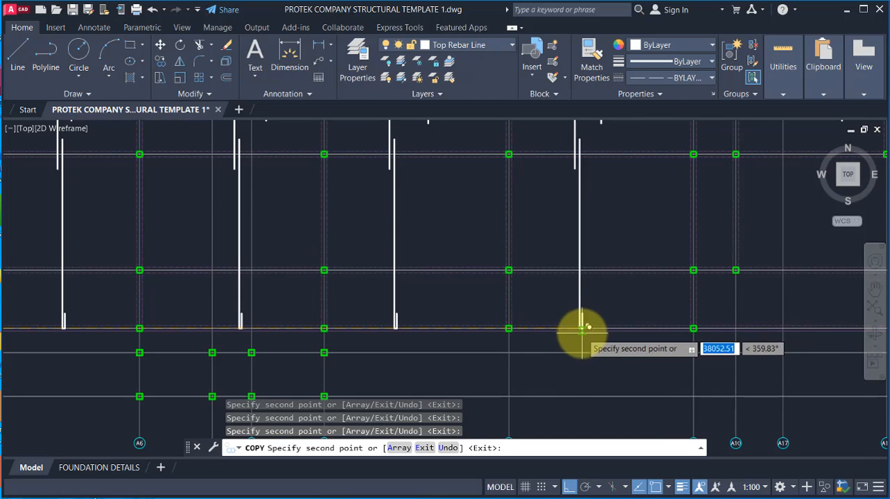
pyautogui.scroll(-3, 579, 326)
pyautogui.scroll(3, 622, 337)
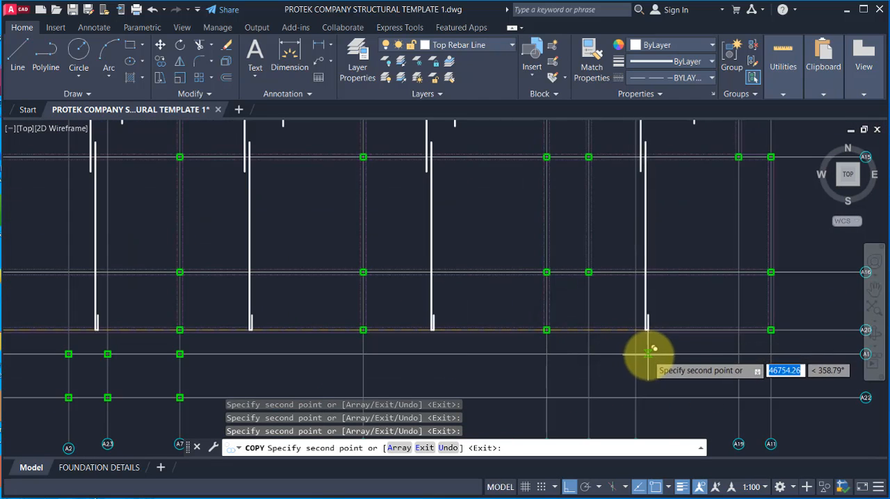
pyautogui.scroll(-3, 646, 357)
pyautogui.scroll(2, 637, 357)
pyautogui.scroll(2, 653, 356)
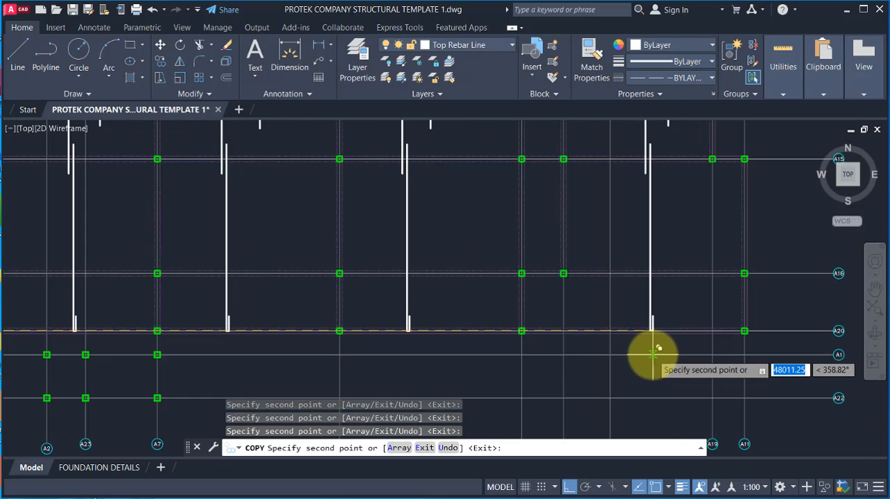
pyautogui.scroll(3, 643, 324)
pyautogui.scroll(-4, 627, 325)
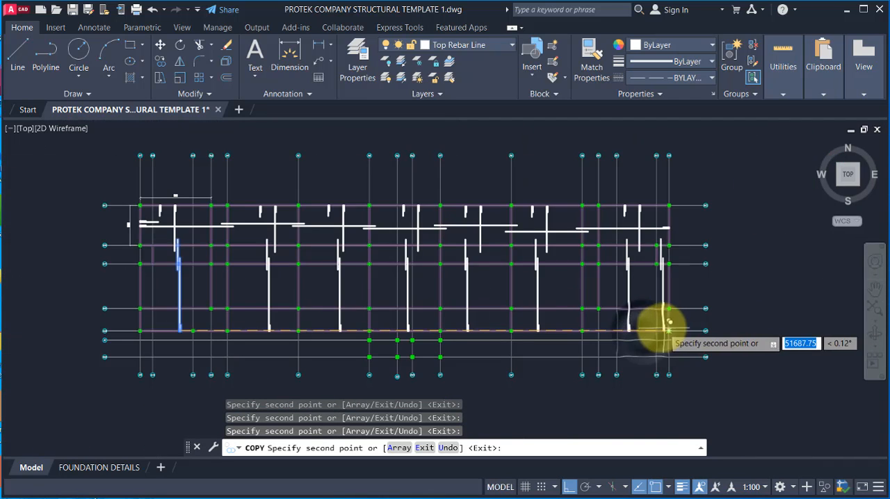
pyautogui.scroll(1, 661, 322)
pyautogui.press('Escape')
pyautogui.scroll(-2, 520, 274)
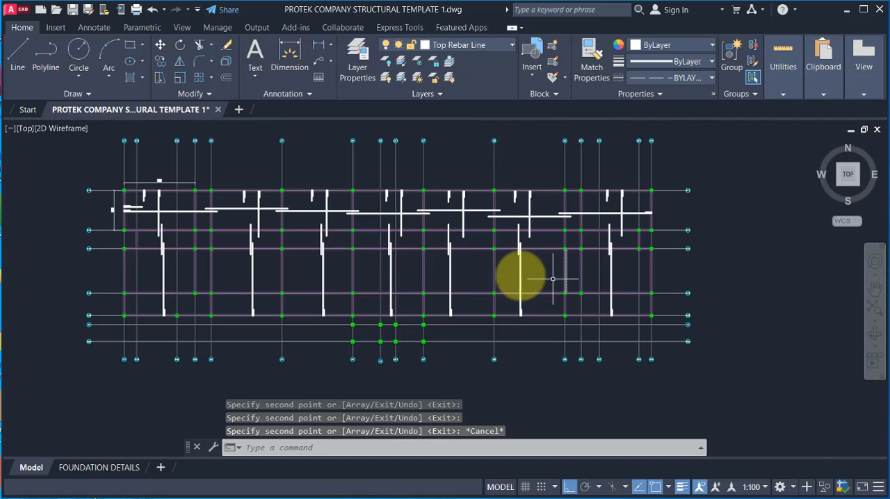
# Step: Examine the first bay's long horizontal bar between gridlines A13 and A14 and the bar layout down to A15
pyautogui.scroll(2, 125, 212)
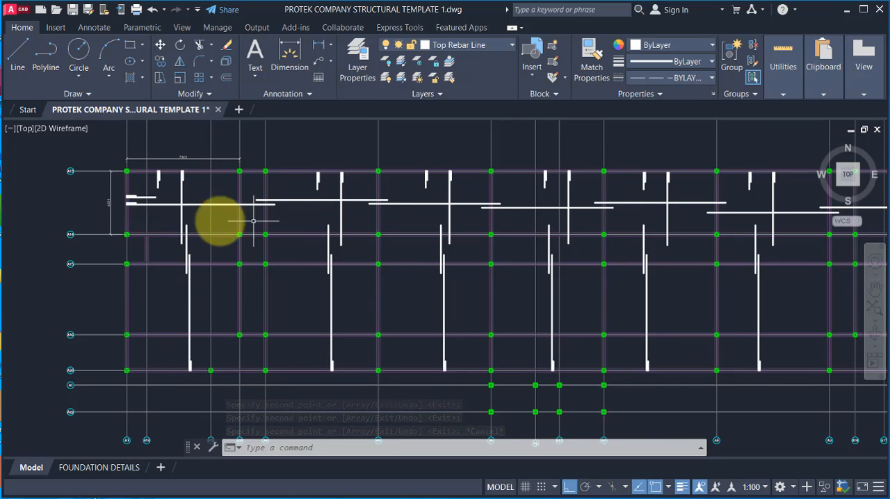
pyautogui.scroll(3, 160, 186)
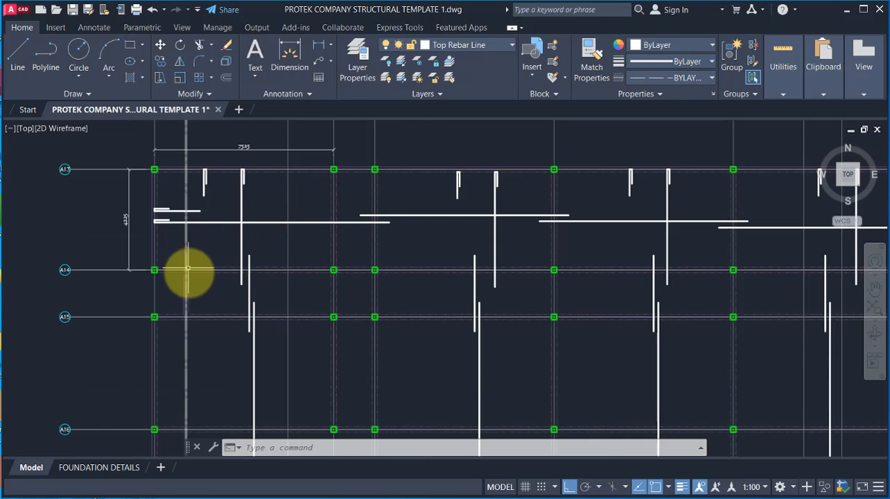
pyautogui.scroll(-2, 323, 216)
pyautogui.scroll(4, 225, 208)
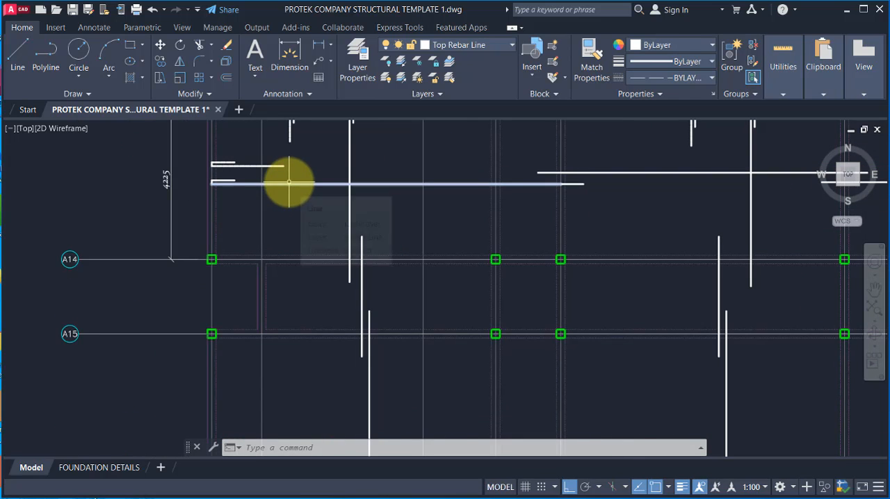
pyautogui.click(289, 183)
pyautogui.scroll(-2, 274, 229)
pyautogui.scroll(2, 254, 201)
pyautogui.scroll(-2, 254, 200)
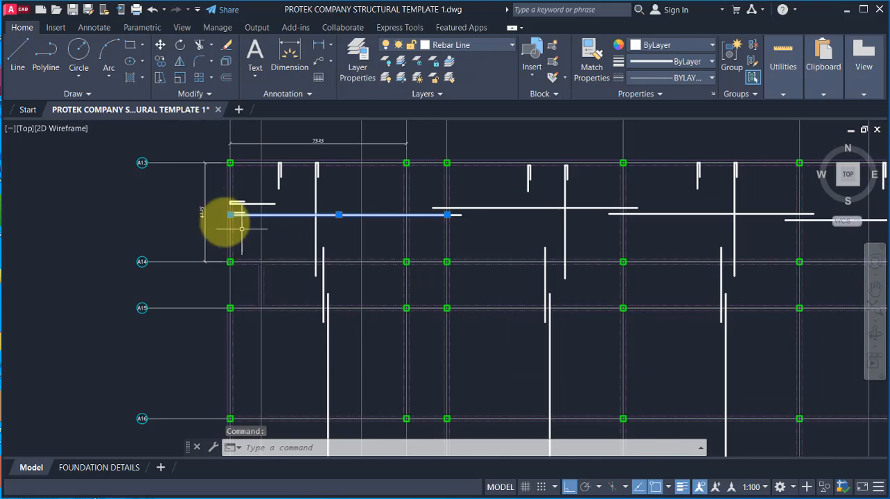
pyautogui.scroll(2, 142, 167)
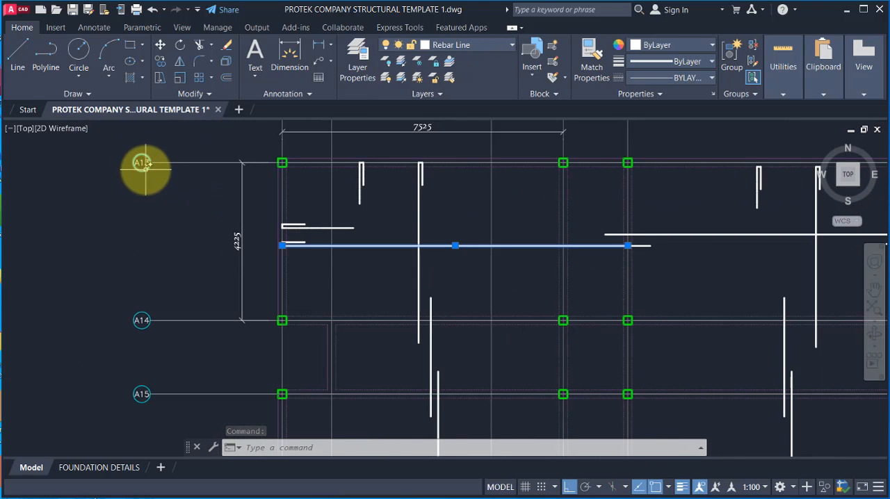
pyautogui.press('Escape')
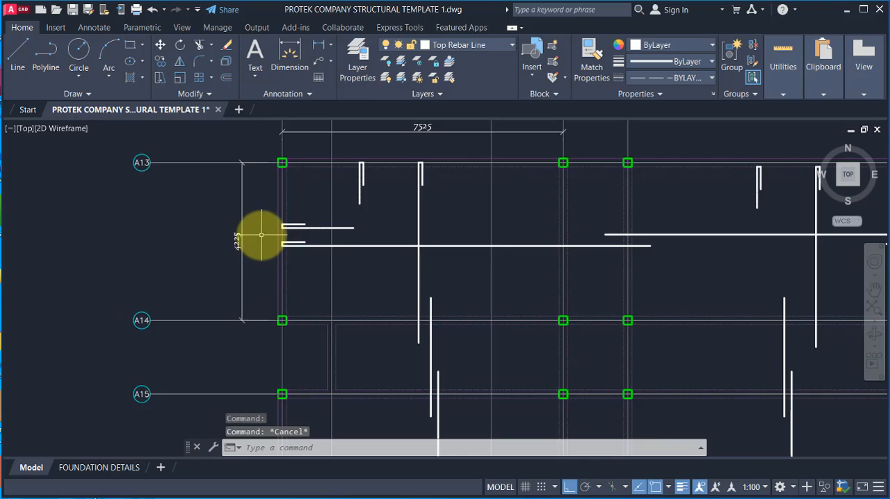
# Step: Copy the first bay's long hooked horizontal bar from between A13 and A14 straight down gridline A3 to just above gridline A16
pyautogui.click(261, 243)
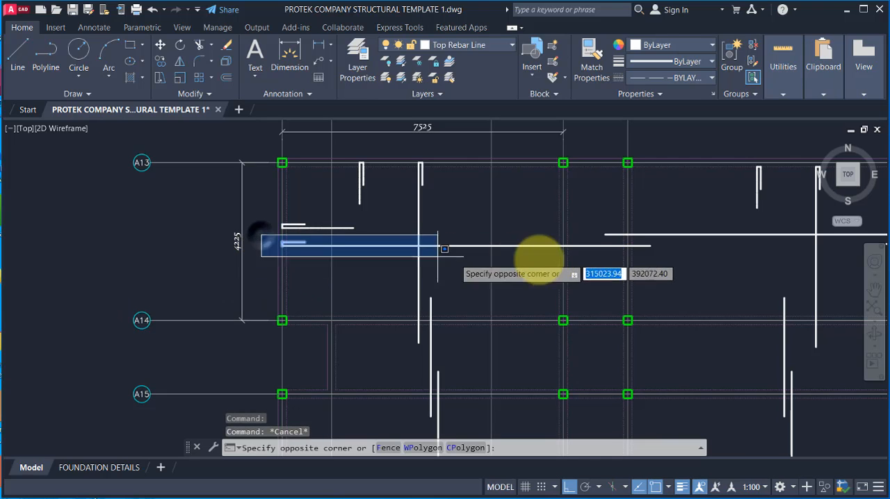
pyautogui.click(657, 248)
pyautogui.click(165, 61)
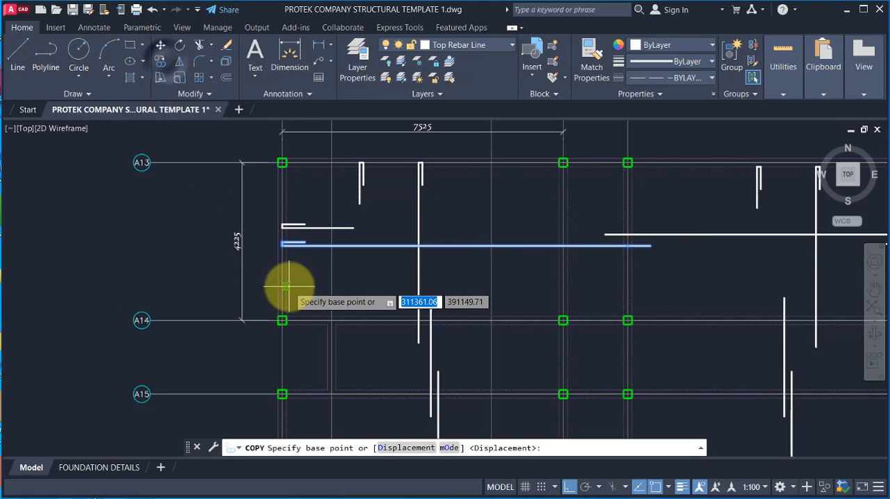
pyautogui.scroll(2, 281, 257)
pyautogui.click(278, 235)
pyautogui.scroll(-5, 281, 240)
pyautogui.scroll(4, 287, 299)
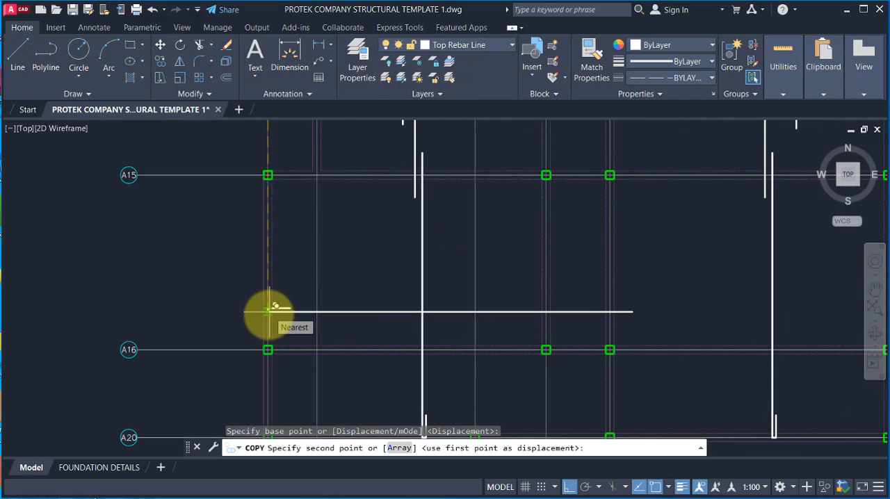
pyautogui.click(268, 310)
pyautogui.scroll(-4, 236, 303)
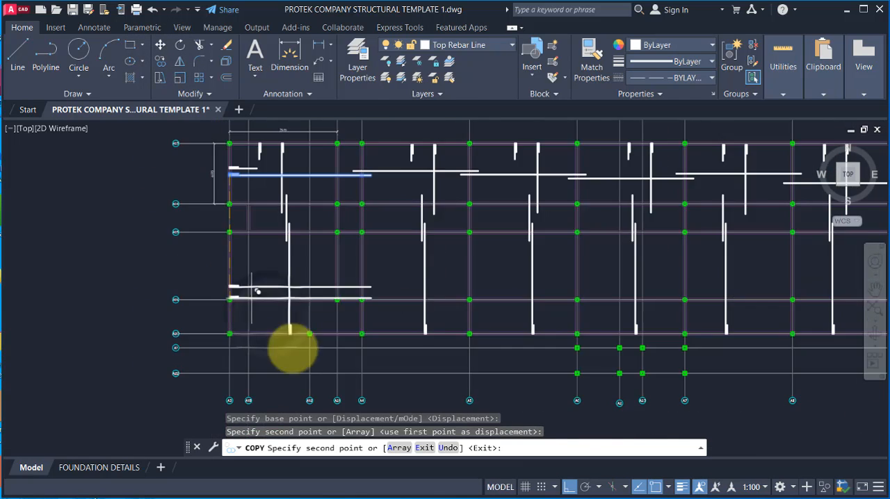
pyautogui.press('Escape')
# Step: Examine the horizontal bar above gridline A16 and the first bay's beam and bar layout between gridlines A14 and A15
pyautogui.scroll(2, 298, 310)
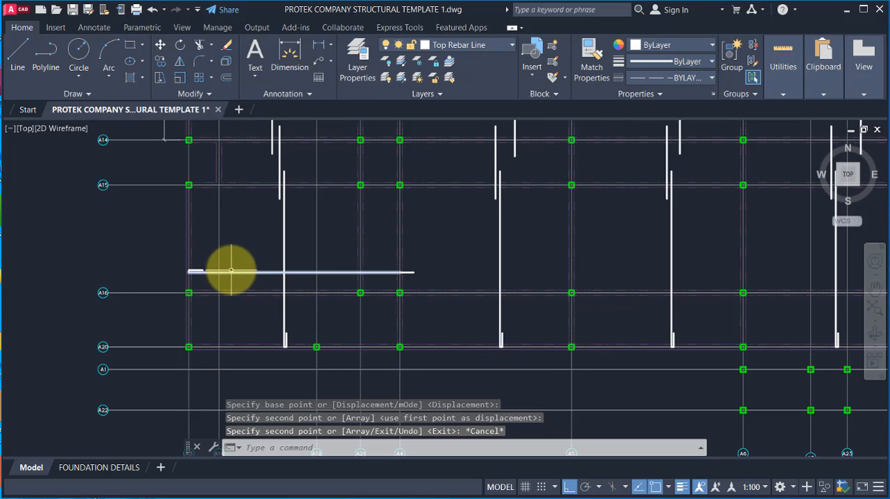
pyautogui.scroll(2, 230, 288)
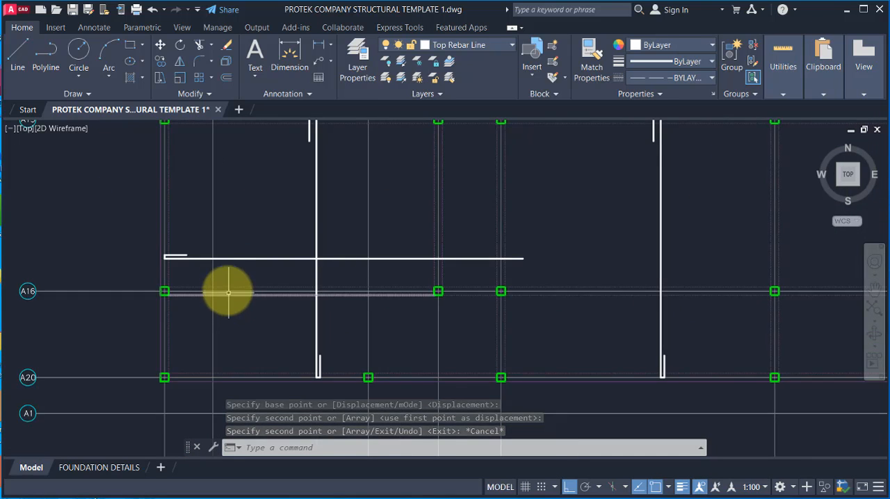
pyautogui.scroll(-5, 218, 282)
pyautogui.scroll(3, 211, 275)
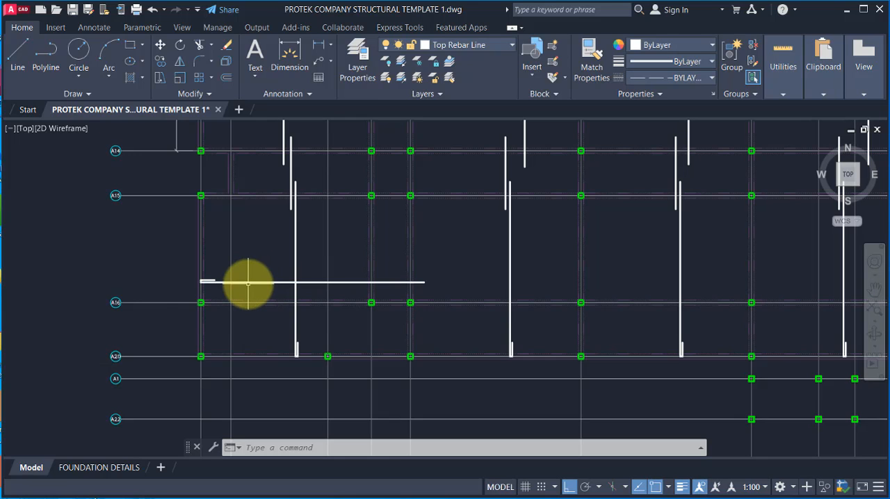
pyautogui.scroll(-2, 248, 284)
pyautogui.scroll(2, 247, 284)
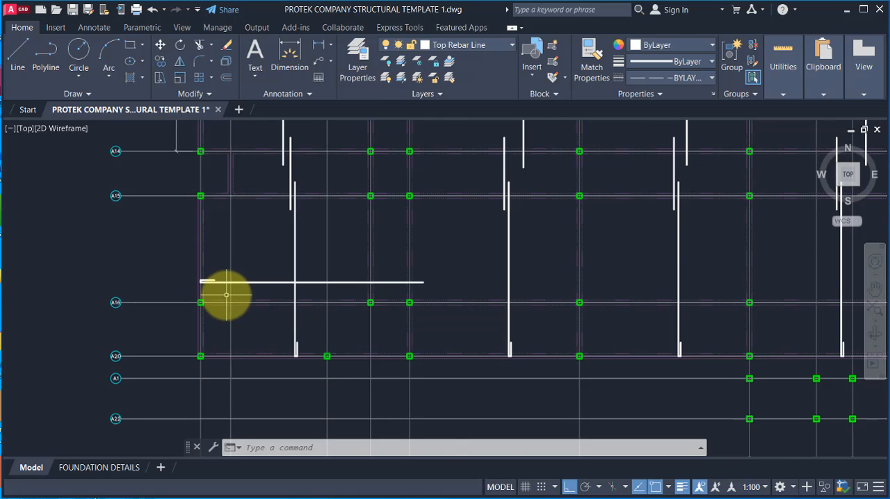
pyautogui.scroll(2, 226, 296)
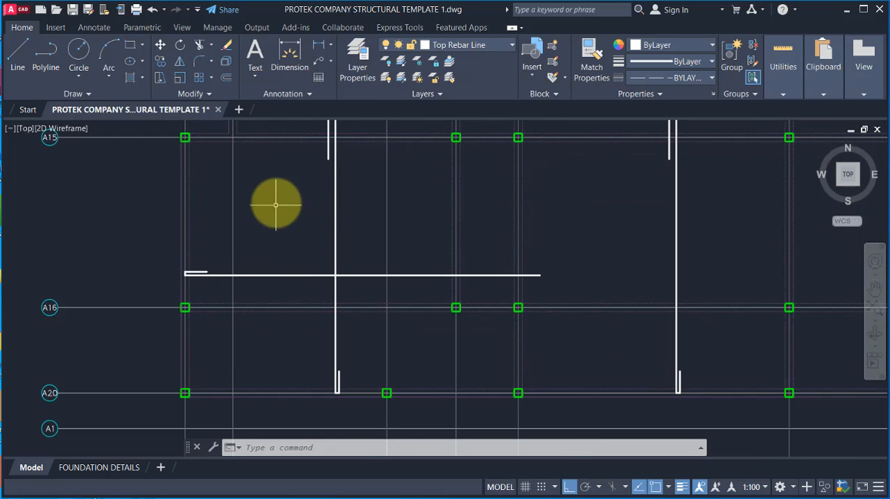
pyautogui.scroll(-3, 256, 357)
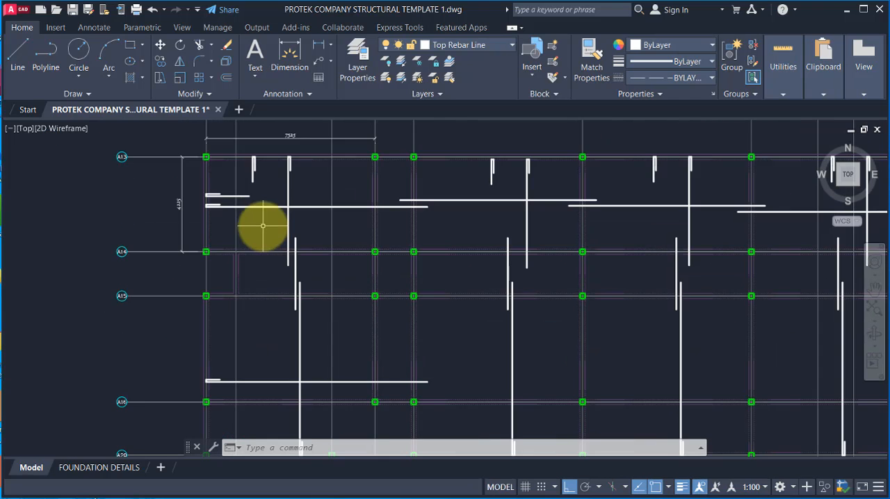
pyautogui.scroll(3, 264, 225)
pyautogui.scroll(-2, 304, 314)
pyautogui.scroll(4, 264, 292)
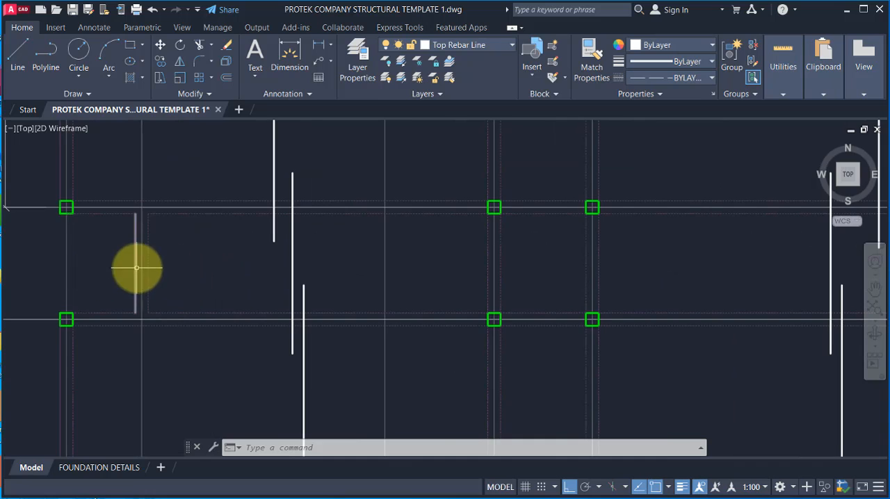
pyautogui.scroll(-2, 144, 266)
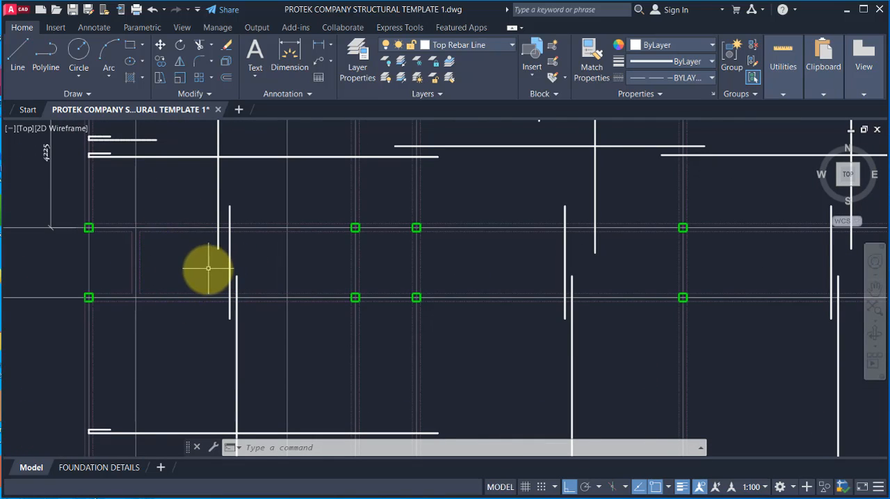
pyautogui.scroll(4, 150, 188)
pyautogui.scroll(-2, 174, 208)
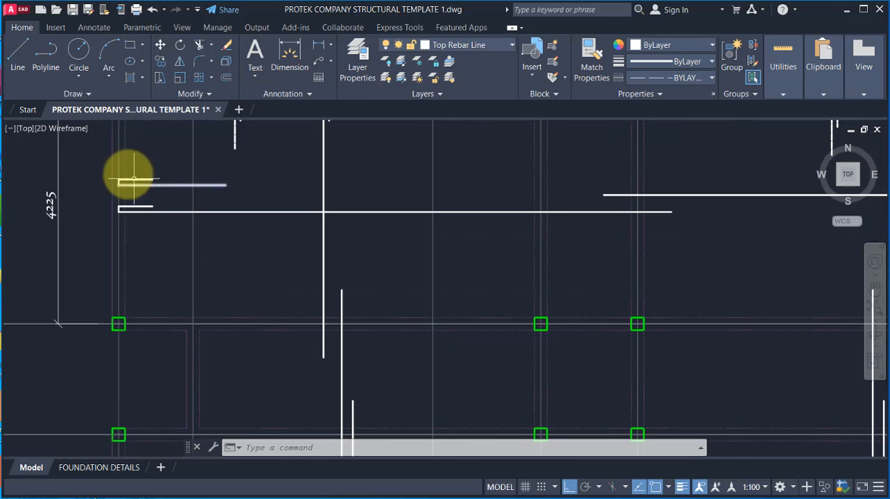
# Step: Copy the short hooked bar above gridline A14 into the A14–A15 bay, starting on the first beam line east of gridline A3
pyautogui.click(77, 162)
pyautogui.click(278, 197)
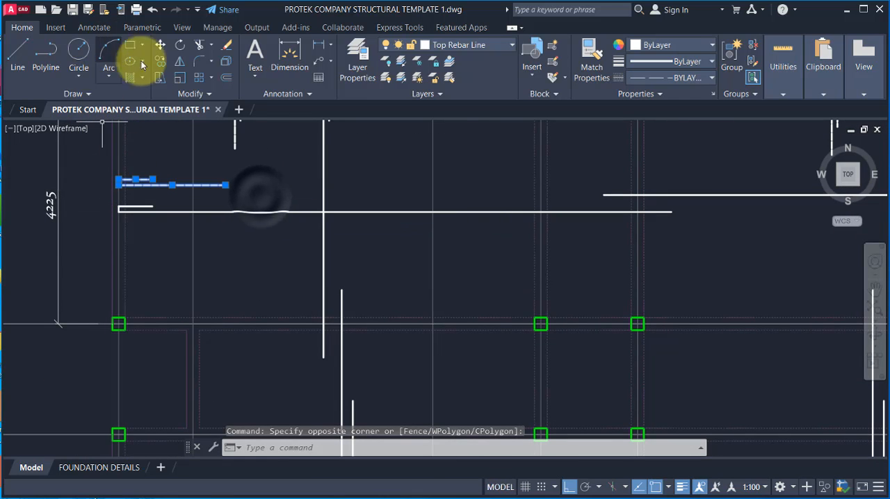
pyautogui.click(160, 60)
pyautogui.click(119, 183)
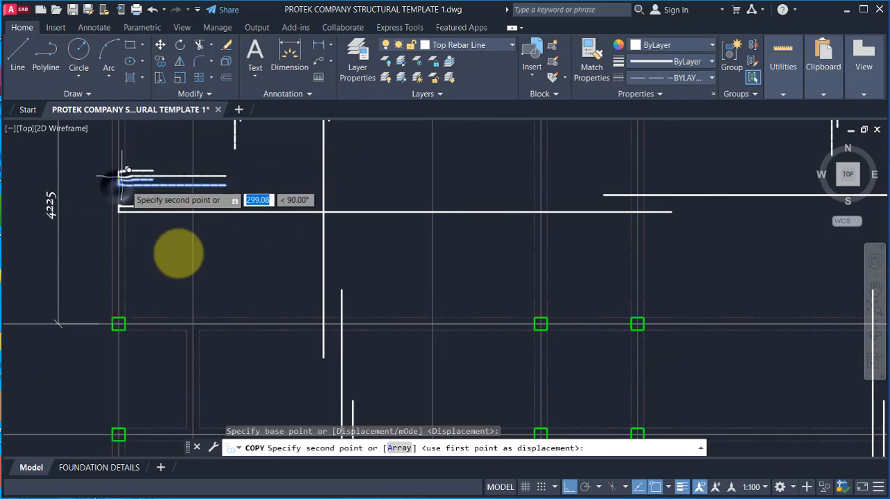
pyautogui.scroll(2, 215, 318)
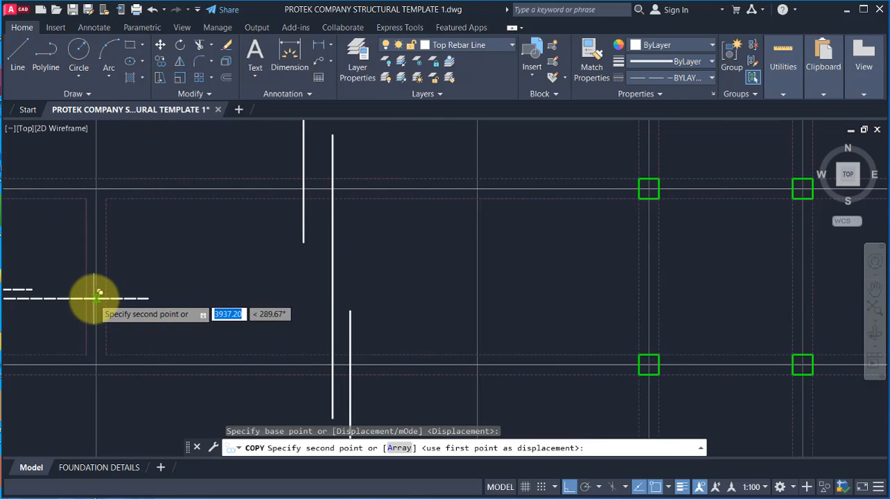
pyautogui.click(96, 297)
pyautogui.press('Escape')
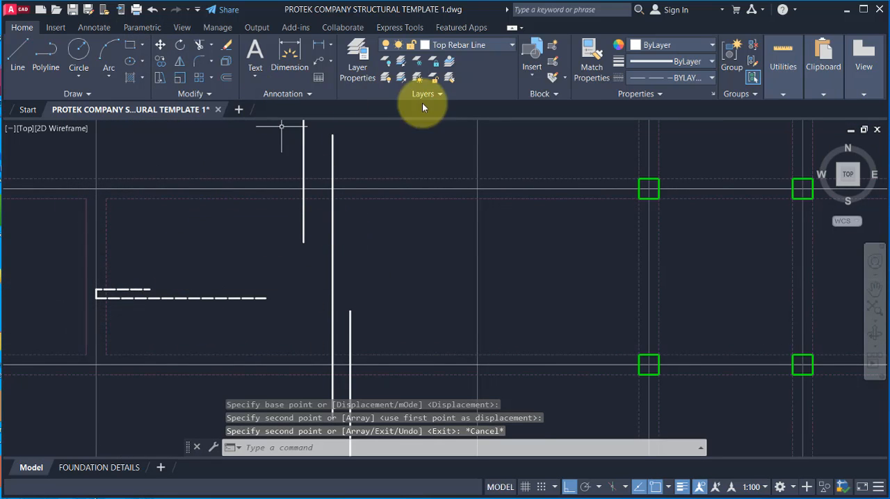
# Step: Match the properties of the copied hooked bar in the A14–A15 bay to those of the solid vertical bar beside it
pyautogui.click(588, 62)
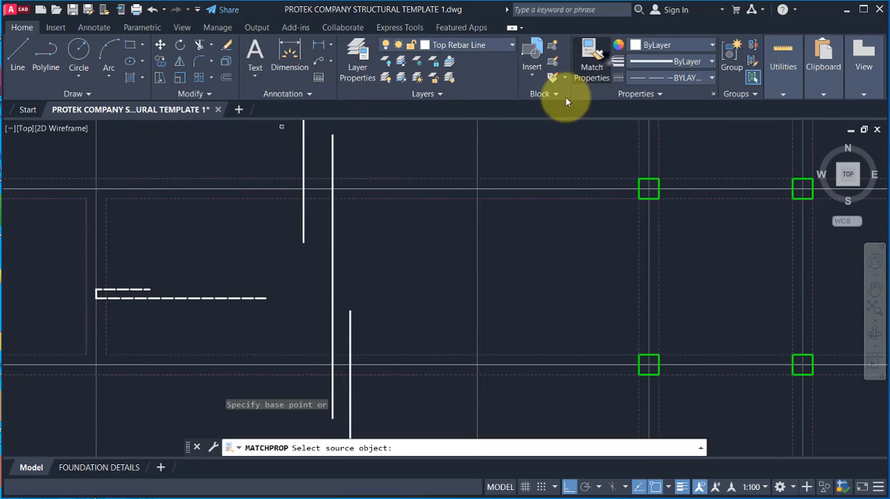
pyautogui.click(332, 302)
pyautogui.click(35, 264)
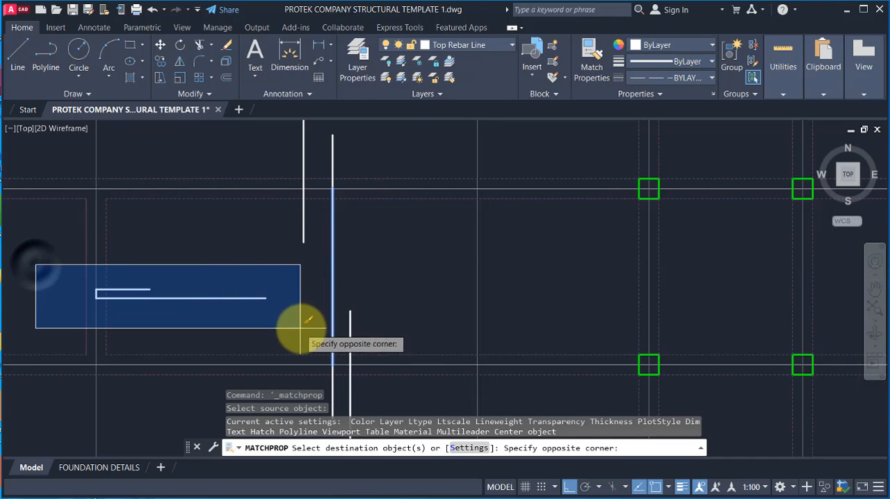
pyautogui.click(299, 321)
pyautogui.scroll(-3, 312, 297)
pyautogui.press('Escape')
pyautogui.scroll(4, 286, 294)
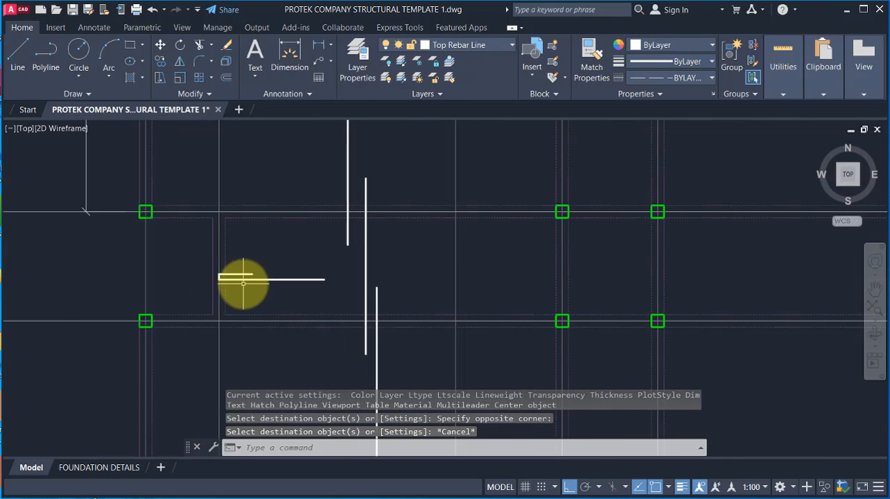
pyautogui.scroll(4, 247, 281)
pyautogui.scroll(-2, 236, 271)
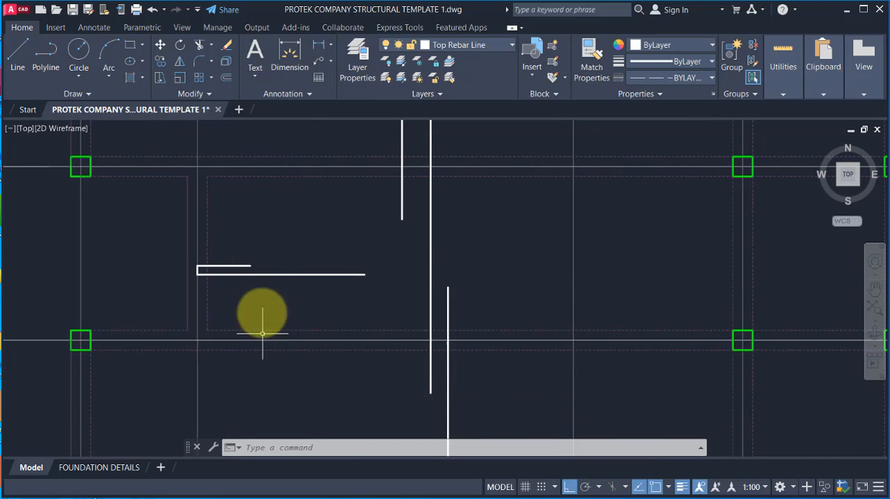
# Step: Stretch the long leg of the hooked bar between gridlines A14 and A15 horizontally to gridline A4
pyautogui.scroll(-2, 197, 249)
pyautogui.click(302, 264)
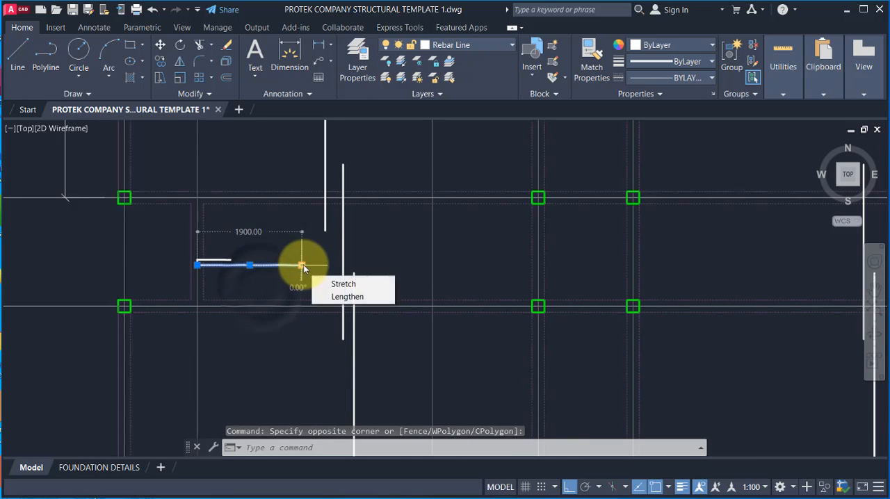
pyautogui.click(303, 265)
pyautogui.scroll(-2, 354, 266)
pyautogui.scroll(3, 441, 265)
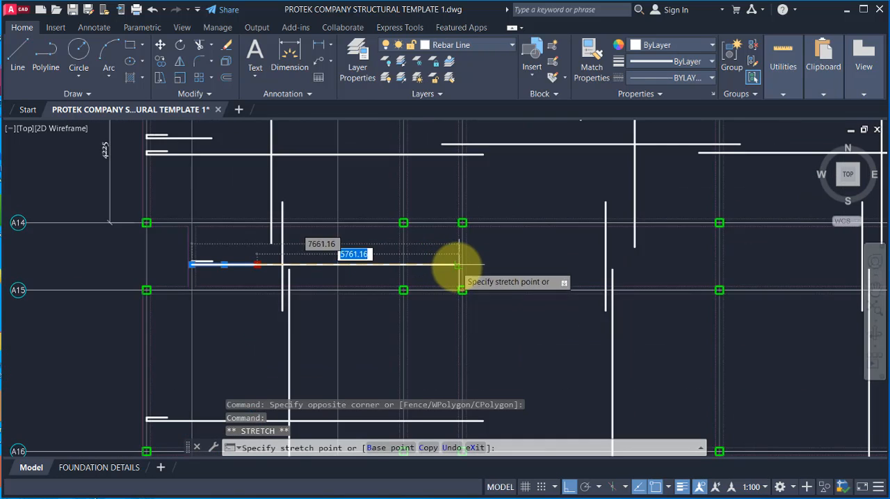
pyautogui.scroll(2, 458, 265)
pyautogui.click(465, 263)
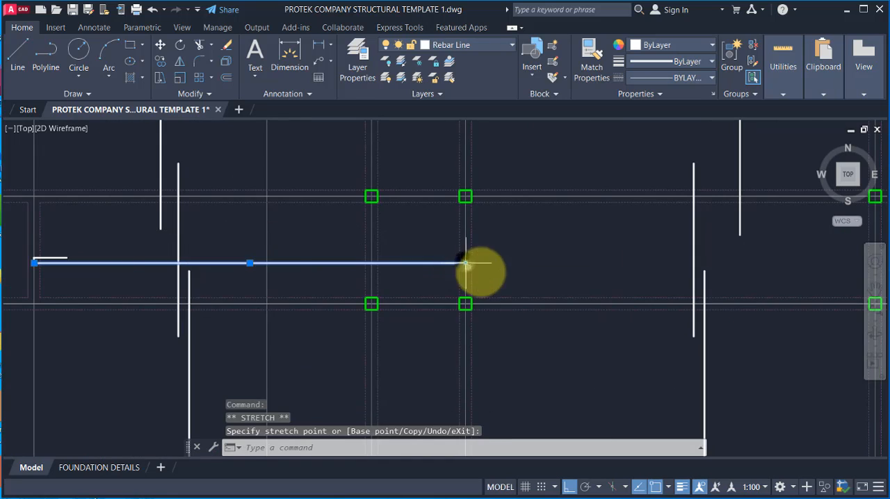
pyautogui.scroll(2, 479, 273)
pyautogui.scroll(-3, 471, 268)
pyautogui.press('Escape')
# Step: Draw a 600 mm horizontal lap extension from the stretched bar's end at gridline A4 towards gridline A5
pyautogui.scroll(3, 438, 240)
pyautogui.scroll(2, 449, 253)
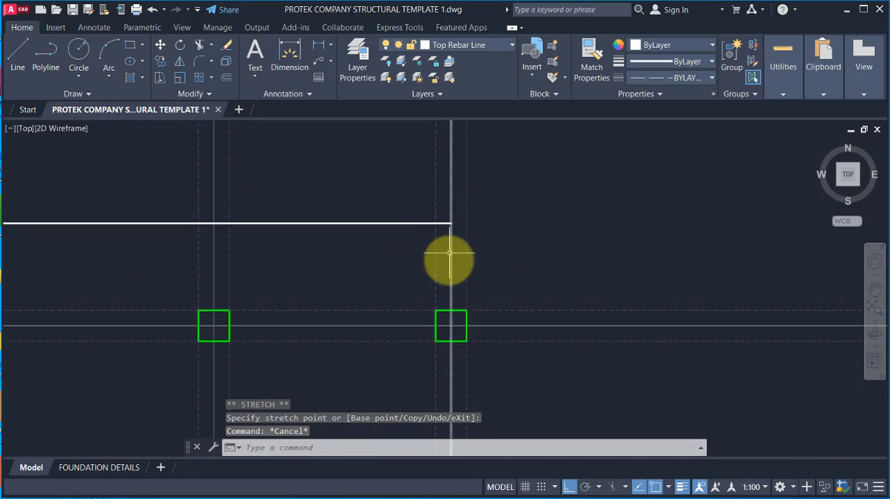
pyautogui.write('l')
pyautogui.press('Return')
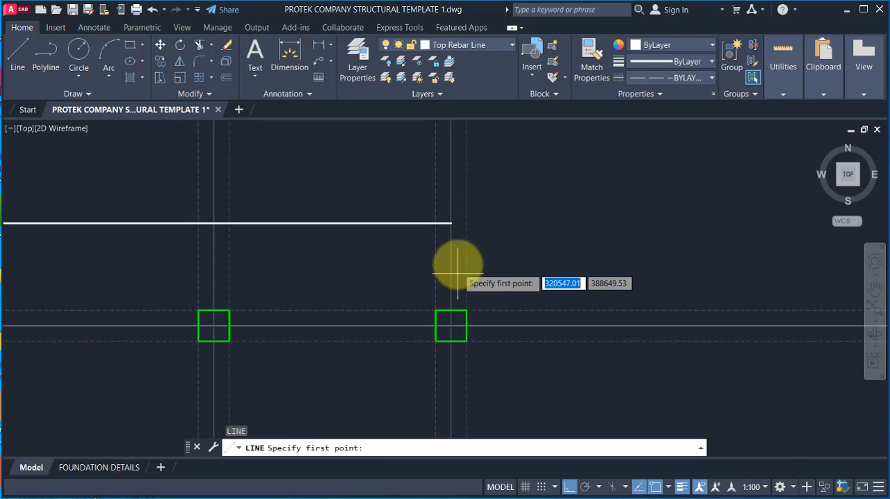
pyautogui.click(452, 223)
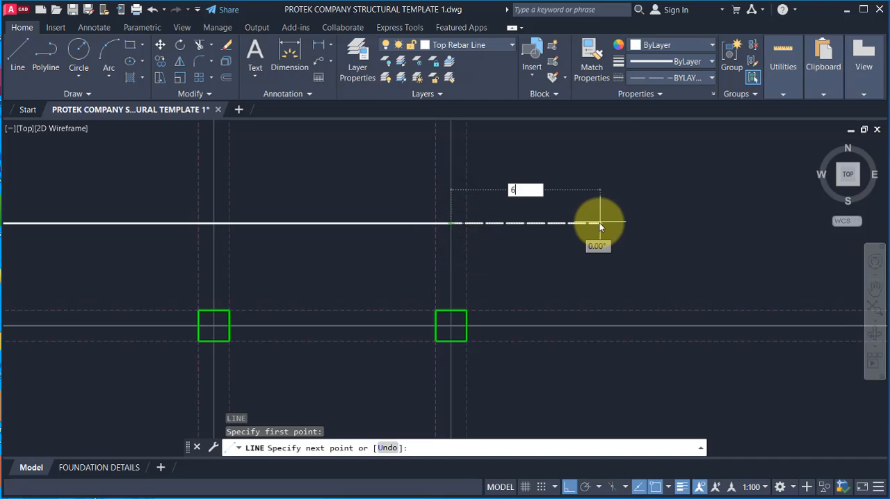
pyautogui.press('Return')
pyautogui.press('Escape')
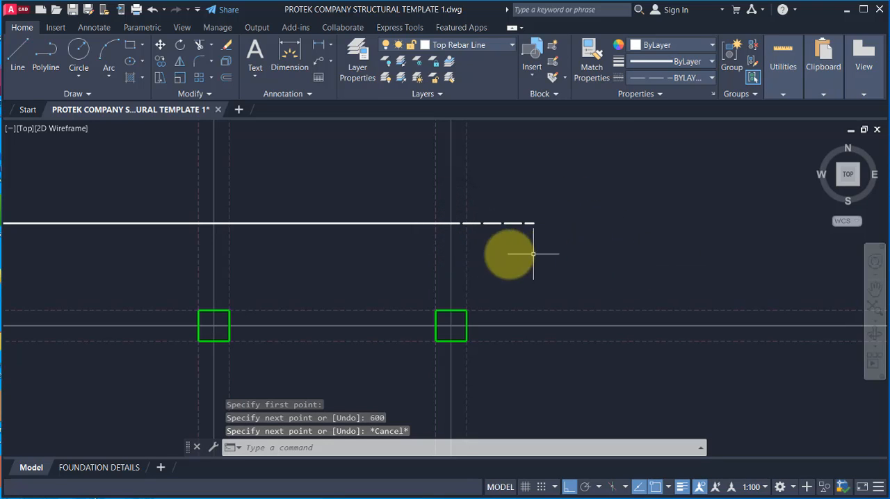
# Step: Match the properties of the 600 mm extension past gridline A4 to those of the solid horizontal bar
pyautogui.scroll(-3, 417, 243)
pyautogui.click(596, 70)
pyautogui.scroll(2, 399, 267)
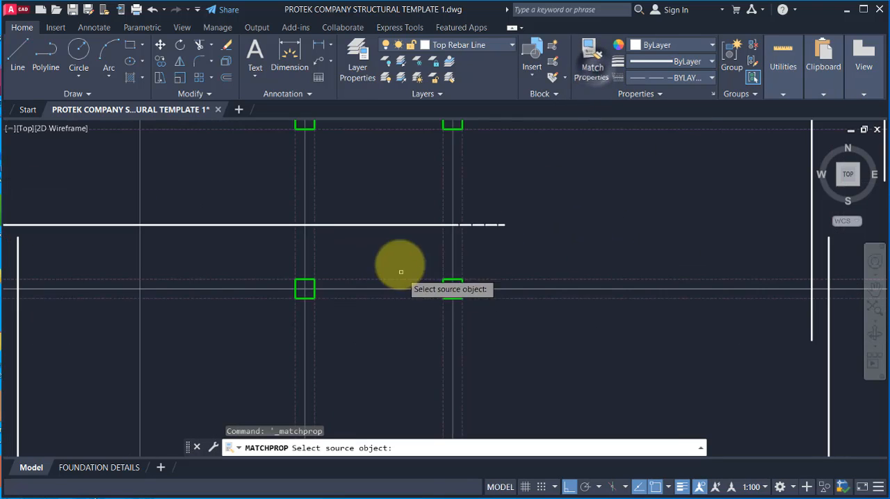
pyautogui.click(354, 224)
pyautogui.click(490, 221)
pyautogui.press('Escape')
# Step: Draw a horizontal bar above gridline A16 from gridline A4 to gridline A5, and continue it 600 mm beyond A5
pyautogui.scroll(-4, 422, 211)
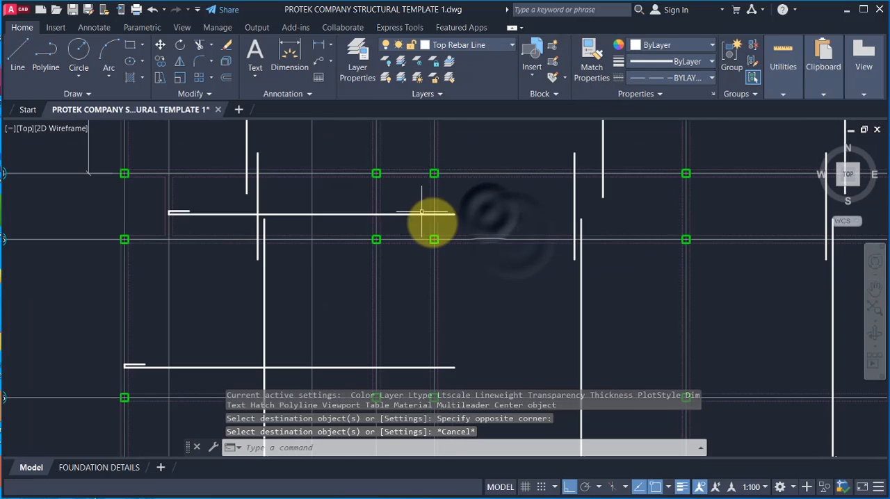
pyautogui.scroll(-3, 431, 223)
pyautogui.scroll(2, 324, 204)
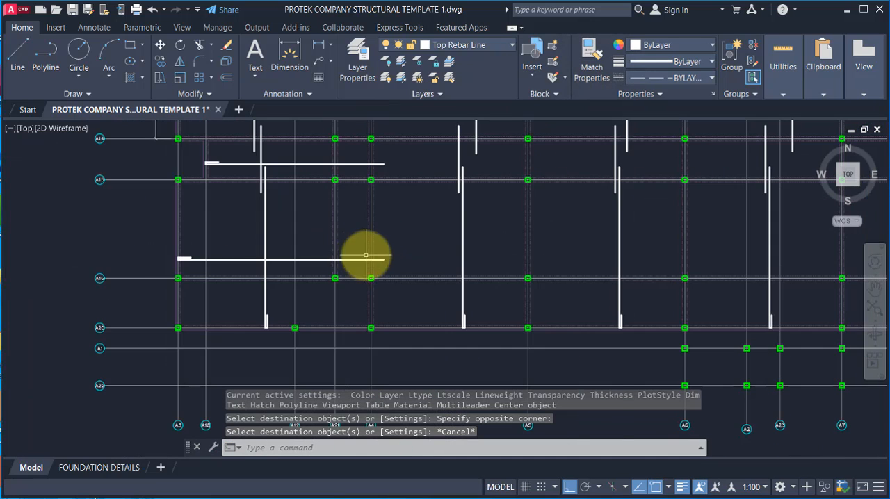
pyautogui.scroll(2, 366, 255)
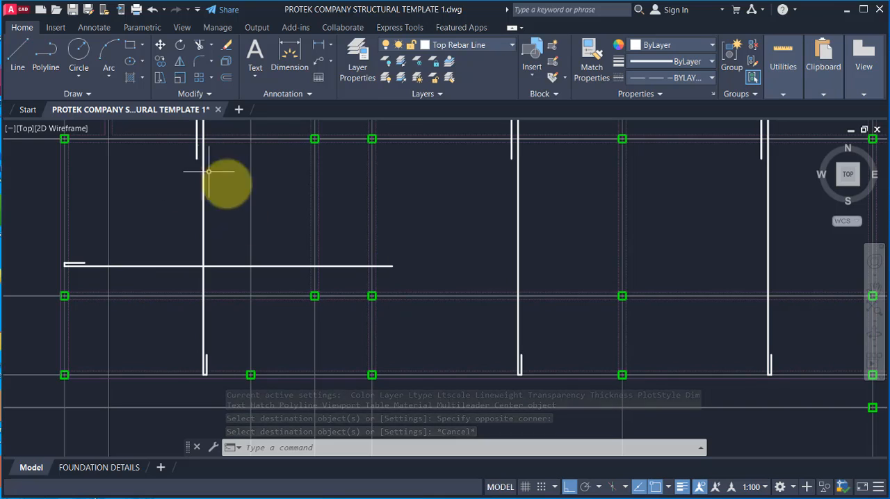
pyautogui.scroll(-2, 367, 327)
pyautogui.scroll(2, 469, 297)
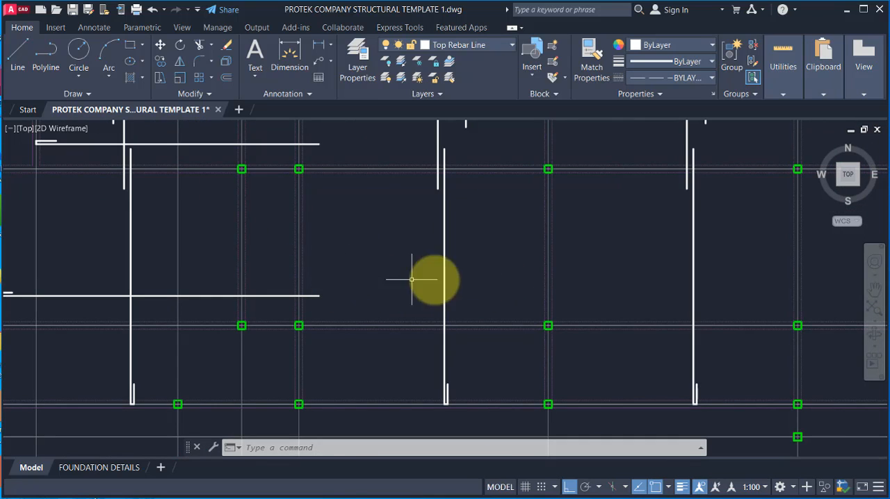
pyautogui.click(18, 55)
pyautogui.scroll(2, 264, 241)
pyautogui.click(264, 237)
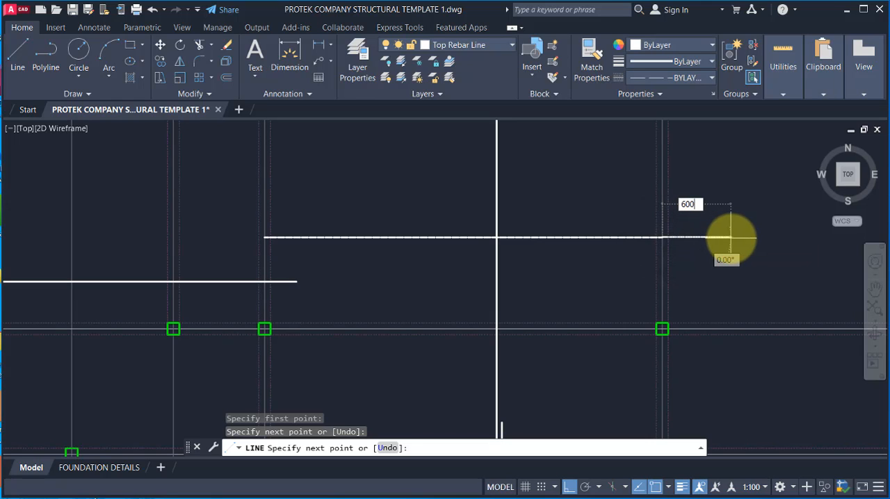
pyautogui.write('600')
pyautogui.press('Return')
pyautogui.press('Escape')
# Step: Extend the new bar above gridline A16 with a 600 mm line from its gridline A4 end towards gridline A3
pyautogui.press('Return')
pyautogui.click(262, 238)
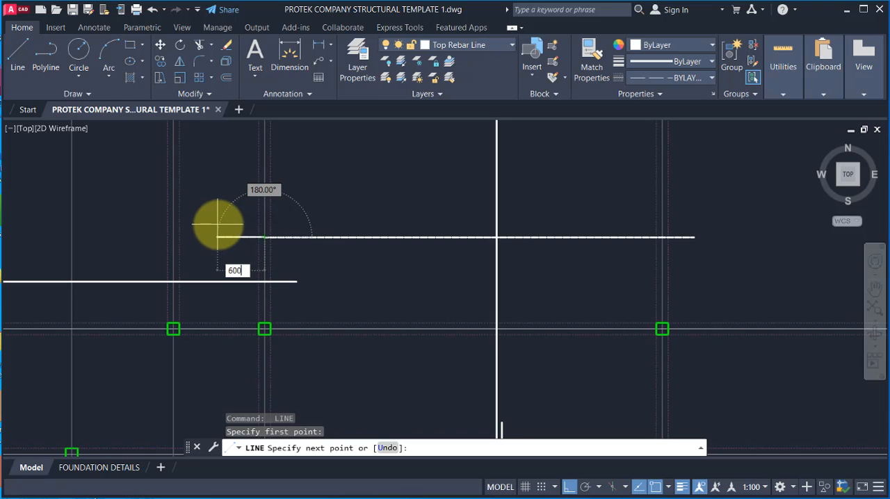
pyautogui.write('600')
pyautogui.press('Return')
pyautogui.press('Escape')
pyautogui.scroll(4, 273, 238)
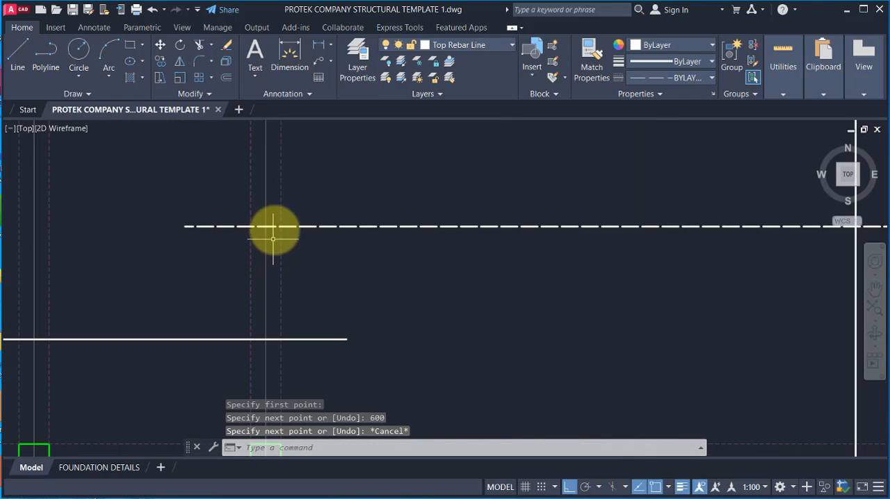
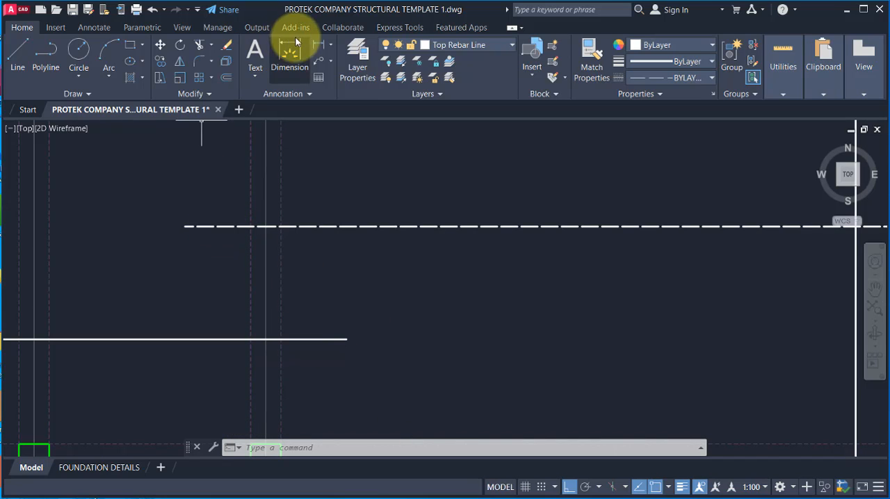
# Step: Measure the horizontal lap between the new bar and the neighbouring solid bar at gridline A4, without placing a dimension
pyautogui.click(317, 48)
pyautogui.click(184, 226)
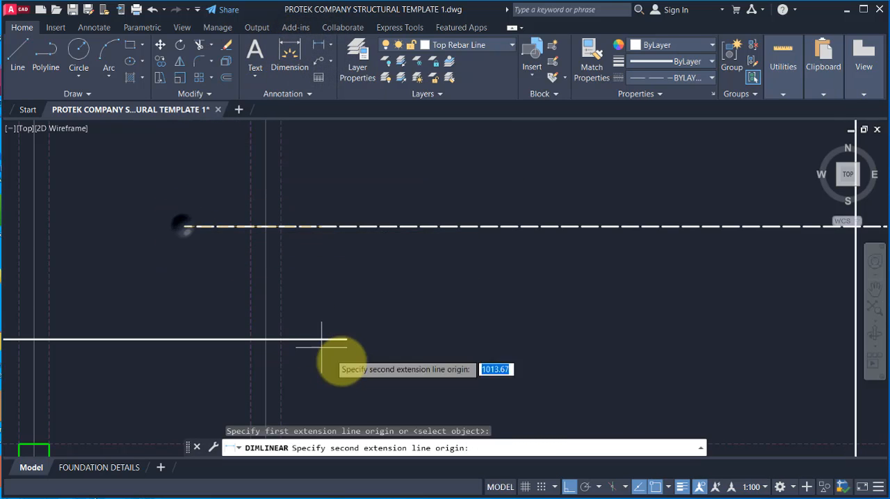
pyautogui.click(346, 340)
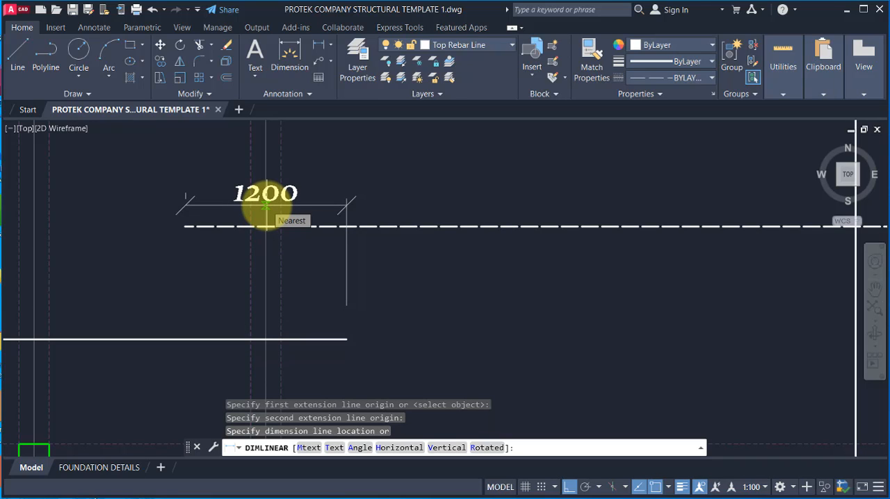
pyautogui.press('Escape')
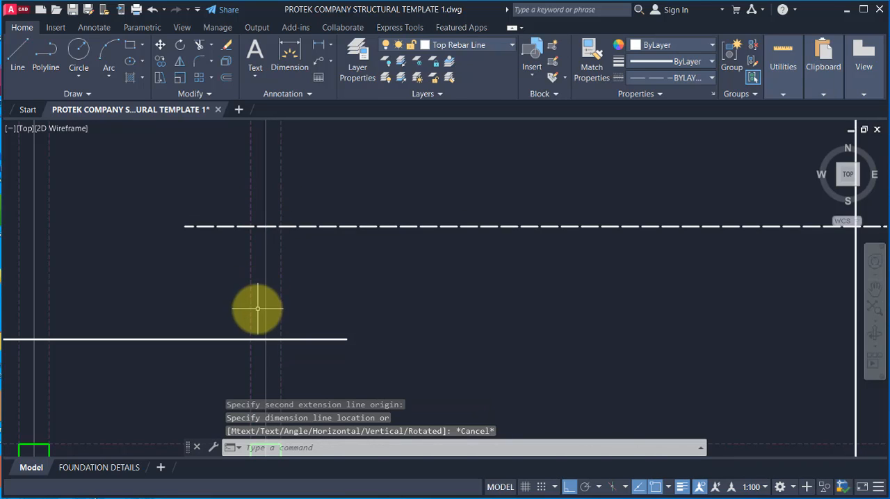
# Step: Match the properties of the new bar above gridline A16 and its lap extensions to those of the solid horizontal bar
pyautogui.scroll(-2, 266, 333)
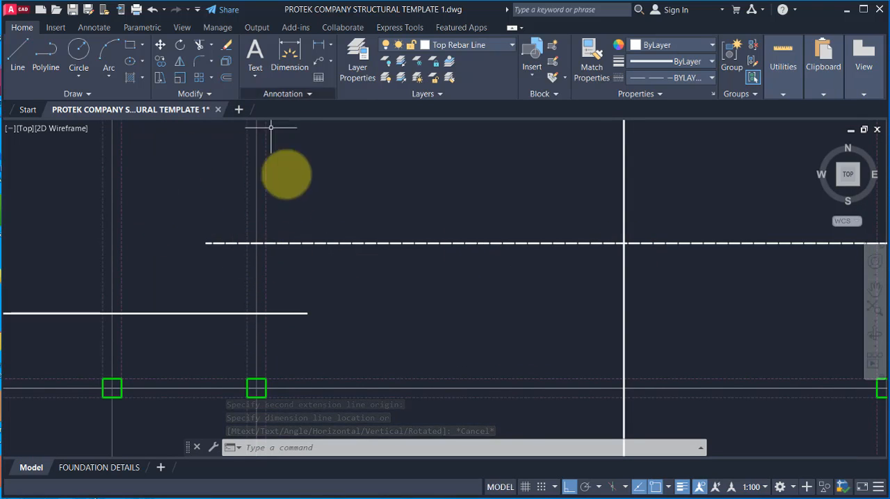
pyautogui.click(218, 314)
pyautogui.click(233, 214)
pyautogui.click(154, 299)
pyautogui.click(561, 263)
pyautogui.click(504, 199)
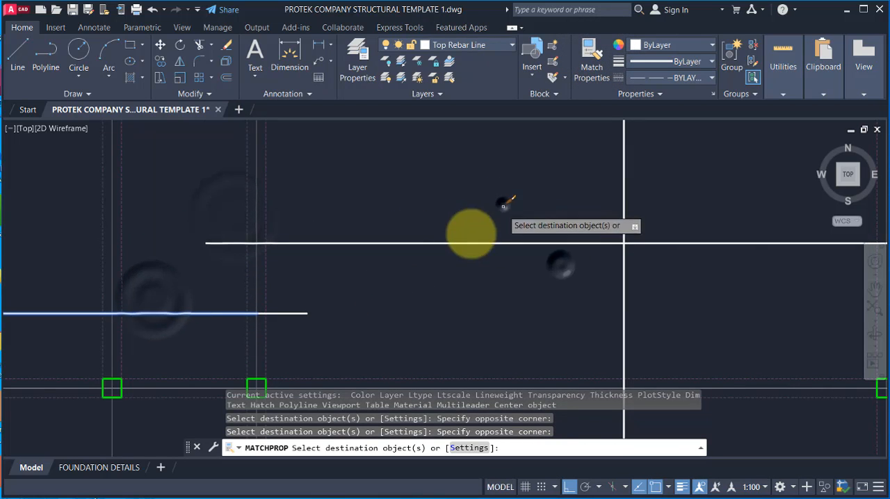
pyautogui.scroll(-3, 449, 252)
pyautogui.scroll(3, 656, 258)
pyautogui.click(614, 251)
pyautogui.click(604, 215)
pyautogui.scroll(-5, 340, 234)
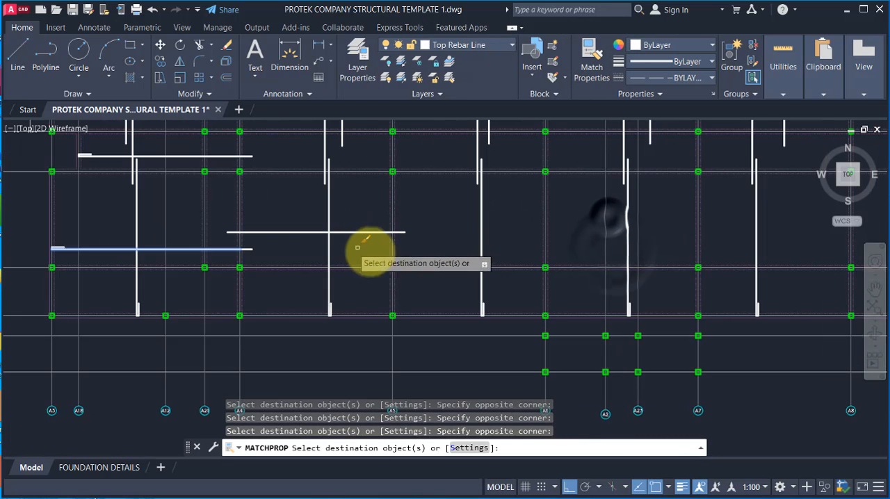
pyautogui.press('Escape')
# Step: Copy the bar between gridlines A4 and A5 with both extensions, from A4 to A5, with polar tracking on and a slight vertical offset
pyautogui.scroll(-4, 285, 303)
pyautogui.scroll(5, 288, 285)
pyautogui.click(297, 296)
pyautogui.click(269, 262)
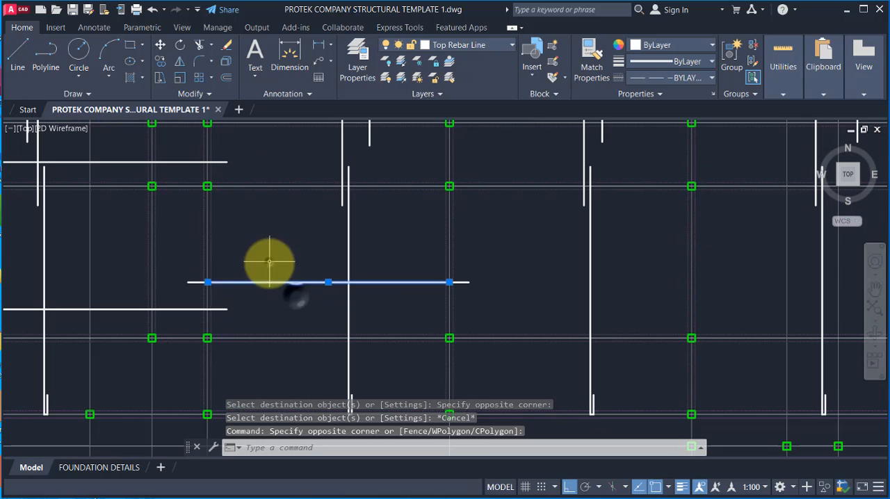
pyautogui.click(171, 266)
pyautogui.click(258, 289)
pyautogui.click(410, 267)
pyautogui.click(529, 299)
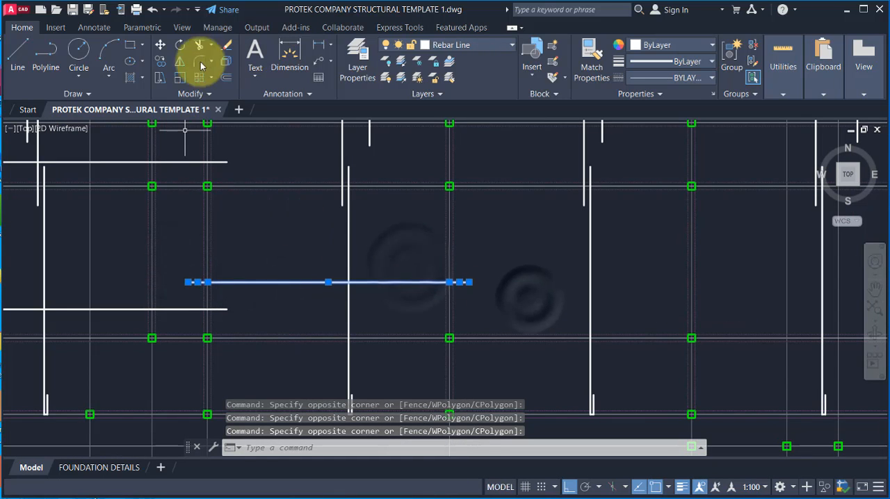
pyautogui.click(160, 61)
pyautogui.scroll(2, 198, 283)
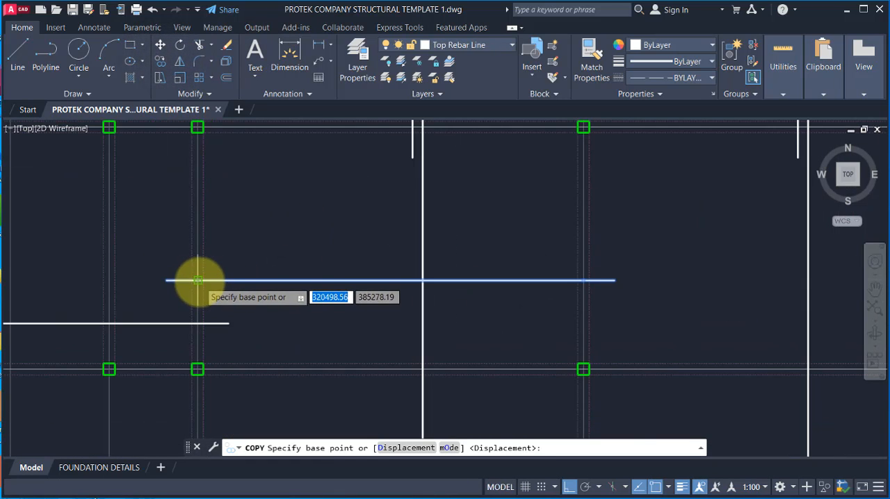
pyautogui.click(198, 281)
pyautogui.scroll(-3, 278, 292)
pyautogui.scroll(5, 374, 264)
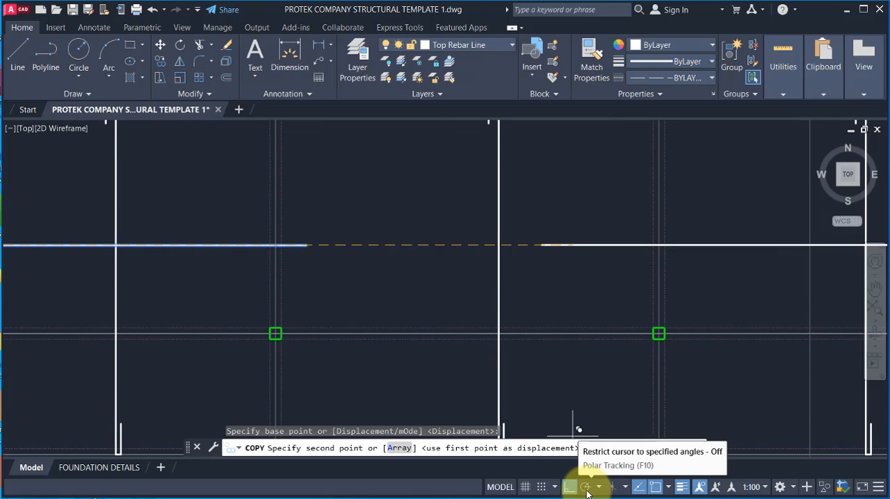
pyautogui.click(584, 490)
pyautogui.scroll(2, 303, 288)
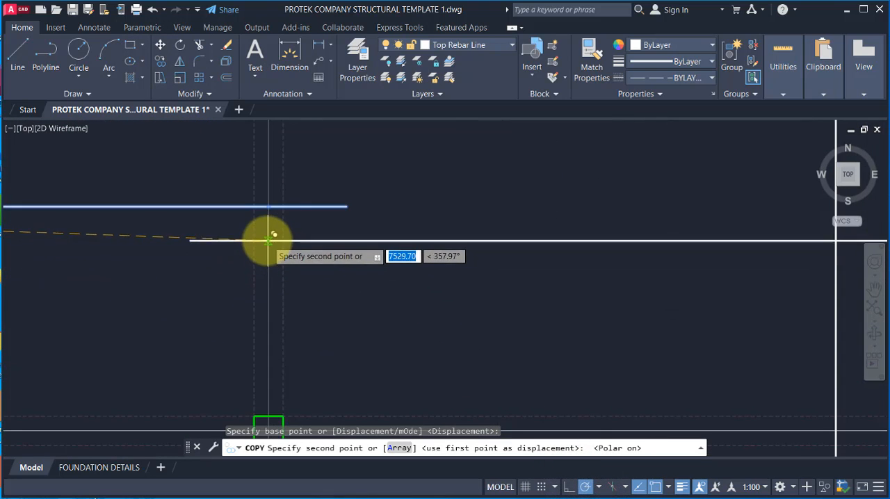
pyautogui.scroll(-2, 378, 294)
pyautogui.scroll(1, 445, 268)
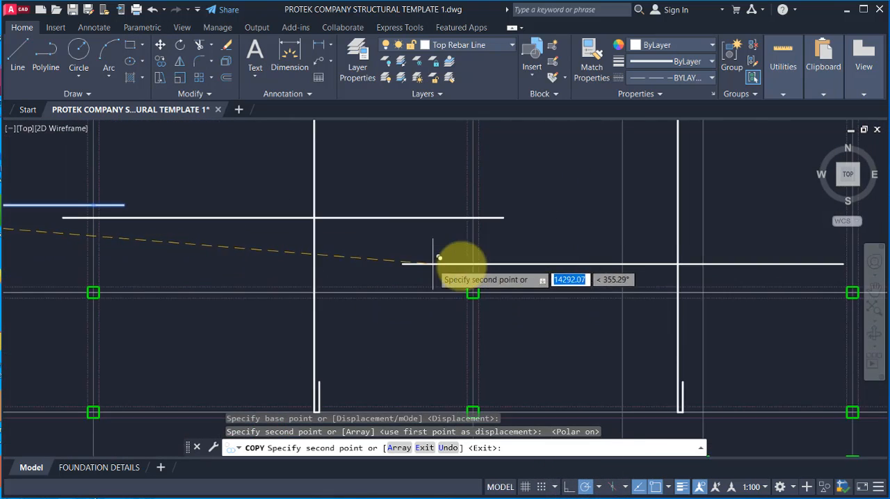
# Step: Place further copies of the bar above gridline A16 starting at gridlines A6, A7, A8 and A9, with staggered heights
pyautogui.scroll(-2, 478, 198)
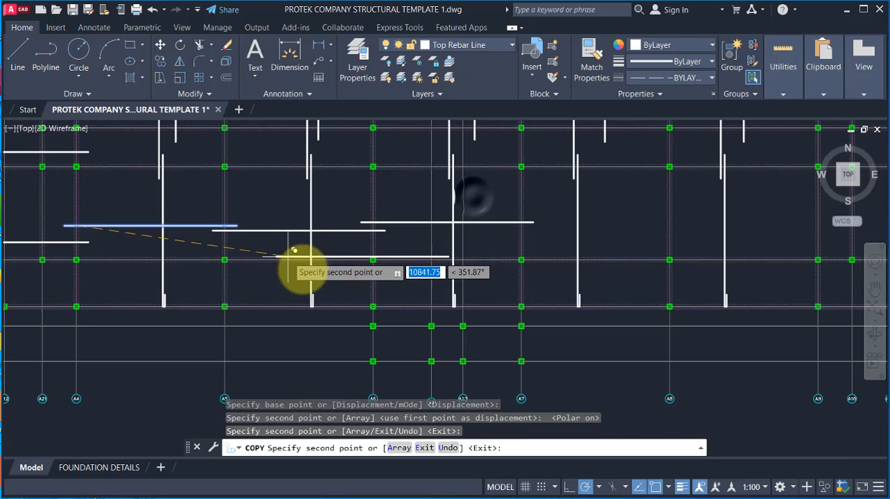
pyautogui.scroll(2, 507, 202)
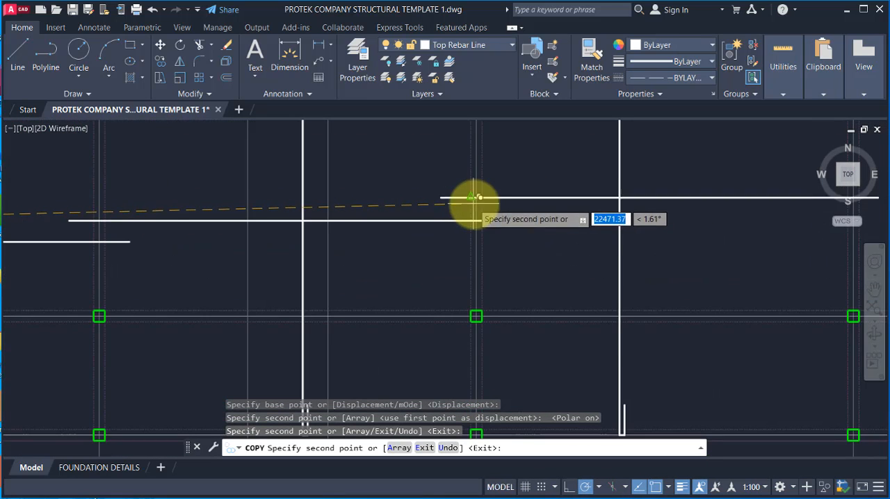
pyautogui.scroll(-3, 342, 262)
pyautogui.scroll(2, 580, 242)
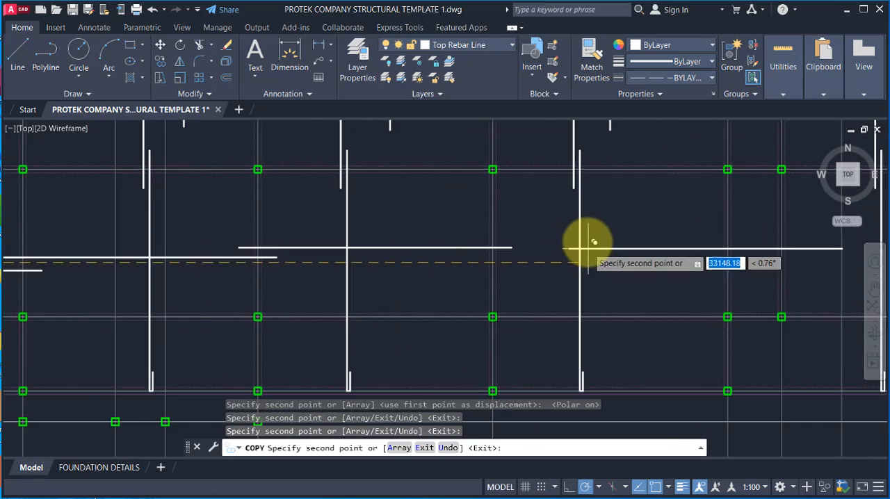
pyautogui.scroll(1, 503, 221)
pyautogui.scroll(-3, 376, 257)
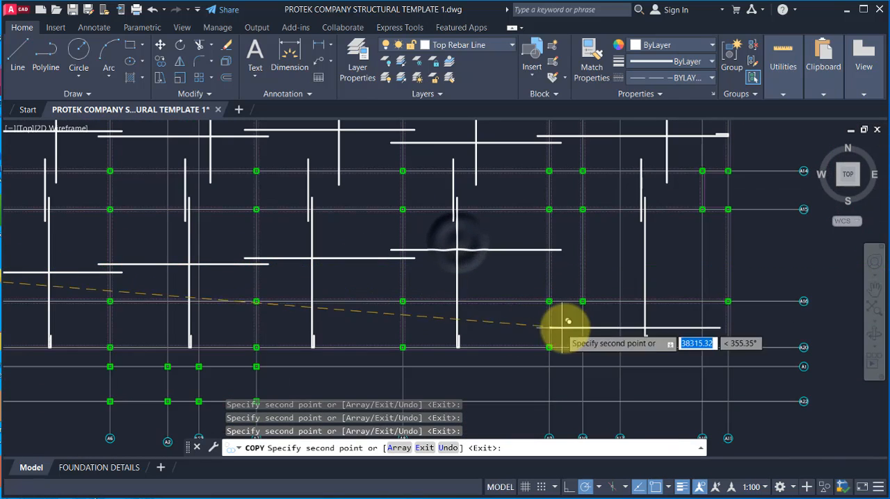
pyautogui.scroll(2, 591, 292)
pyautogui.scroll(2, 491, 241)
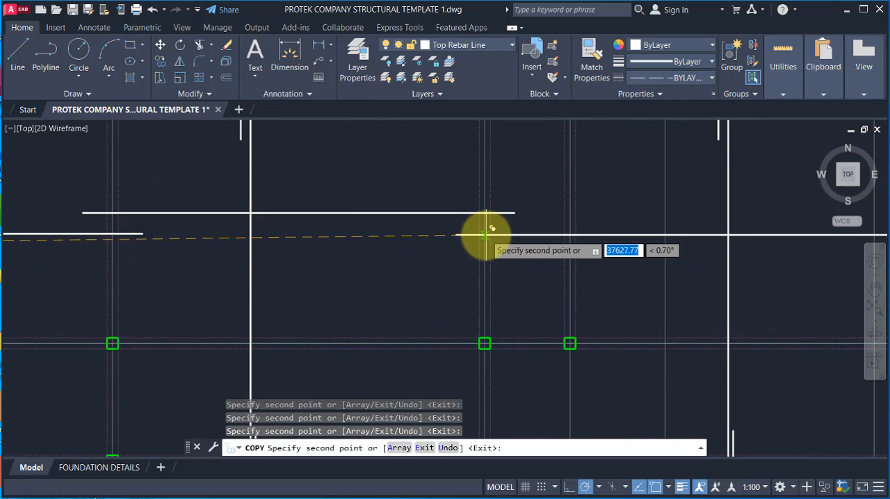
pyautogui.scroll(-3, 556, 265)
pyautogui.press('Escape')
# Step: Erase the far lap extension of the copy starting at gridline A9, and stretch its main line to the slab's right-edge gridline
pyautogui.scroll(3, 621, 272)
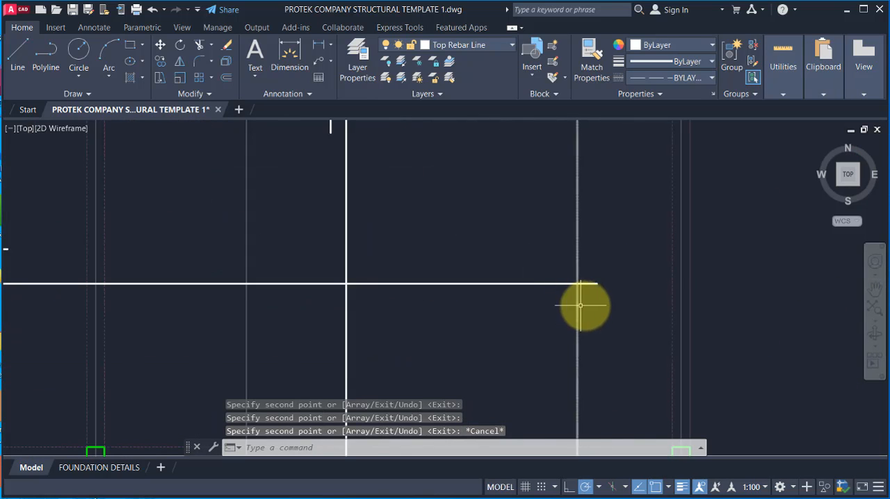
pyautogui.click(591, 272)
pyautogui.click(592, 286)
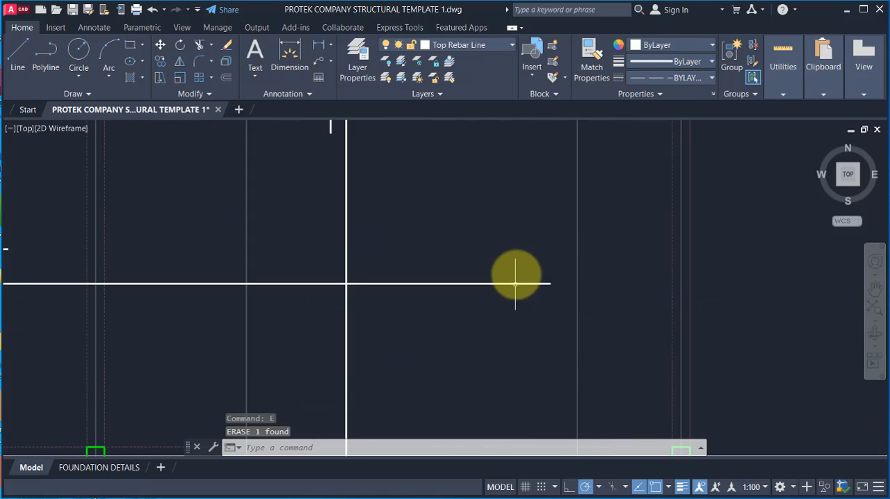
pyautogui.click(512, 272)
pyautogui.click(487, 315)
pyautogui.click(550, 283)
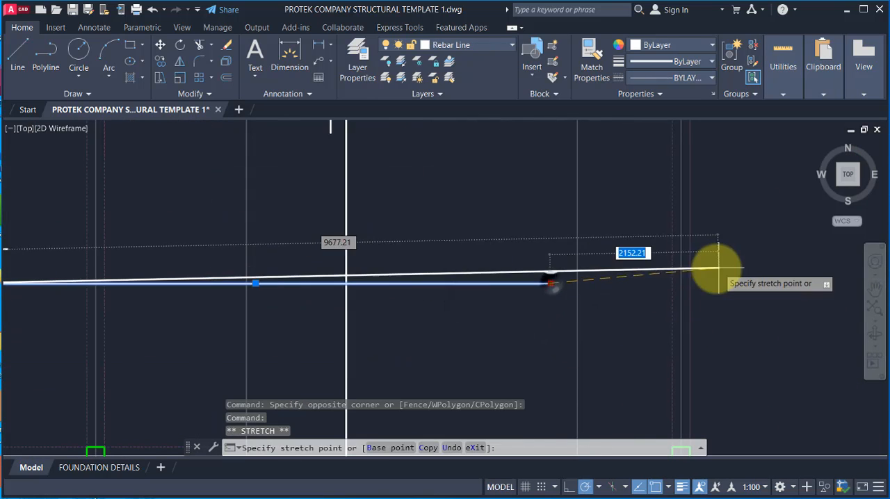
pyautogui.click(682, 285)
pyautogui.press('Escape')
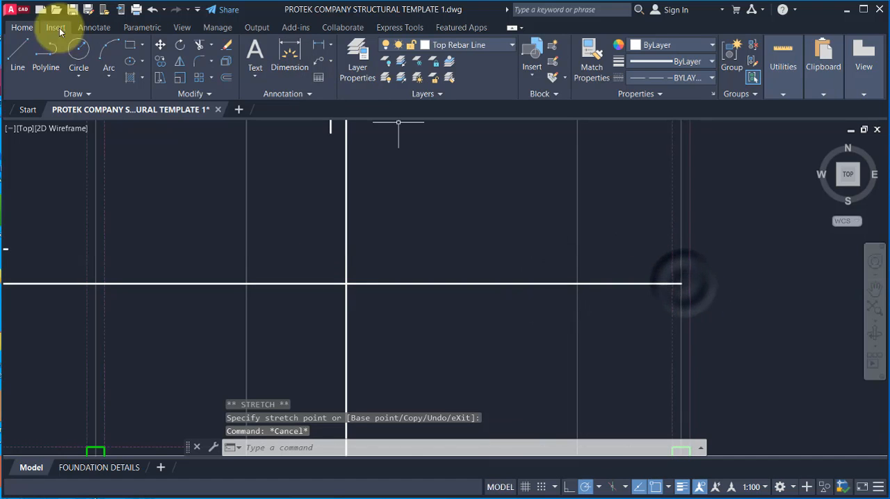
# Step: Draw an end hook at the stretched bar's right-edge end, 100 mm up and 600 mm back along the bar, with ortho on
pyautogui.click(20, 55)
pyautogui.scroll(2, 723, 282)
pyautogui.click(633, 271)
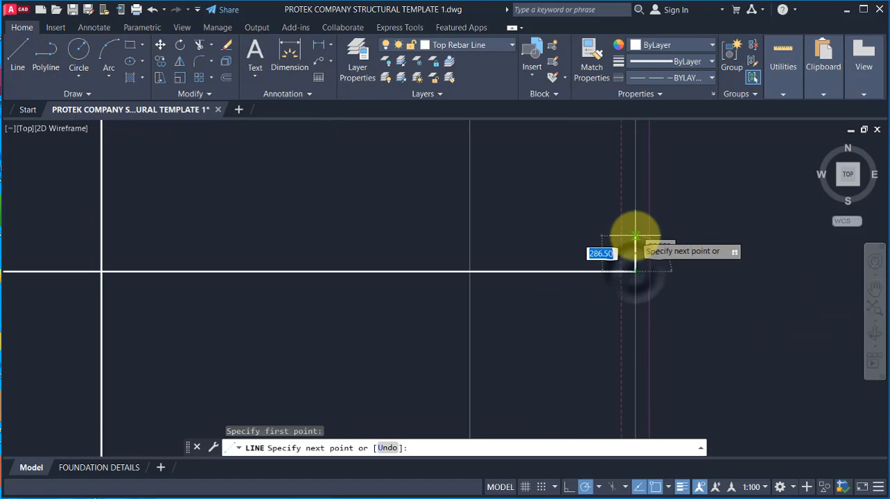
pyautogui.click(584, 487)
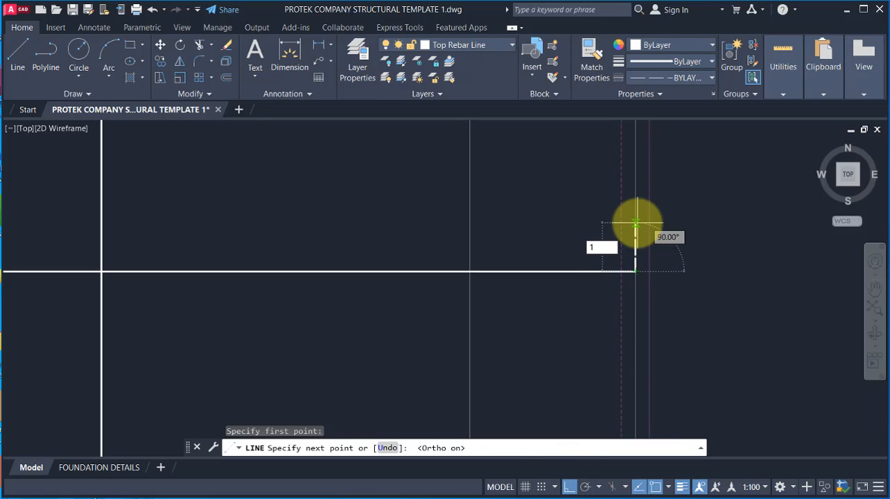
pyautogui.write('100')
pyautogui.press('Return')
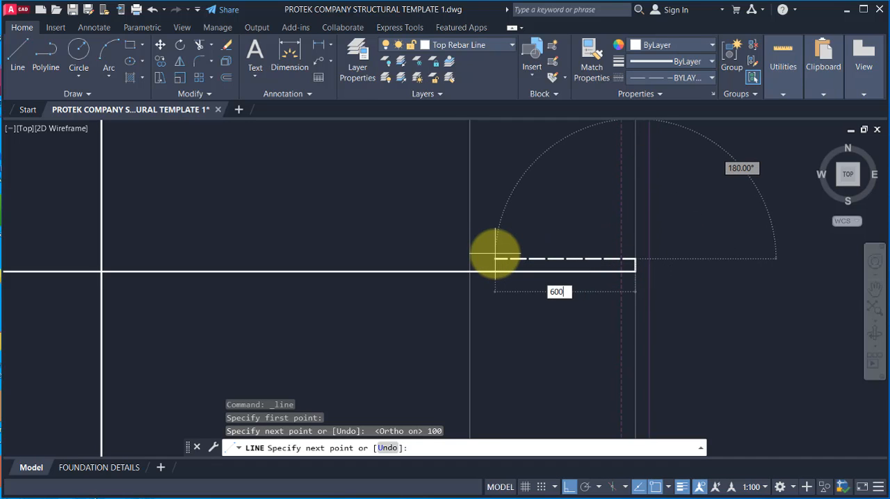
pyautogui.press('Return')
pyautogui.press('Escape')
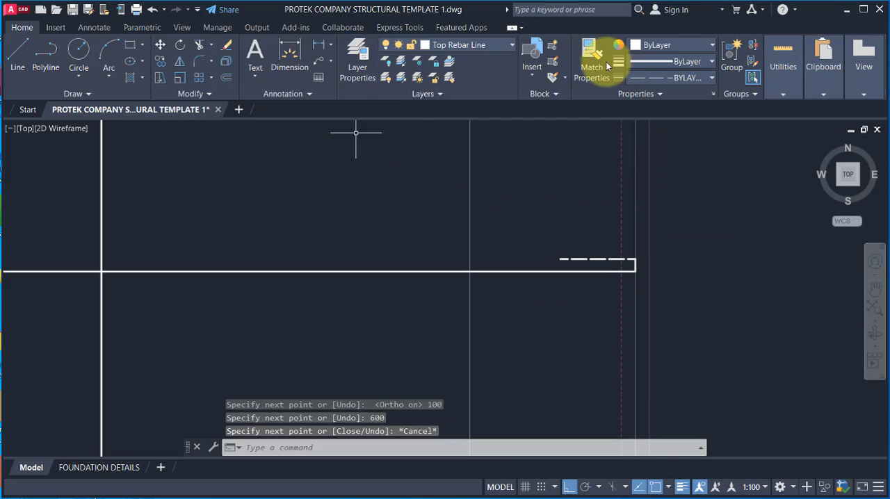
# Step: Match the properties of the end hook's lines to those of the solid horizontal bar
pyautogui.click(607, 66)
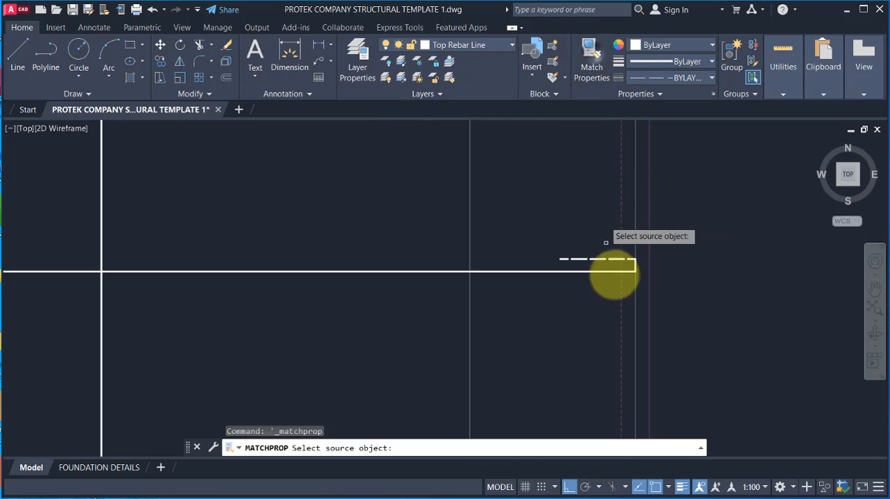
pyautogui.click(496, 273)
pyautogui.click(506, 204)
pyautogui.click(702, 306)
pyautogui.scroll(-5, 644, 285)
pyautogui.press('Escape')
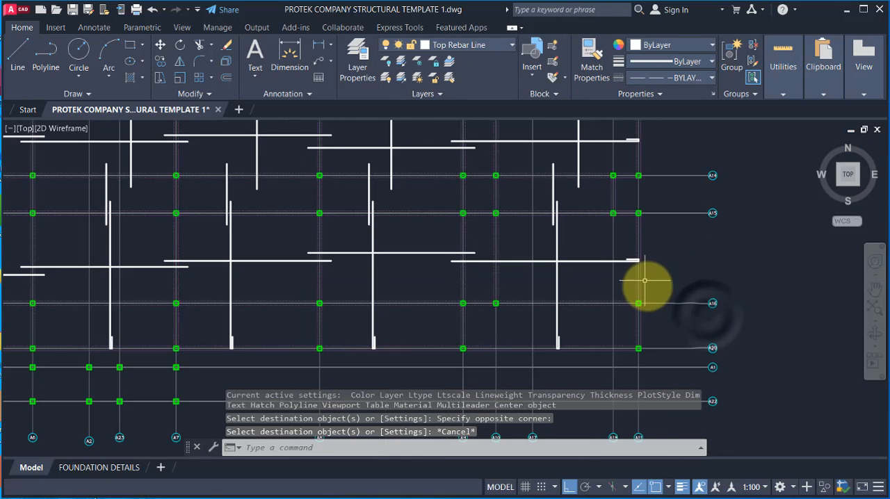
# Step: Copy the lapped bar between gridlines A4 and A5 straight up into the strip between gridlines A14 and A15
pyautogui.scroll(-2, 685, 241)
pyautogui.scroll(-2, 503, 260)
pyautogui.scroll(-2, 394, 303)
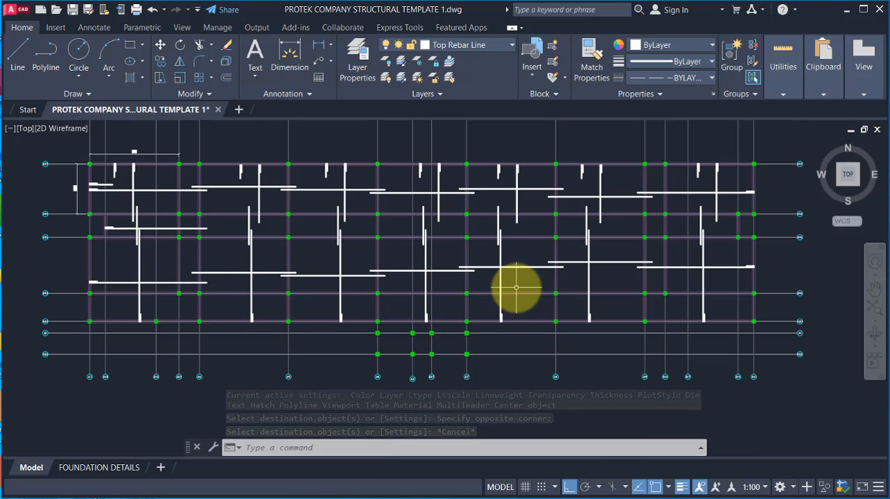
pyautogui.scroll(2, 217, 258)
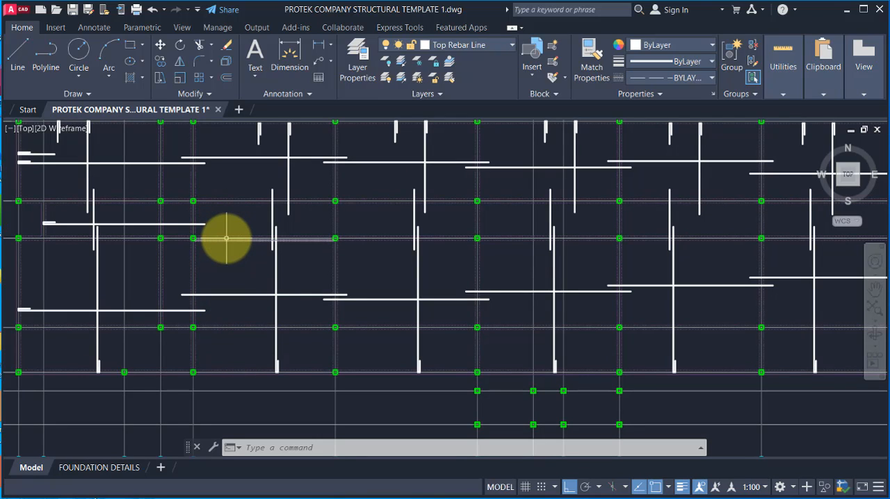
pyautogui.click(164, 286)
pyautogui.click(353, 294)
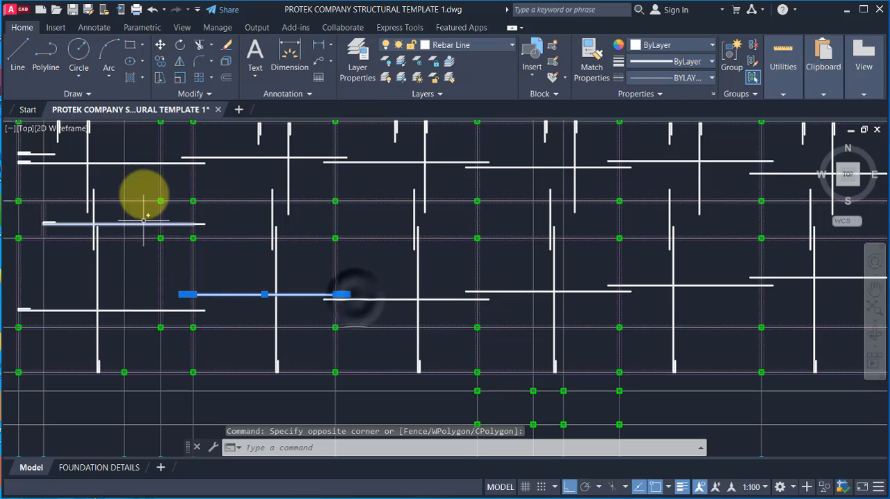
pyautogui.click(161, 62)
pyautogui.scroll(4, 192, 299)
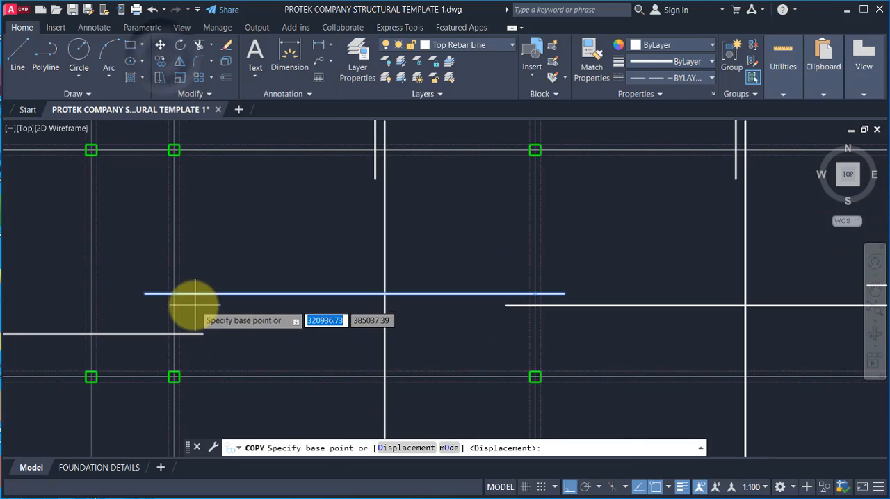
pyautogui.click(174, 293)
pyautogui.scroll(-3, 208, 278)
pyautogui.scroll(3, 188, 238)
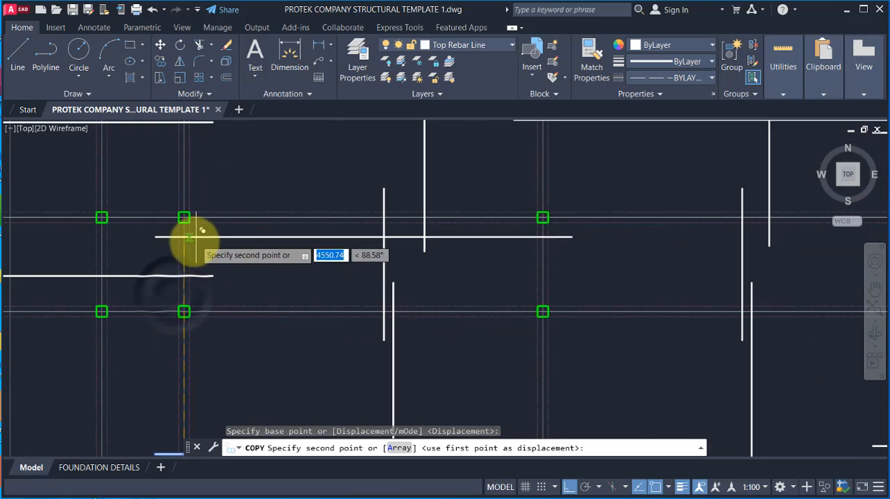
pyautogui.click(234, 316)
# Step: Place copies of the lapped bar in the next two bays beyond gridline A5, within the A14–A15 strip, with polar tracking on
pyautogui.scroll(-3, 285, 318)
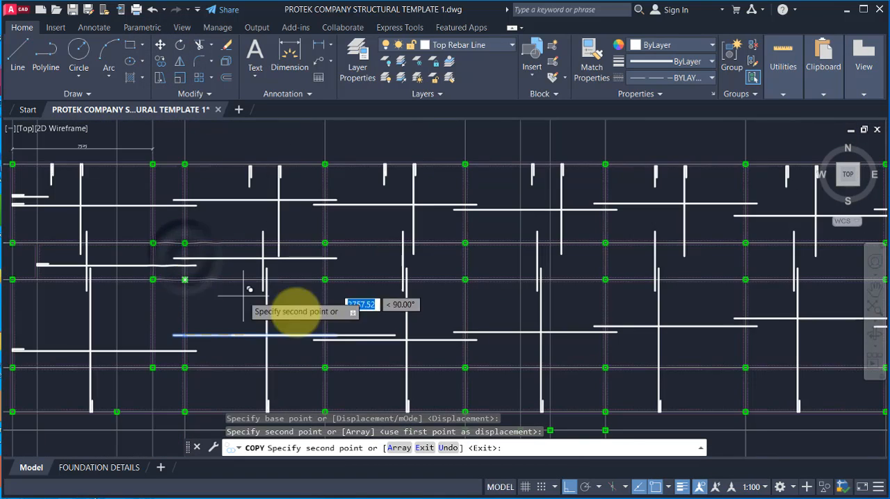
pyautogui.scroll(4, 338, 269)
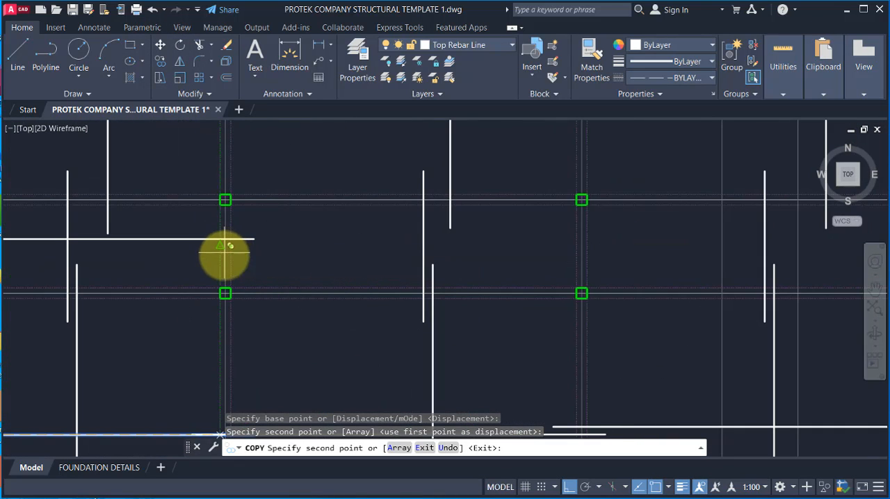
pyautogui.scroll(5, 225, 251)
pyautogui.scroll(-3, 224, 252)
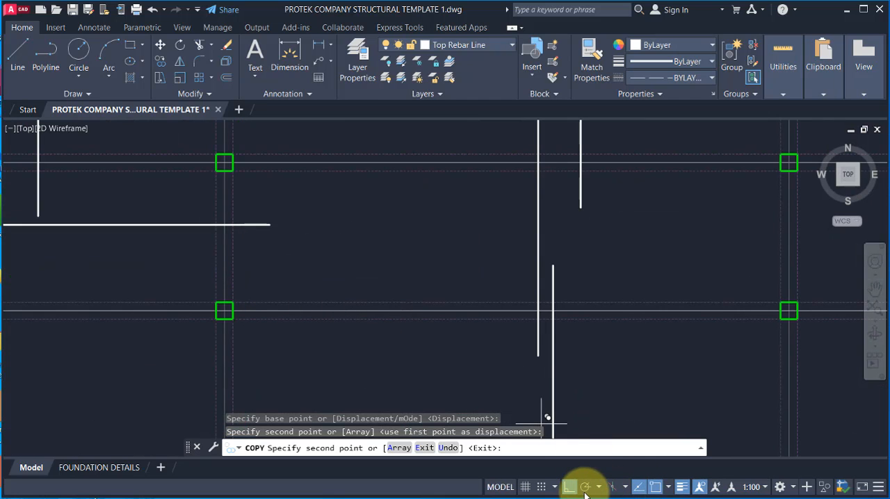
pyautogui.click(224, 246)
pyautogui.scroll(-3, 224, 247)
pyautogui.scroll(2, 446, 238)
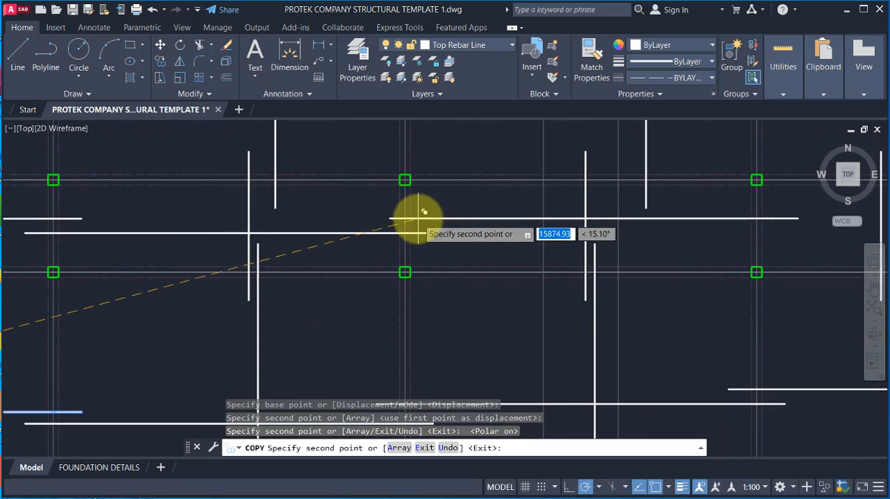
pyautogui.scroll(4, 406, 213)
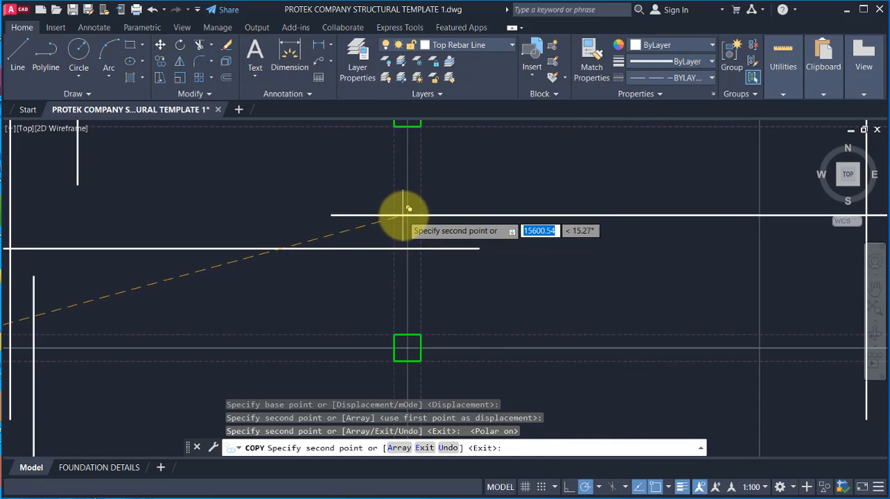
pyautogui.click(403, 215)
# Step: Place the lapped bar's copies in the three remaining bays of the A14–A15 strip, staggering overlapping neighbours, and end the copying
pyautogui.scroll(-4, 403, 215)
pyautogui.scroll(4, 427, 294)
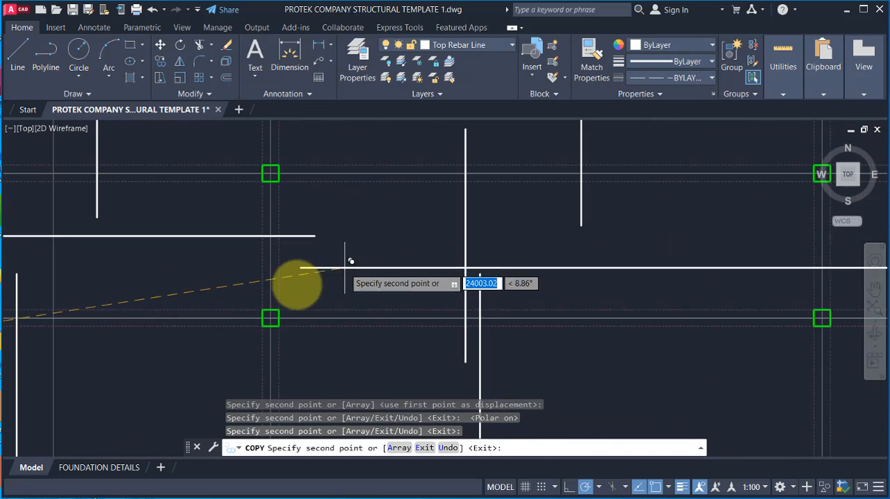
pyautogui.scroll(2, 313, 262)
pyautogui.click(269, 251)
pyautogui.scroll(-4, 218, 252)
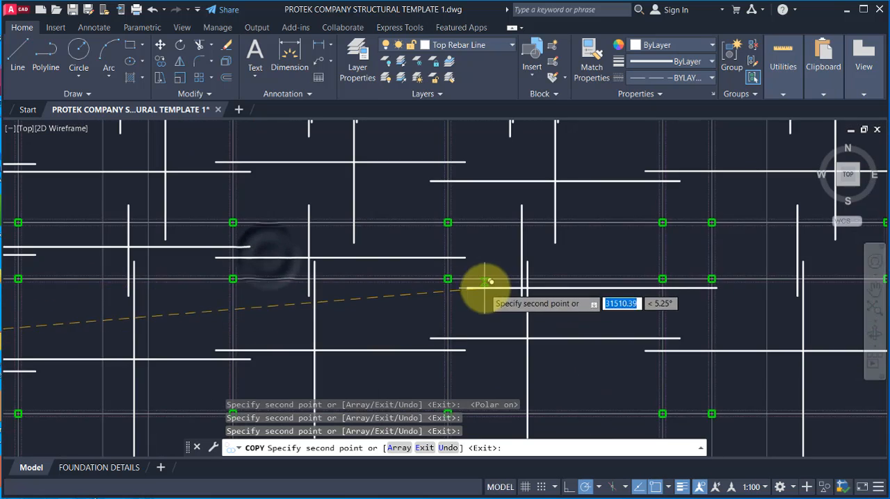
pyautogui.scroll(2, 444, 252)
pyautogui.click(407, 251)
pyautogui.scroll(-4, 394, 289)
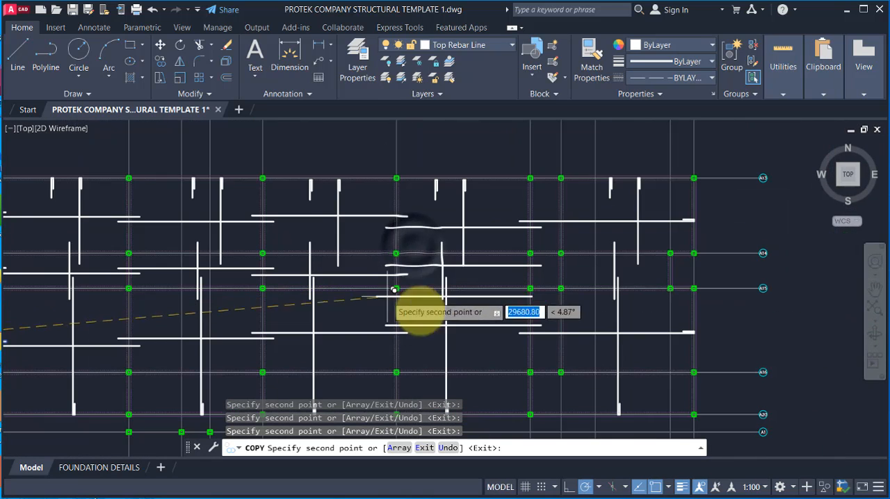
pyautogui.scroll(2, 556, 280)
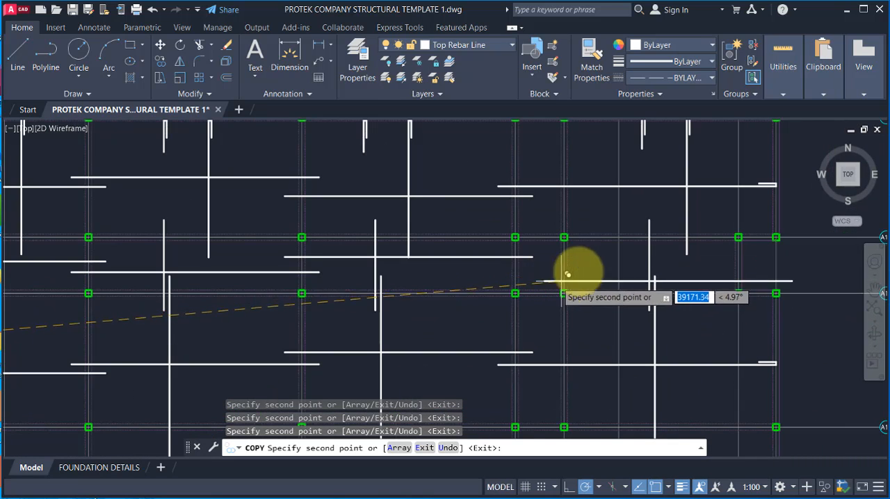
pyautogui.scroll(2, 493, 284)
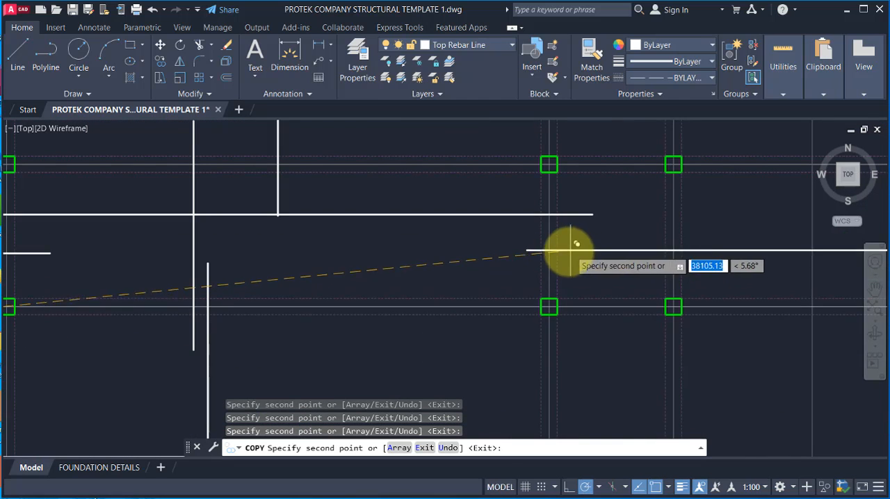
pyautogui.scroll(-3, 536, 238)
pyautogui.press('Escape')
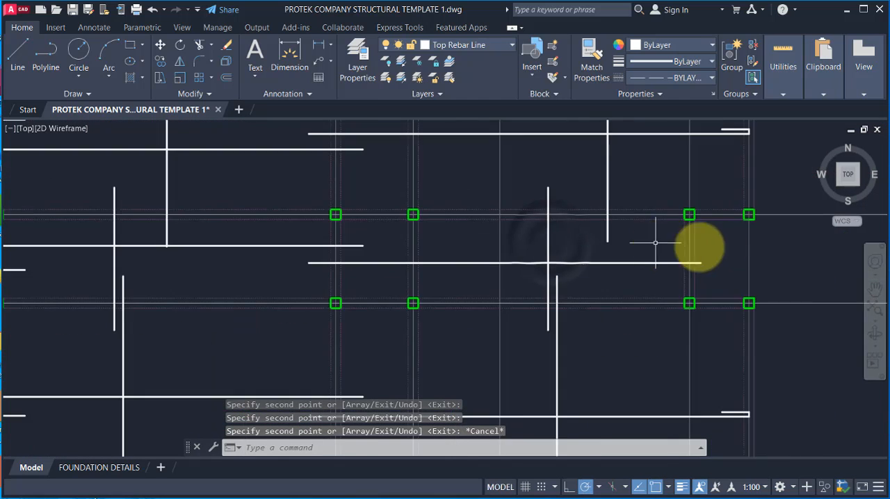
# Step: Draw an end hook on the last A14–A15 bar at the gridline just inside the slab's right edge, 100 mm up and 600 mm back, with ortho on
pyautogui.scroll(4, 655, 243)
pyautogui.scroll(2, 668, 297)
pyautogui.write('l')
pyautogui.press('Return')
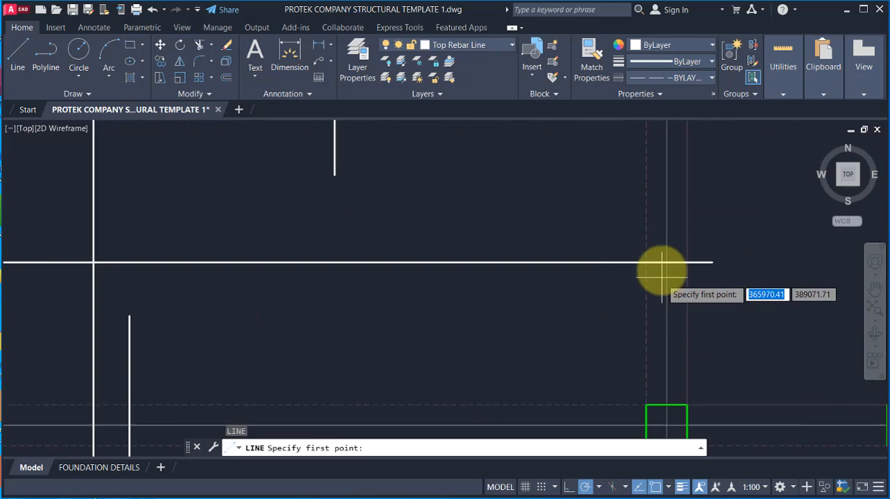
pyautogui.click(666, 262)
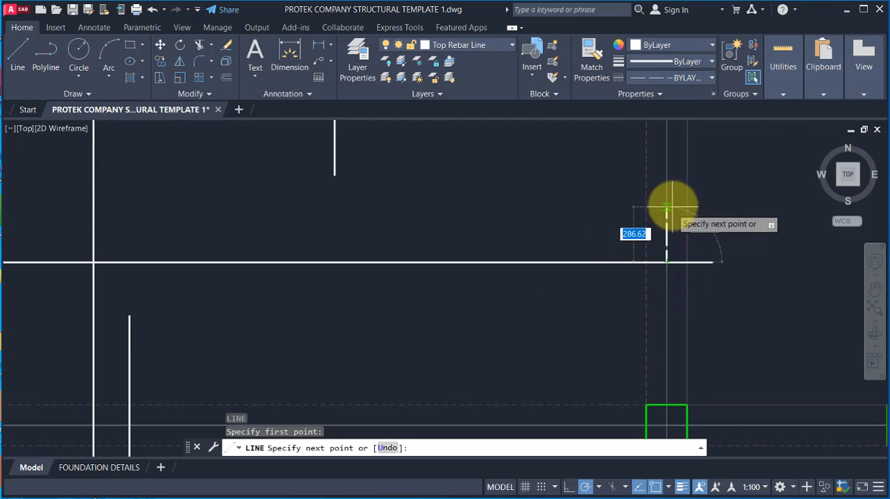
pyautogui.click(569, 488)
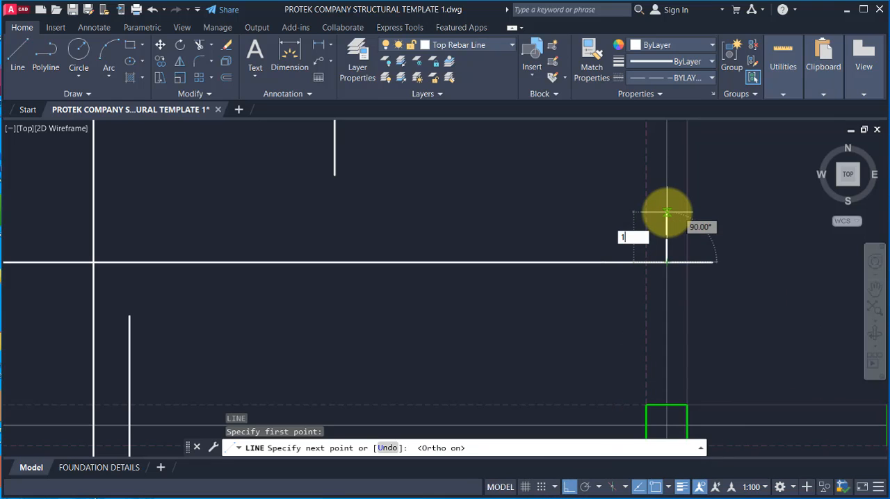
pyautogui.write('100')
pyautogui.press('Return')
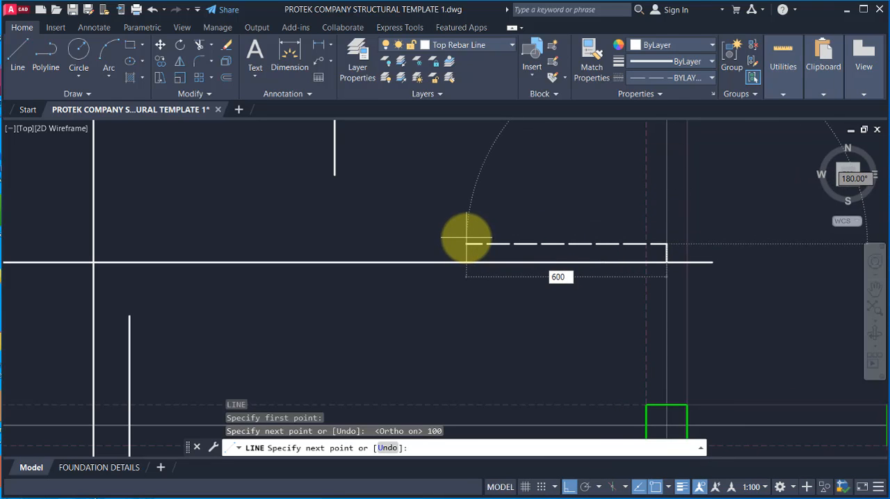
pyautogui.write('600')
pyautogui.press('Return')
pyautogui.press('Escape')
# Step: Shorten the far lap extension of the last A14–A15 bar so that it ends at the hook's corner on the gridline
pyautogui.click(703, 243)
pyautogui.click(709, 262)
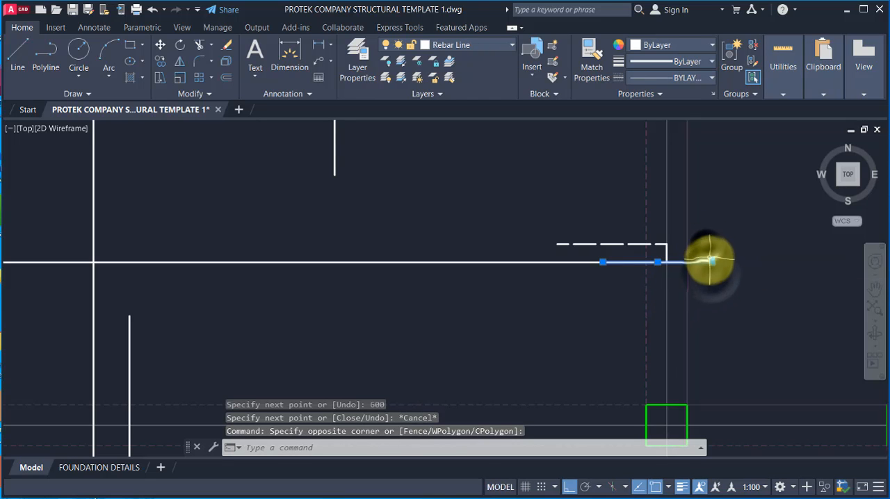
pyautogui.click(710, 260)
pyautogui.click(666, 262)
pyautogui.press('Escape')
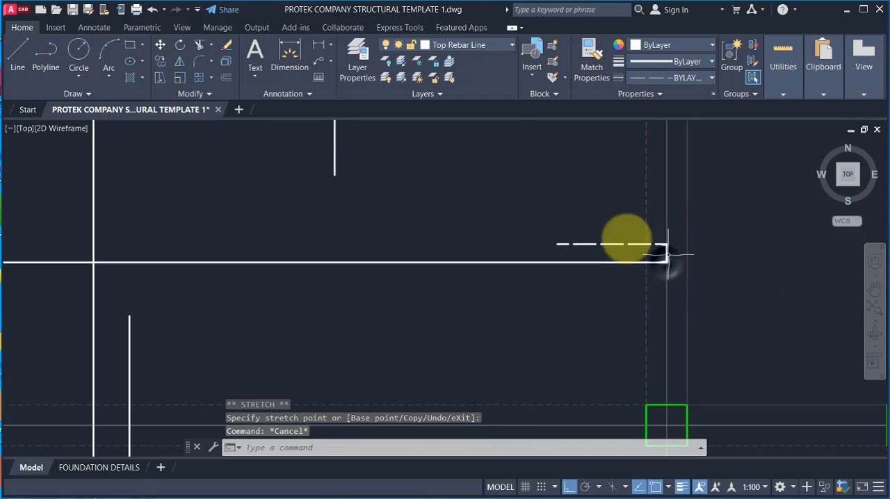
# Step: Match the properties of the new hook's lines in the A14–A15 strip to those of the solid horizontal bar
pyautogui.click(592, 69)
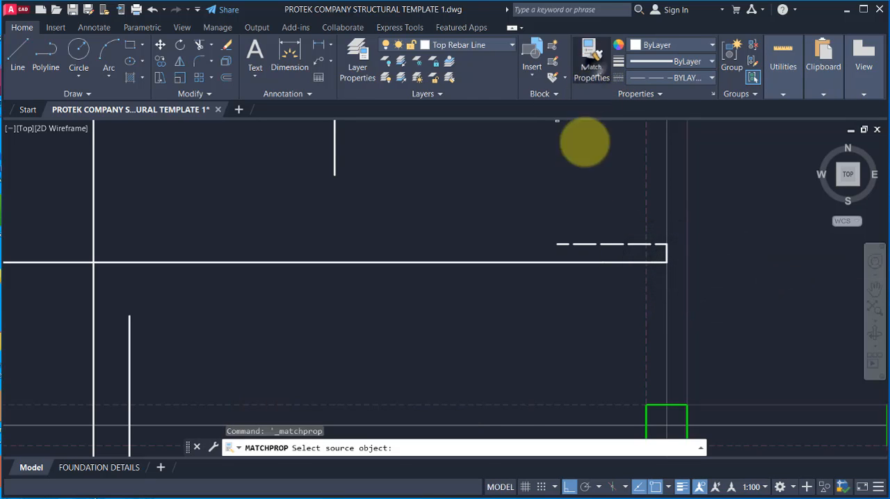
pyautogui.click(458, 262)
pyautogui.click(521, 217)
pyautogui.click(718, 284)
pyautogui.scroll(-3, 675, 272)
pyautogui.press('Escape')
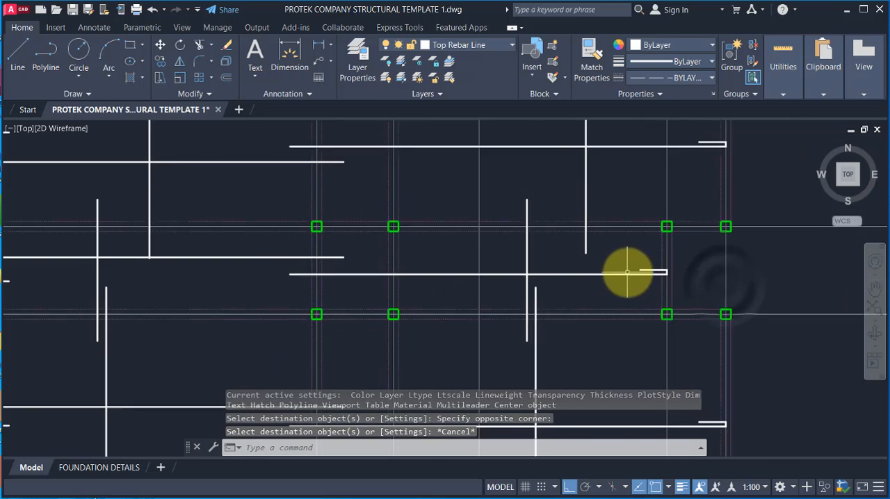
# Step: Examine the slab's reinforcement layout and the overlapping bar ends around gridline A4 between gridlines A13 and A14
pyautogui.scroll(-8, 627, 273)
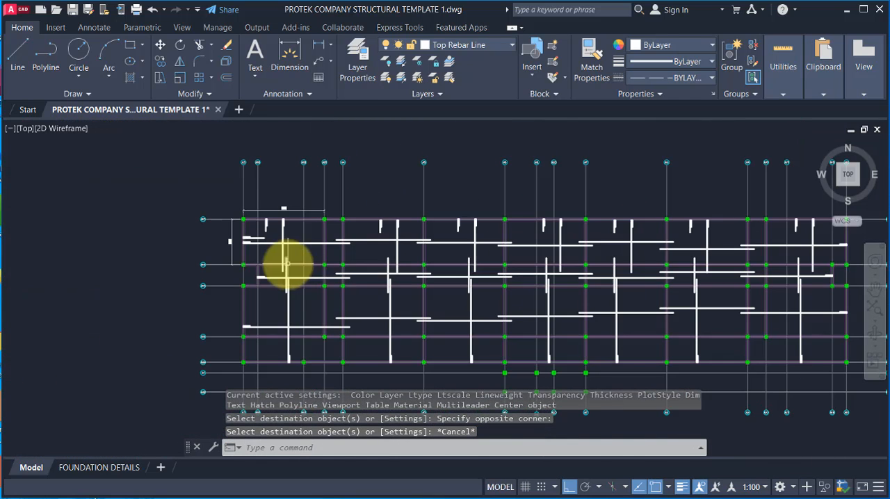
pyautogui.scroll(2, 381, 248)
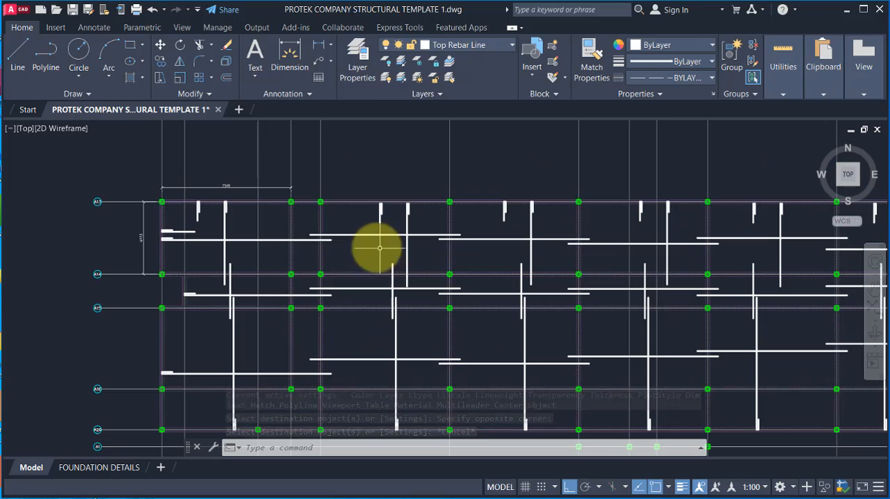
pyautogui.scroll(2, 254, 314)
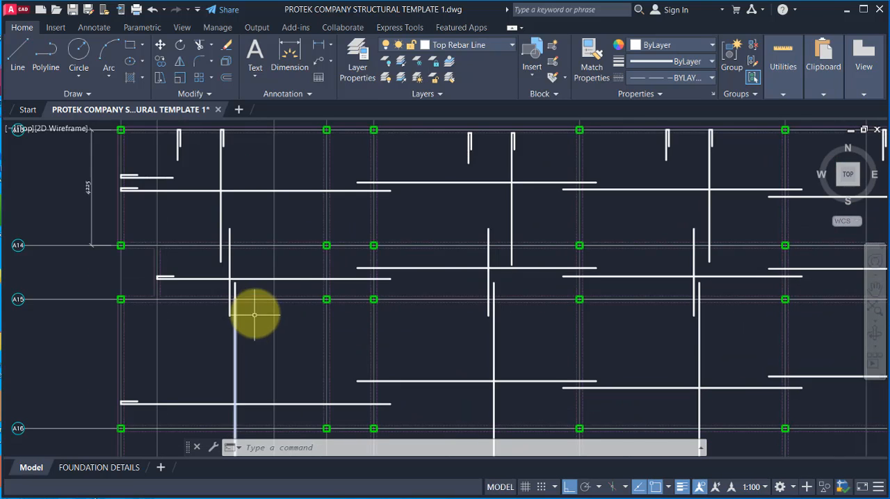
pyautogui.scroll(4, 376, 230)
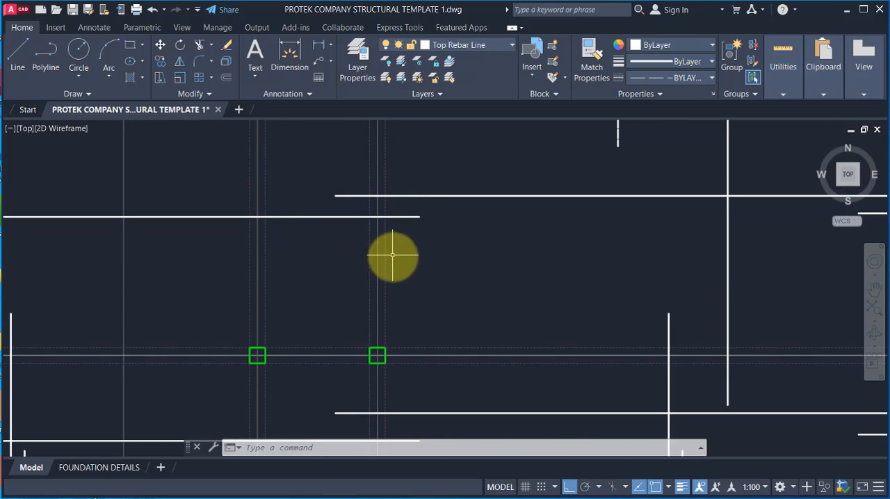
pyautogui.scroll(3, 399, 215)
pyautogui.scroll(-3, 386, 264)
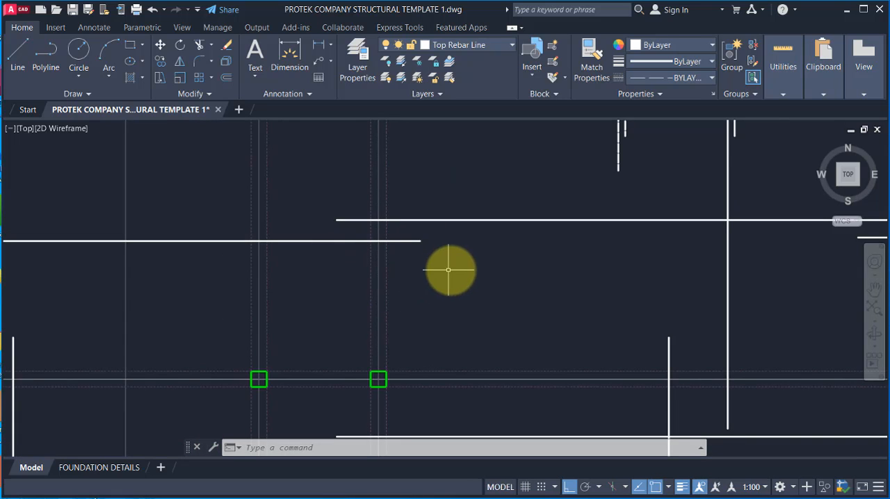
pyautogui.scroll(-3, 417, 181)
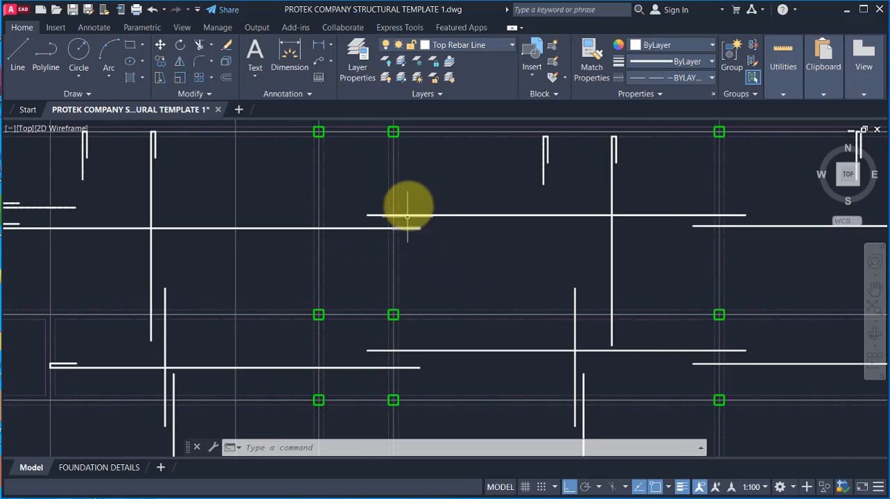
pyautogui.scroll(6, 408, 194)
pyautogui.scroll(-3, 379, 212)
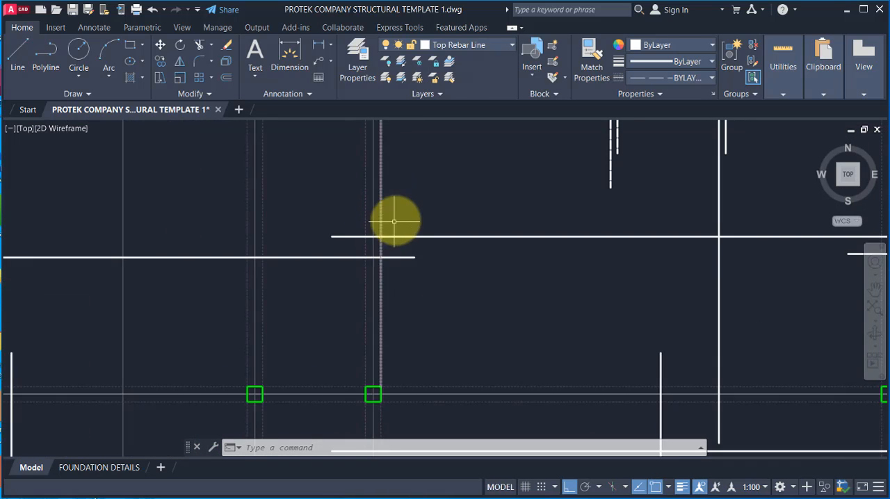
pyautogui.scroll(3, 334, 198)
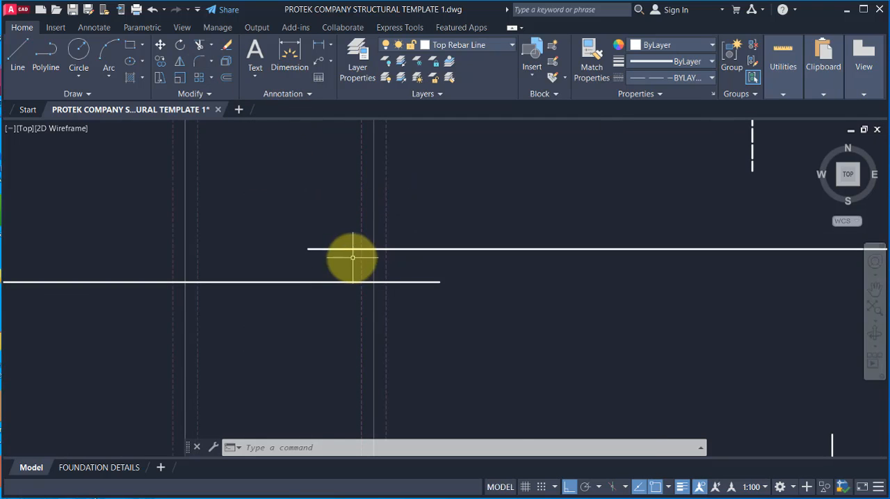
pyautogui.scroll(-3, 350, 247)
pyautogui.scroll(2, 358, 232)
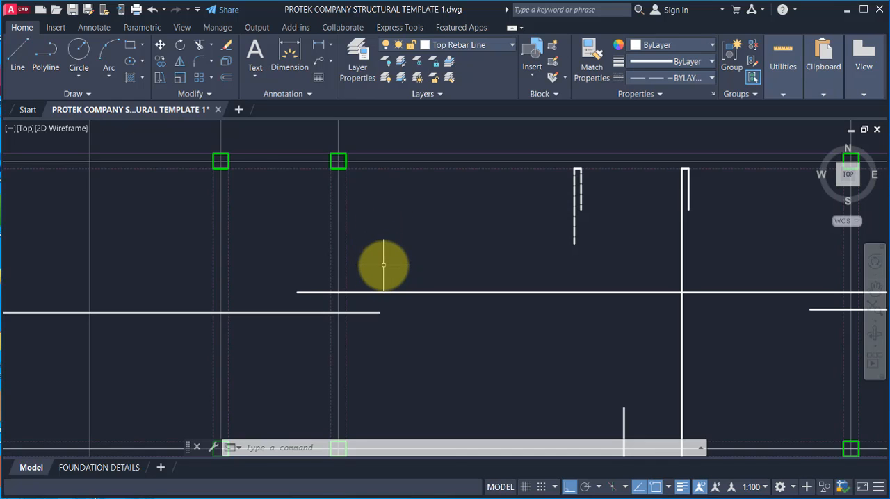
pyautogui.scroll(-3, 351, 233)
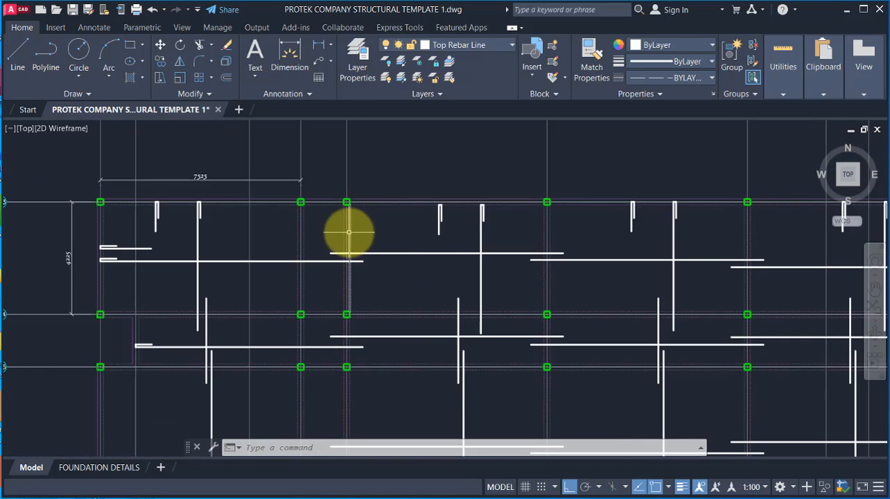
pyautogui.scroll(2, 349, 251)
pyautogui.scroll(2, 349, 251)
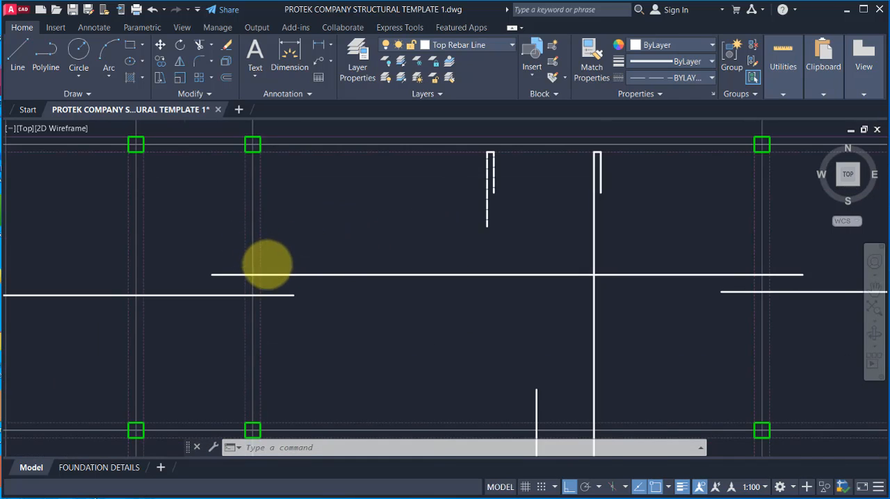
pyautogui.scroll(-2, 268, 264)
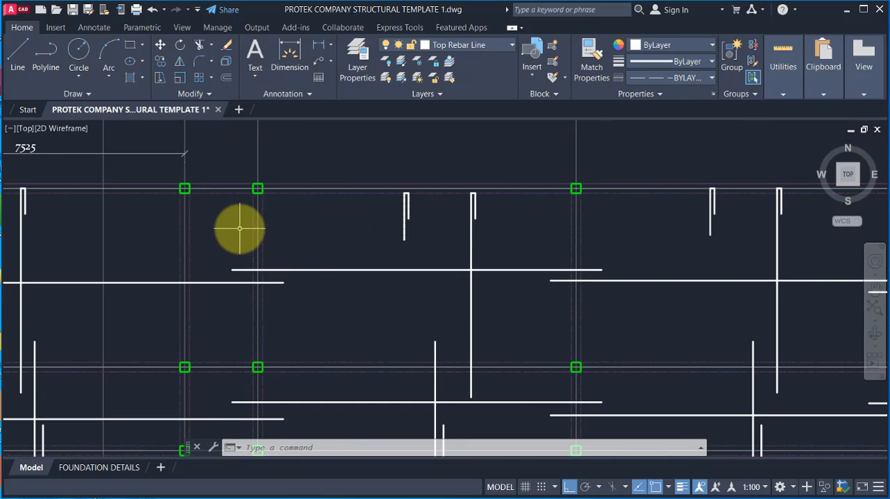
# Step: Draw two horizontal top rebar lines from one point on gridline A4 above the lapped bars, one extending to each side
pyautogui.click(18, 52)
pyautogui.scroll(2, 271, 244)
pyautogui.click(289, 233)
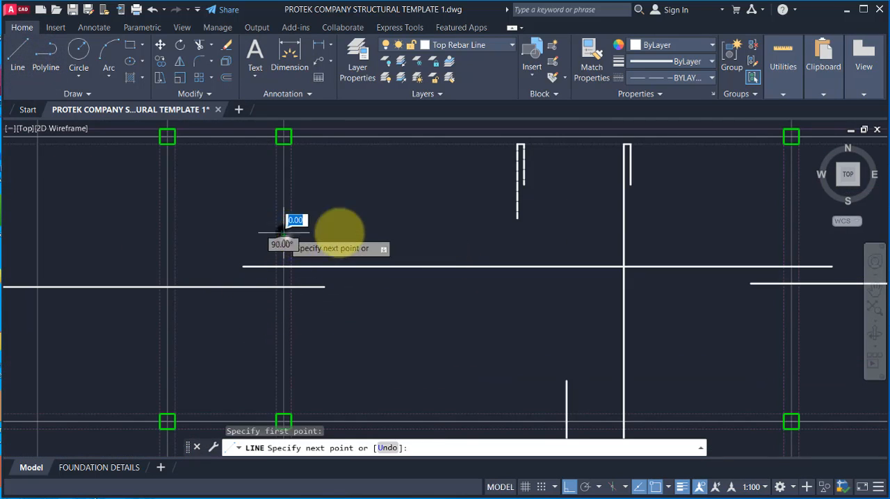
pyautogui.click(394, 233)
pyautogui.press('Return')
pyautogui.press('Return')
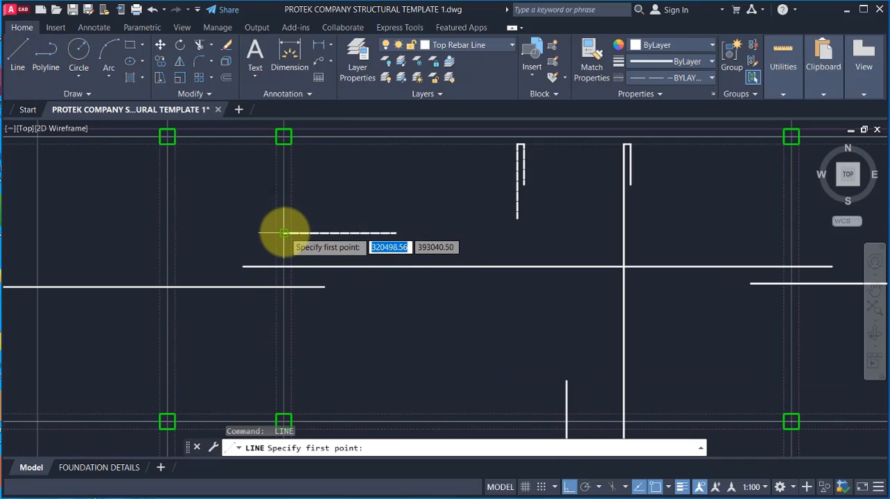
pyautogui.click(285, 233)
pyautogui.press('Escape')
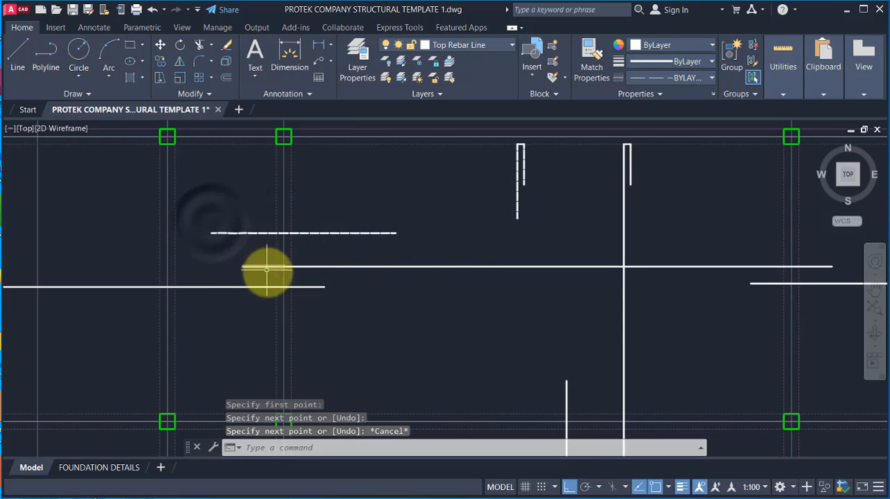
pyautogui.scroll(-3, 267, 271)
pyautogui.scroll(3, 262, 249)
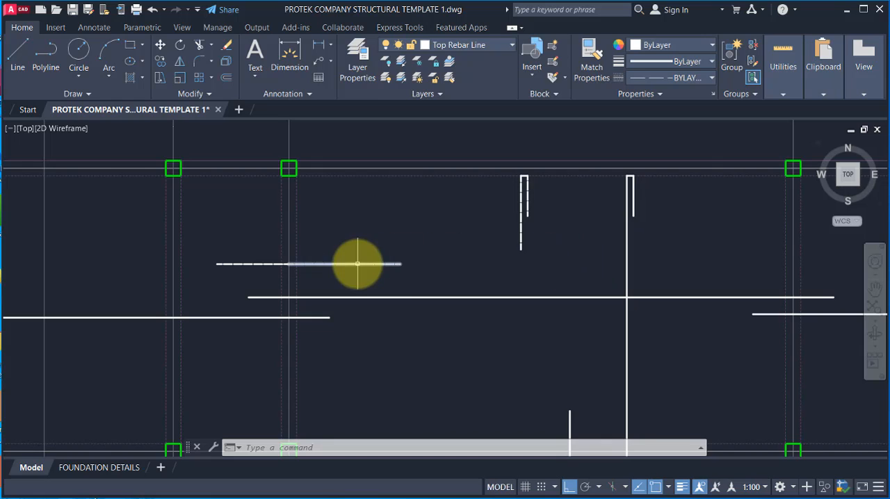
pyautogui.scroll(2, 340, 264)
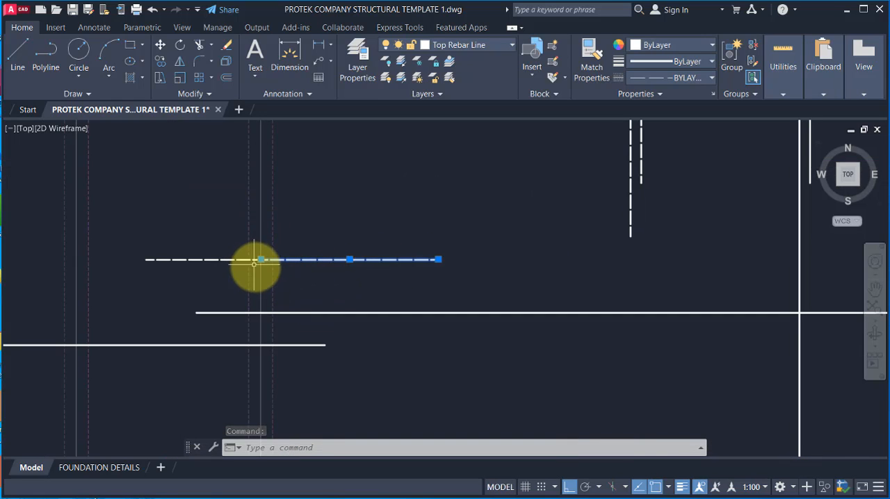
pyautogui.moveTo(261, 259)
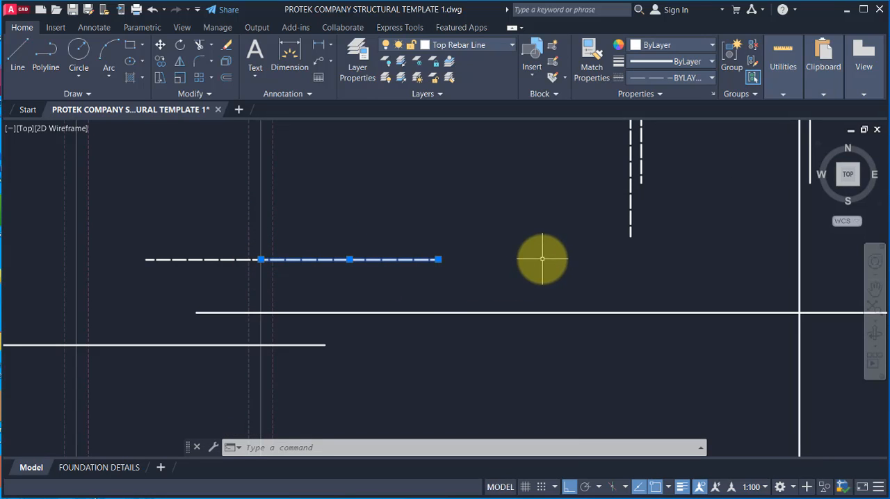
pyautogui.scroll(-2, 391, 285)
pyautogui.press('Escape')
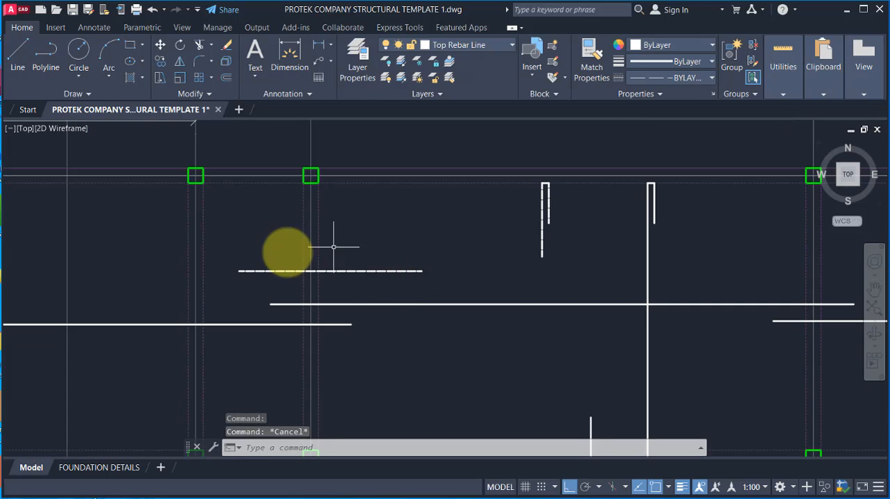
# Step: Add a linear dimension above the columns across the wide bay, from gridline A4 to the next gridline
pyautogui.click(320, 46)
pyautogui.scroll(-2, 285, 313)
pyautogui.scroll(2, 306, 300)
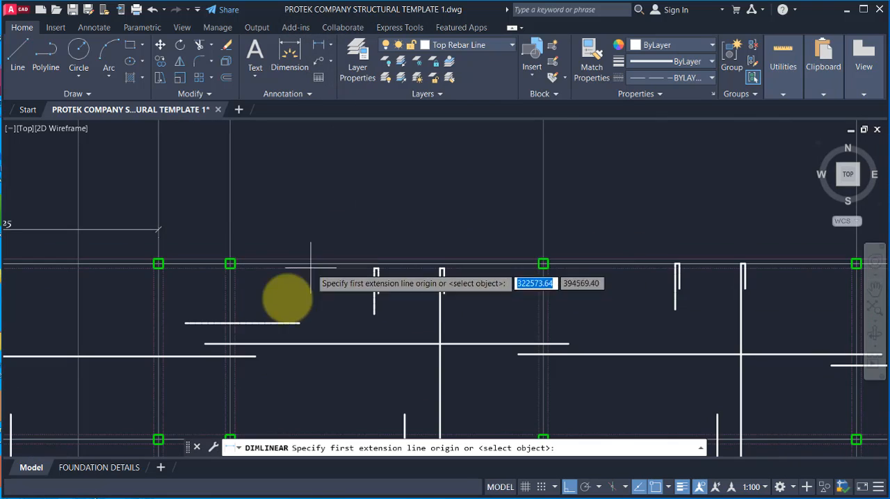
pyautogui.click(232, 250)
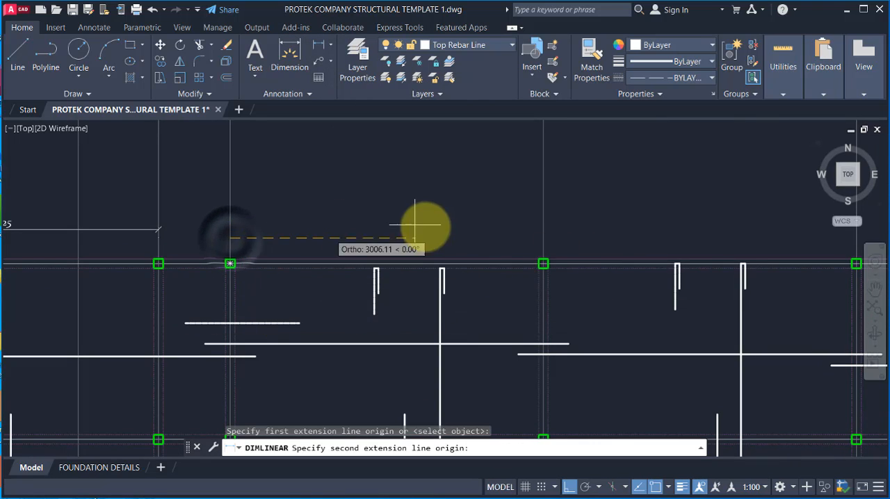
pyautogui.click(541, 239)
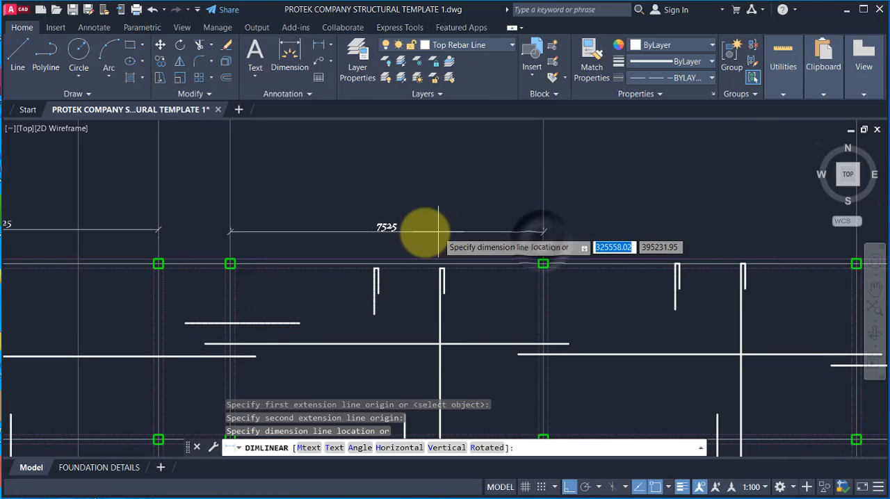
pyautogui.click(299, 218)
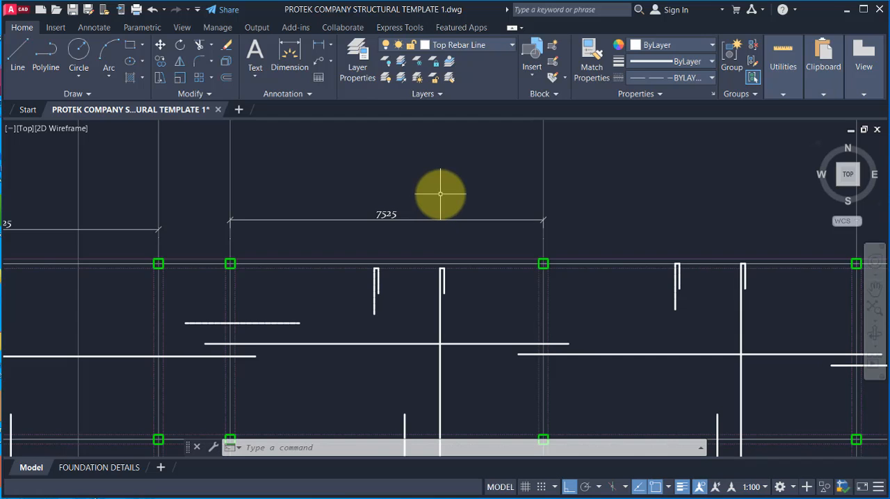
# Step: Switch to the calculator and compute 7525 × 0.25 for the top bar's extension into the wide bay
pyautogui.scroll(2, 241, 336)
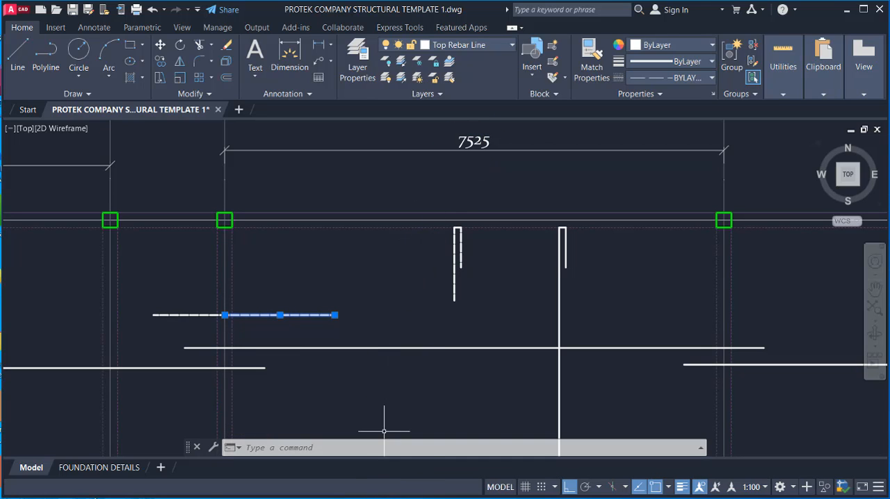
pyautogui.hotkey('alt', 'Tab')
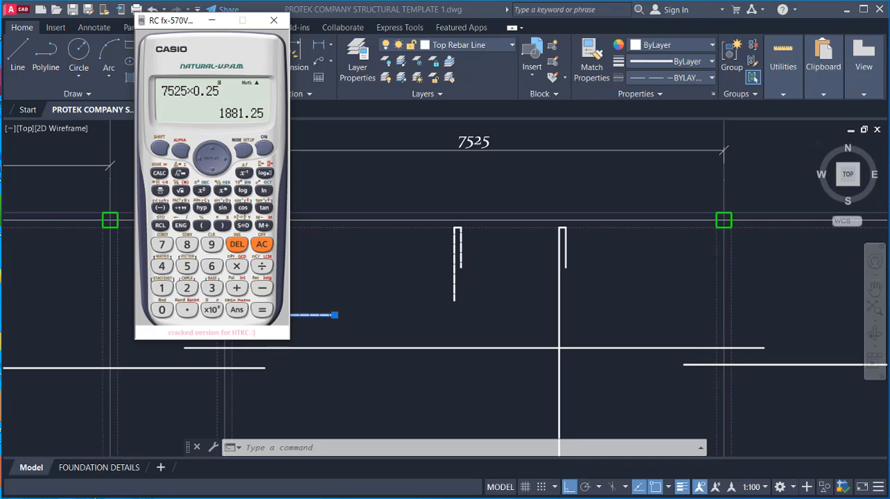
pyautogui.click(211, 20)
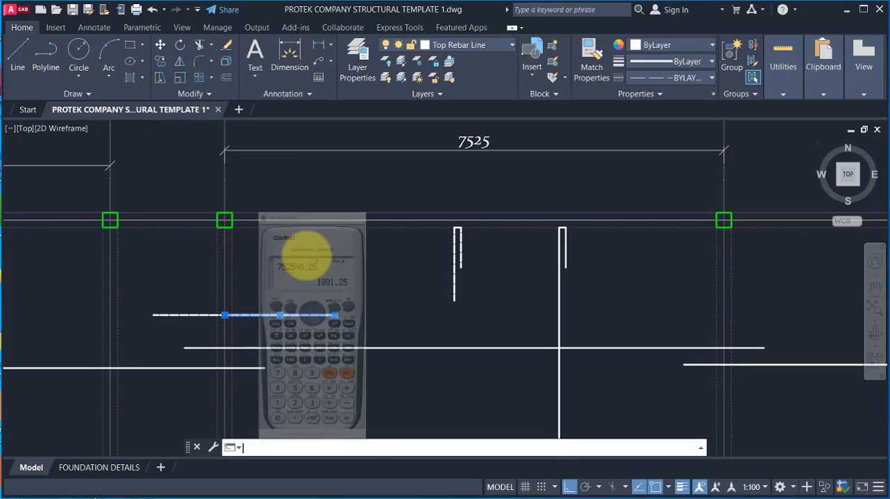
# Step: Delete the top rebar line on the wide-bay side of gridline A4 and redraw it 1900 long from the same gridline point
pyautogui.click(286, 320)
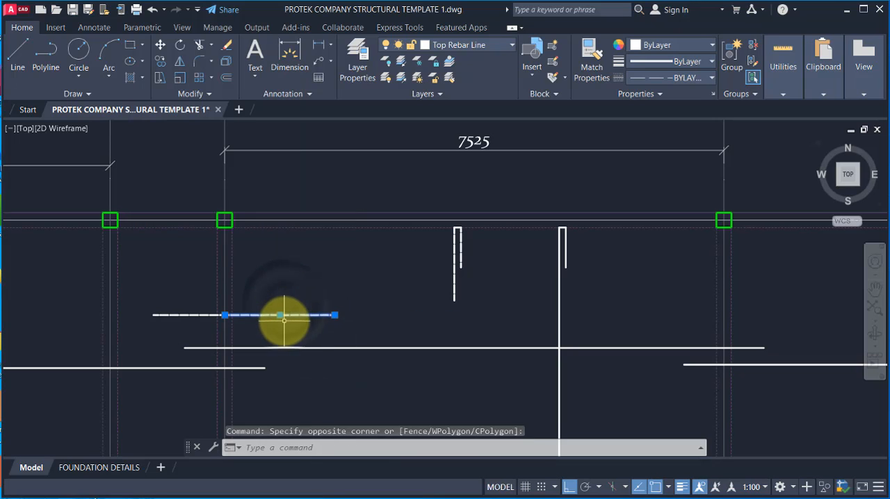
pyautogui.click(284, 318)
pyautogui.press('Delete')
pyautogui.write('l')
pyautogui.press('Return')
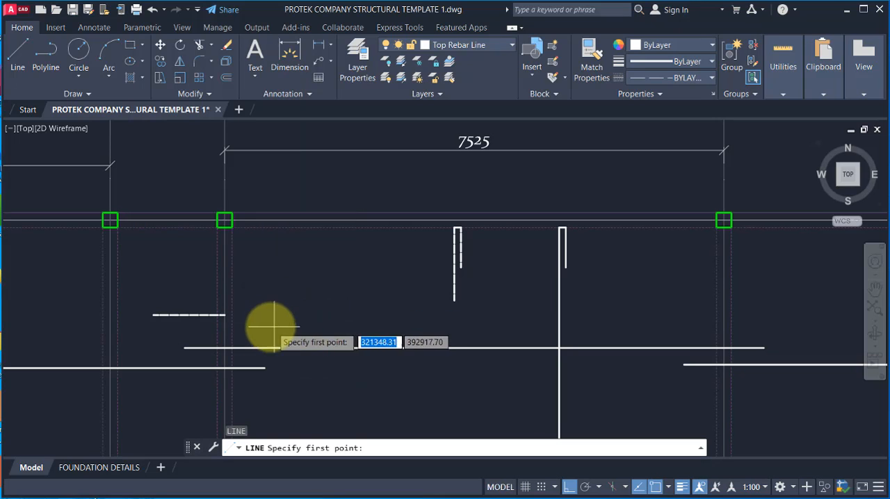
pyautogui.click(224, 315)
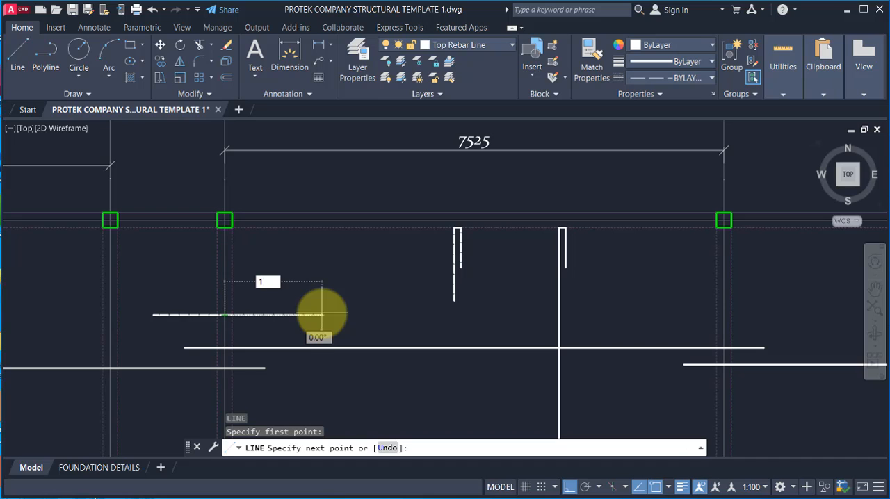
pyautogui.press('Return')
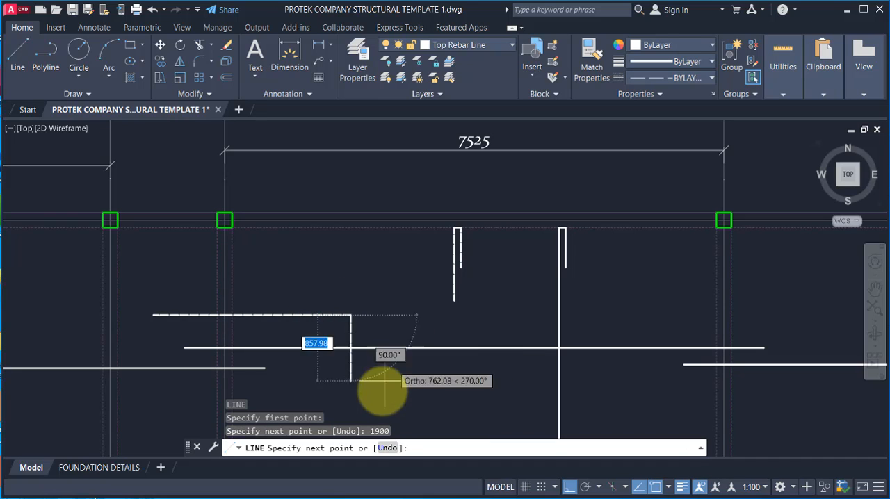
pyautogui.press('Escape')
# Step: Add a linear dimension above the columns across the narrow bay between gridline A4 and the adjacent gridline
pyautogui.scroll(-2, 351, 323)
pyautogui.scroll(4, 272, 314)
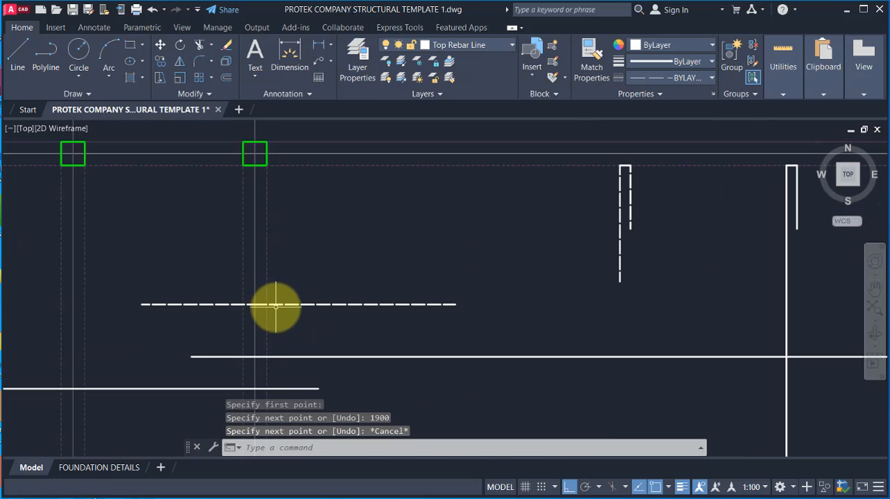
pyautogui.click(255, 304)
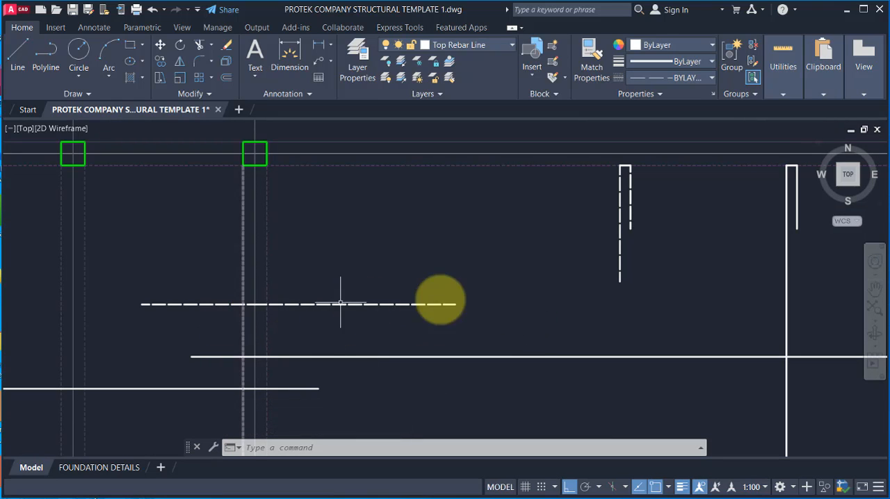
pyautogui.scroll(-2, 452, 300)
pyautogui.scroll(2, 340, 299)
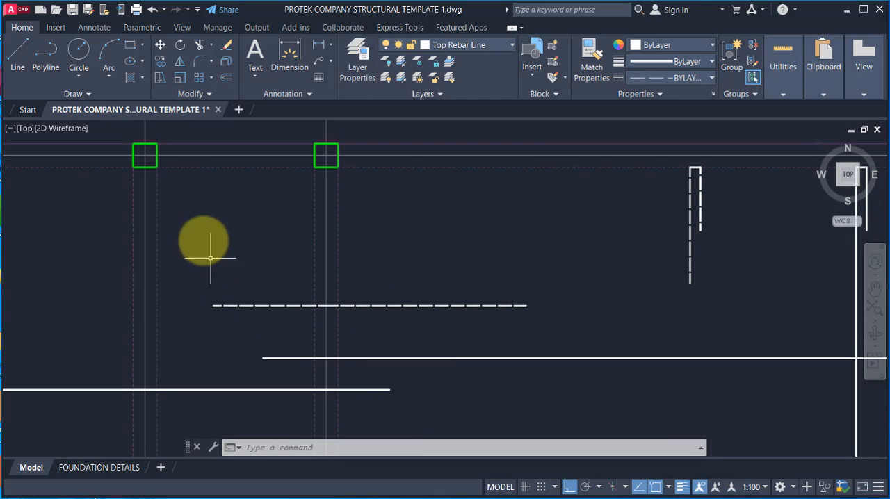
pyautogui.scroll(-2, 250, 335)
pyautogui.click(317, 45)
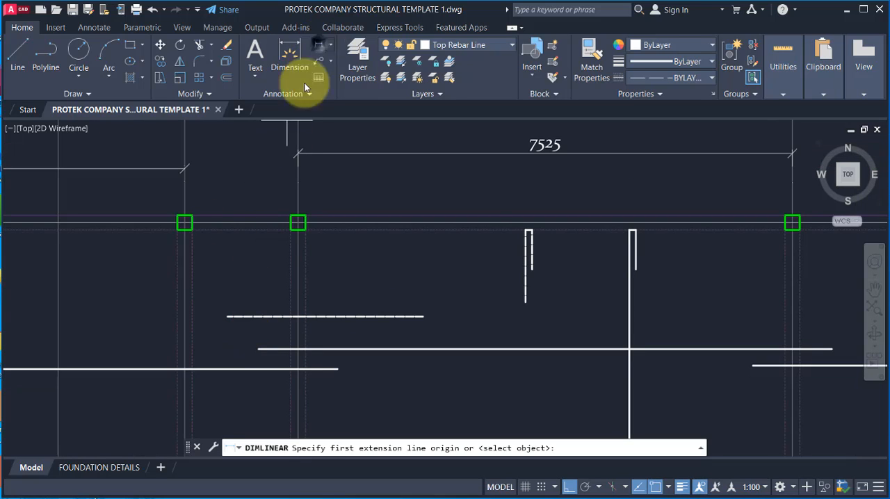
pyautogui.click(183, 193)
pyautogui.click(297, 193)
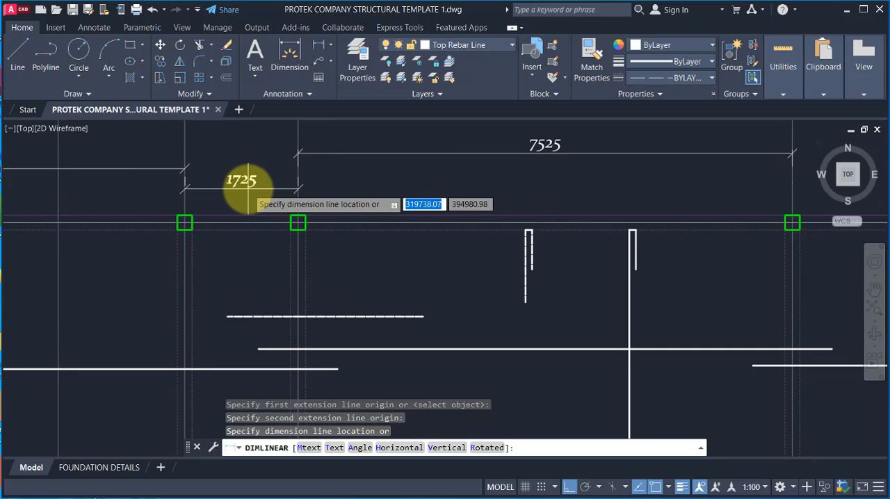
pyautogui.click(249, 182)
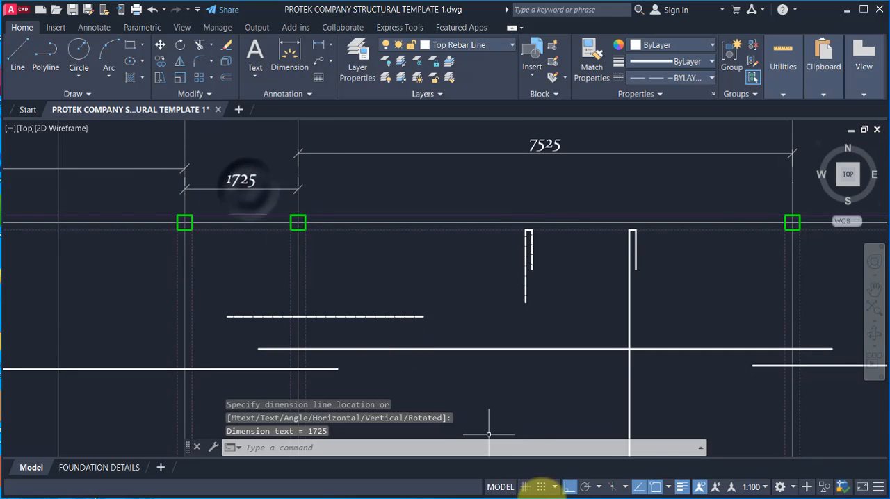
# Step: Switch to the calculator and compute 1752 × 0.25 for the top bar's extension into the narrow bay
pyautogui.click(472, 494)
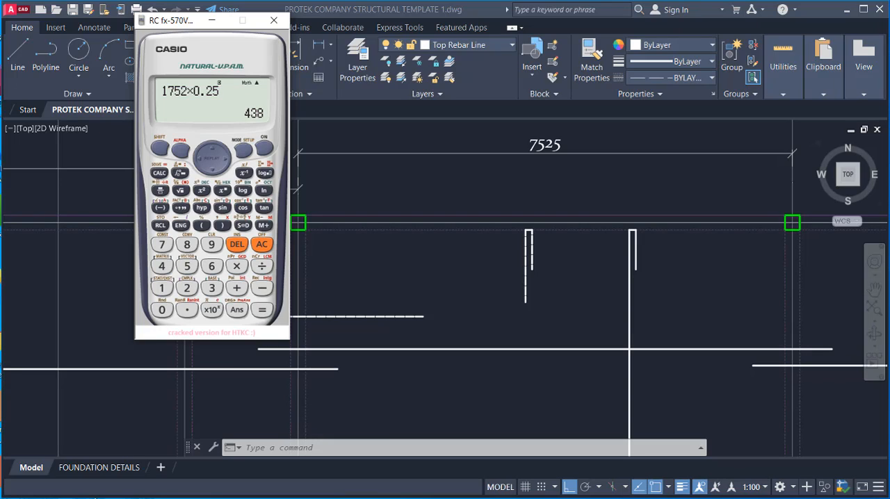
pyautogui.click(212, 20)
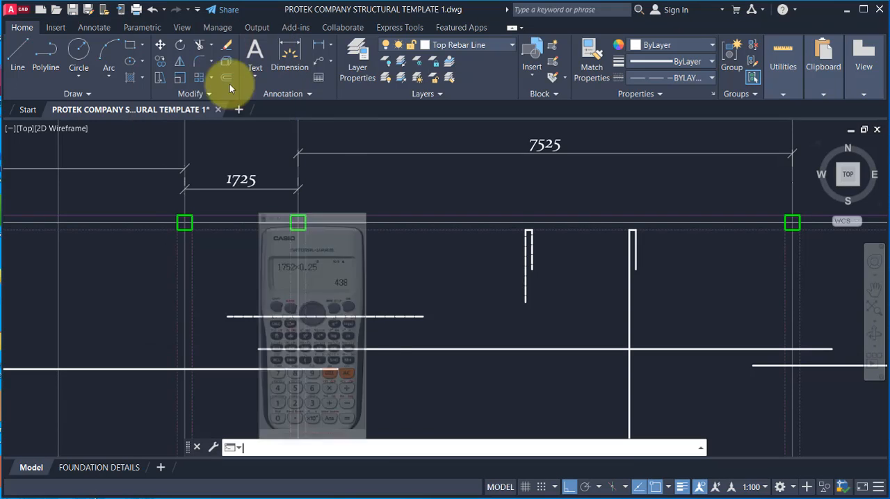
# Step: Erase the top rebar line on the narrow-bay side of gridline A4 and redraw it 438 long from the gridline point
pyautogui.click(267, 317)
pyautogui.click(255, 299)
pyautogui.click(271, 275)
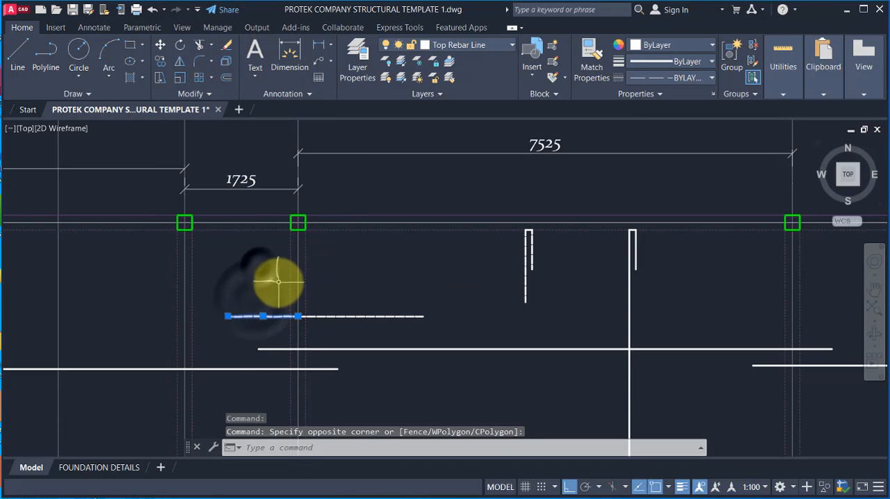
pyautogui.write('e')
pyautogui.press('Return')
pyautogui.write('l')
pyautogui.press('Return')
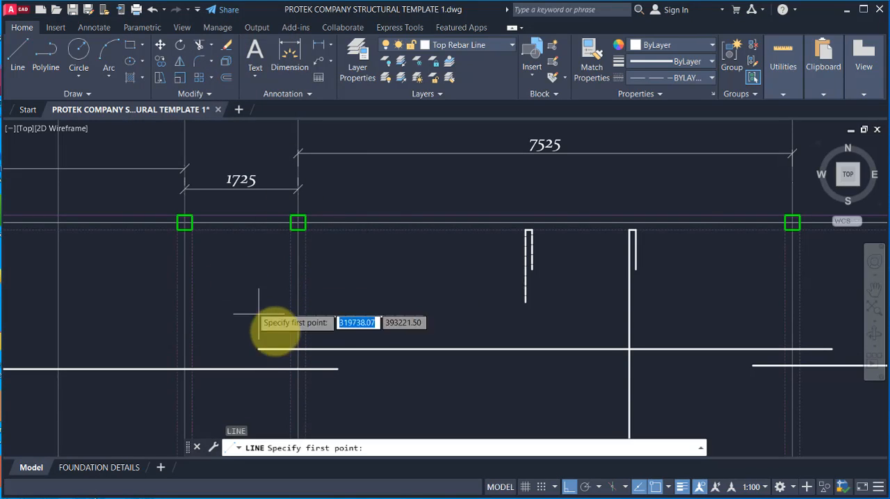
pyautogui.click(297, 316)
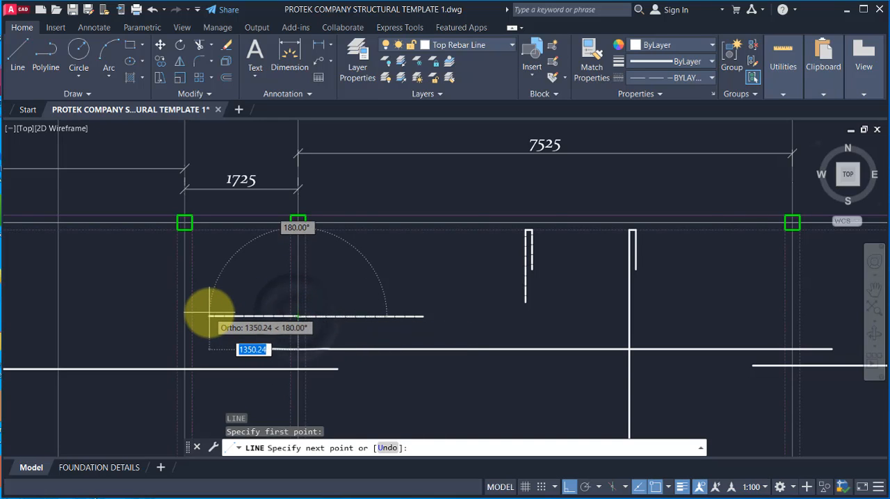
pyautogui.write('4')
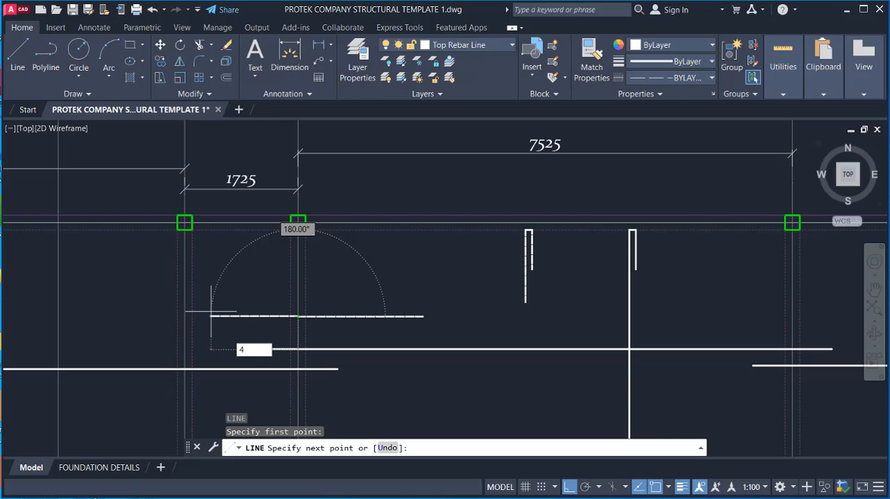
pyautogui.hotkey('alt', 'Tab')
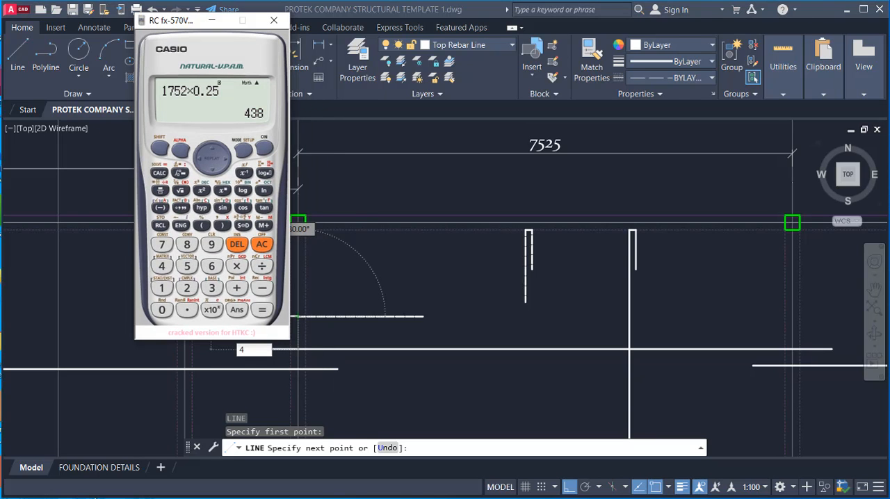
pyautogui.click(211, 20)
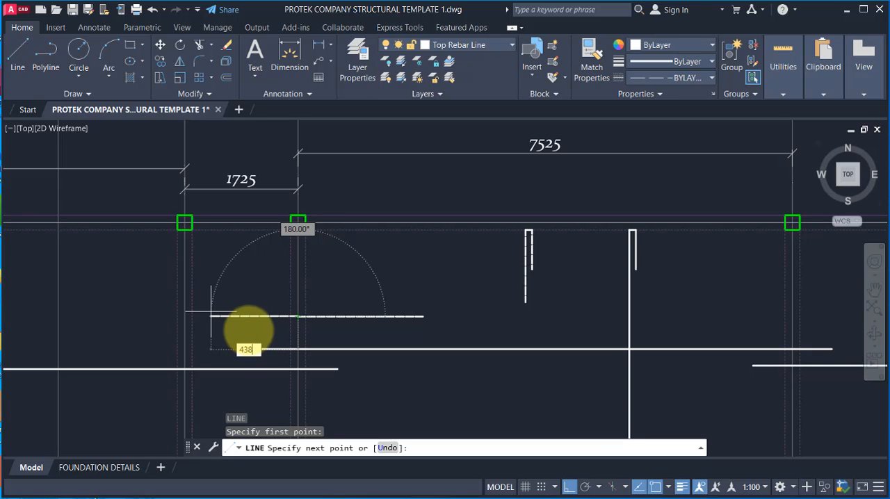
pyautogui.press('Return')
pyautogui.press('Escape')
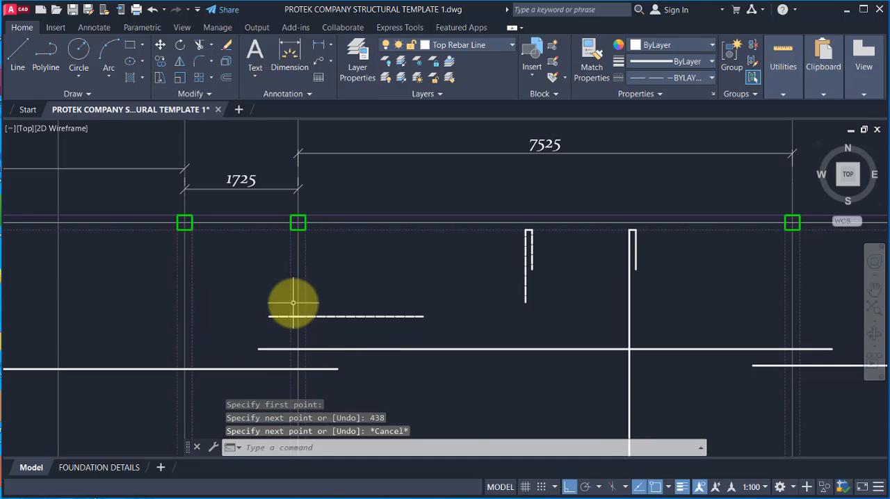
# Step: Replace the narrow-bay part of the top bar with a 600 long line starting at the bar's point on gridline A4
pyautogui.moveTo(292, 301); pyautogui.dragTo(298, 287, button='middle')
pyautogui.scroll(4, 285, 302)
pyautogui.scroll(-4, 308, 285)
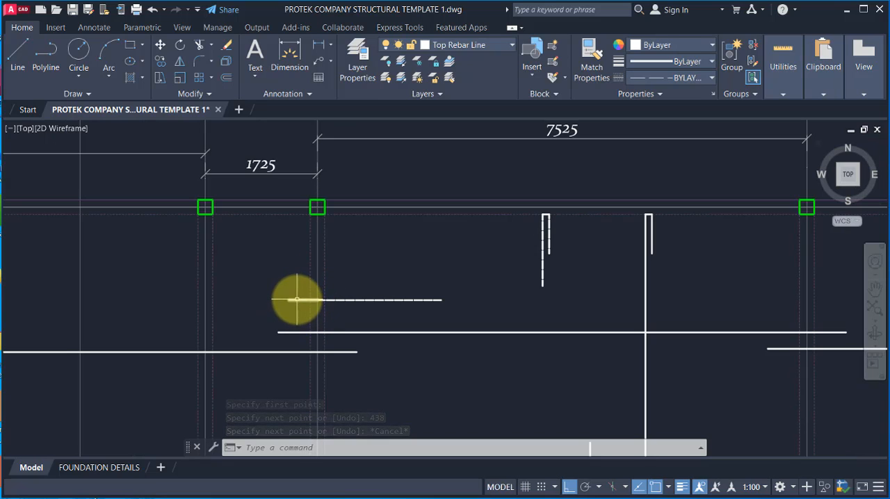
pyautogui.scroll(2, 297, 307)
pyautogui.scroll(-2, 298, 300)
pyautogui.scroll(2, 318, 292)
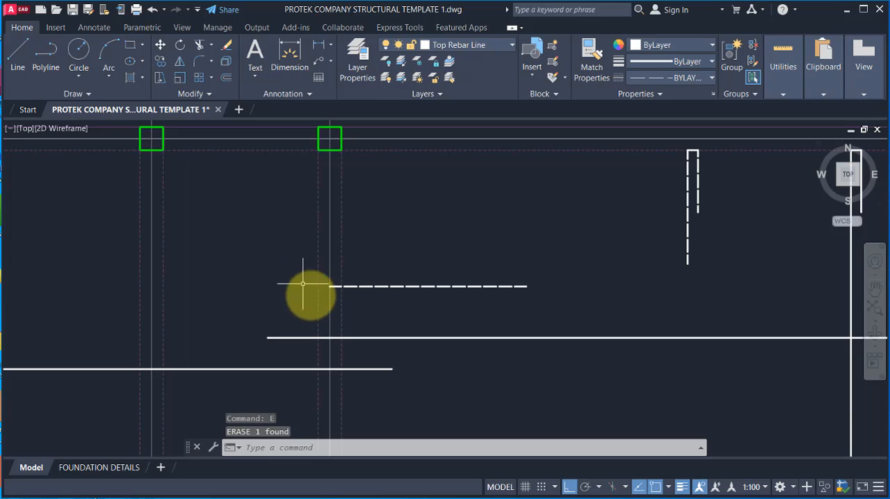
pyautogui.write('l')
pyautogui.press('Return')
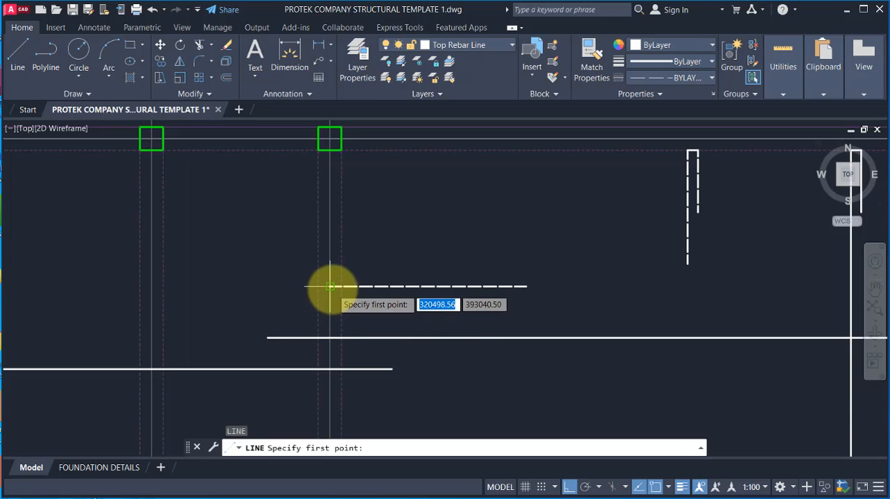
pyautogui.click(329, 286)
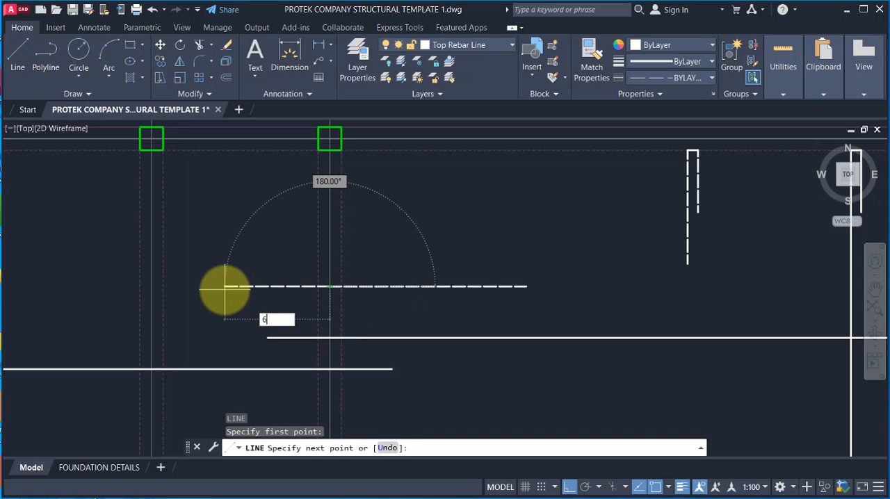
pyautogui.write('600')
pyautogui.press('Return')
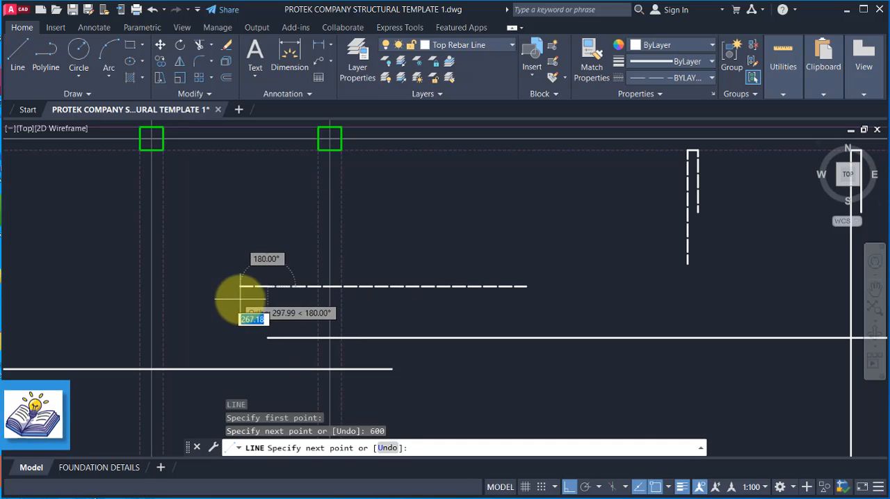
pyautogui.press('Escape')
pyautogui.scroll(-4, 278, 264)
pyautogui.scroll(2, 306, 276)
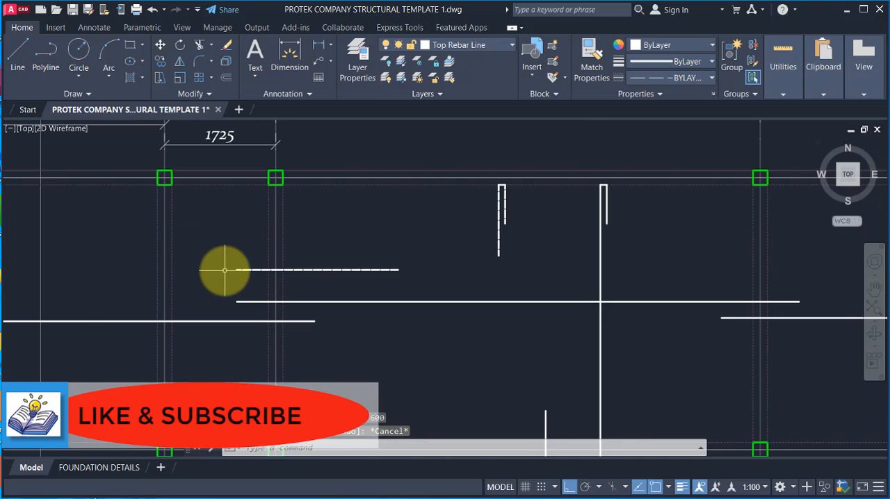
# Step: Draw a horizontal 1900 long top rebar line from gridline A5 into the 7525 bay between A4 and A5
pyautogui.scroll(-2, 224, 271)
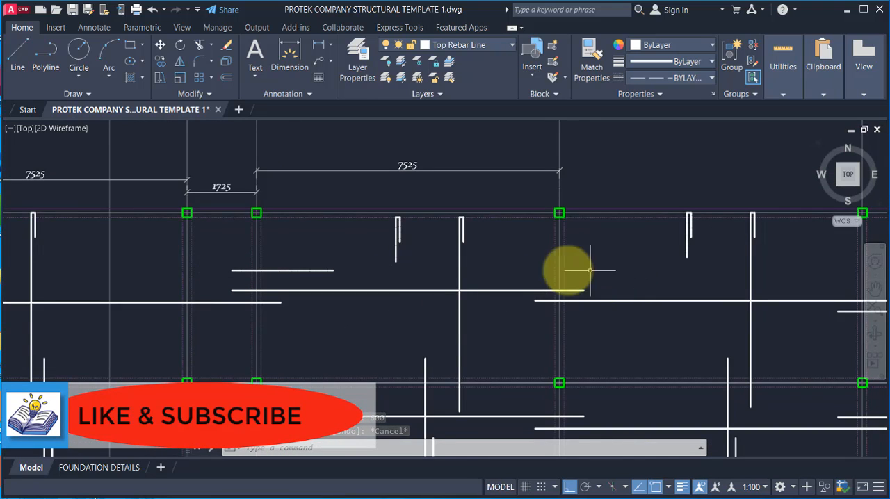
pyautogui.scroll(-4, 397, 284)
pyautogui.scroll(2, 421, 233)
pyautogui.scroll(2, 390, 226)
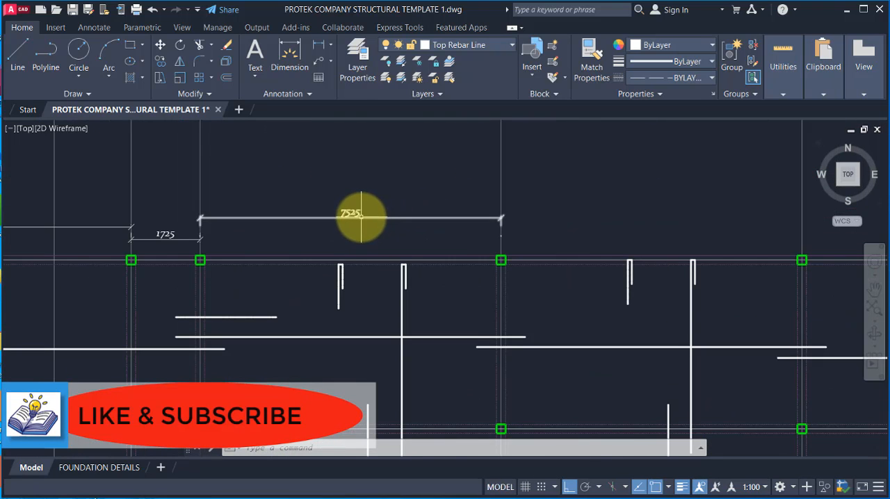
pyautogui.scroll(2, 350, 214)
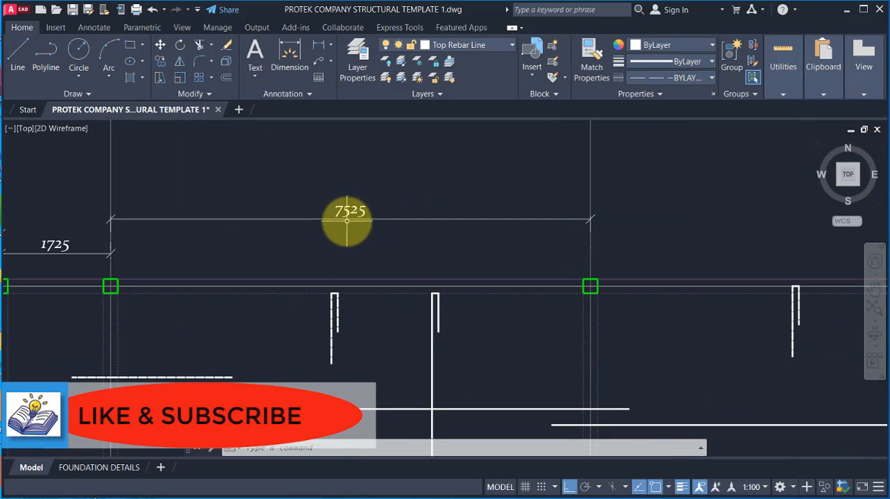
pyautogui.scroll(-2, 416, 229)
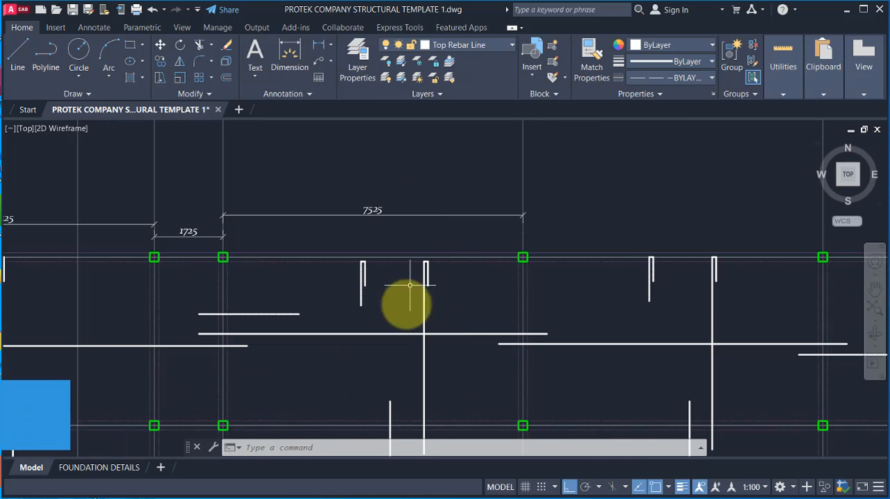
pyautogui.scroll(2, 528, 359)
pyautogui.click(15, 59)
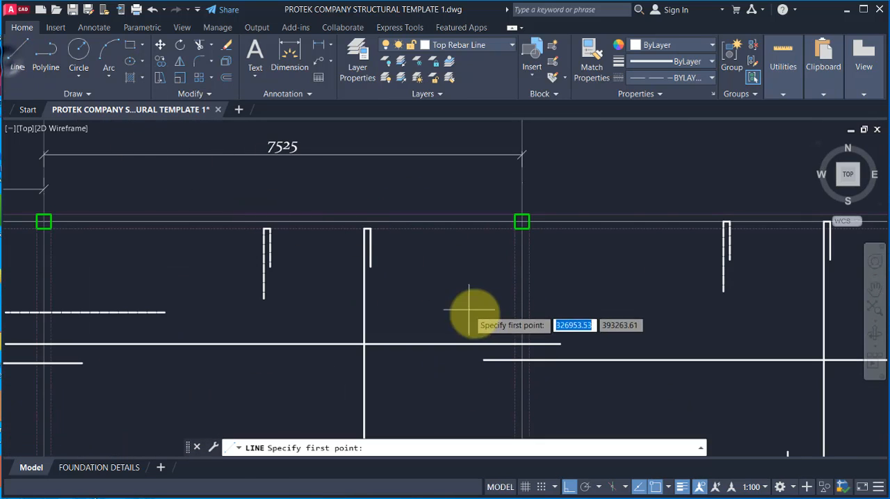
pyautogui.click(521, 327)
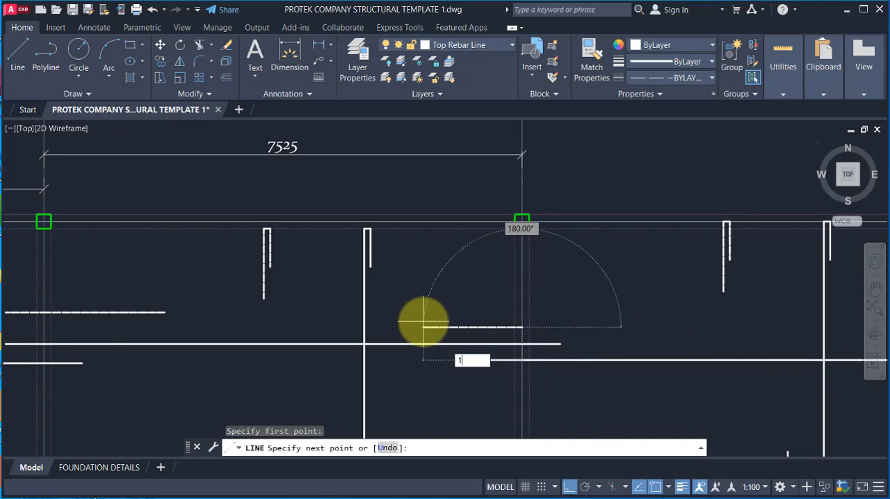
pyautogui.write('1900')
pyautogui.press('Return')
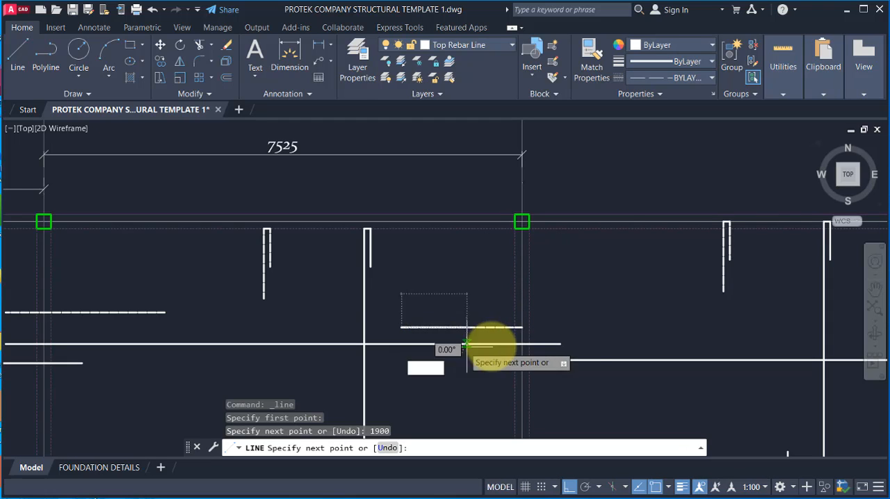
pyautogui.press('Escape')
# Step: Measure the bay span between gridlines A5 and A6 with a linear dimension, without placing the dimension
pyautogui.scroll(-2, 426, 272)
pyautogui.scroll(-2, 558, 289)
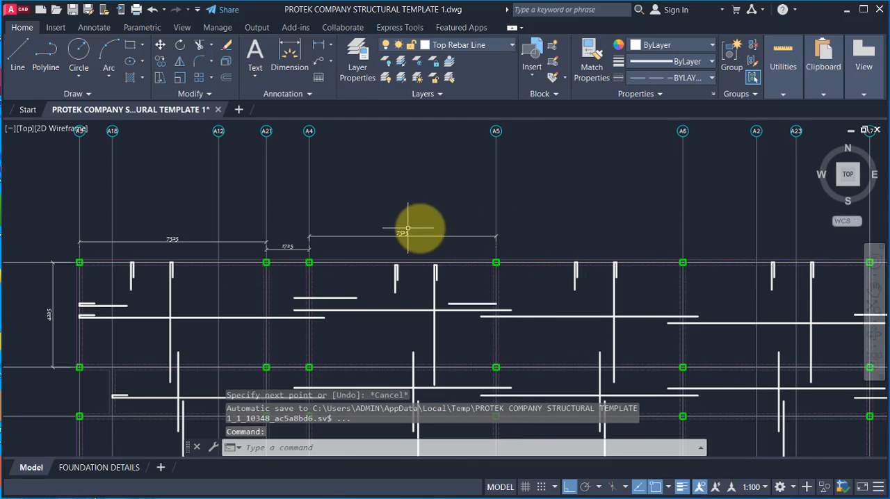
pyautogui.click(318, 45)
pyautogui.scroll(2, 456, 217)
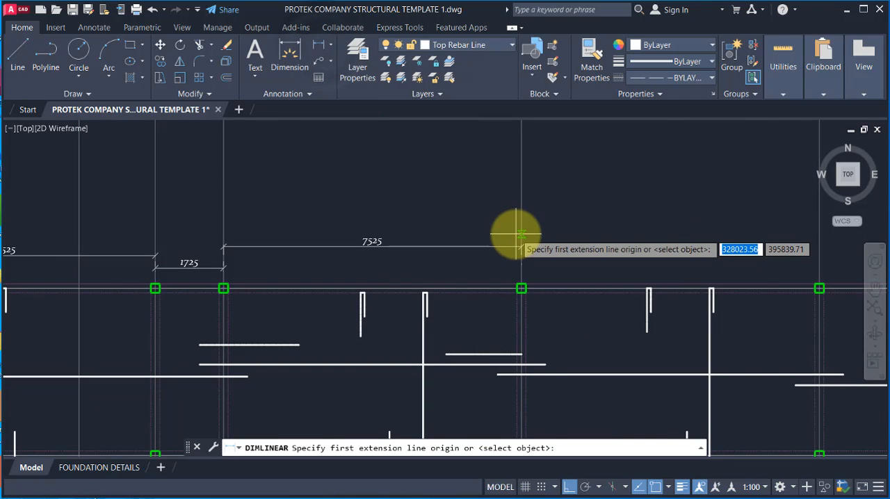
pyautogui.click(517, 233)
pyautogui.scroll(-4, 298, 278)
pyautogui.scroll(2, 445, 275)
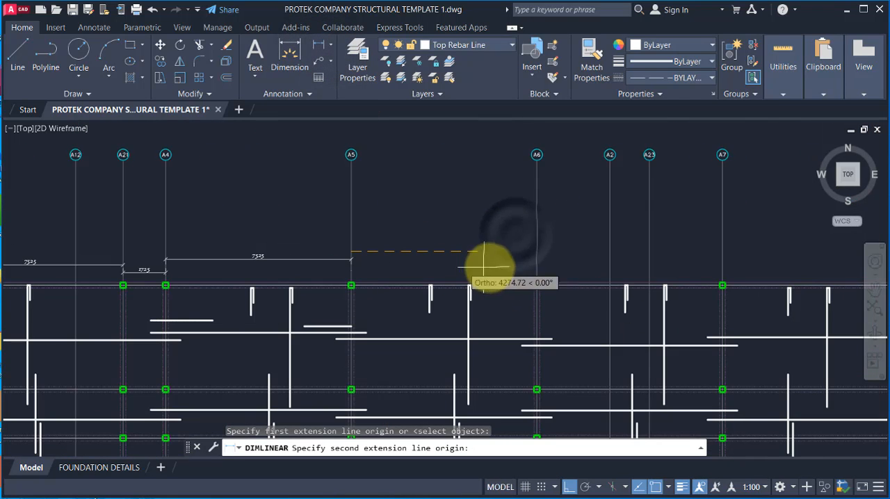
pyautogui.click(534, 251)
pyautogui.scroll(4, 474, 255)
pyautogui.scroll(-3, 474, 253)
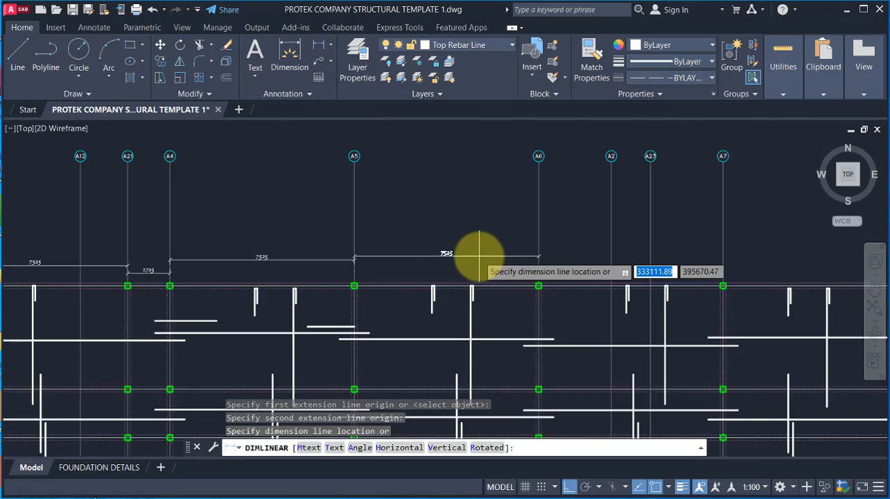
pyautogui.press('Escape')
# Step: Mirror the 1900 long top rebar line about gridline A5, keeping the source line
pyautogui.scroll(3, 335, 328)
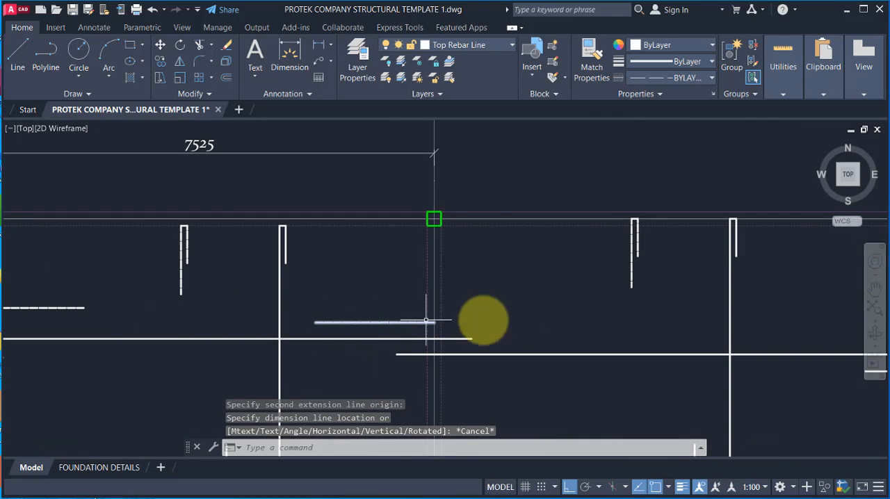
pyautogui.click(403, 317)
pyautogui.click(399, 324)
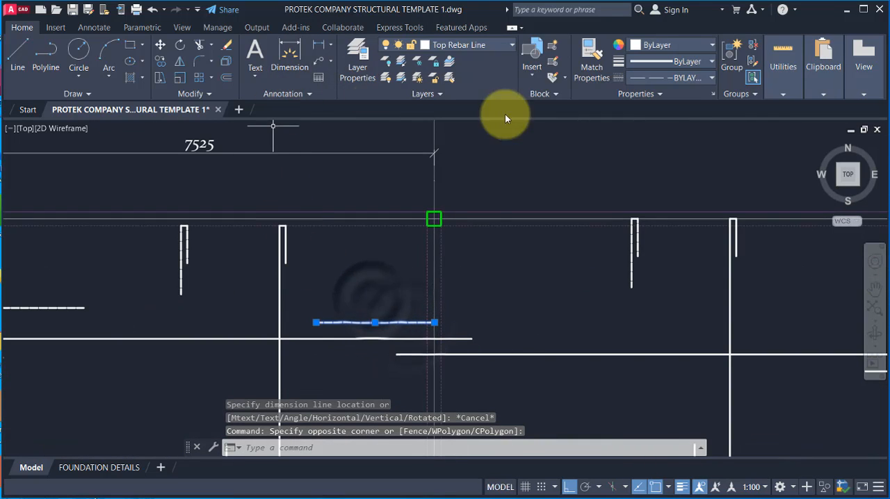
pyautogui.click(180, 61)
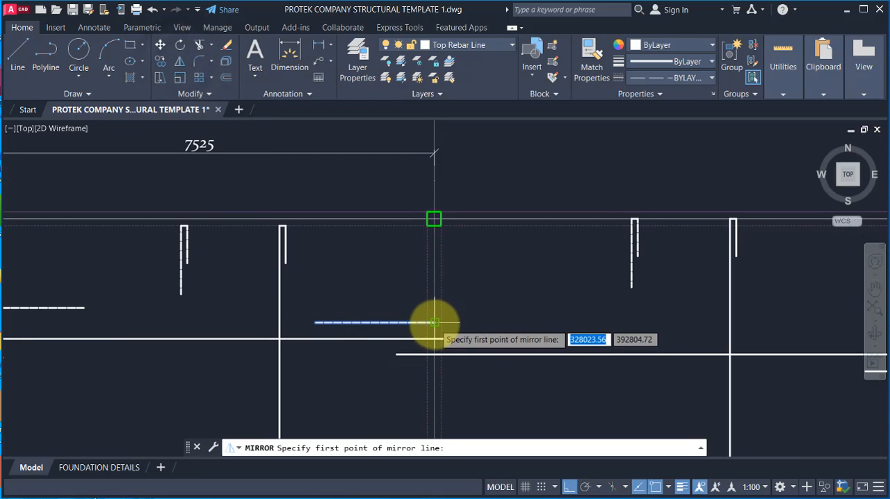
pyautogui.click(433, 323)
pyautogui.click(434, 219)
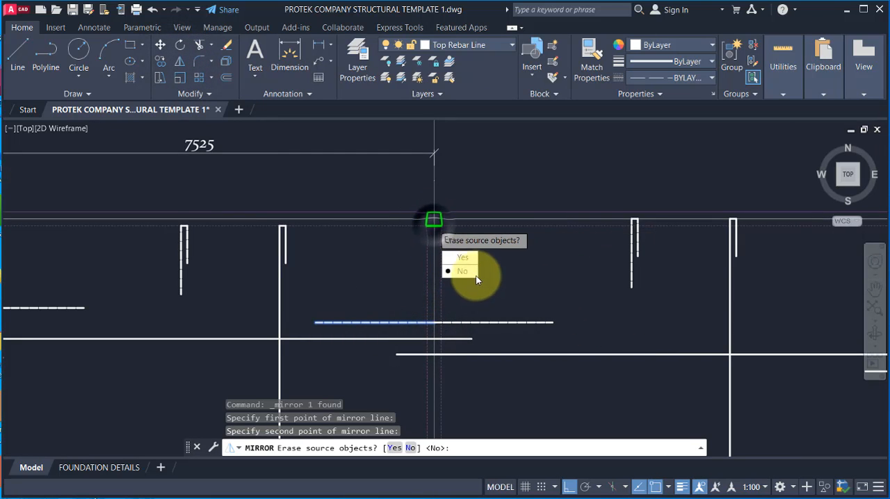
pyautogui.click(466, 272)
pyautogui.scroll(-2, 389, 326)
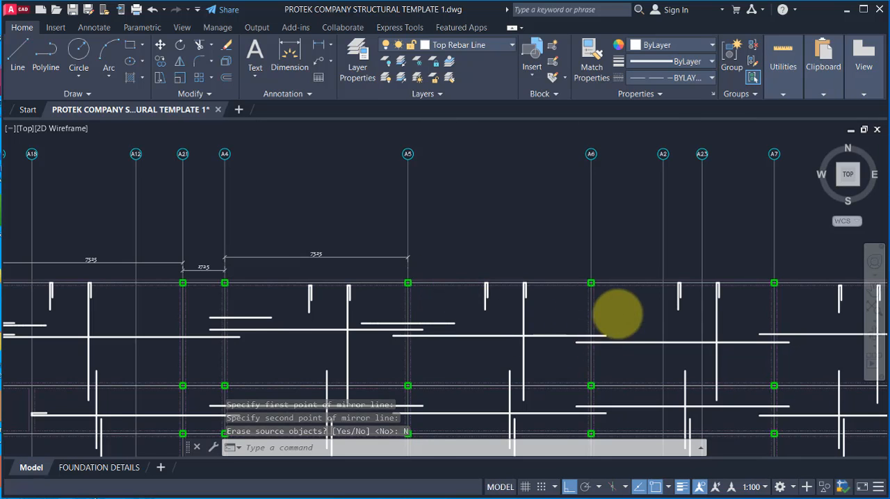
# Step: Copy both halves of the top bar from gridline A5 to A6, A7, A8 and the next column gridline after A8
pyautogui.moveTo(616, 312); pyautogui.dragTo(559, 288, button='middle')
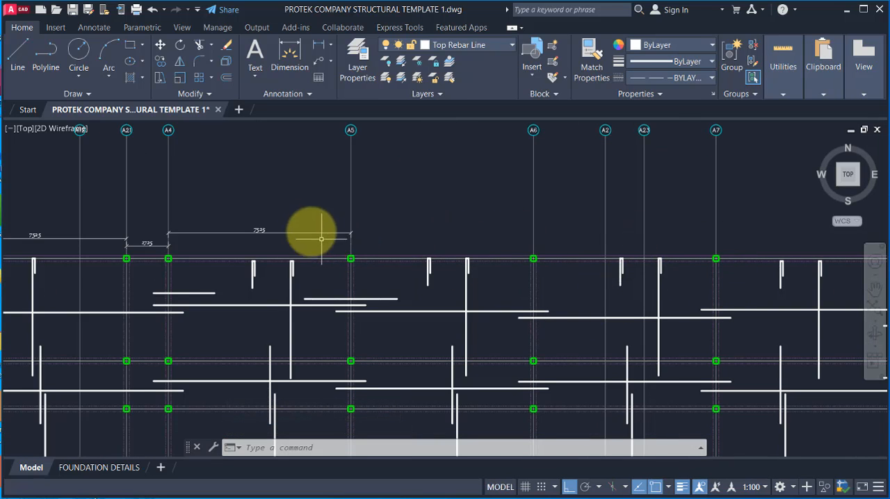
pyautogui.scroll(2, 320, 298)
pyautogui.click(282, 288)
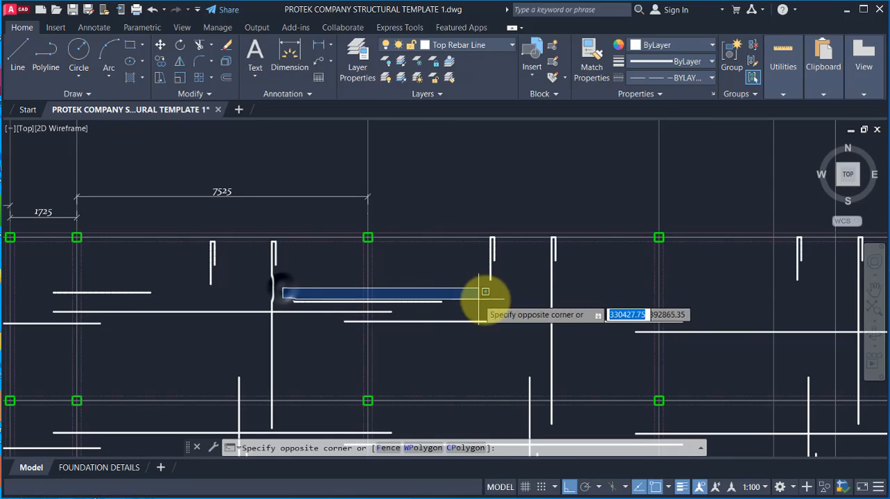
pyautogui.click(482, 306)
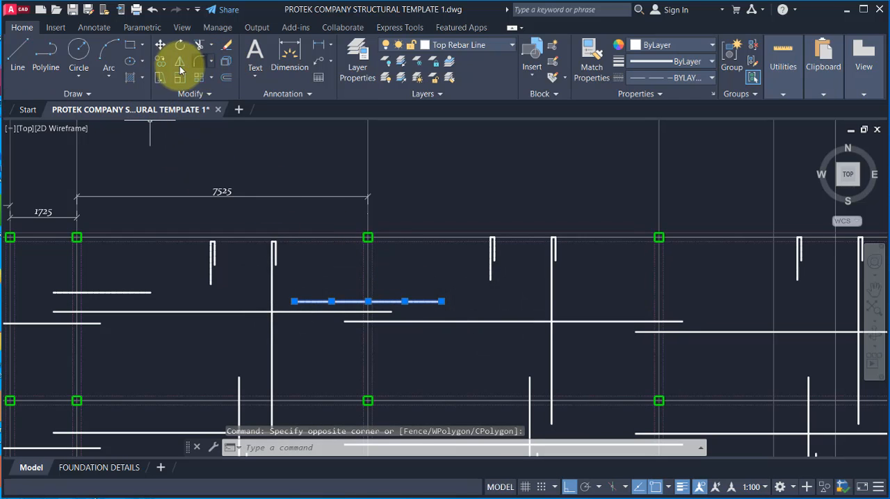
pyautogui.click(159, 65)
pyautogui.click(368, 301)
pyautogui.scroll(-4, 298, 267)
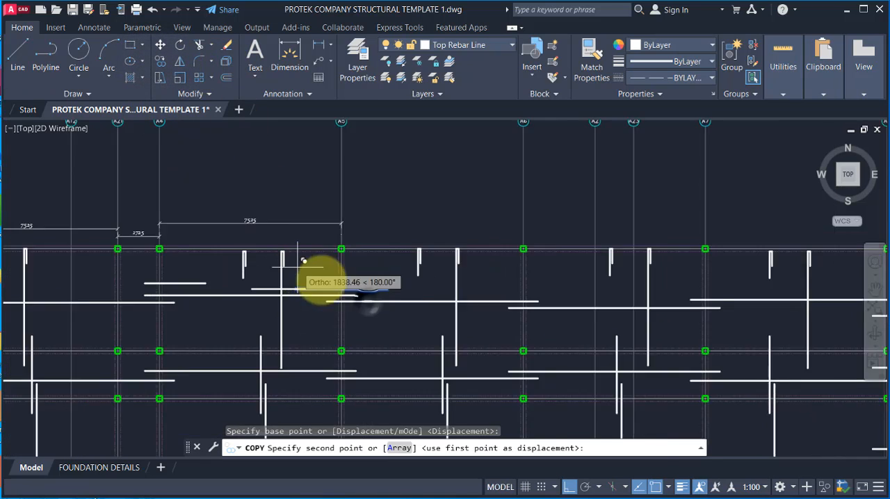
pyautogui.scroll(4, 455, 295)
pyautogui.click(408, 254)
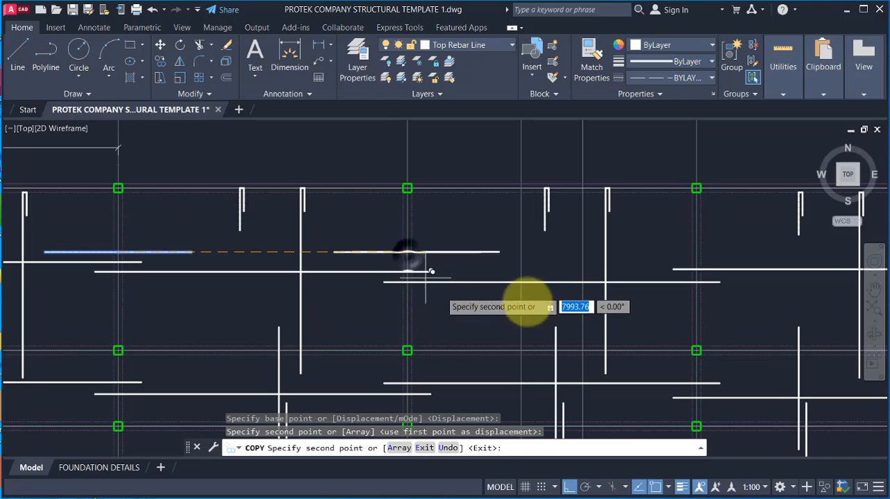
pyautogui.click(696, 251)
pyautogui.scroll(-4, 493, 287)
pyautogui.scroll(4, 699, 258)
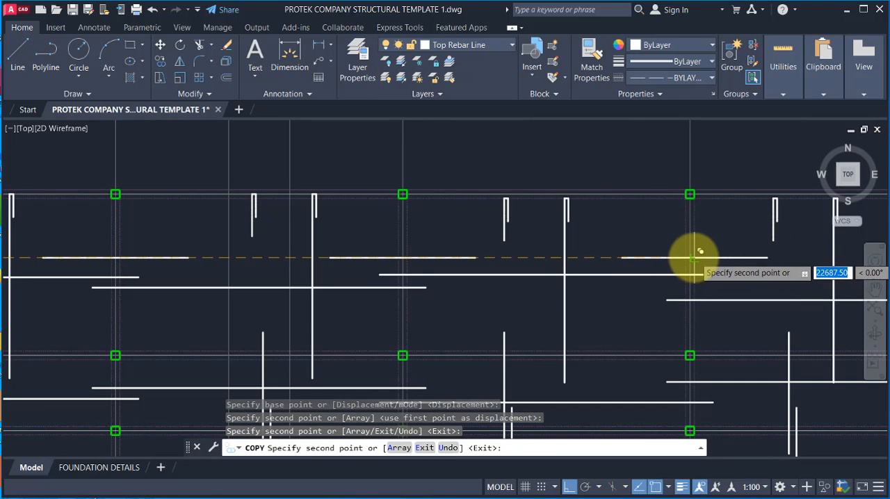
pyautogui.click(689, 258)
pyautogui.scroll(-4, 465, 243)
pyautogui.scroll(4, 627, 253)
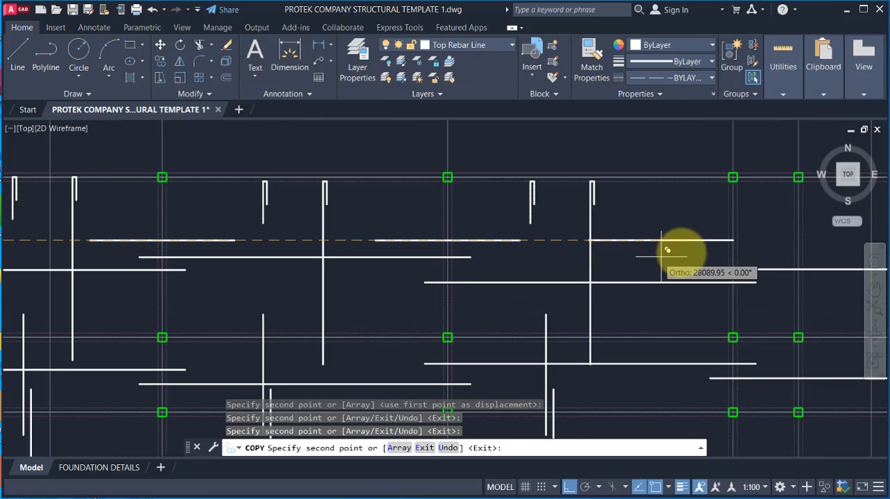
pyautogui.click(741, 243)
pyautogui.scroll(-4, 520, 252)
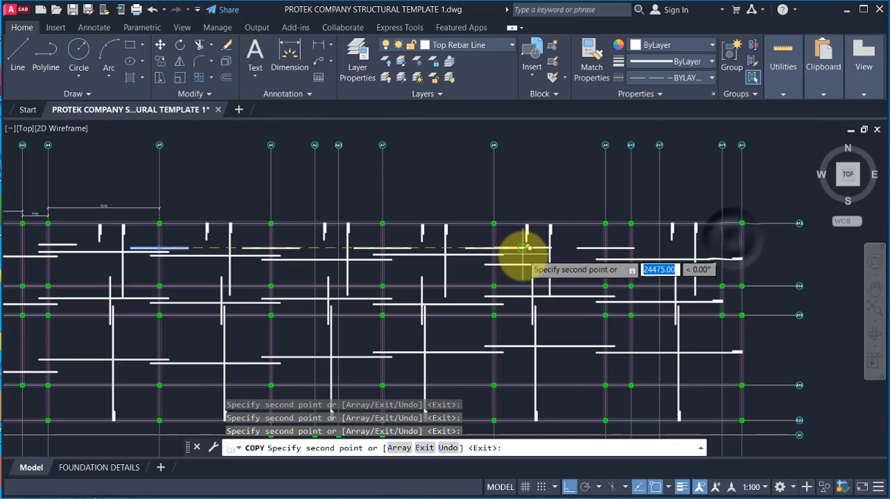
pyautogui.scroll(3, 611, 278)
pyautogui.press('Escape')
# Step: Draw a horizontal 1100 long top rebar line inward from the slab's outermost east gridline, above the hooked bottom bar
pyautogui.scroll(5, 647, 236)
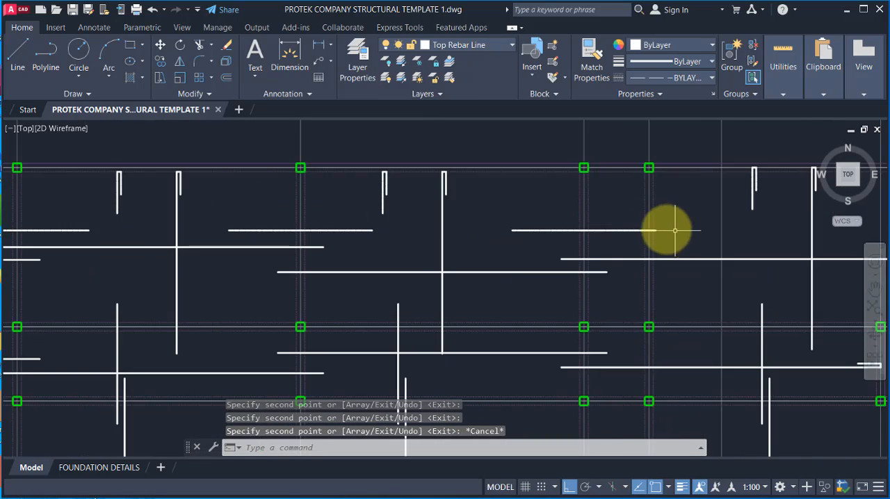
pyautogui.scroll(-5, 408, 244)
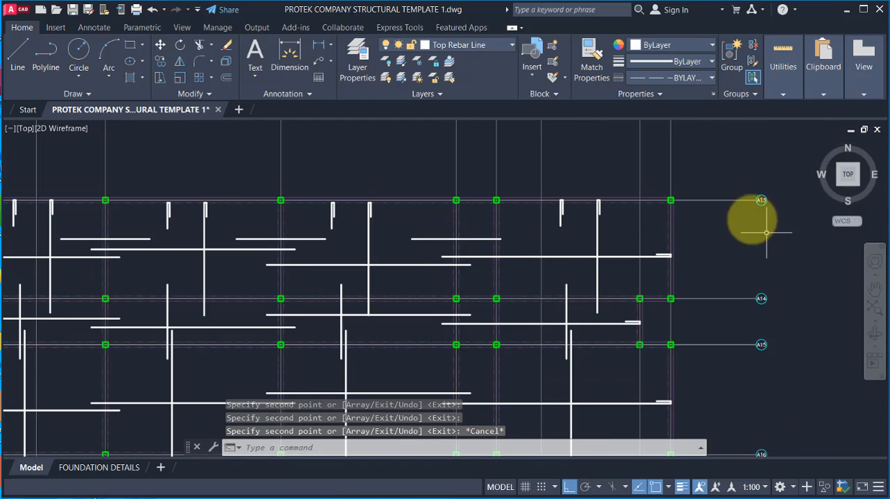
pyautogui.scroll(2, 655, 261)
pyautogui.scroll(2, 660, 248)
pyautogui.scroll(2, 664, 260)
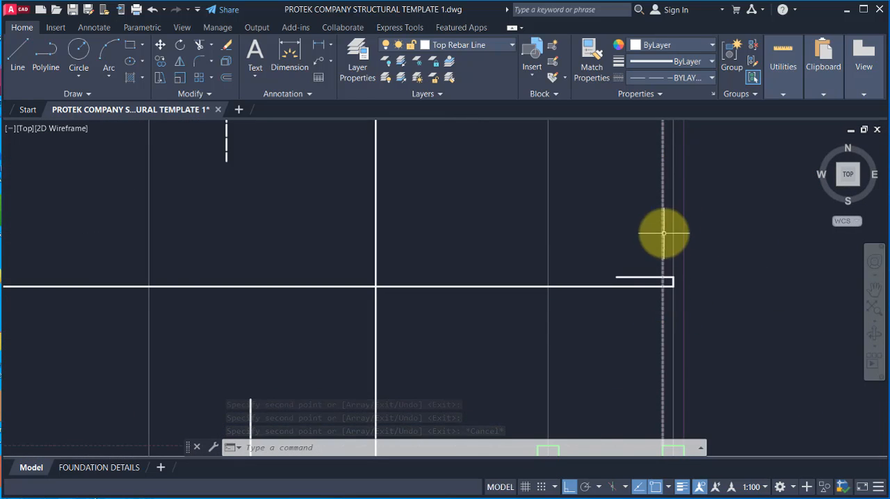
pyautogui.scroll(-2, 660, 258)
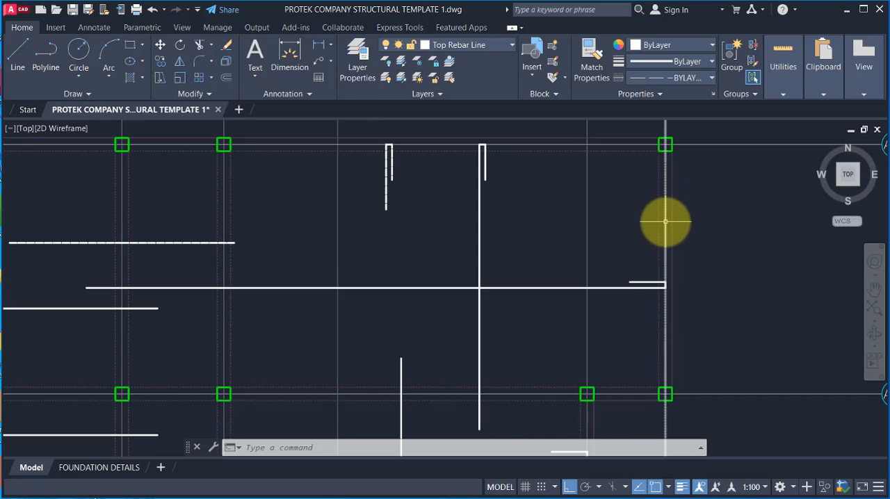
pyautogui.scroll(1, 654, 286)
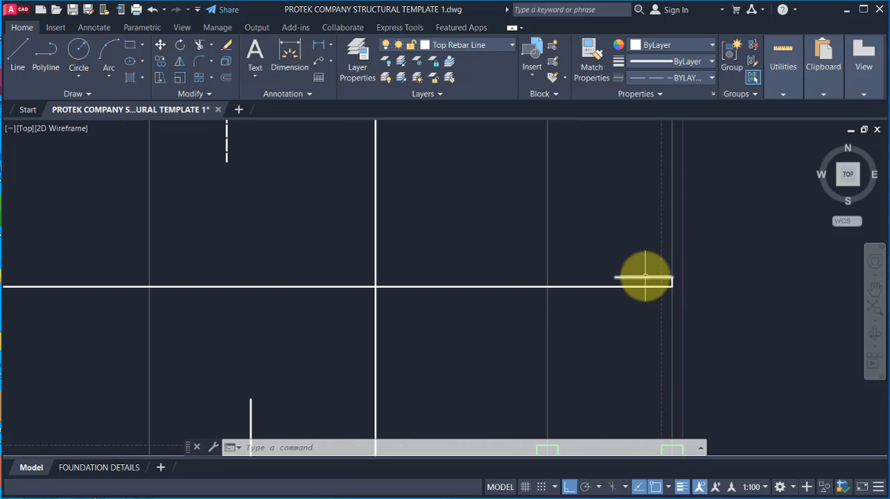
pyautogui.scroll(1, 646, 276)
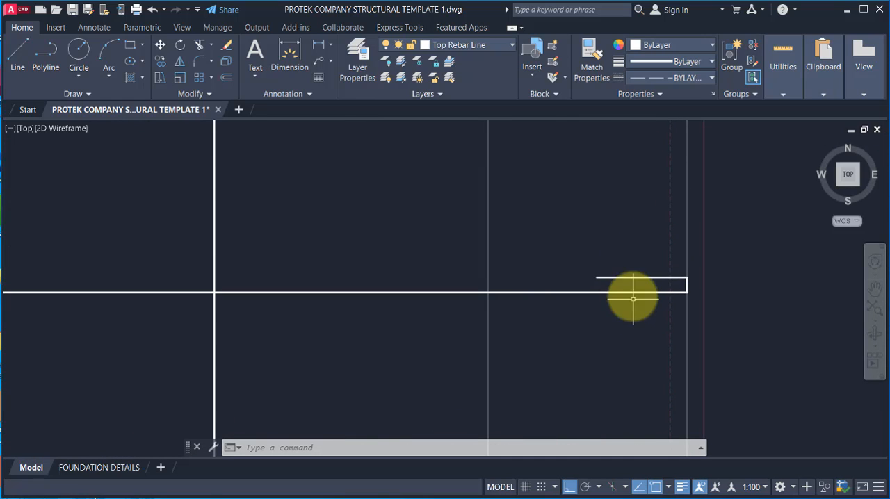
pyautogui.click(17, 54)
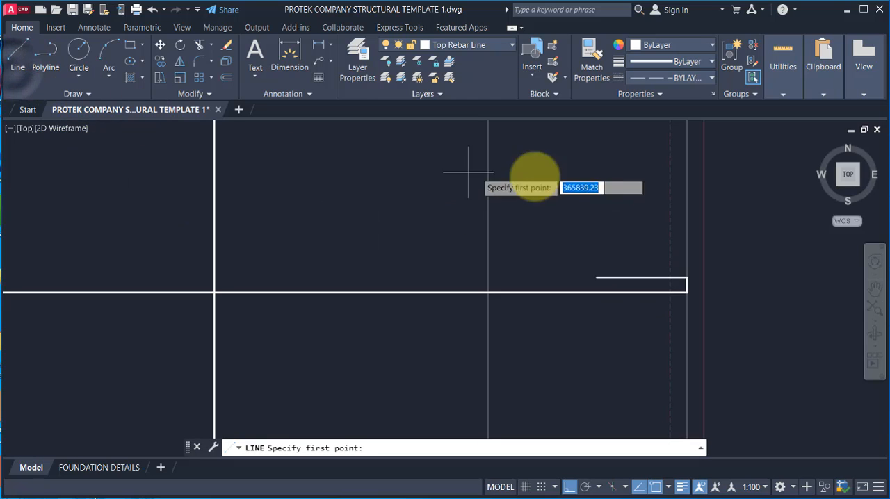
pyautogui.click(687, 203)
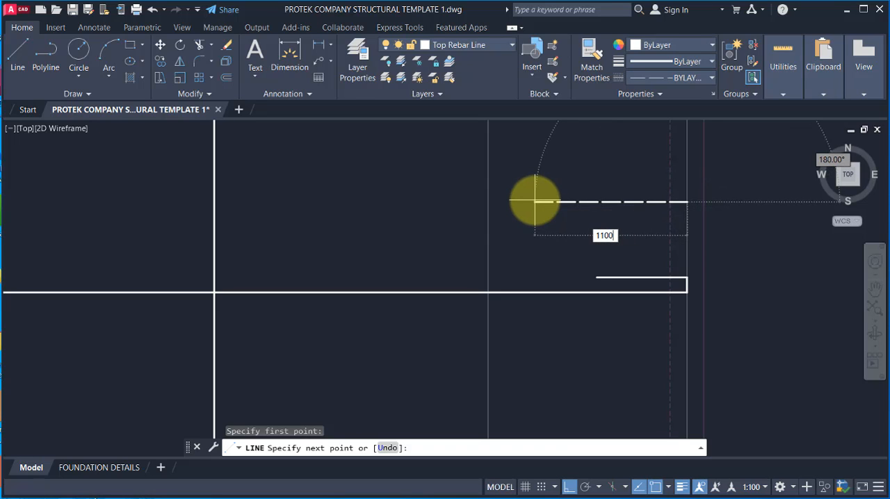
pyautogui.write('1100')
pyautogui.press('Return')
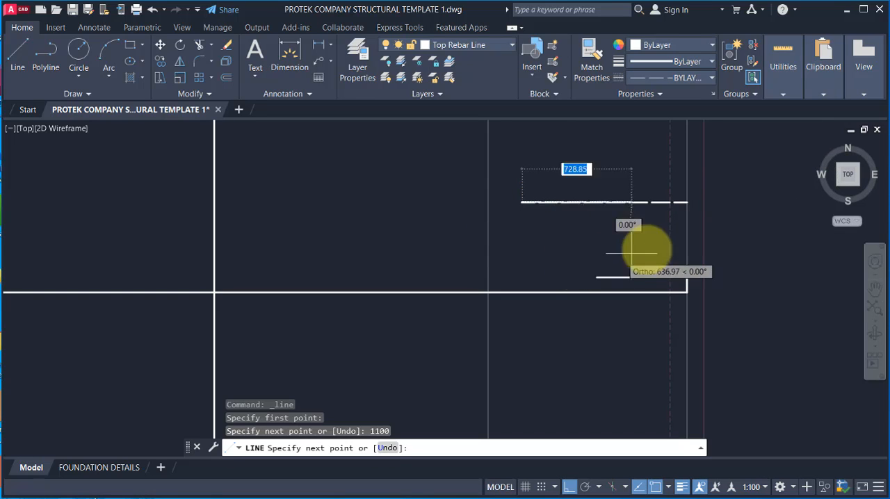
pyautogui.press('Return')
pyautogui.press('Return')
# Step: Draw the hook of the east edge top bar, 100 up from the bar's end and 600 back inward
pyautogui.click(687, 203)
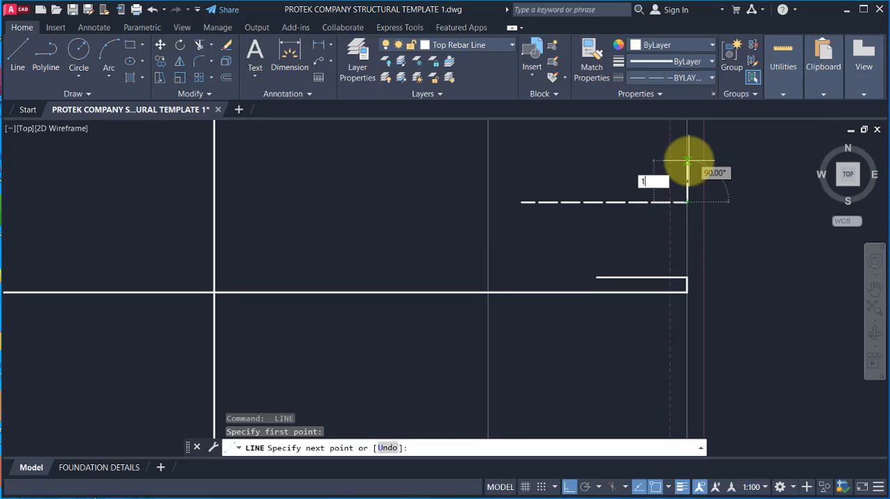
pyautogui.write('100')
pyautogui.press('Return')
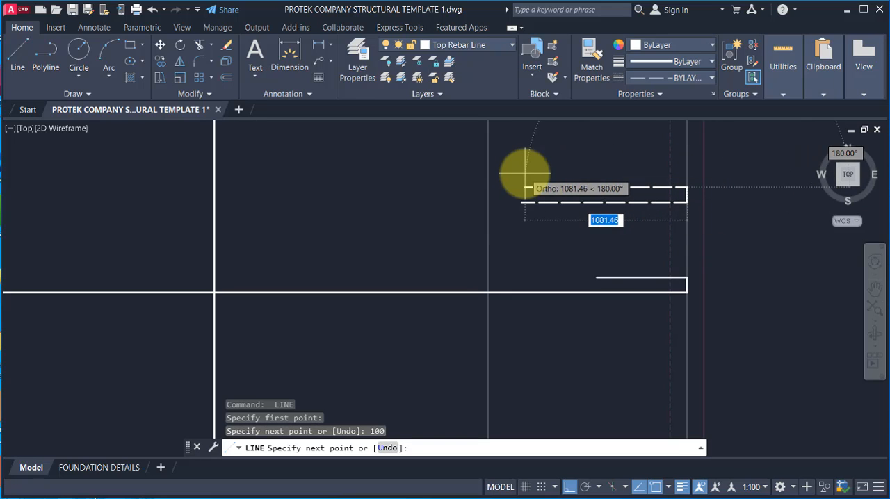
pyautogui.write('600')
pyautogui.press('Return')
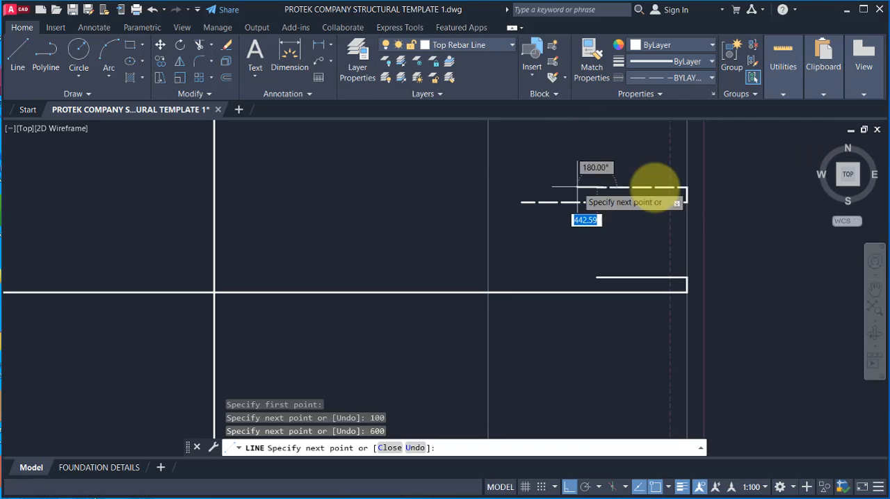
pyautogui.press('Escape')
# Step: Examine the top bar layout along the slab's northern row, comparing the hooked bars at the east and west edges
pyautogui.scroll(-3, 606, 155)
pyautogui.click(515, 141)
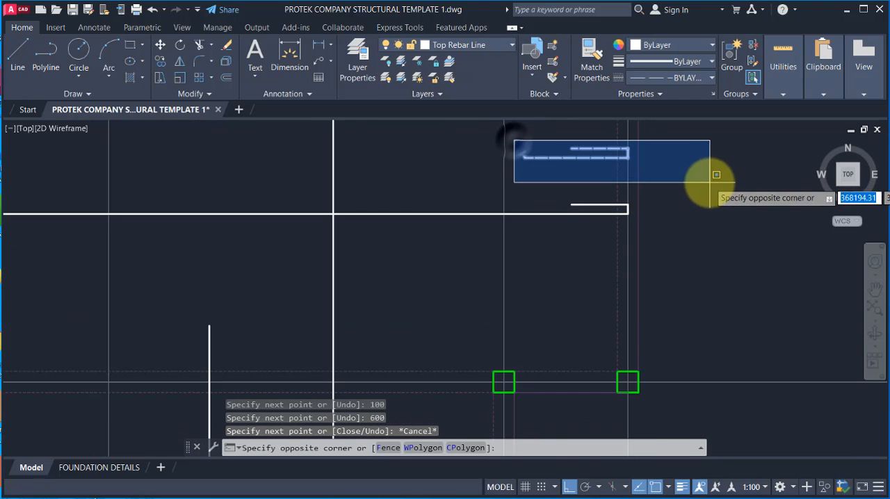
pyautogui.click(709, 183)
pyautogui.scroll(-3, 625, 172)
pyautogui.scroll(4, 607, 155)
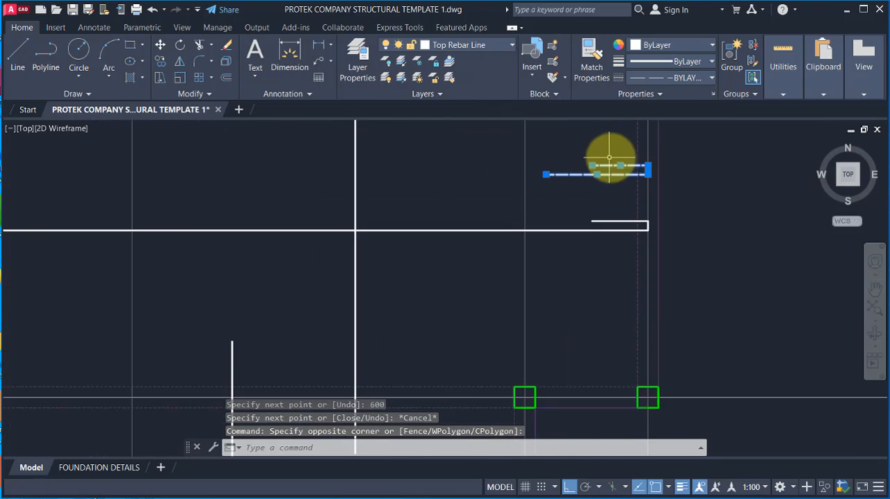
pyautogui.scroll(-4, 656, 278)
pyautogui.scroll(2, 634, 240)
pyautogui.scroll(-3, 633, 240)
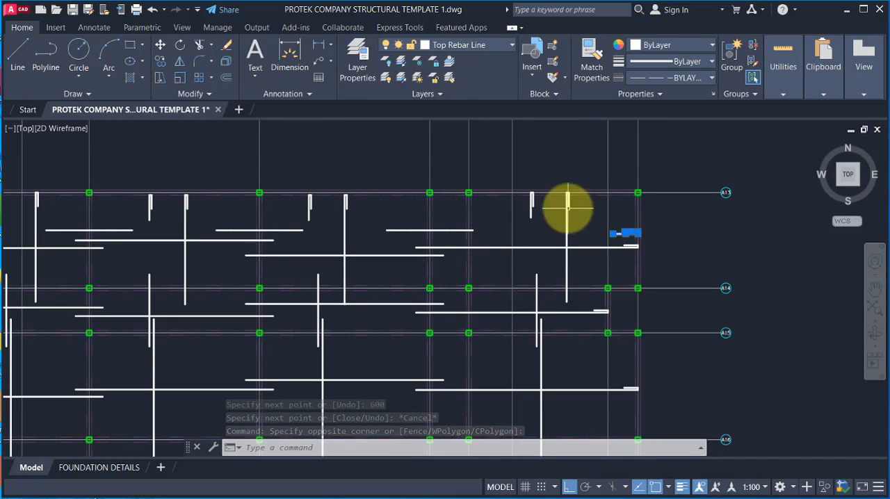
pyautogui.scroll(-2, 574, 230)
pyautogui.scroll(5, 113, 232)
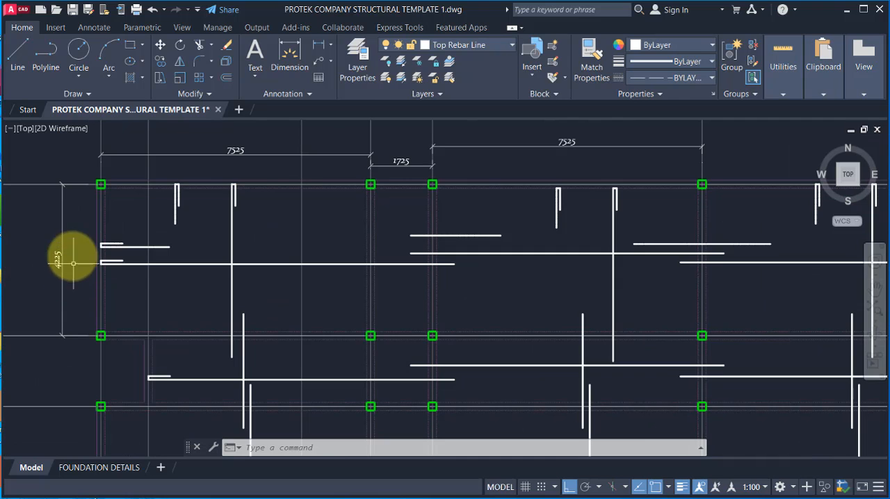
pyautogui.scroll(-4, 477, 279)
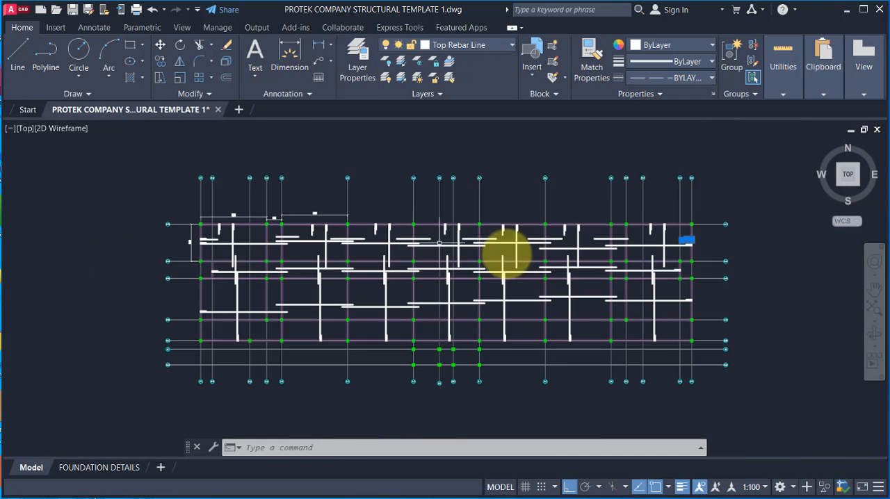
pyautogui.scroll(4, 686, 224)
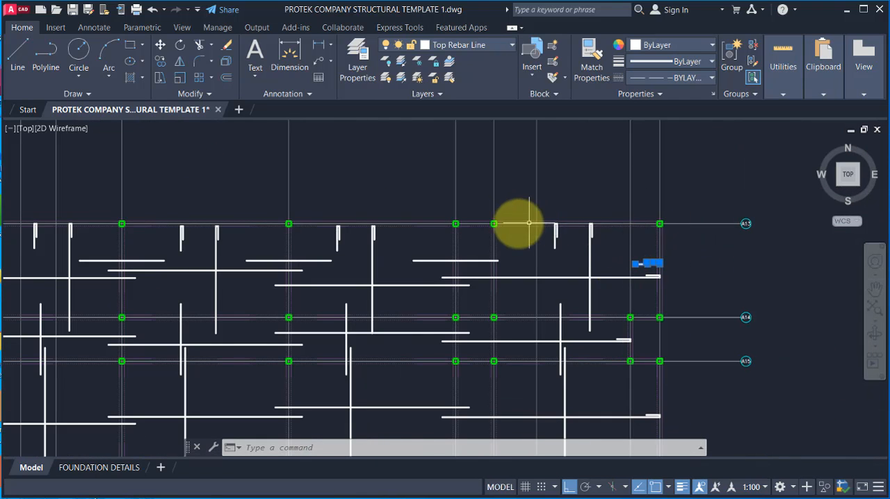
pyautogui.scroll(2, 594, 251)
pyautogui.click(685, 281)
pyautogui.press('Escape')
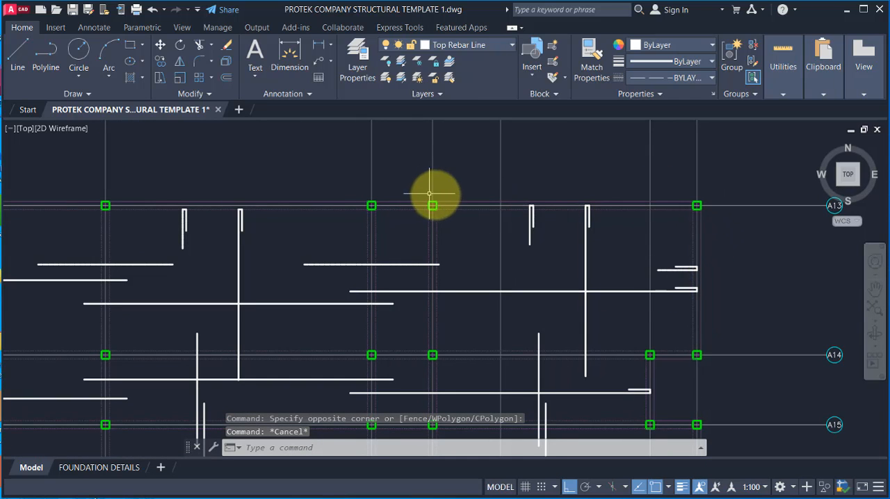
# Step: Place a linear dimension across the easternmost bay above gridline A13, and multiply its span by 0.25 in the calculator app
pyautogui.scroll(-2, 566, 273)
pyautogui.scroll(4, 403, 272)
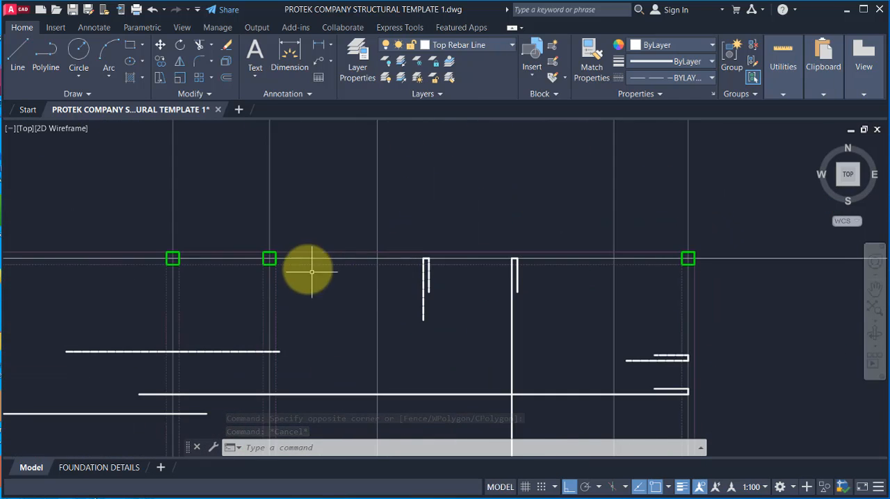
pyautogui.scroll(-2, 566, 273)
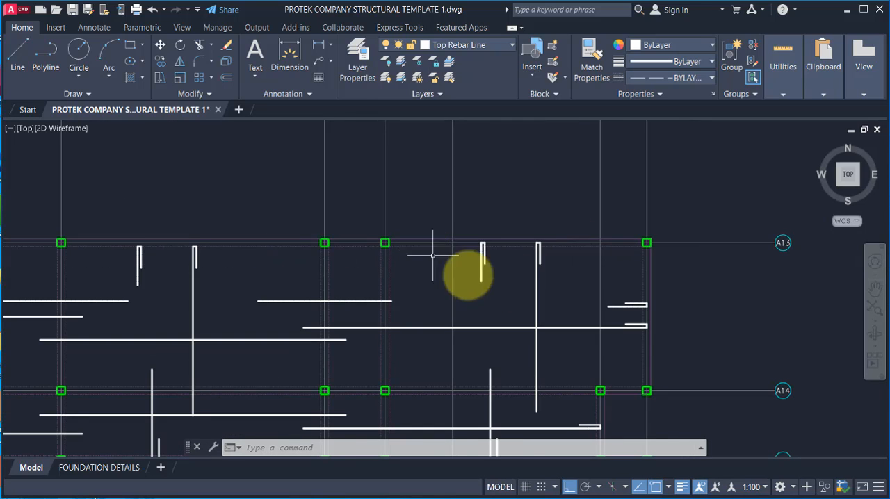
pyautogui.scroll(2, 630, 308)
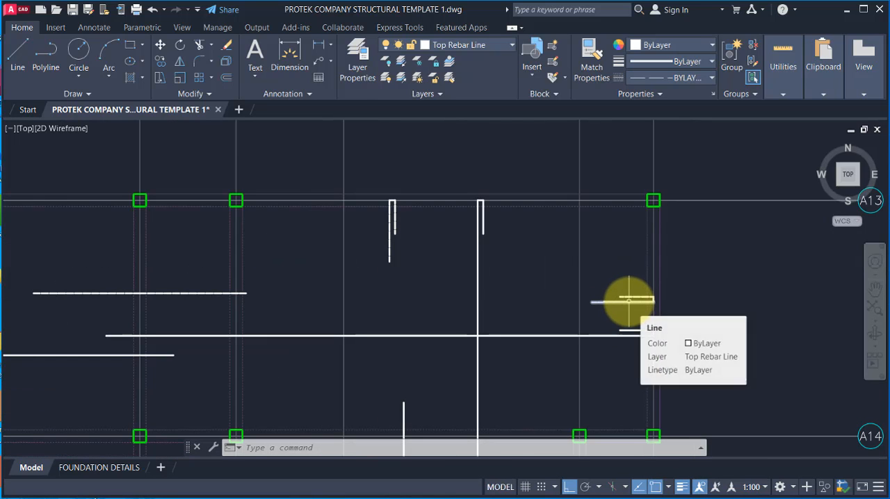
pyautogui.click(318, 46)
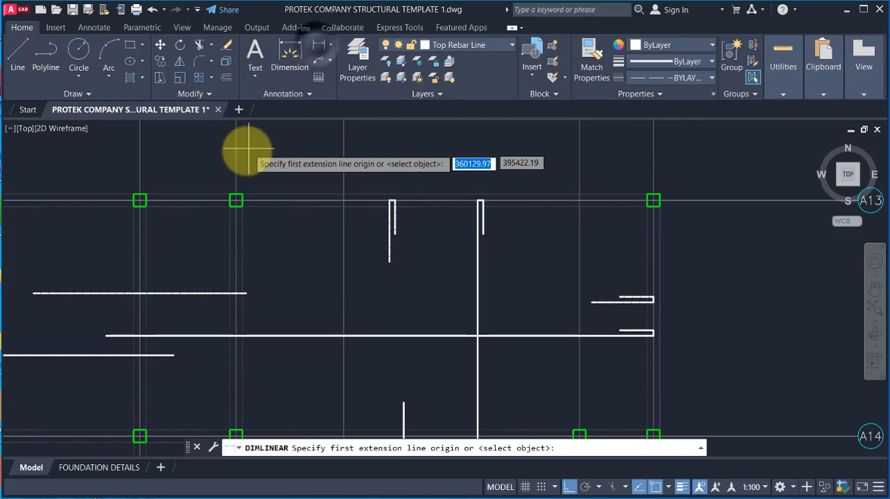
pyautogui.click(236, 152)
pyautogui.click(653, 153)
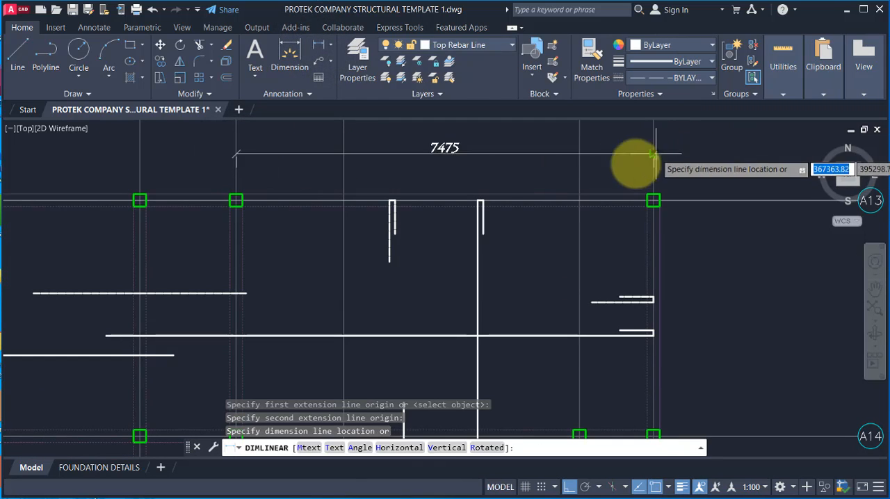
pyautogui.click(541, 168)
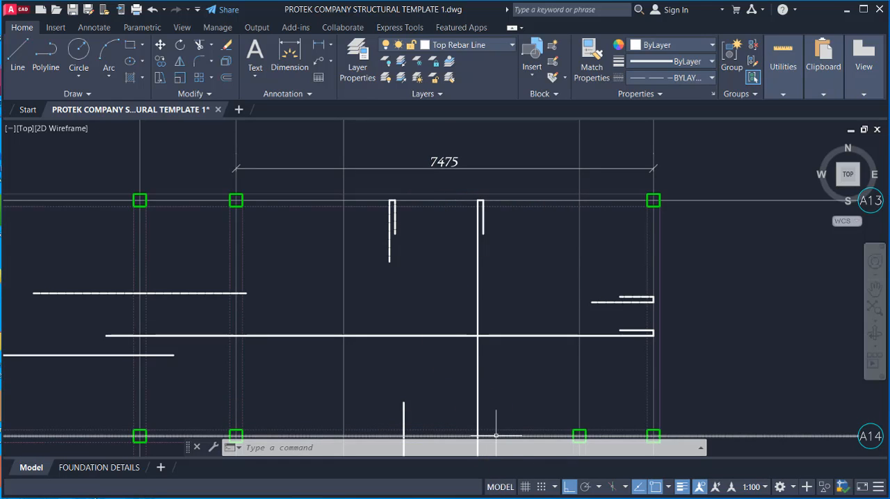
pyautogui.click(494, 498)
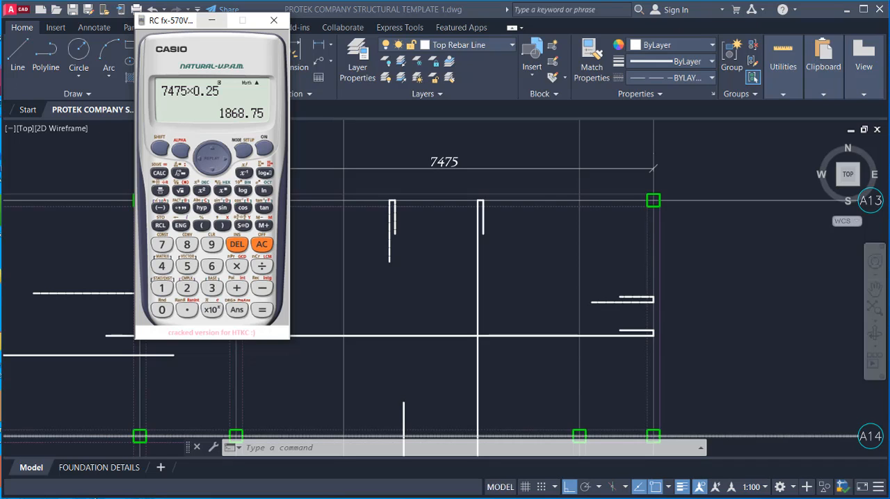
pyautogui.click(211, 20)
# Step: Delete the 1100 long lower line of the hooked top bar at the east edge
pyautogui.scroll(4, 596, 305)
pyautogui.click(647, 309)
pyautogui.click(630, 297)
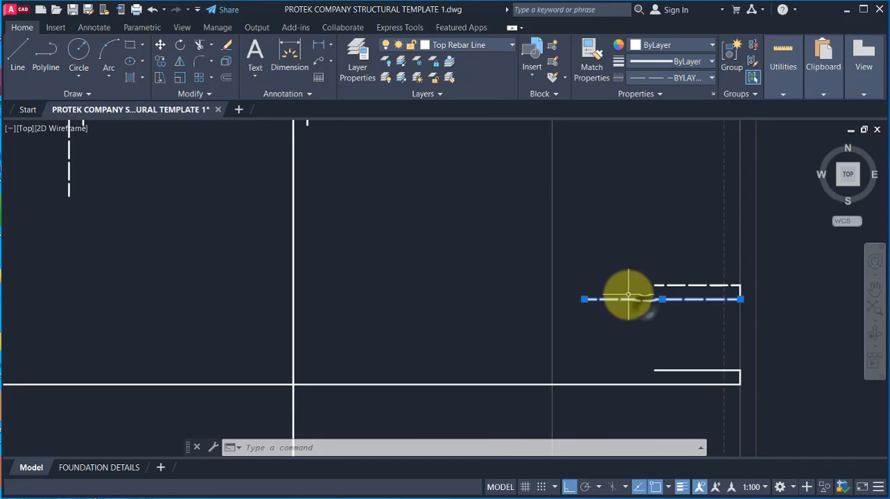
pyautogui.click(622, 298)
pyautogui.press('Delete')
# Step: Draw a 1900 long horizontal line inward from the lower end of the east edge top bar's hook
pyautogui.write('l')
pyautogui.press('Return')
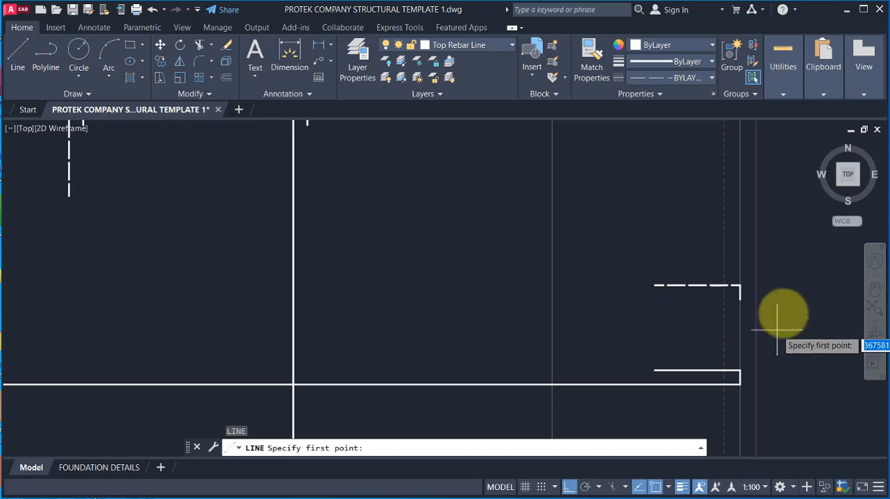
pyautogui.click(741, 299)
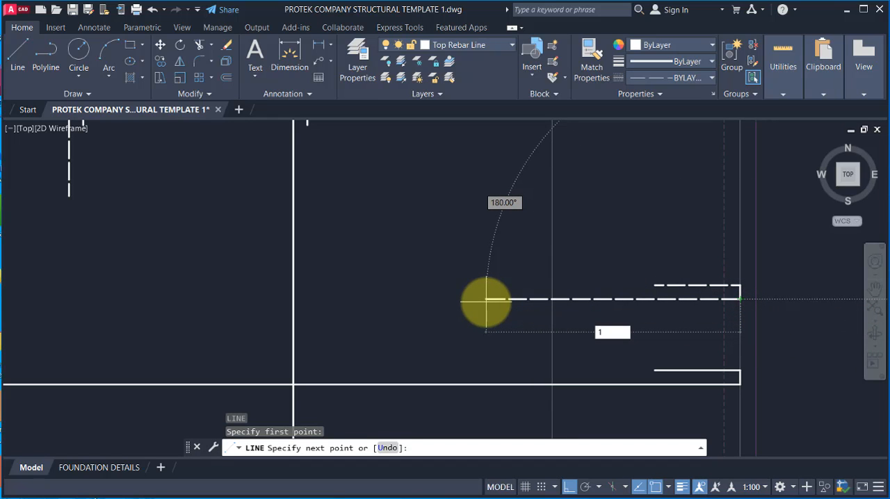
pyautogui.press('Return')
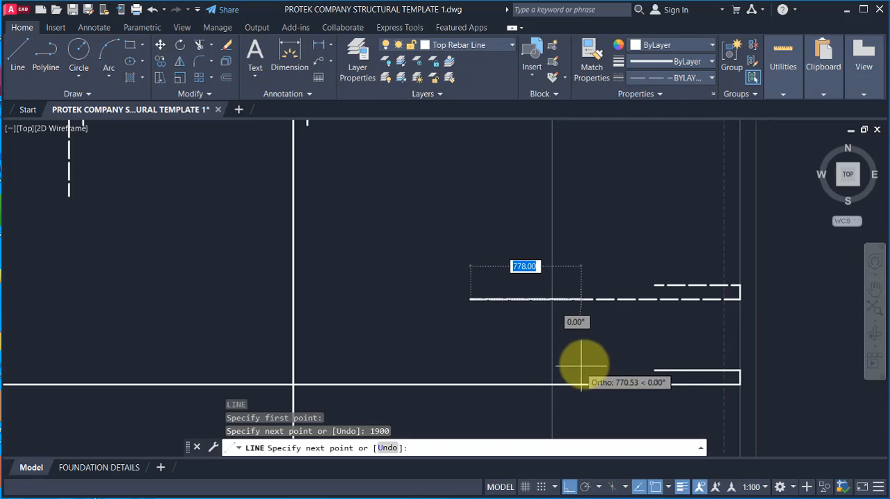
pyautogui.press('Escape')
# Step: Copy the complete hooked top bar down the east edge gridline into the bay between gridlines A15 and A16
pyautogui.scroll(-5, 695, 292)
pyautogui.moveTo(702, 300); pyautogui.dragTo(648, 226, button='middle')
pyautogui.scroll(-2, 636, 272)
pyautogui.scroll(2, 628, 303)
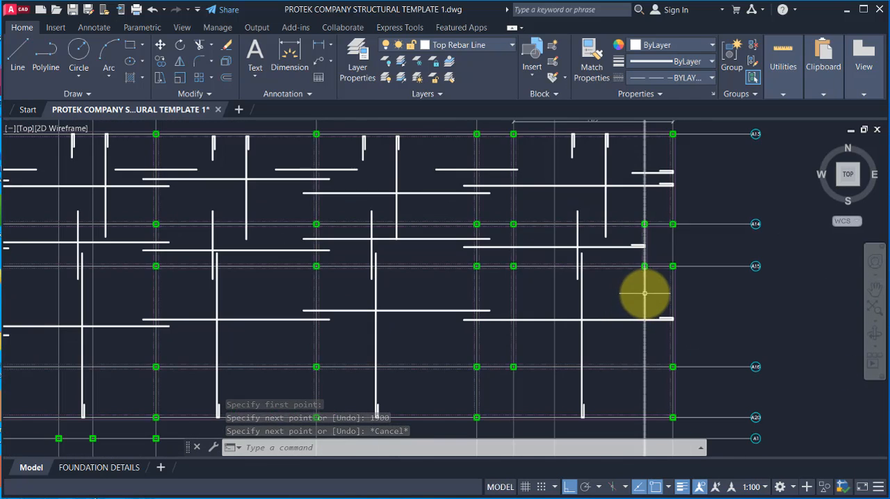
pyautogui.scroll(-2, 648, 340)
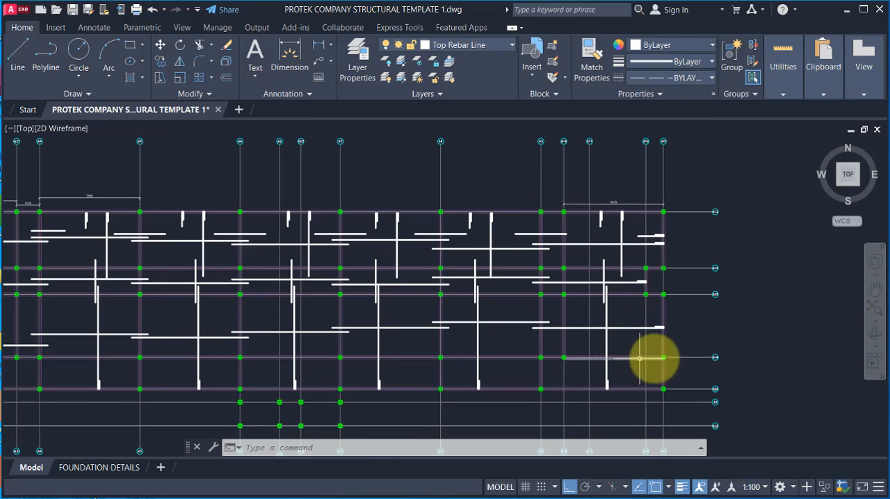
pyautogui.scroll(6, 602, 199)
pyautogui.click(592, 185)
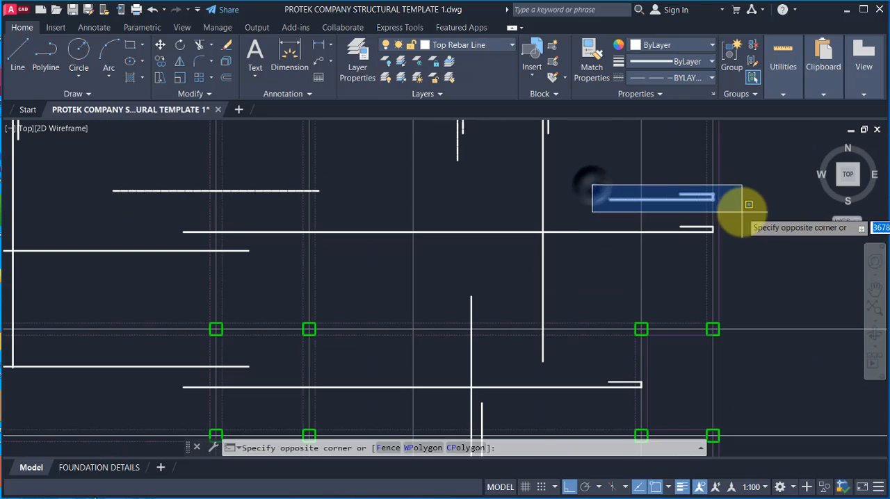
pyautogui.click(741, 204)
pyautogui.write('co')
pyautogui.press('Return')
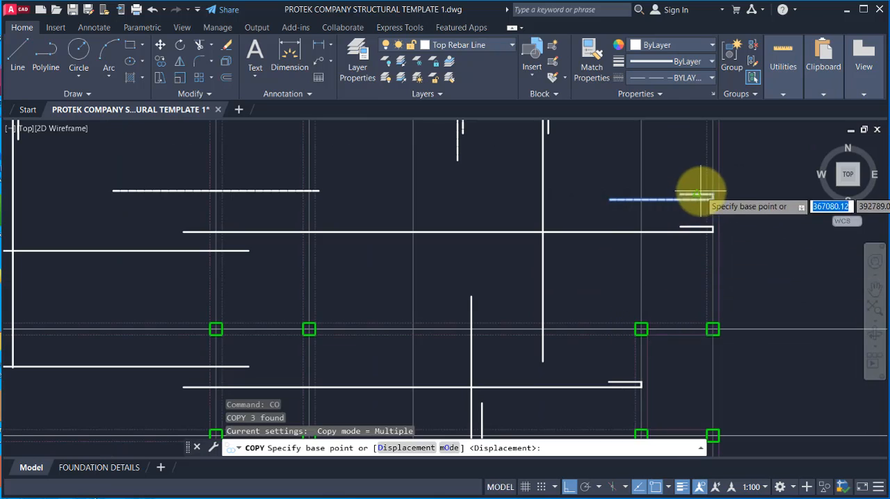
pyautogui.scroll(4, 709, 194)
pyautogui.click(717, 195)
pyautogui.scroll(-8, 630, 153)
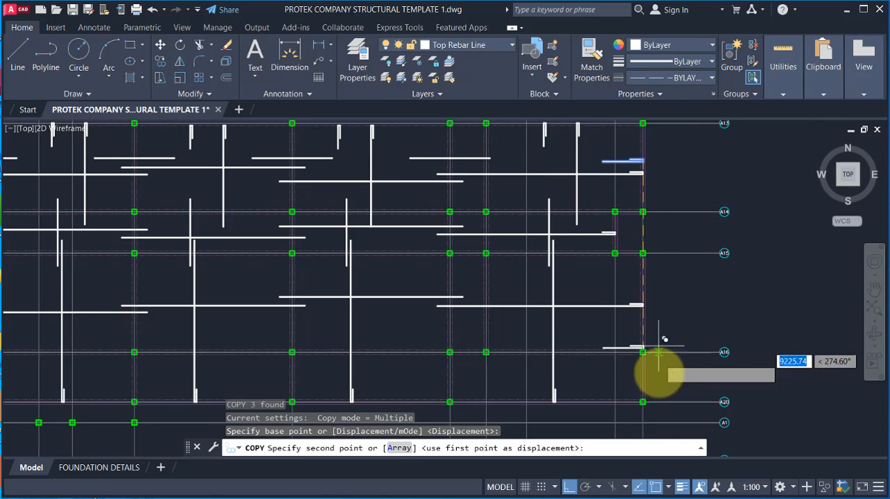
pyautogui.scroll(4, 634, 319)
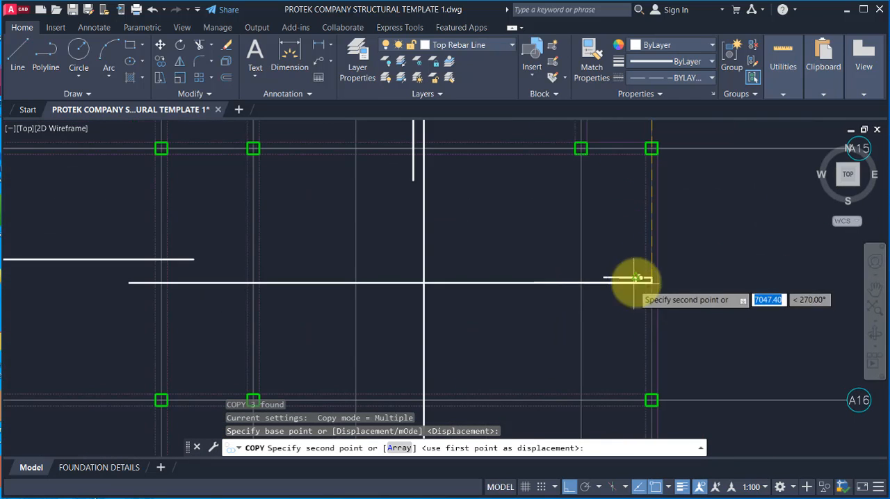
pyautogui.click(655, 205)
pyautogui.scroll(-5, 632, 202)
pyautogui.scroll(2, 629, 278)
pyautogui.press('Escape')
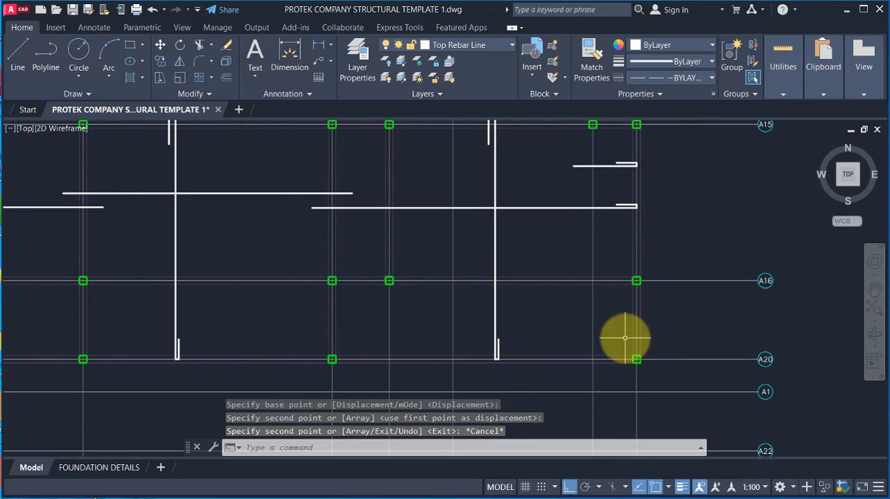
# Step: Examine the slab's eastern bays between gridlines A14 and A20 for places that still need hooked top bars
pyautogui.scroll(-2, 625, 338)
pyautogui.scroll(4, 607, 352)
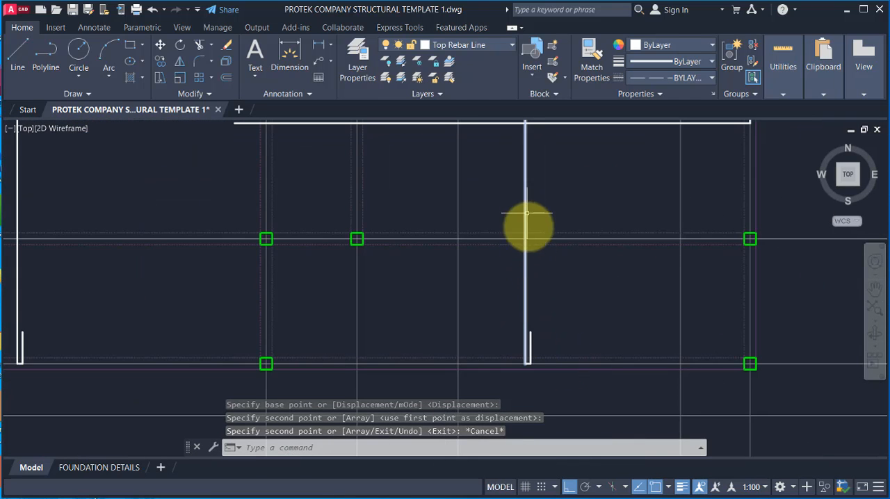
pyautogui.scroll(-2, 536, 364)
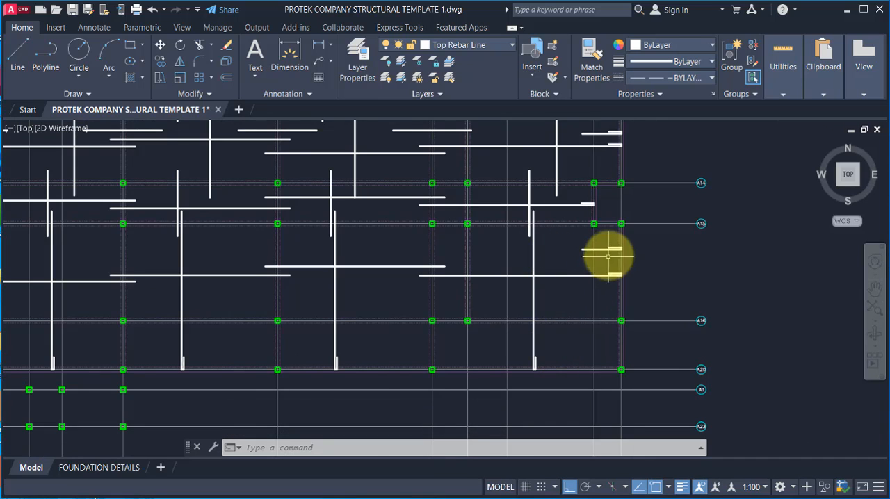
pyautogui.scroll(2, 609, 252)
pyautogui.scroll(2, 622, 239)
pyautogui.scroll(-5, 616, 238)
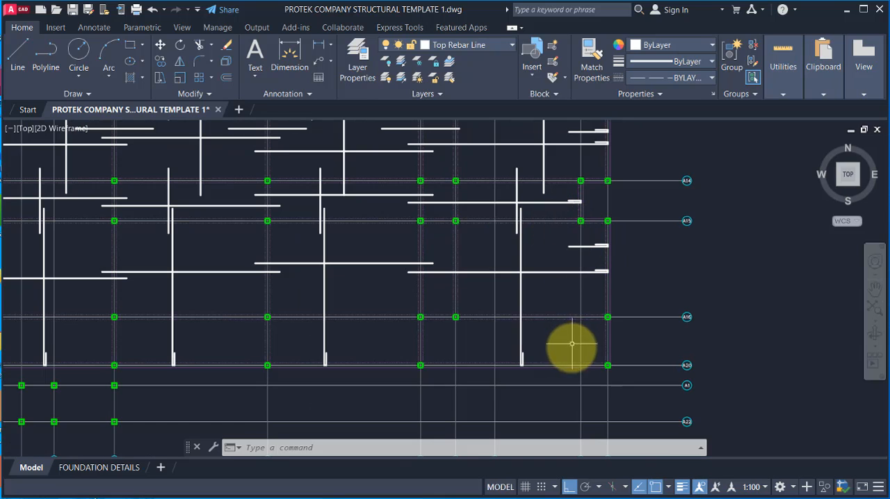
pyautogui.scroll(-1, 556, 239)
pyautogui.scroll(4, 606, 246)
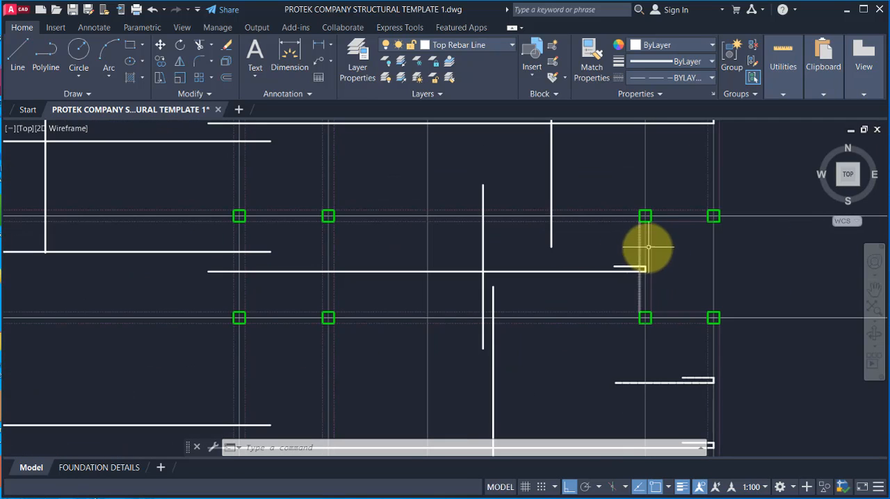
pyautogui.scroll(1, 626, 271)
pyautogui.scroll(-2, 615, 264)
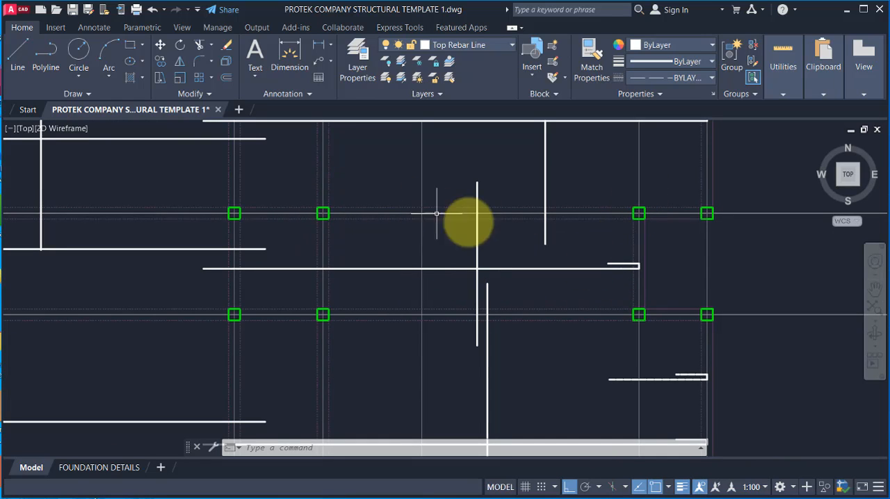
# Step: Dimension the inset east bay's horizontal span along gridline A14 and multiply 6150 by 0.25 in the calculator
pyautogui.click(317, 46)
pyautogui.click(323, 213)
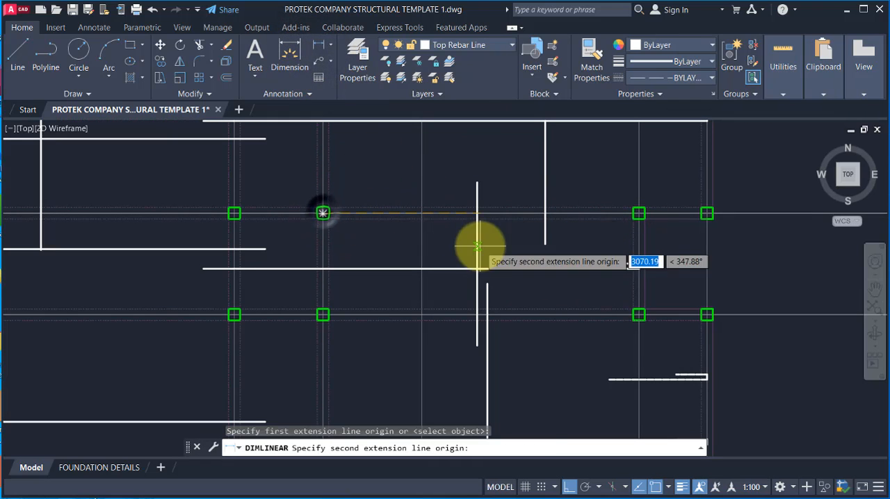
pyautogui.click(638, 213)
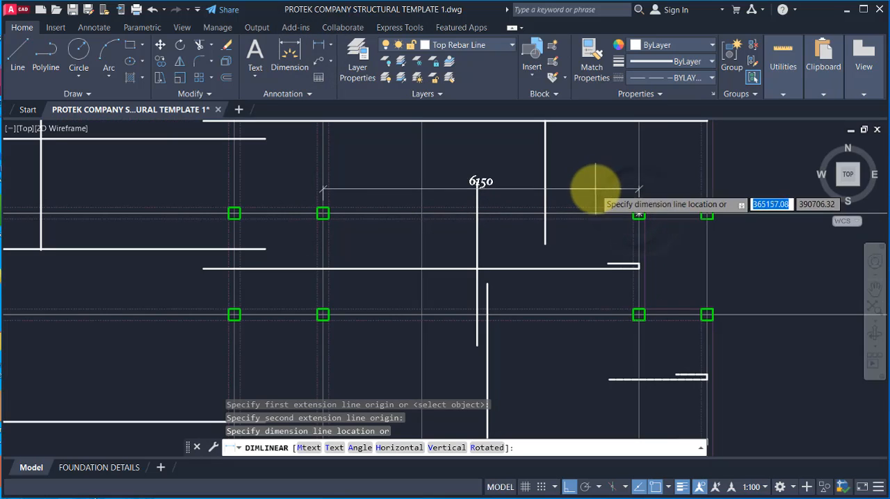
pyautogui.click(592, 174)
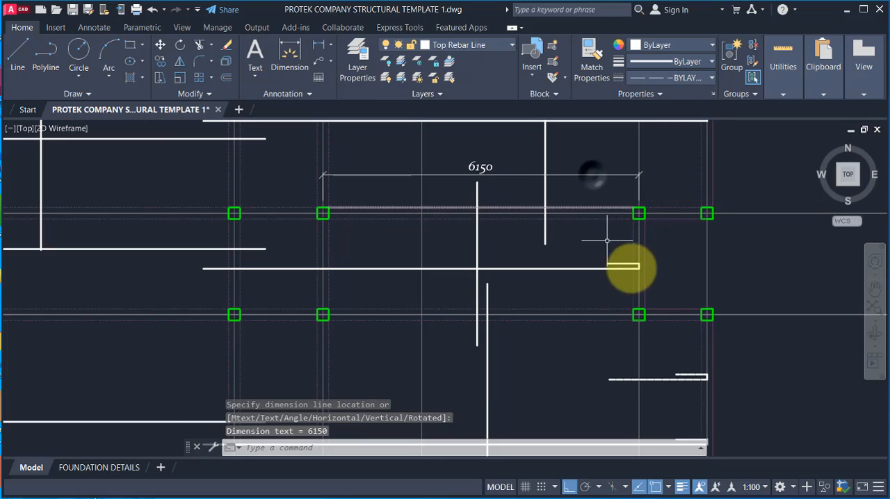
pyautogui.press('Escape')
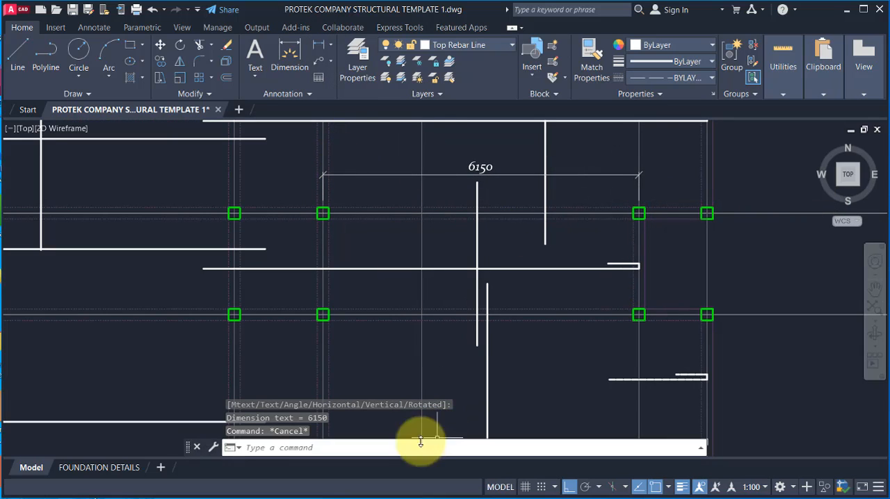
pyautogui.hotkey('alt', 'Tab')
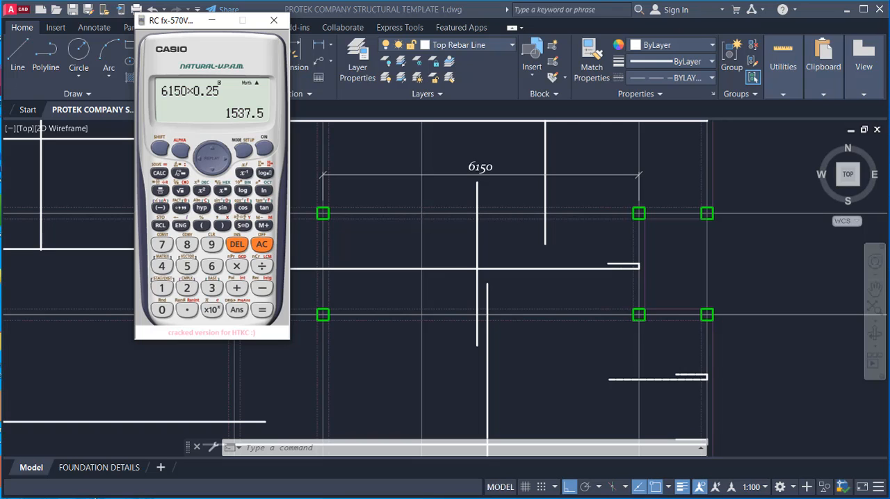
pyautogui.click(212, 20)
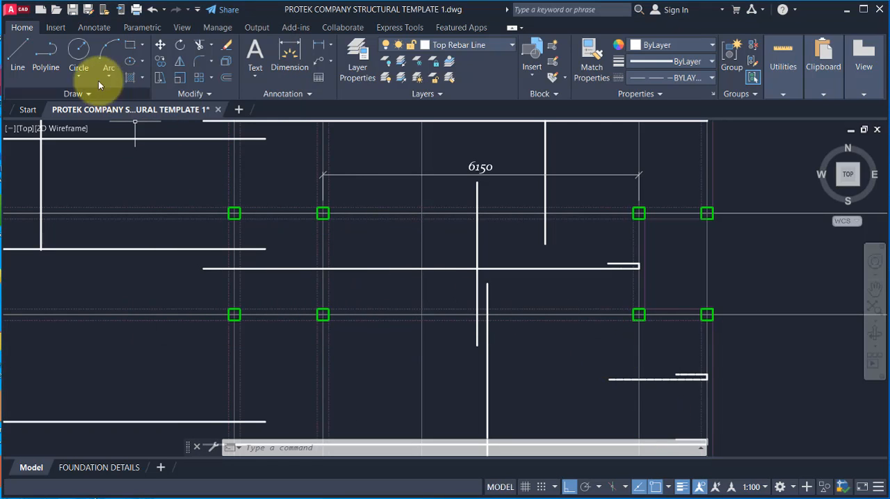
# Step: Draw a 1550 long horizontal line inward from the inset east edge gridline, above the hooked bottom bar between A14 and A15
pyautogui.click(12, 54)
pyautogui.scroll(2, 586, 246)
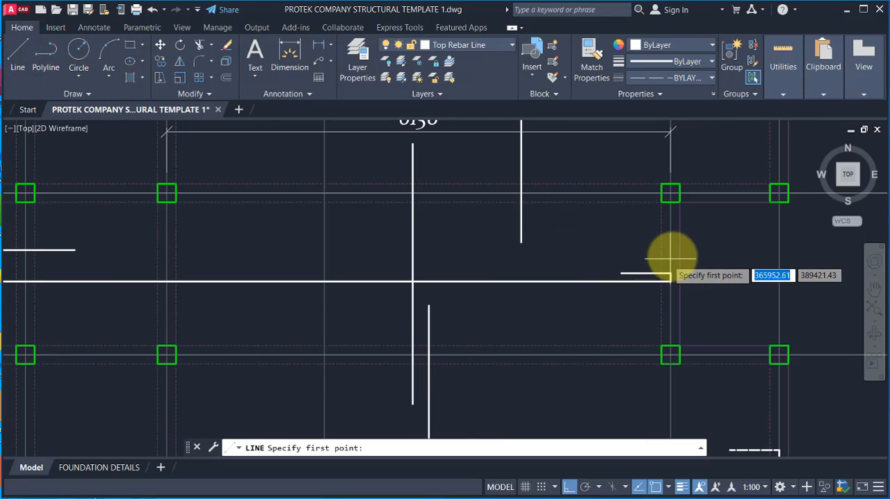
pyautogui.click(670, 256)
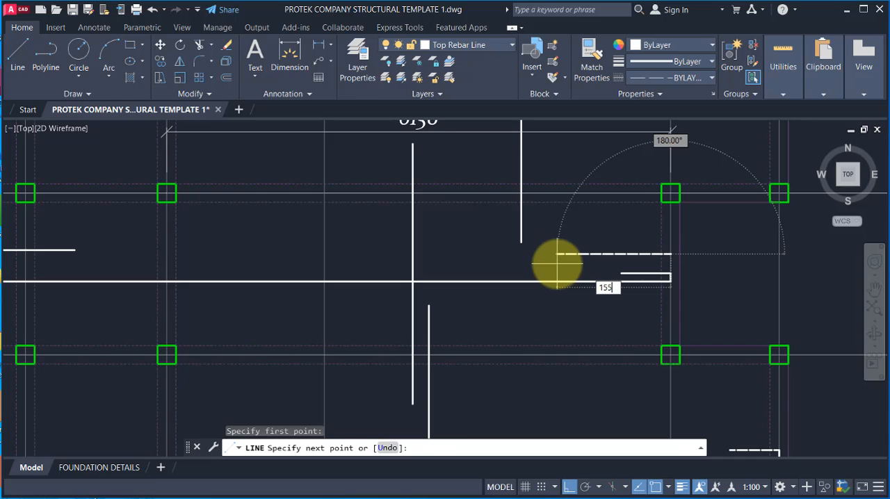
pyautogui.press('Return')
pyautogui.press('Escape')
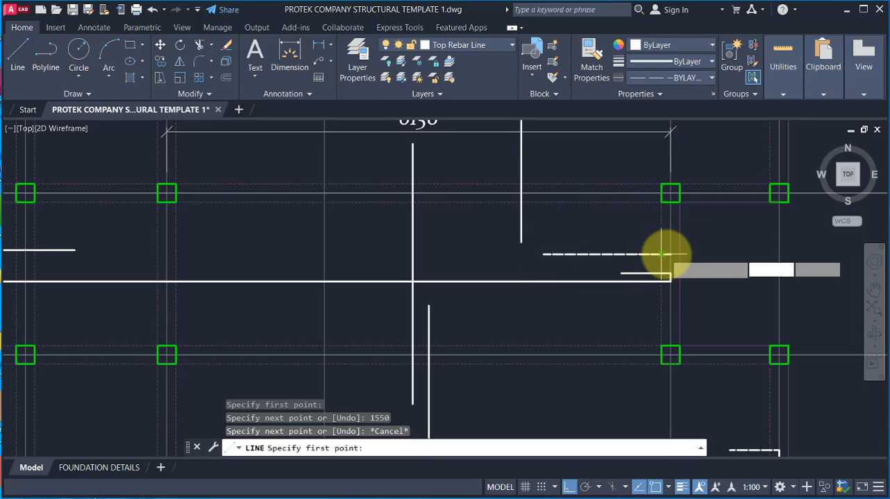
# Step: Add a hook at the new top bar's east end, 100 upward and 600 back inward
pyautogui.press('Return')
pyautogui.click(667, 255)
pyautogui.scroll(4, 668, 255)
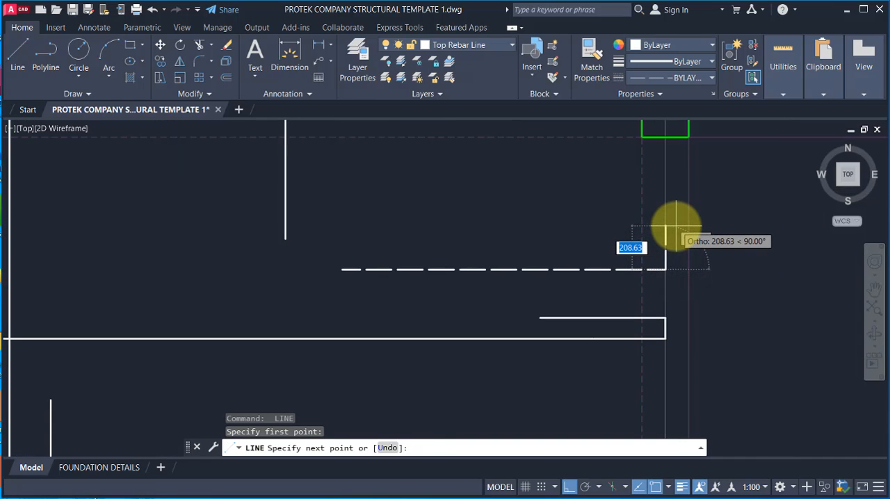
pyautogui.press('Return')
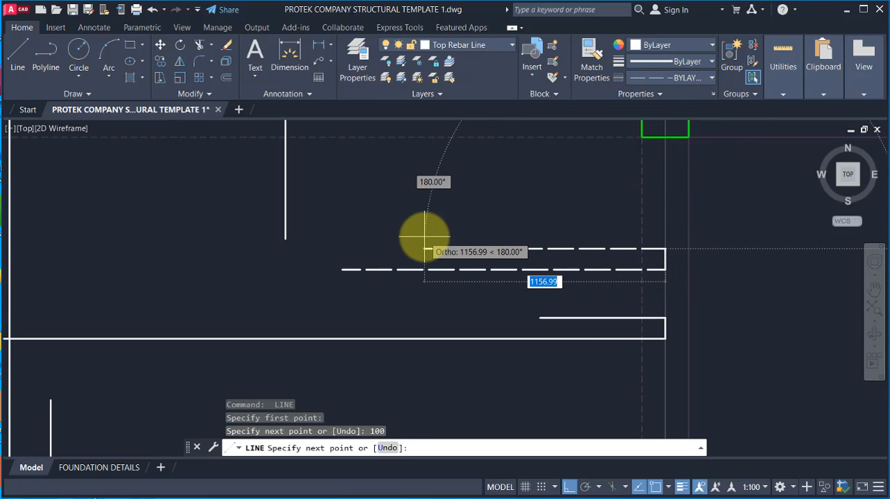
pyautogui.press('Return')
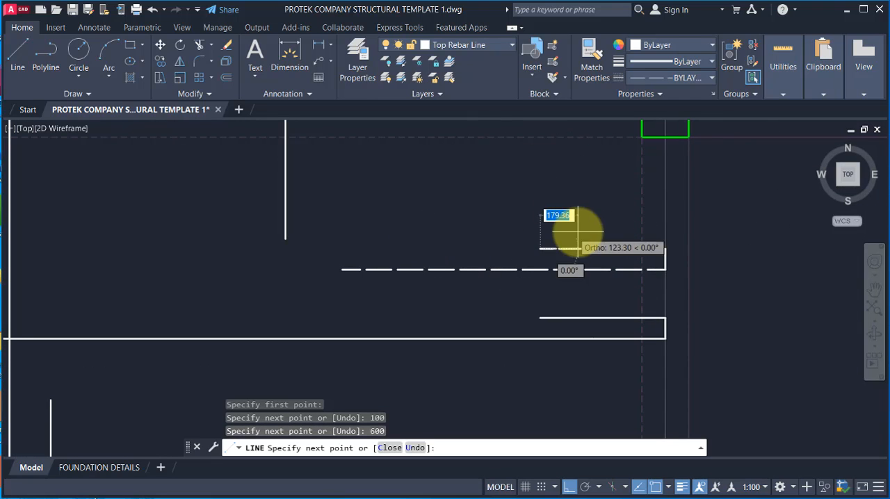
pyautogui.press('Escape')
# Step: Examine the bays between gridlines A13 and A16 for remaining places that need top bars
pyautogui.scroll(-4, 587, 236)
pyautogui.scroll(2, 591, 254)
pyautogui.scroll(2, 588, 251)
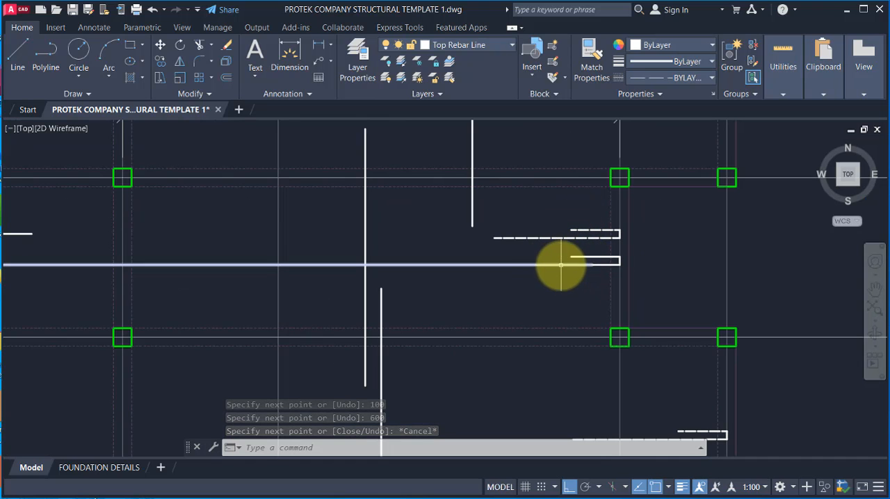
pyautogui.scroll(-4, 577, 250)
pyautogui.scroll(2, 532, 218)
pyautogui.scroll(-2, 580, 282)
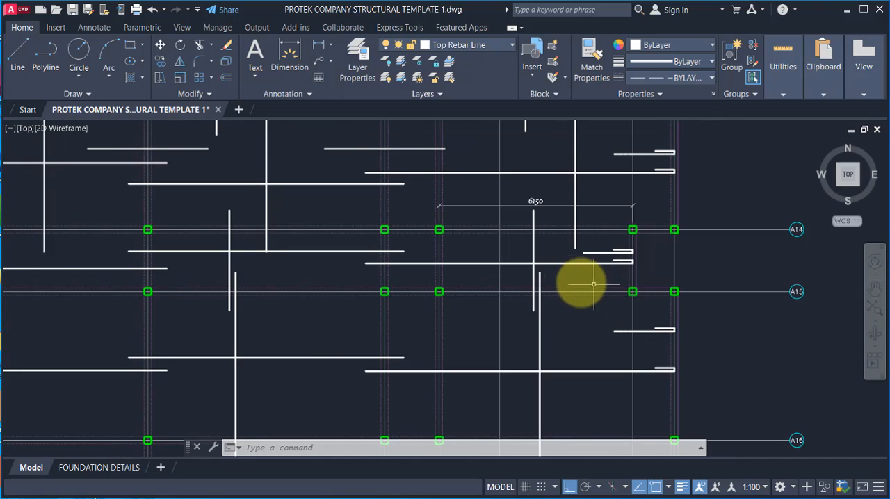
pyautogui.scroll(-2, 563, 279)
pyautogui.scroll(2, 536, 268)
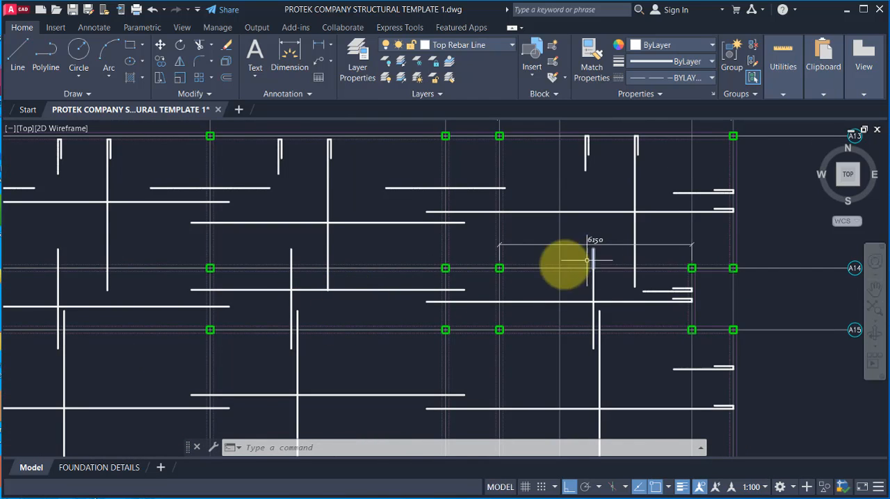
pyautogui.moveTo(335, 264); pyautogui.dragTo(374, 266, button='middle')
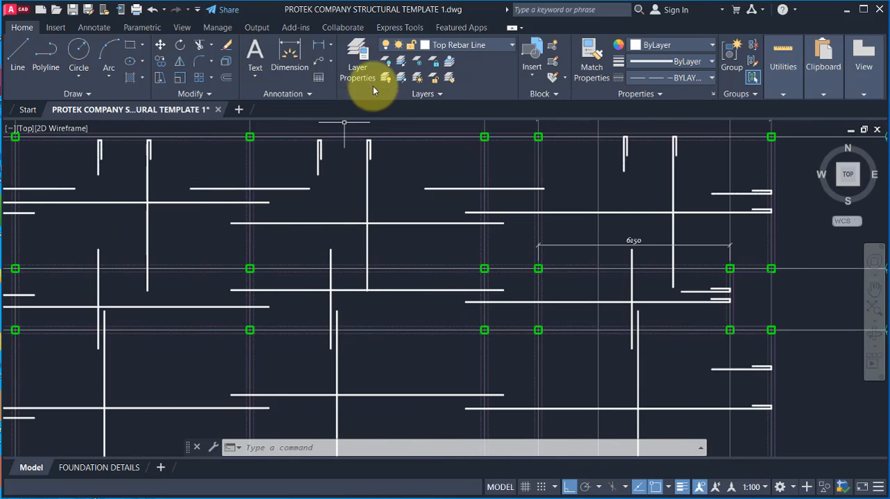
pyautogui.click(18, 54)
pyautogui.scroll(2, 389, 242)
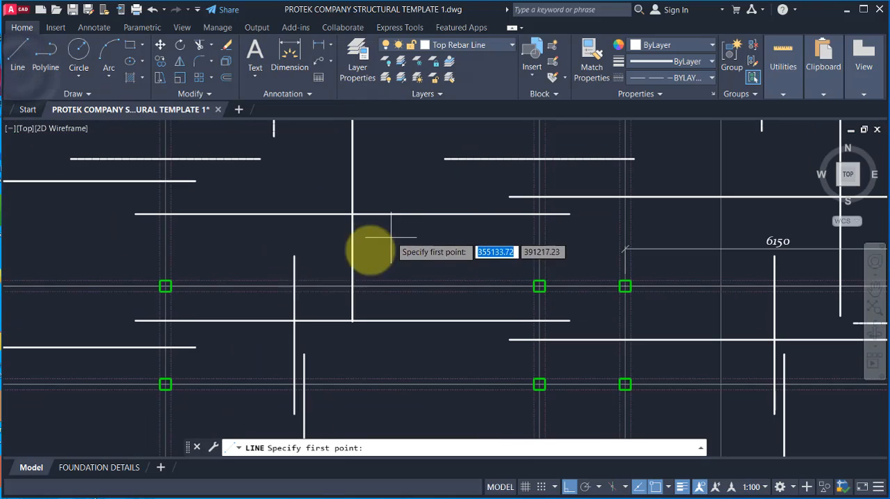
pyautogui.click(258, 286)
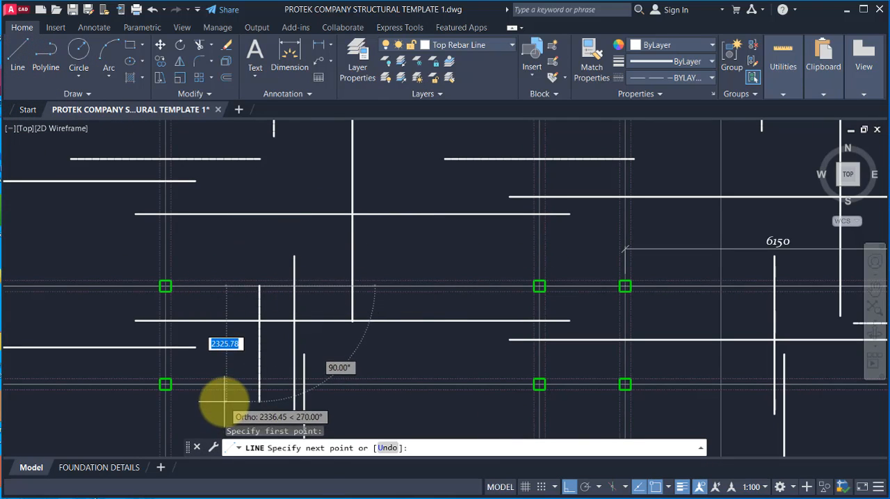
pyautogui.scroll(2, 264, 313)
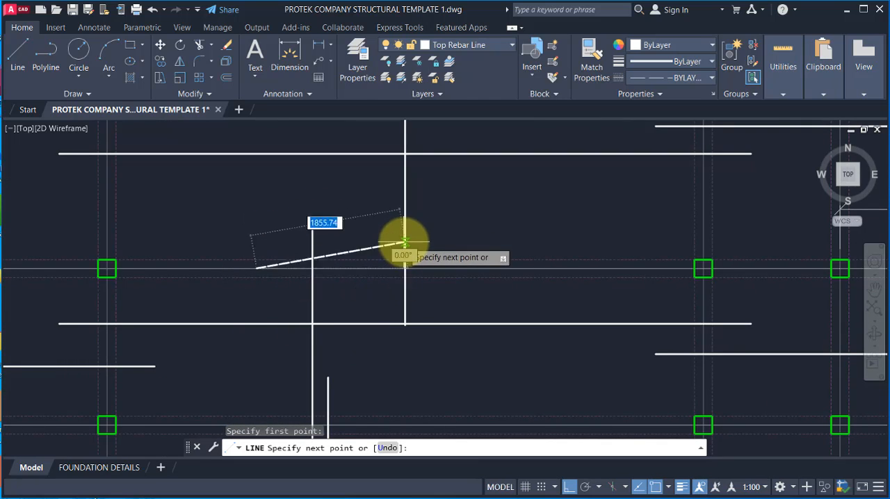
pyautogui.press('Escape')
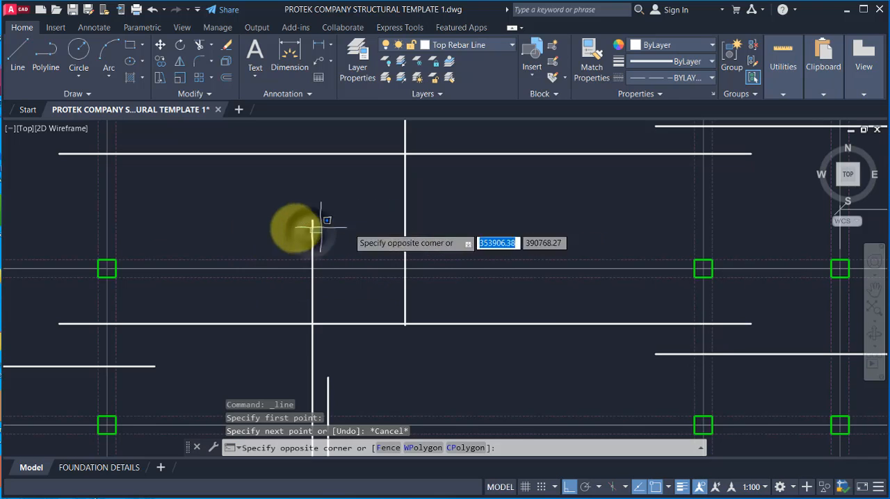
pyautogui.click(295, 227)
pyautogui.click(317, 227)
pyautogui.click(295, 228)
pyautogui.click(415, 214)
pyautogui.click(380, 206)
pyautogui.scroll(-2, 361, 229)
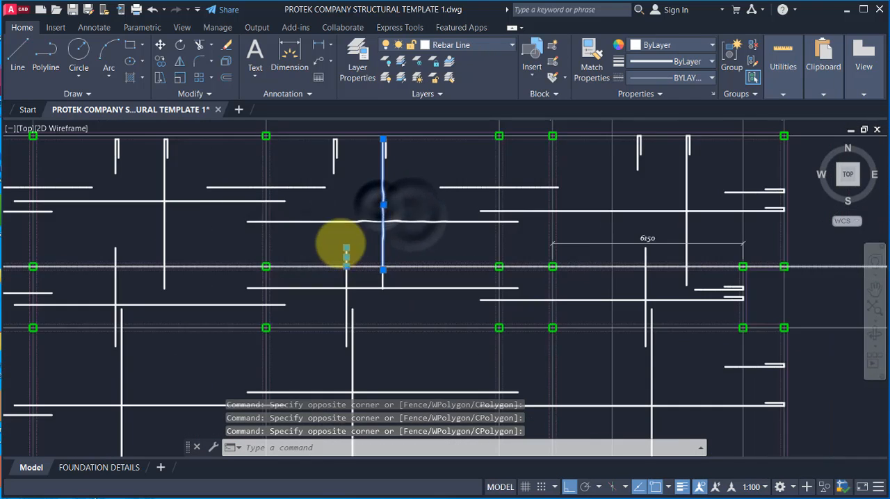
pyautogui.scroll(2, 285, 280)
pyautogui.press('Escape')
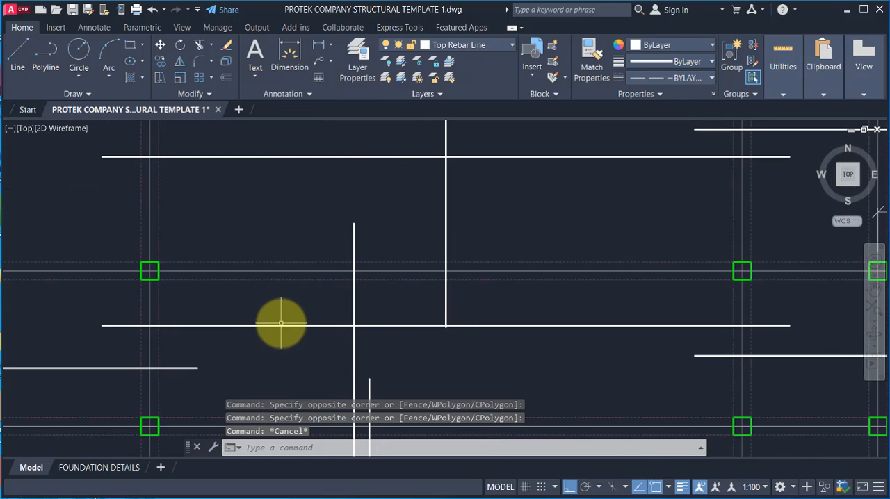
pyautogui.scroll(-3, 285, 313)
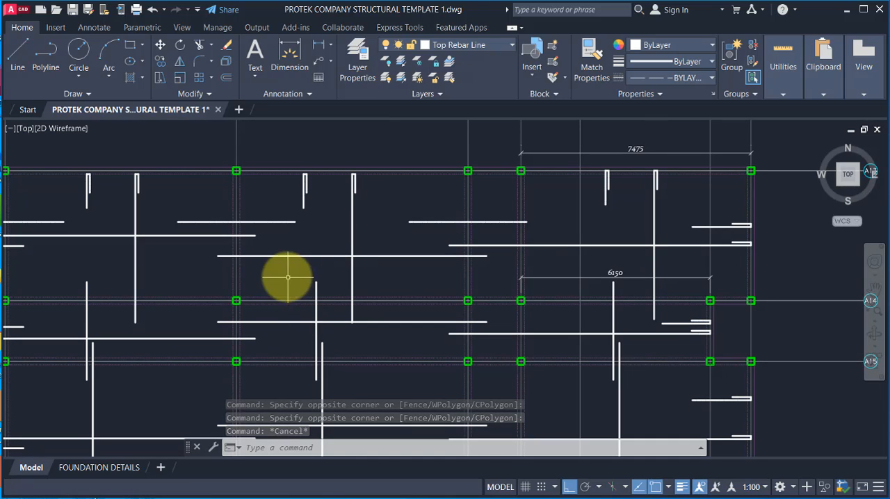
pyautogui.click(18, 59)
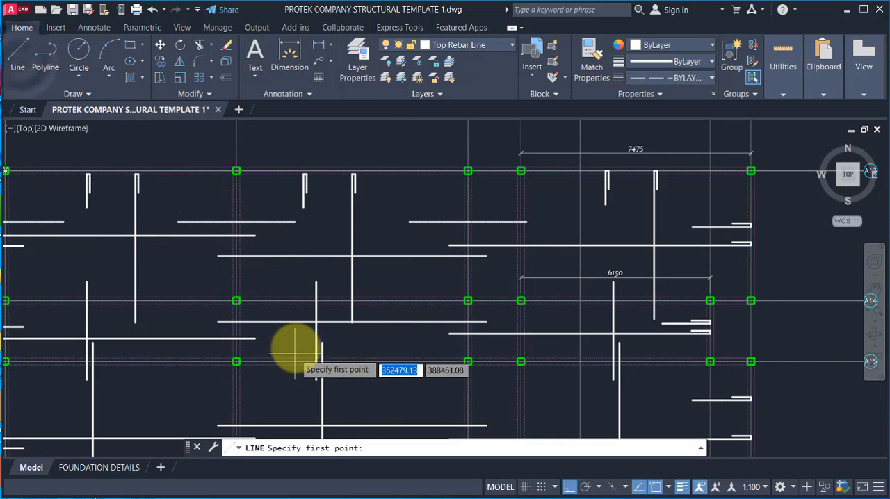
pyautogui.scroll(2, 288, 298)
pyautogui.click(288, 299)
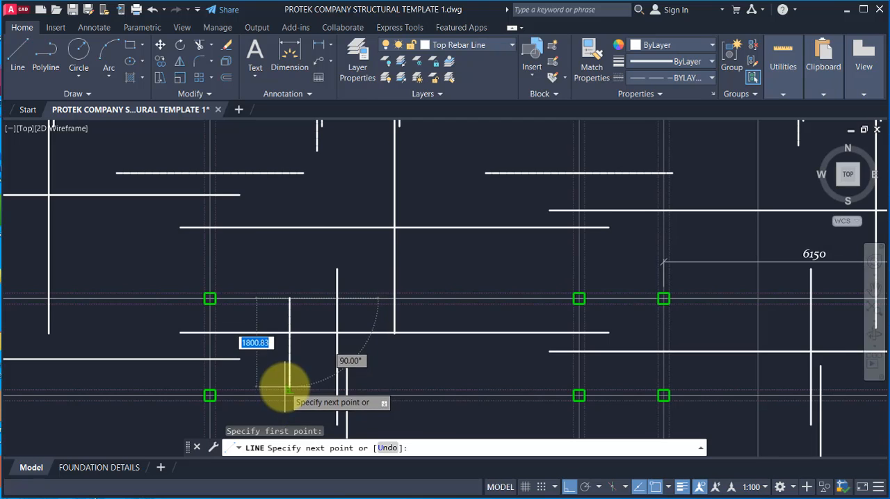
pyautogui.scroll(-2, 285, 379)
pyautogui.scroll(2, 274, 312)
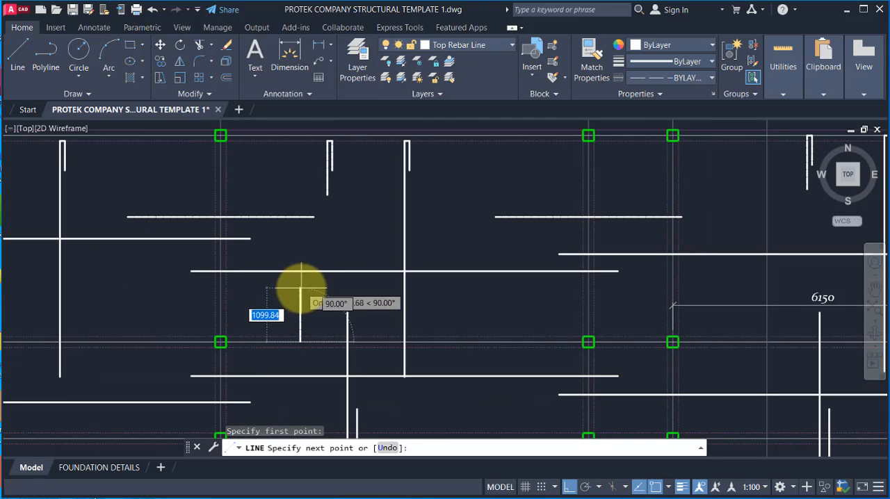
pyautogui.press('Escape')
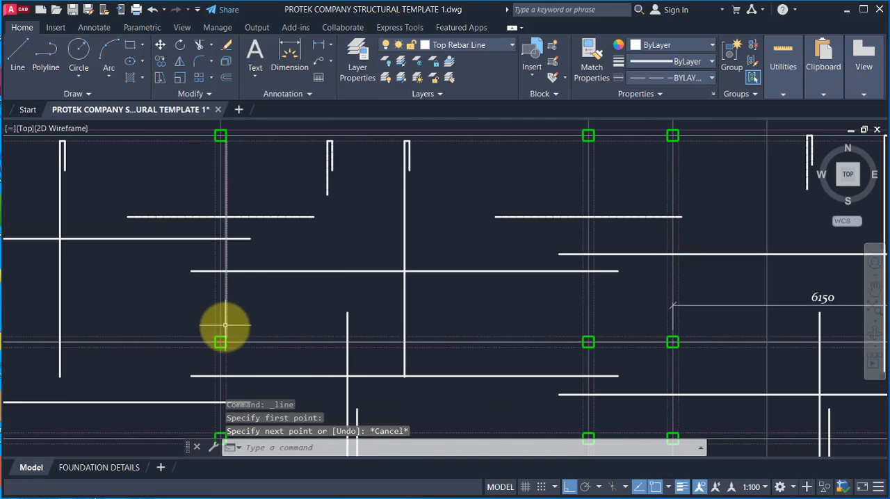
# Step: Dimension the middle bay's vertical span between gridlines A13 and A14 at its west columns
pyautogui.click(318, 44)
pyautogui.click(220, 341)
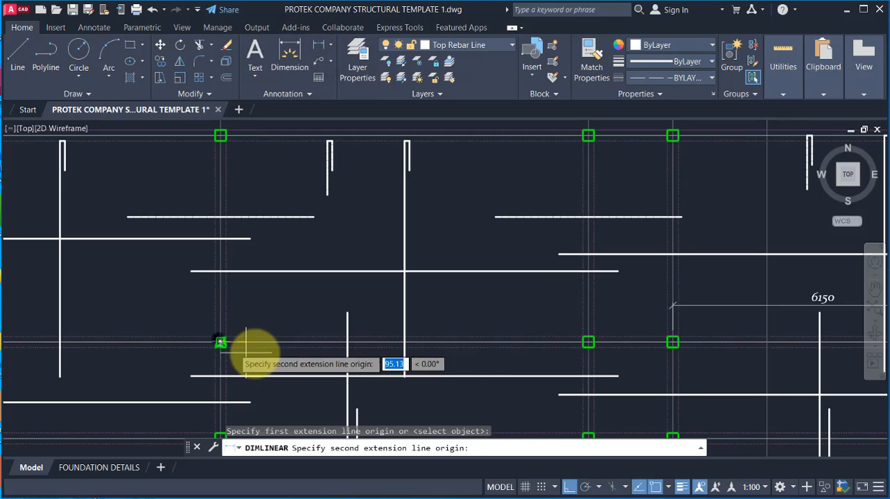
pyautogui.click(220, 135)
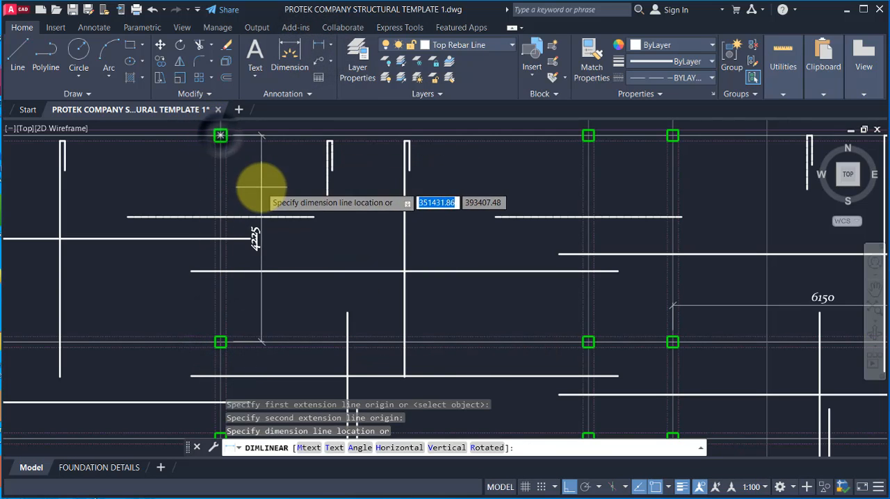
pyautogui.click(271, 191)
# Step: Switch to the calculator, multiply 4225 by 0.25, and return to the drawing at the bay between gridlines A14 and A15
pyautogui.click(626, 498)
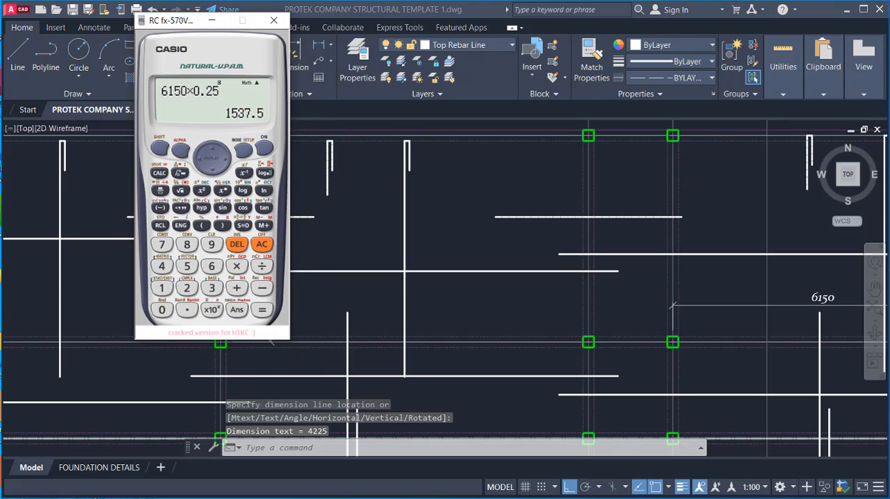
pyautogui.moveTo(209, 20); pyautogui.dragTo(128, 48)
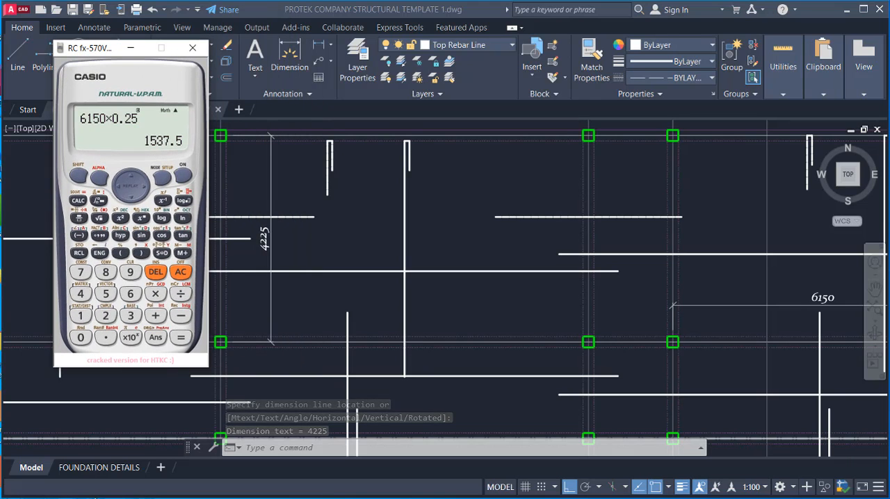
pyautogui.click(180, 271)
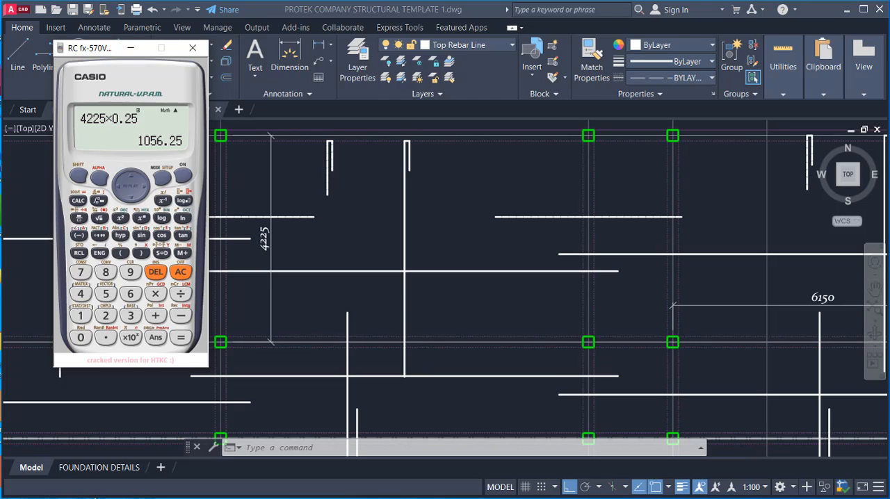
pyautogui.scroll(-2, 414, 174)
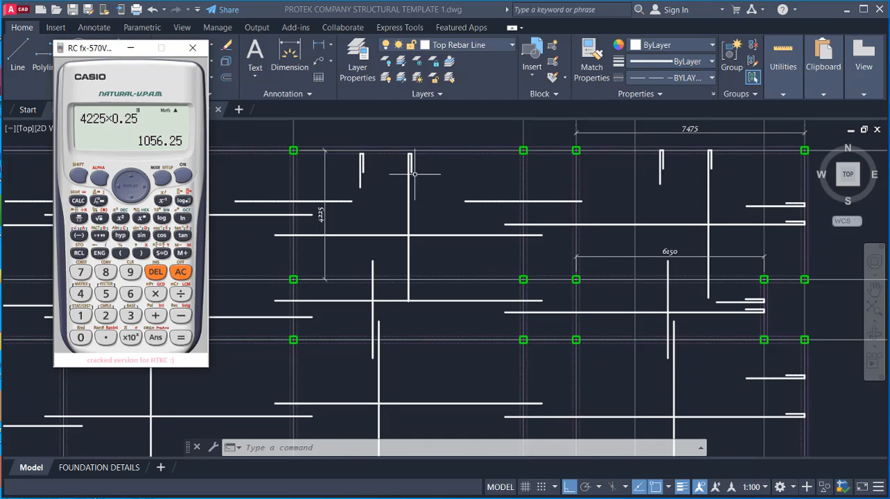
pyautogui.scroll(2, 312, 285)
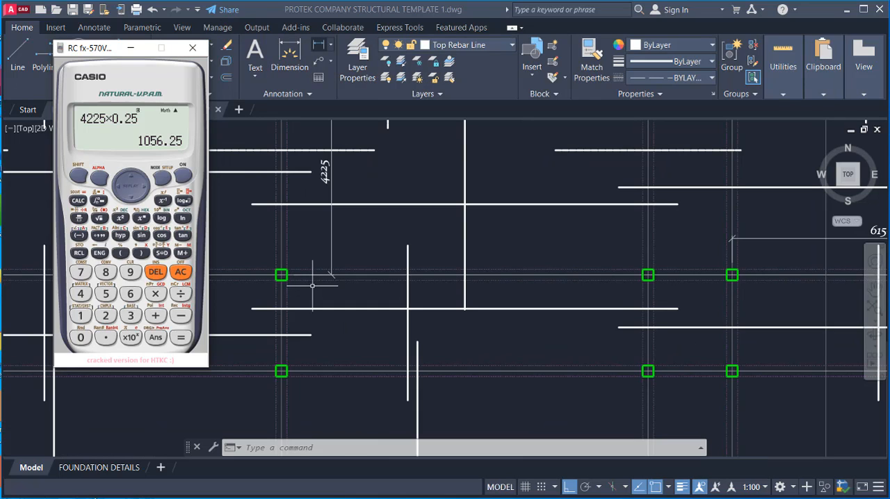
pyautogui.click(312, 285)
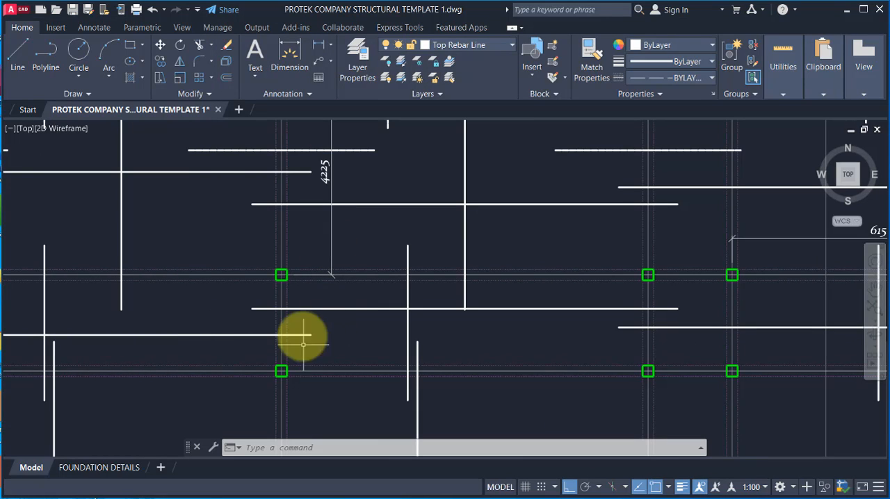
# Step: Dimension the middle bay's vertical span between gridlines A14 and A15 at its west columns
pyautogui.click(319, 45)
pyautogui.click(280, 275)
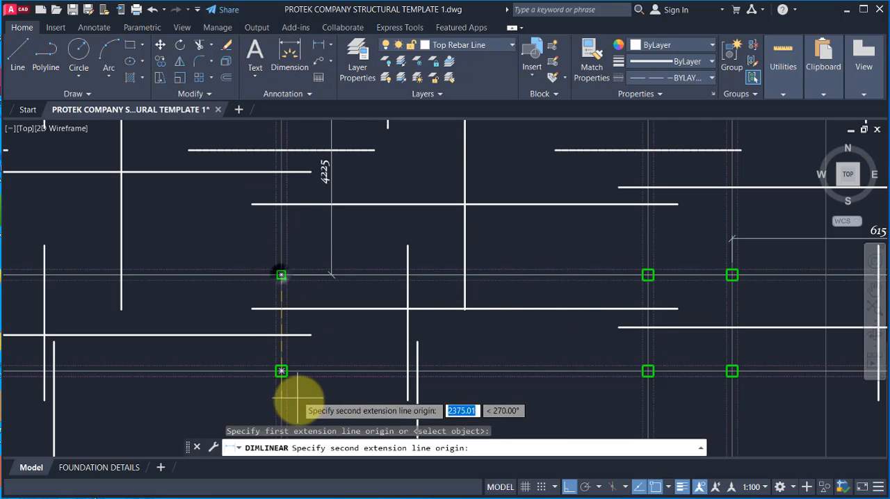
pyautogui.scroll(2, 280, 369)
pyautogui.click(270, 352)
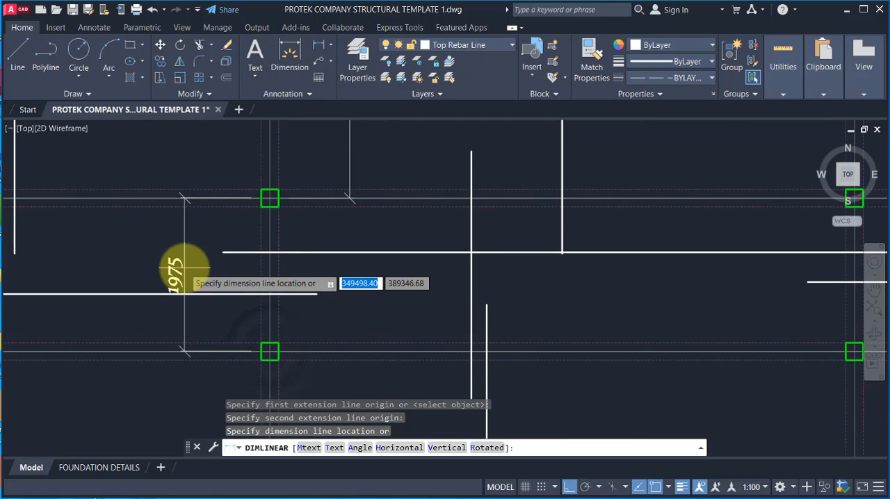
pyautogui.click(184, 268)
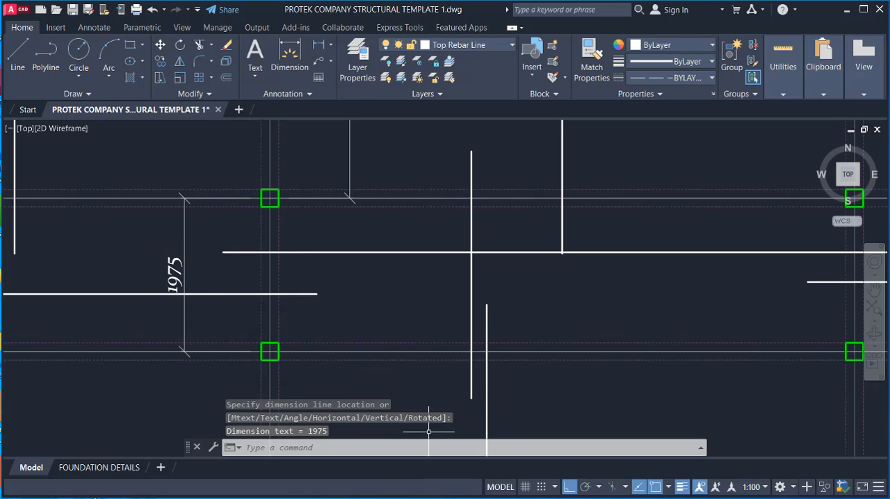
# Step: Switch to the calculator, multiply 1975 by 0.25, and return to the drawing
pyautogui.click(456, 498)
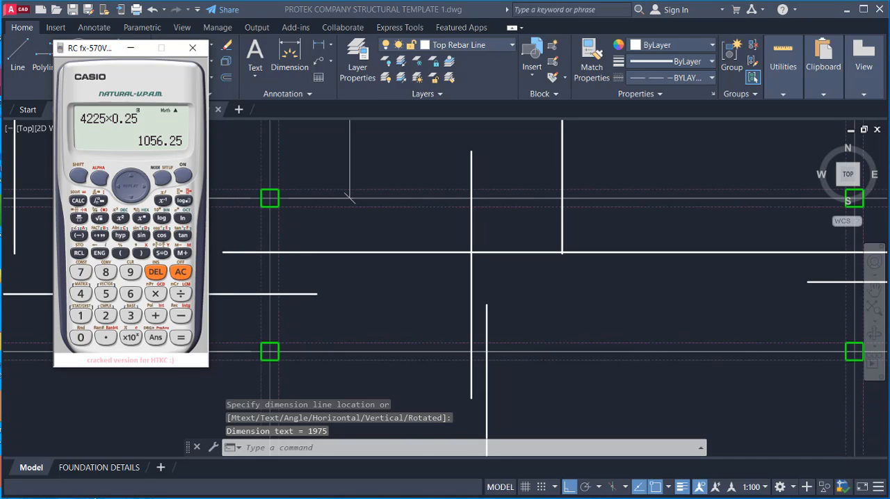
pyautogui.moveTo(97, 48); pyautogui.dragTo(48, 87)
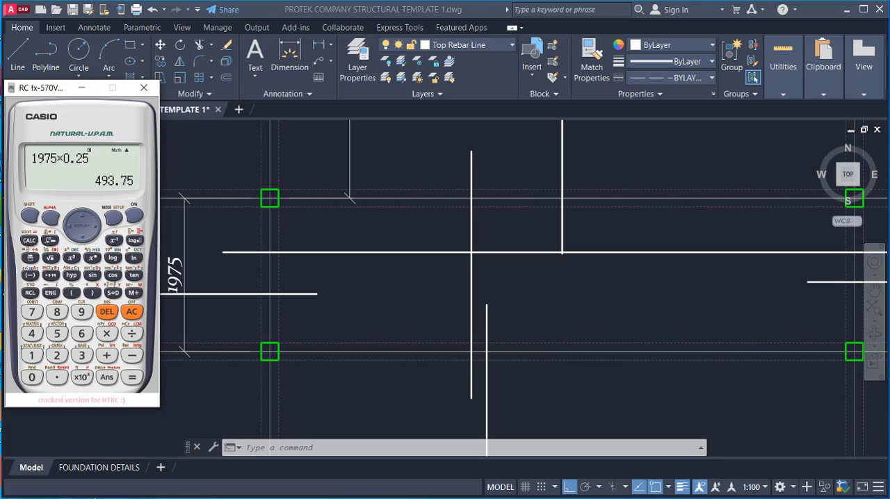
pyautogui.click(81, 88)
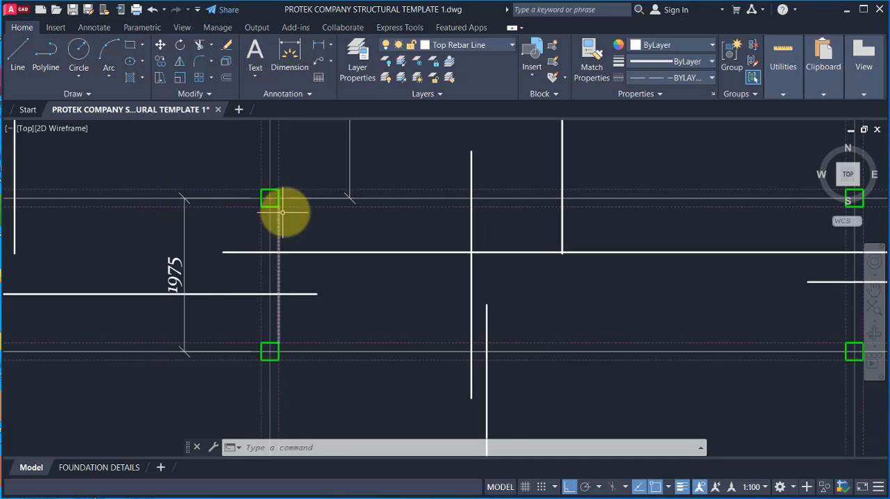
# Step: Draw a top rebar line 1100 long northward from gridline A14 in the middle bay, east of the dimensioned columns
pyautogui.click(18, 55)
pyautogui.scroll(-2, 390, 232)
pyautogui.scroll(2, 390, 264)
pyautogui.click(390, 245)
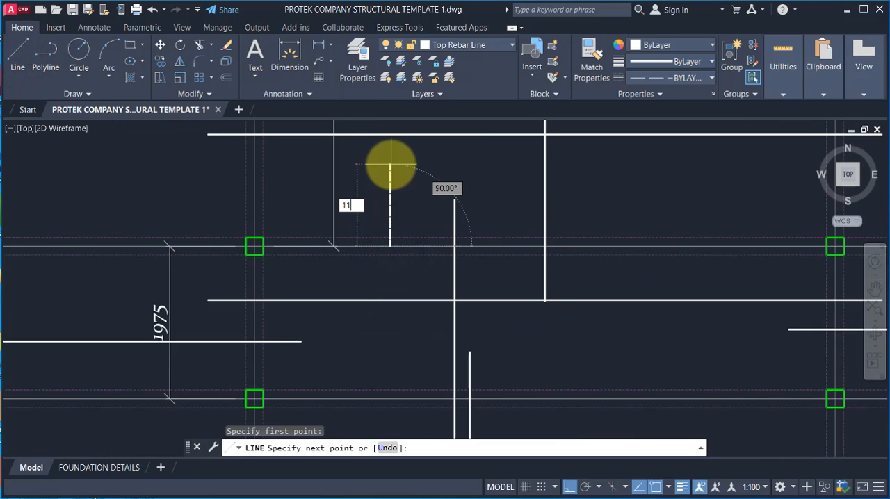
pyautogui.press('Return')
pyautogui.press('Escape')
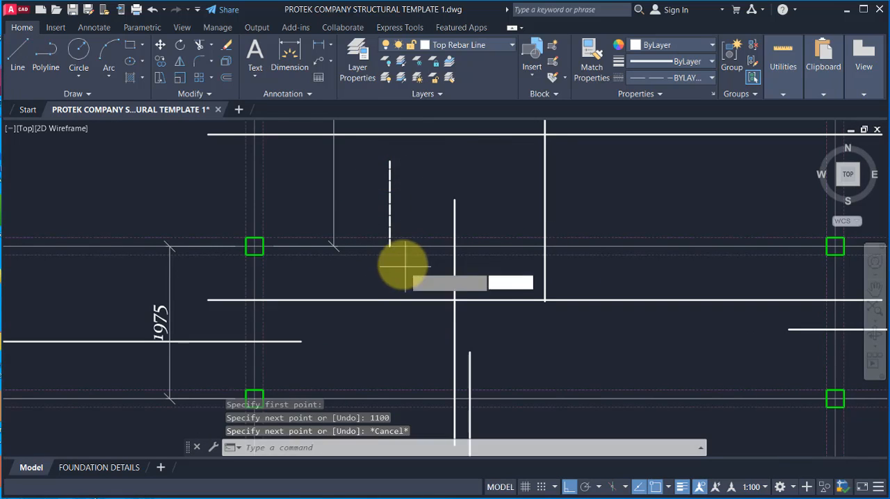
# Step: Draw the top bar's southern part 600 long downward from the same start point on gridline A14
pyautogui.press('space')
pyautogui.click(390, 245)
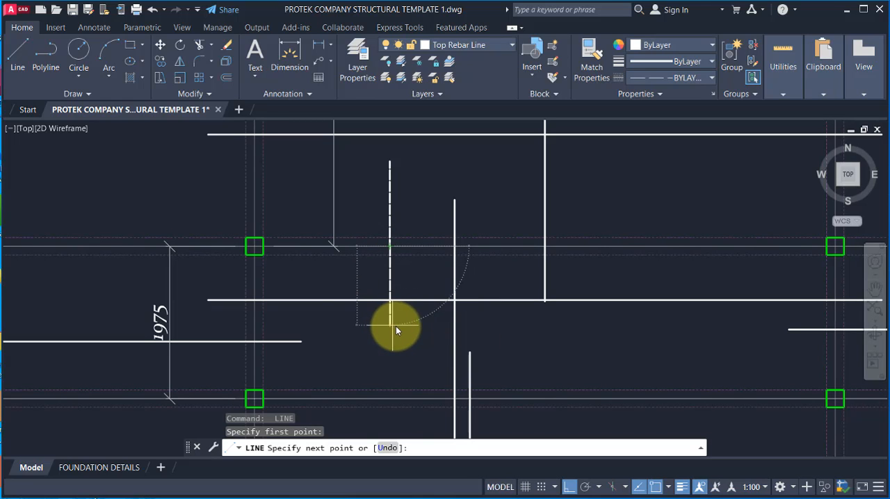
pyautogui.press('Return')
pyautogui.press('Escape')
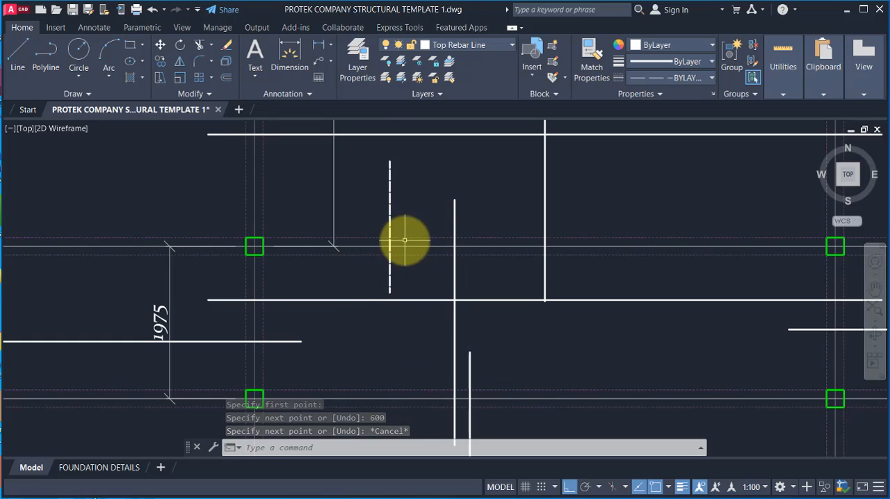
# Step: Copy both parts of the new top bar from their shared point on gridline A14 along the gridline into the easternmost bay
pyautogui.scroll(-2, 389, 257)
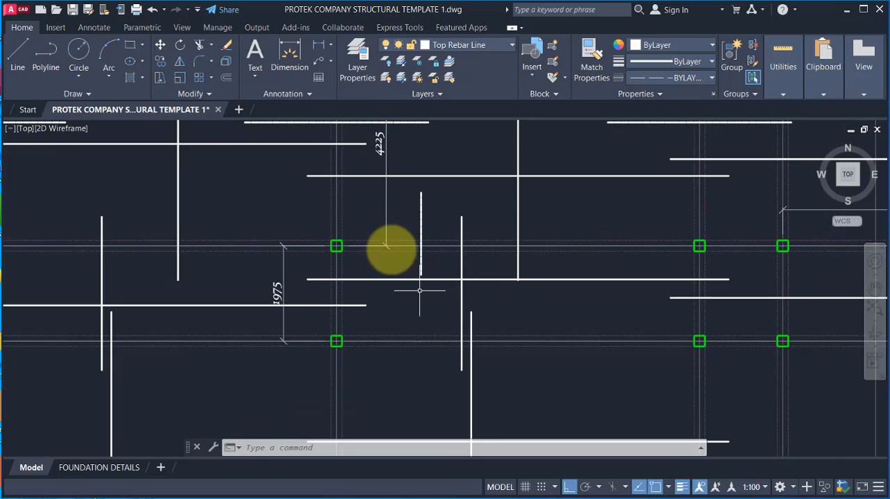
pyautogui.scroll(2, 400, 265)
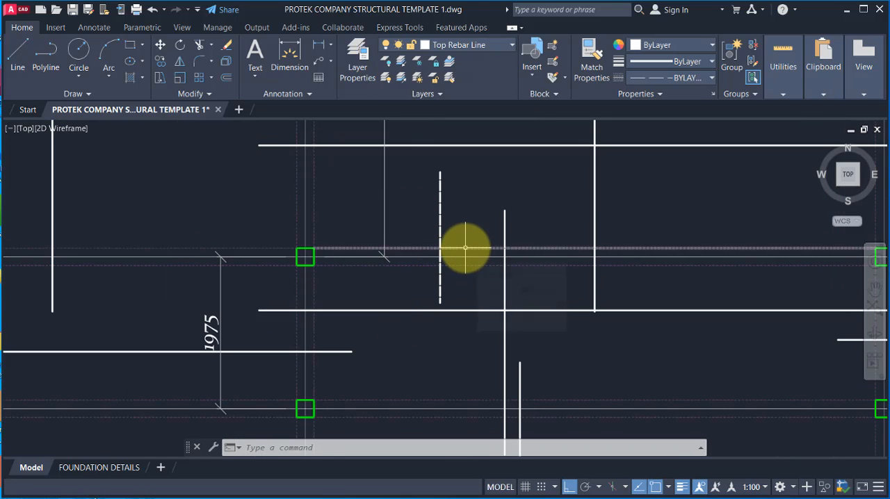
pyautogui.scroll(-2, 436, 279)
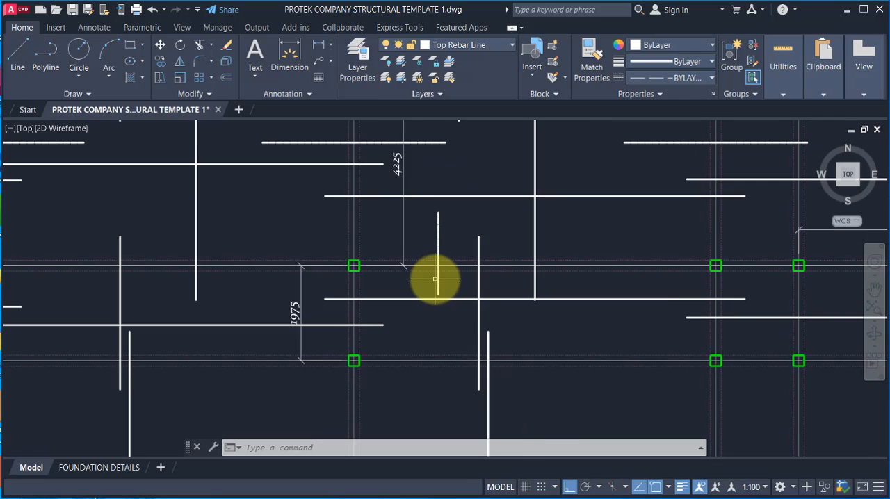
pyautogui.scroll(4, 438, 271)
pyautogui.scroll(-4, 461, 284)
pyautogui.scroll(2, 455, 218)
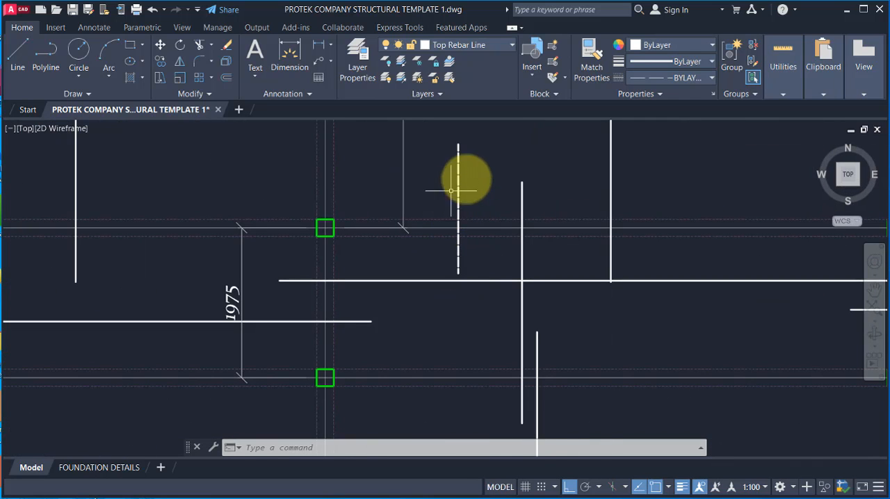
pyautogui.click(477, 152)
pyautogui.click(453, 165)
pyautogui.click(481, 263)
pyautogui.click(441, 251)
pyautogui.scroll(-4, 325, 239)
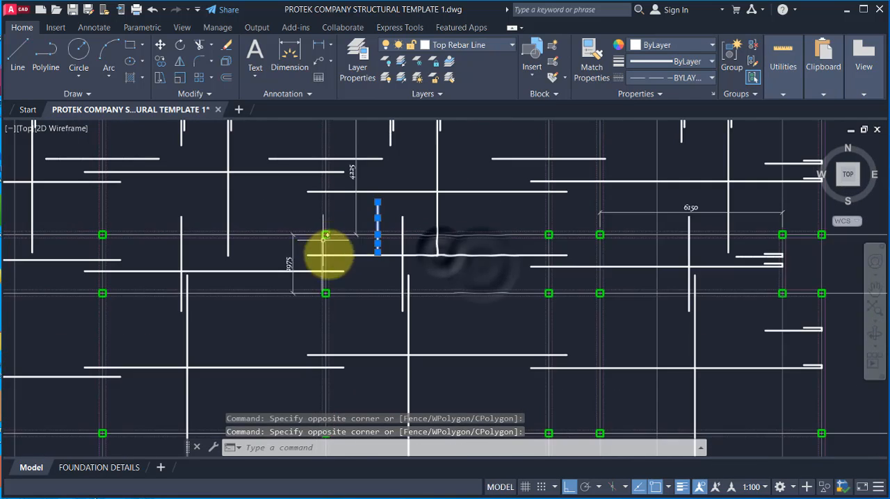
pyautogui.scroll(-2, 413, 284)
pyautogui.scroll(2, 191, 199)
pyautogui.click(160, 60)
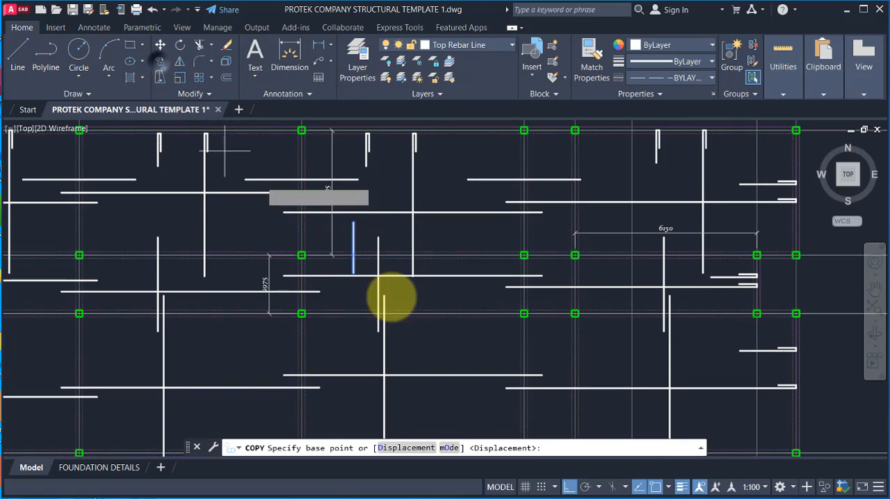
pyautogui.scroll(2, 354, 258)
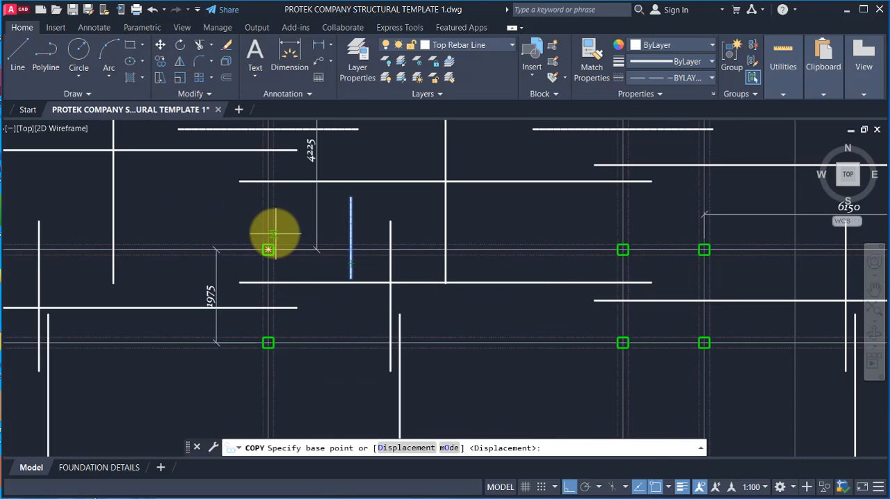
pyautogui.click(351, 250)
pyautogui.scroll(-4, 353, 251)
pyautogui.scroll(4, 480, 255)
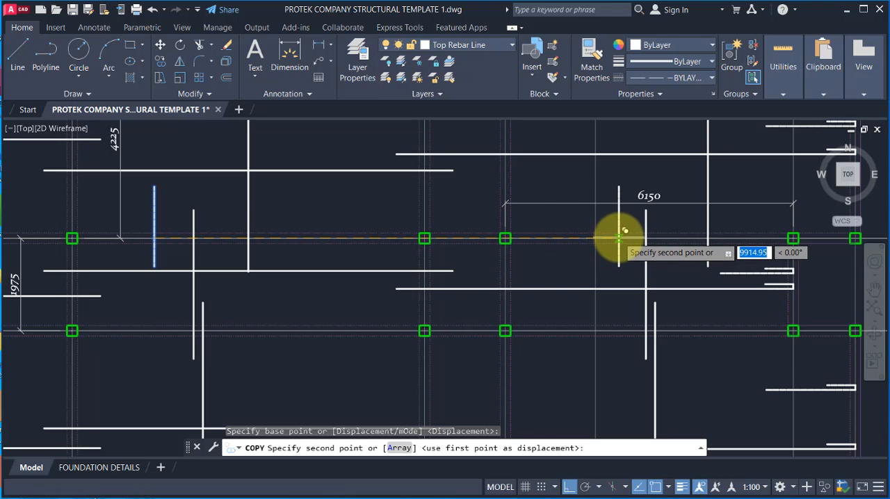
pyautogui.click(618, 239)
# Step: Place further copies of the two-part top bar along gridline A14 in each bay to the west, through the westernmost bay
pyautogui.scroll(-2, 618, 239)
pyautogui.scroll(-2, 642, 284)
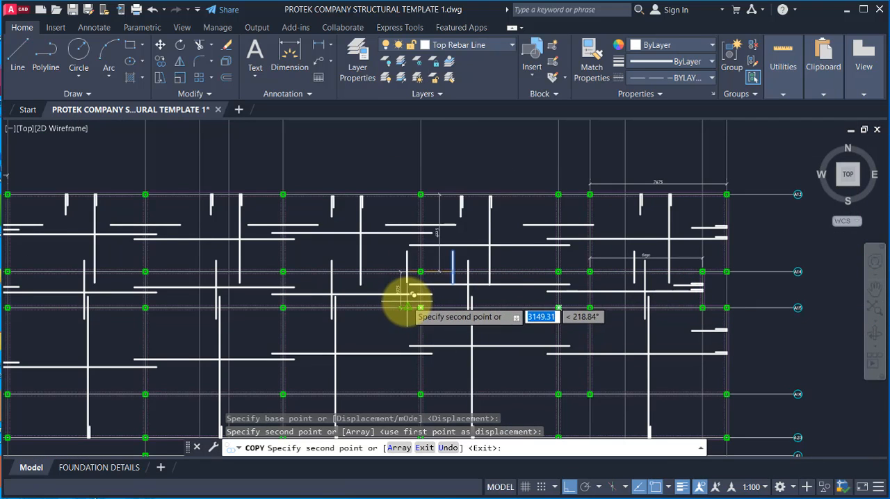
pyautogui.scroll(2, 376, 296)
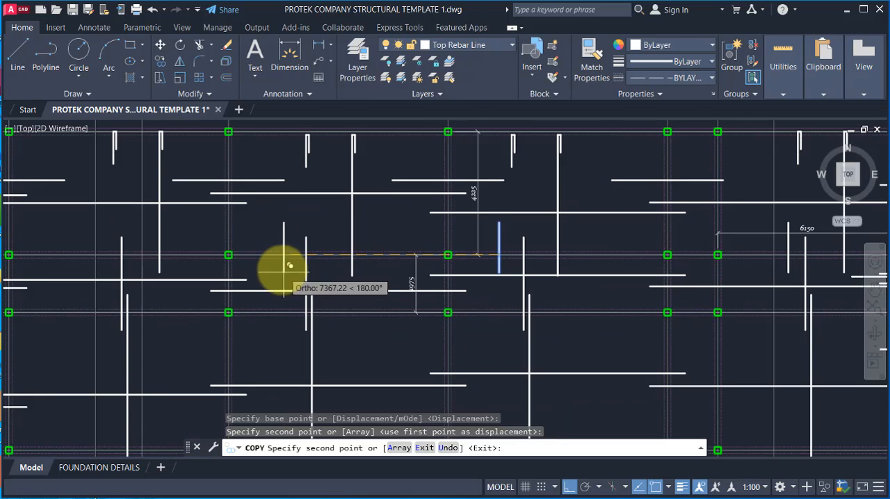
pyautogui.scroll(-2, 445, 290)
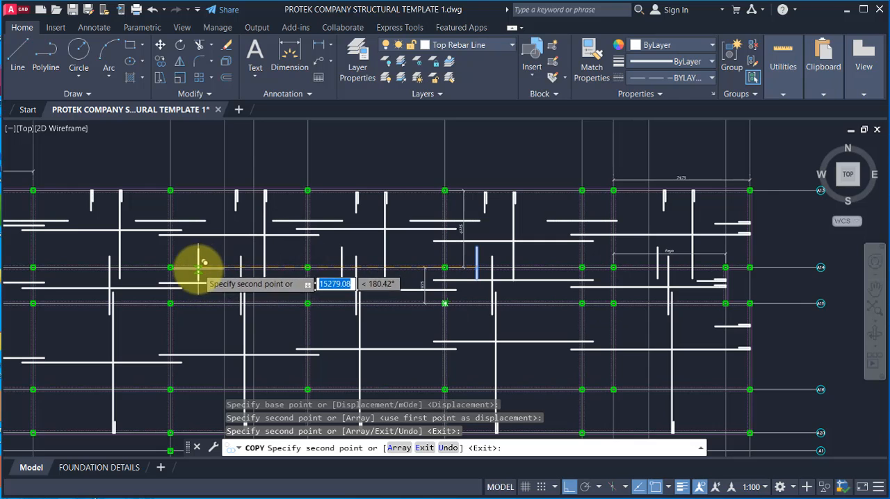
pyautogui.scroll(3, 201, 268)
pyautogui.scroll(-3, 487, 305)
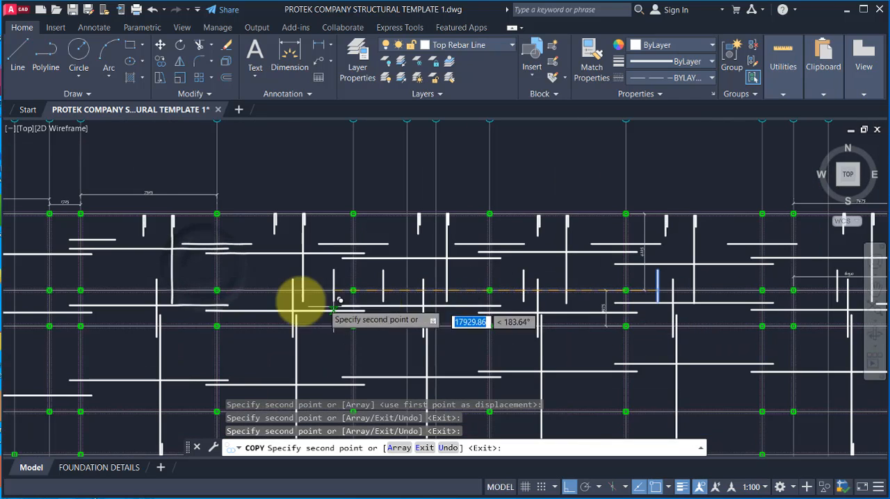
pyautogui.scroll(2, 257, 296)
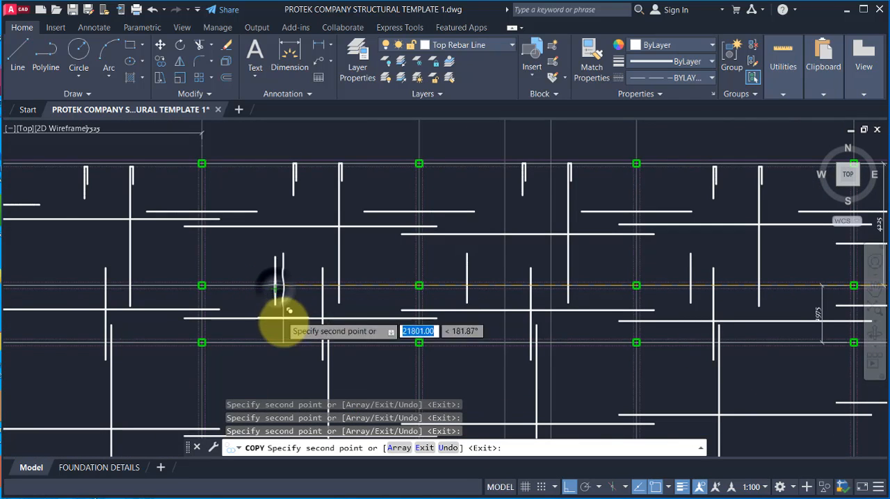
pyautogui.scroll(-2, 423, 288)
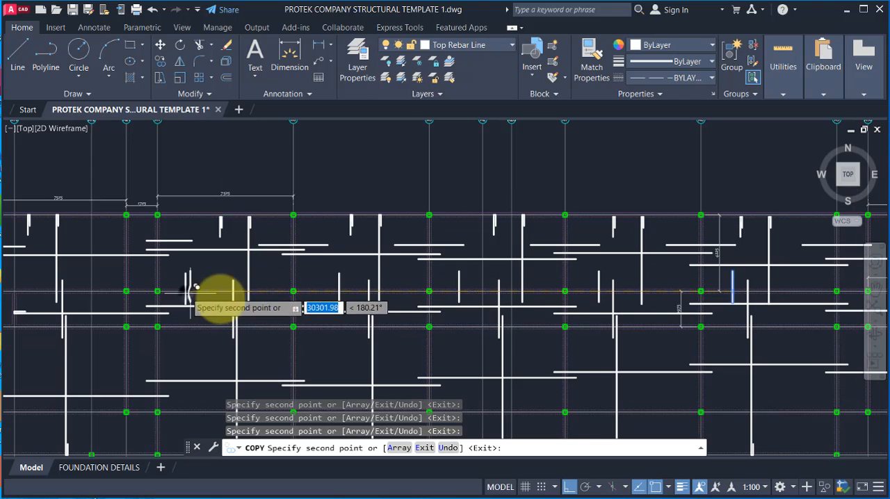
pyautogui.scroll(-3, 313, 309)
pyautogui.scroll(5, 303, 306)
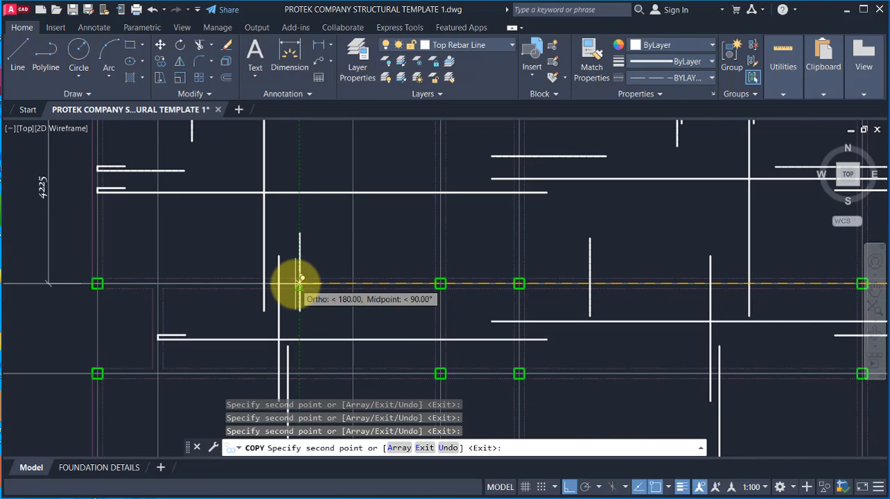
pyautogui.click(297, 284)
pyautogui.scroll(-4, 346, 249)
pyautogui.press('Escape')
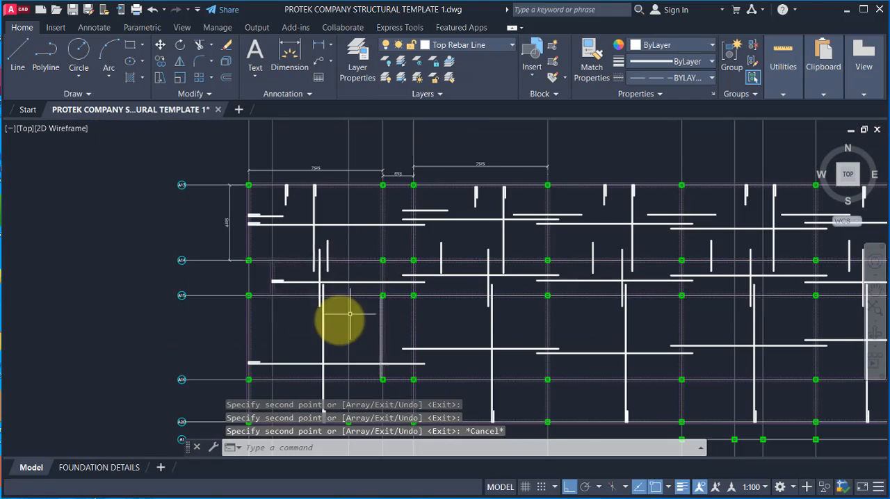
# Step: Mirror the westernmost bay's two-part top bar about a horizontal line between gridlines A14 and A15, keeping the source objects
pyautogui.scroll(-2, 339, 320)
pyautogui.scroll(2, 508, 305)
pyautogui.scroll(2, 252, 304)
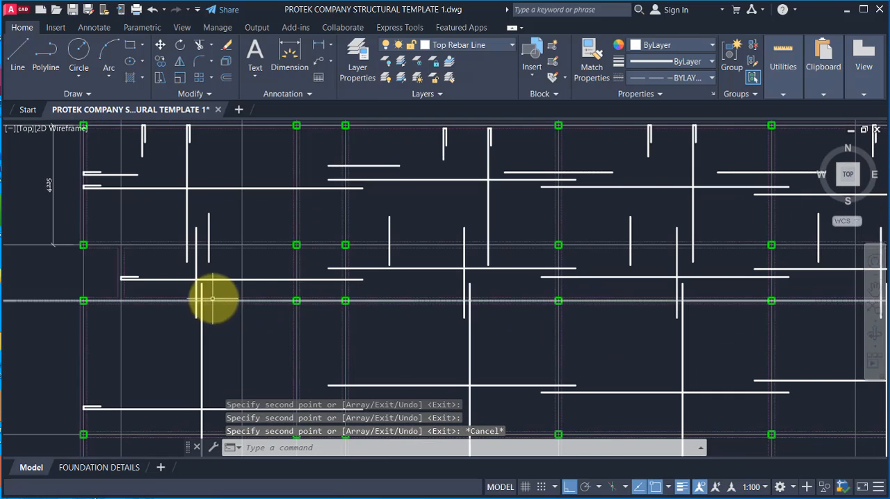
pyautogui.scroll(2, 212, 309)
pyautogui.scroll(-2, 248, 310)
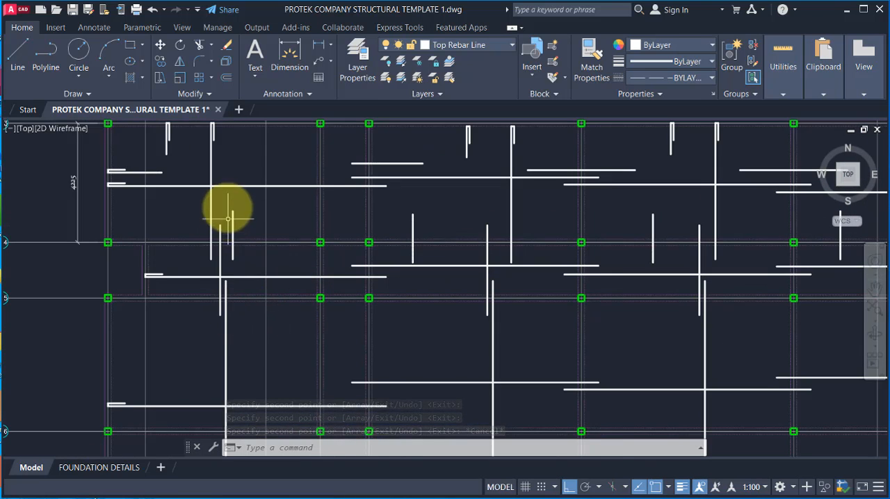
pyautogui.scroll(2, 231, 208)
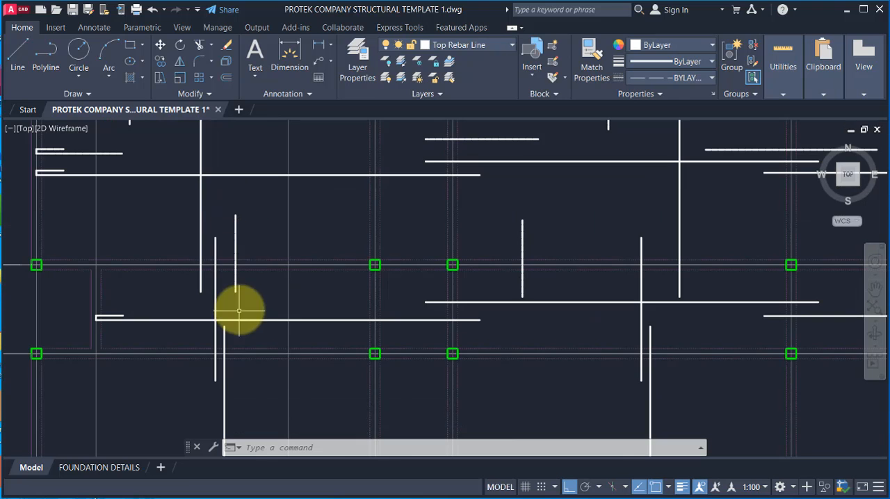
pyautogui.scroll(-2, 264, 297)
pyautogui.scroll(2, 253, 207)
pyautogui.click(243, 205)
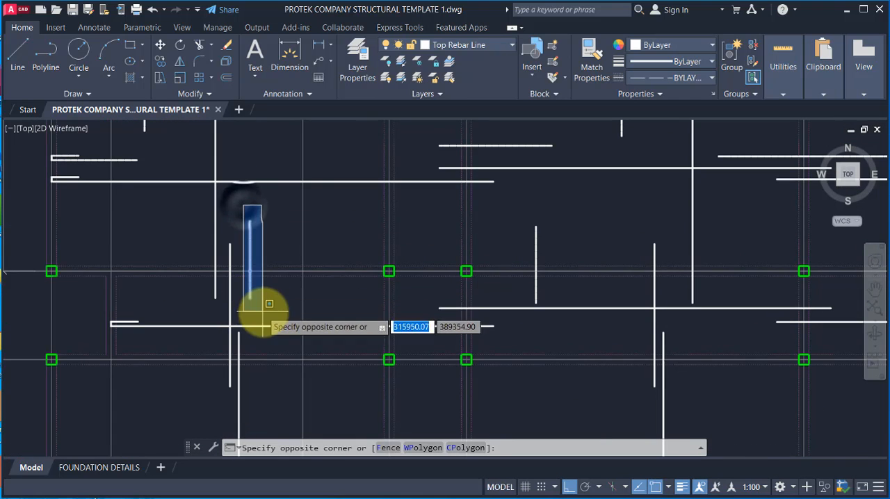
pyautogui.click(264, 308)
pyautogui.click(179, 77)
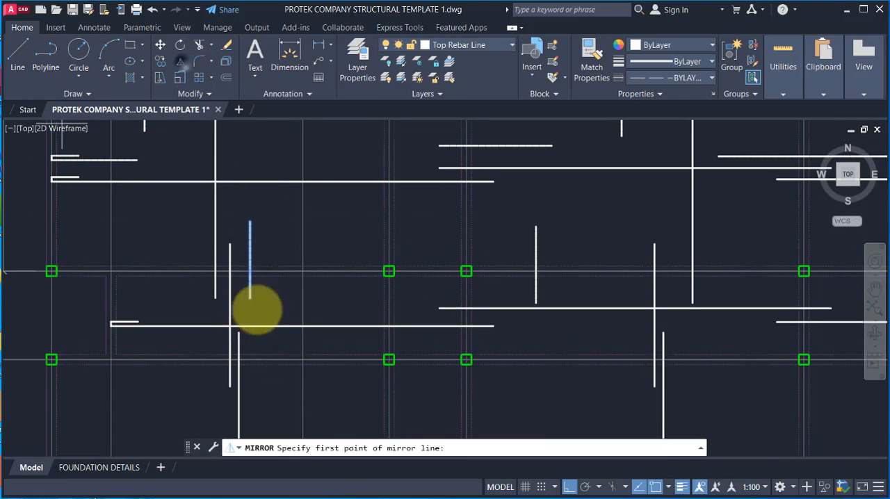
pyautogui.click(252, 310)
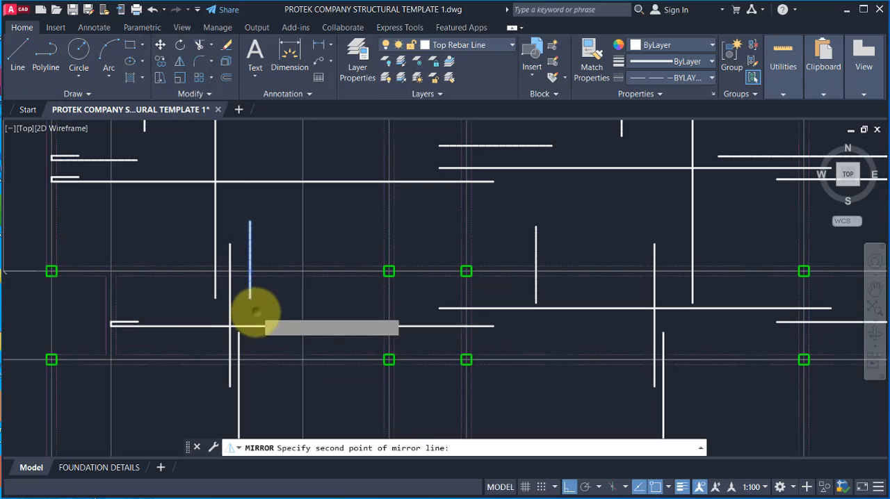
pyautogui.click(204, 313)
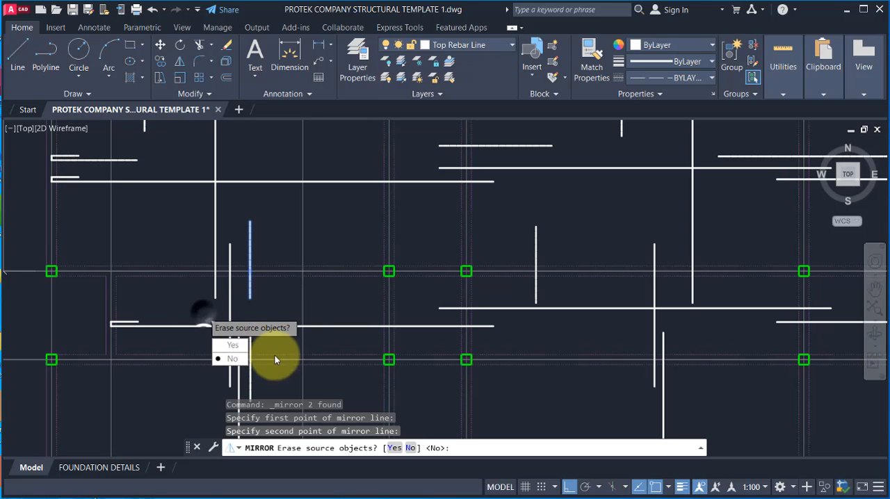
pyautogui.click(229, 360)
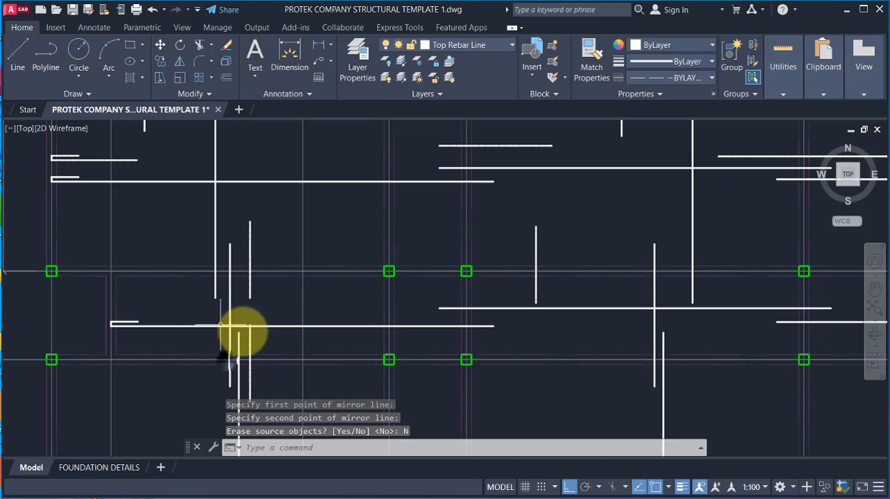
pyautogui.scroll(3, 250, 306)
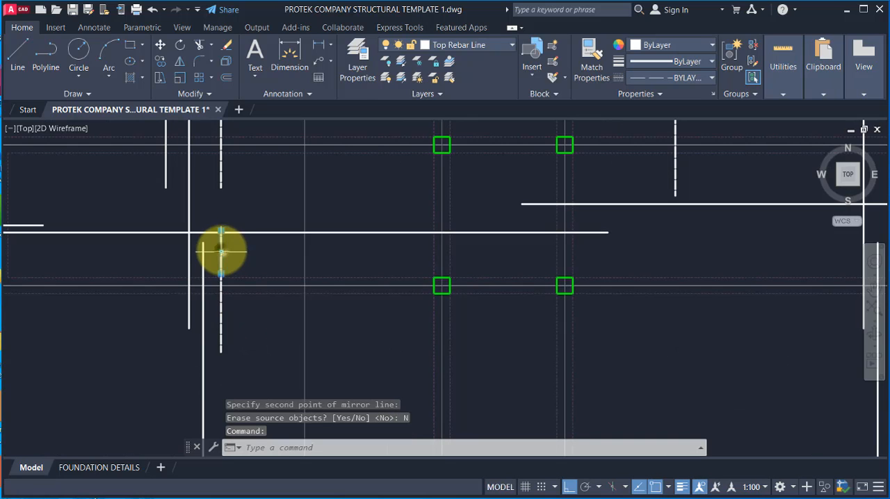
# Step: Move the mirrored two-part top bar from its shared point at the beam edge down onto gridline A15
pyautogui.scroll(2, 231, 292)
pyautogui.click(226, 334)
pyautogui.click(206, 338)
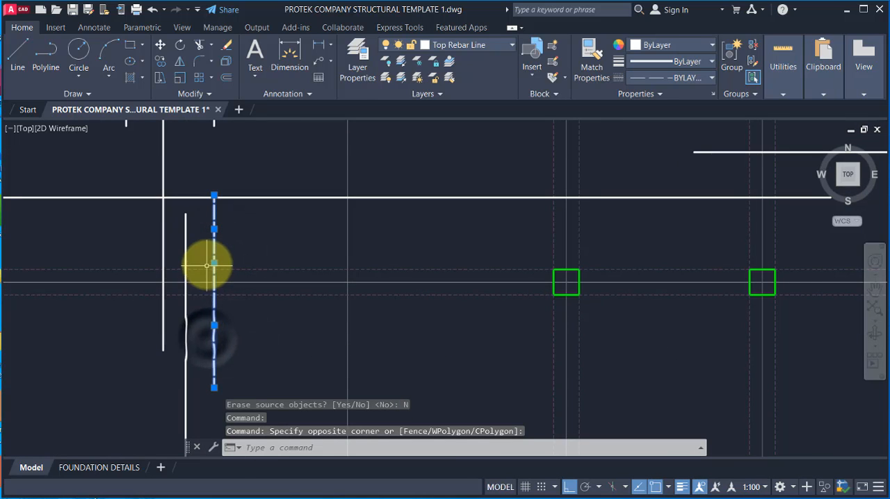
pyautogui.click(160, 44)
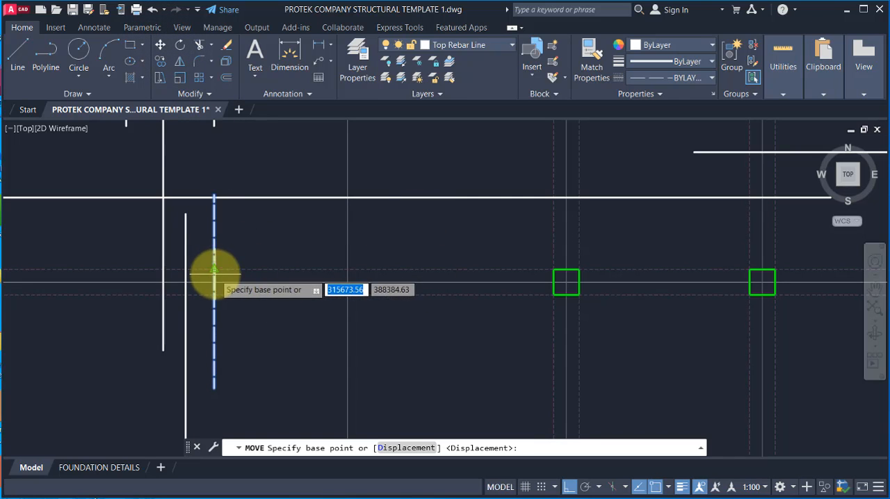
pyautogui.scroll(2, 214, 258)
pyautogui.scroll(2, 214, 260)
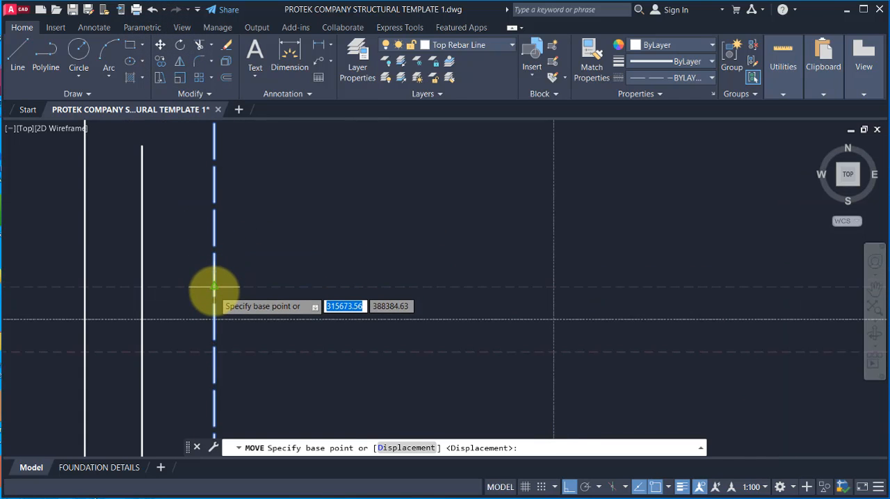
pyautogui.click(214, 286)
pyautogui.press('Escape')
# Step: Copy the moved two-part top bar from its shared point on gridline A15 into the adjacent bay between gridlines A4 and A5
pyautogui.scroll(-3, 318, 292)
pyautogui.scroll(2, 315, 288)
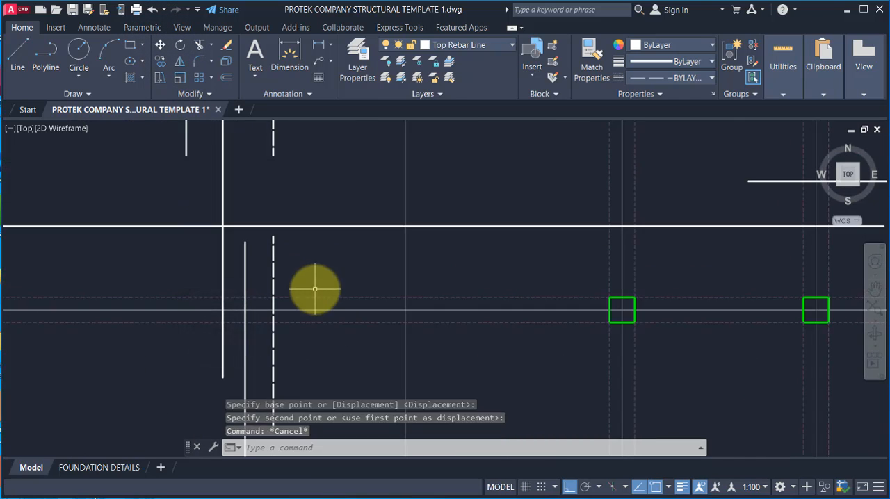
pyautogui.scroll(-2, 292, 281)
pyautogui.scroll(2, 276, 237)
pyautogui.click(274, 205)
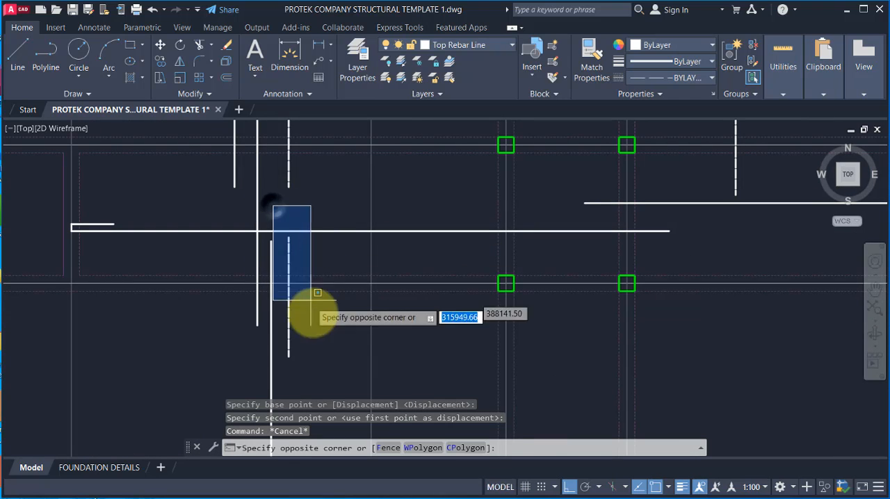
pyautogui.click(333, 362)
pyautogui.click(161, 61)
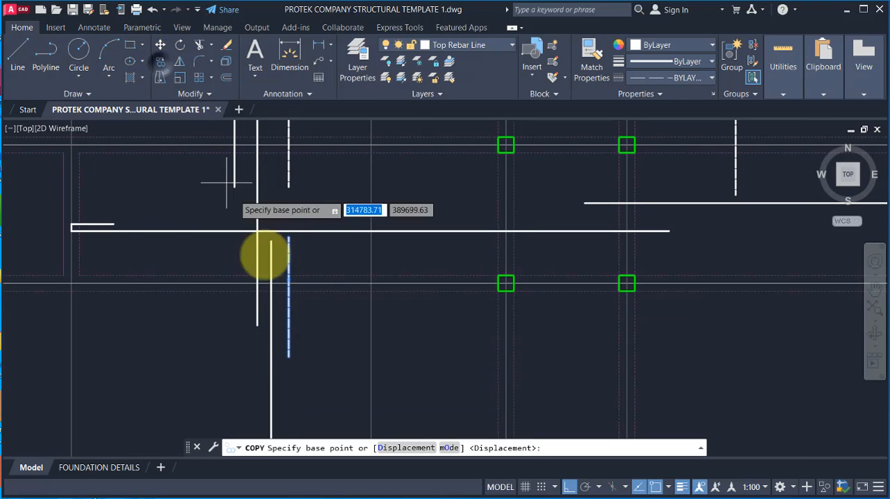
pyautogui.click(289, 286)
pyautogui.scroll(-2, 250, 298)
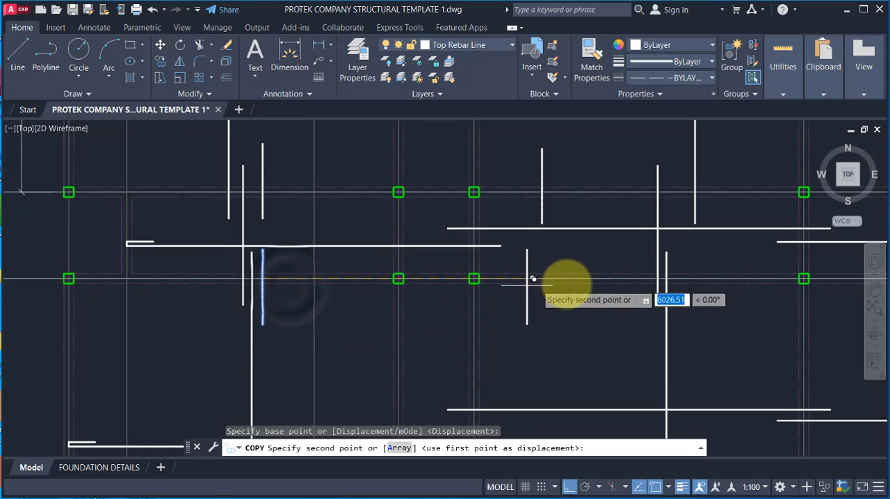
pyautogui.click(569, 274)
# Step: Place further copies of the two-part top bar along gridline A15 in each bay to the east, through the easternmost bay
pyautogui.scroll(-3, 282, 271)
pyautogui.scroll(4, 521, 301)
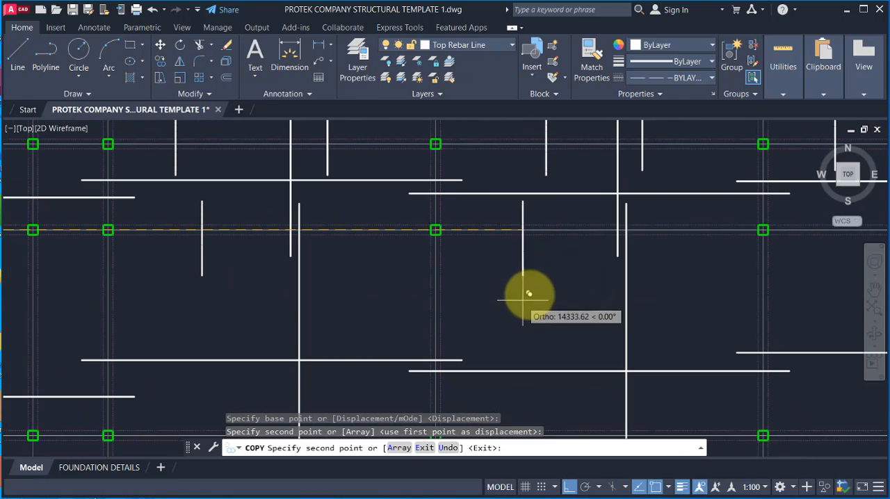
pyautogui.click(542, 234)
pyautogui.scroll(-2, 403, 259)
pyautogui.scroll(2, 691, 243)
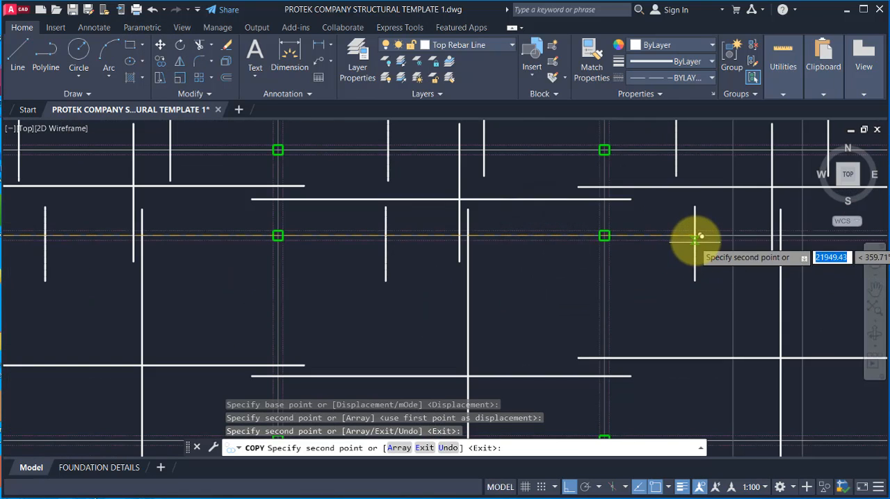
pyautogui.click(691, 243)
pyautogui.scroll(-4, 409, 325)
pyautogui.scroll(2, 486, 323)
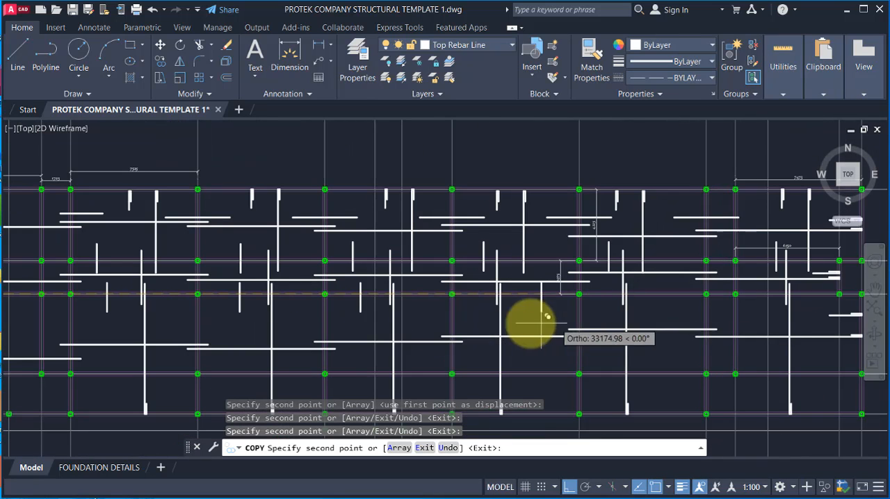
pyautogui.scroll(4, 542, 299)
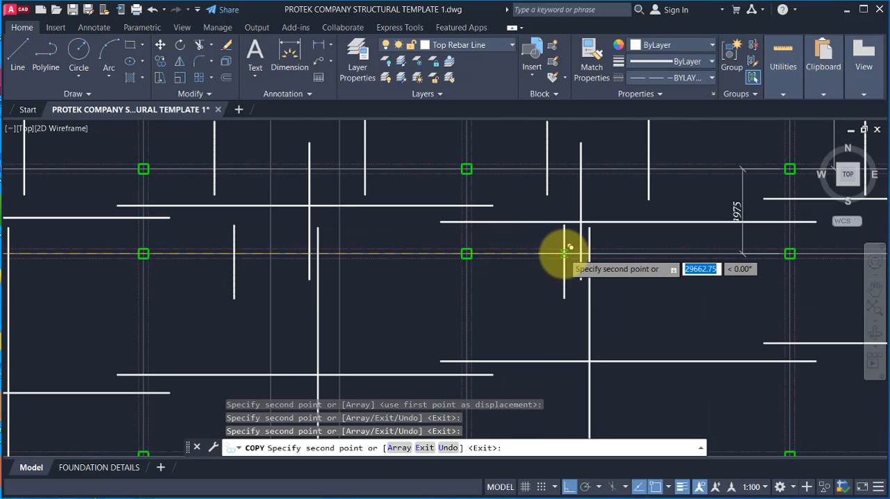
pyautogui.click(564, 255)
pyautogui.scroll(-4, 417, 283)
pyautogui.scroll(2, 595, 298)
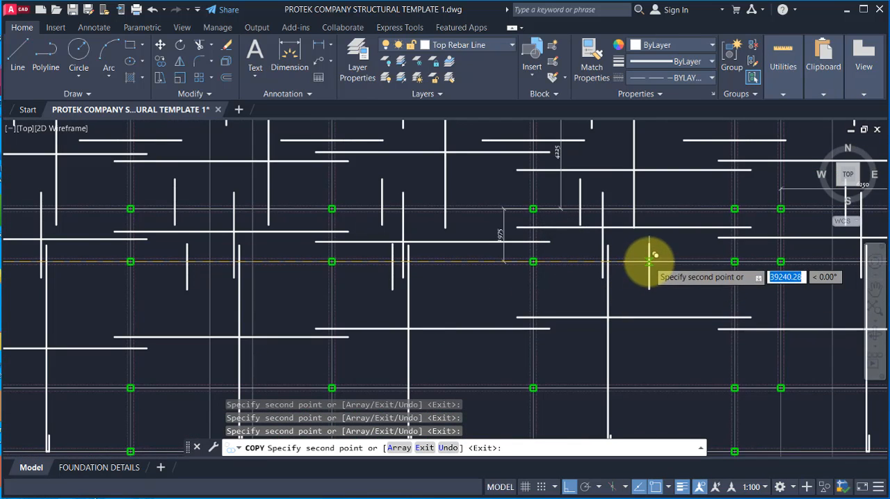
pyautogui.scroll(-4, 536, 264)
pyautogui.scroll(4, 667, 271)
pyautogui.scroll(2, 688, 250)
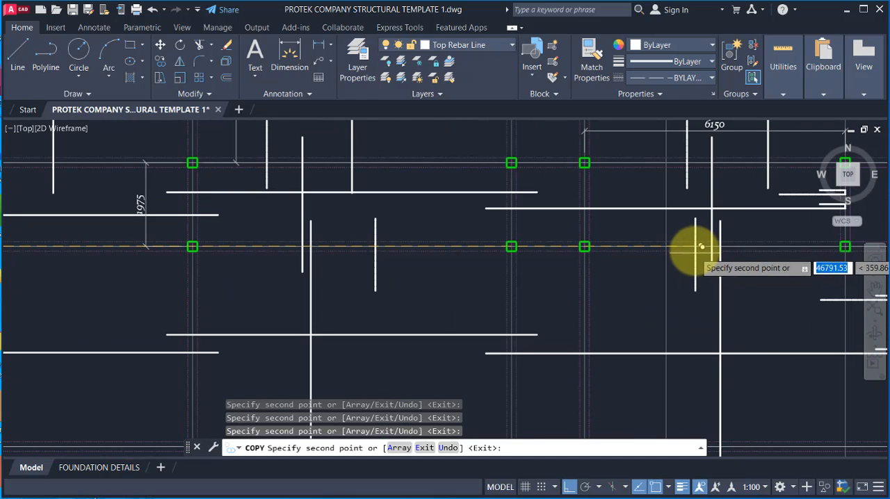
pyautogui.scroll(-4, 688, 233)
pyautogui.press('Escape')
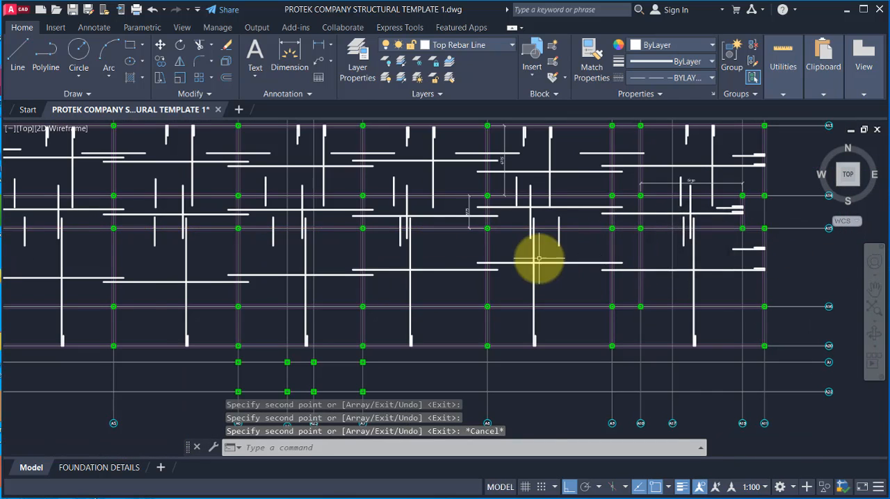
# Step: Examine the copied bars along gridline A15 and the southwestern bay between gridlines A16 and A20
pyautogui.scroll(-2, 540, 254)
pyautogui.scroll(2, 427, 235)
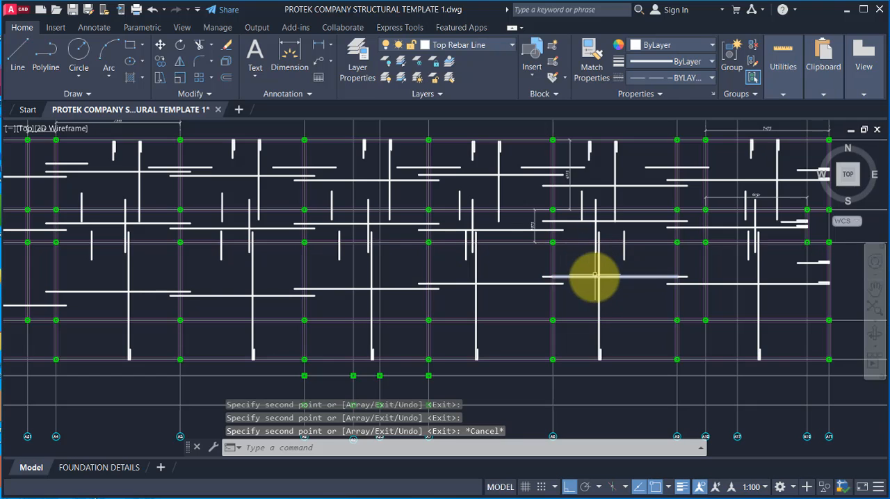
pyautogui.scroll(-2, 222, 357)
pyautogui.scroll(2, 174, 298)
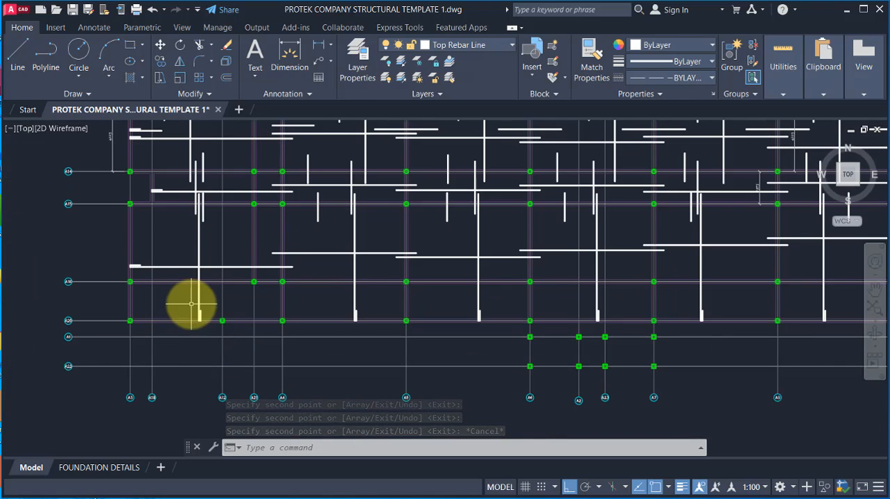
pyautogui.scroll(2, 186, 317)
pyautogui.scroll(2, 115, 318)
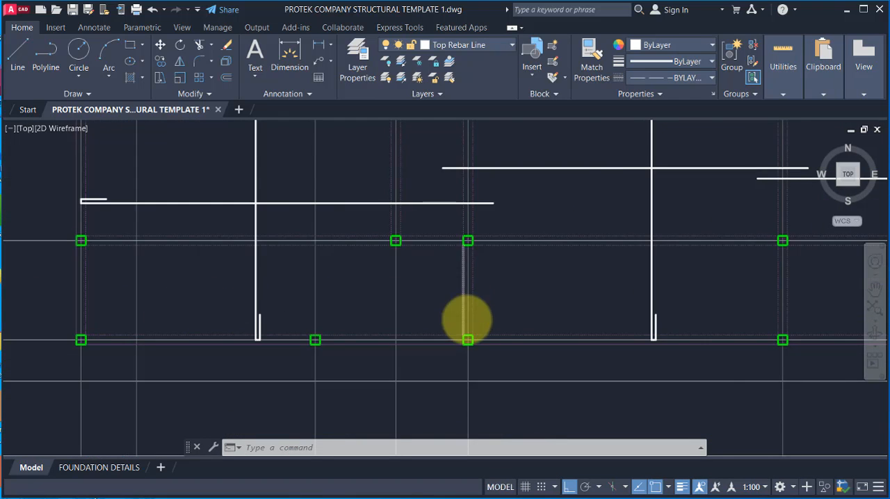
pyautogui.scroll(-2, 417, 327)
pyautogui.scroll(2, 378, 298)
pyautogui.scroll(2, 334, 306)
pyautogui.scroll(-2, 208, 341)
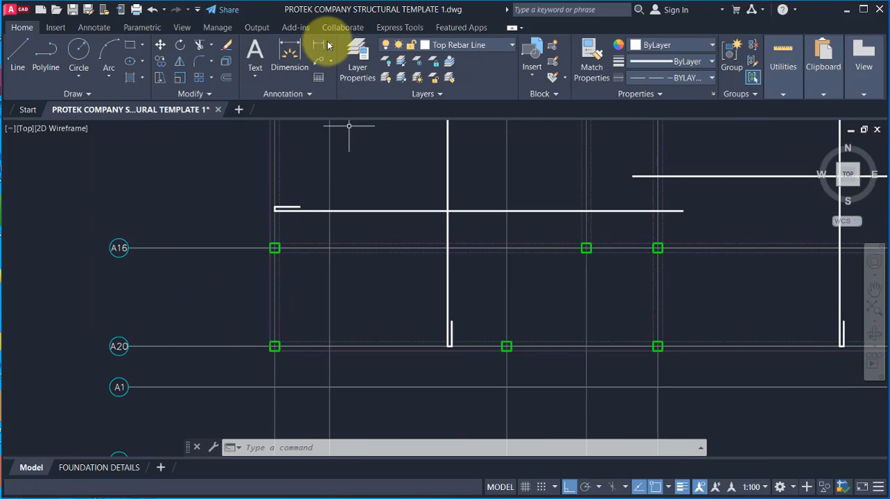
pyautogui.click(328, 46)
pyautogui.click(341, 66)
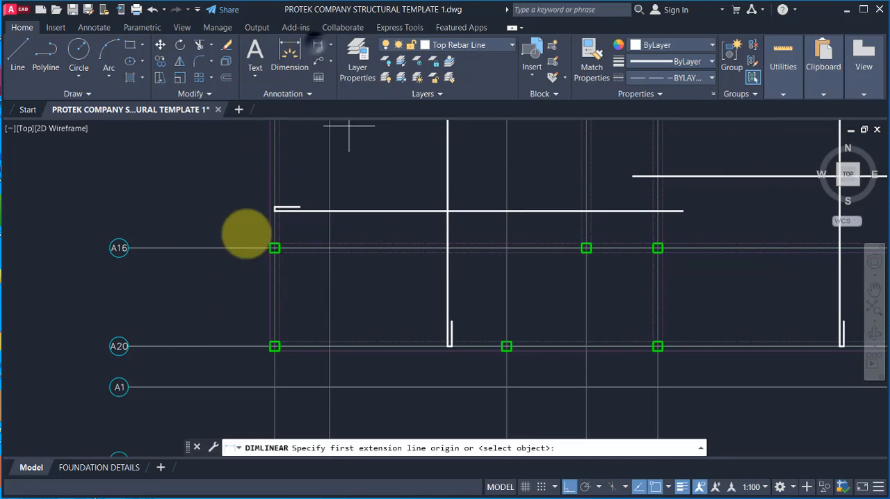
pyautogui.click(231, 346)
pyautogui.click(231, 248)
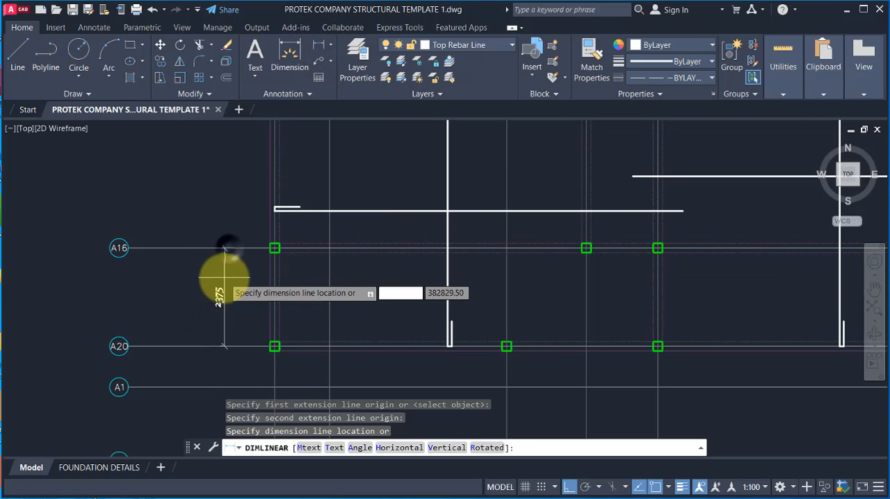
pyautogui.scroll(2, 226, 278)
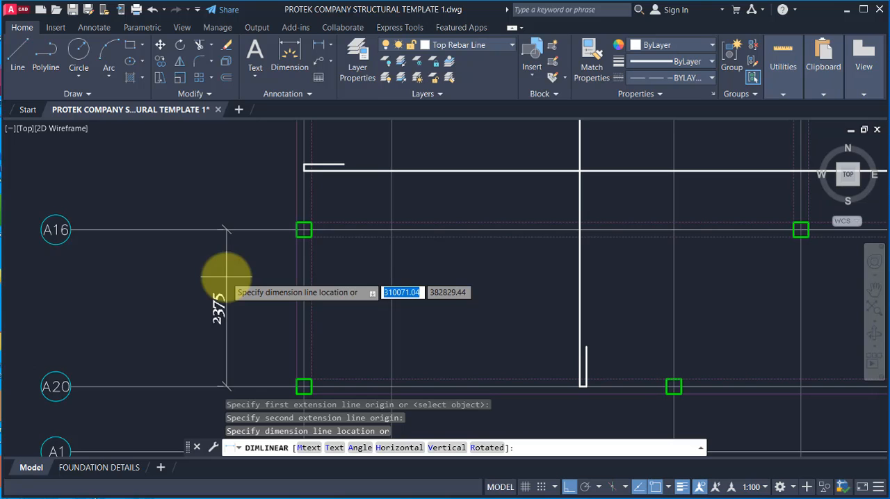
pyautogui.press('Escape')
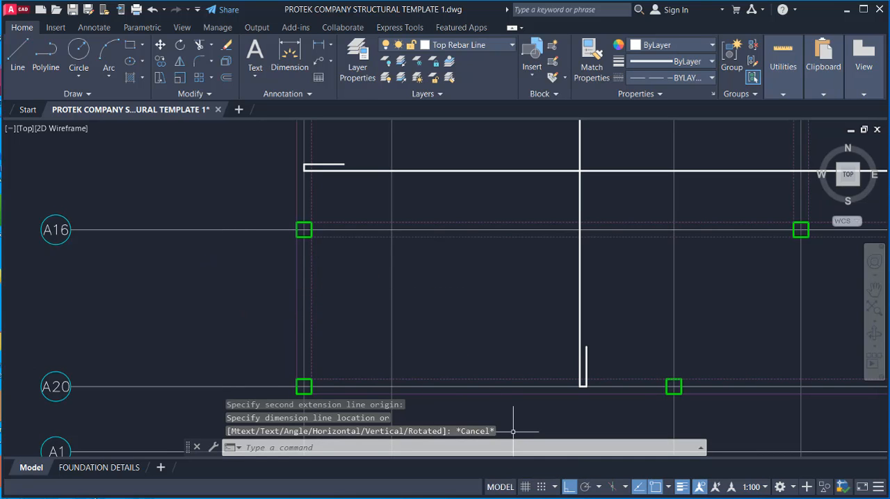
pyautogui.hotkey('alt', 'Tab')
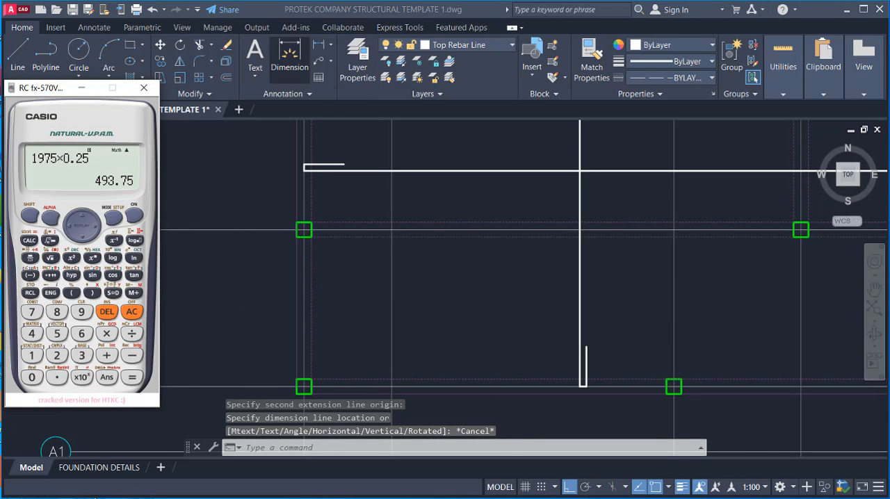
pyautogui.hotkey('alt', 'Tab')
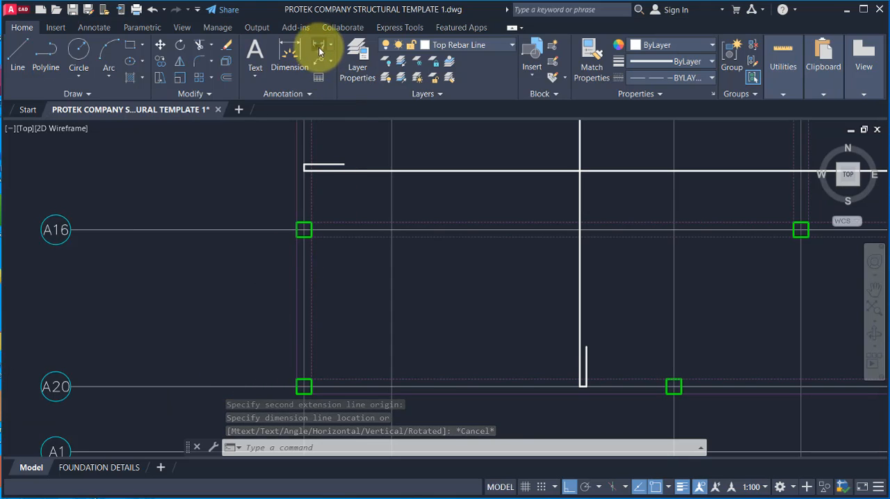
# Step: Add a vertical linear dimension between gridlines A20 and A16 just west of the westernmost columns
pyautogui.click(319, 51)
pyautogui.click(234, 386)
pyautogui.click(234, 229)
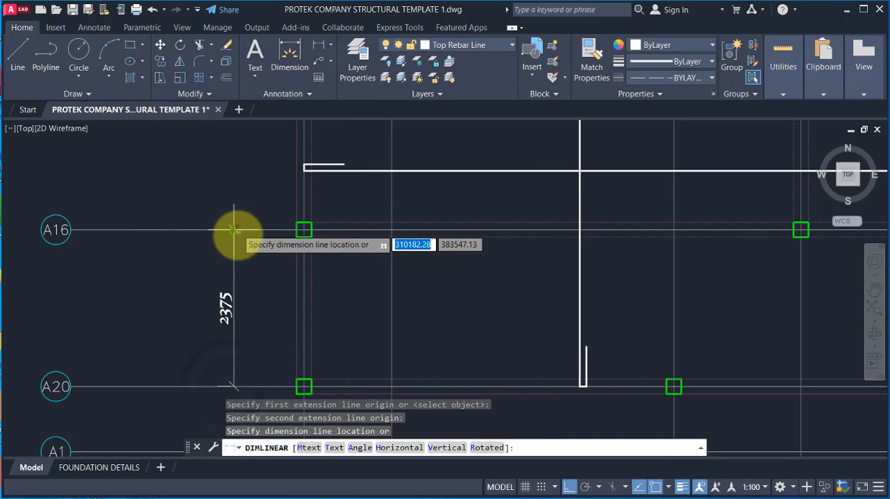
pyautogui.click(244, 264)
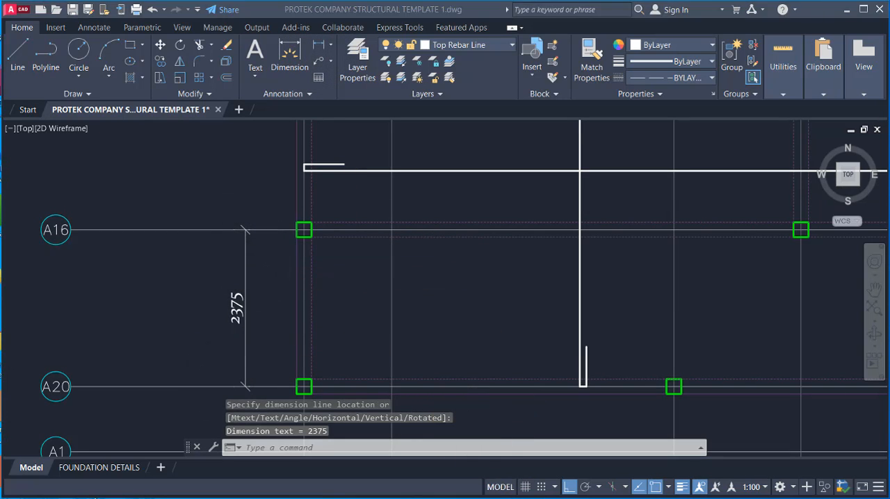
# Step: Switch to the Casio calculator and clear the previous calculation
pyautogui.hotkey('alt', 'Tab')
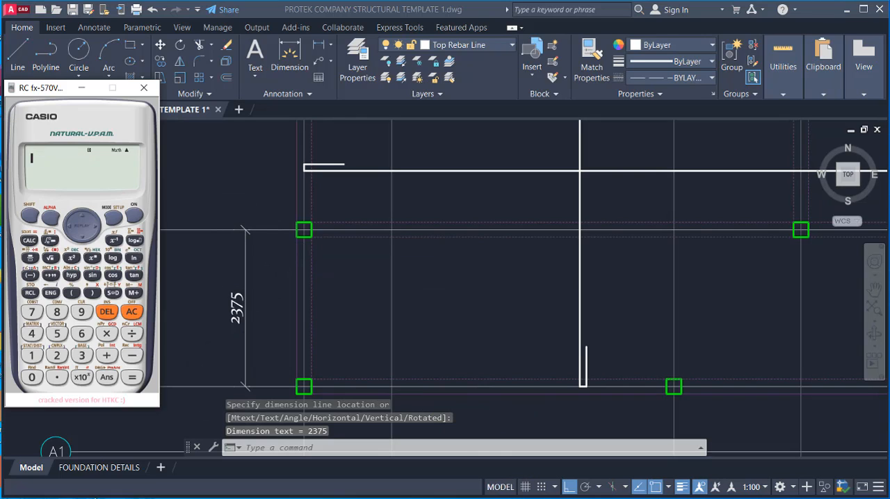
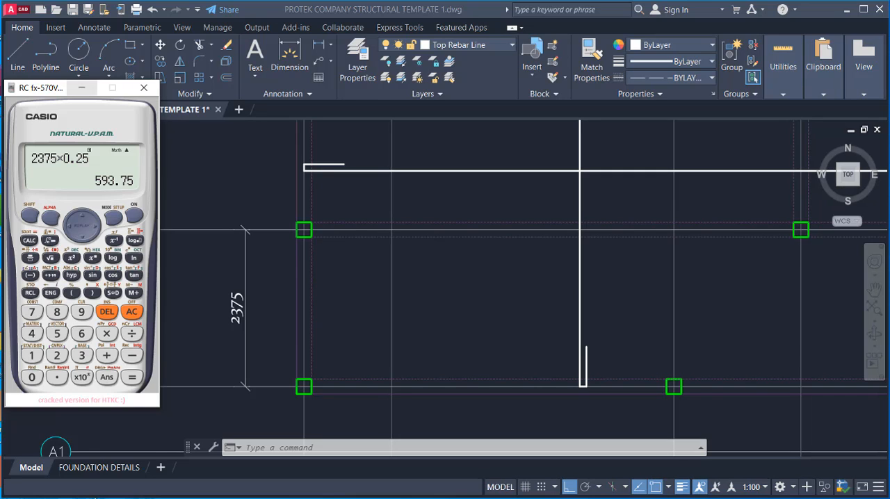
# Step: Draw a vertical line 600 long upward from grid line A20, between grids A18 and A12
pyautogui.click(294, 189)
pyautogui.click(12, 60)
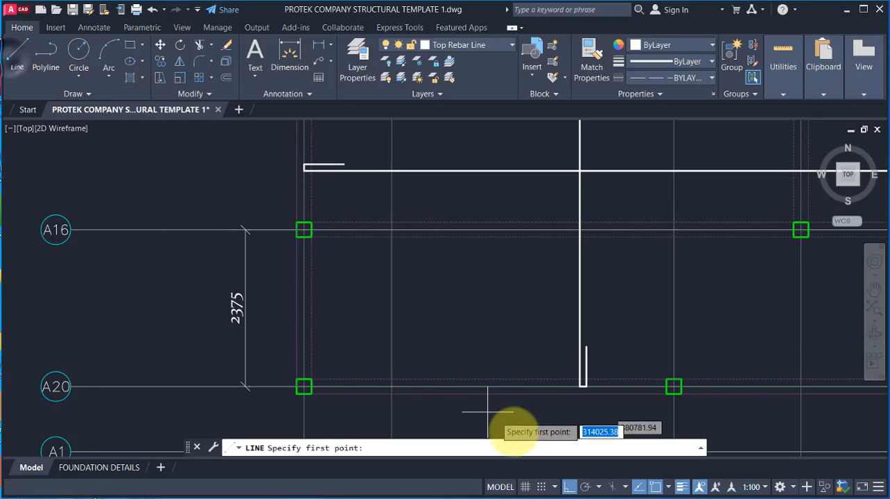
pyautogui.scroll(2, 504, 407)
pyautogui.click(405, 377)
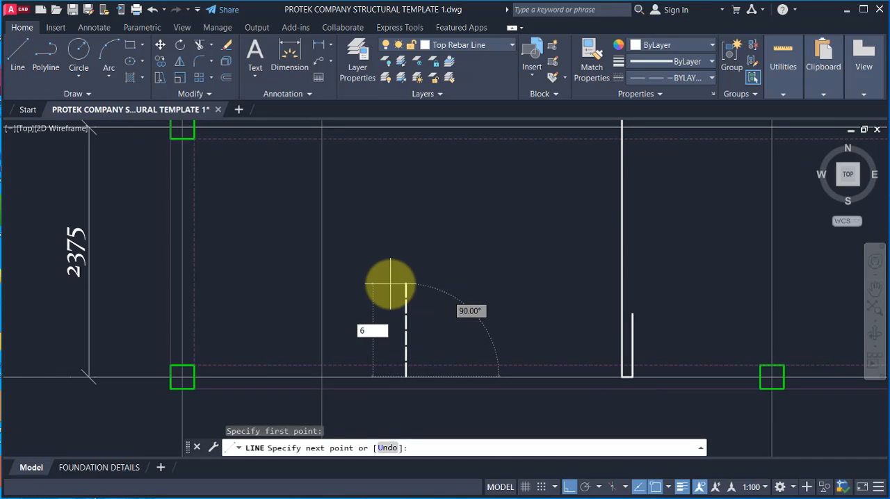
pyautogui.press('Return')
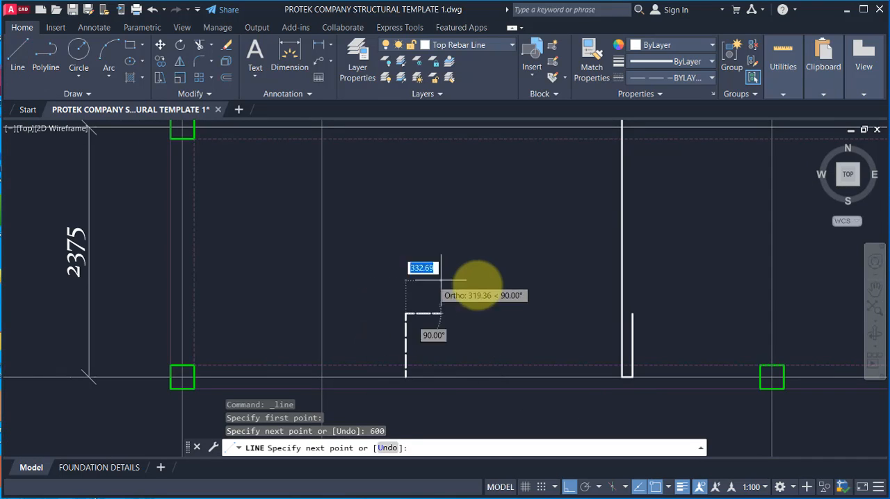
pyautogui.press('Escape')
# Step: Complete the U-shaped top bar from the line's lower end with a 100 long horizontal segment and a 600 long upward leg
pyautogui.press('Return')
pyautogui.scroll(2, 419, 381)
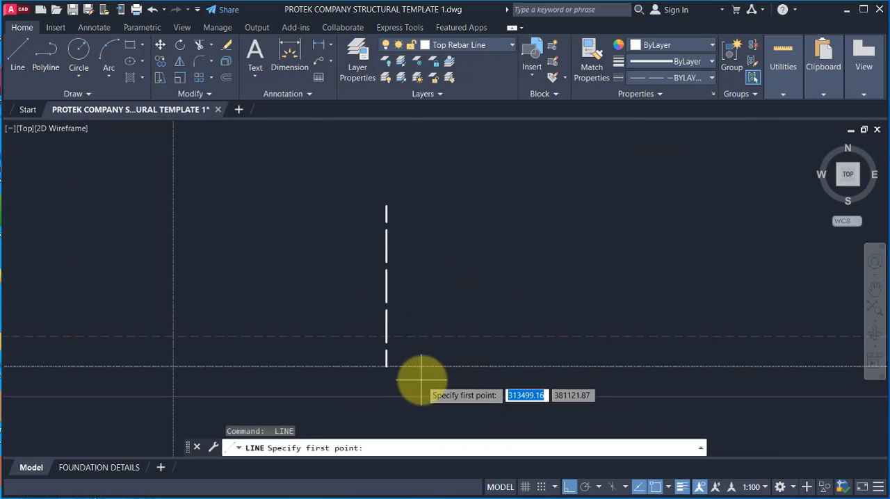
pyautogui.click(386, 366)
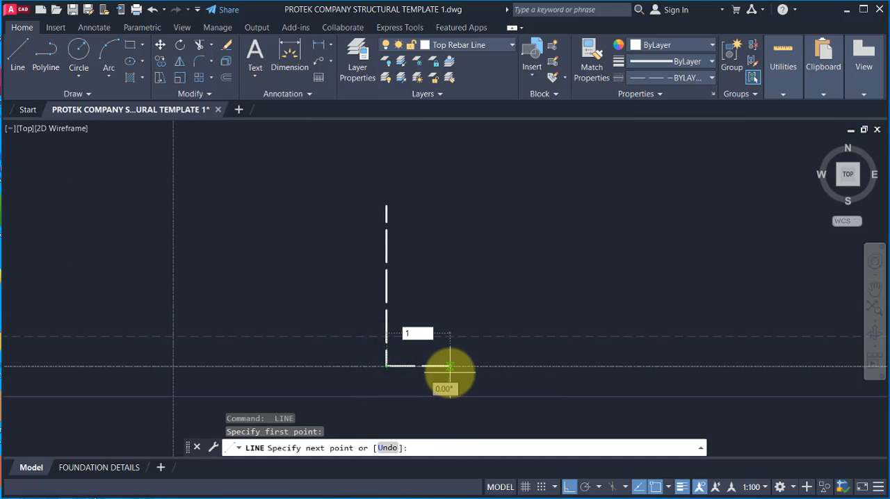
pyautogui.press('Return')
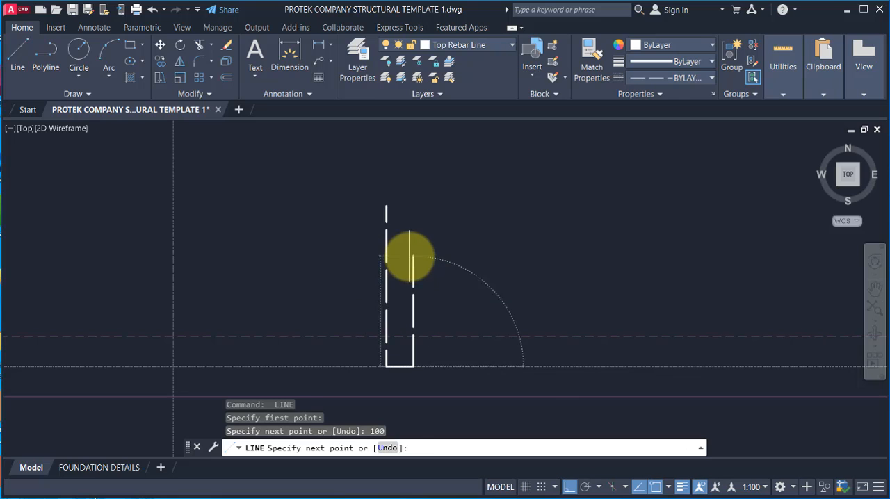
pyautogui.write('600')
pyautogui.press('Return')
pyautogui.press('Escape')
pyautogui.scroll(-5, 347, 215)
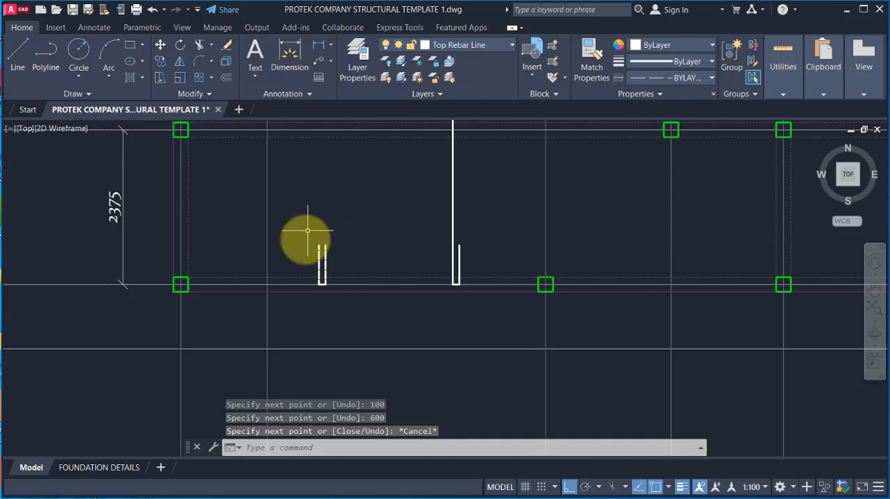
# Step: Copy the U-shaped bar from its lower corner to grid line A20 in the bay between A4 and A5
pyautogui.scroll(3, 301, 271)
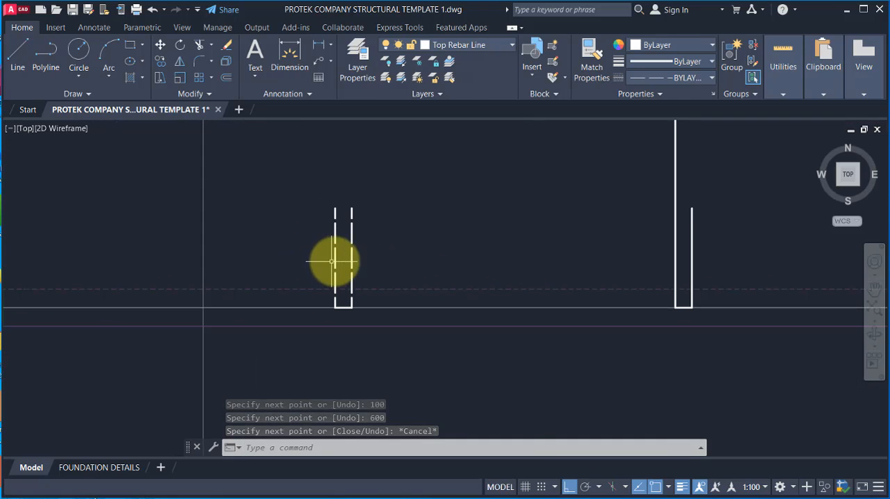
pyautogui.scroll(-1, 333, 261)
pyautogui.click(302, 193)
pyautogui.click(383, 324)
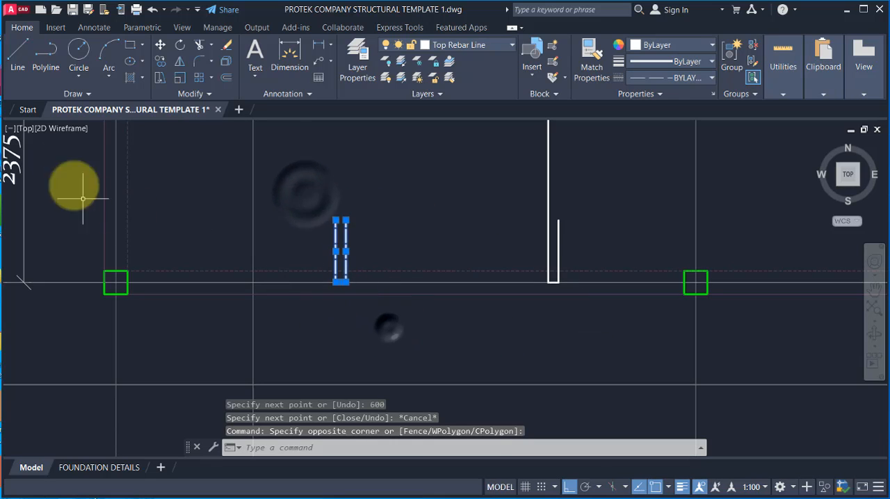
pyautogui.click(160, 61)
pyautogui.click(333, 282)
pyautogui.scroll(-6, 299, 285)
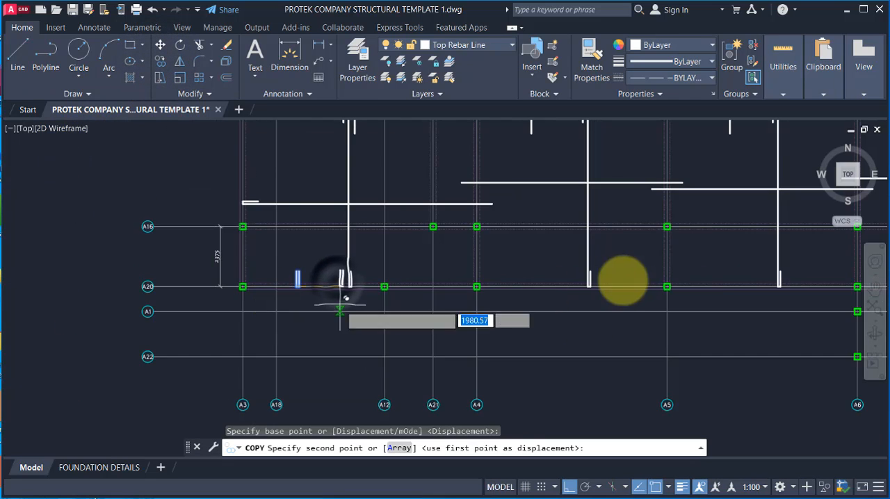
pyautogui.scroll(3, 540, 294)
pyautogui.click(530, 292)
pyautogui.scroll(-3, 412, 329)
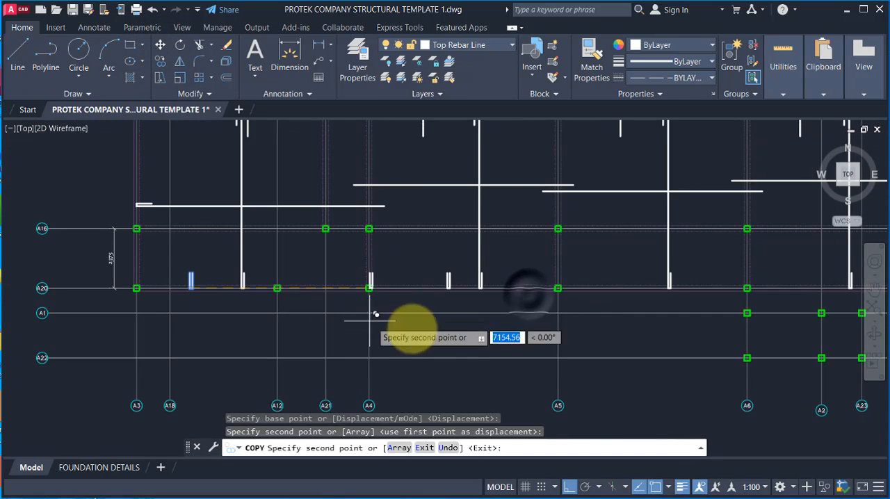
pyautogui.scroll(2, 665, 271)
pyautogui.click(675, 266)
pyautogui.scroll(3, 587, 278)
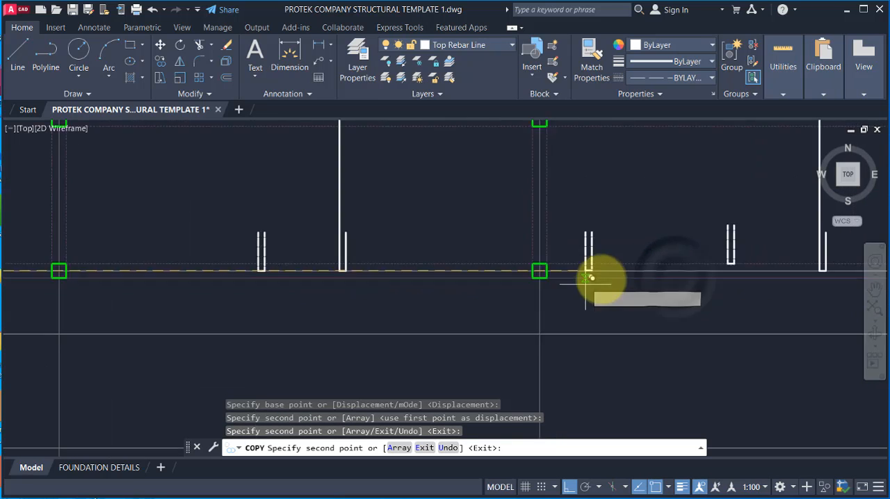
pyautogui.scroll(-3, 587, 278)
pyautogui.scroll(4, 657, 278)
pyautogui.scroll(3, 560, 278)
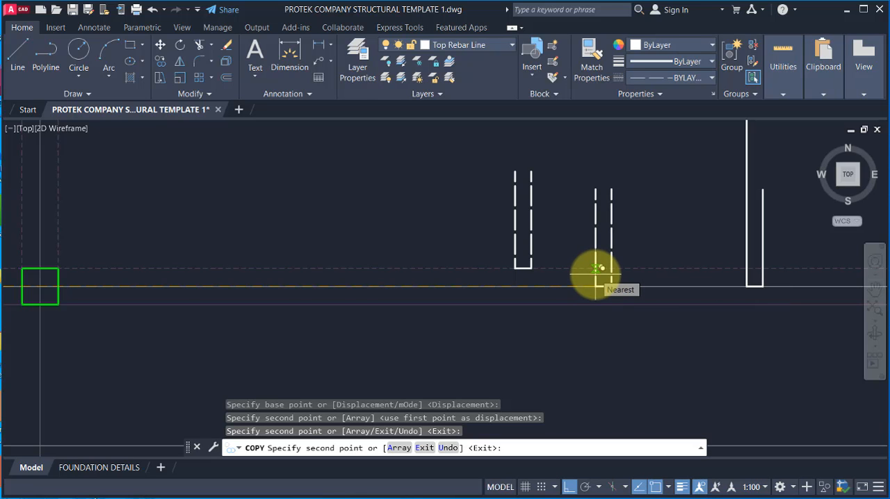
pyautogui.hotkey('ctrl', 'z')
# Step: Place further copies of the U-shaped bar along grid line A20 in bays A5–A6, A6–A7 and A7–A8
pyautogui.scroll(-3, 580, 267)
pyautogui.scroll(-3, 496, 268)
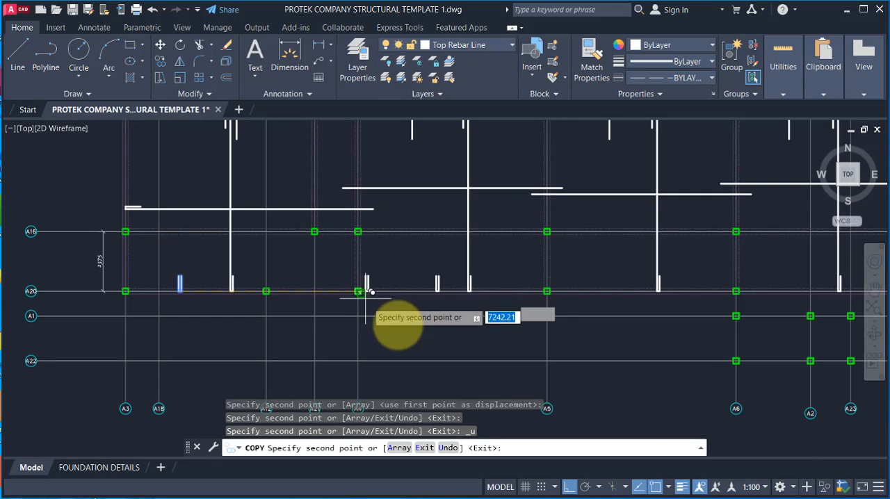
pyautogui.scroll(2, 634, 280)
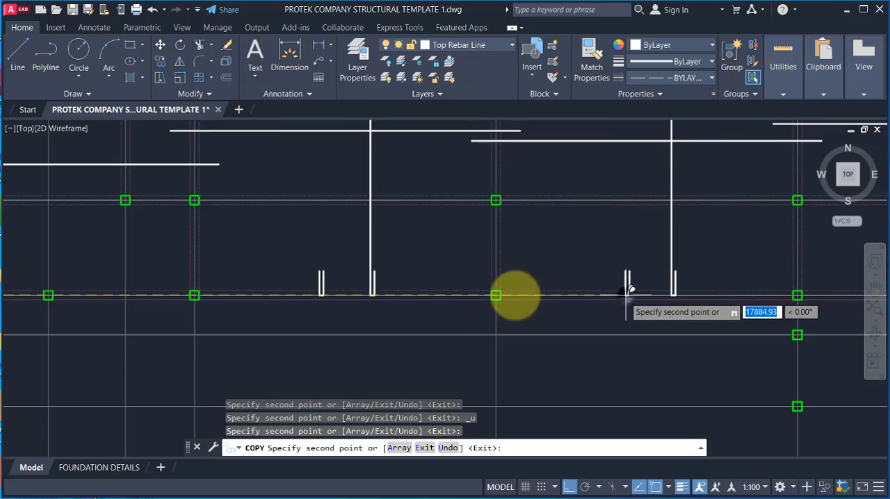
pyautogui.scroll(-3, 628, 291)
pyautogui.scroll(3, 629, 285)
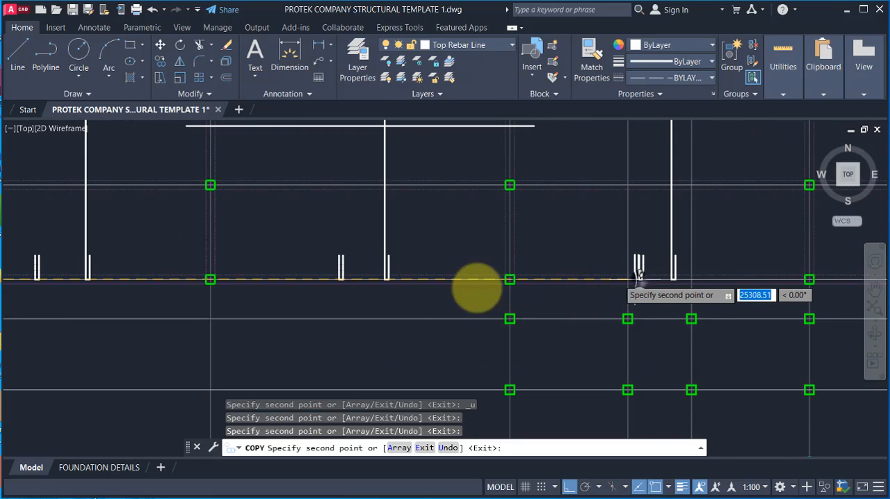
pyautogui.scroll(-3, 598, 295)
pyautogui.scroll(3, 642, 285)
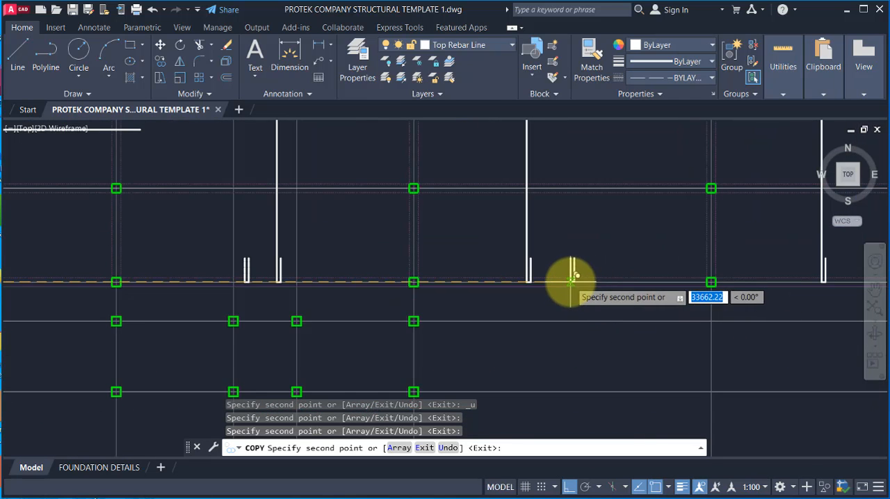
# Step: Place the remaining copies of the U-shaped bar on grid line A20 in bay A8–A9 and between A10 and A17, ending the copying
pyautogui.scroll(-3, 445, 316)
pyautogui.scroll(3, 626, 298)
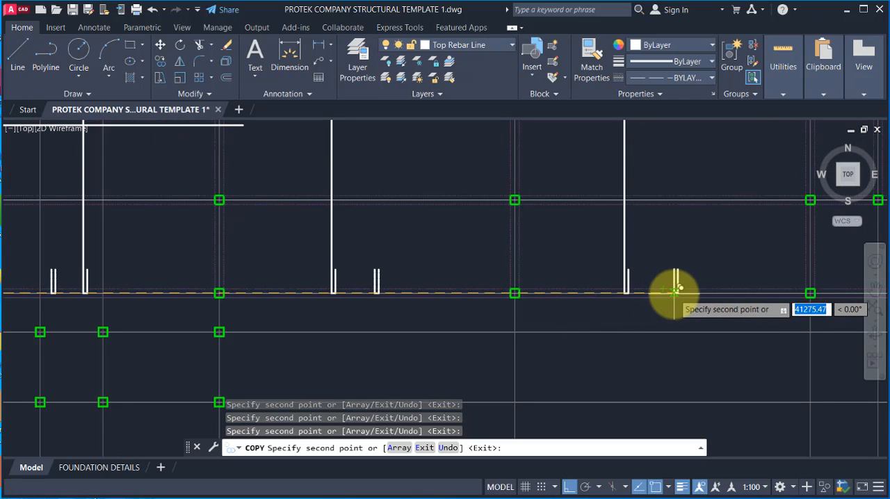
pyautogui.scroll(-3, 550, 298)
pyautogui.scroll(4, 596, 299)
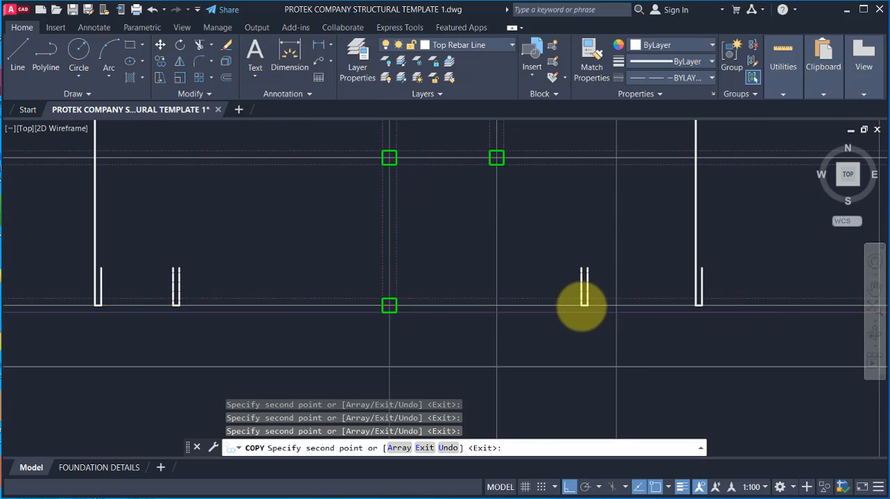
pyautogui.scroll(-3, 582, 306)
pyautogui.scroll(3, 616, 318)
pyautogui.scroll(-2, 652, 339)
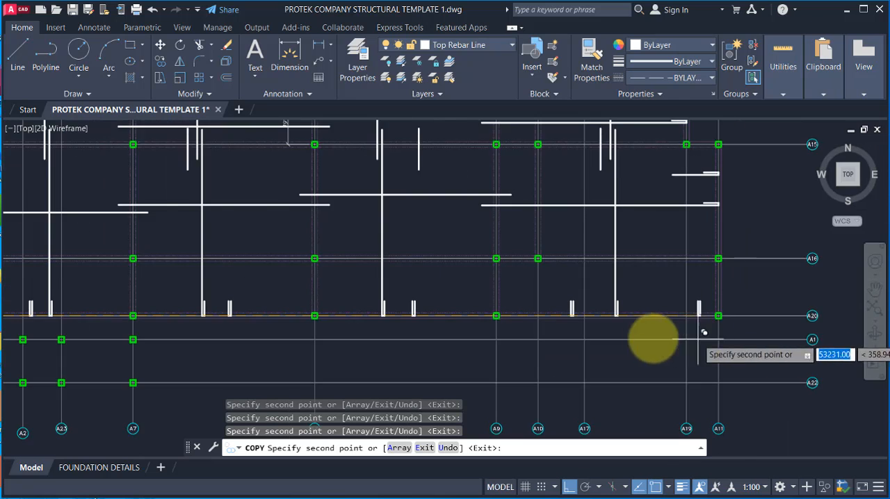
pyautogui.scroll(-2, 703, 333)
pyautogui.press('Escape')
pyautogui.scroll(-3, 632, 327)
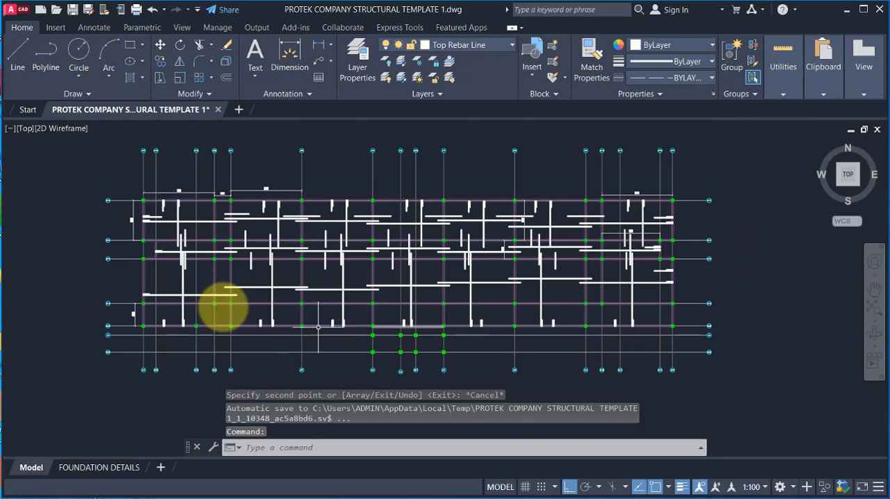
# Step: Examine the top and bottom rebar layout across the slab, checking the horizontal bars around grid A4 between A13 and A14
pyautogui.scroll(2, 292, 243)
pyautogui.scroll(-2, 361, 313)
pyautogui.scroll(2, 320, 320)
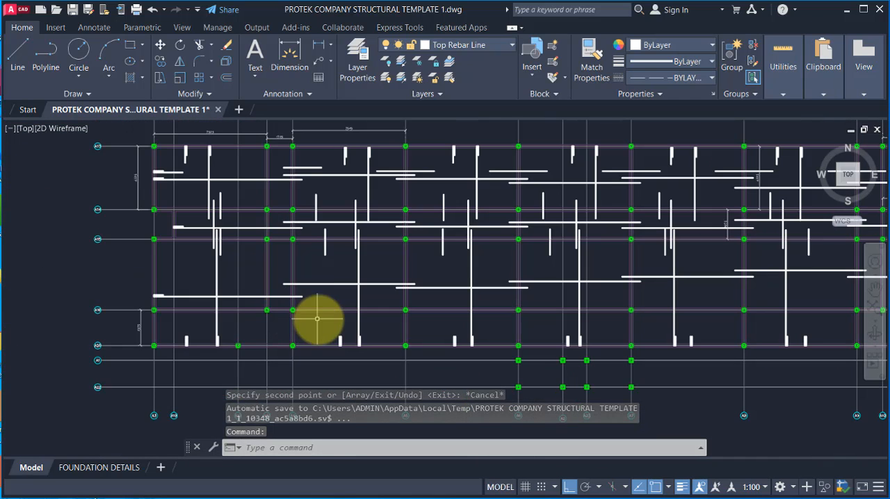
pyautogui.scroll(2, 264, 202)
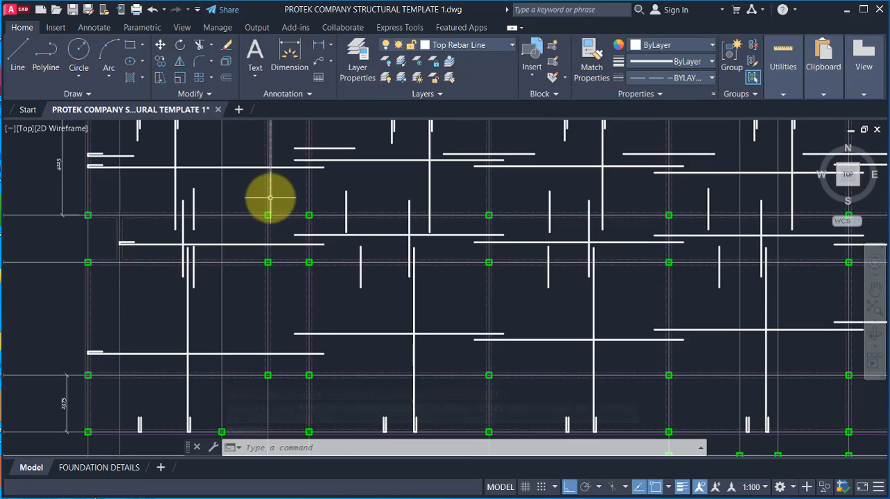
pyautogui.scroll(-2, 396, 331)
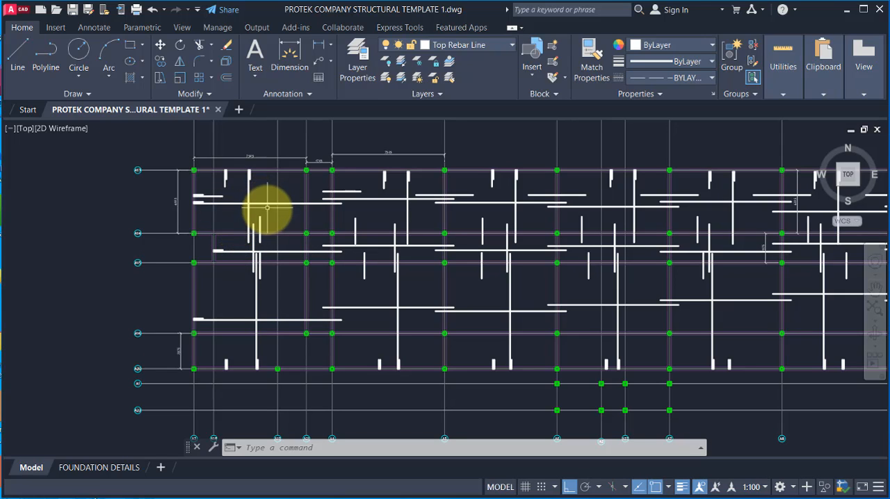
pyautogui.scroll(2, 333, 298)
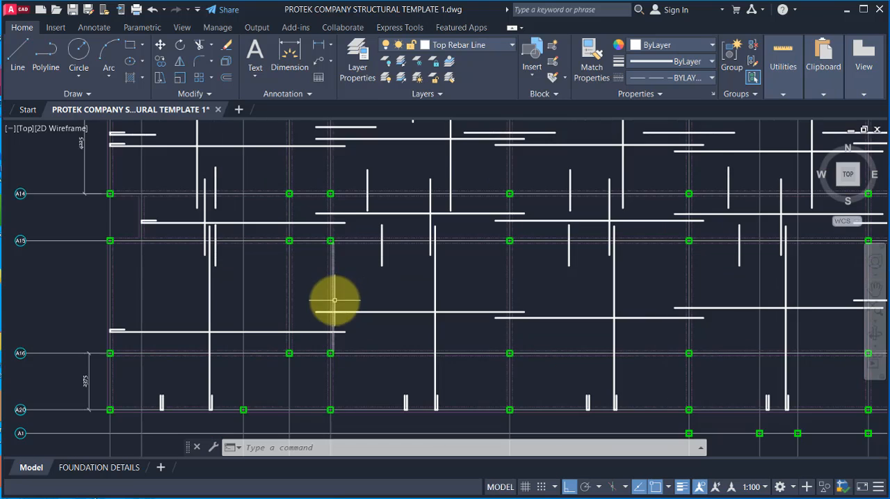
pyautogui.scroll(2, 334, 222)
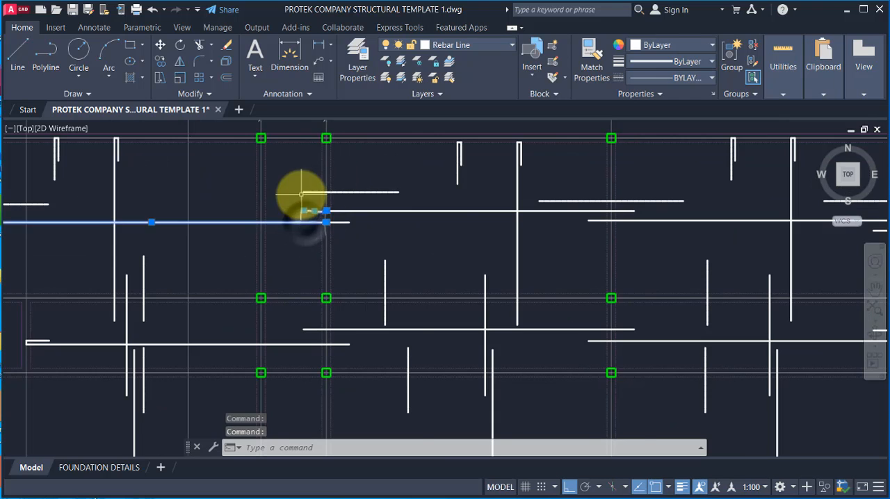
pyautogui.scroll(-4, 301, 195)
pyautogui.scroll(2, 302, 186)
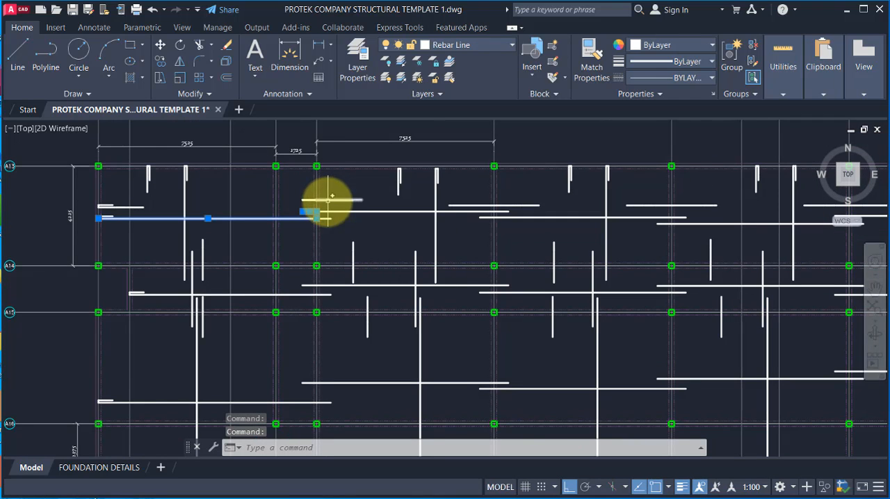
pyautogui.press('Escape')
# Step: Copy the short horizontal top bar at grid A4 from panel A13–A14 straight down into panel A14–A15
pyautogui.click(295, 196)
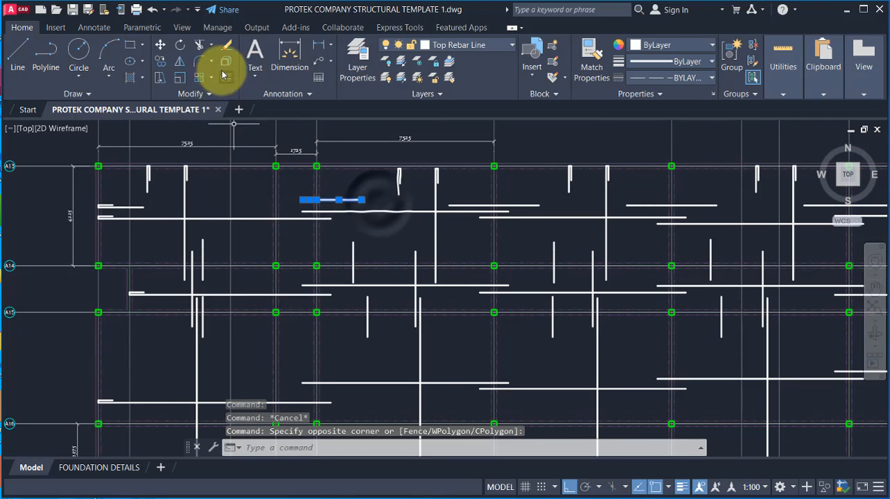
pyautogui.click(160, 61)
pyautogui.scroll(2, 344, 231)
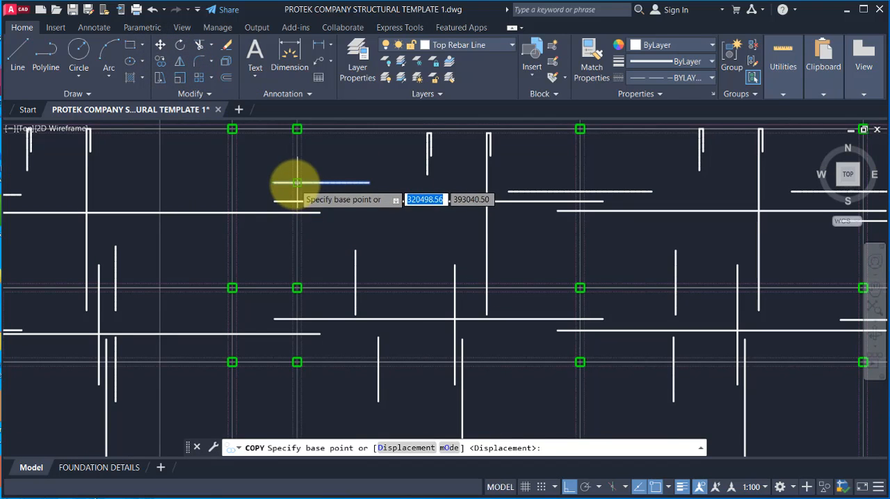
pyautogui.click(300, 187)
pyautogui.scroll(2, 292, 306)
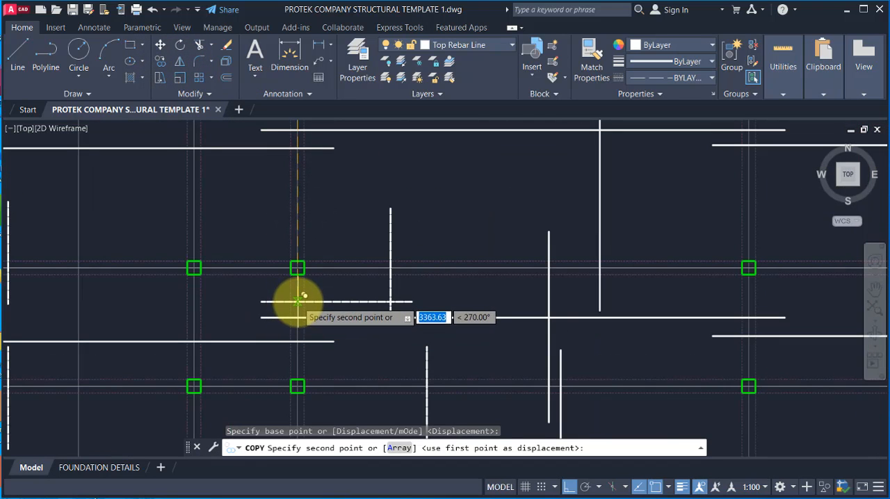
pyautogui.click(296, 301)
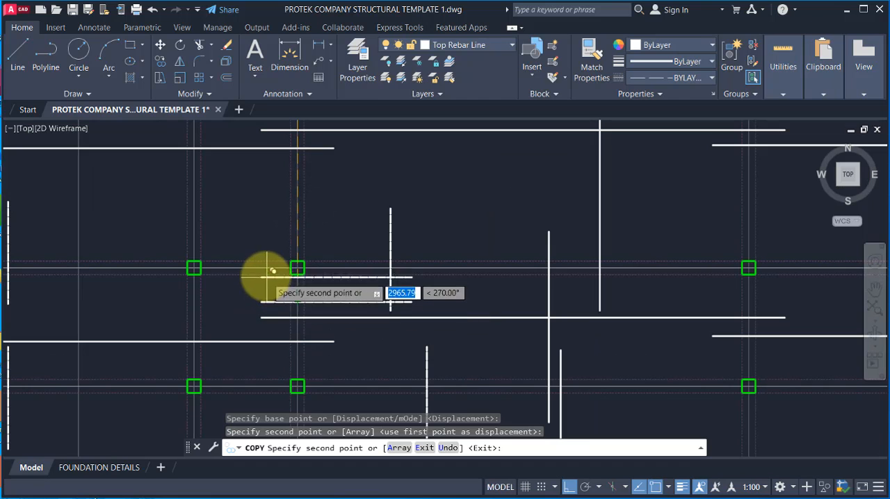
pyautogui.scroll(-2, 284, 235)
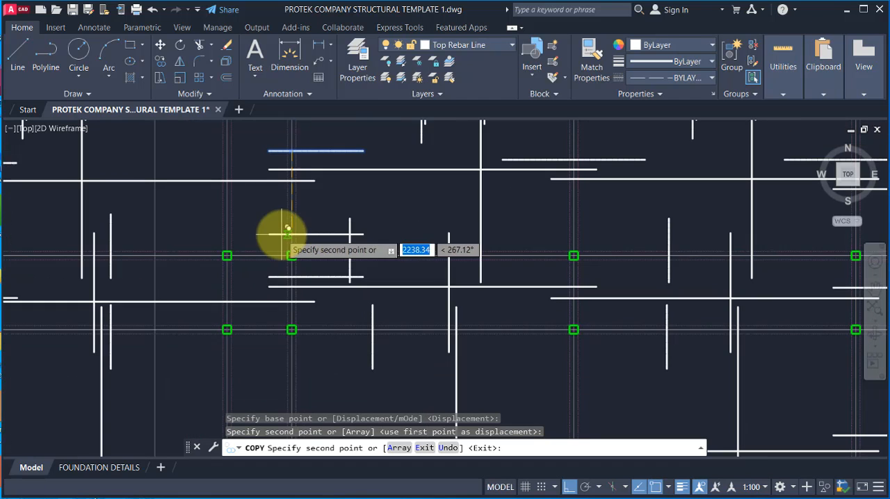
# Step: Place another copy of the short horizontal top bar at grid A4 in panel A15–A16, above the long horizontal bar
pyautogui.scroll(-2, 308, 264)
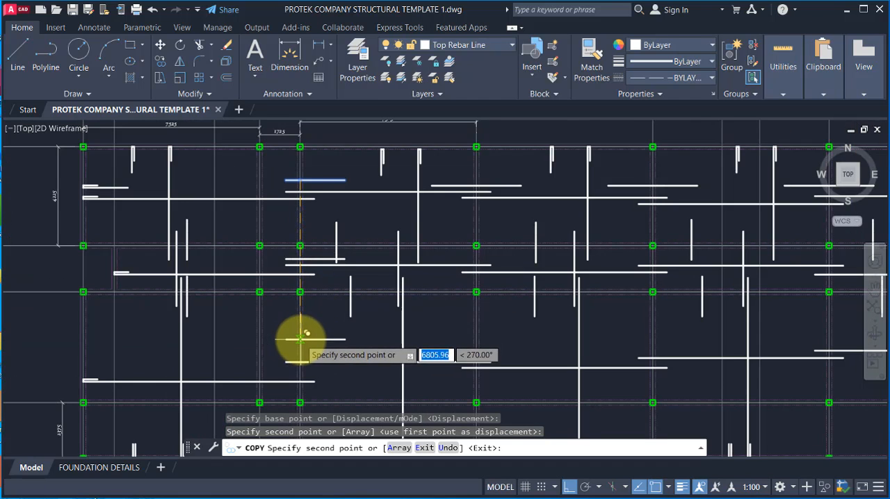
pyautogui.scroll(4, 299, 338)
pyautogui.scroll(-3, 269, 248)
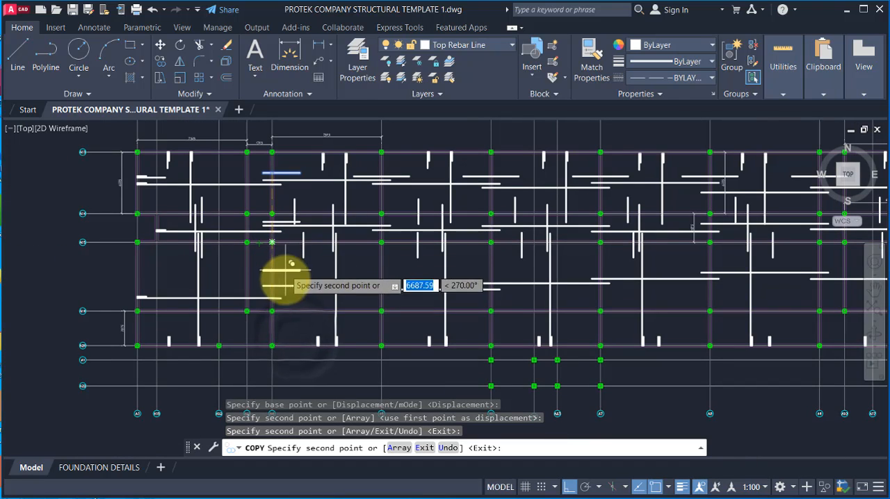
pyautogui.scroll(2, 281, 267)
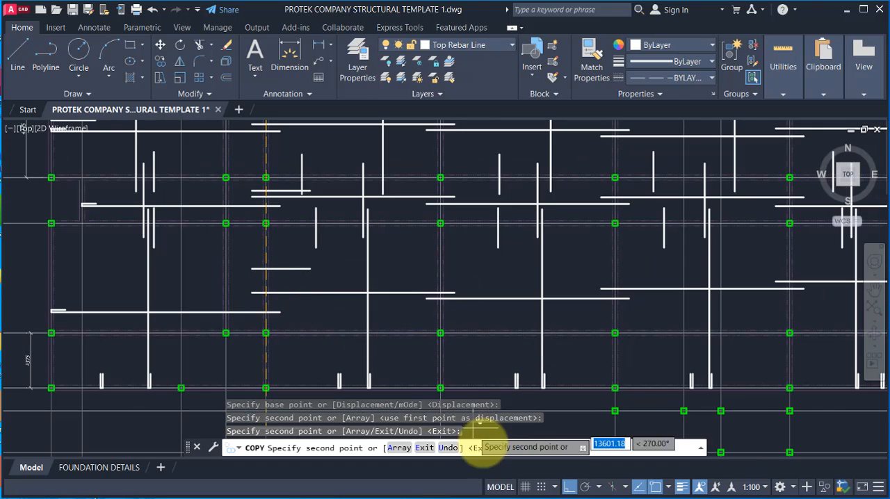
# Step: Turn on polar tracking and try to place a copy of the short A4 top bar at grid A5 in panel A14–A15, ending the copying
pyautogui.click(589, 489)
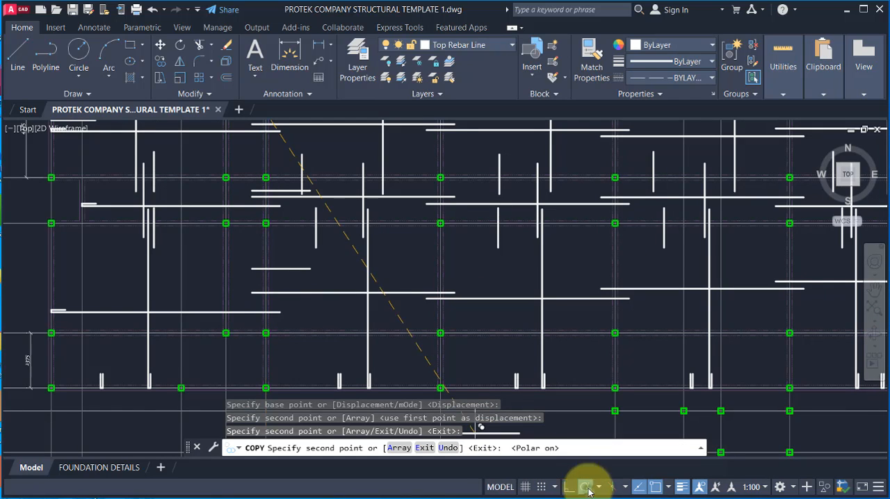
pyautogui.scroll(2, 432, 175)
pyautogui.scroll(-2, 456, 275)
pyautogui.scroll(-3, 461, 224)
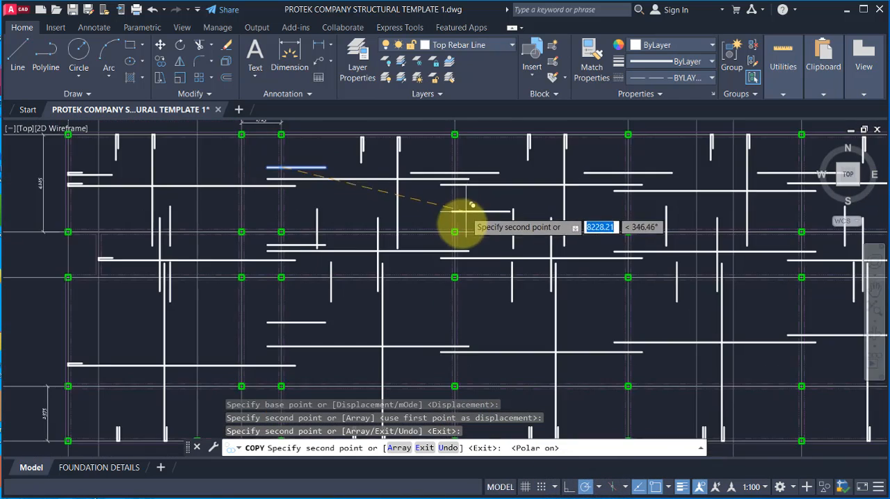
pyautogui.scroll(4, 454, 192)
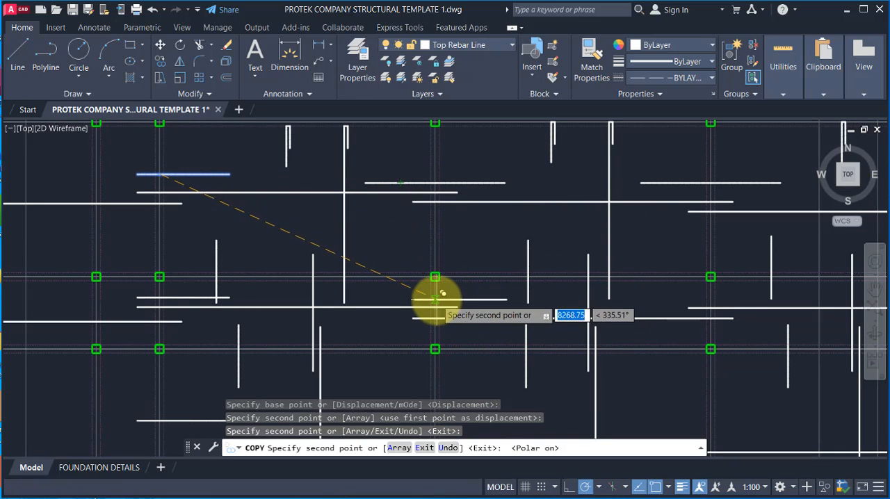
pyautogui.scroll(3, 444, 292)
pyautogui.scroll(-5, 416, 260)
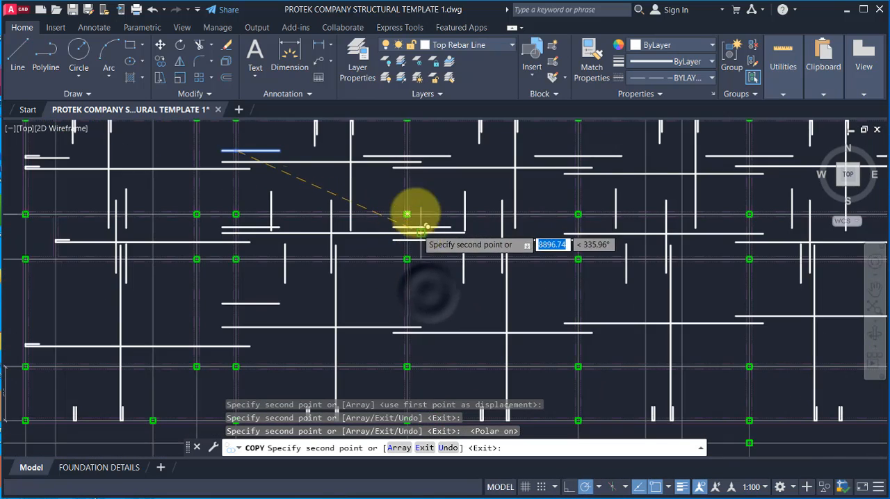
pyautogui.scroll(4, 417, 241)
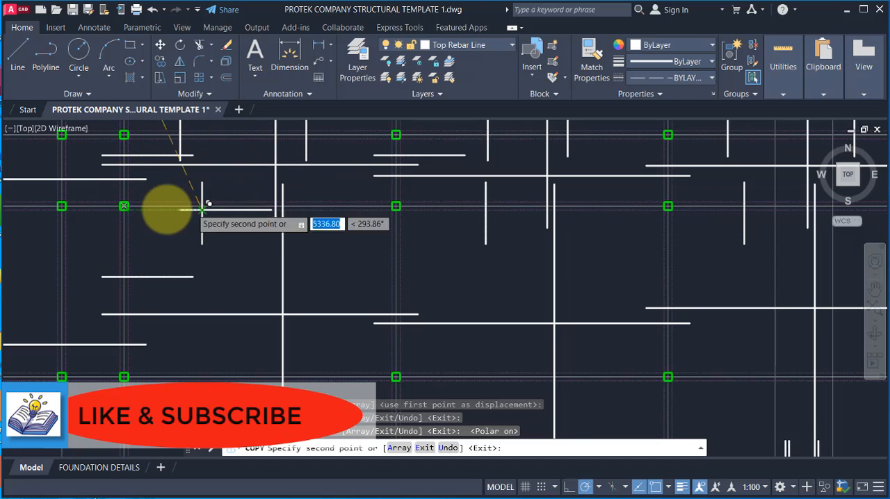
pyautogui.scroll(-2, 401, 305)
pyautogui.scroll(1, 401, 304)
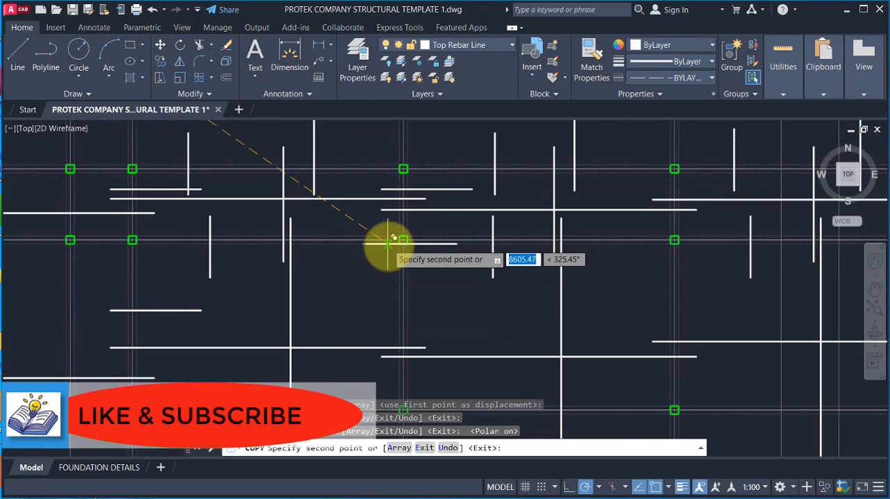
pyautogui.scroll(-1, 408, 269)
pyautogui.scroll(2, 358, 238)
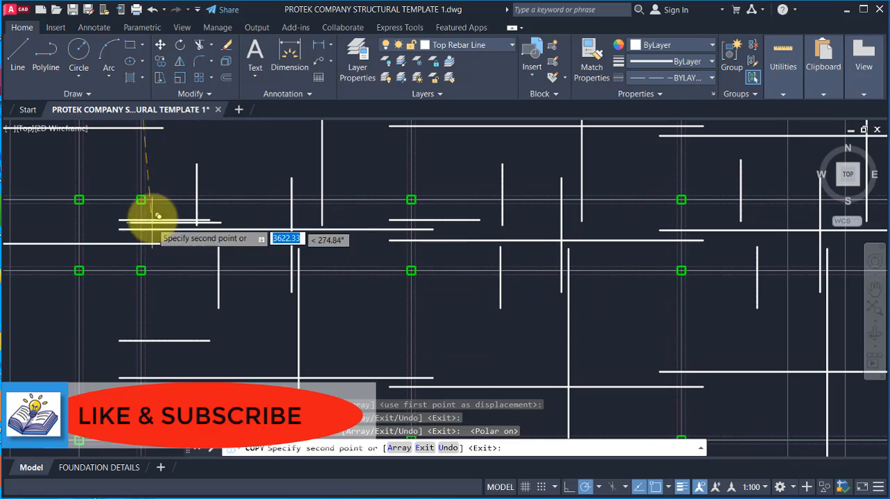
pyautogui.scroll(-2, 278, 284)
pyautogui.scroll(1, 228, 228)
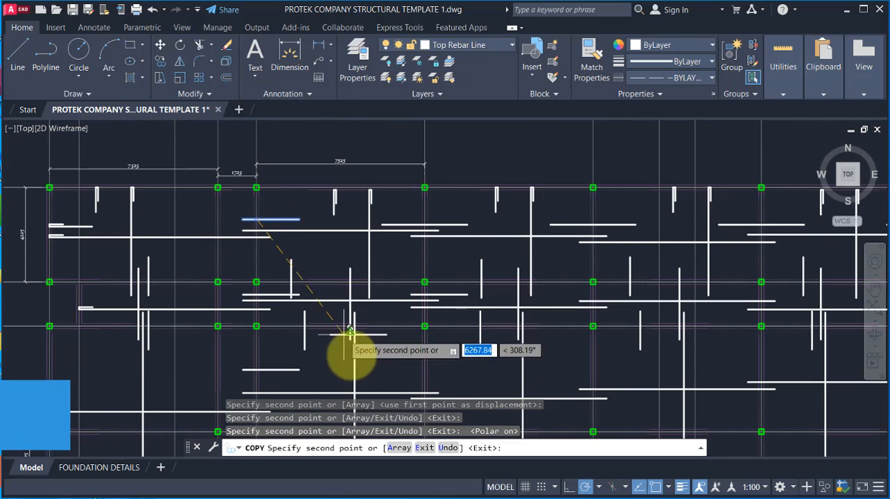
pyautogui.scroll(-1, 288, 268)
pyautogui.scroll(1, 367, 318)
pyautogui.press('Escape')
pyautogui.scroll(2, 361, 254)
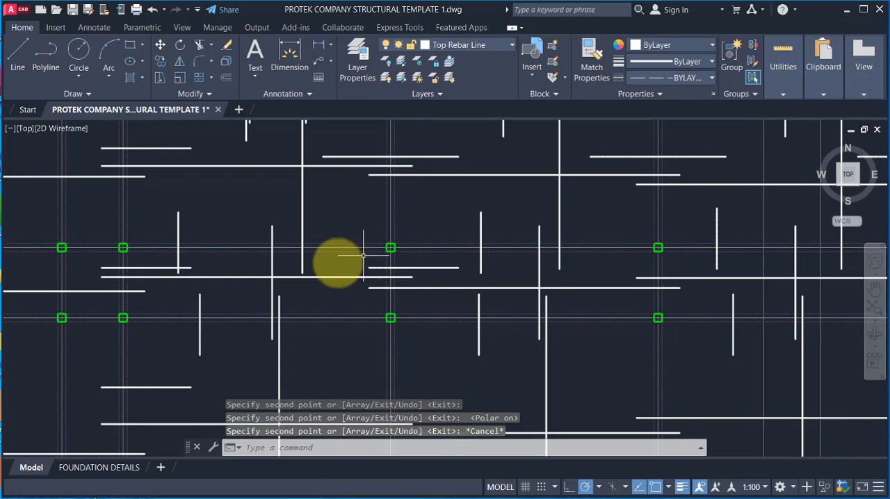
pyautogui.scroll(-2, 319, 266)
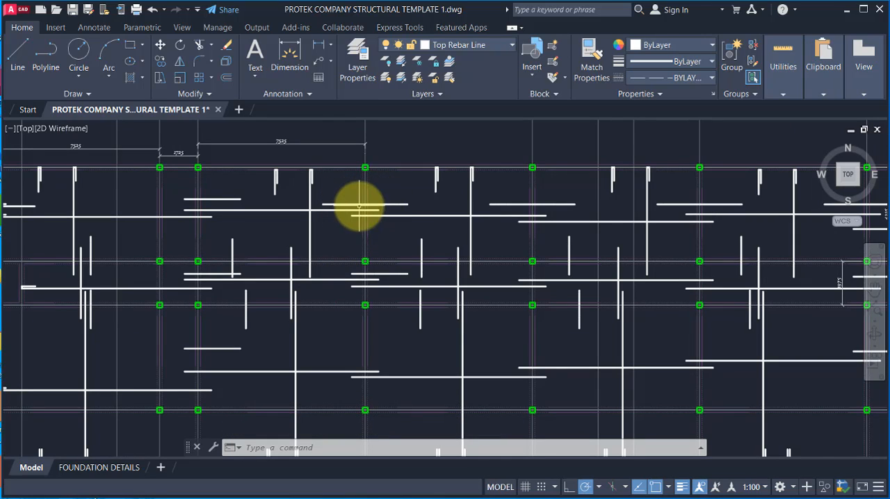
# Step: Erase the short horizontal top bar copied to grid A5 in panel A14–A15
pyautogui.scroll(2, 363, 273)
pyautogui.click(320, 271)
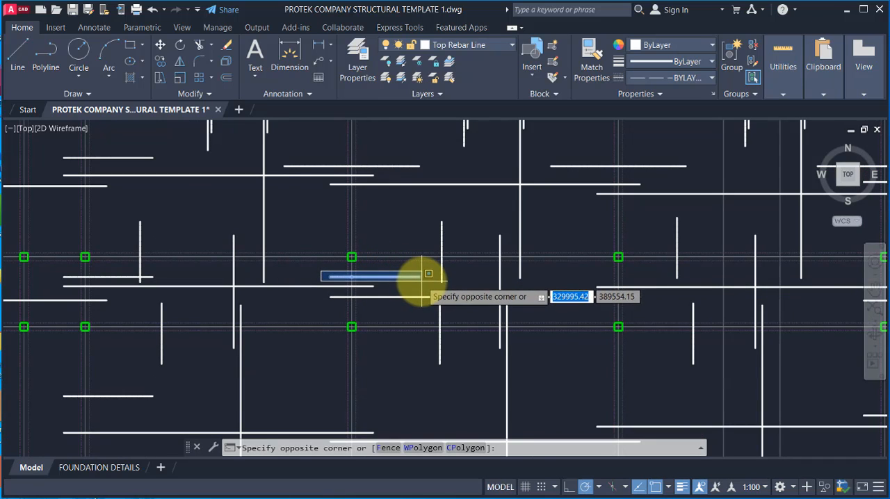
pyautogui.click(428, 276)
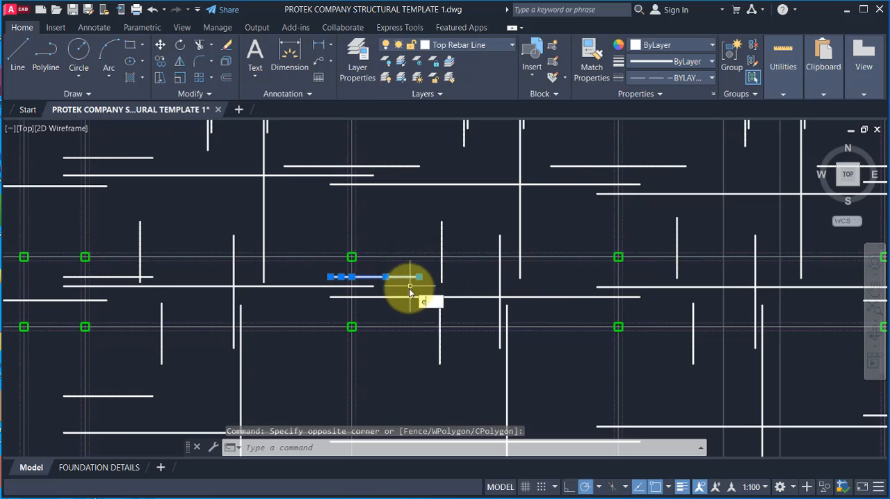
pyautogui.press('Return')
# Step: Copy the horizontal top bar centred on grid A5 in panel A13–A14 straight down into panels A14–A15 and A15–A16
pyautogui.click(276, 157)
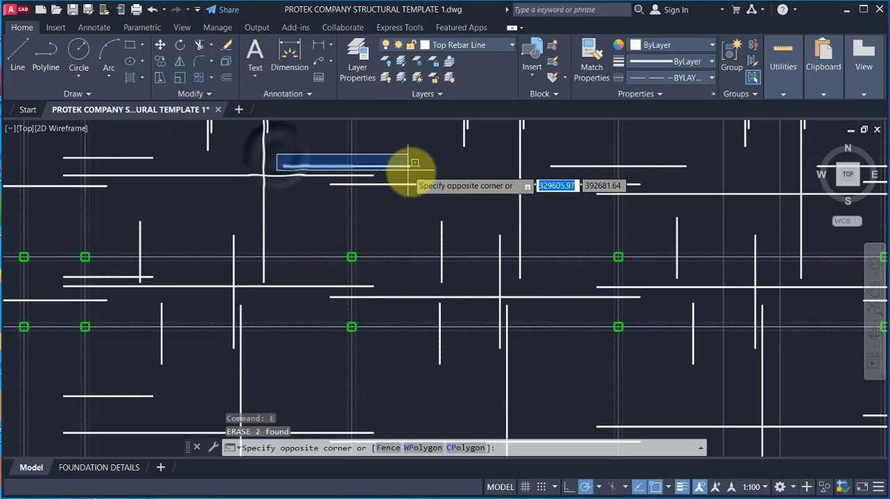
pyautogui.click(425, 163)
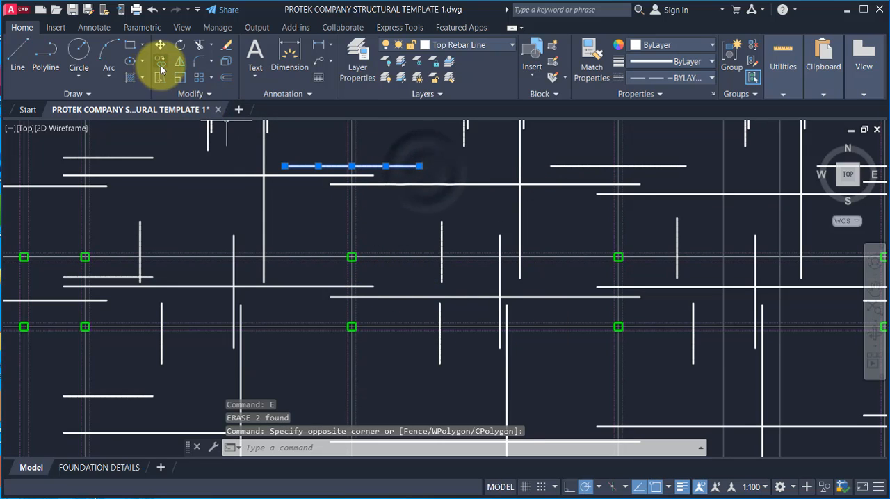
pyautogui.click(160, 60)
pyautogui.click(351, 170)
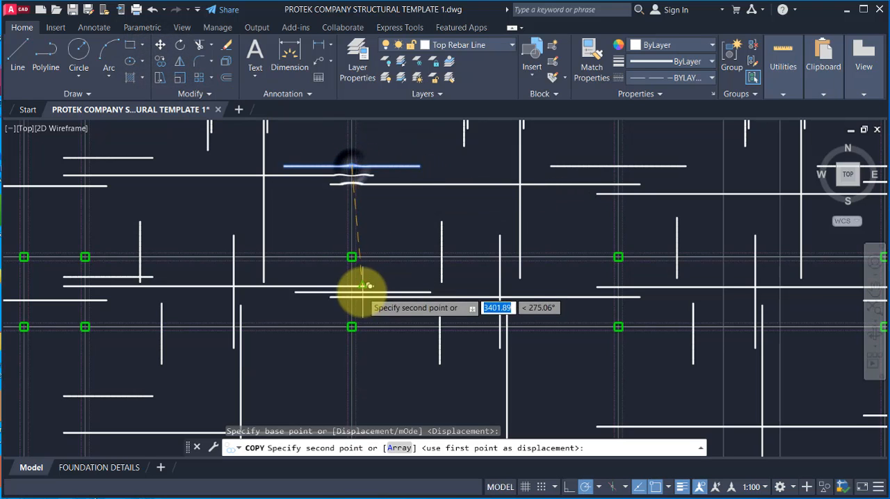
pyautogui.scroll(2, 343, 264)
pyautogui.scroll(-3, 350, 265)
pyautogui.scroll(2, 365, 262)
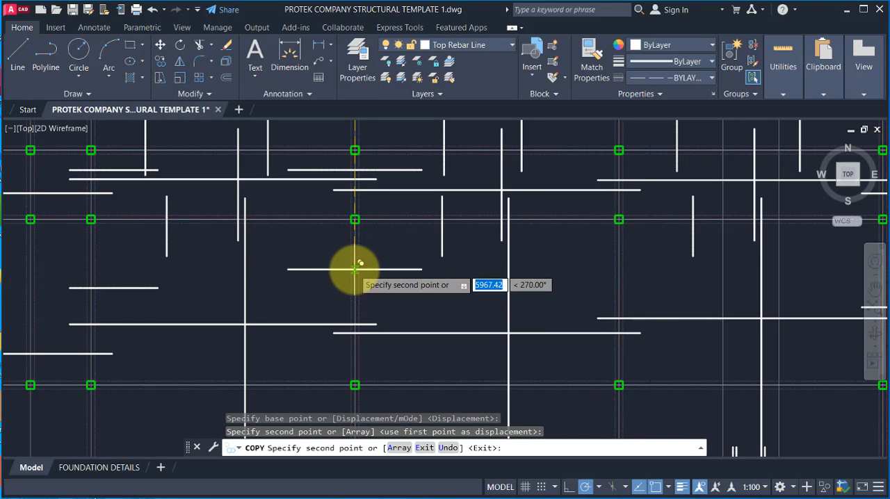
pyautogui.click(355, 268)
# Step: Place copies of the A5 horizontal top bar centred on grid A6 in panels A14–A15 and A15–A16
pyautogui.scroll(-3, 351, 273)
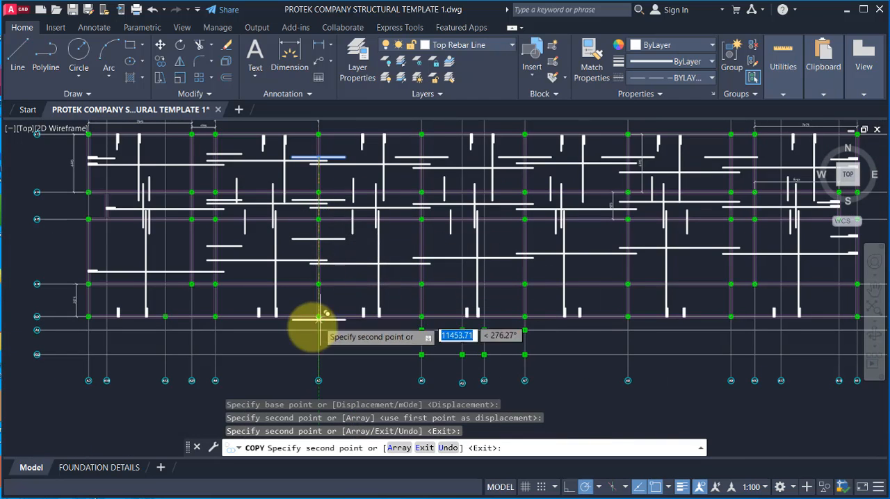
pyautogui.scroll(2, 440, 168)
pyautogui.scroll(4, 438, 195)
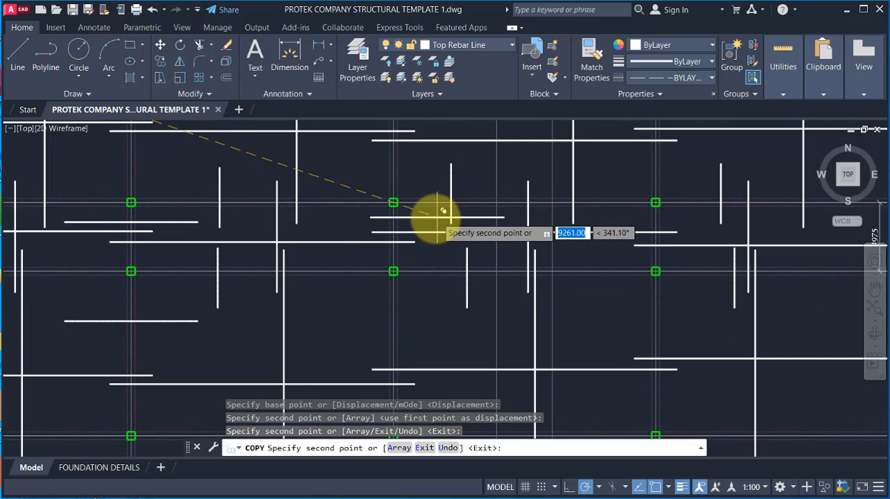
pyautogui.click(383, 227)
pyautogui.scroll(-3, 379, 201)
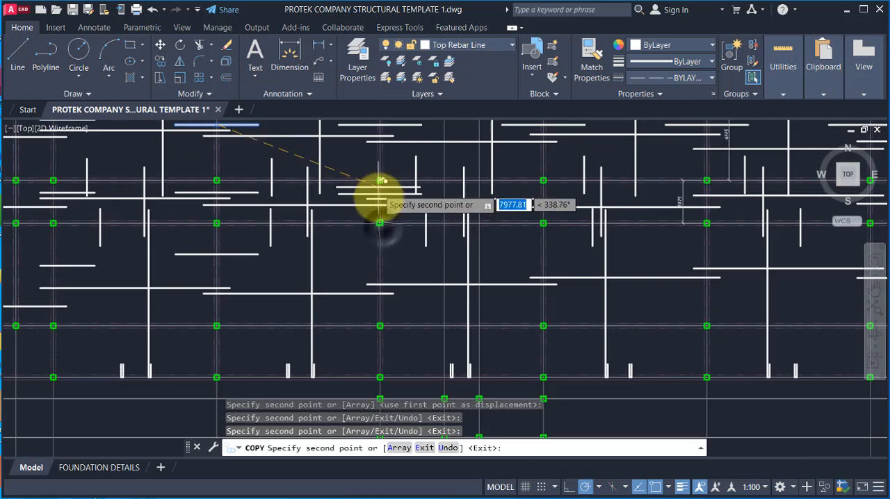
pyautogui.scroll(3, 386, 279)
pyautogui.click(369, 249)
pyautogui.scroll(-4, 371, 258)
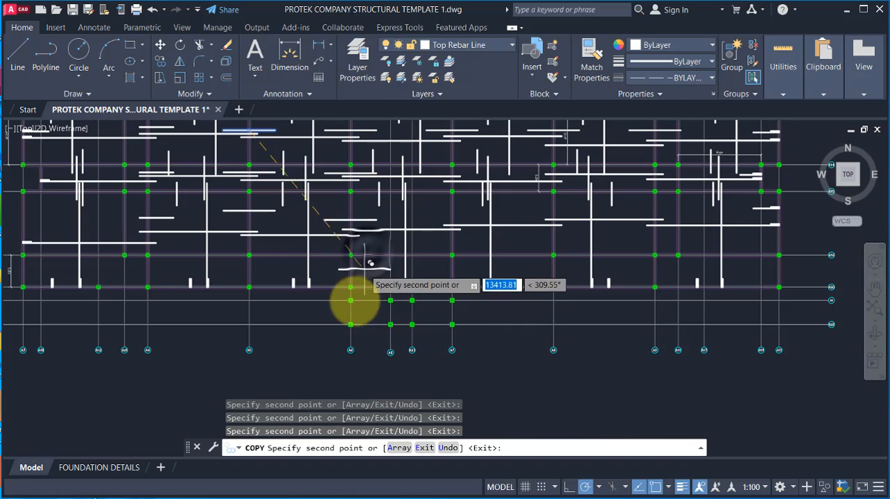
# Step: Place further copies of the horizontal top bar centred on grids A7 and A8 in panels A14–A15 and A15–A16
pyautogui.scroll(5, 461, 183)
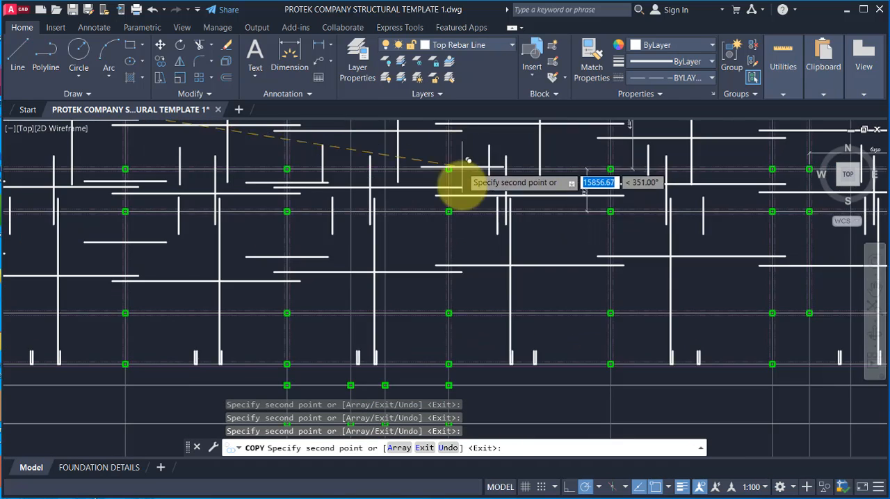
pyautogui.scroll(-4, 424, 171)
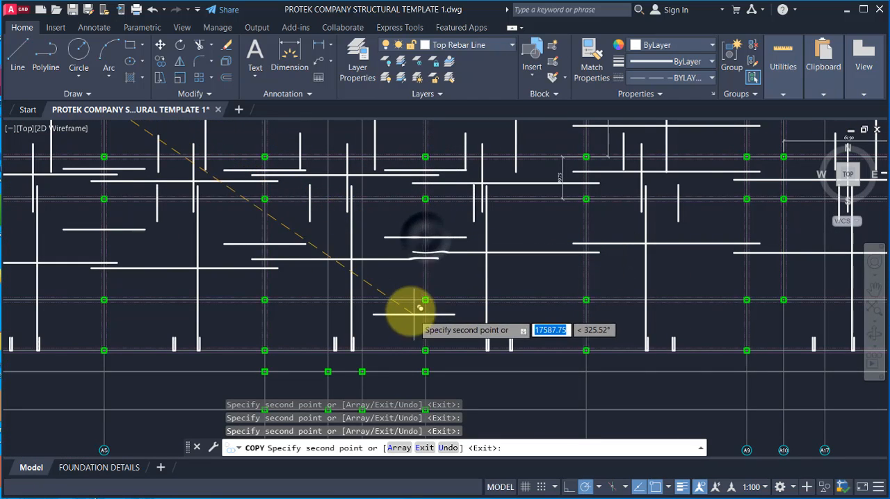
pyautogui.scroll(-2, 403, 296)
pyautogui.scroll(4, 509, 230)
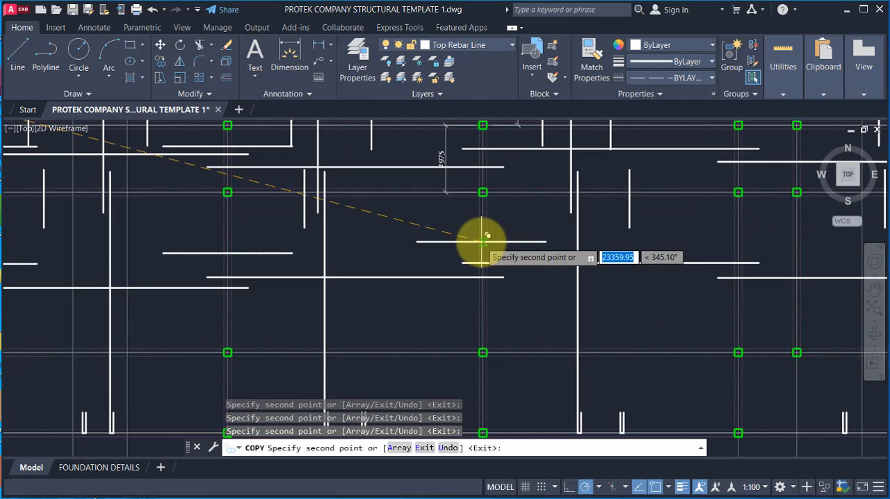
pyautogui.scroll(-3, 483, 208)
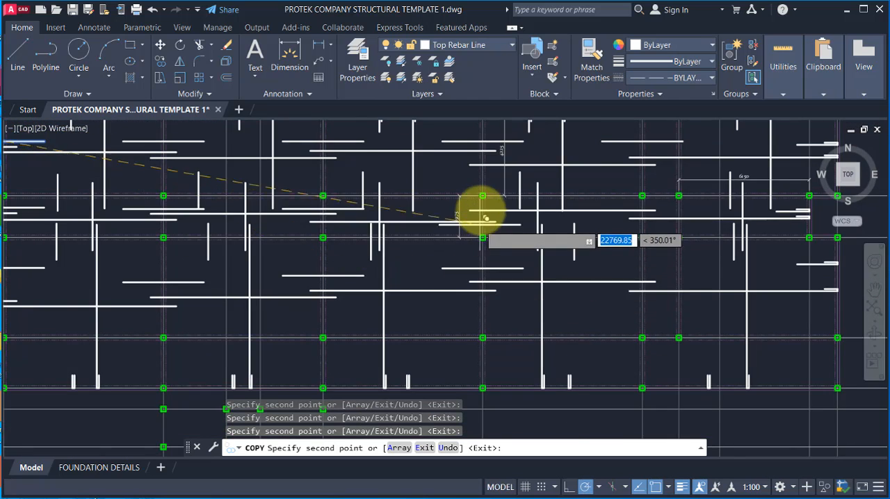
pyautogui.scroll(5, 482, 192)
pyautogui.scroll(-4, 406, 209)
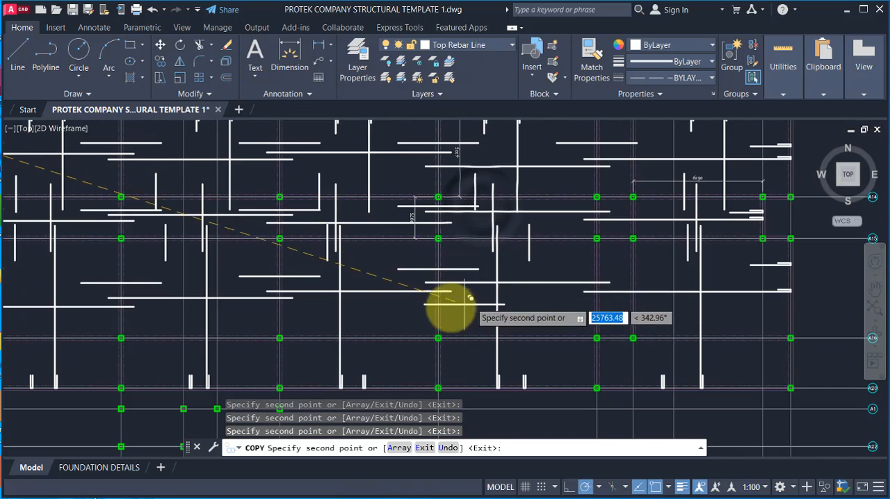
# Step: Place the last copies of the horizontal top bar at grid A9 in panels A14–A15 and A15–A16, ending the copying
pyautogui.scroll(-3, 572, 312)
pyautogui.scroll(6, 536, 284)
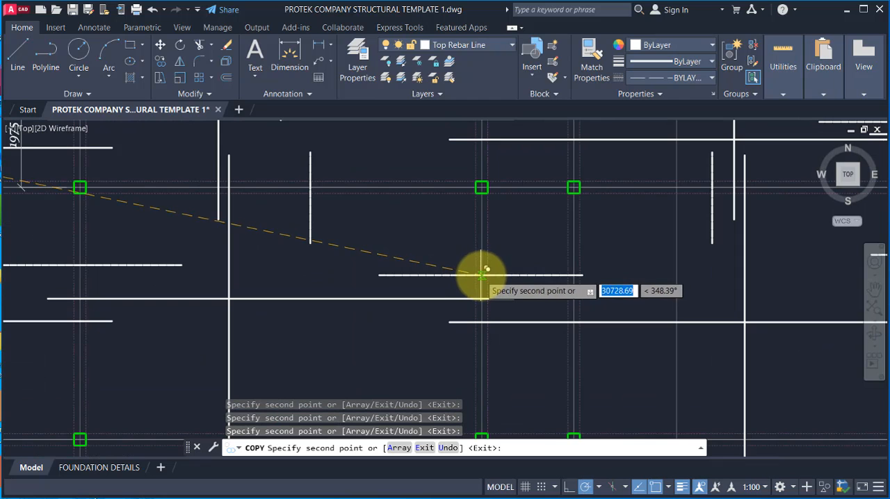
pyautogui.scroll(-3, 466, 199)
pyautogui.scroll(3, 487, 240)
pyautogui.scroll(-3, 459, 237)
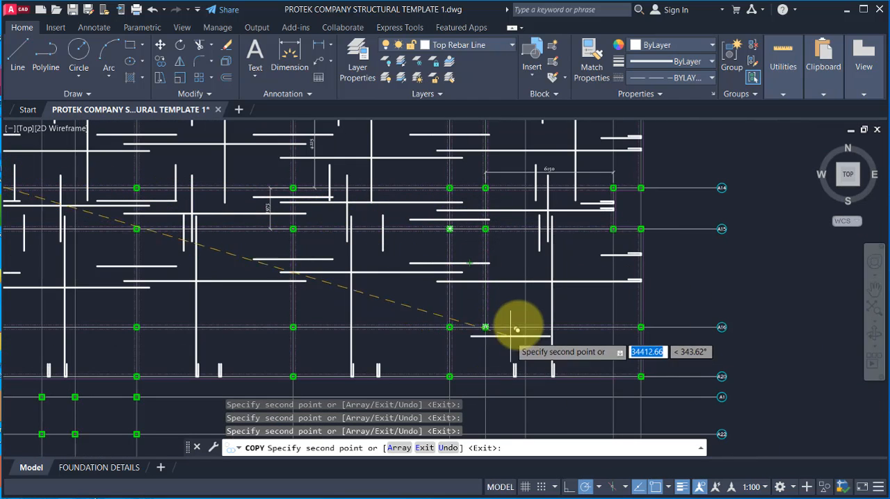
pyautogui.scroll(-3, 612, 257)
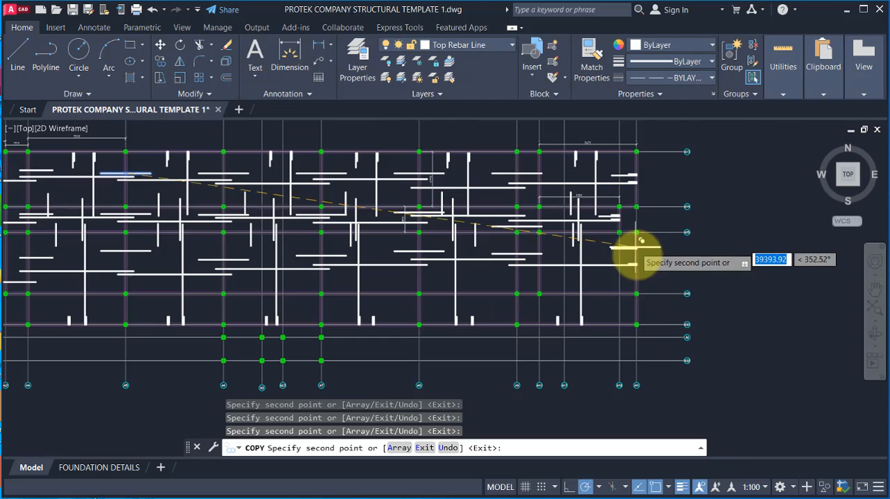
pyautogui.scroll(-2, 625, 341)
pyautogui.scroll(2, 535, 338)
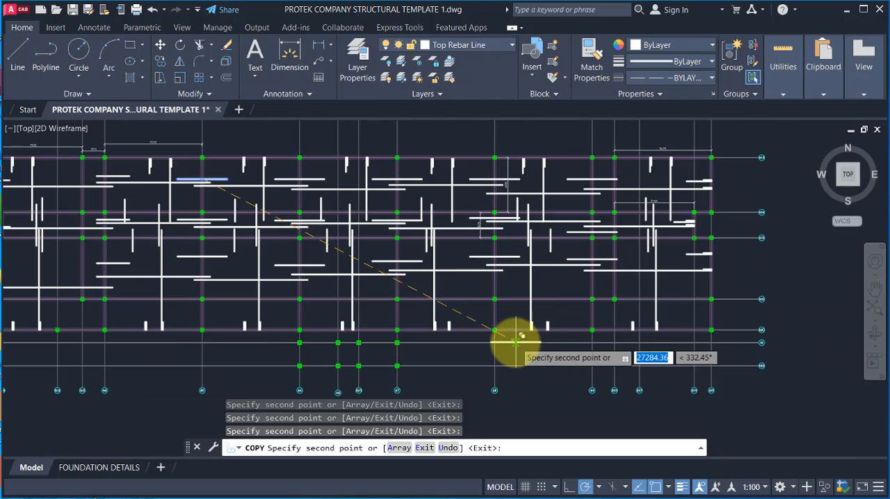
pyautogui.scroll(-2, 533, 330)
pyautogui.press('Escape')
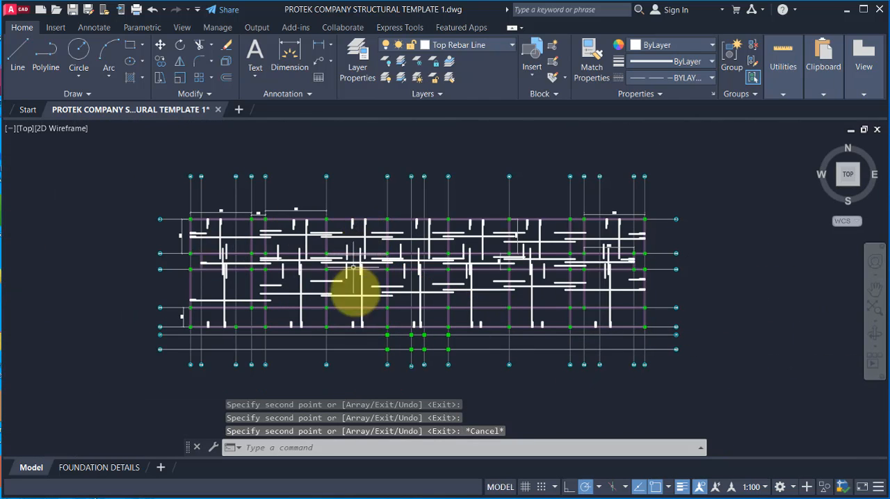
# Step: Examine the rebar layout across the whole slab, checking the bars in the panels between grids A2 and A5
pyautogui.scroll(2, 278, 242)
pyautogui.scroll(-2, 224, 213)
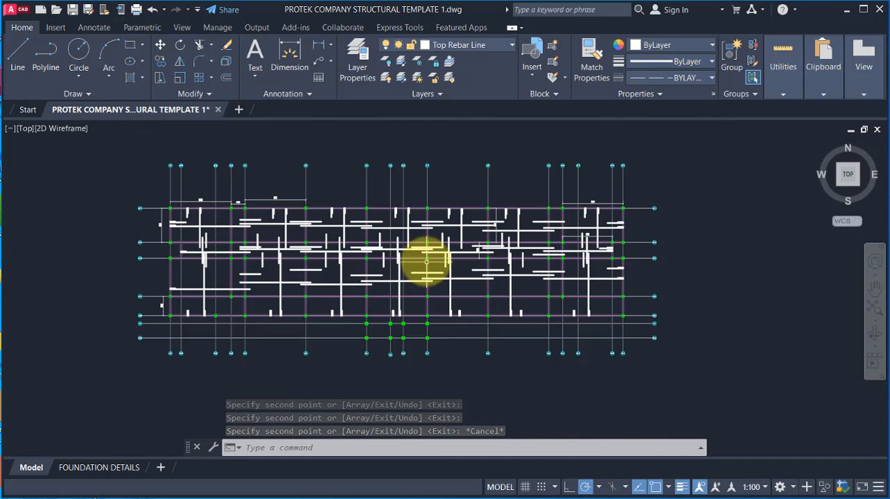
pyautogui.scroll(3, 208, 247)
pyautogui.scroll(-1, 217, 232)
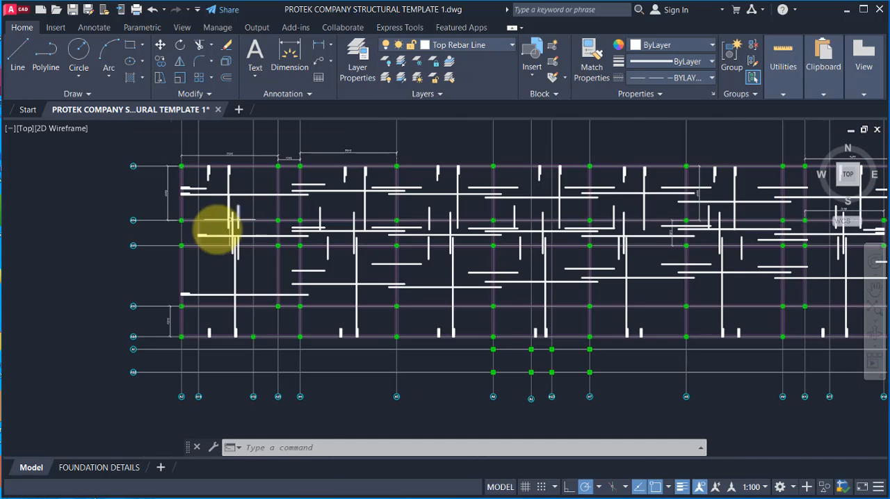
pyautogui.scroll(3, 209, 188)
pyautogui.scroll(-3, 229, 202)
pyautogui.scroll(2, 228, 208)
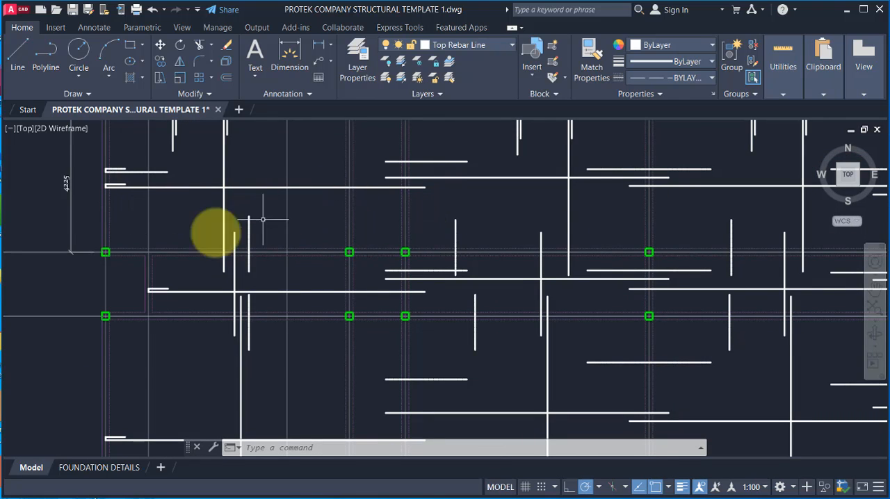
pyautogui.scroll(-5, 232, 264)
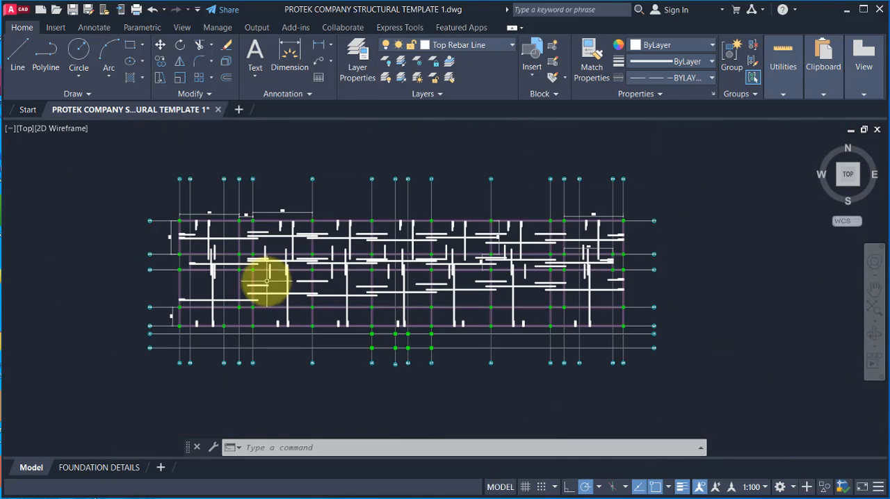
pyautogui.scroll(2, 266, 281)
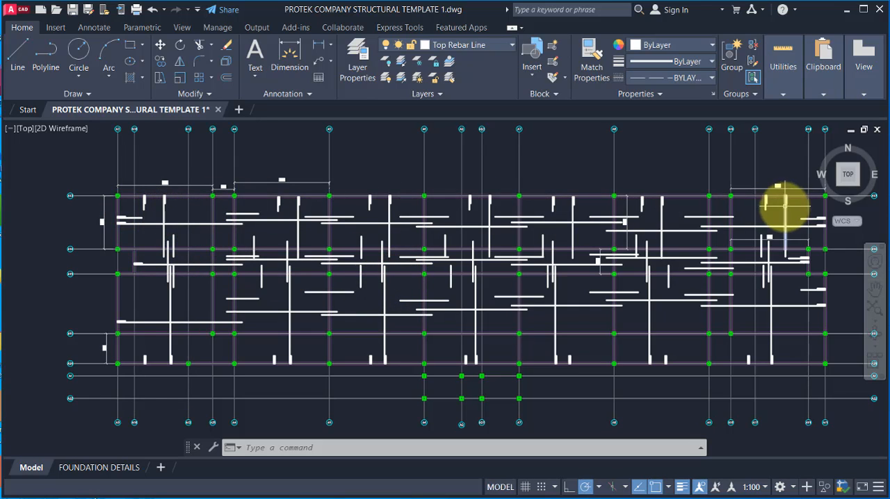
# Step: Examine the top bars across the slab, including the corner panel between grids A13 and A14 and the column area below grids A6 to A7
pyautogui.scroll(2, 120, 212)
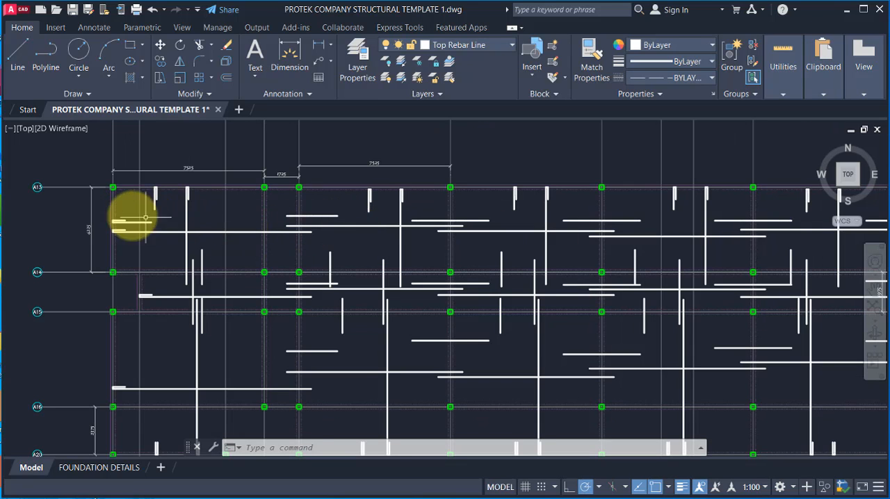
pyautogui.scroll(2, 130, 210)
pyautogui.scroll(2, 126, 206)
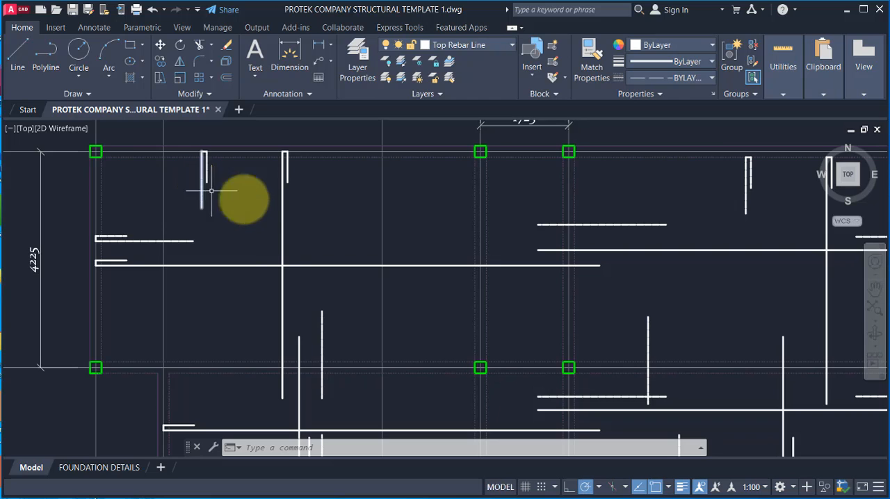
pyautogui.scroll(-2, 304, 208)
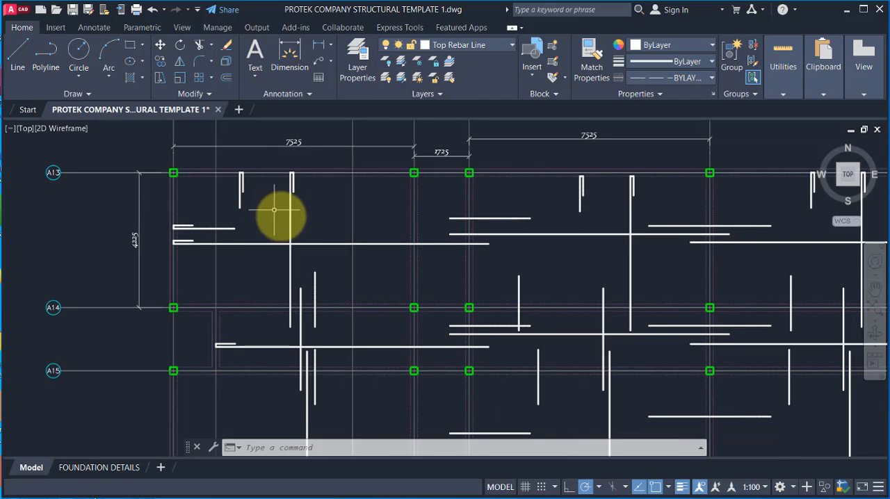
pyautogui.scroll(-3, 327, 218)
pyautogui.scroll(-1, 453, 257)
pyautogui.scroll(-2, 475, 251)
pyautogui.scroll(2, 687, 254)
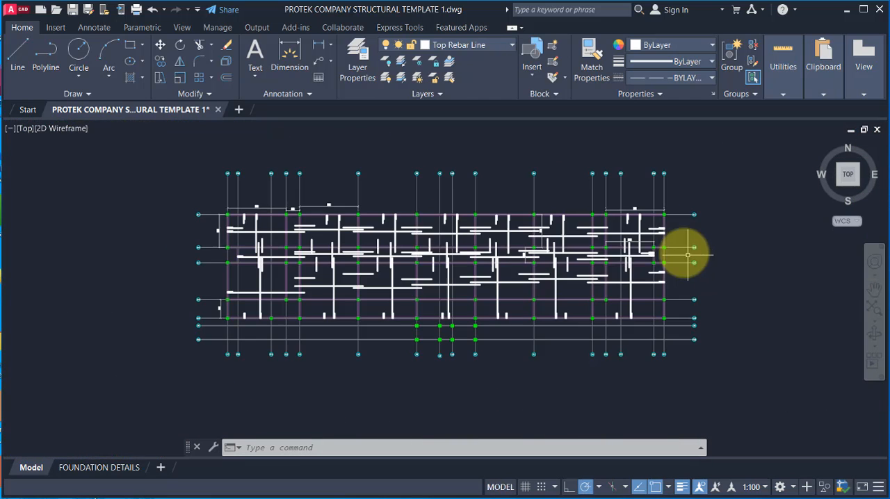
pyautogui.scroll(2, 410, 242)
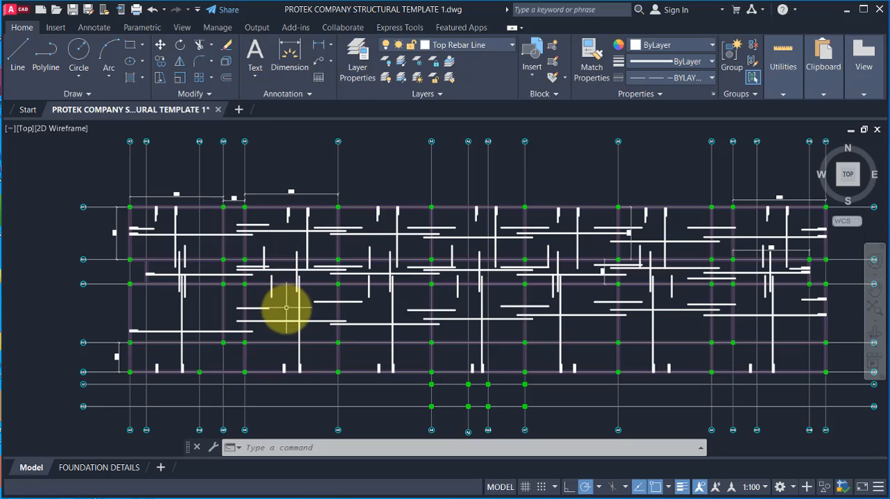
pyautogui.scroll(2, 492, 409)
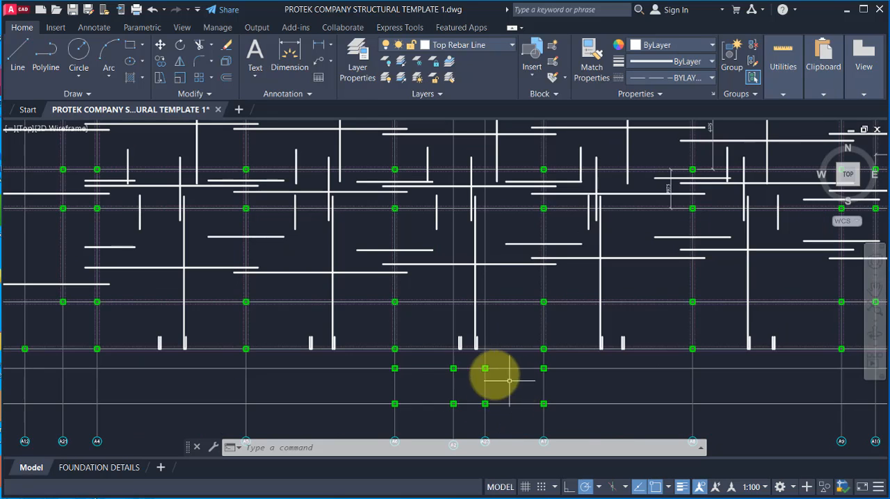
pyautogui.scroll(4, 509, 381)
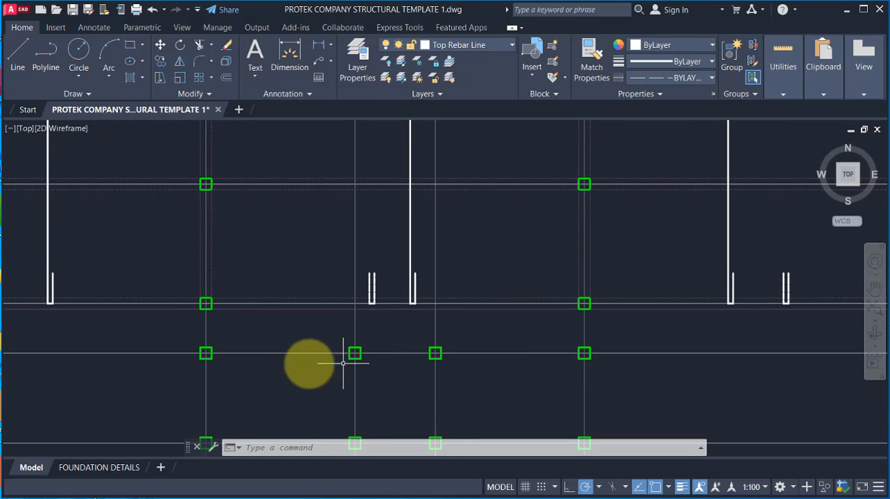
pyautogui.scroll(-2, 361, 382)
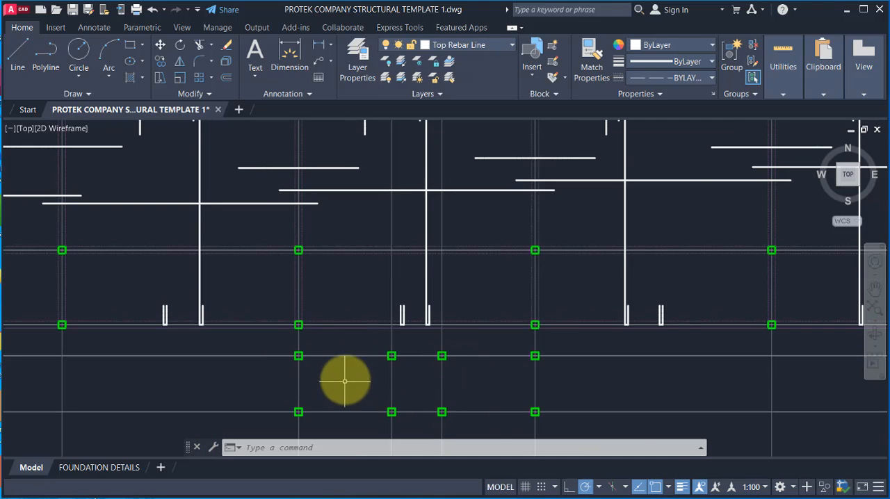
pyautogui.scroll(-4, 429, 383)
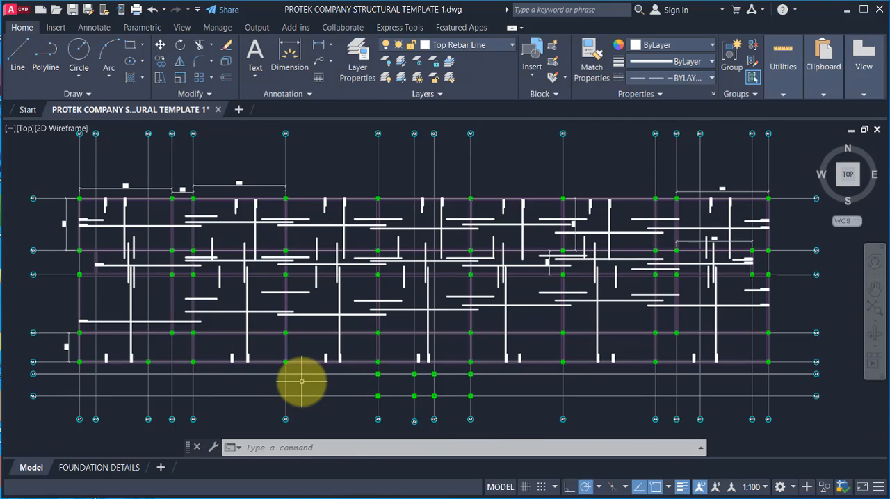